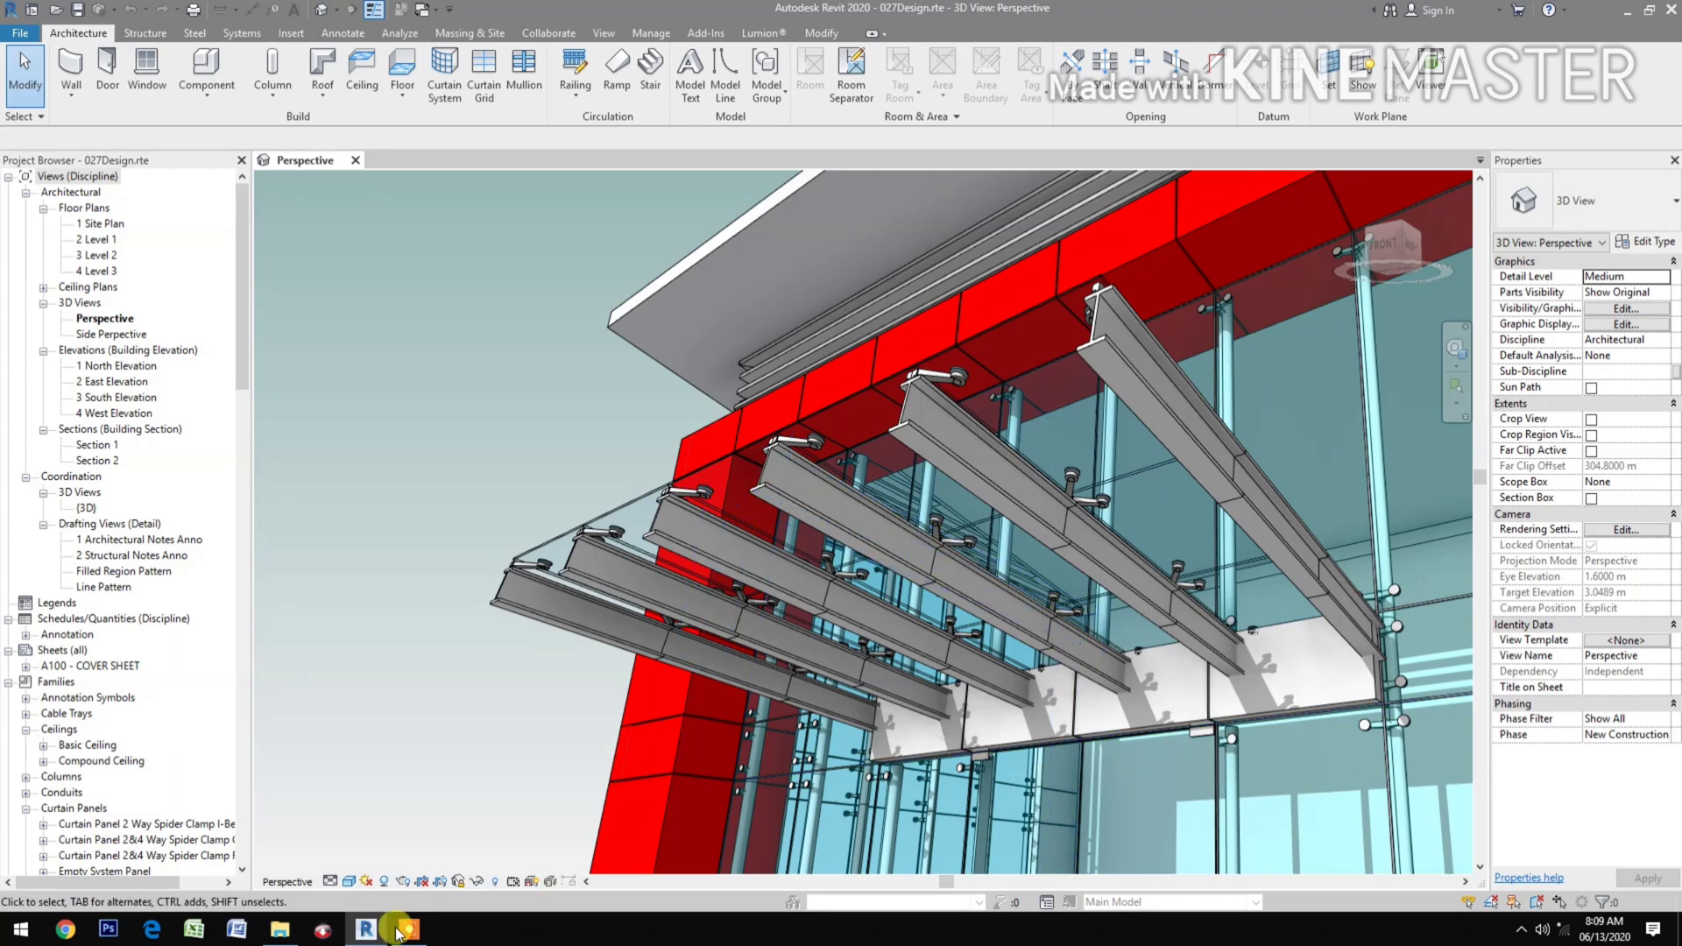
# Show the Curtain Panel By Pattern folder of .rfa family files in File Explorer.
pyautogui.click(272, 938)
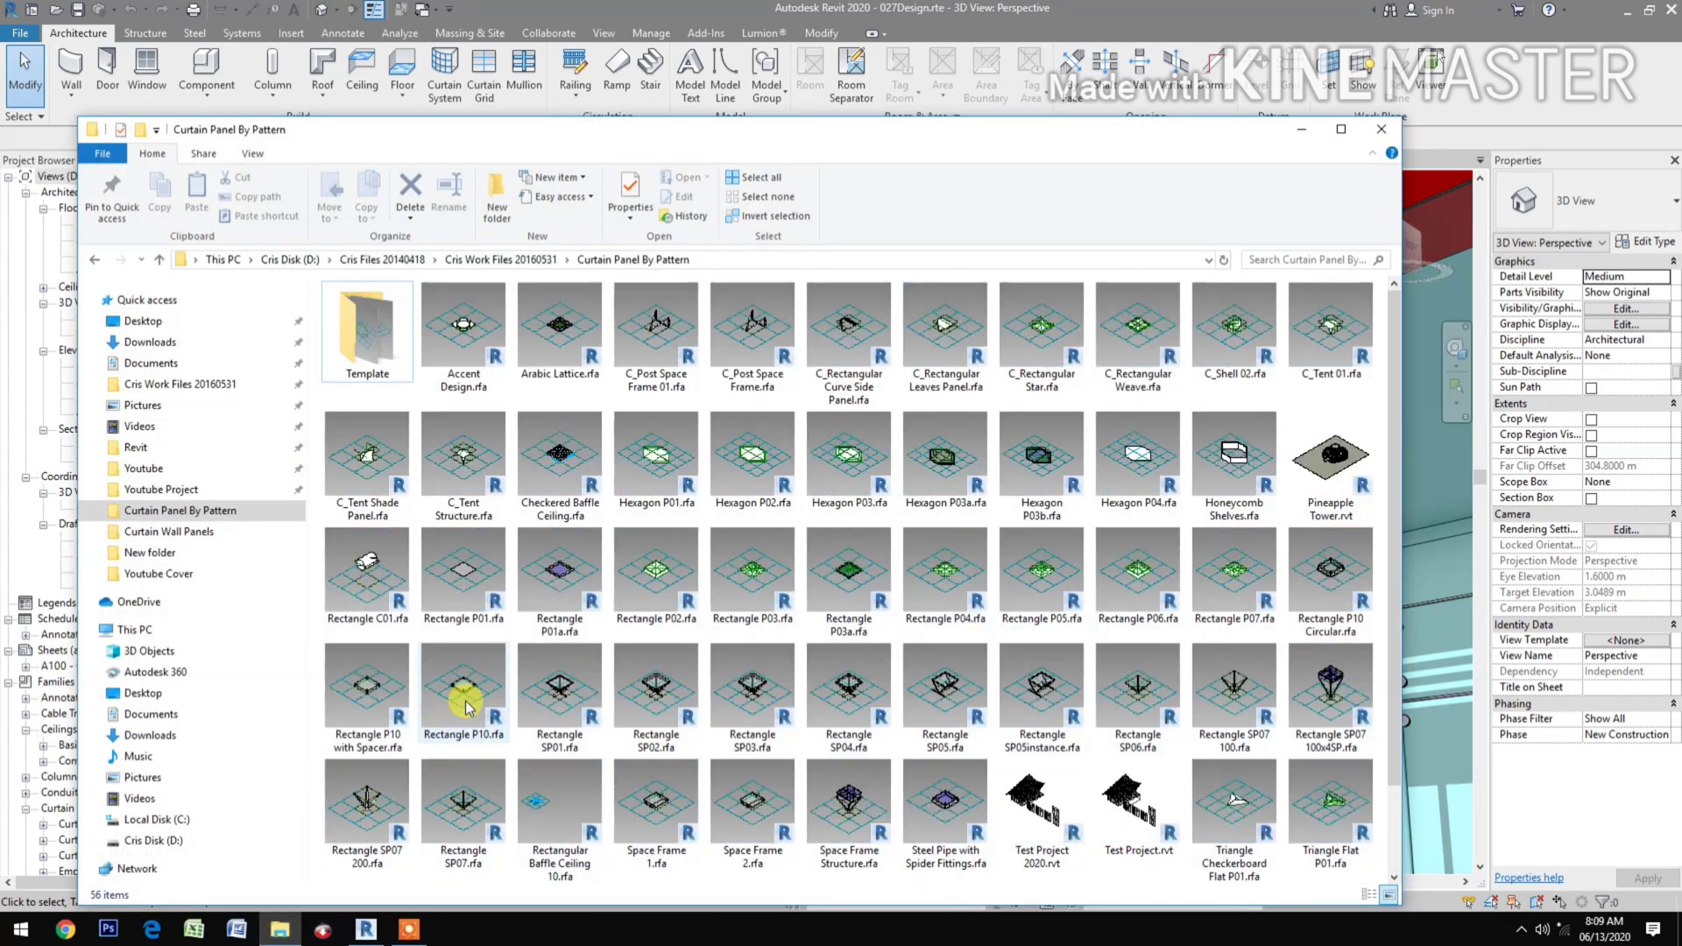
# Open Rectangle P10.rfa in the Revit family editor.
pyautogui.hotkey('alt', 'Tab')
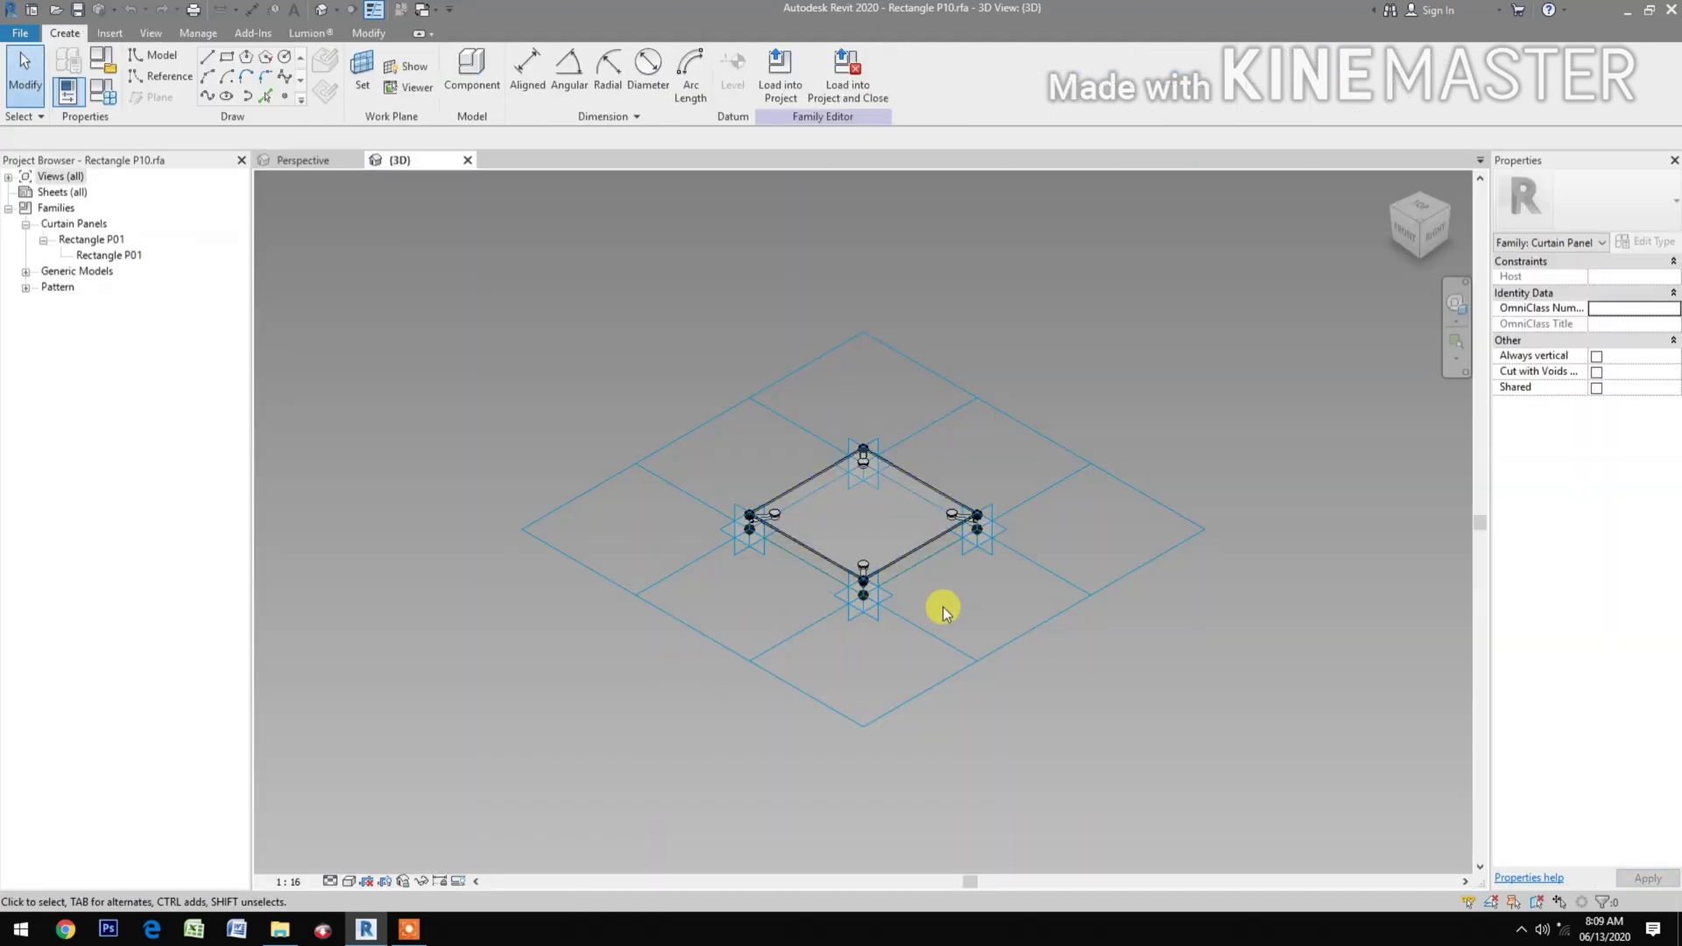
# Zoom and pan the 3D view onto the Rectangle P10 panel, then bring up the Save As choices.
pyautogui.scroll(4, 942, 606)
pyautogui.moveTo(940, 569); pyautogui.dragTo(1002, 706, button='middle')
pyautogui.scroll(-1, 979, 692)
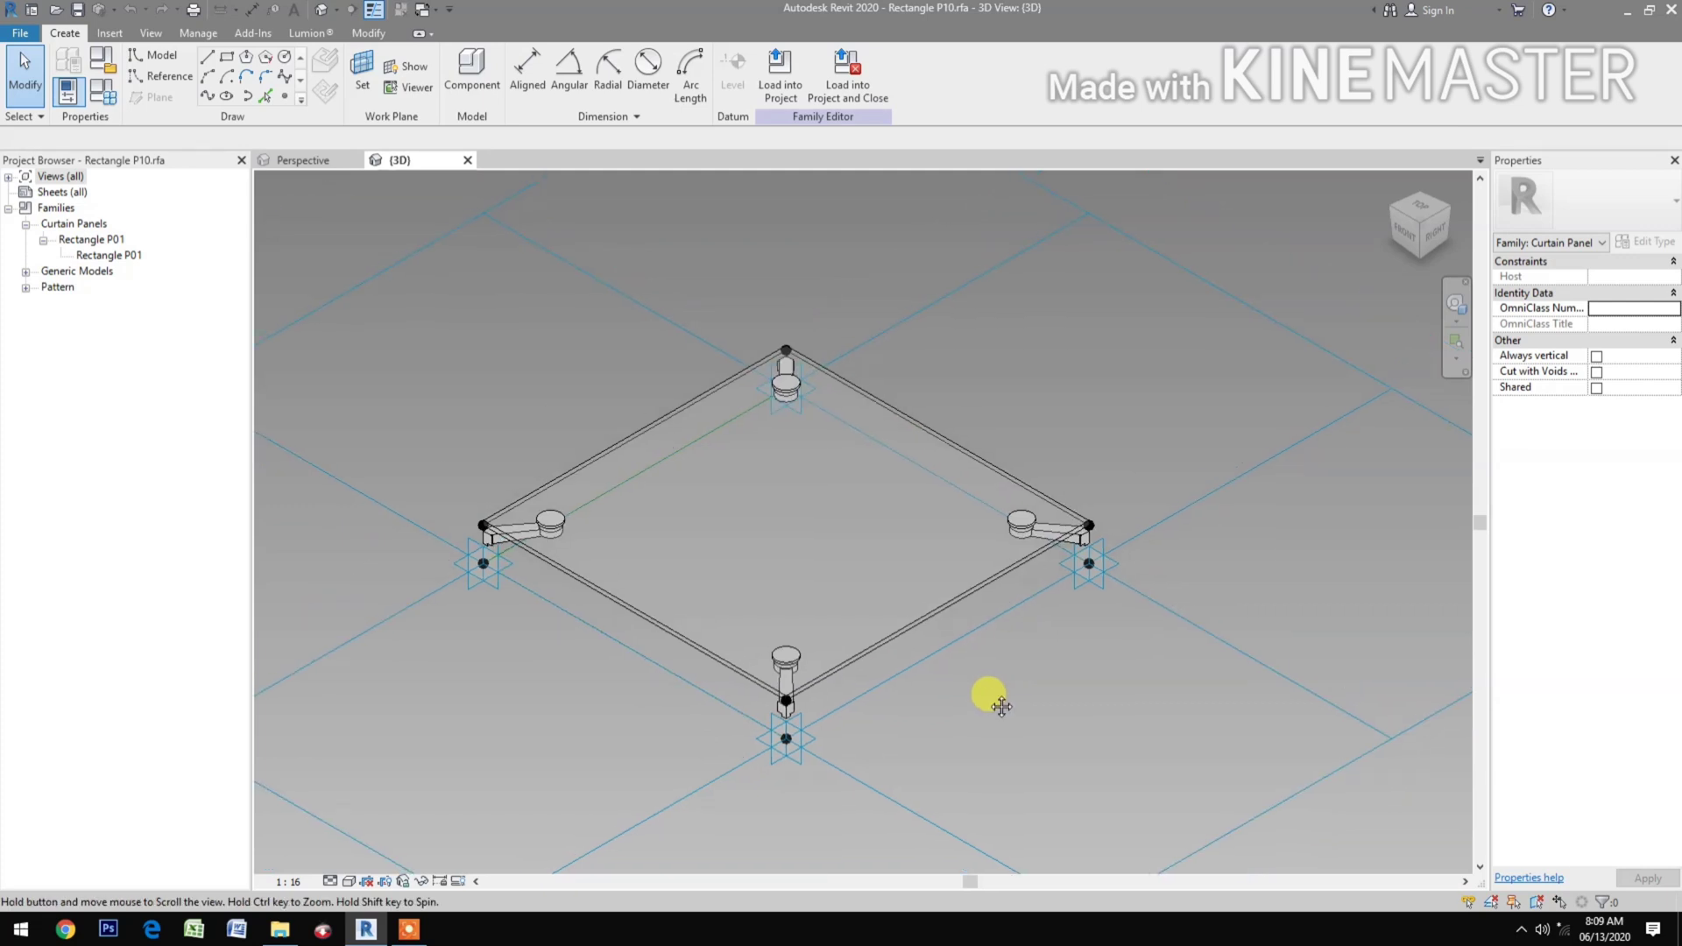
pyautogui.click(19, 33)
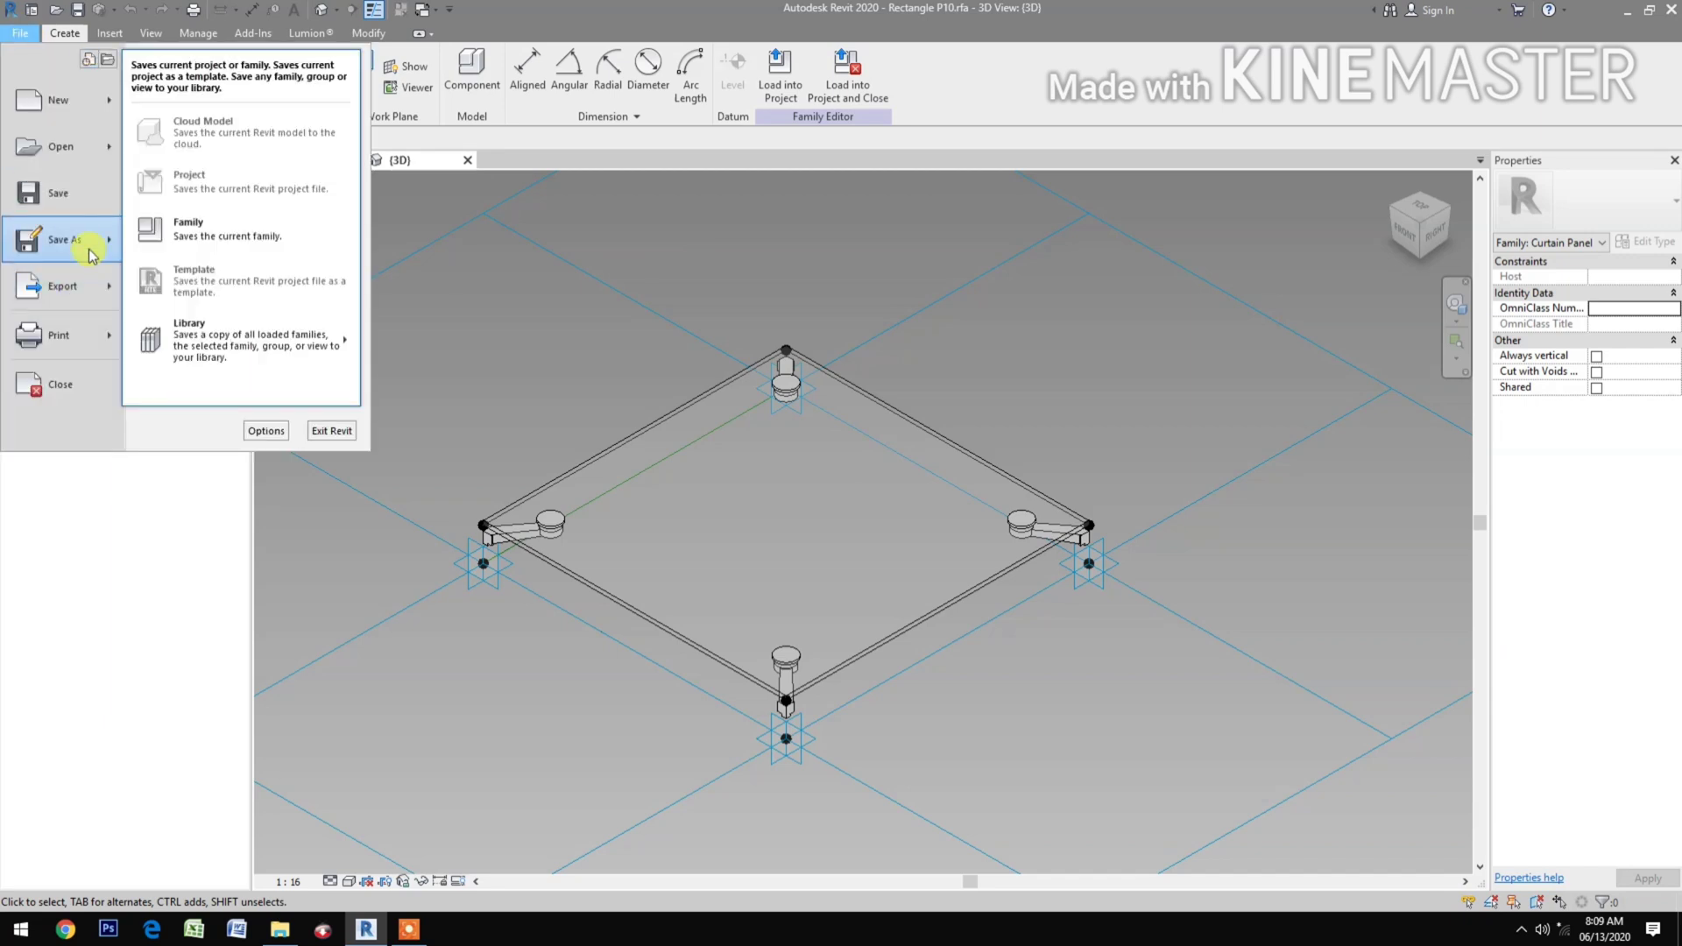
# Save the family to the Desktop as 'I-Beam Spider Fitting'.
pyautogui.press('Escape')
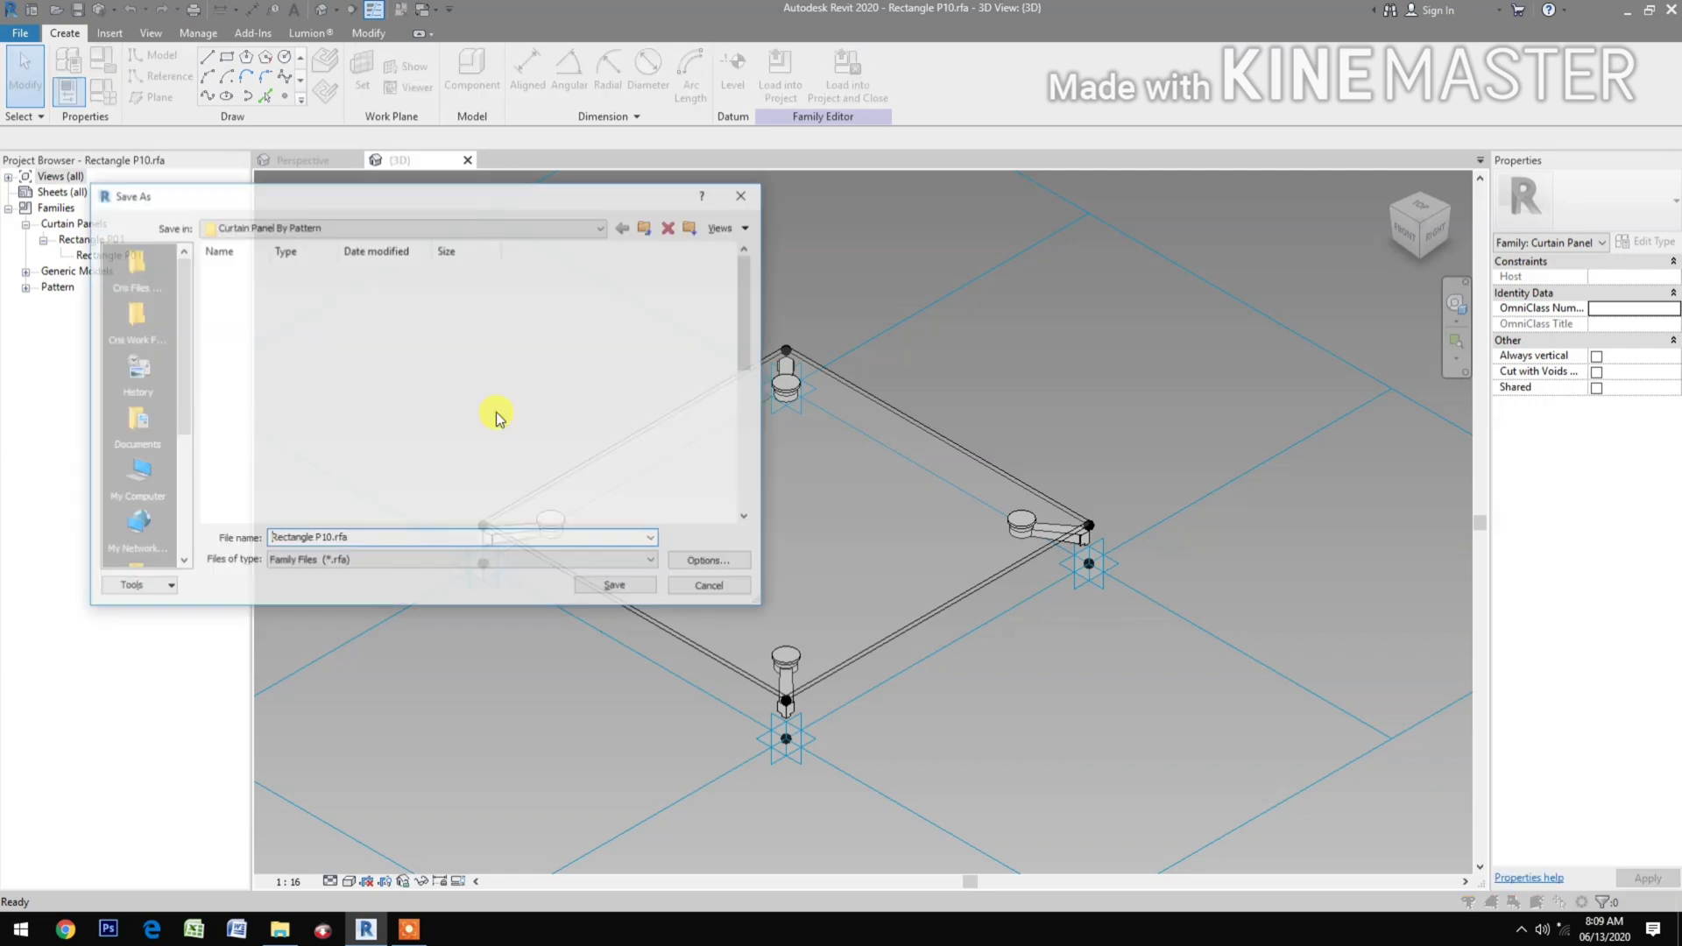
pyautogui.click(422, 226)
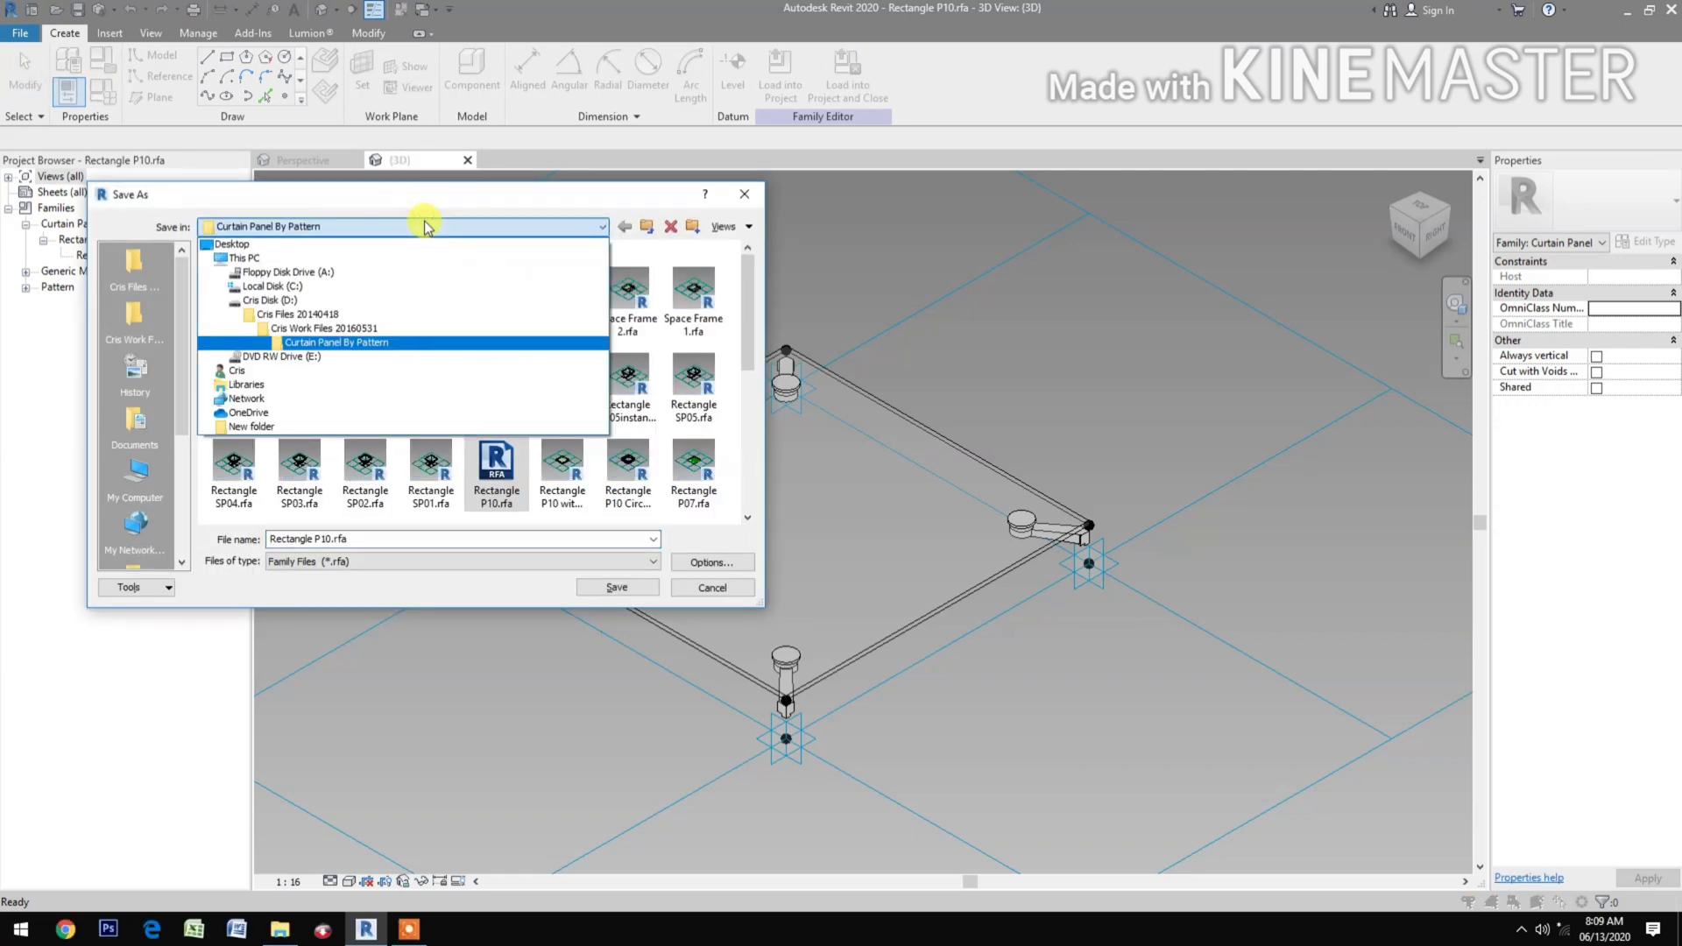
pyautogui.click(306, 243)
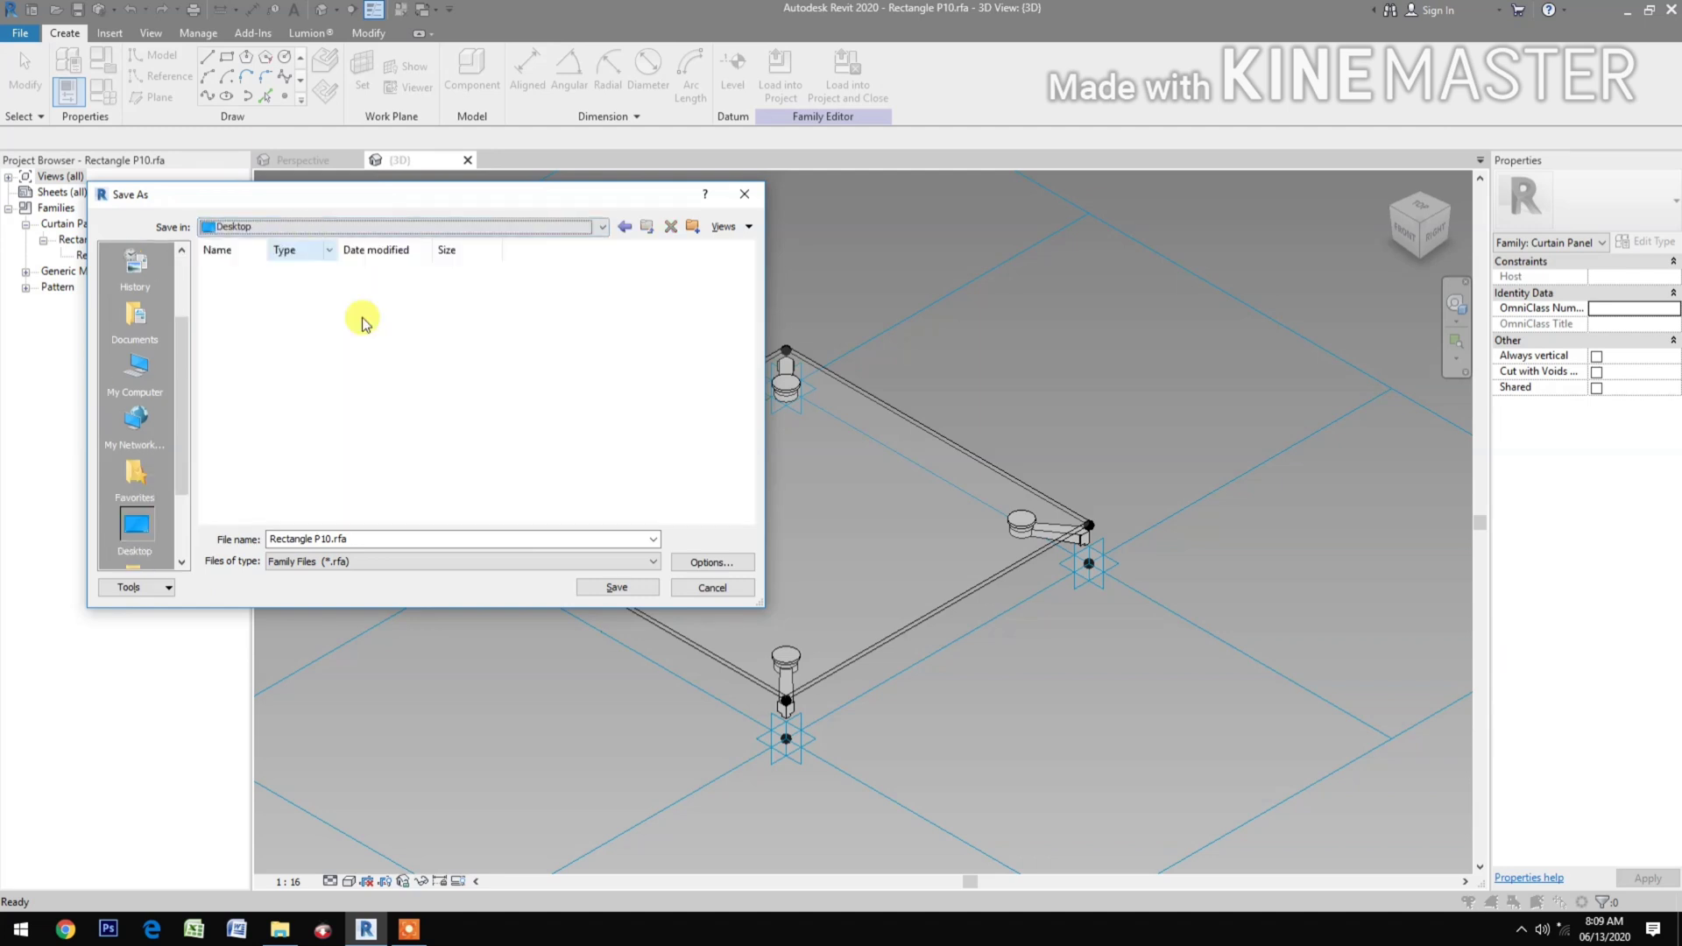
pyautogui.click(415, 536)
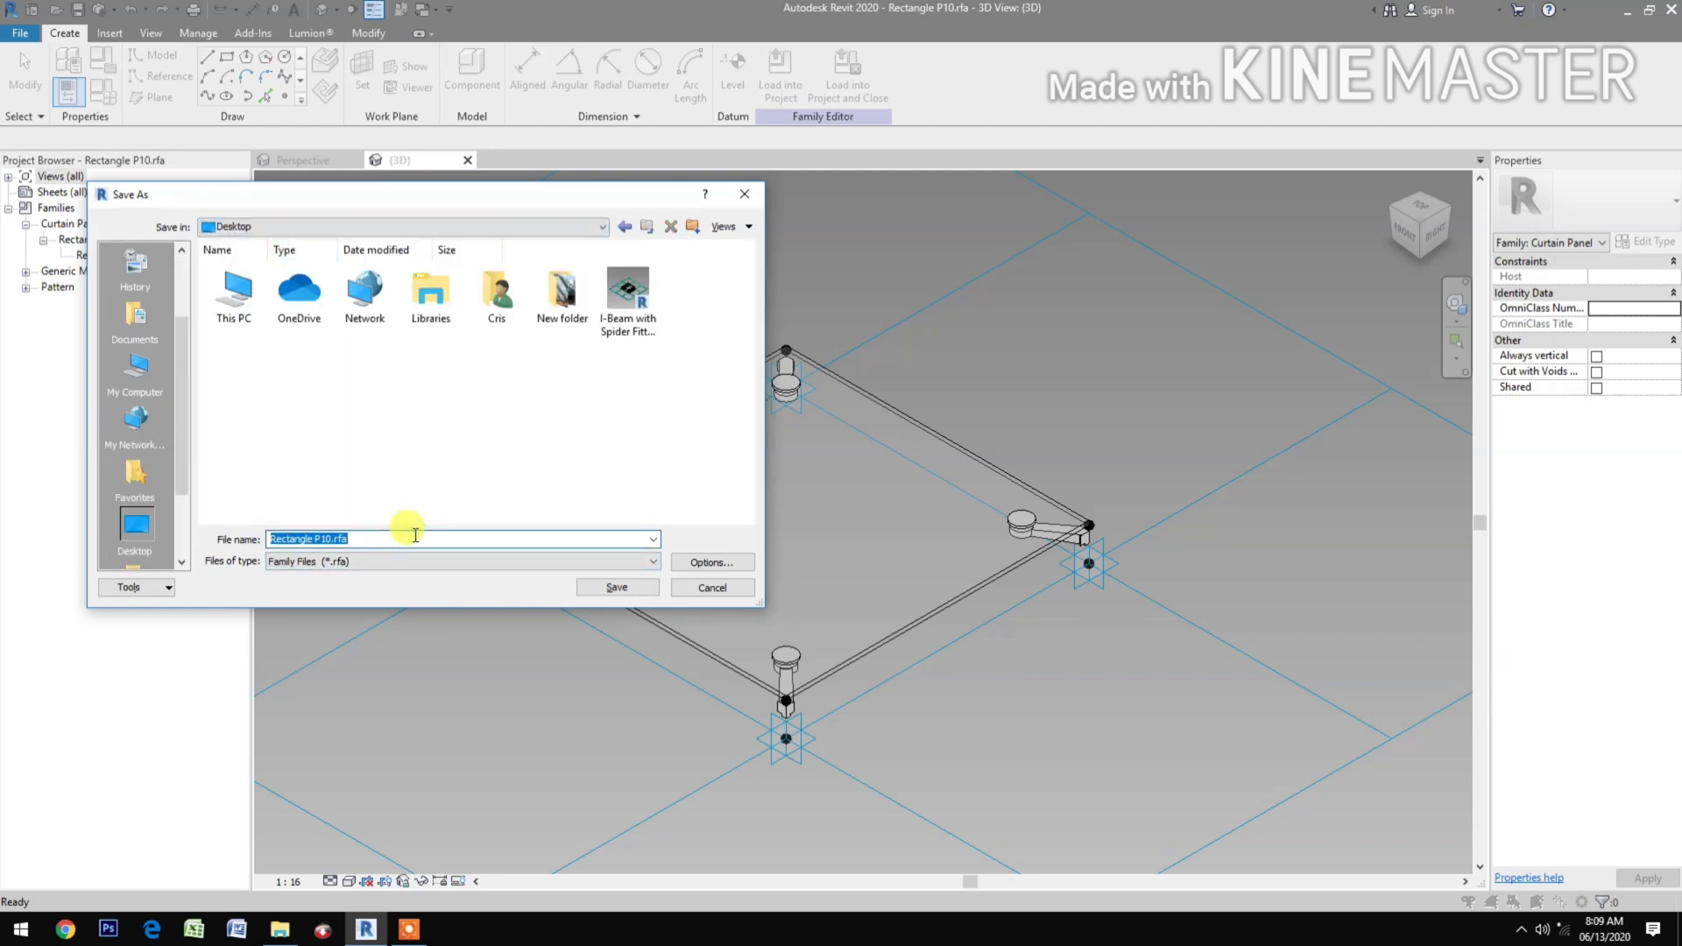
pyautogui.write('I-Beam Spider Fitting')
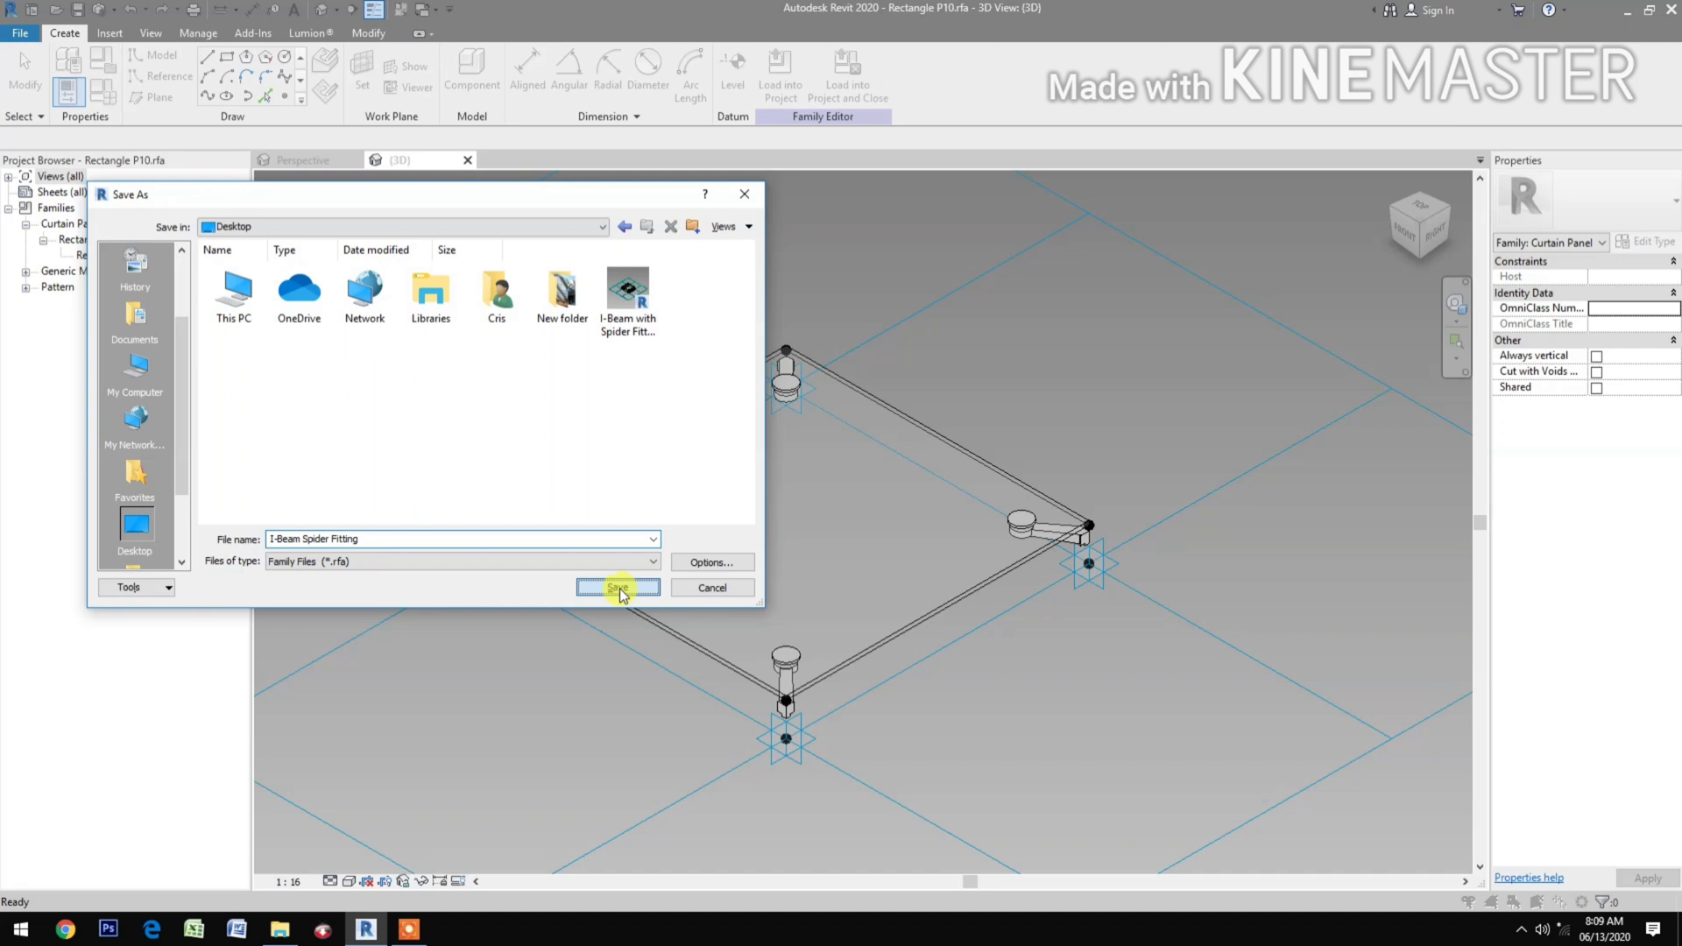
pyautogui.click(618, 586)
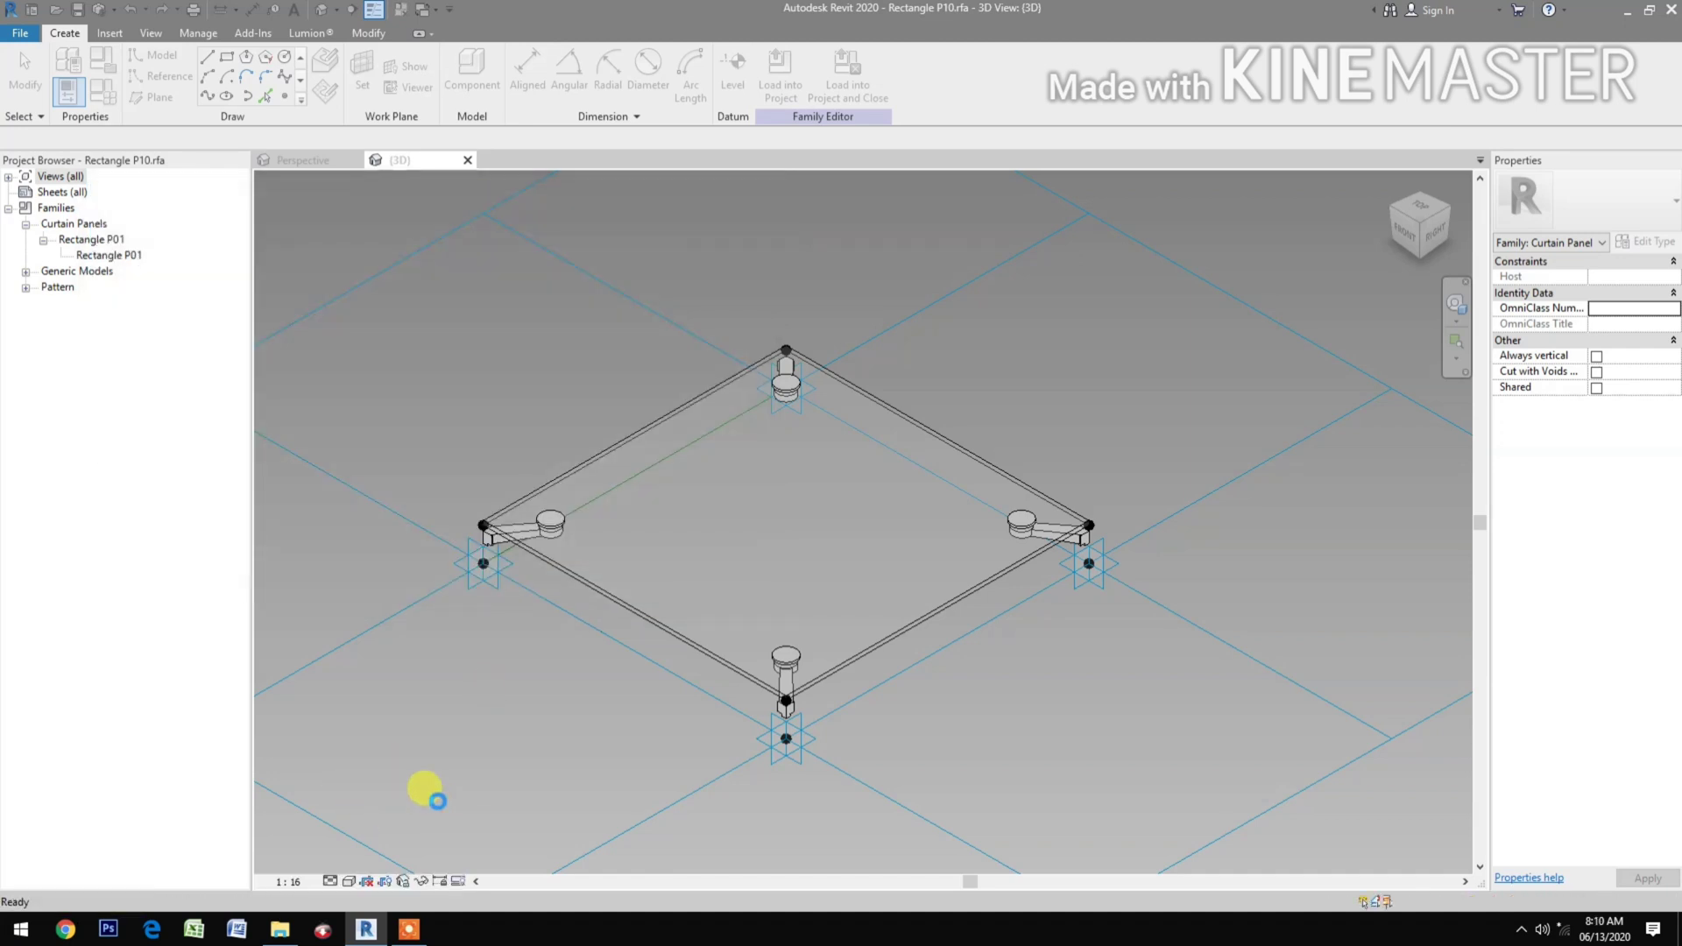
# Create a new family from the English Metric Generic Model Adaptive.rft template.
pyautogui.moveTo(439, 798); pyautogui.dragTo(612, 777, button='middle')
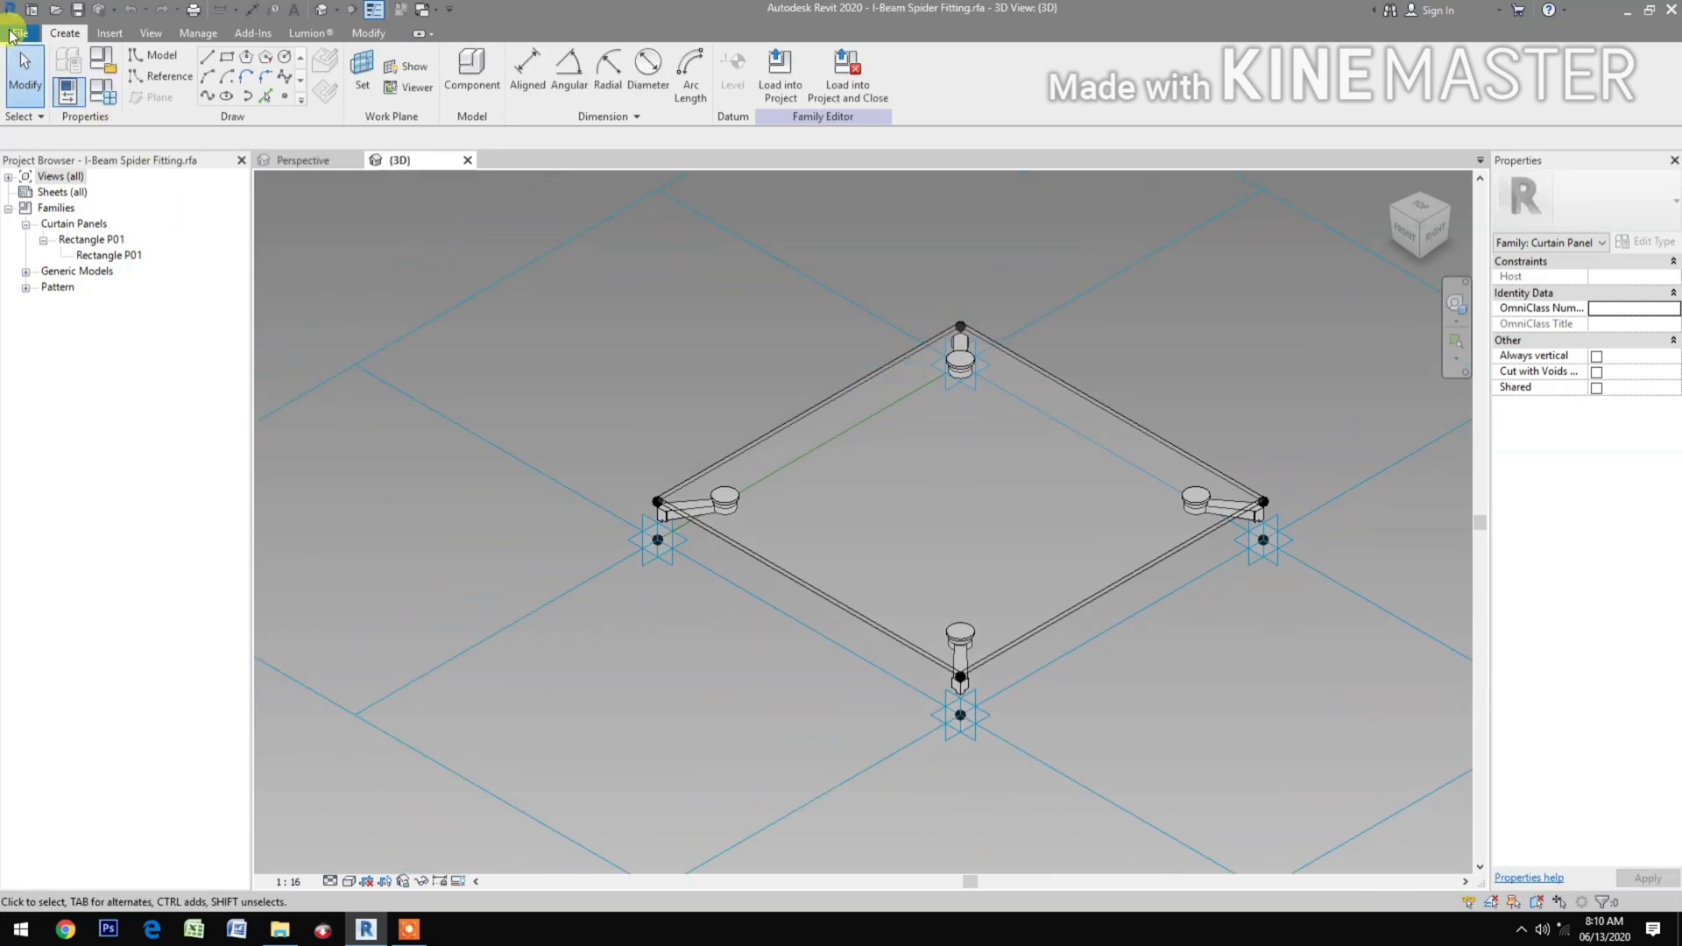
pyautogui.click(12, 33)
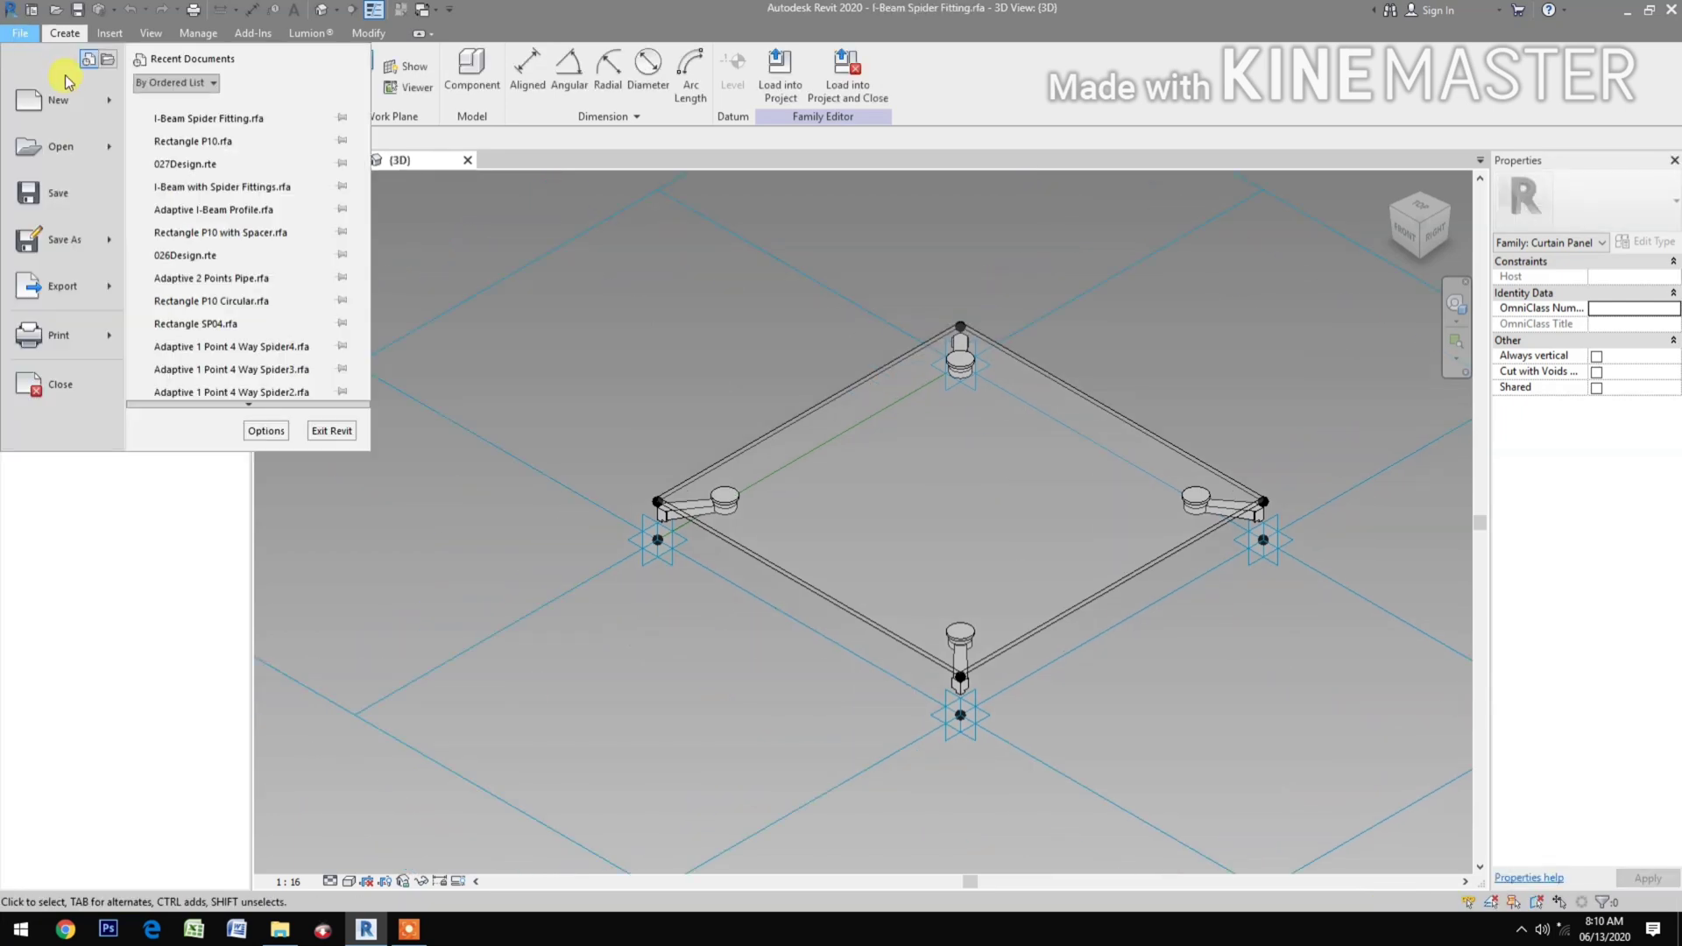
pyautogui.moveTo(57, 100)
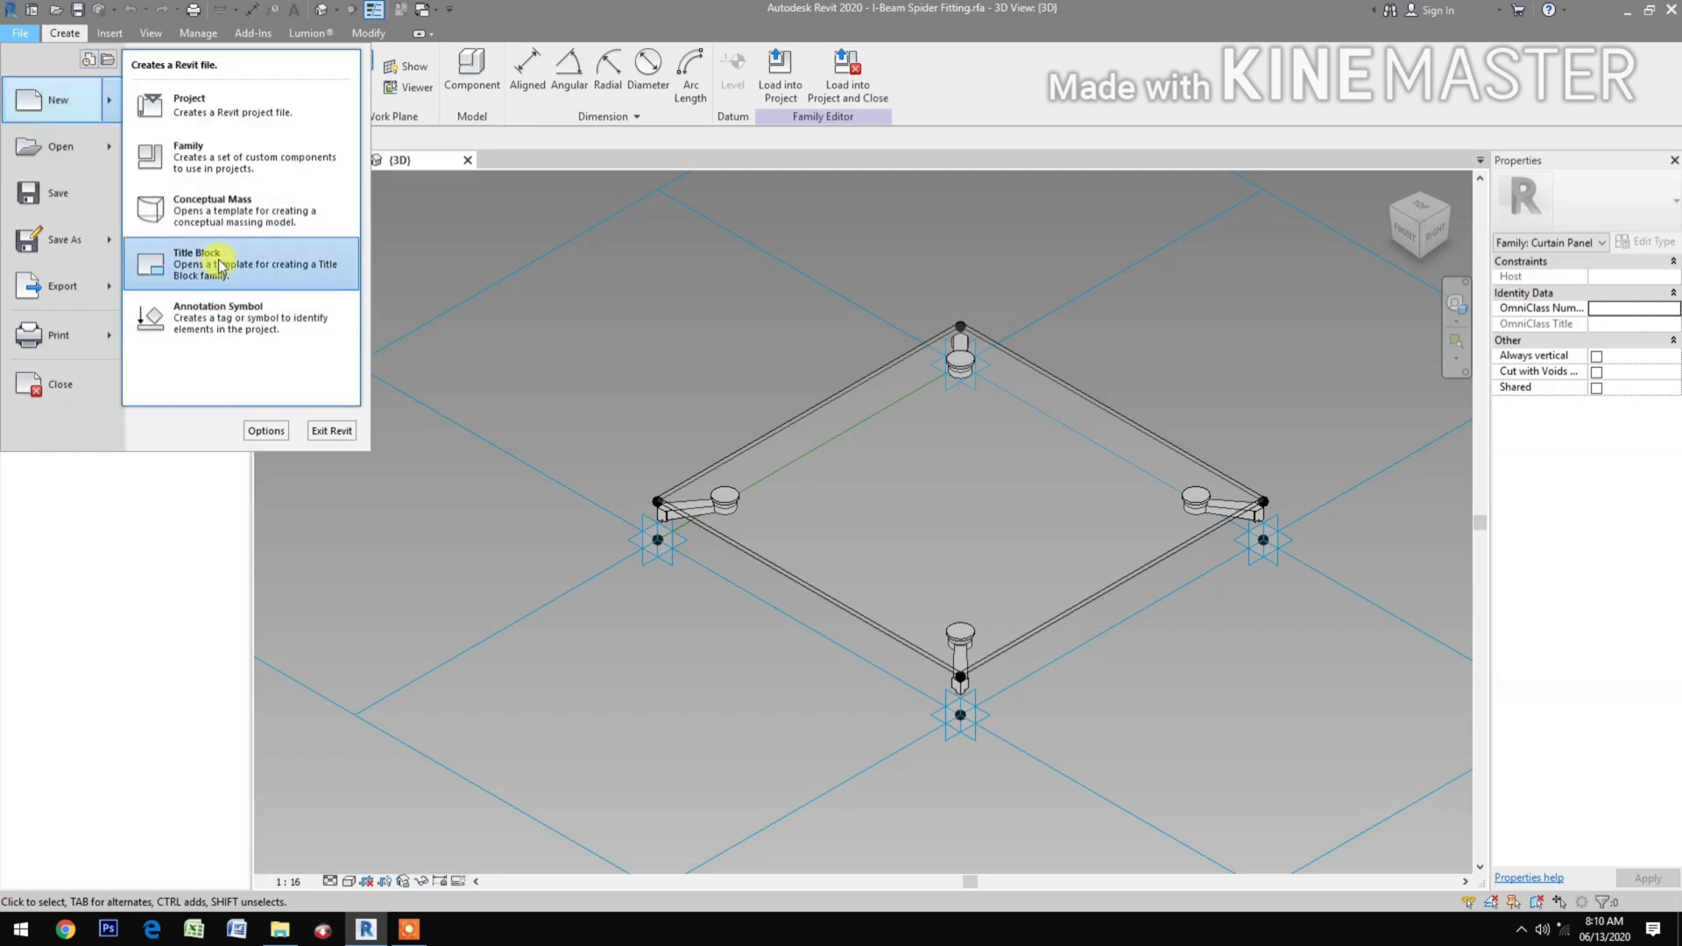
pyautogui.click(213, 164)
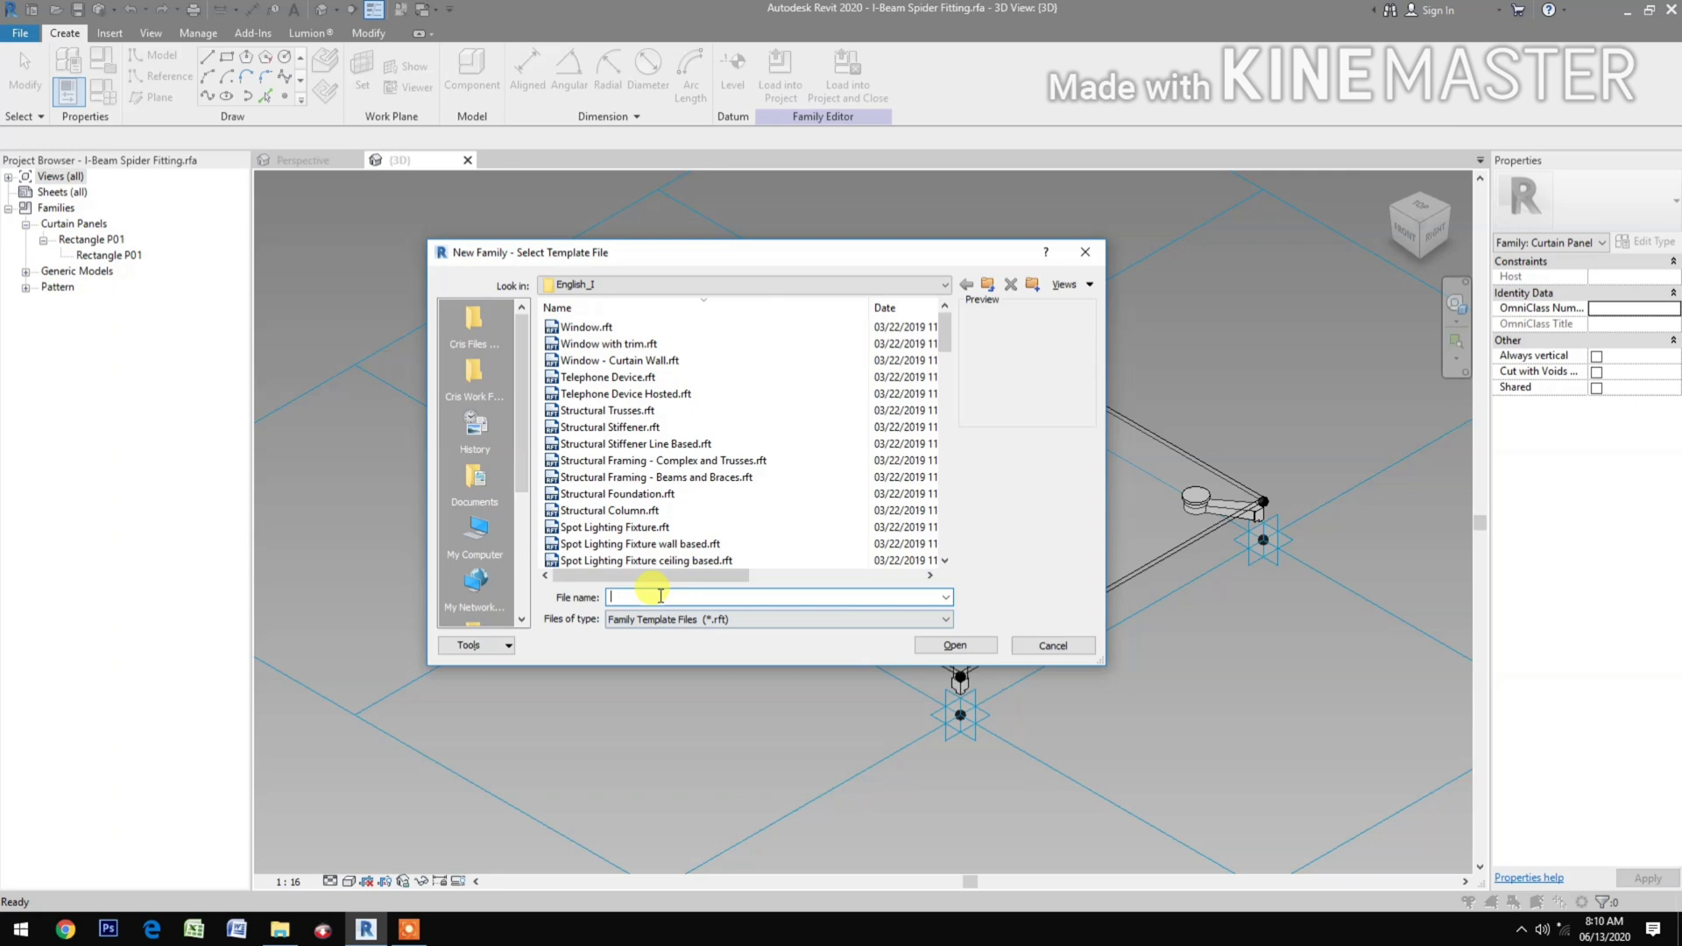
pyautogui.click(987, 284)
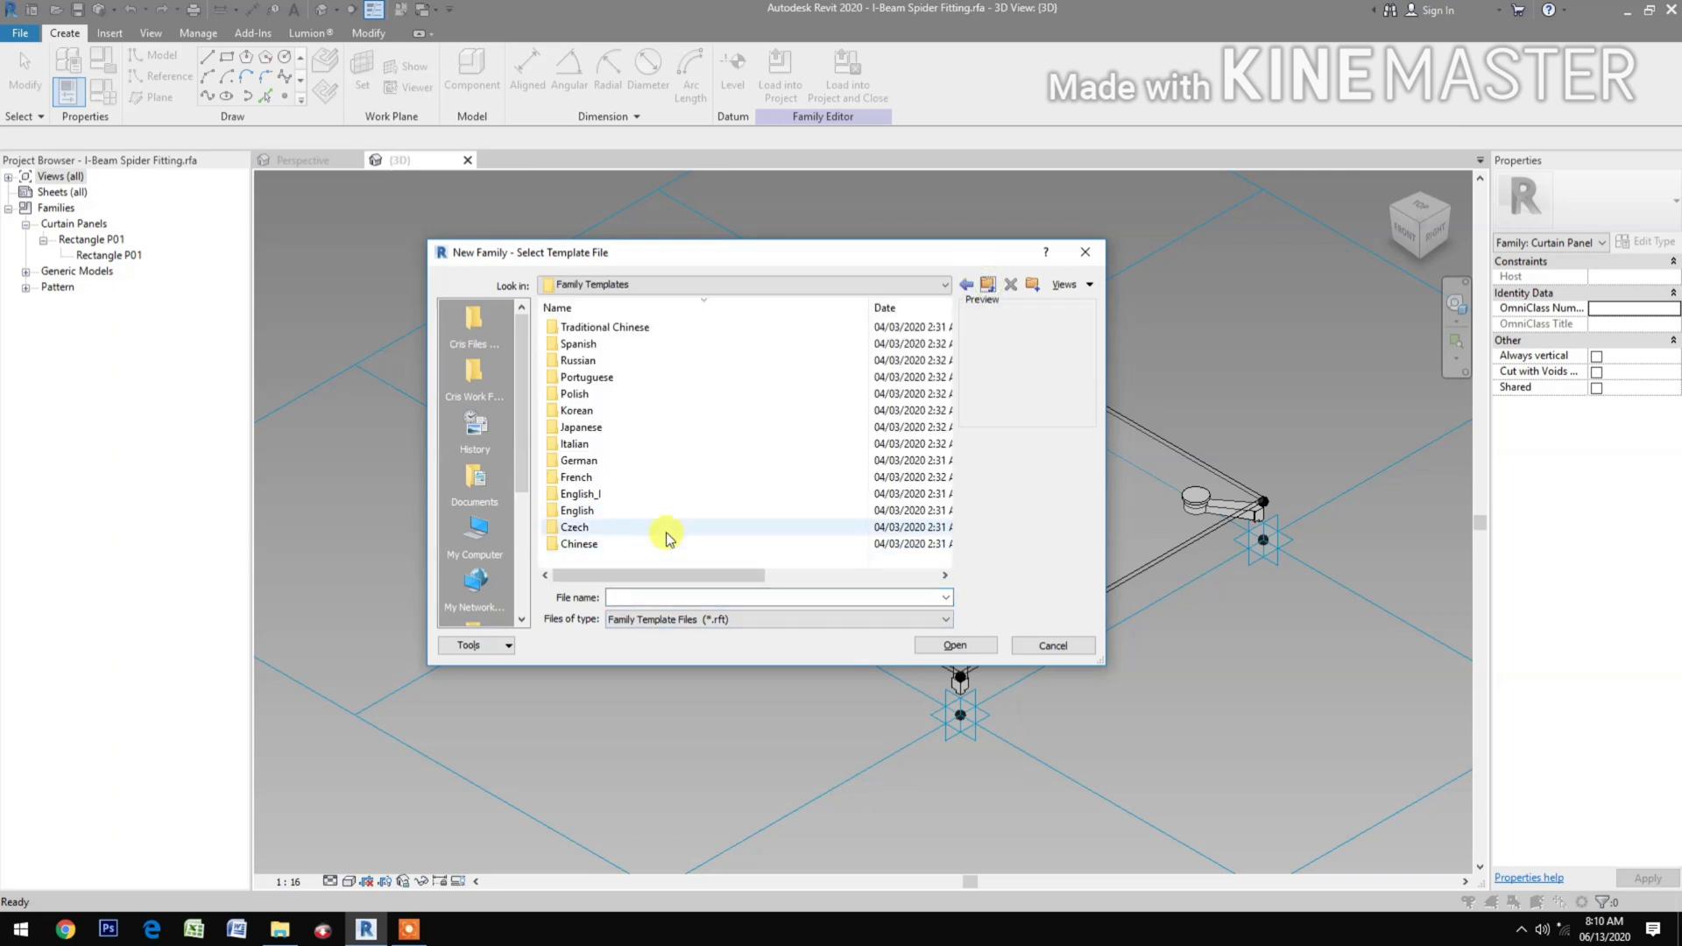
pyautogui.doubleClick(614, 511)
pyautogui.scroll(-15, 613, 517)
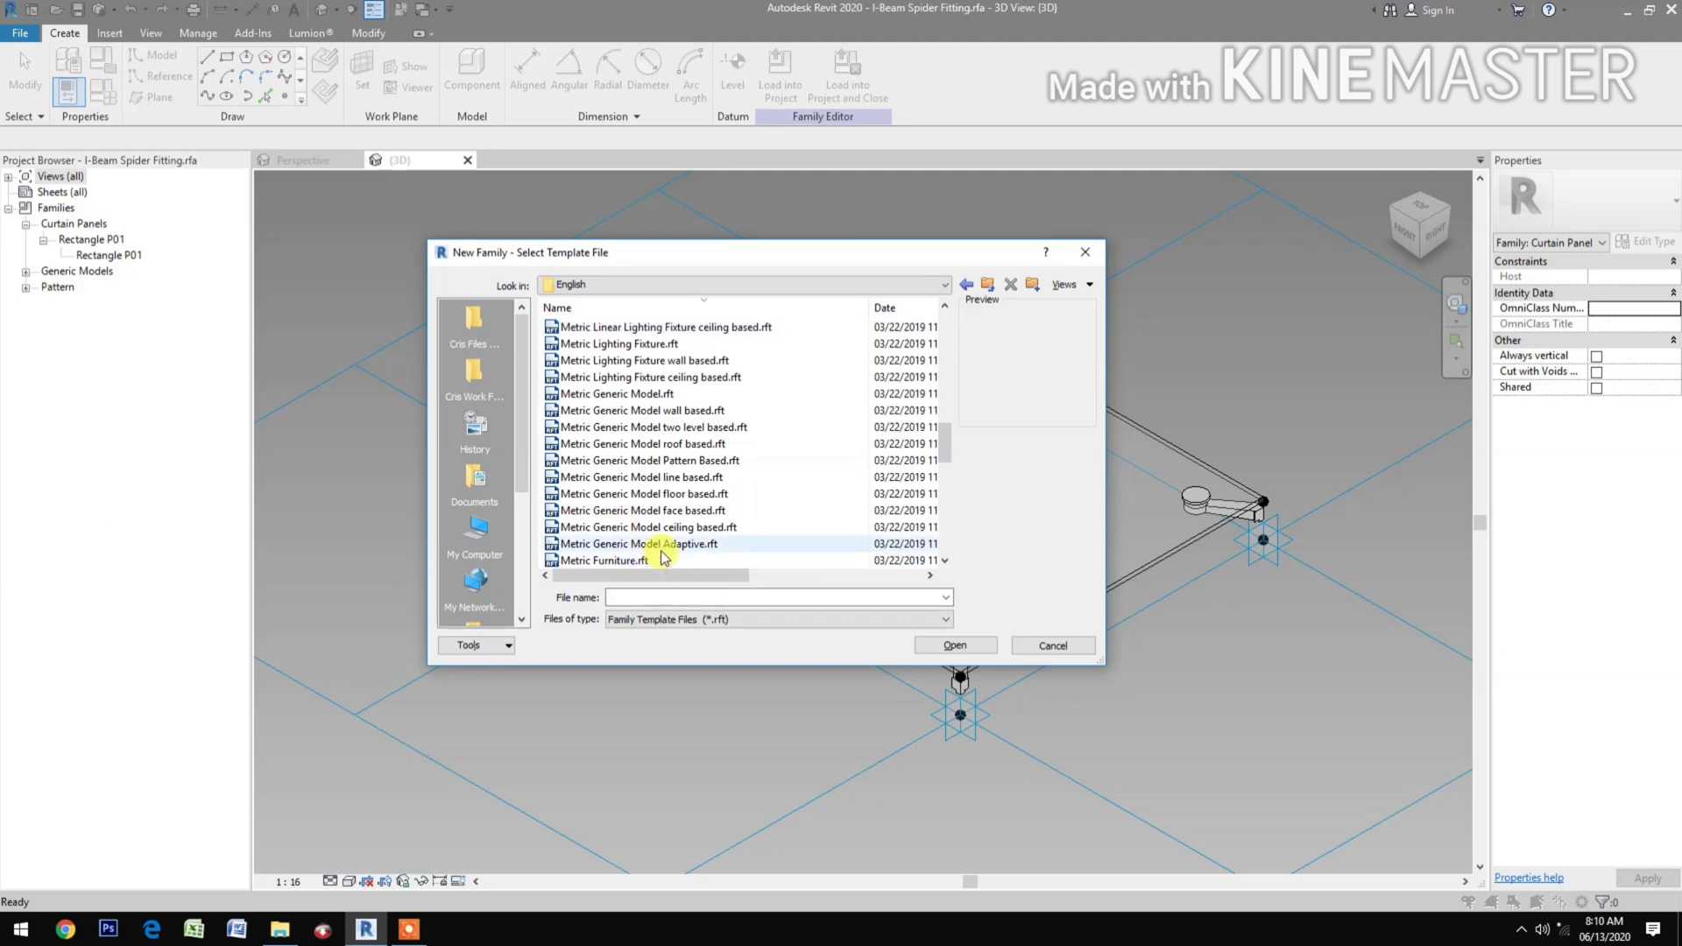
pyautogui.click(655, 543)
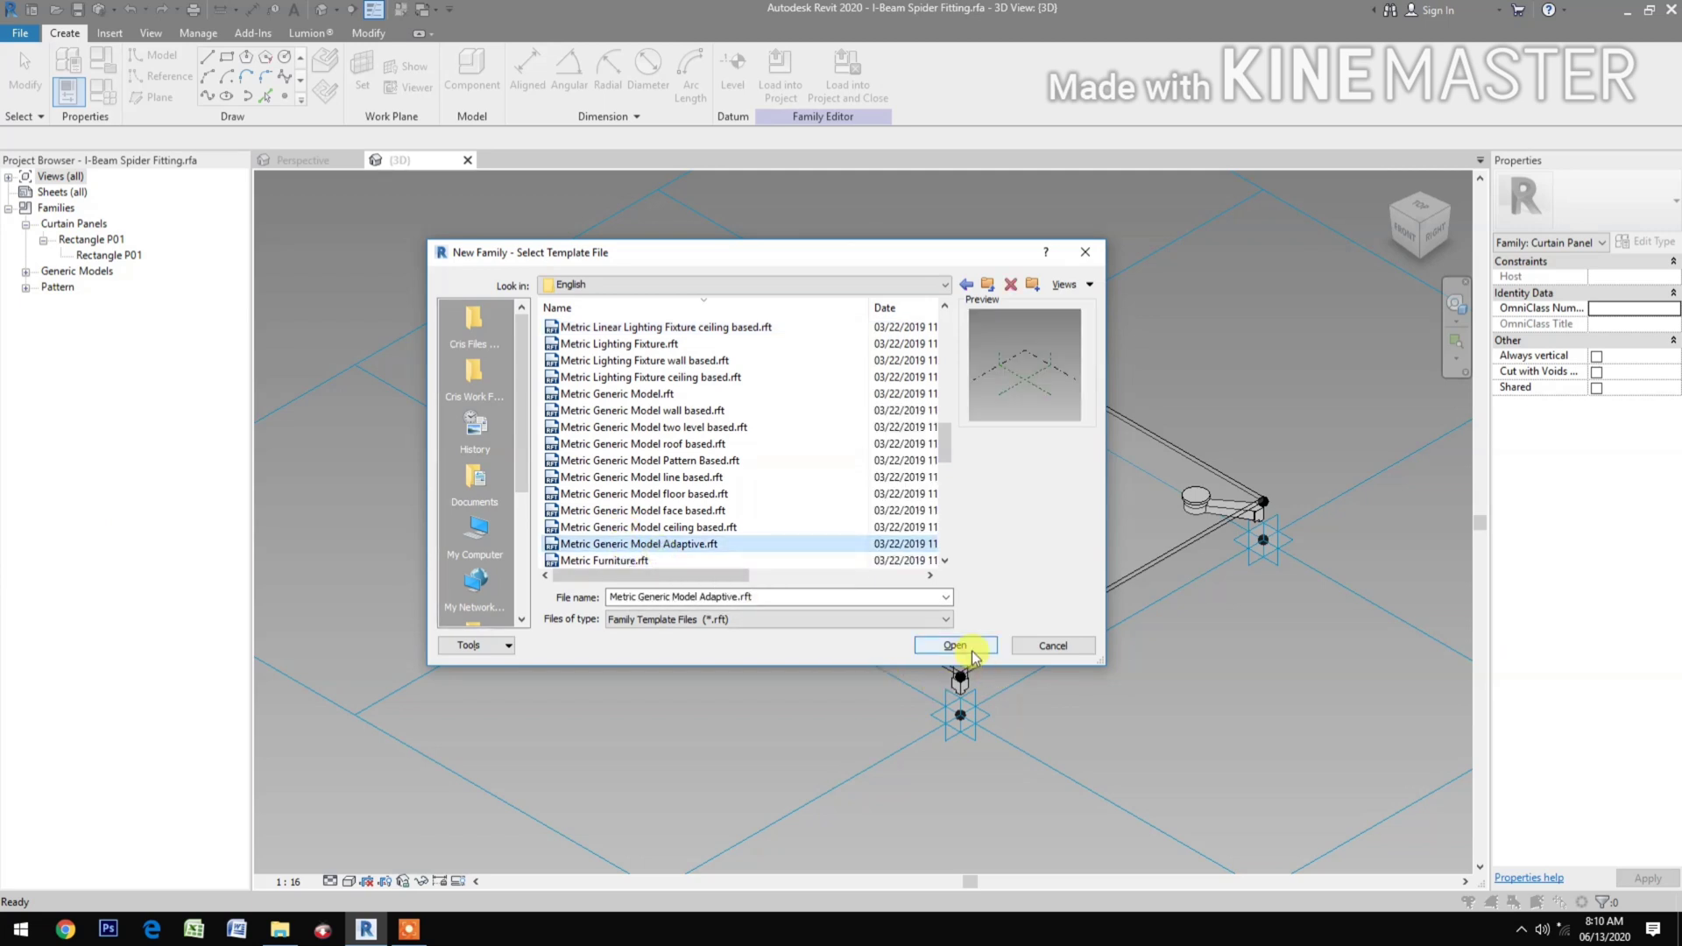
pyautogui.click(971, 650)
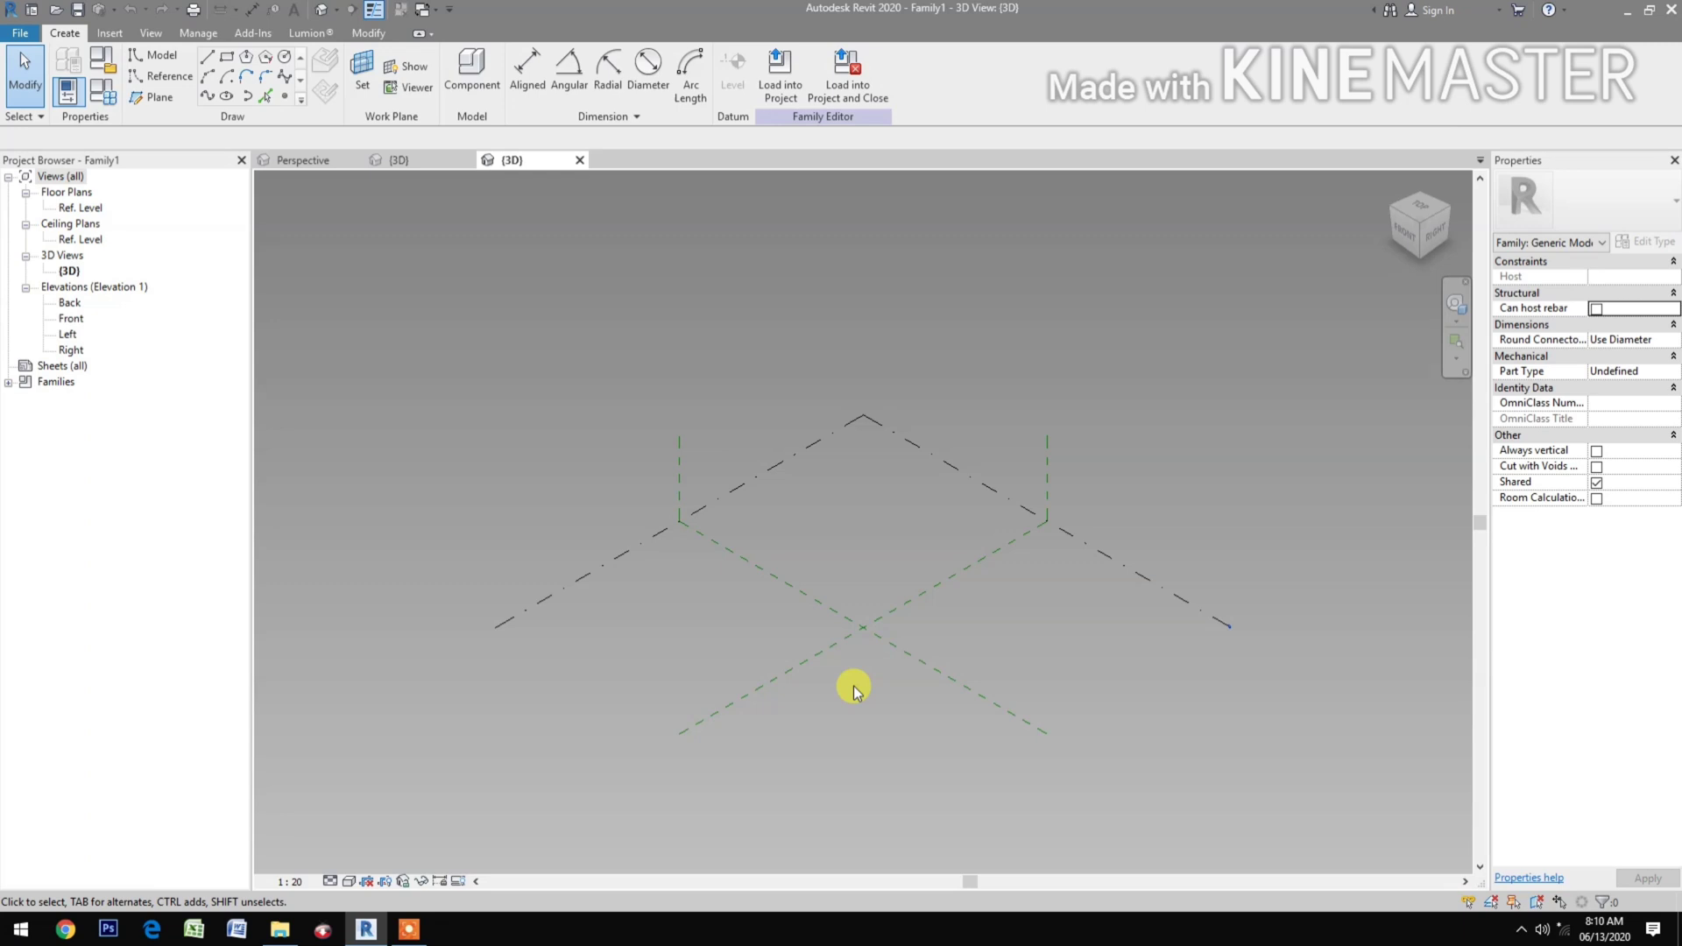
# Check the project units with UN and close them unchanged.
pyautogui.press('u')
pyautogui.press('n')
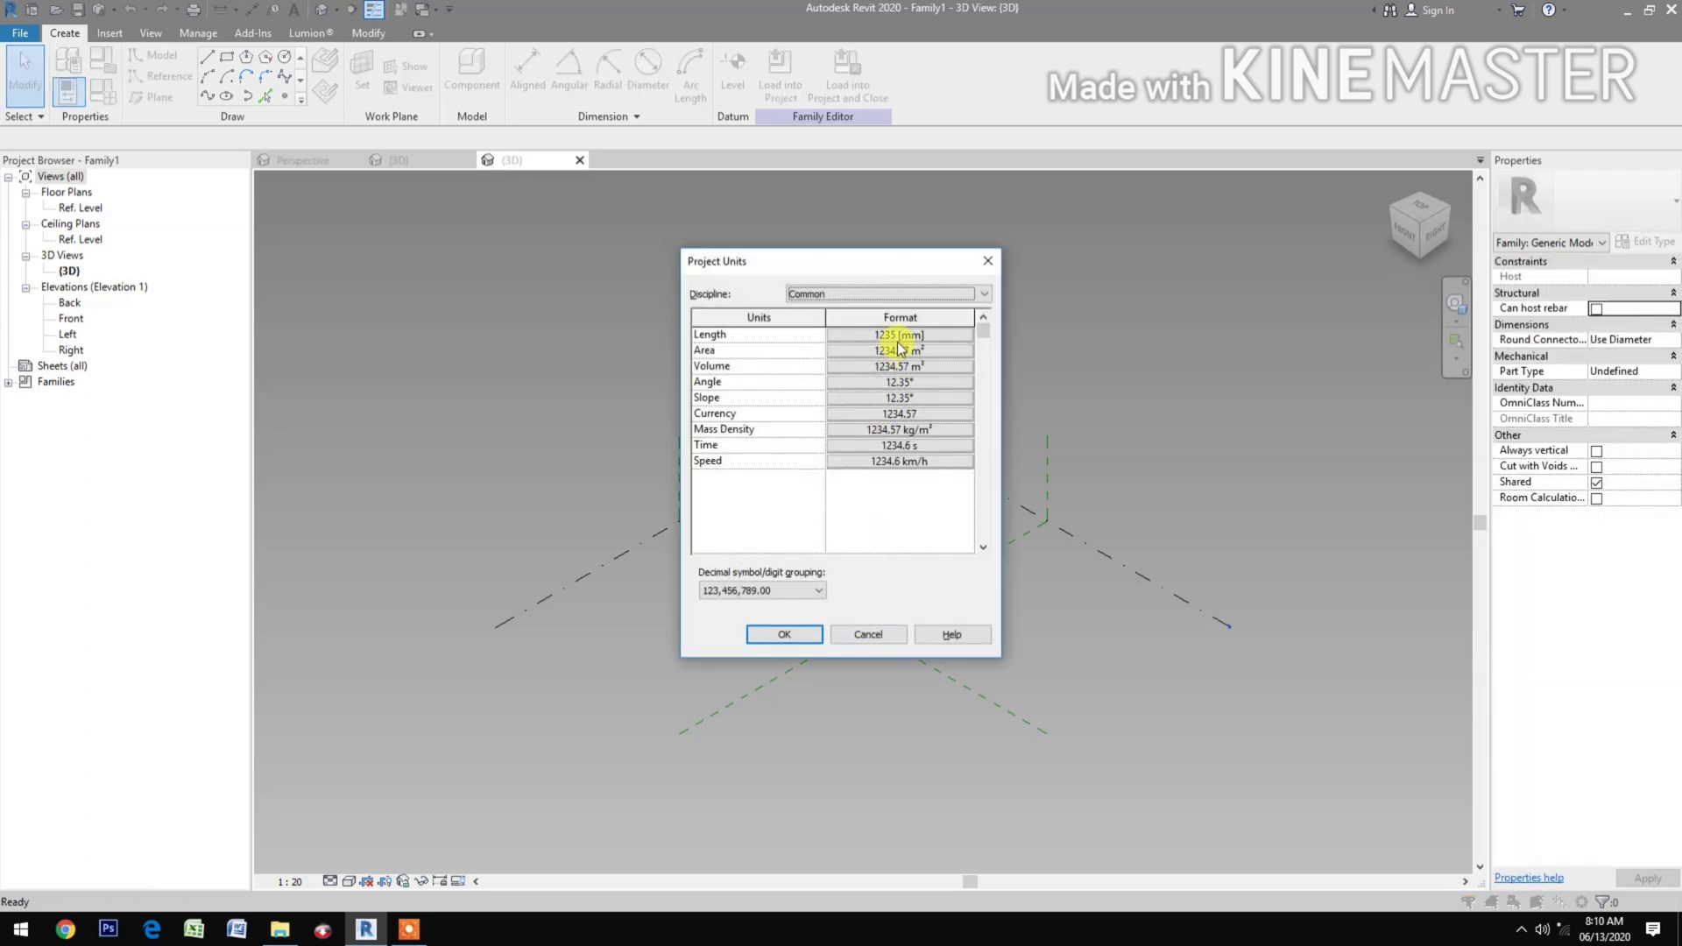
pyautogui.click(772, 634)
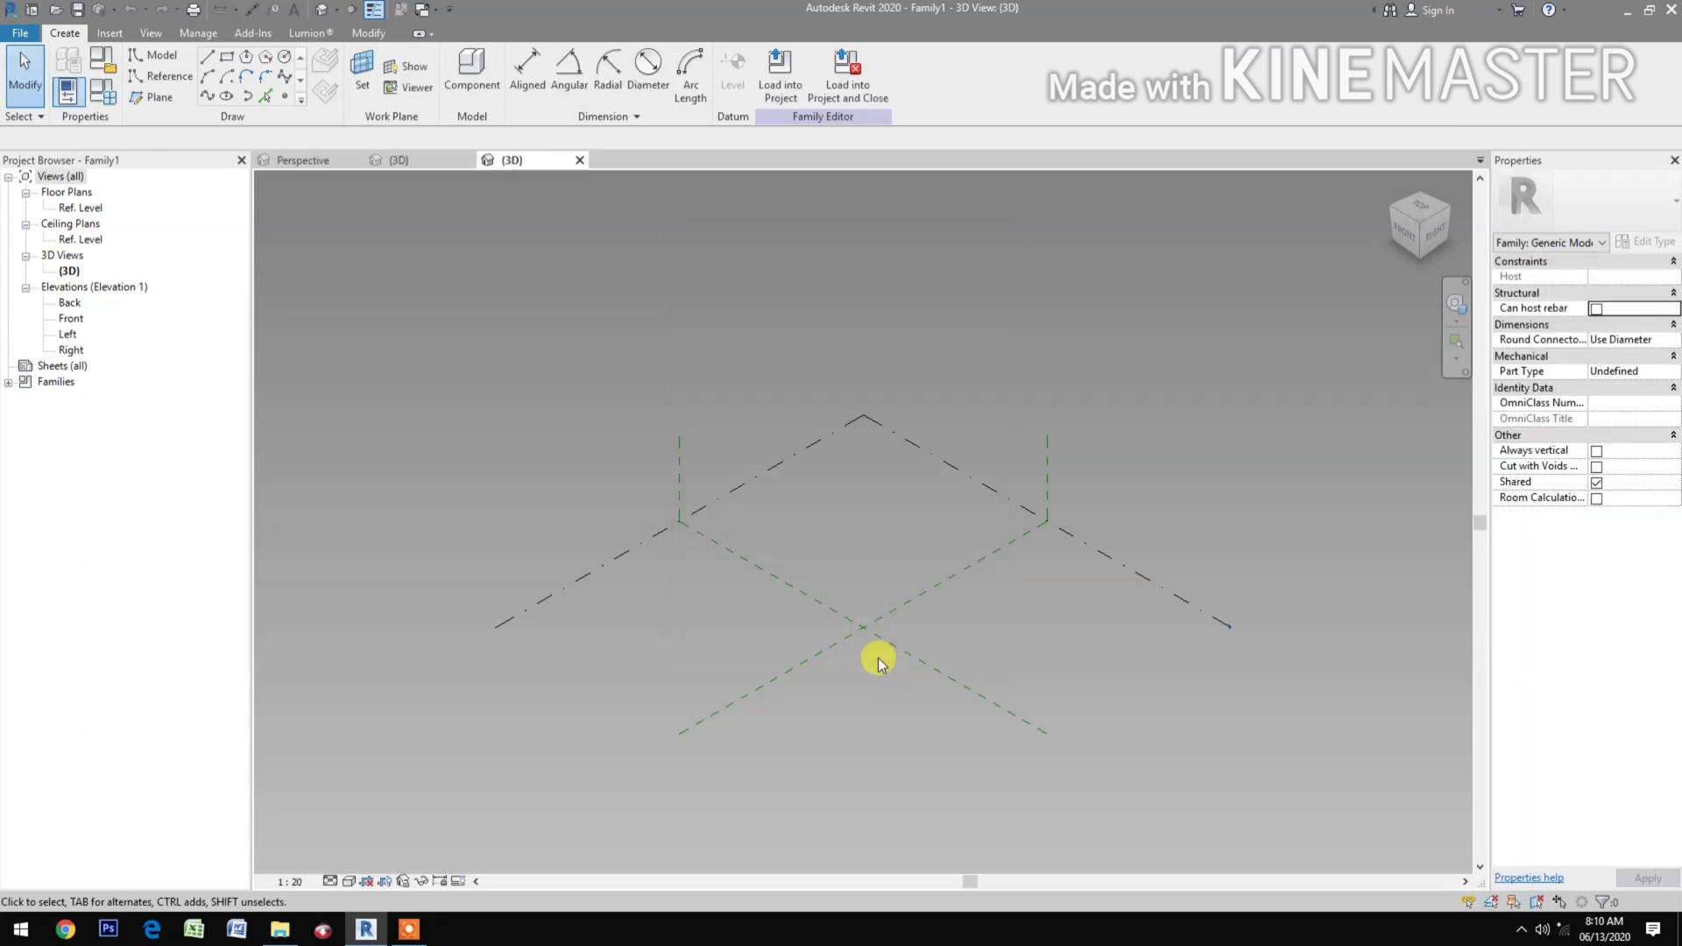
# Place a reference point on the work plane at the reference planes' intersection and select it.
pyautogui.scroll(5, 881, 663)
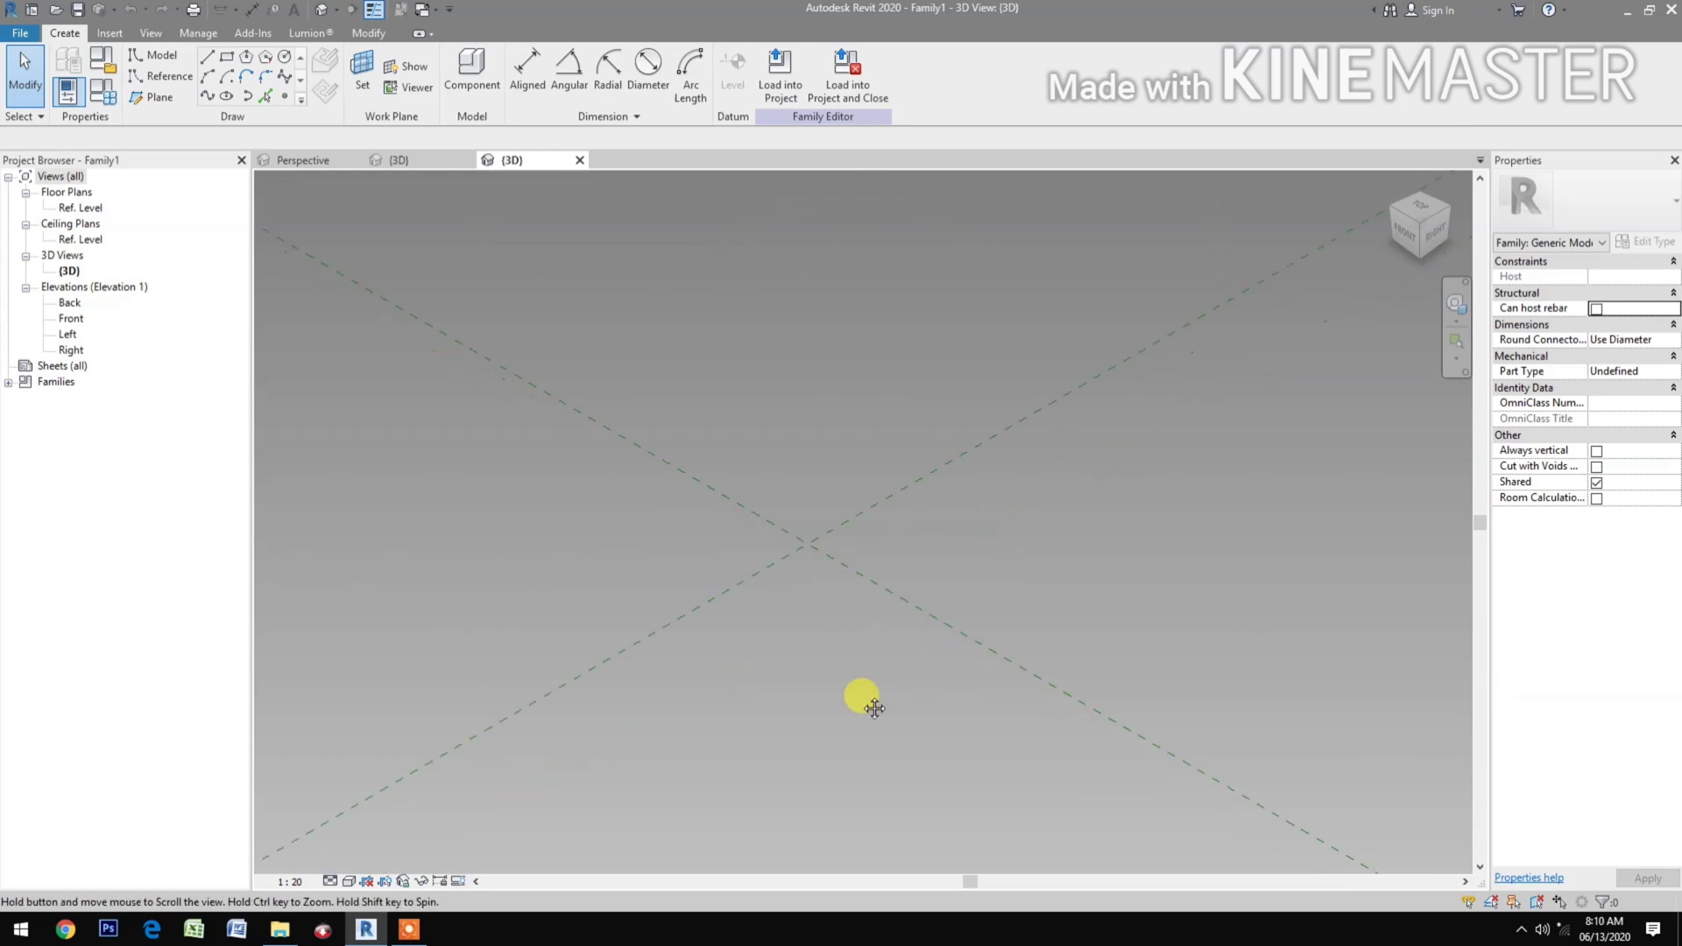
pyautogui.moveTo(874, 707); pyautogui.dragTo(867, 696, button='middle')
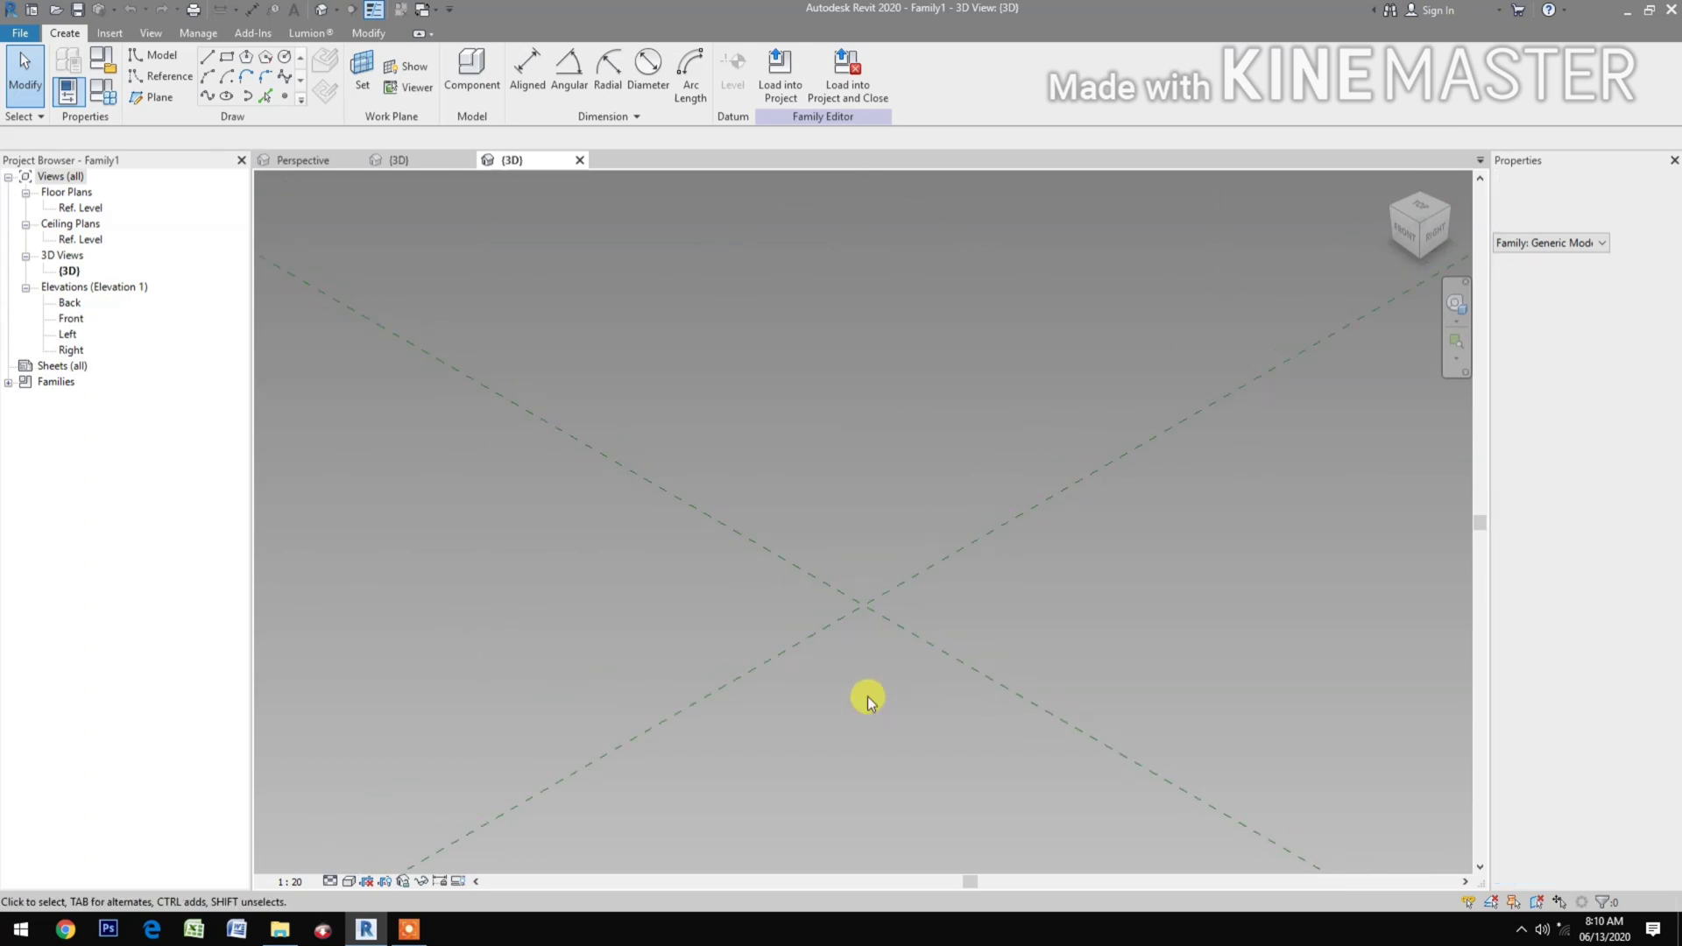
pyautogui.click(283, 97)
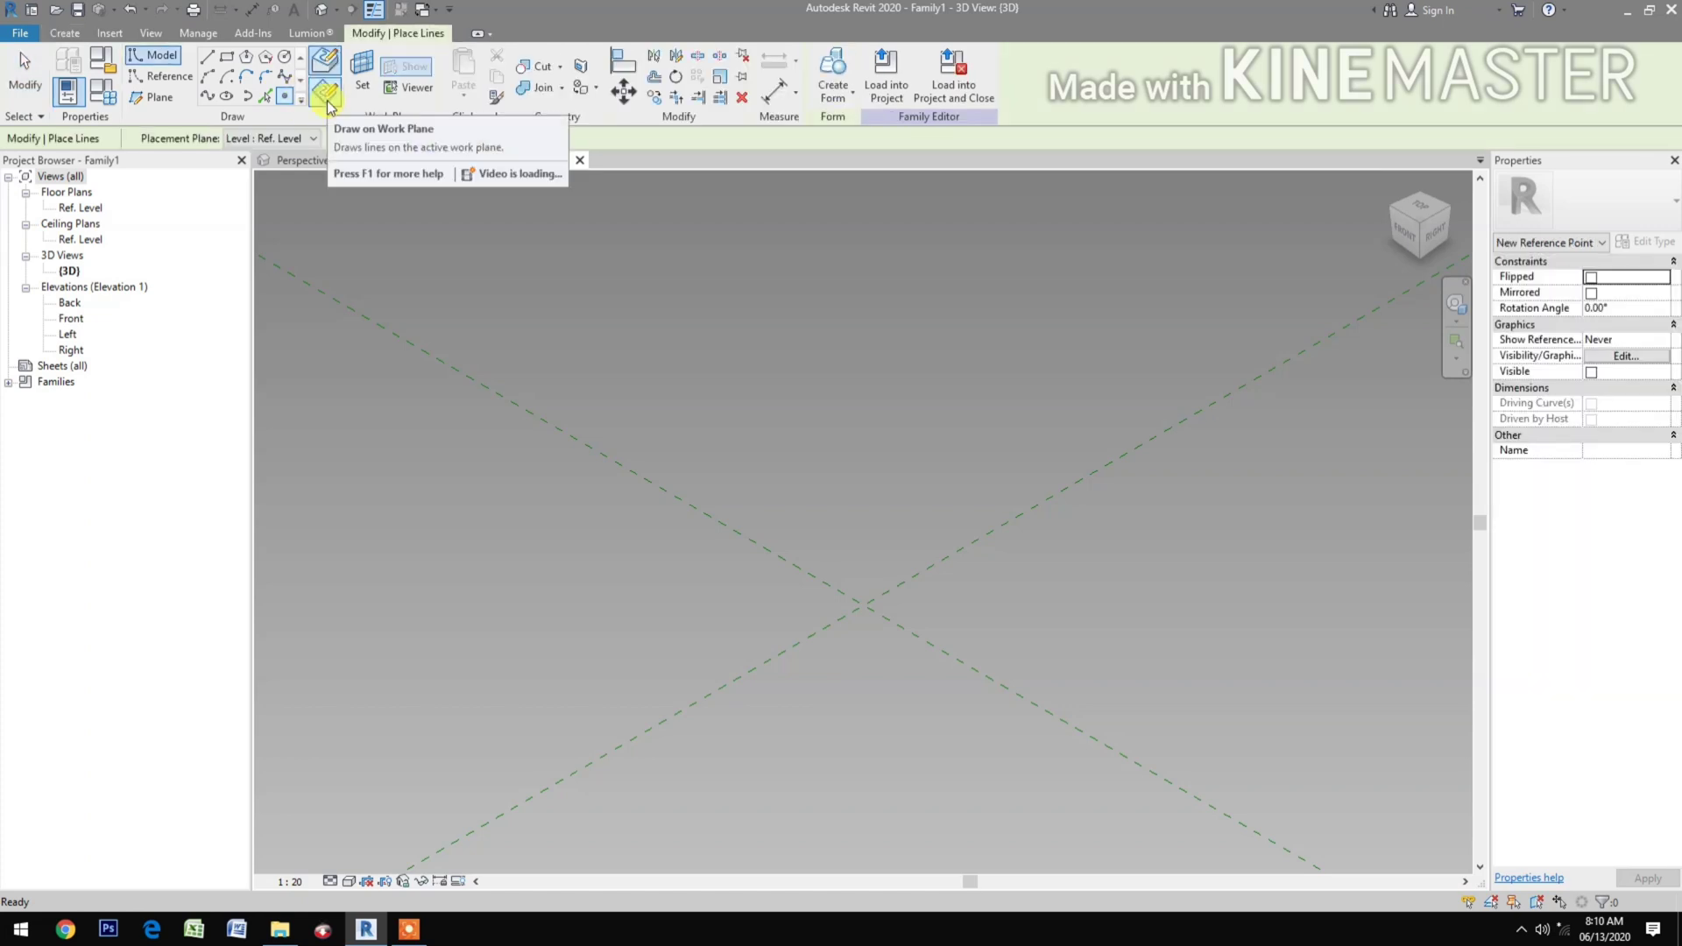
pyautogui.click(326, 96)
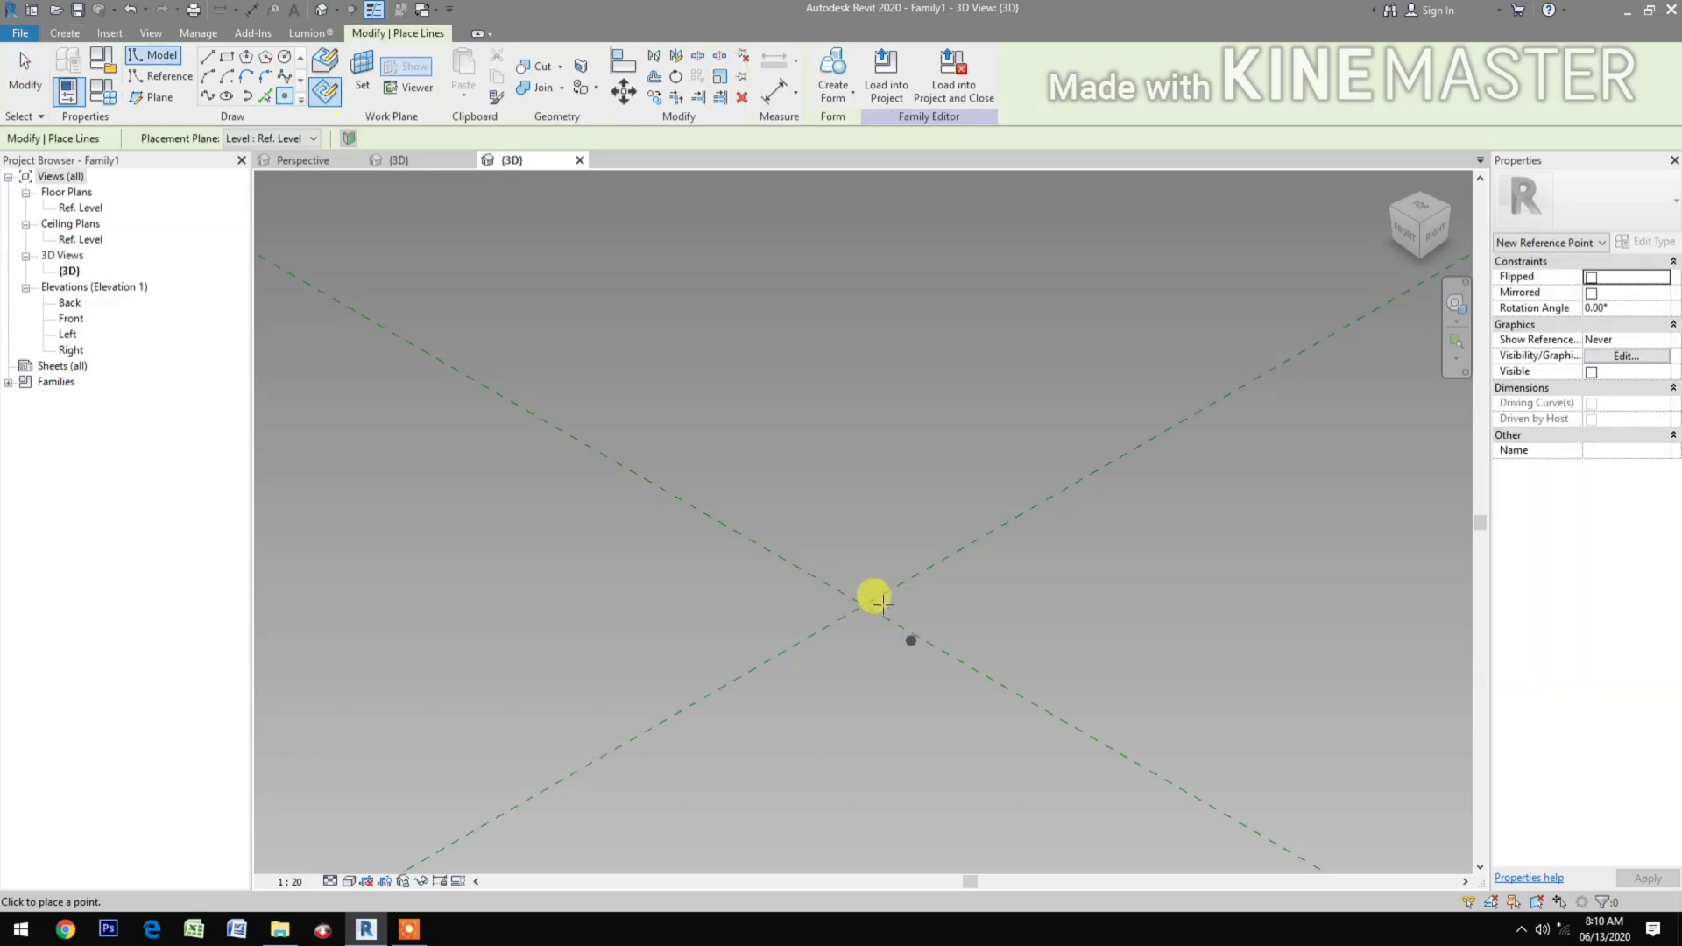
pyautogui.click(864, 604)
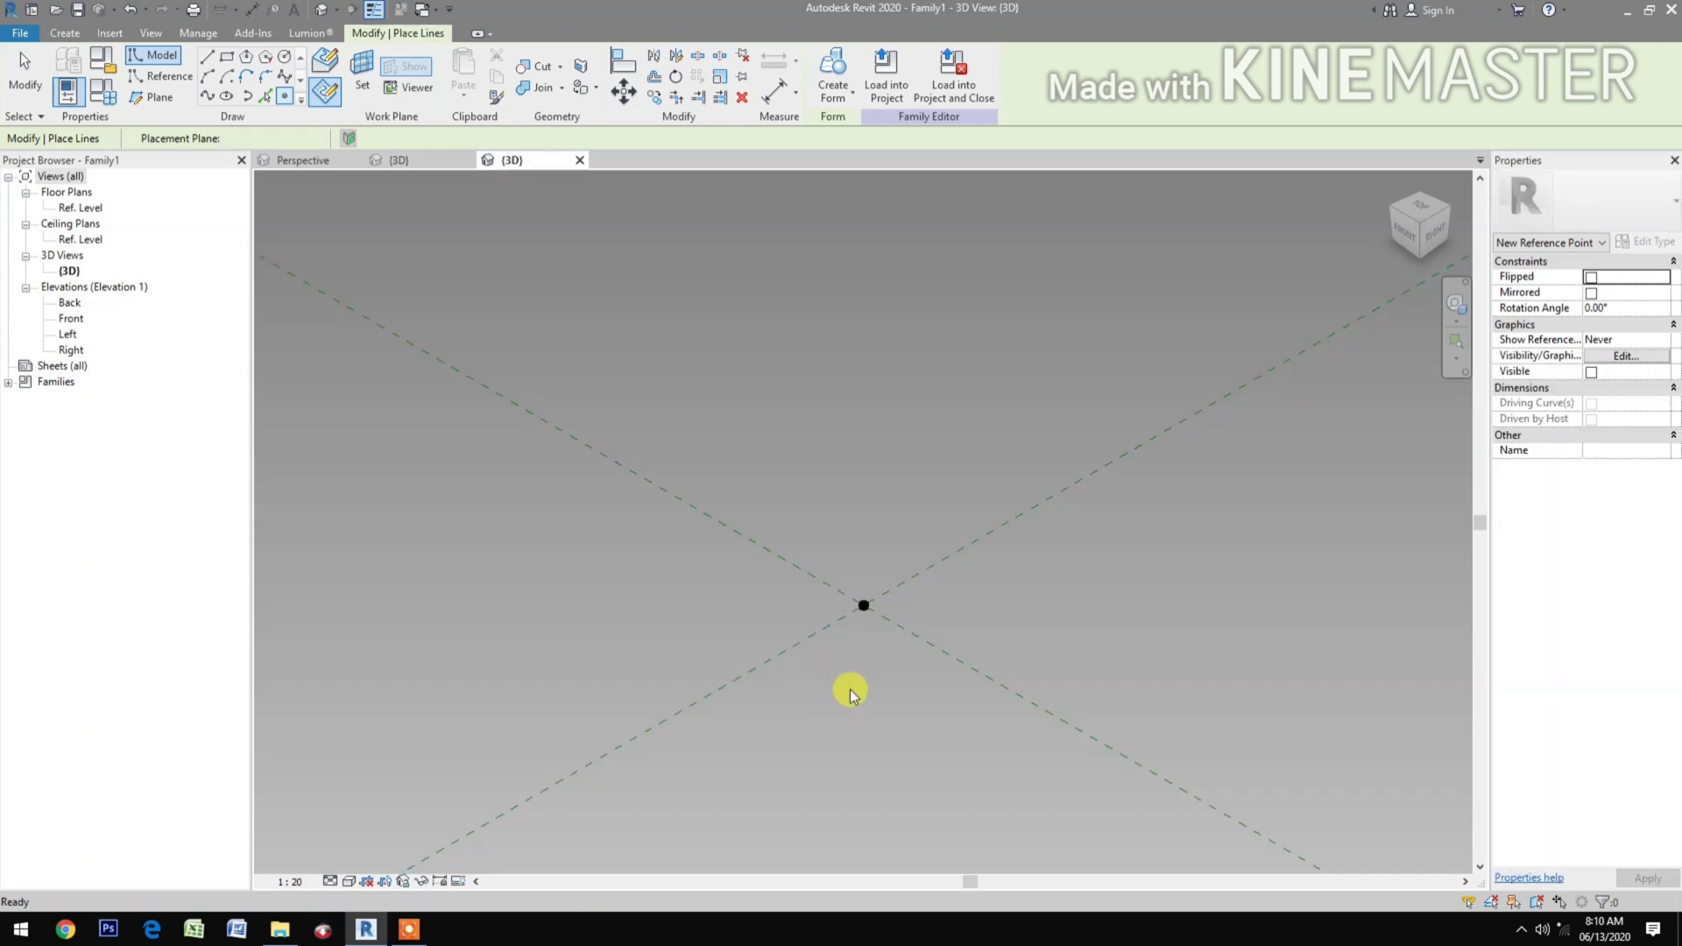
pyautogui.press('Escape')
pyautogui.press('Escape')
pyautogui.moveTo(793, 714); pyautogui.dragTo(922, 556)
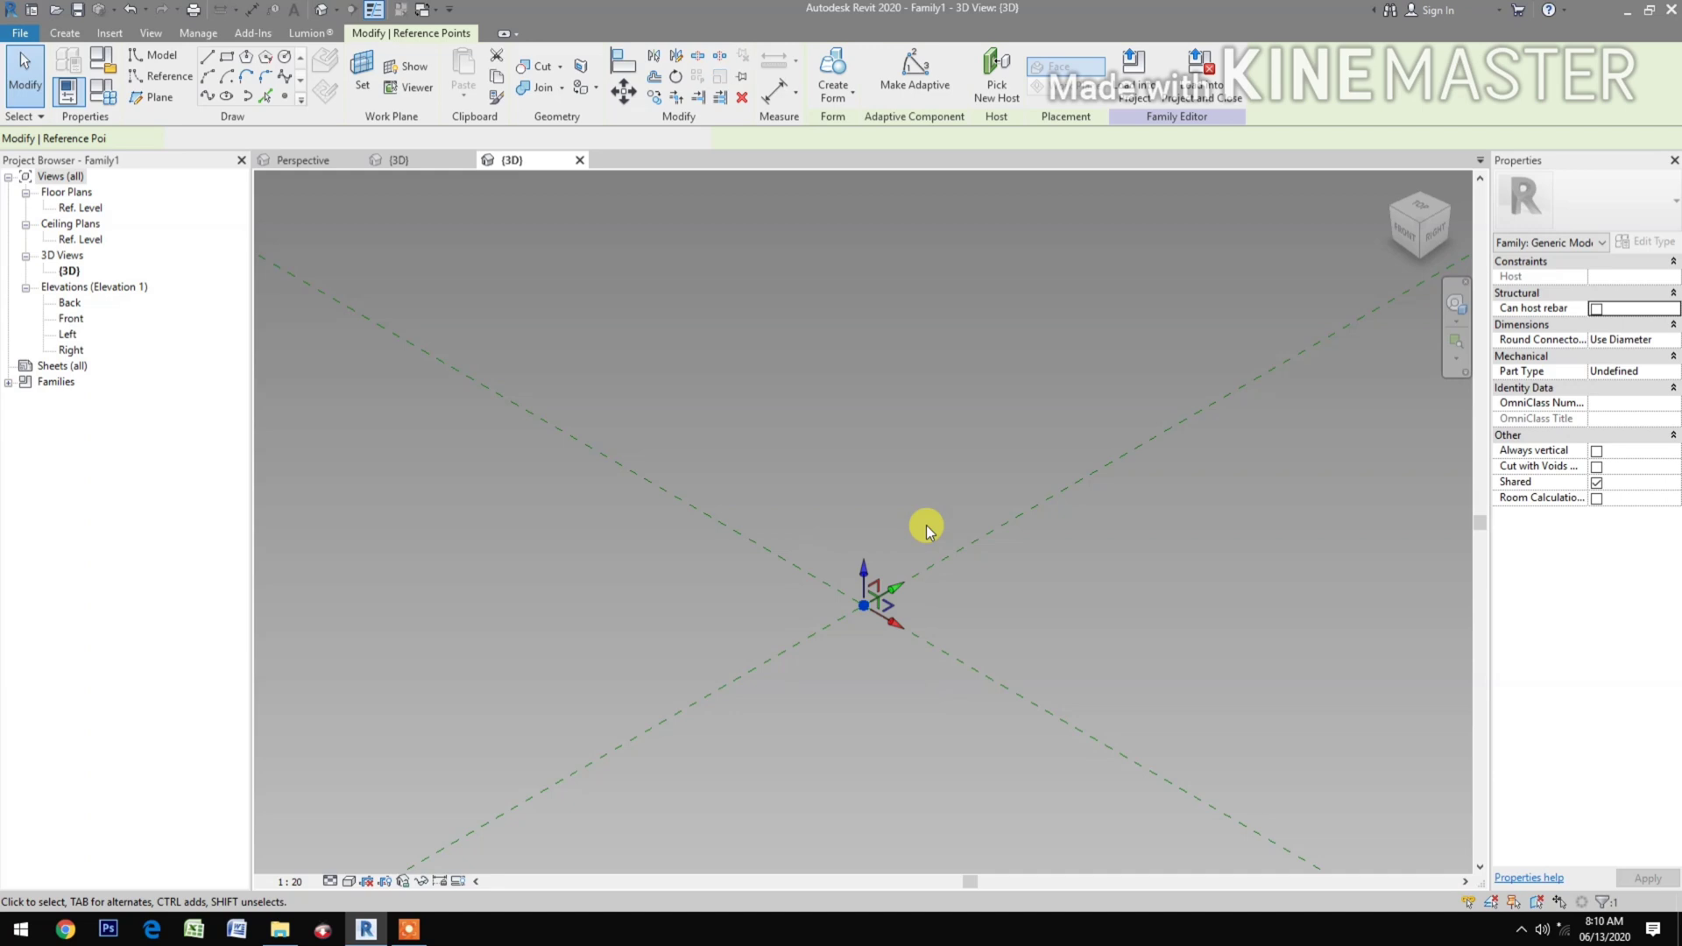
# Make the reference point adaptive point 1 and set the work plane on it.
pyautogui.click(914, 75)
pyautogui.click(825, 663)
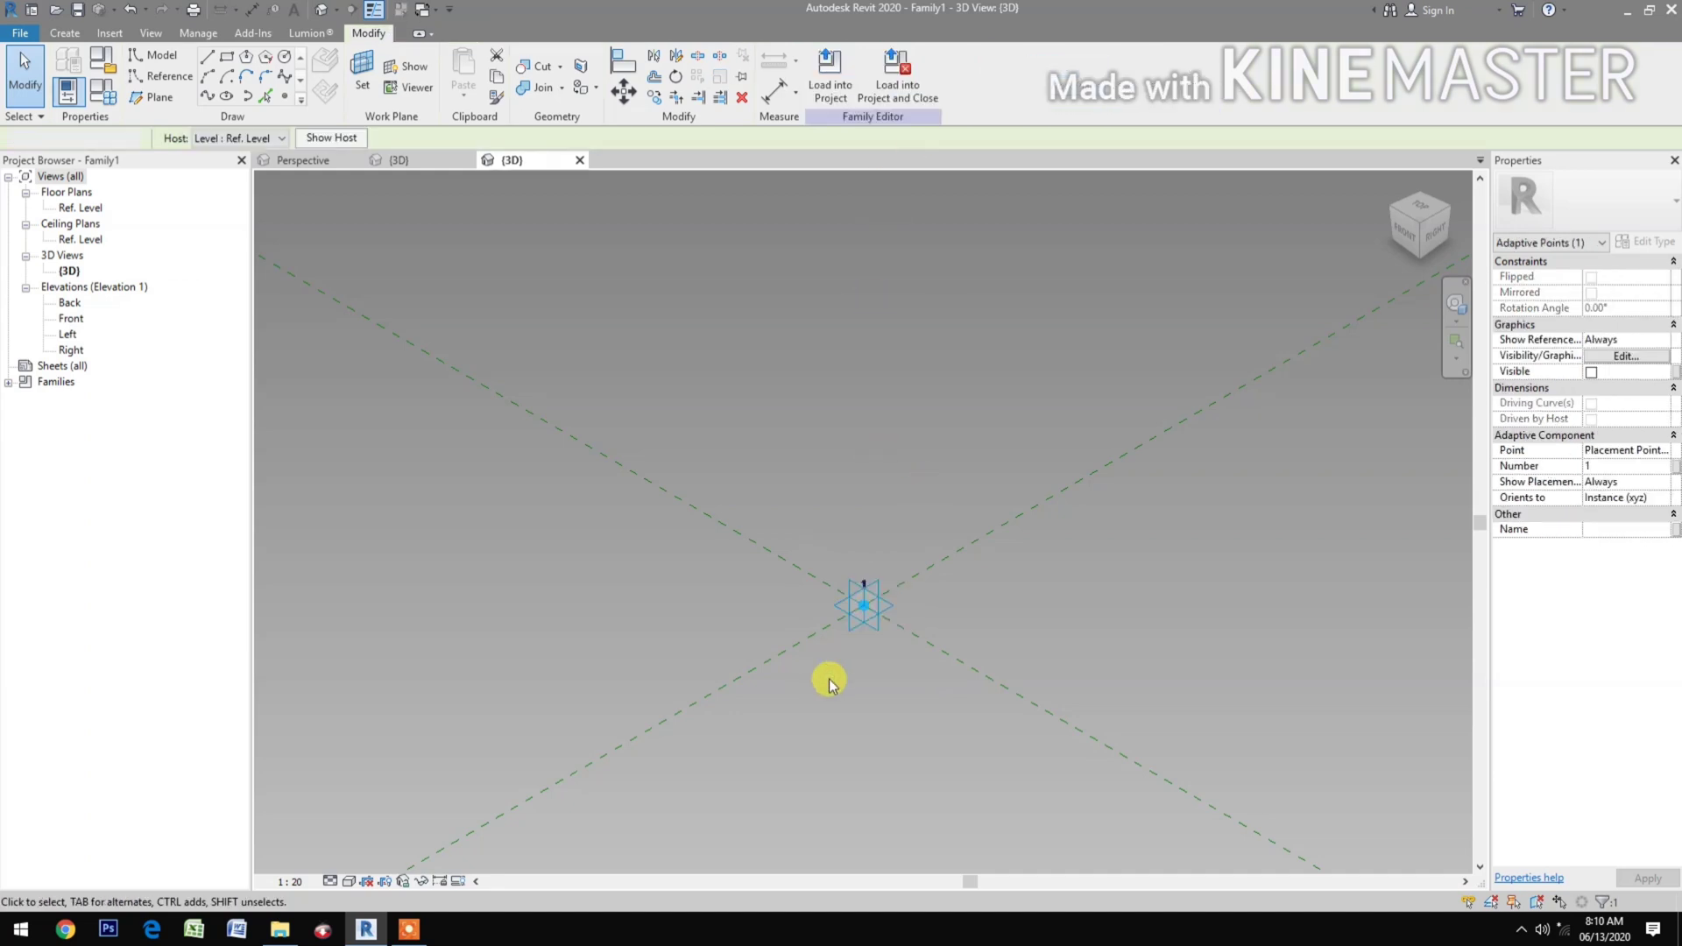
pyautogui.moveTo(873, 657); pyautogui.dragTo(871, 721, button='middle')
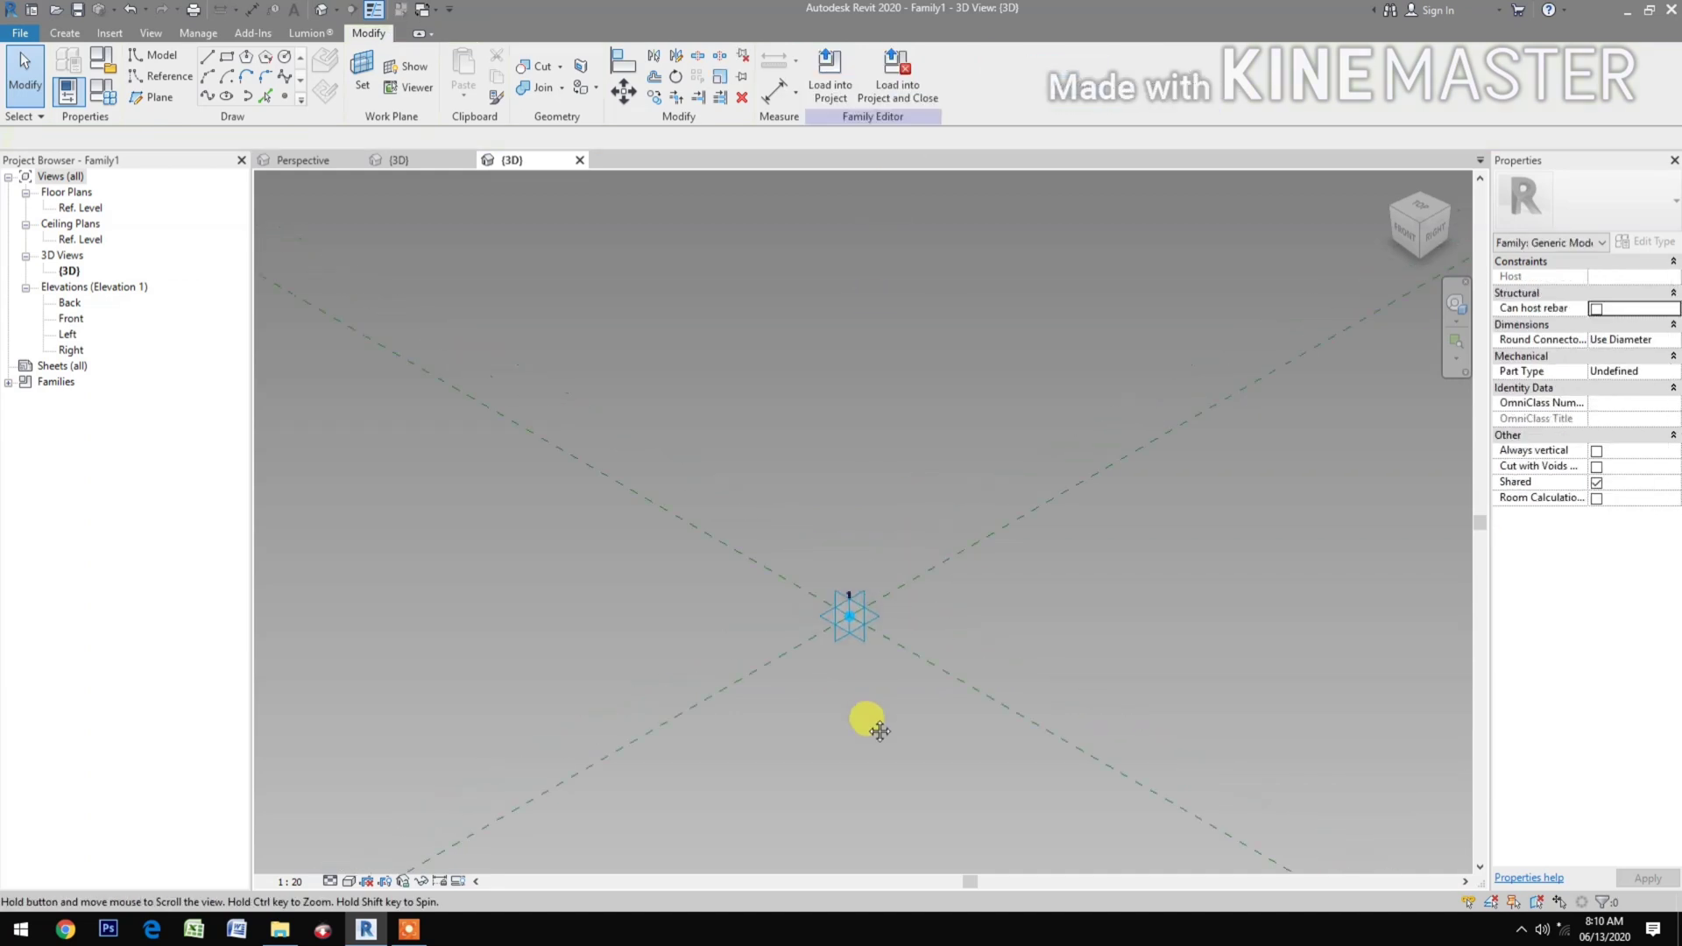
pyautogui.click(364, 76)
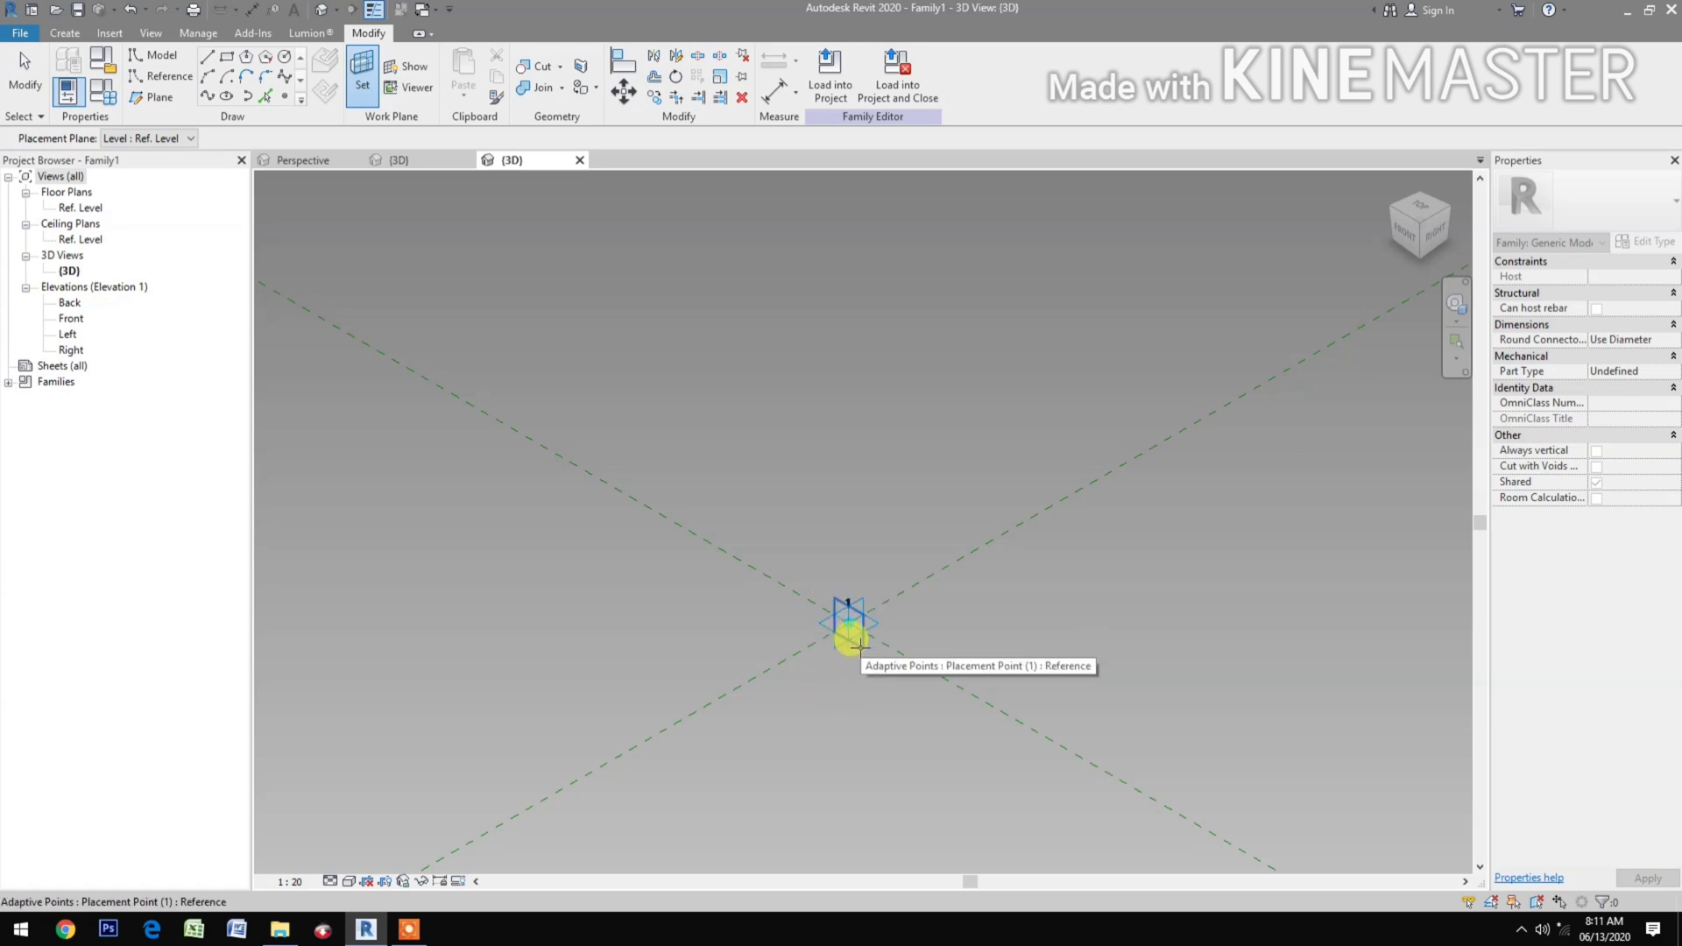
pyautogui.click(847, 638)
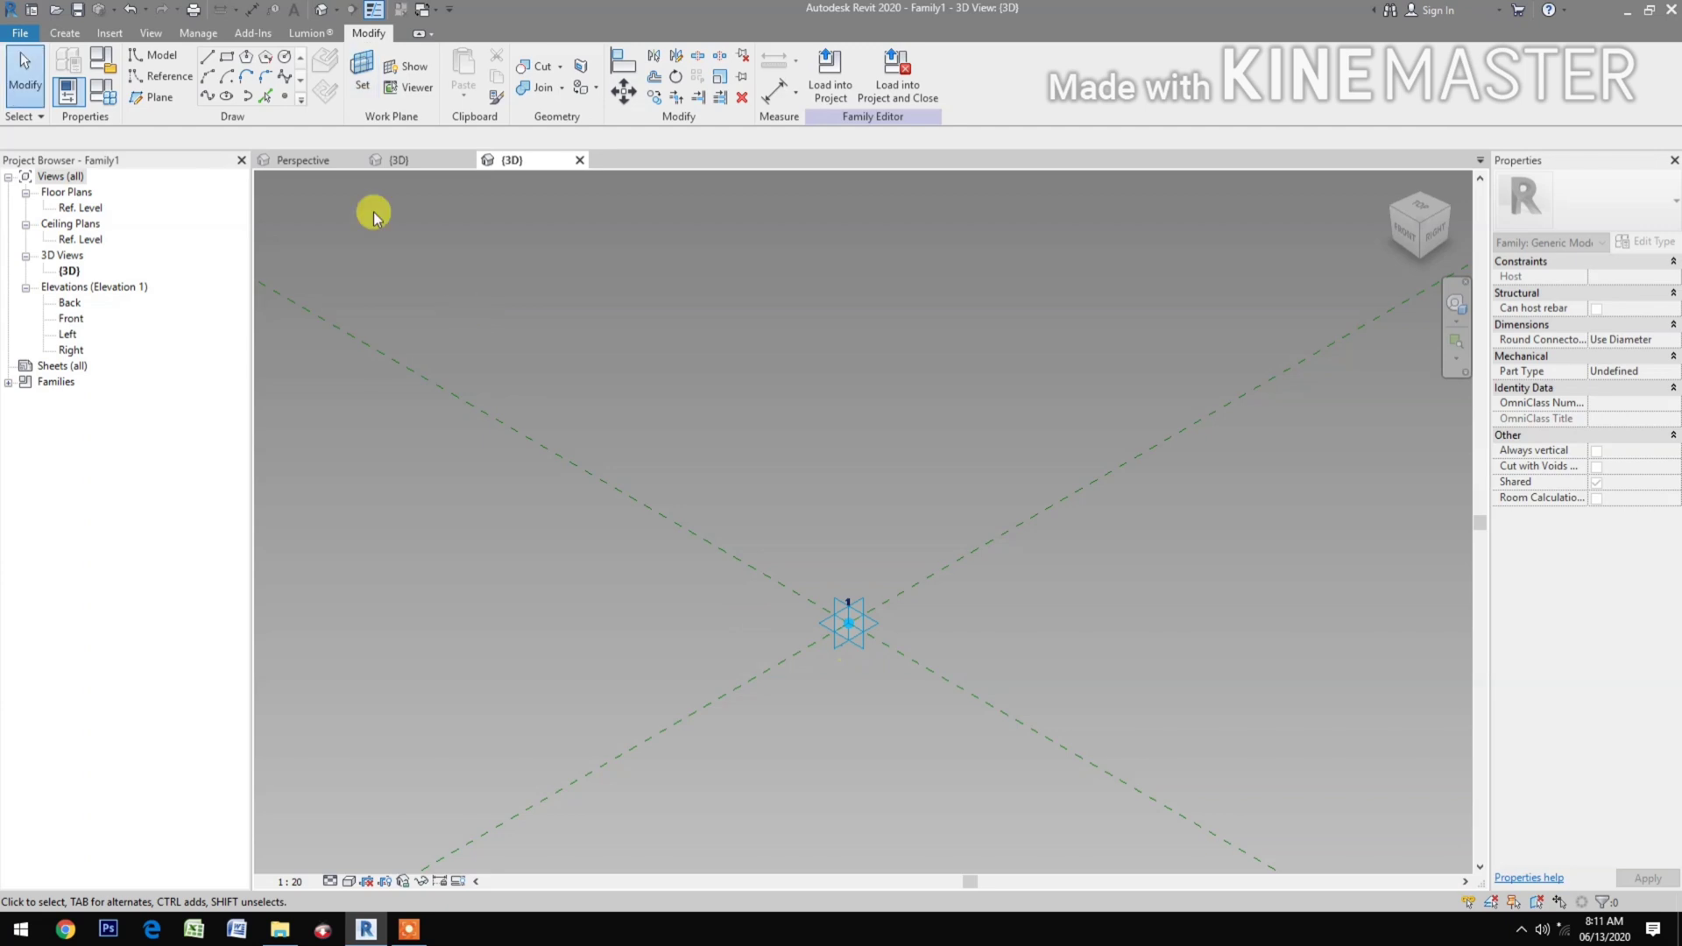
# Draw a vertical model-line rectangle about 286 wide starting near the adaptive point.
pyautogui.click(228, 58)
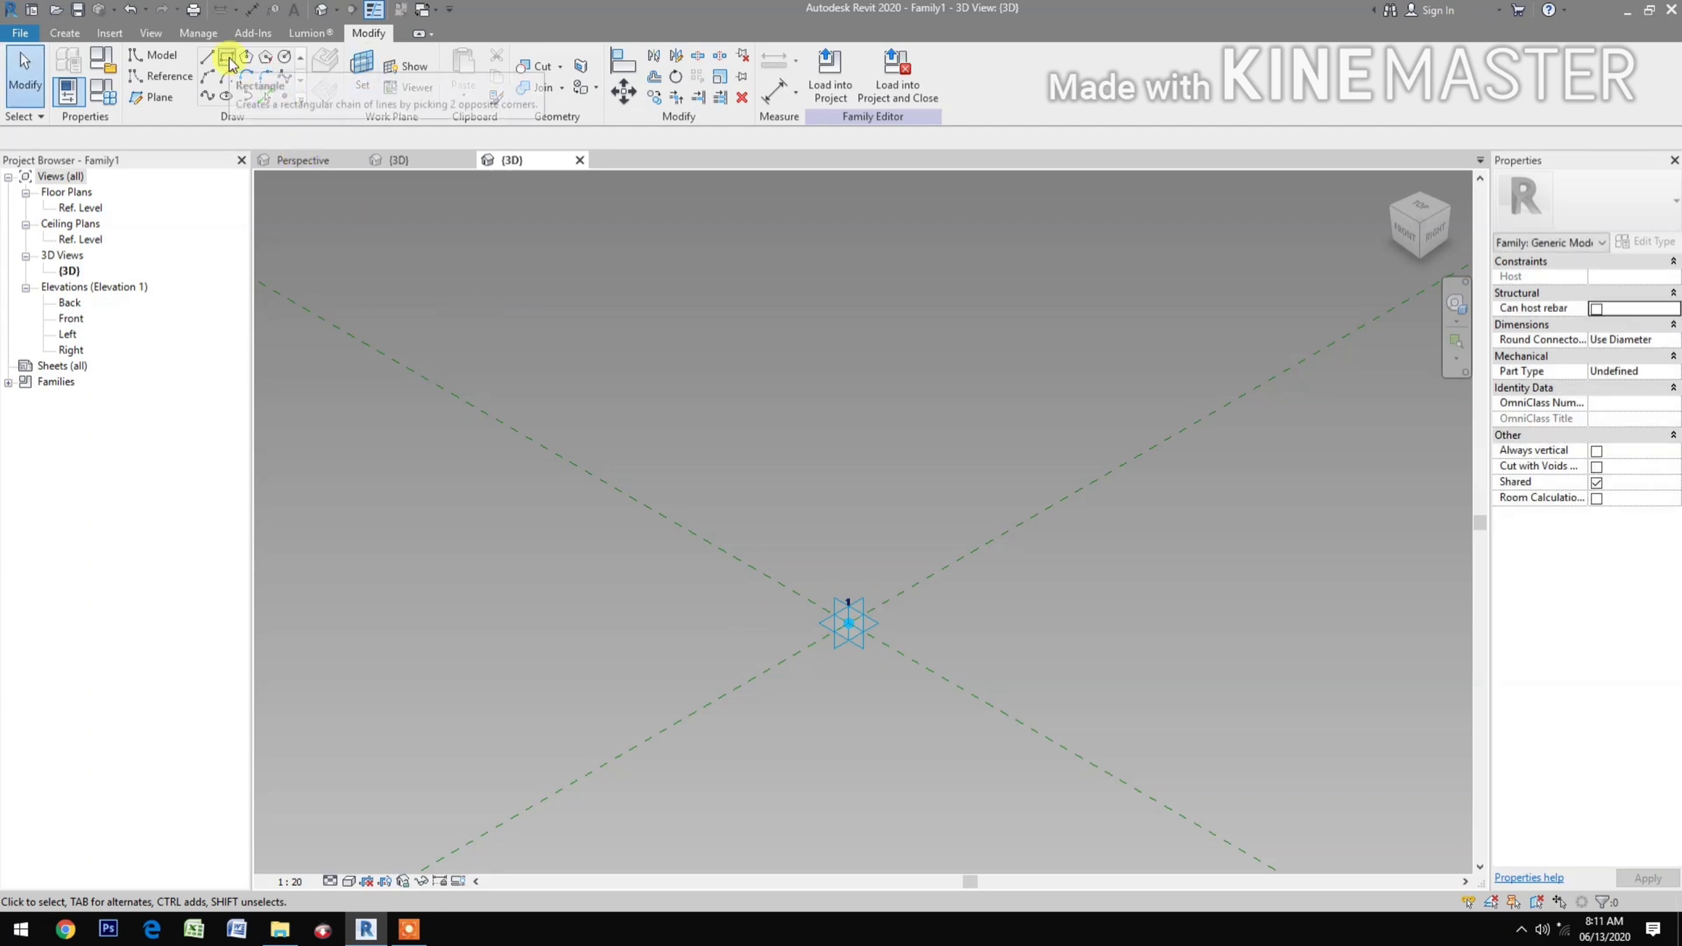
pyautogui.click(813, 578)
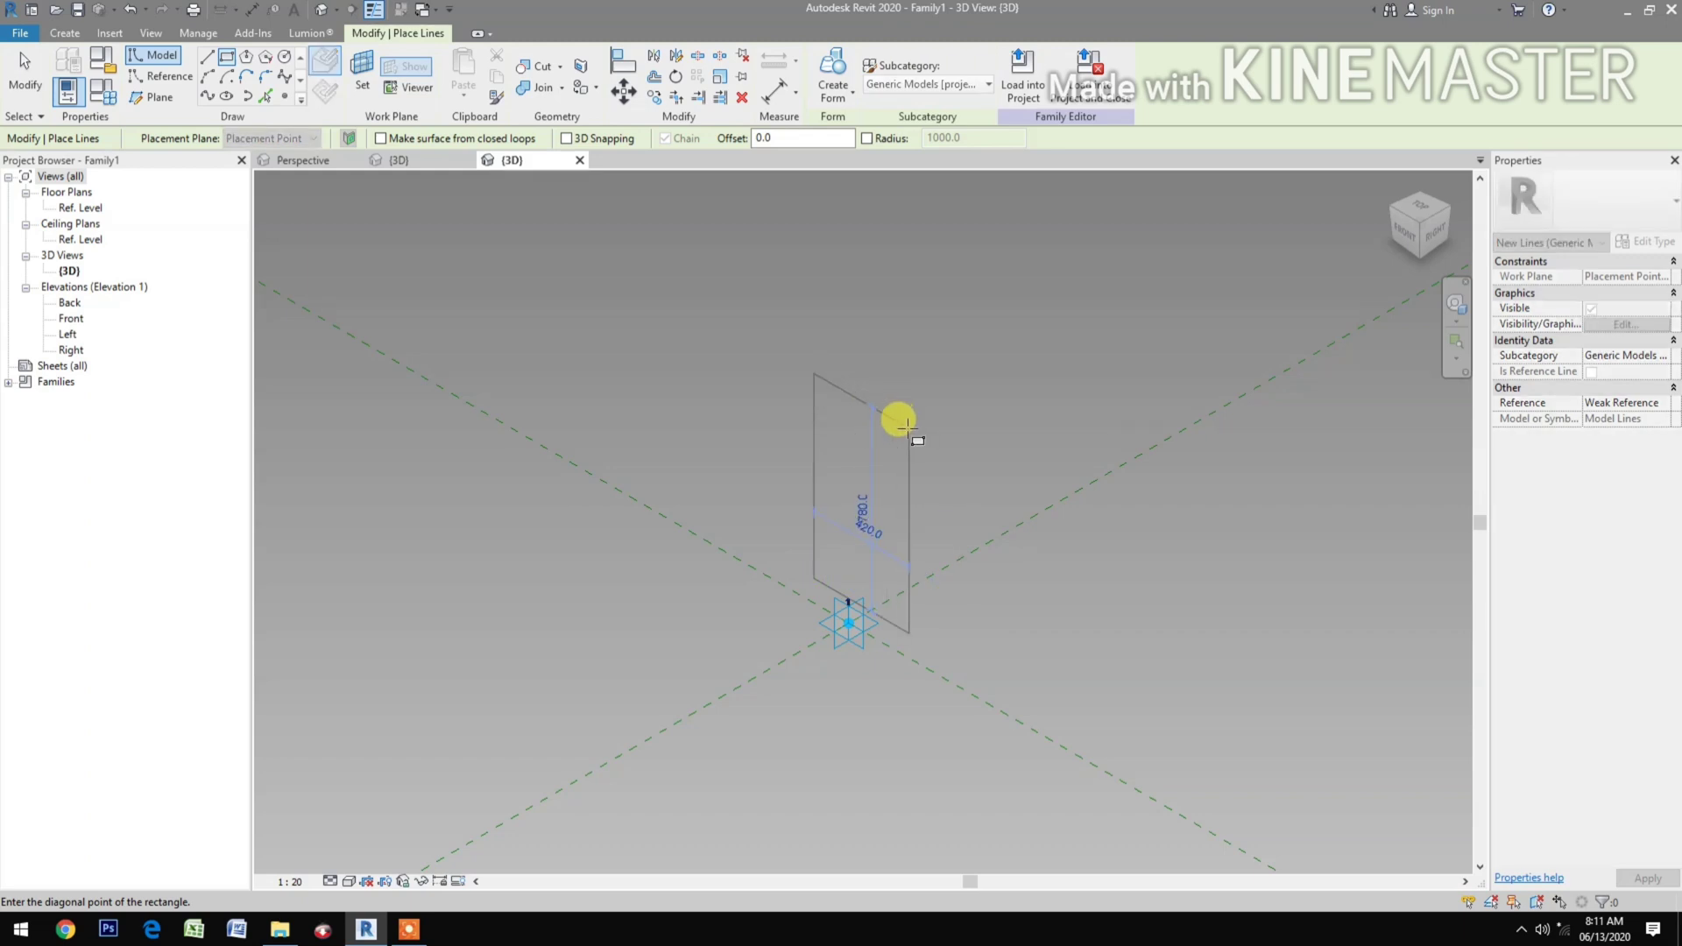
pyautogui.click(911, 426)
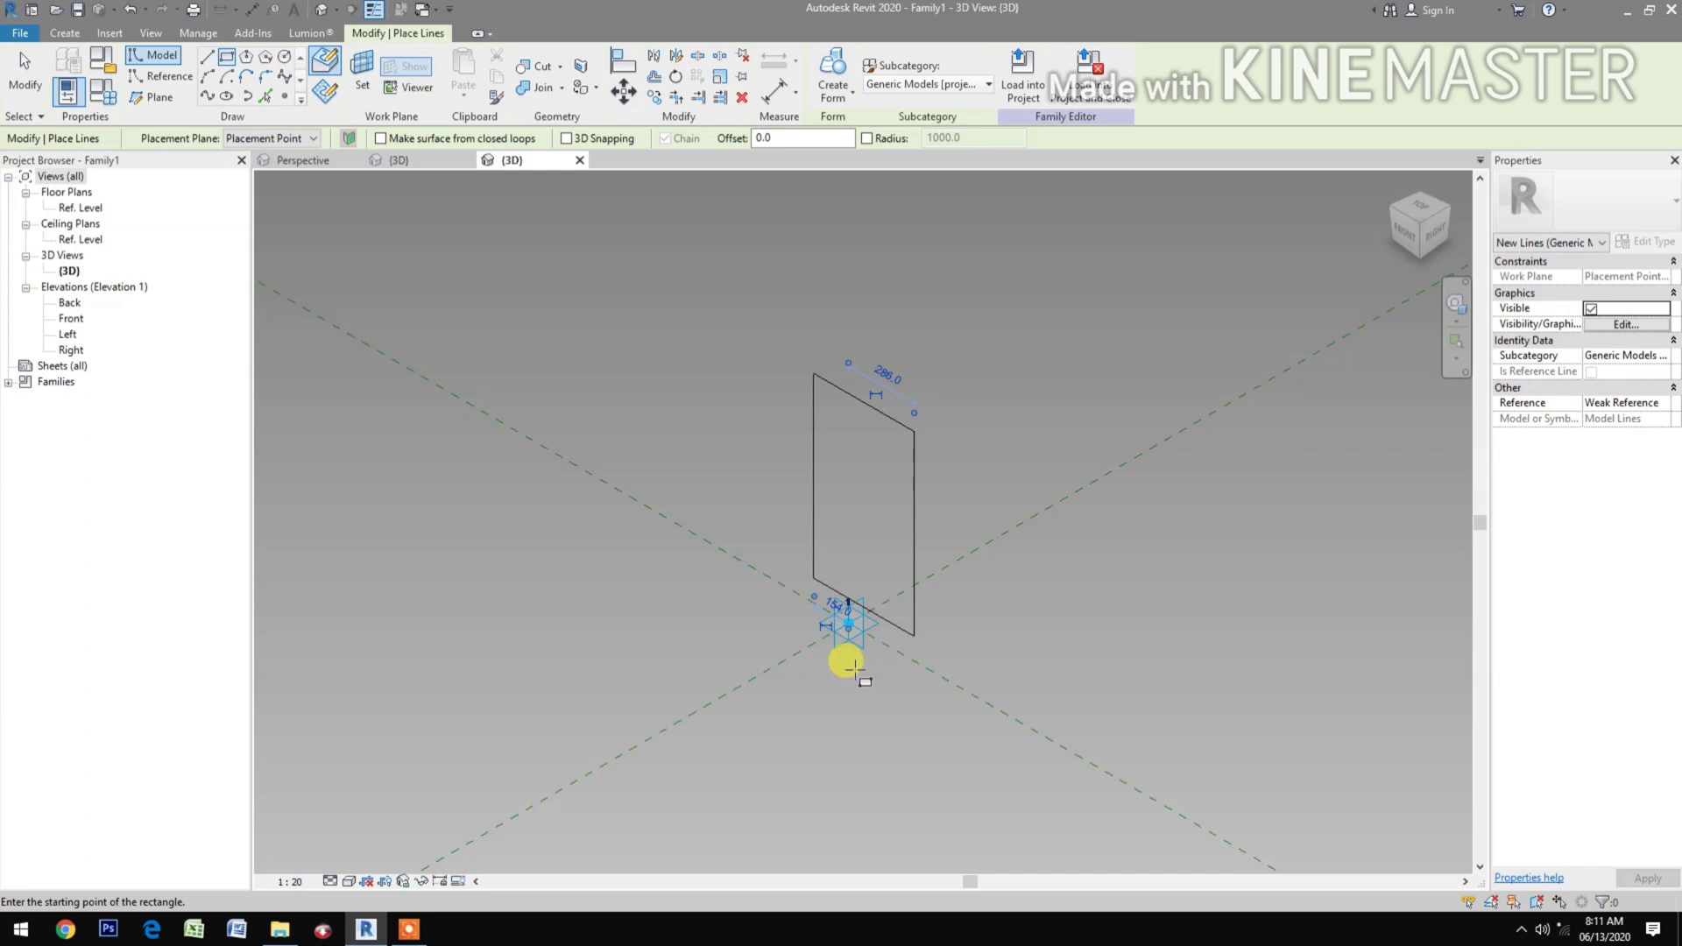
pyautogui.press('a')
pyautogui.press('l')
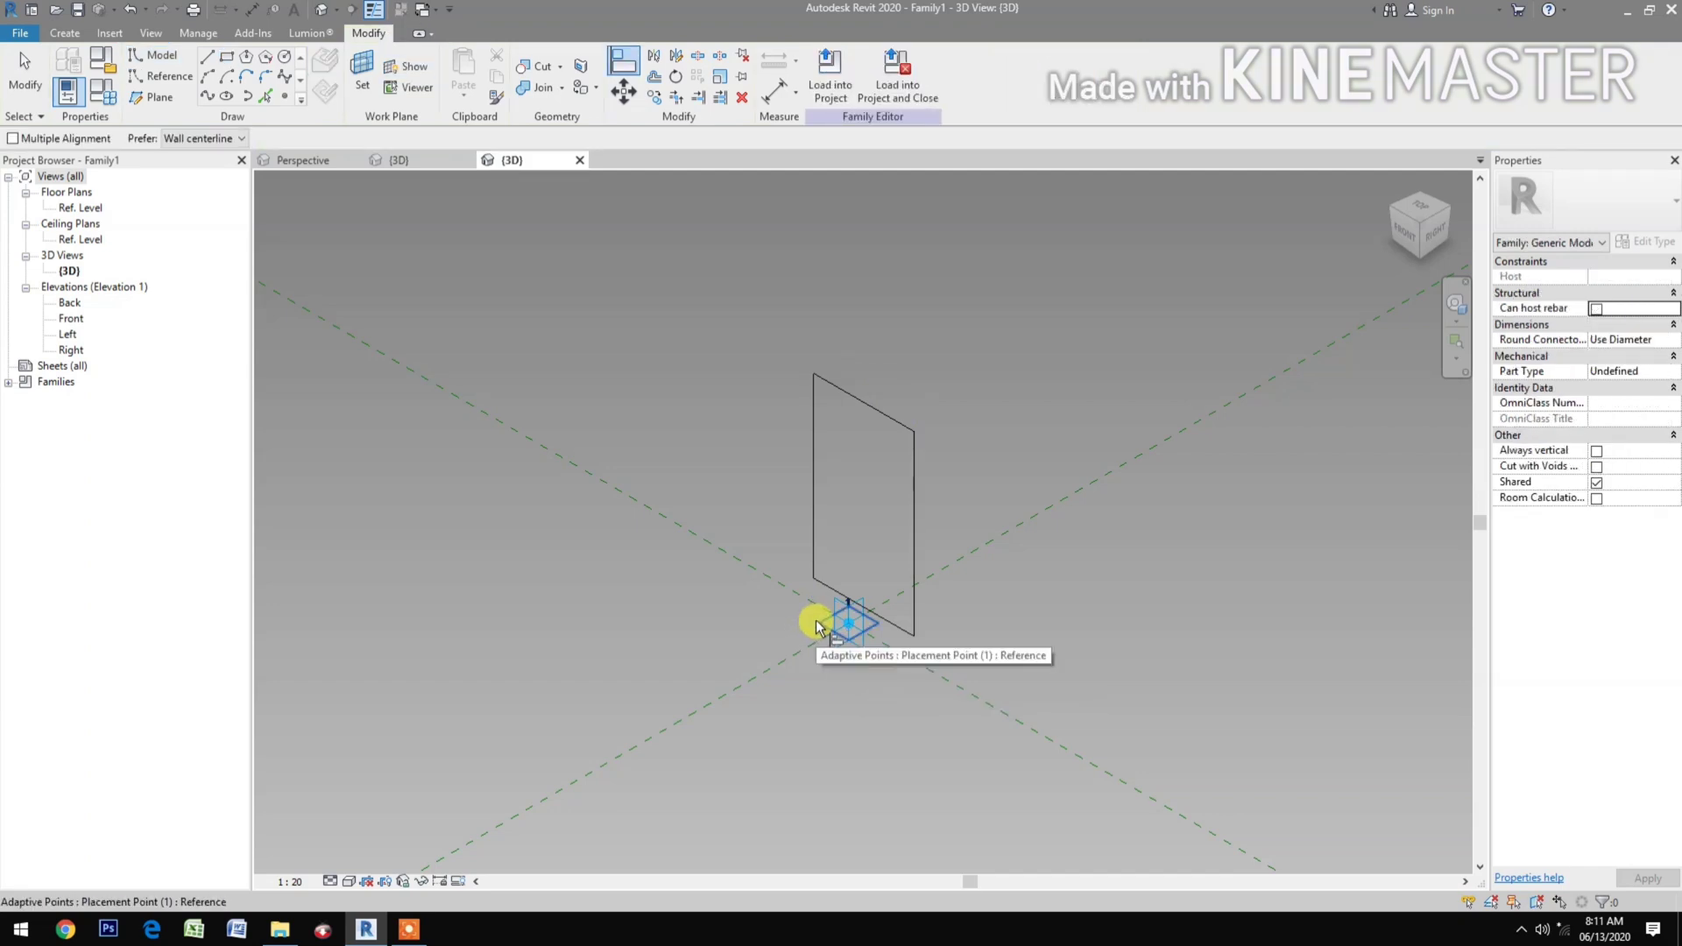
# Align the rectangle's bottom edge through the adaptive point.
pyautogui.click(848, 624)
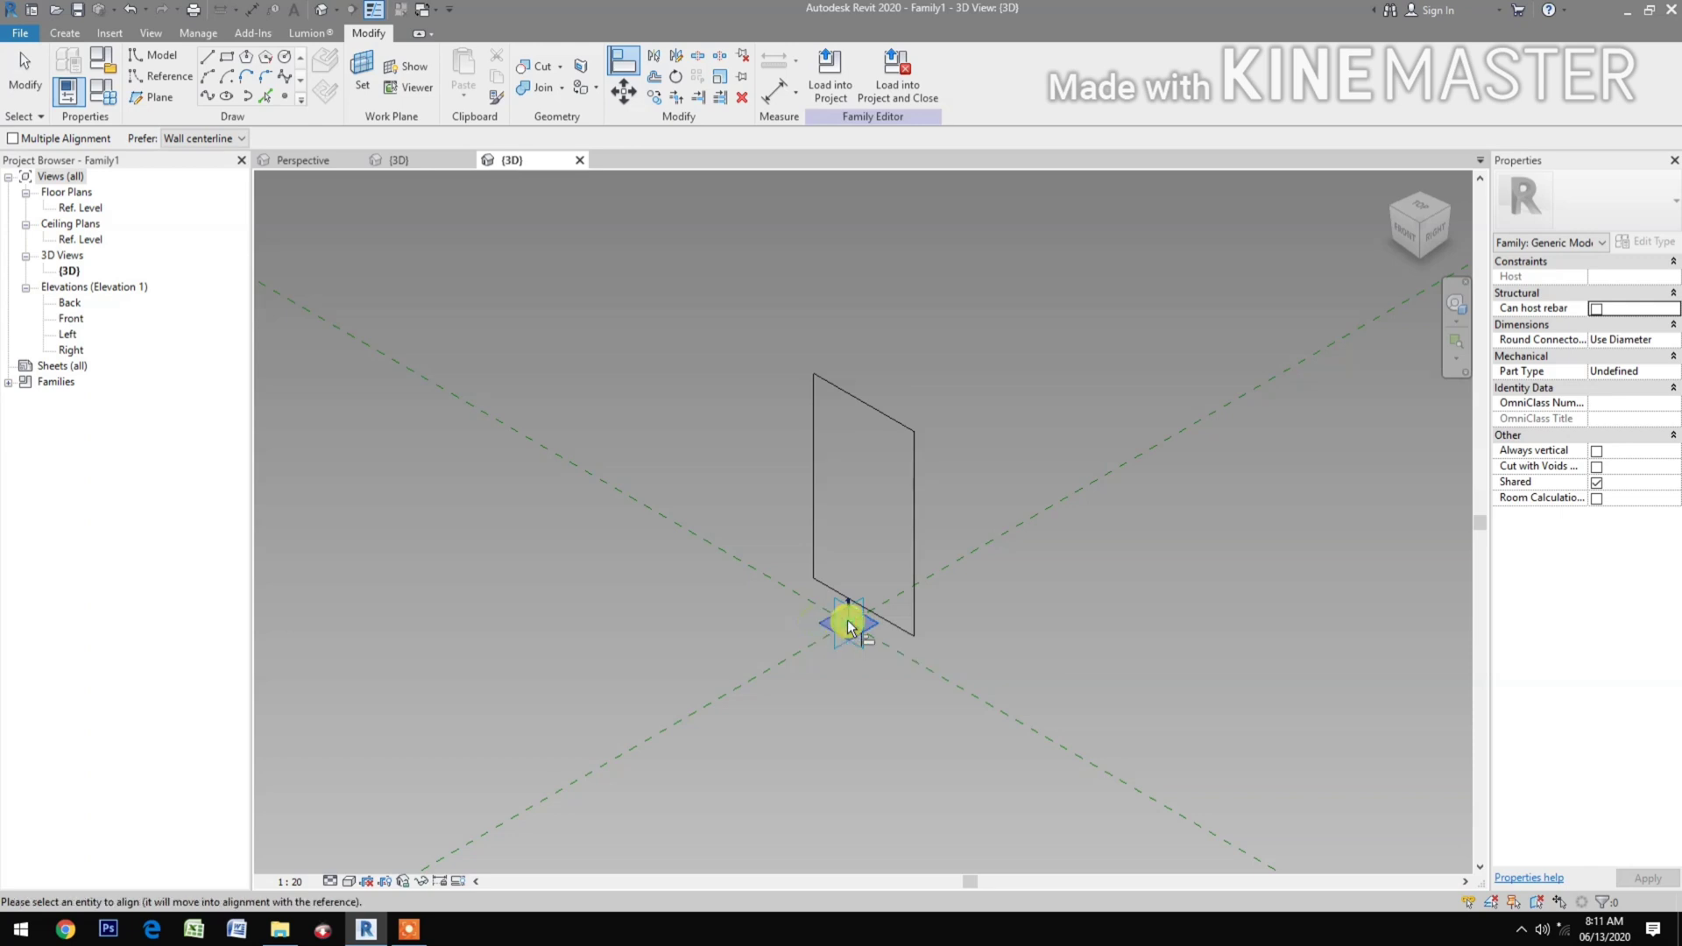
pyautogui.click(882, 624)
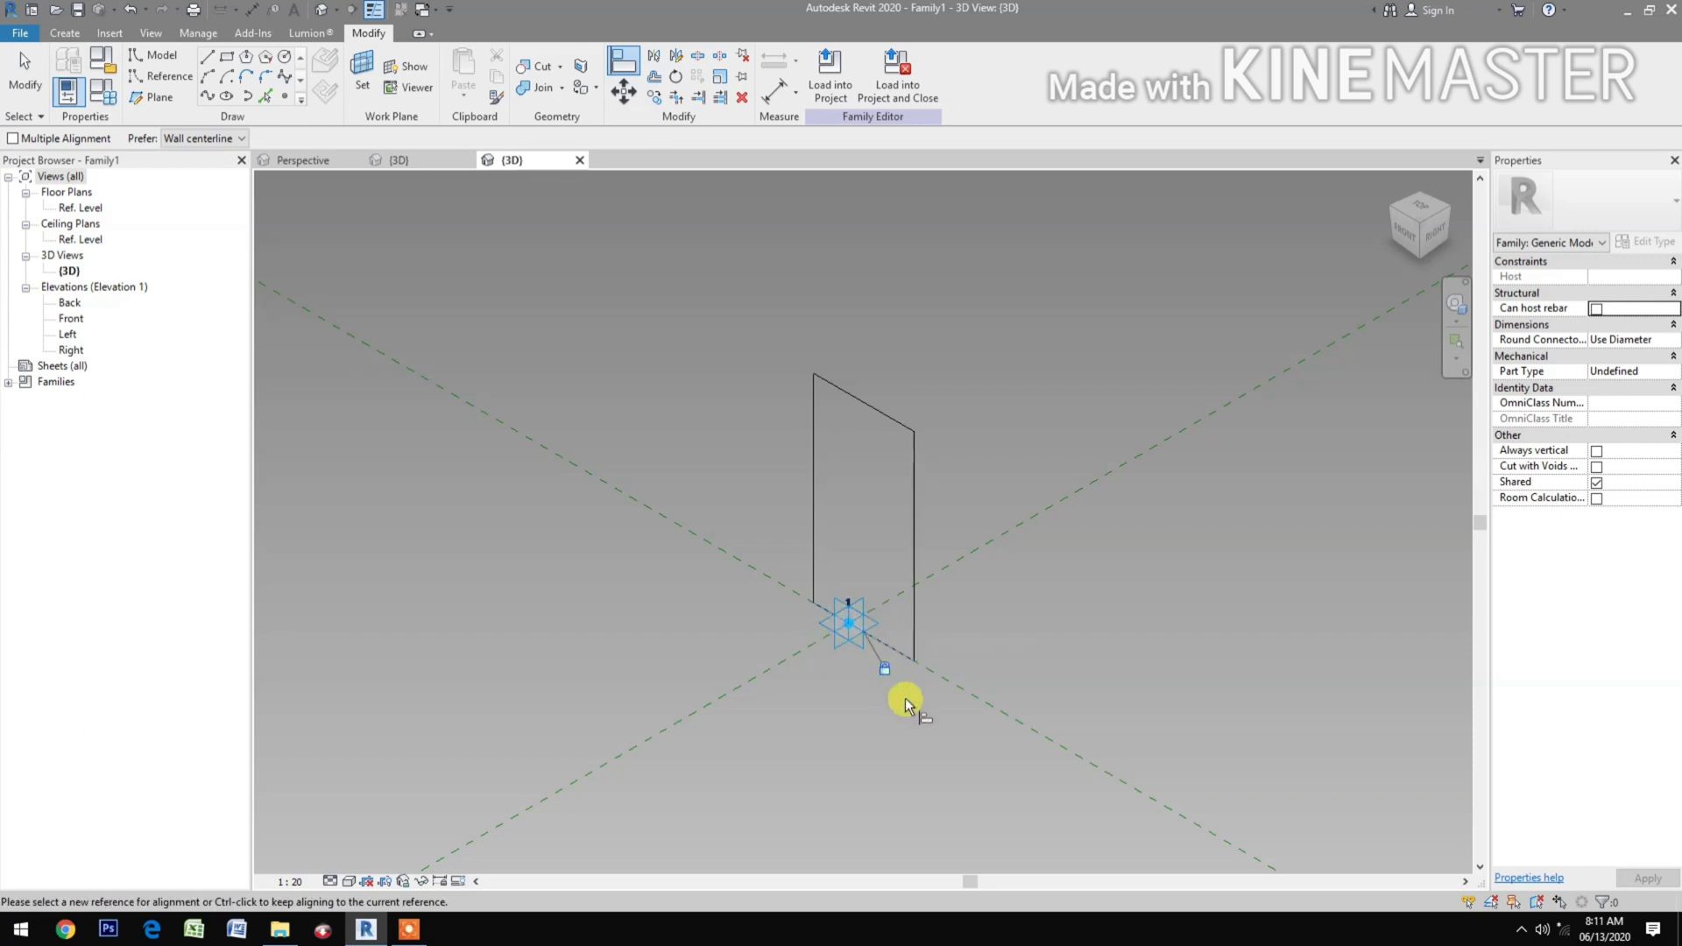
pyautogui.press('Escape')
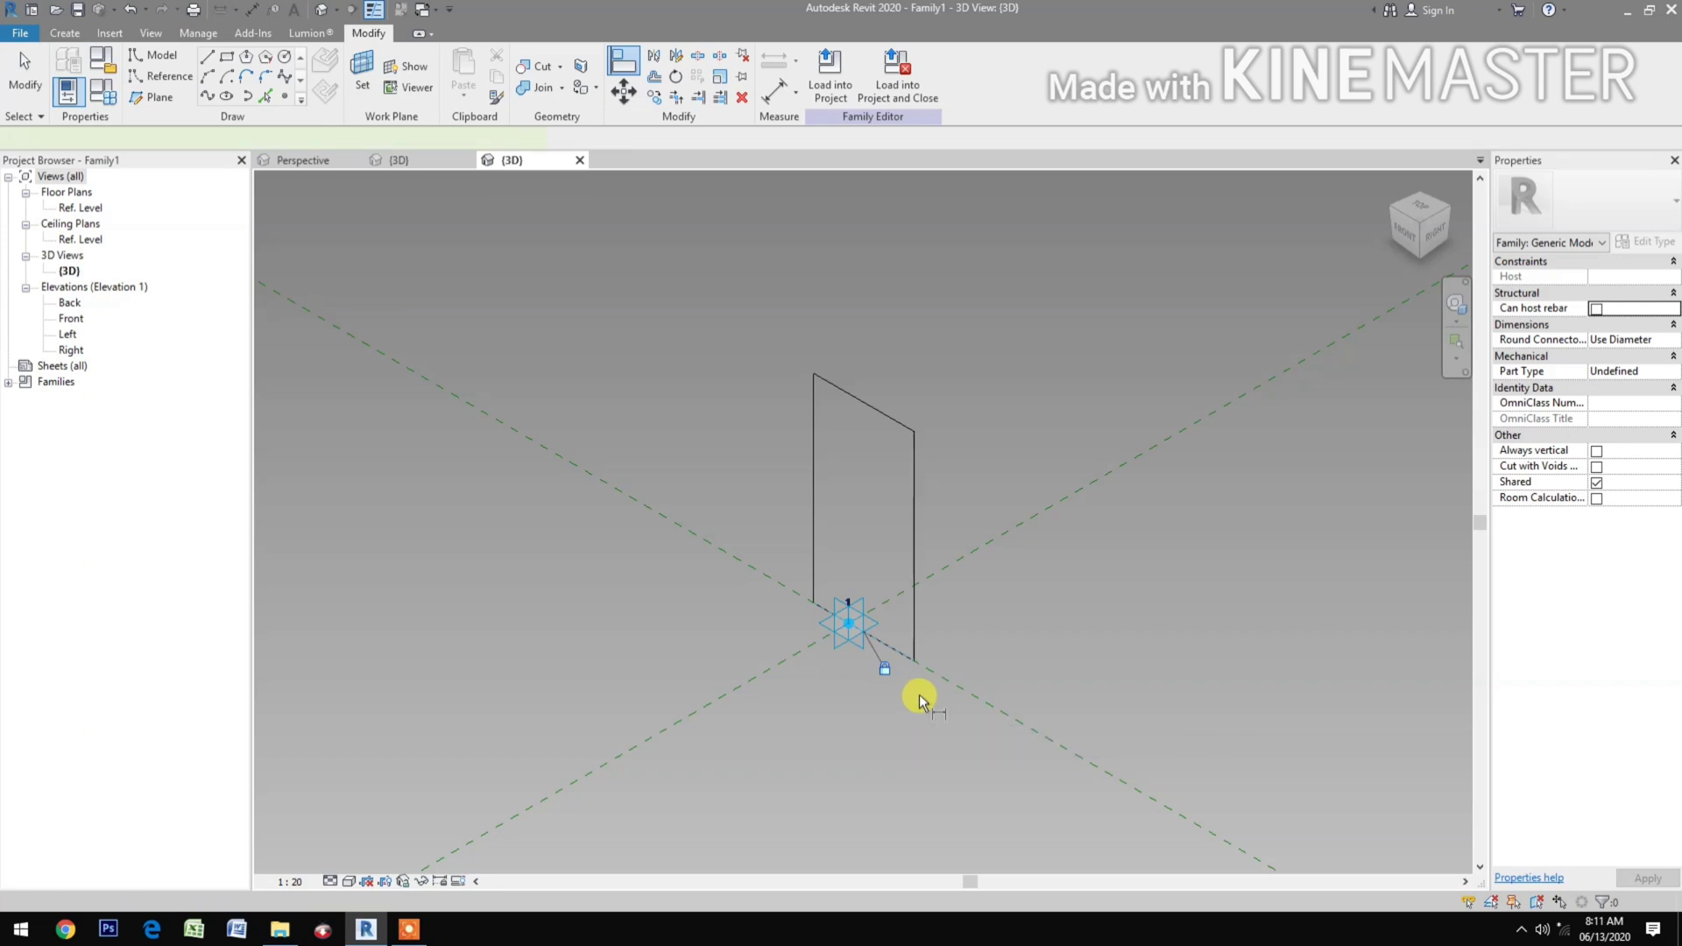
# Add an EQ dimension centring the rectangle's side edges on the reference plane.
pyautogui.press('d')
pyautogui.press('i')
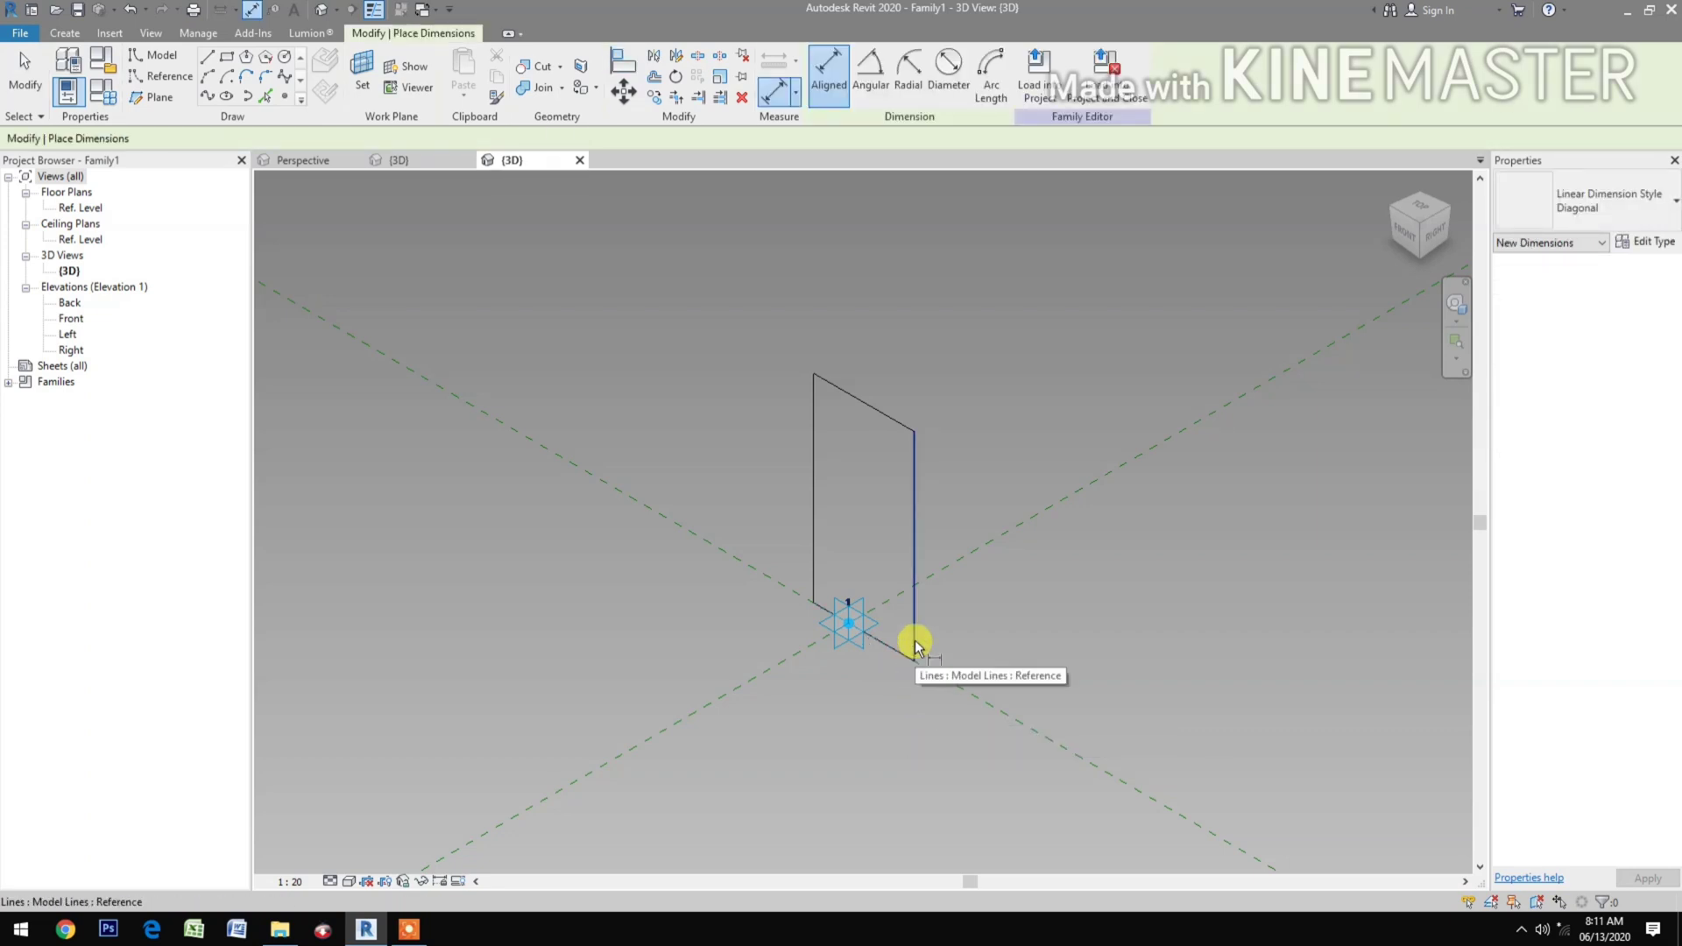
pyautogui.click(915, 642)
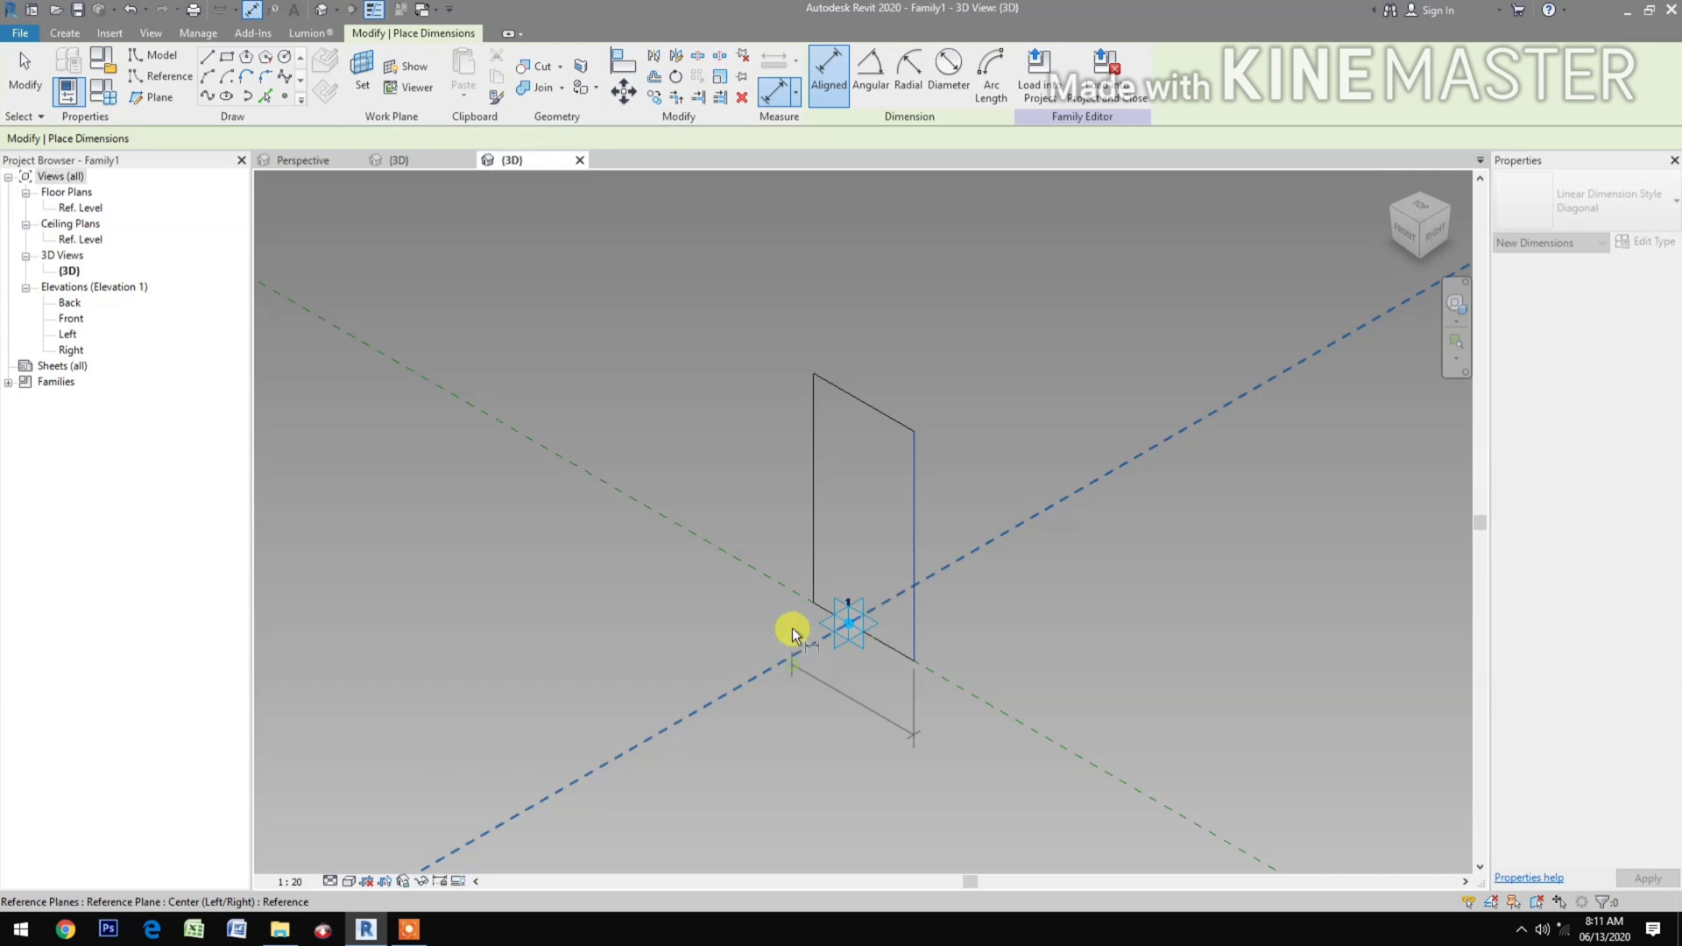
pyautogui.click(812, 560)
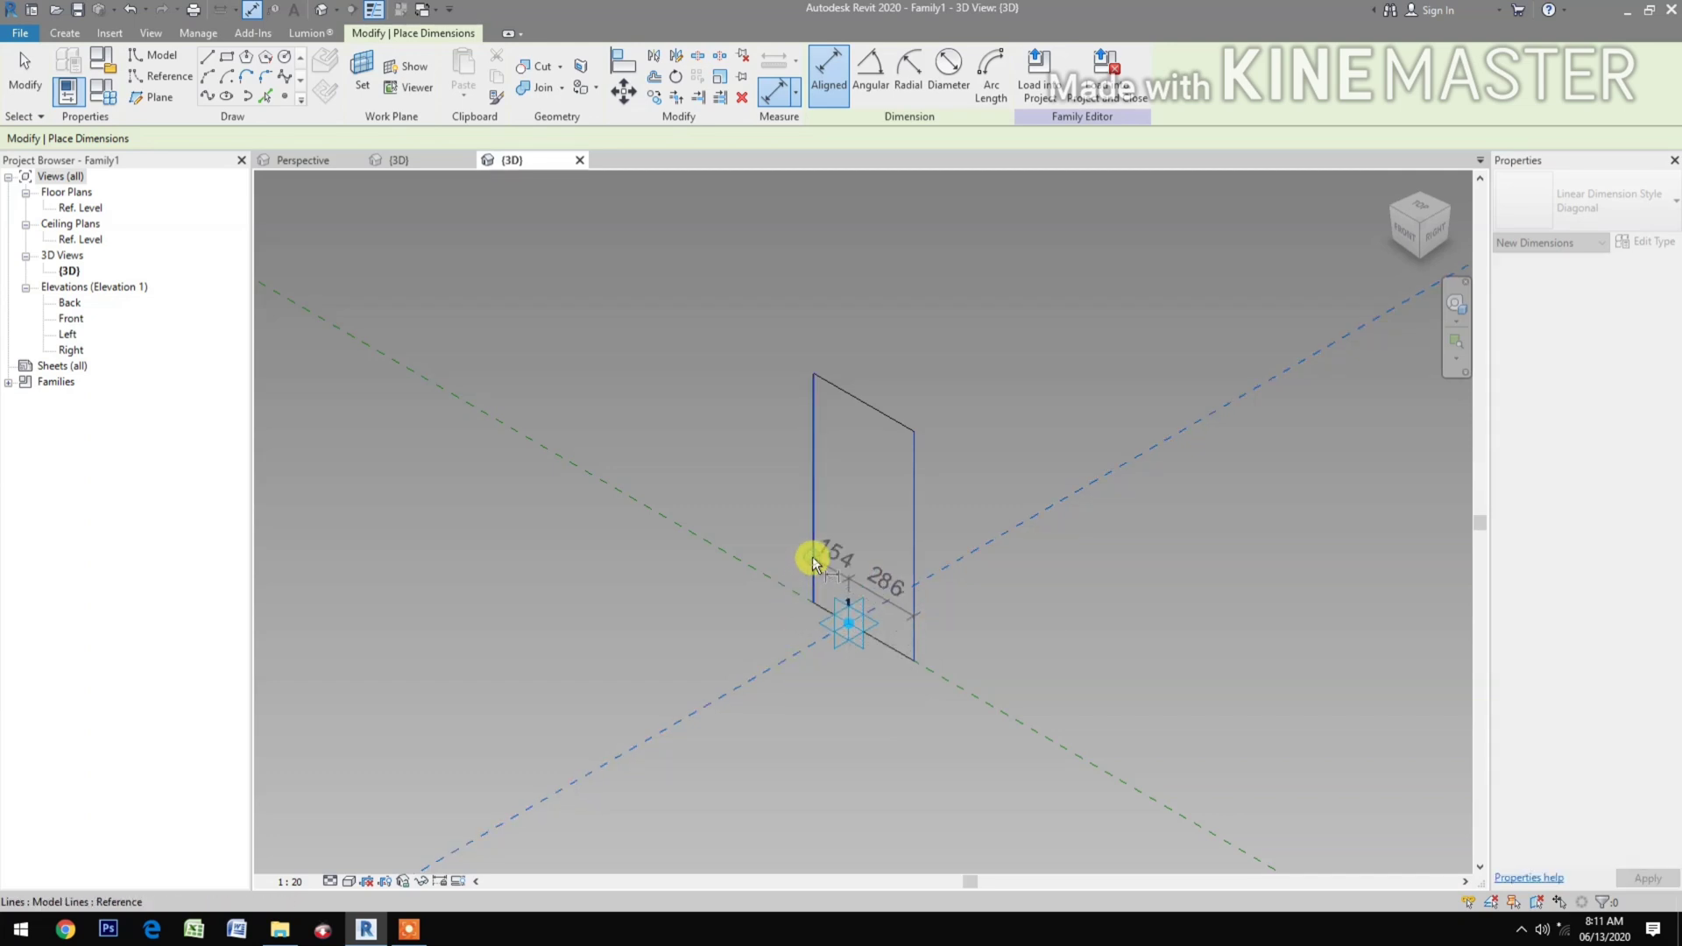
pyautogui.click(843, 308)
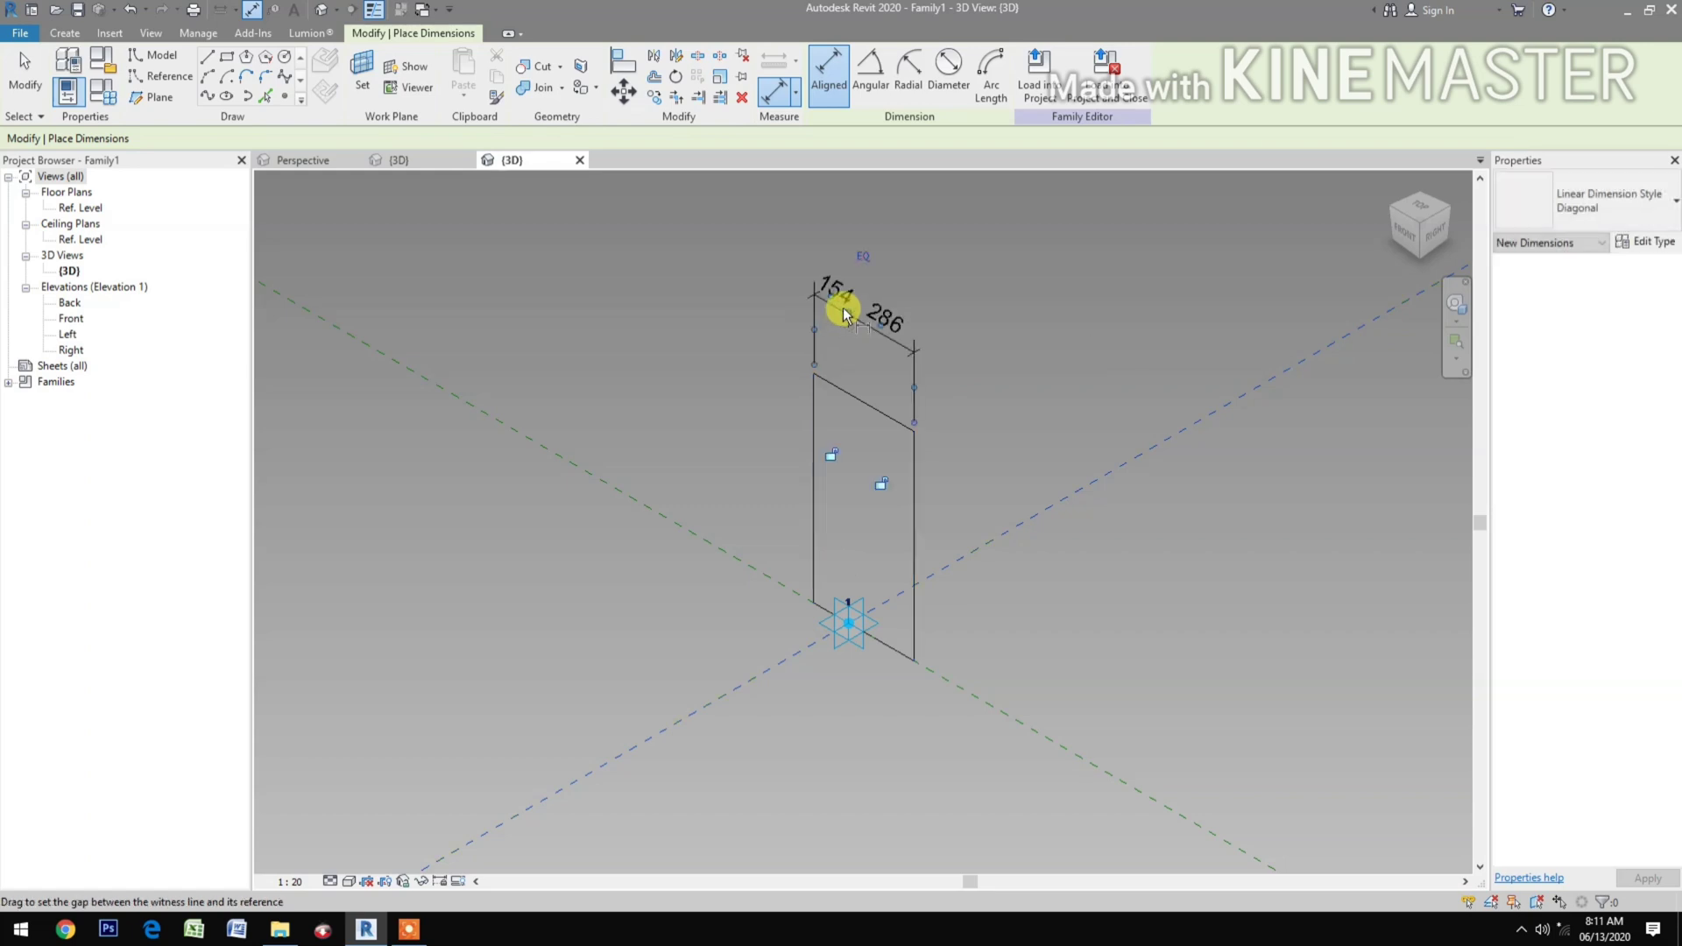
pyautogui.click(863, 254)
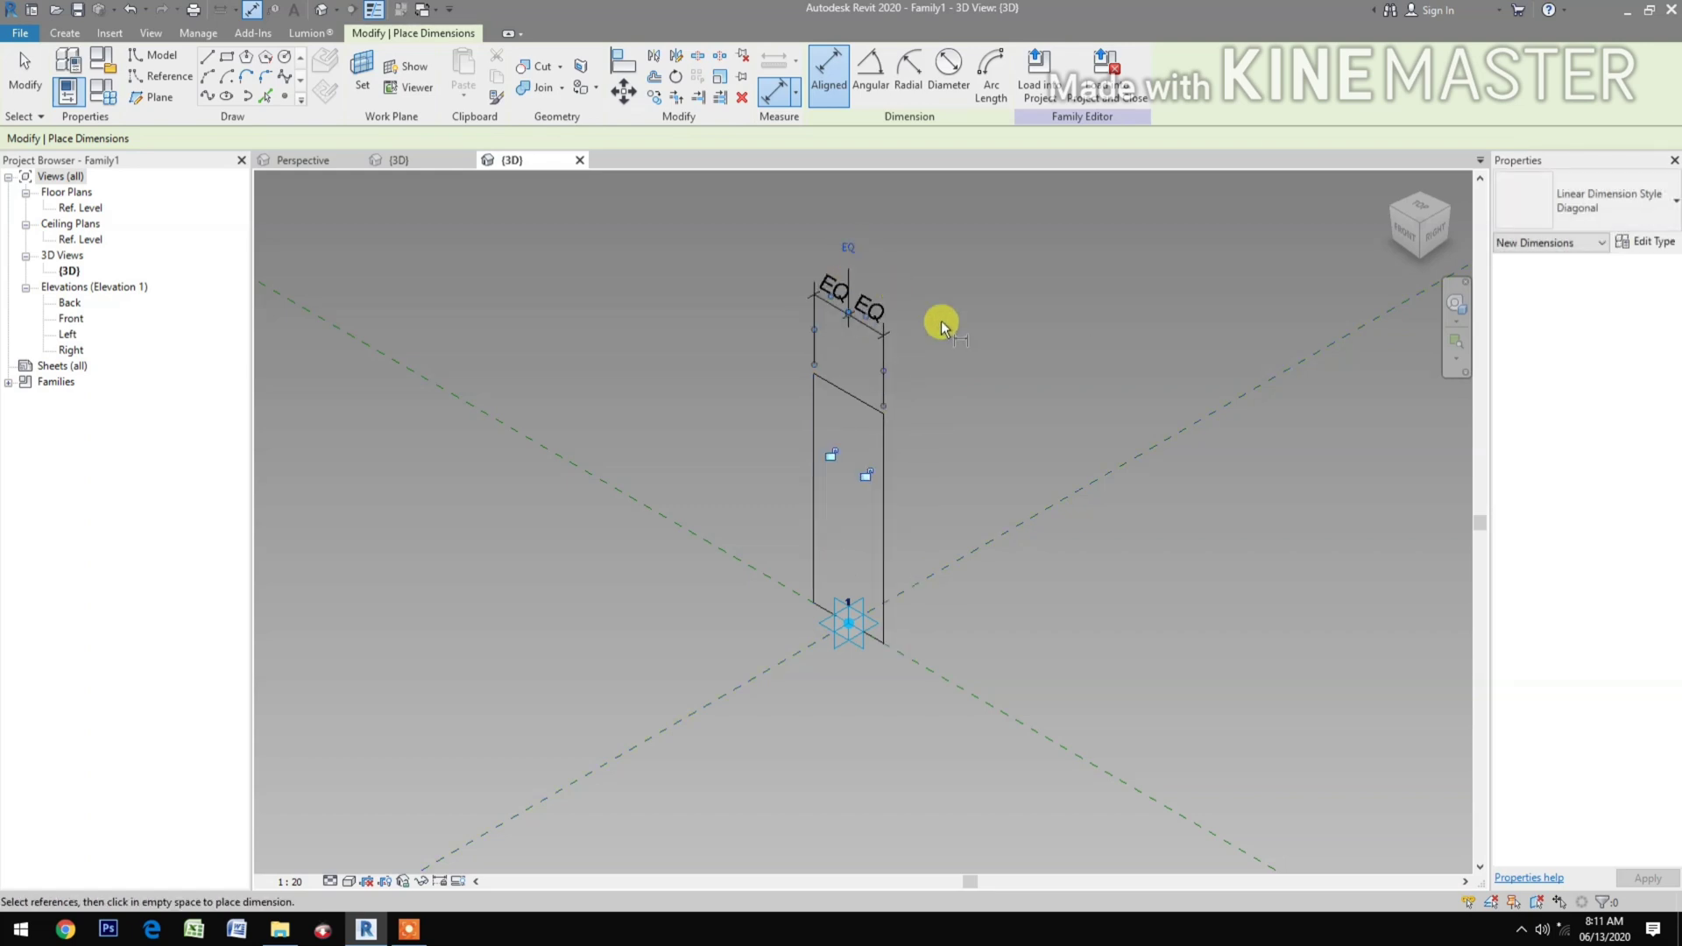
# Add an overall 308 width dimension above the rectangle.
pyautogui.click(813, 584)
pyautogui.click(884, 618)
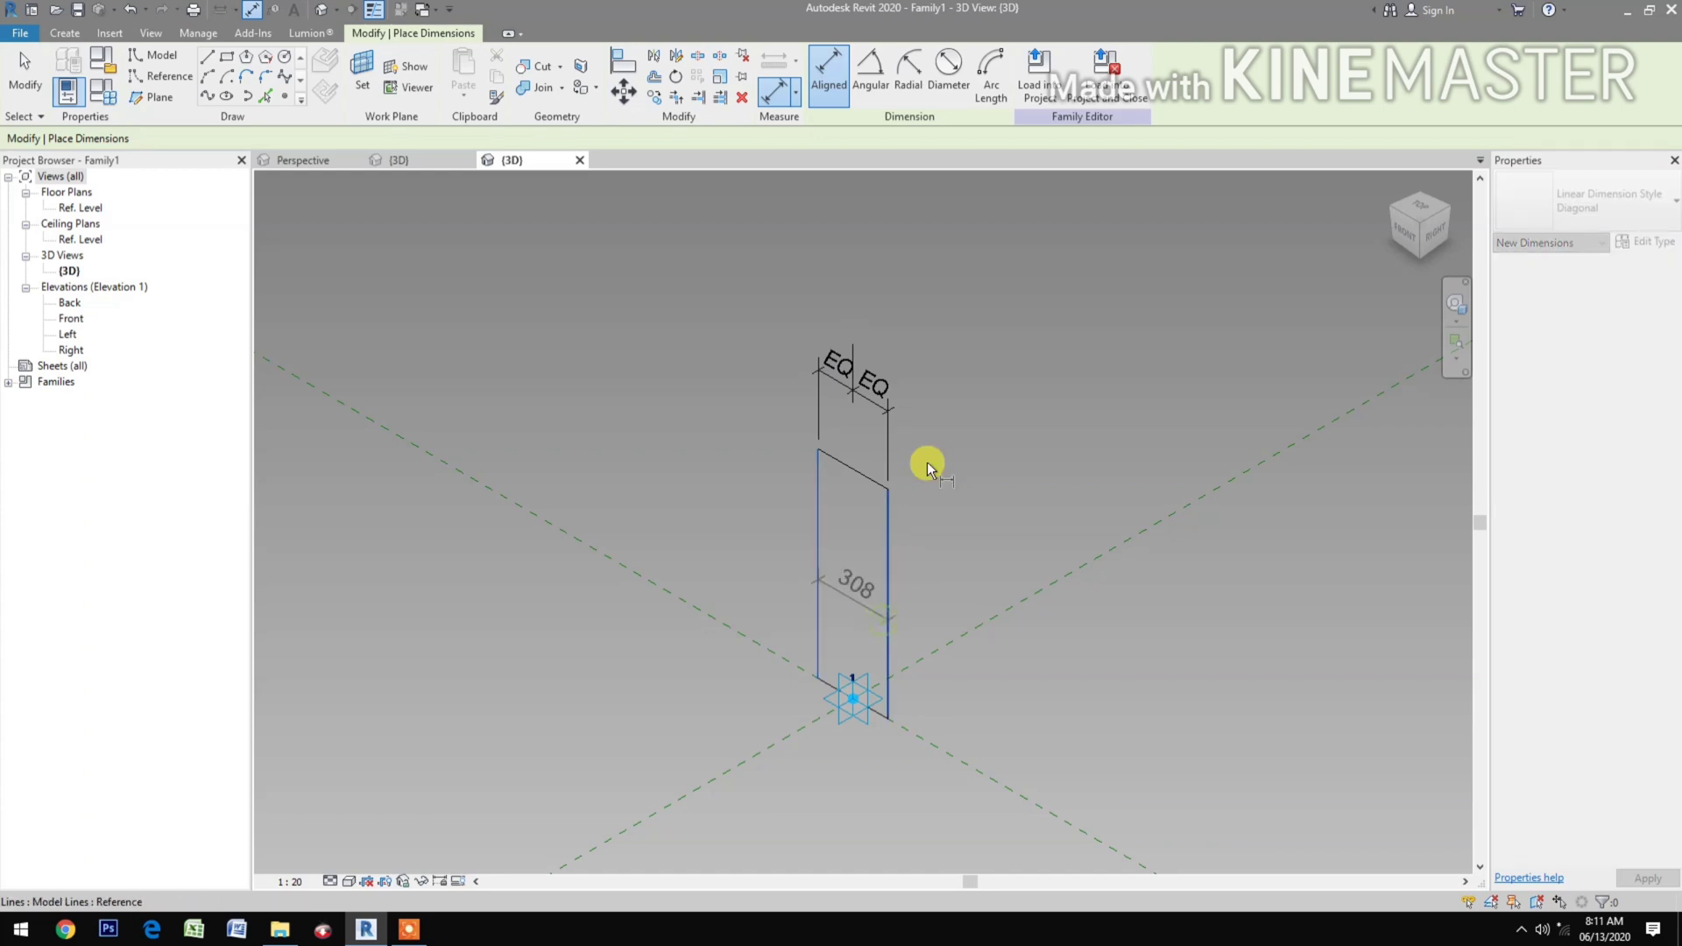
pyautogui.click(928, 322)
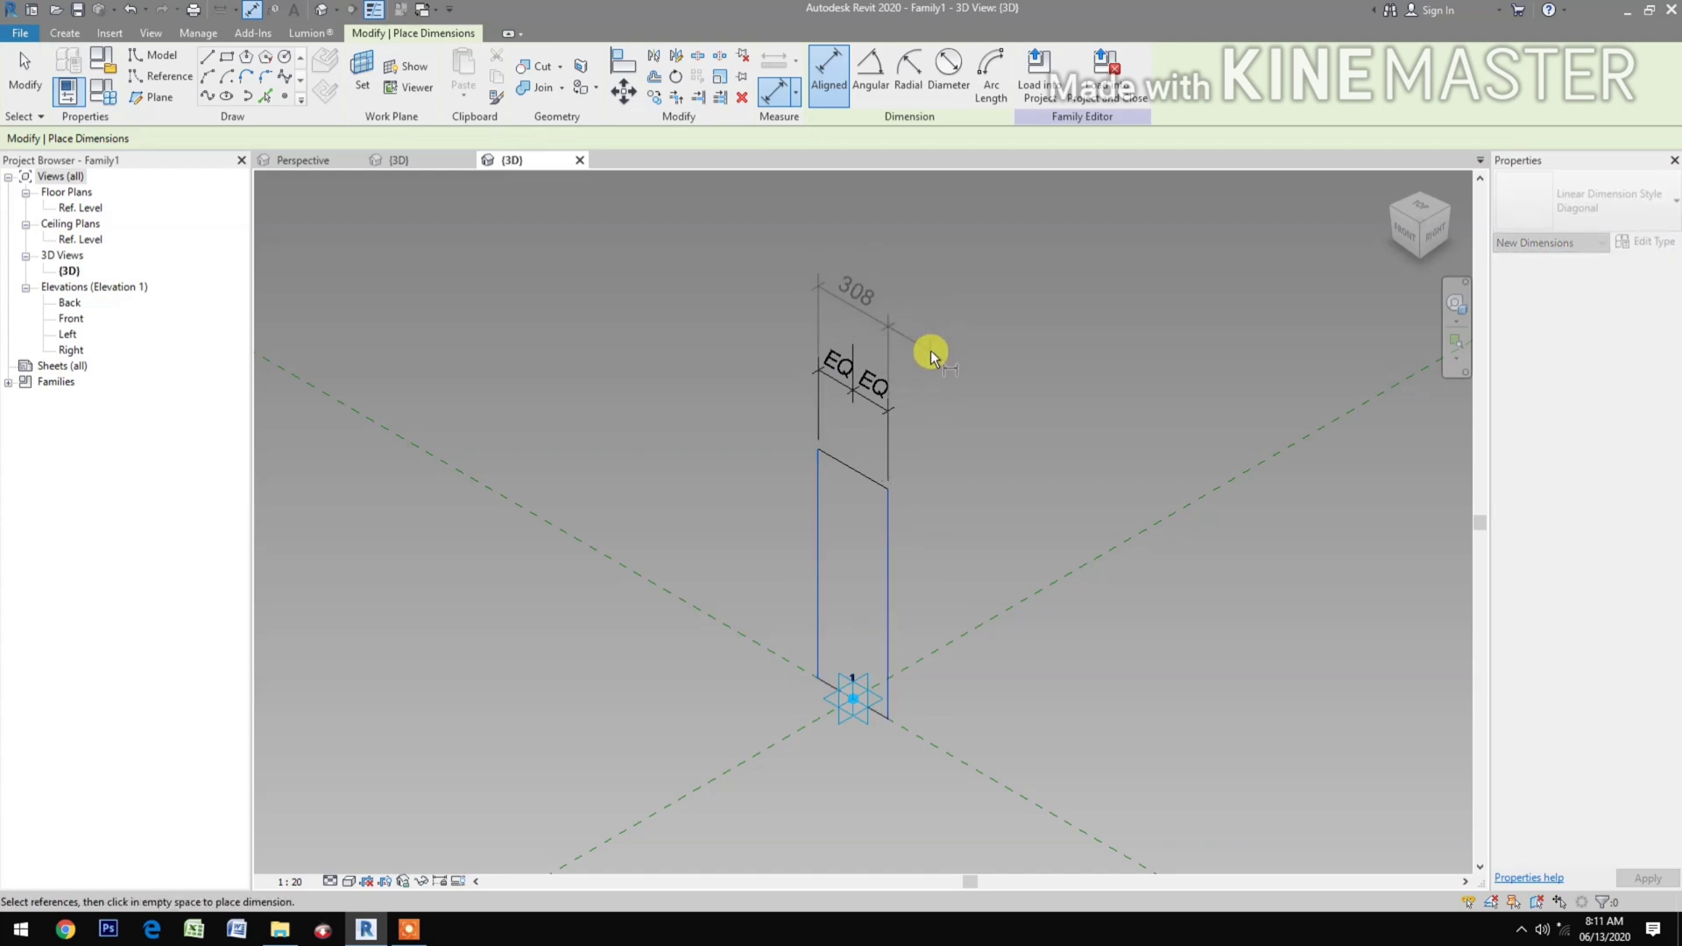
pyautogui.click(930, 352)
pyautogui.press('Escape')
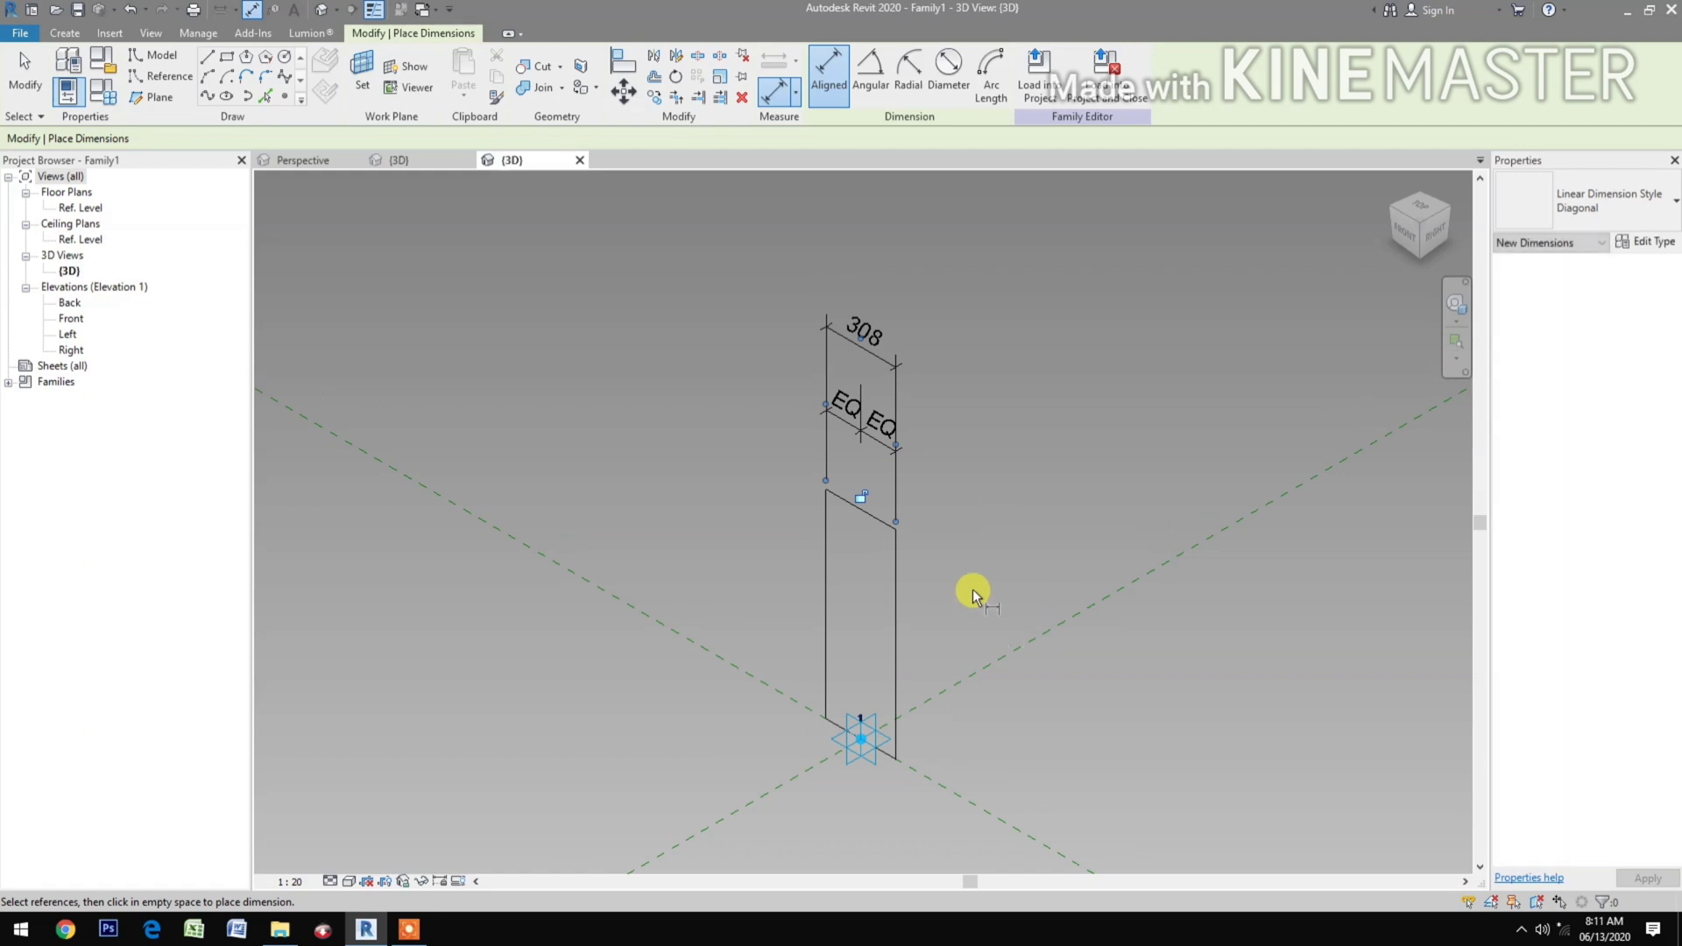
pyautogui.press('Escape')
# Label the 308 dimension with a new type parameter named 'Flange Width'.
pyautogui.click(872, 352)
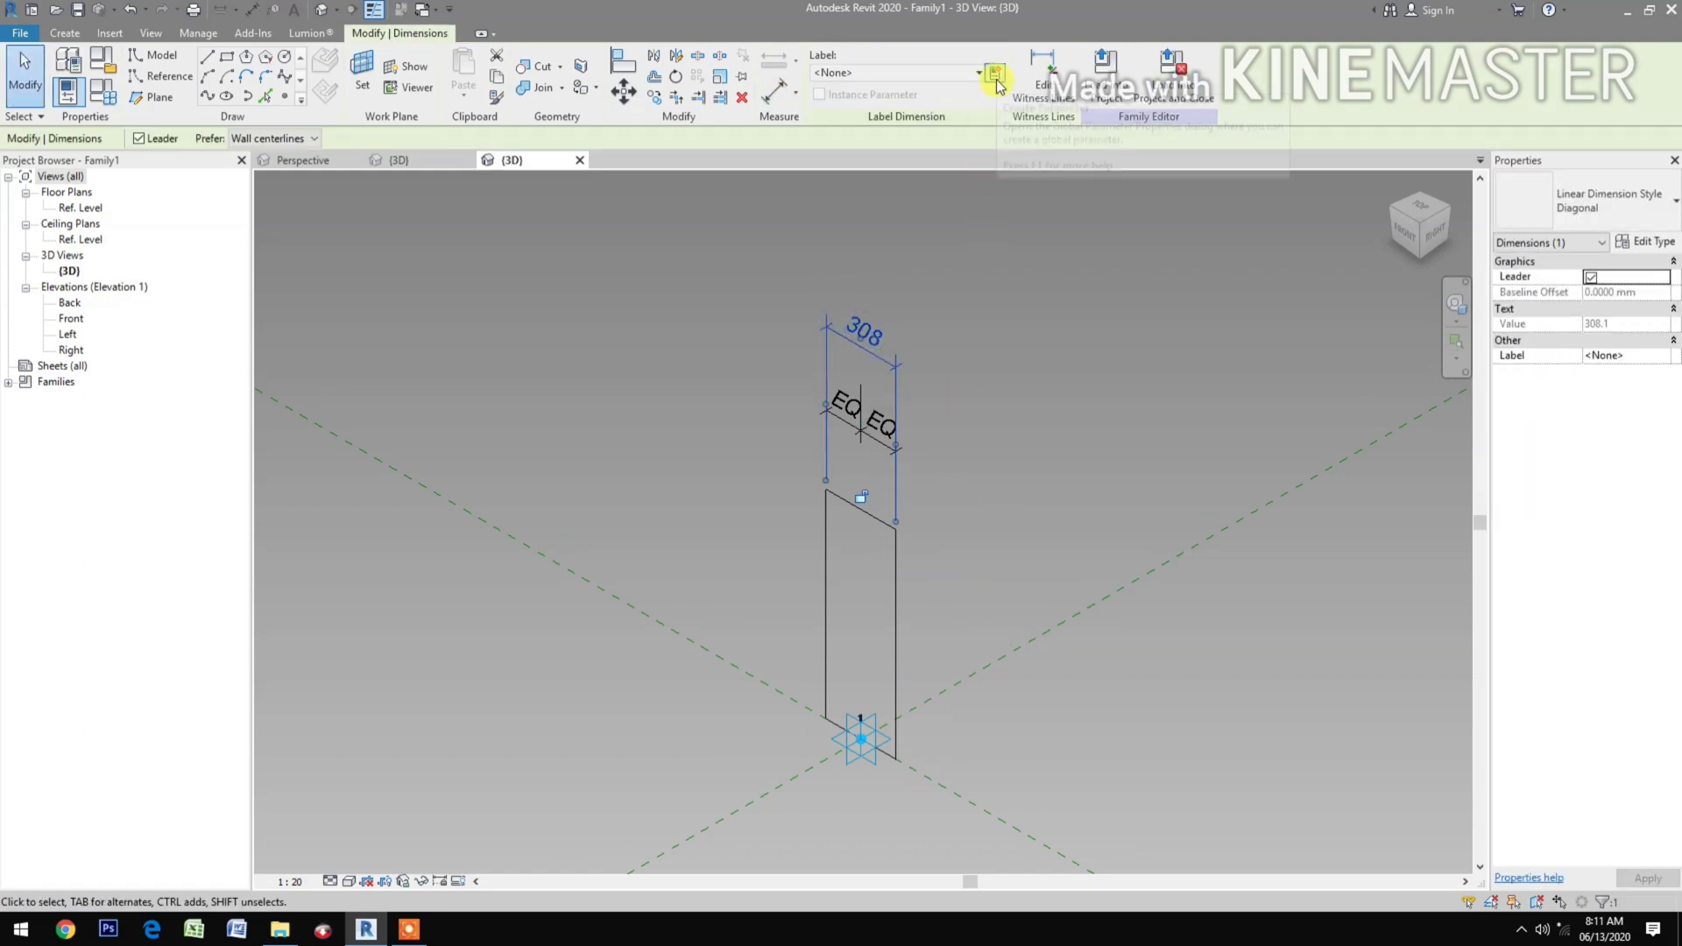
pyautogui.click(995, 75)
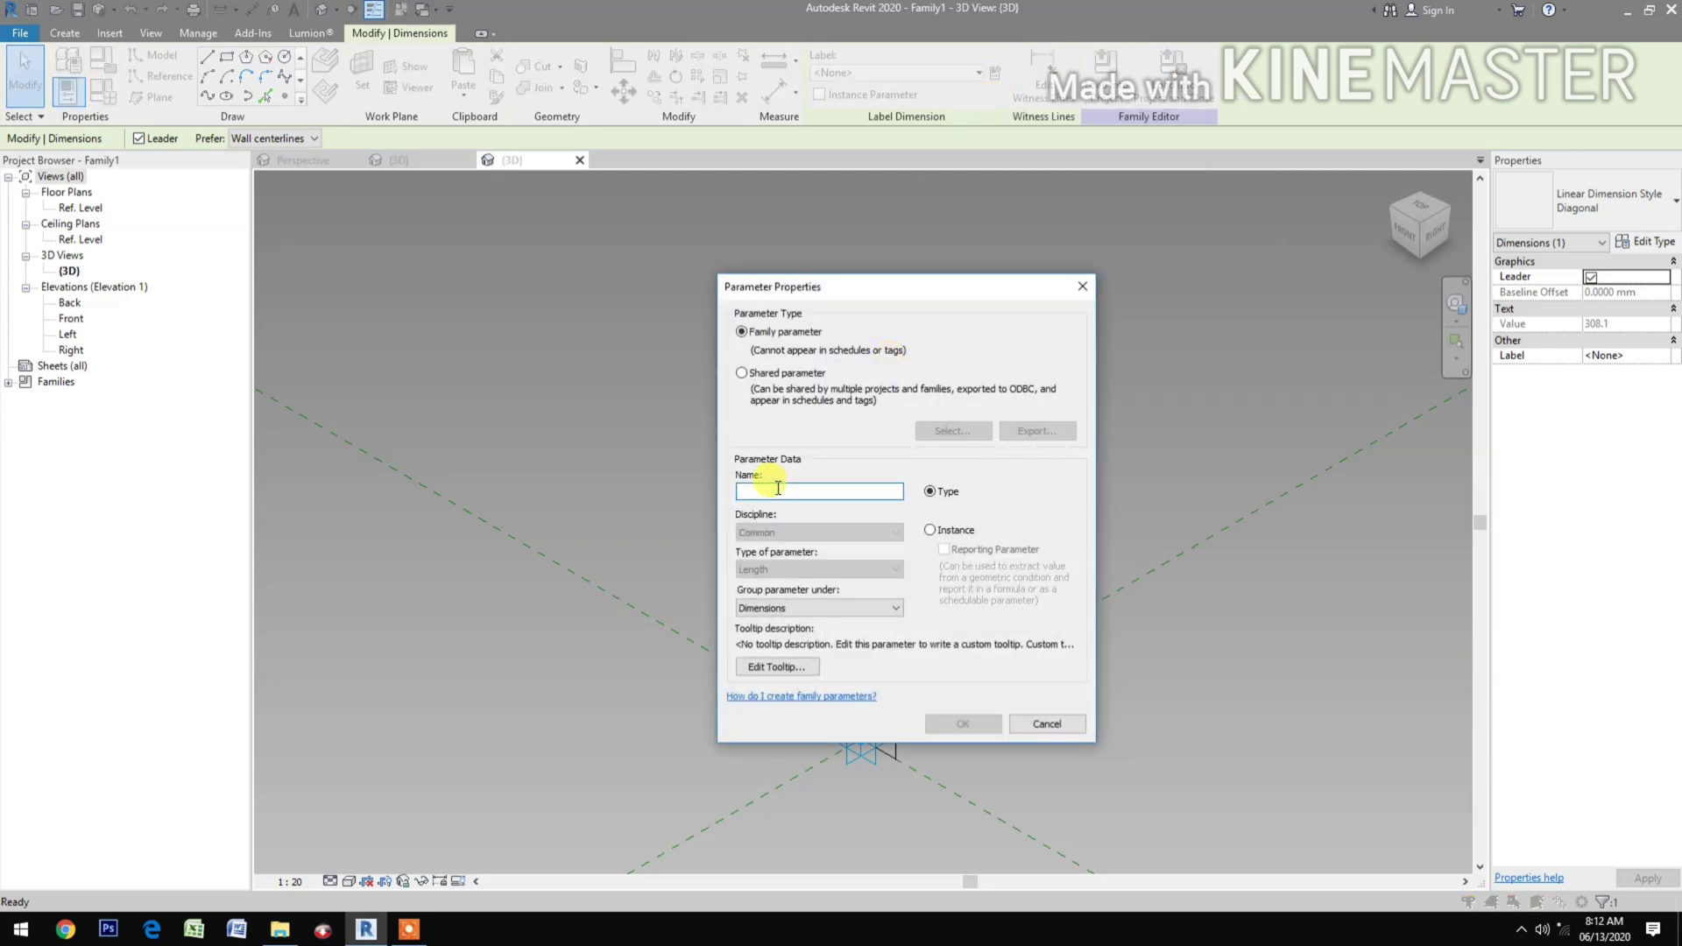
pyautogui.click(778, 487)
pyautogui.write('Flange Width')
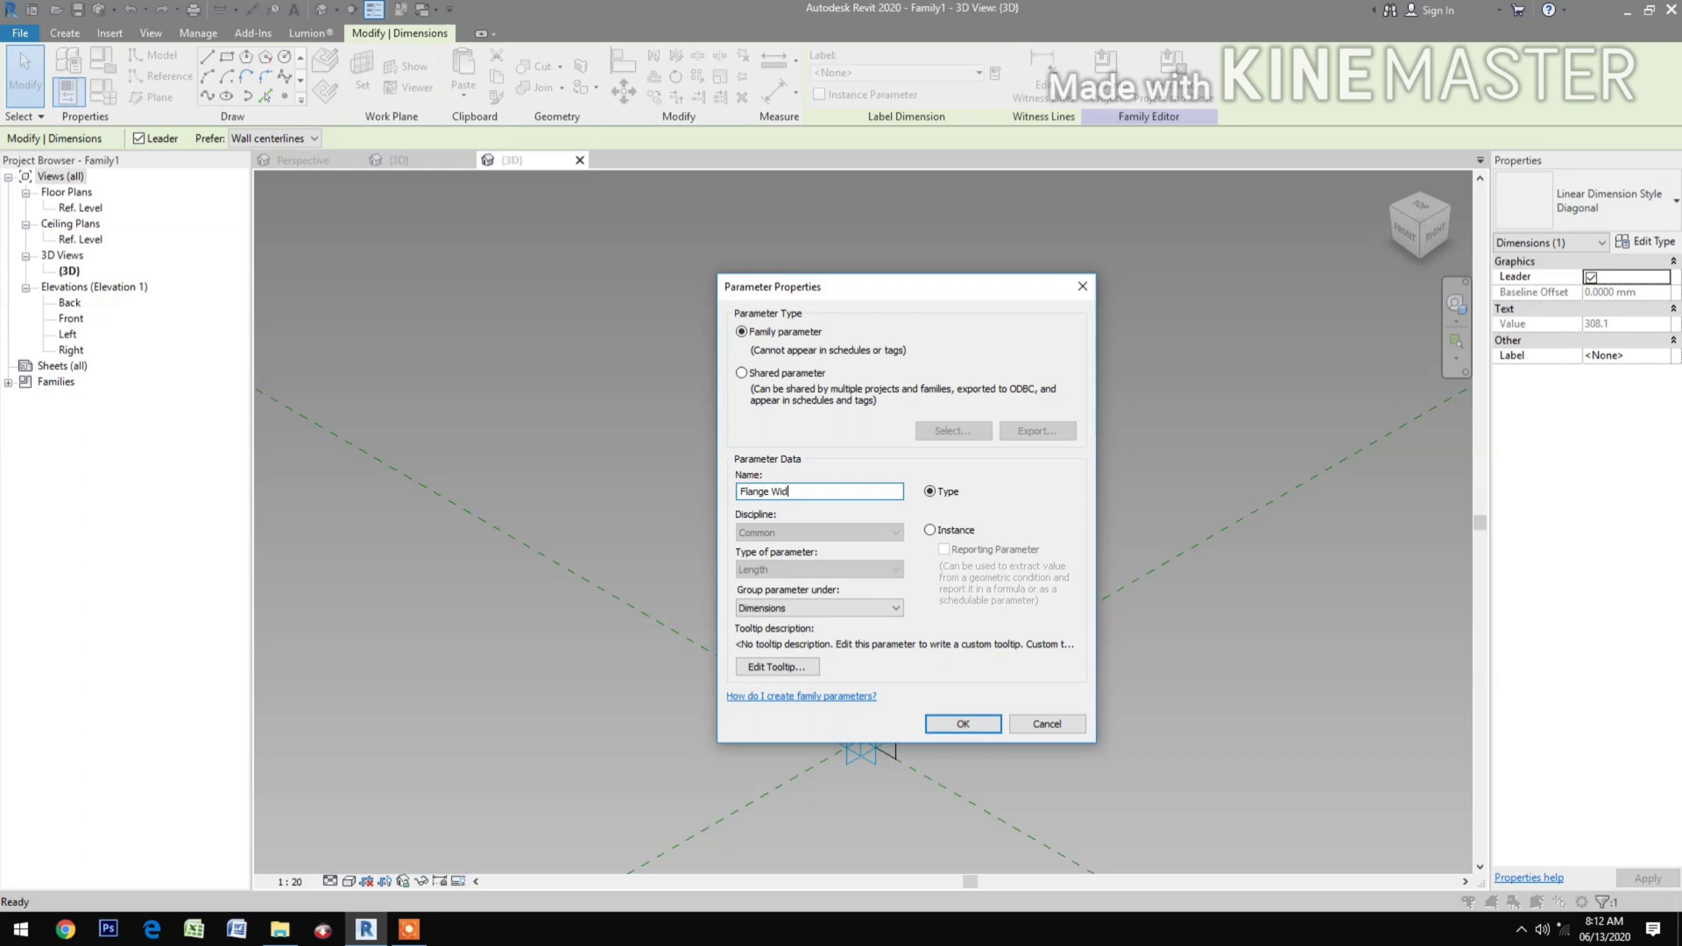
pyautogui.click(963, 720)
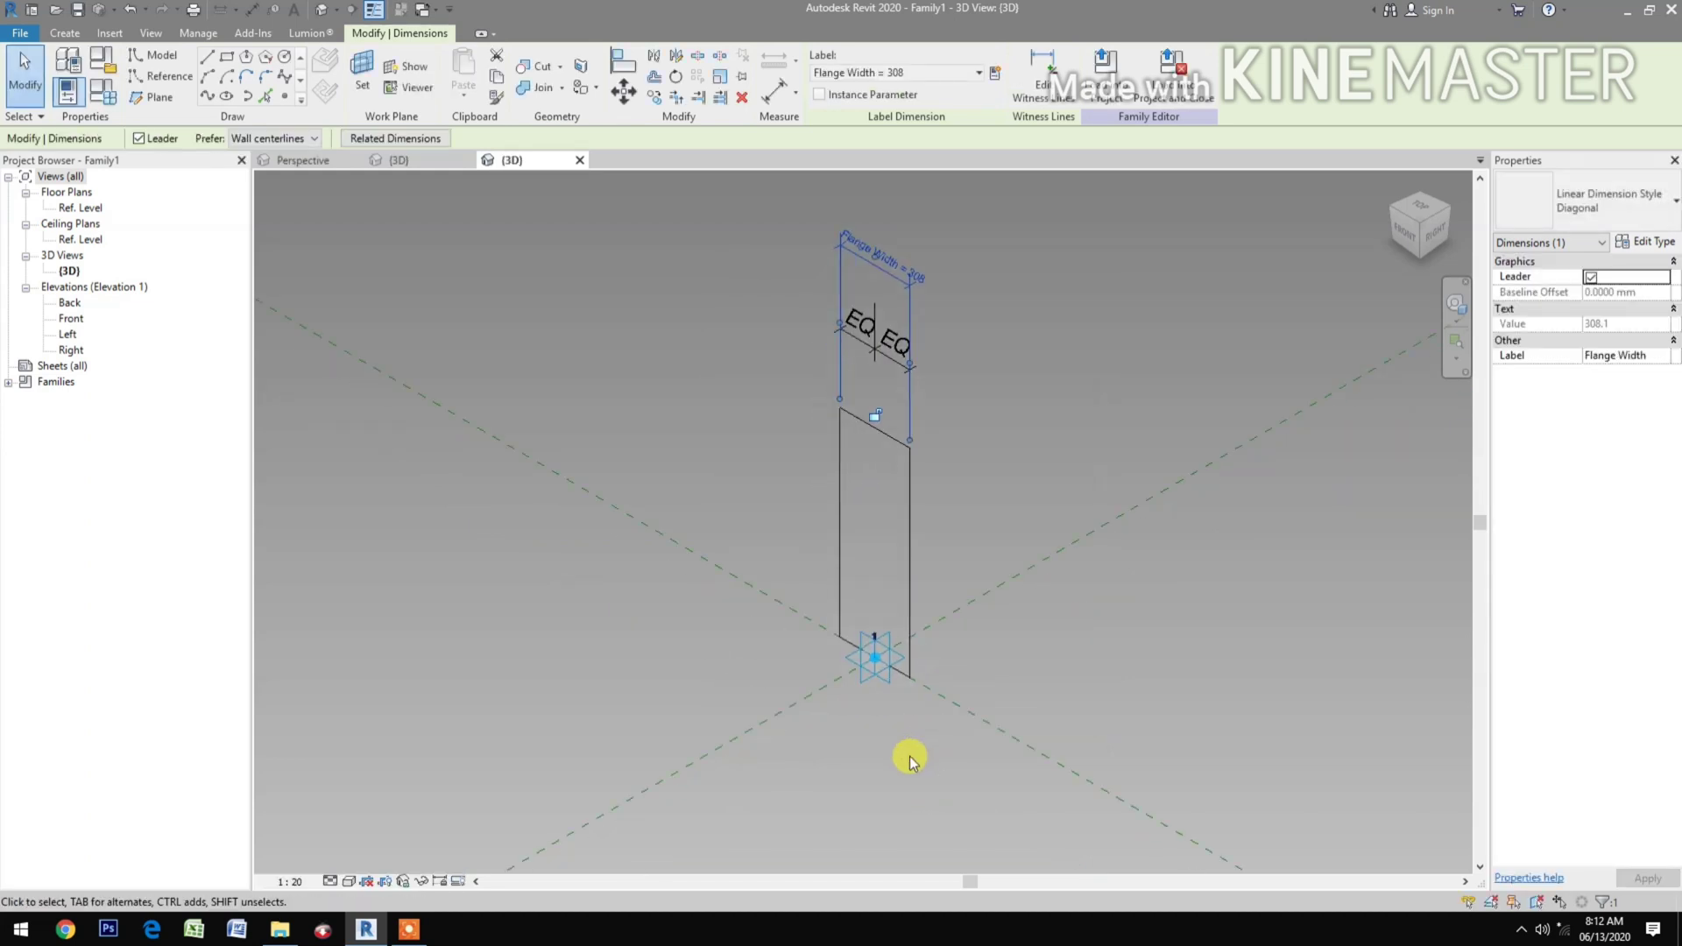
pyautogui.press('d')
pyautogui.press('i')
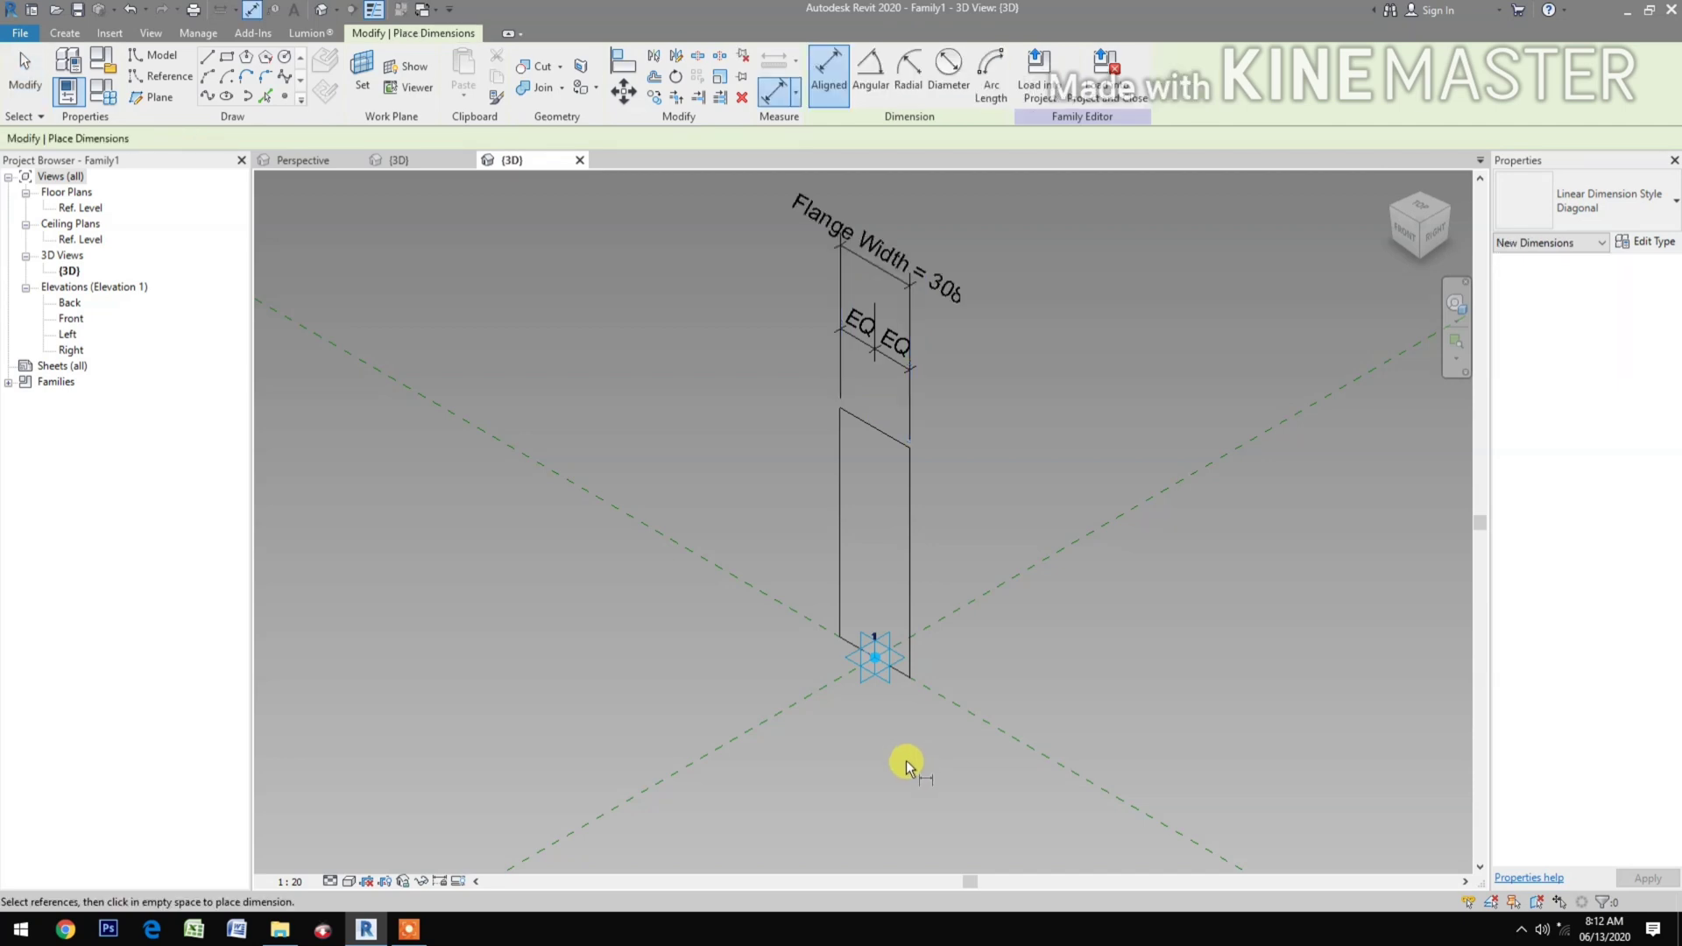
# Dimension the panel height at 874 from the adaptive point to the top edge, labelled with new type parameter Beam Depth.
pyautogui.click(853, 666)
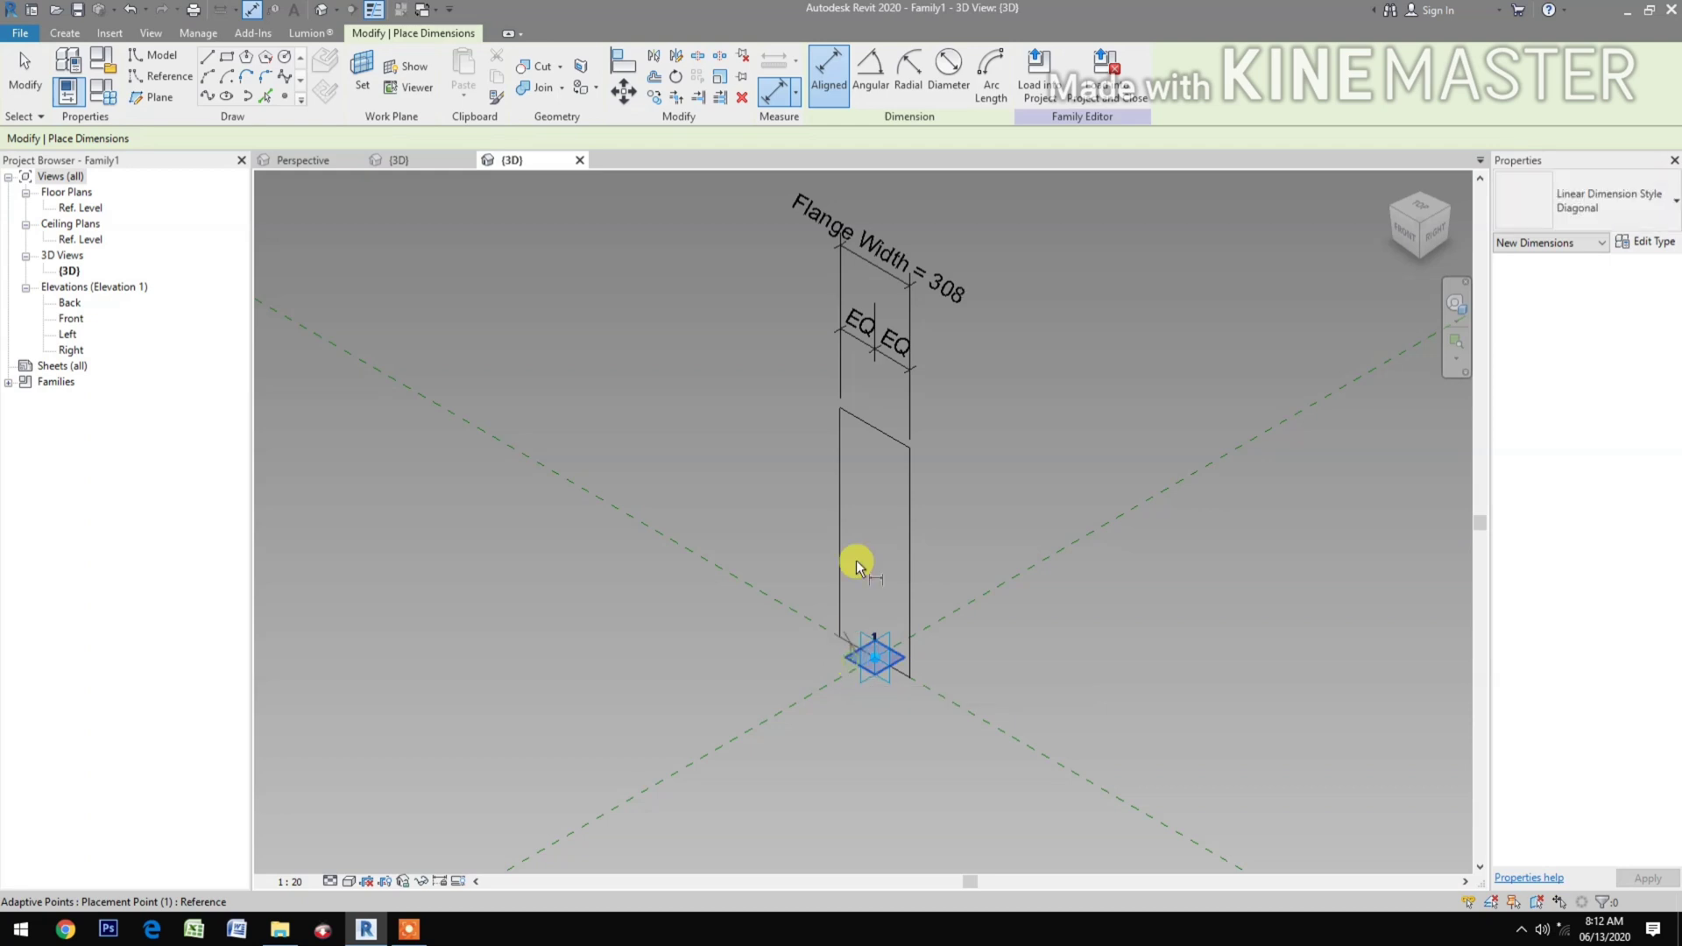
pyautogui.click(880, 438)
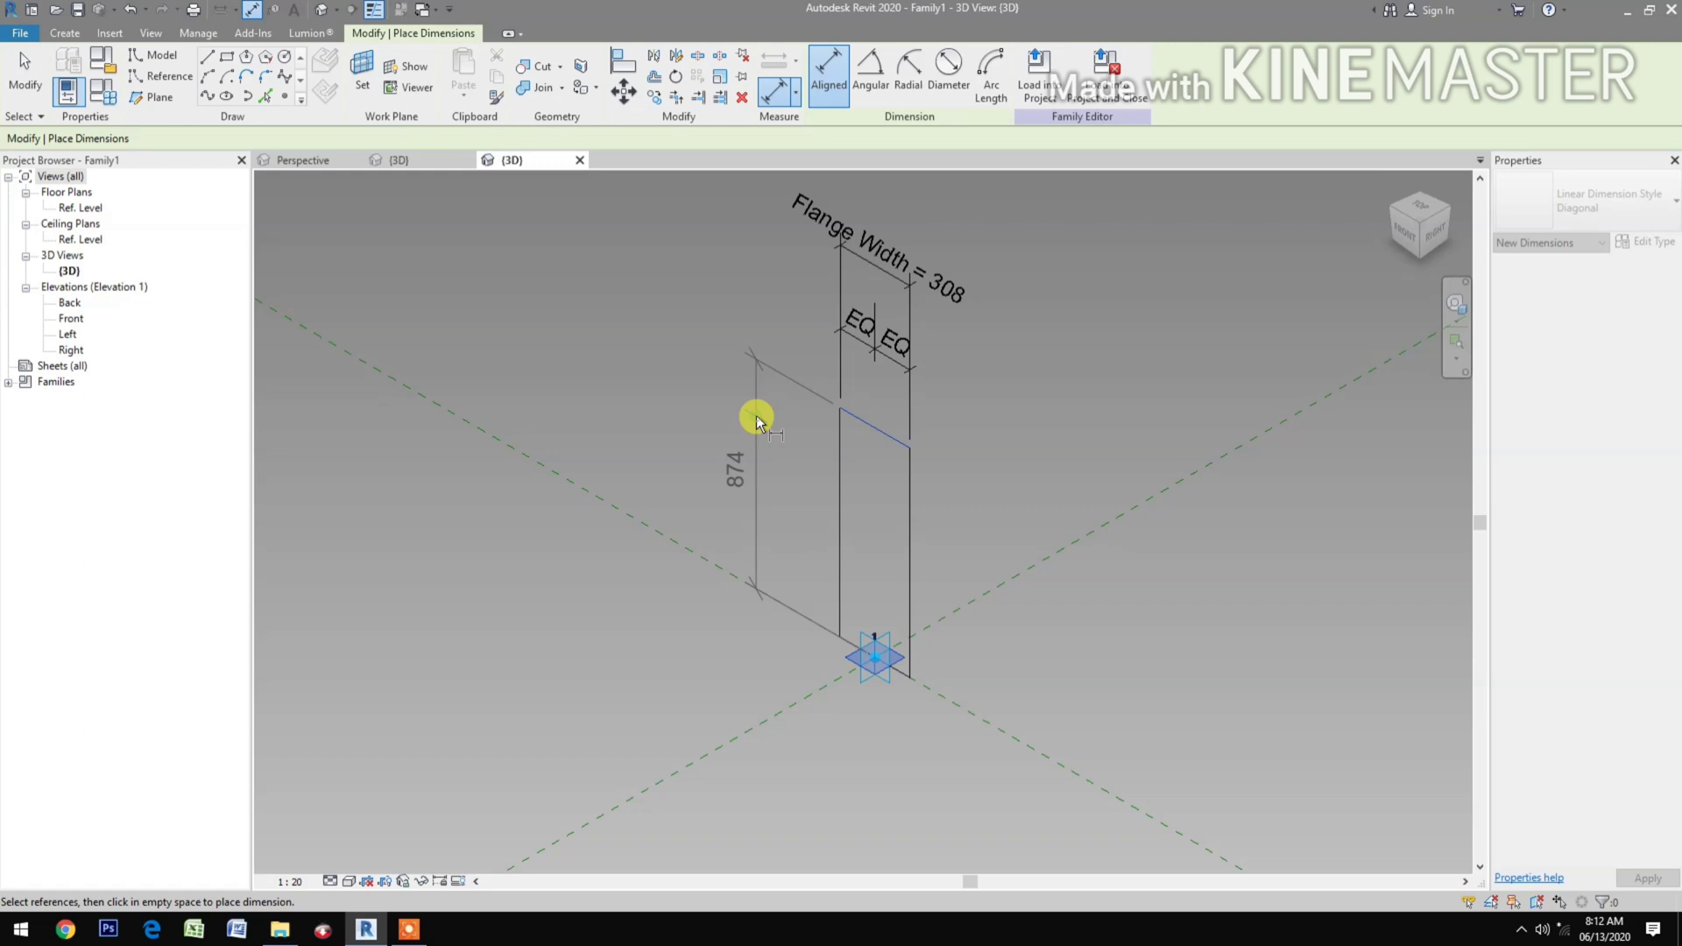
pyautogui.click(755, 415)
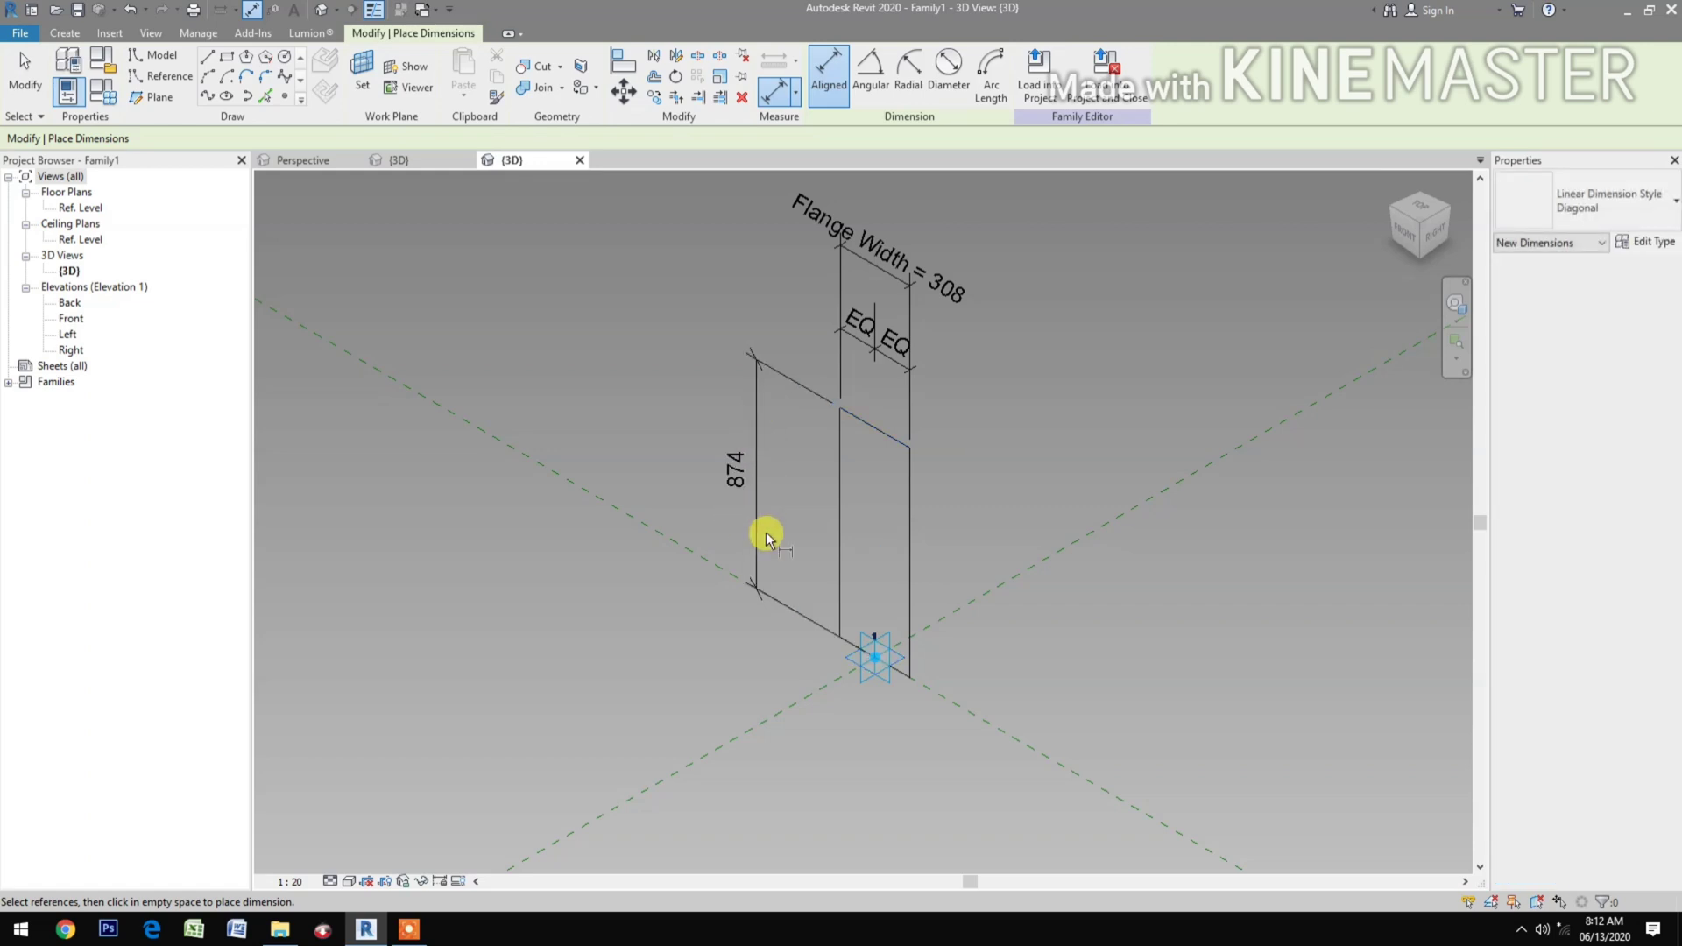
pyautogui.press('Escape')
pyautogui.press('Escape')
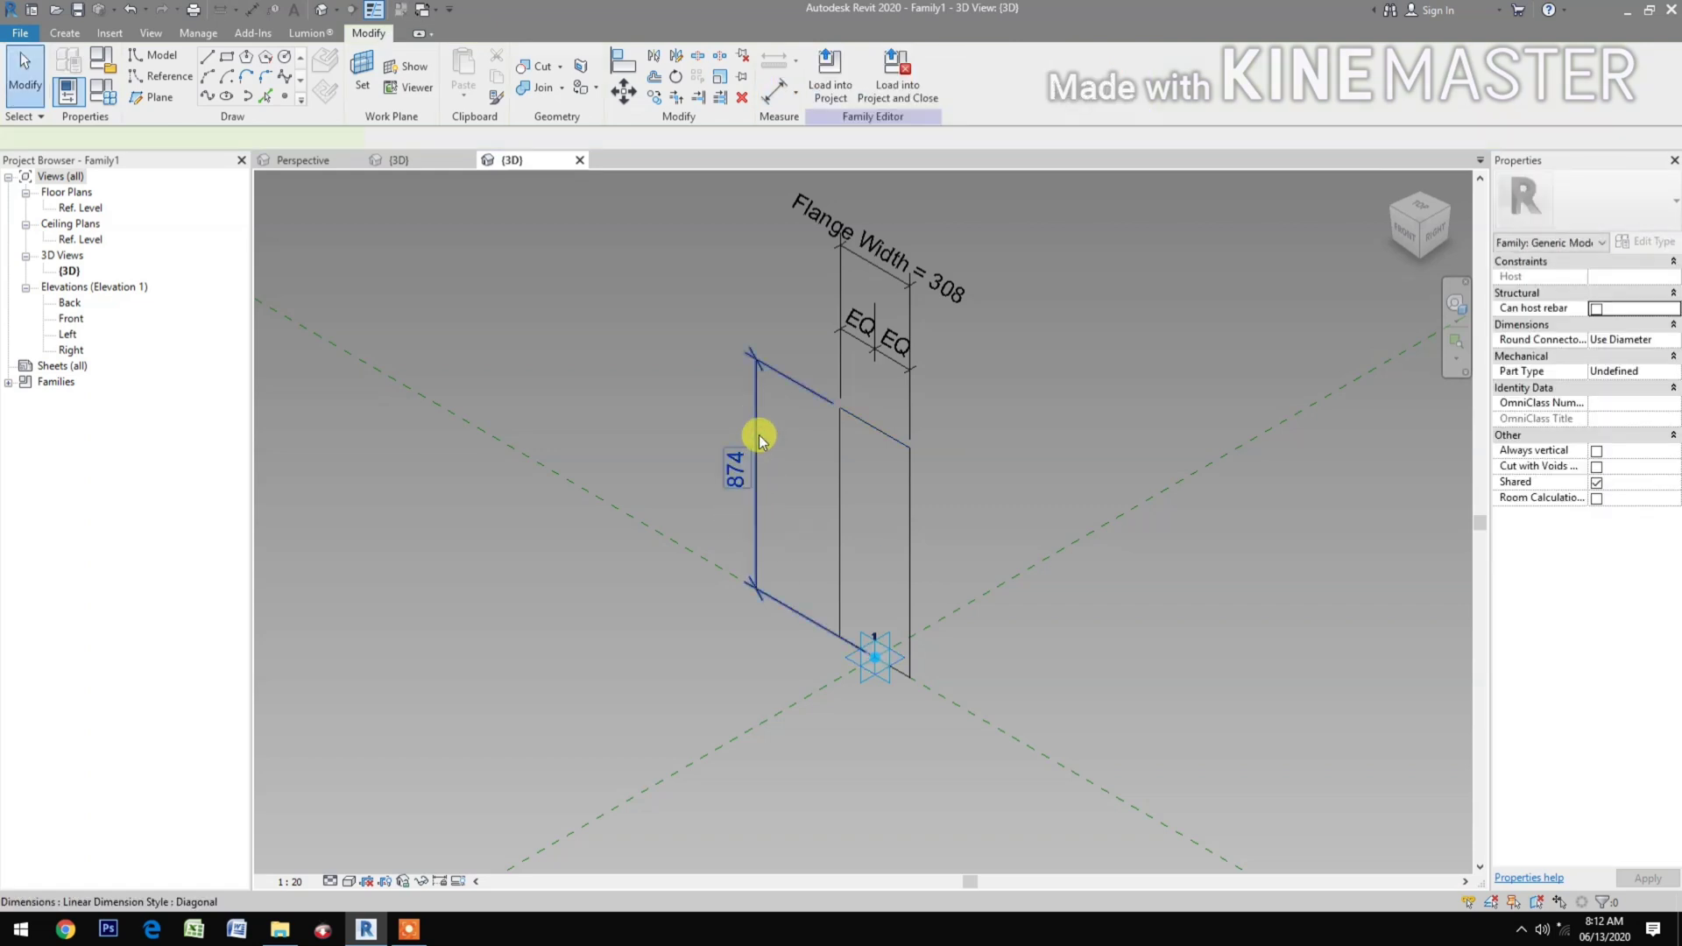
pyautogui.click(759, 434)
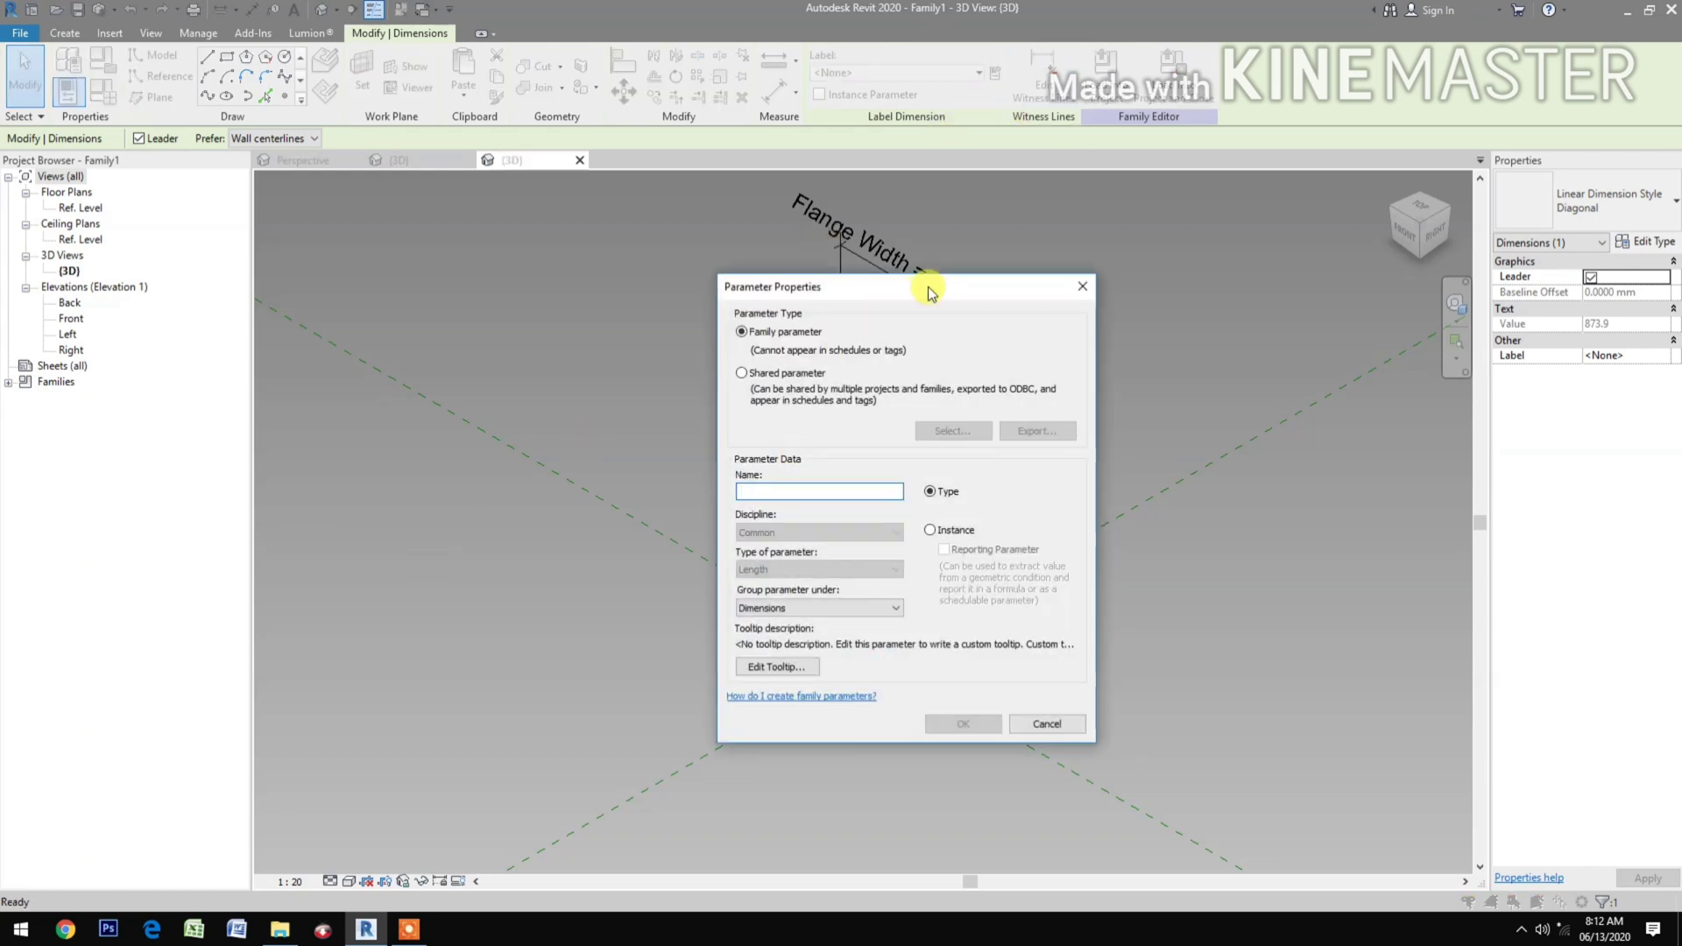
pyautogui.moveTo(818, 285); pyautogui.dragTo(414, 320)
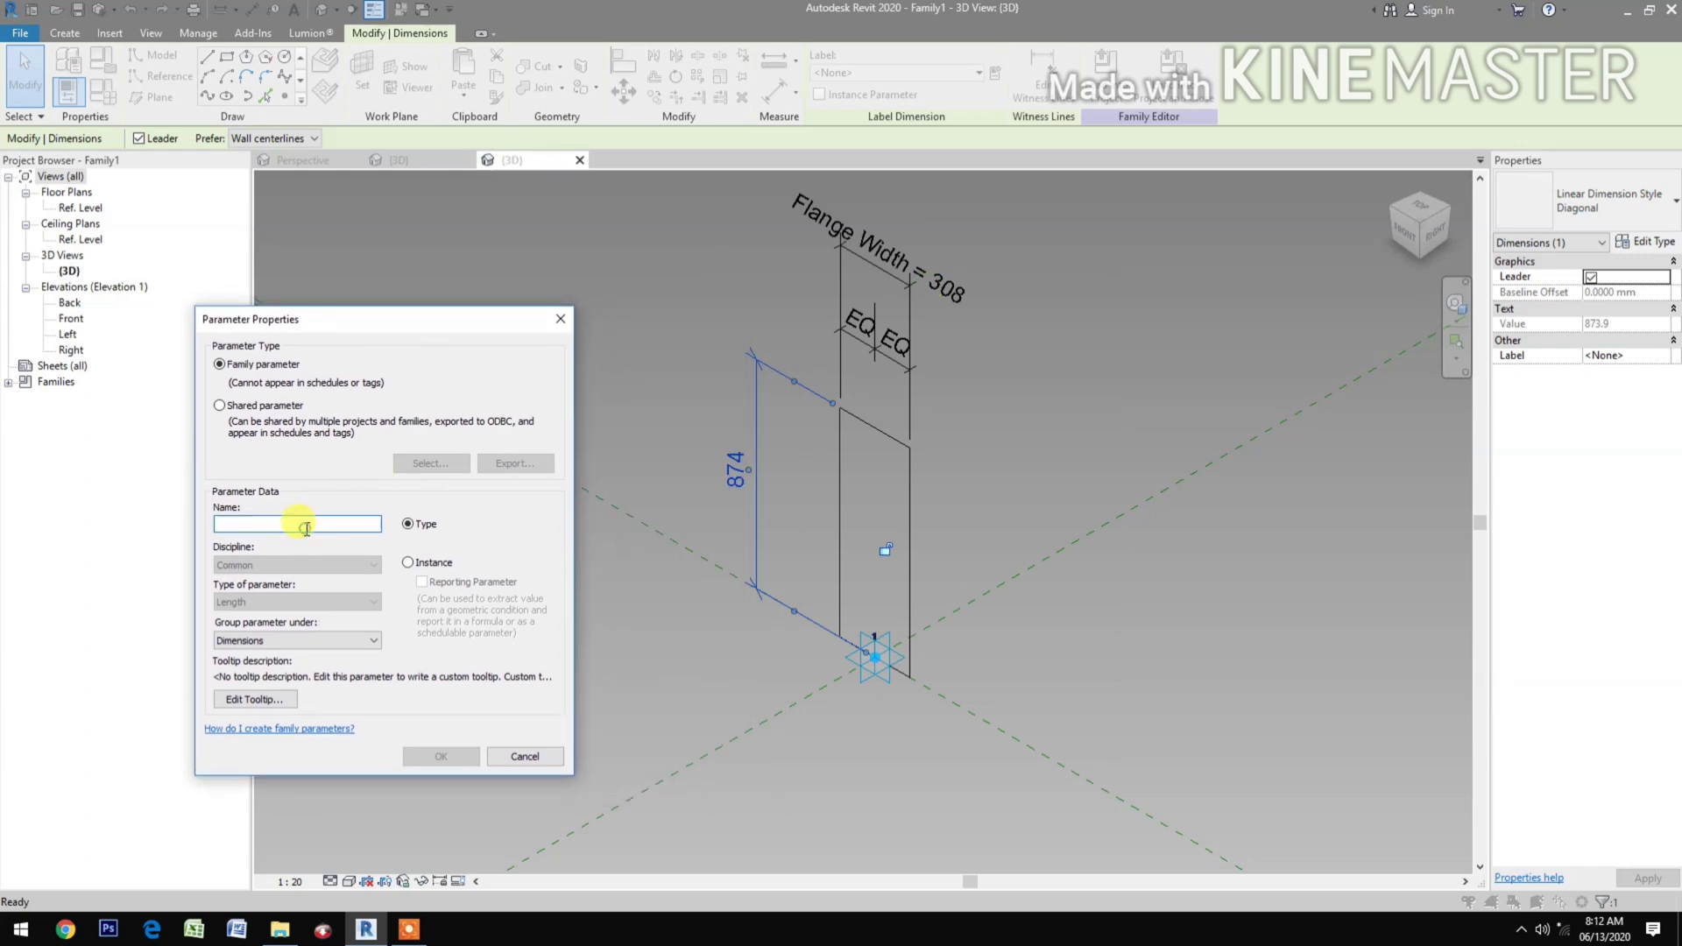
pyautogui.write('Beam Depth')
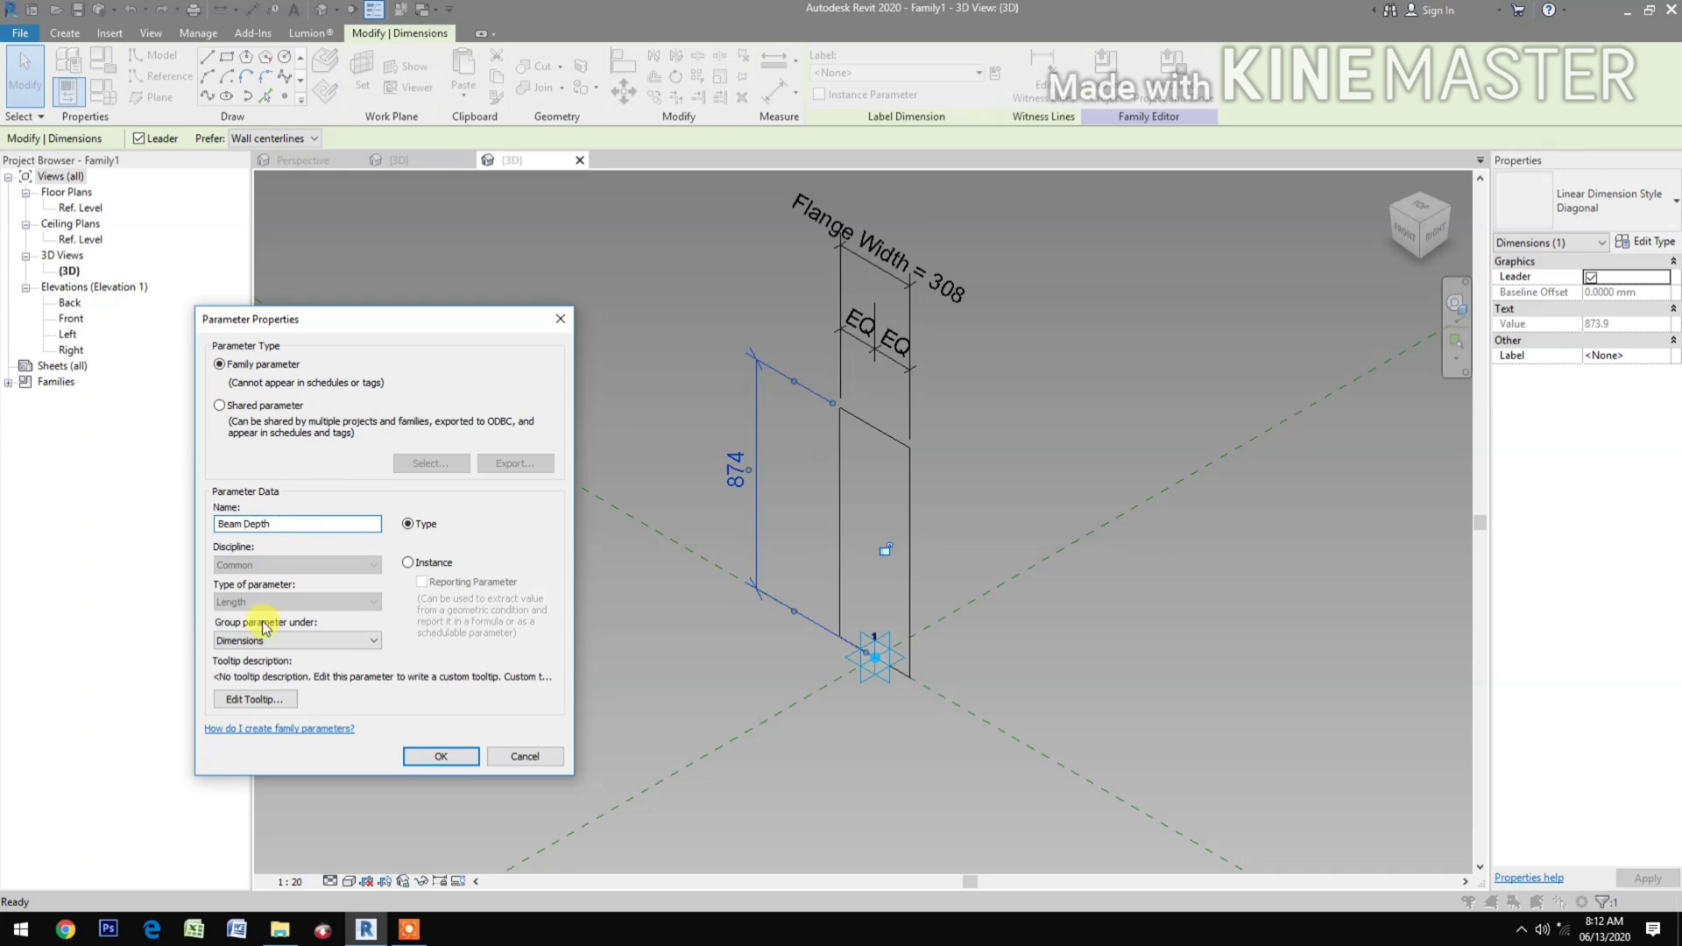
pyautogui.click(440, 756)
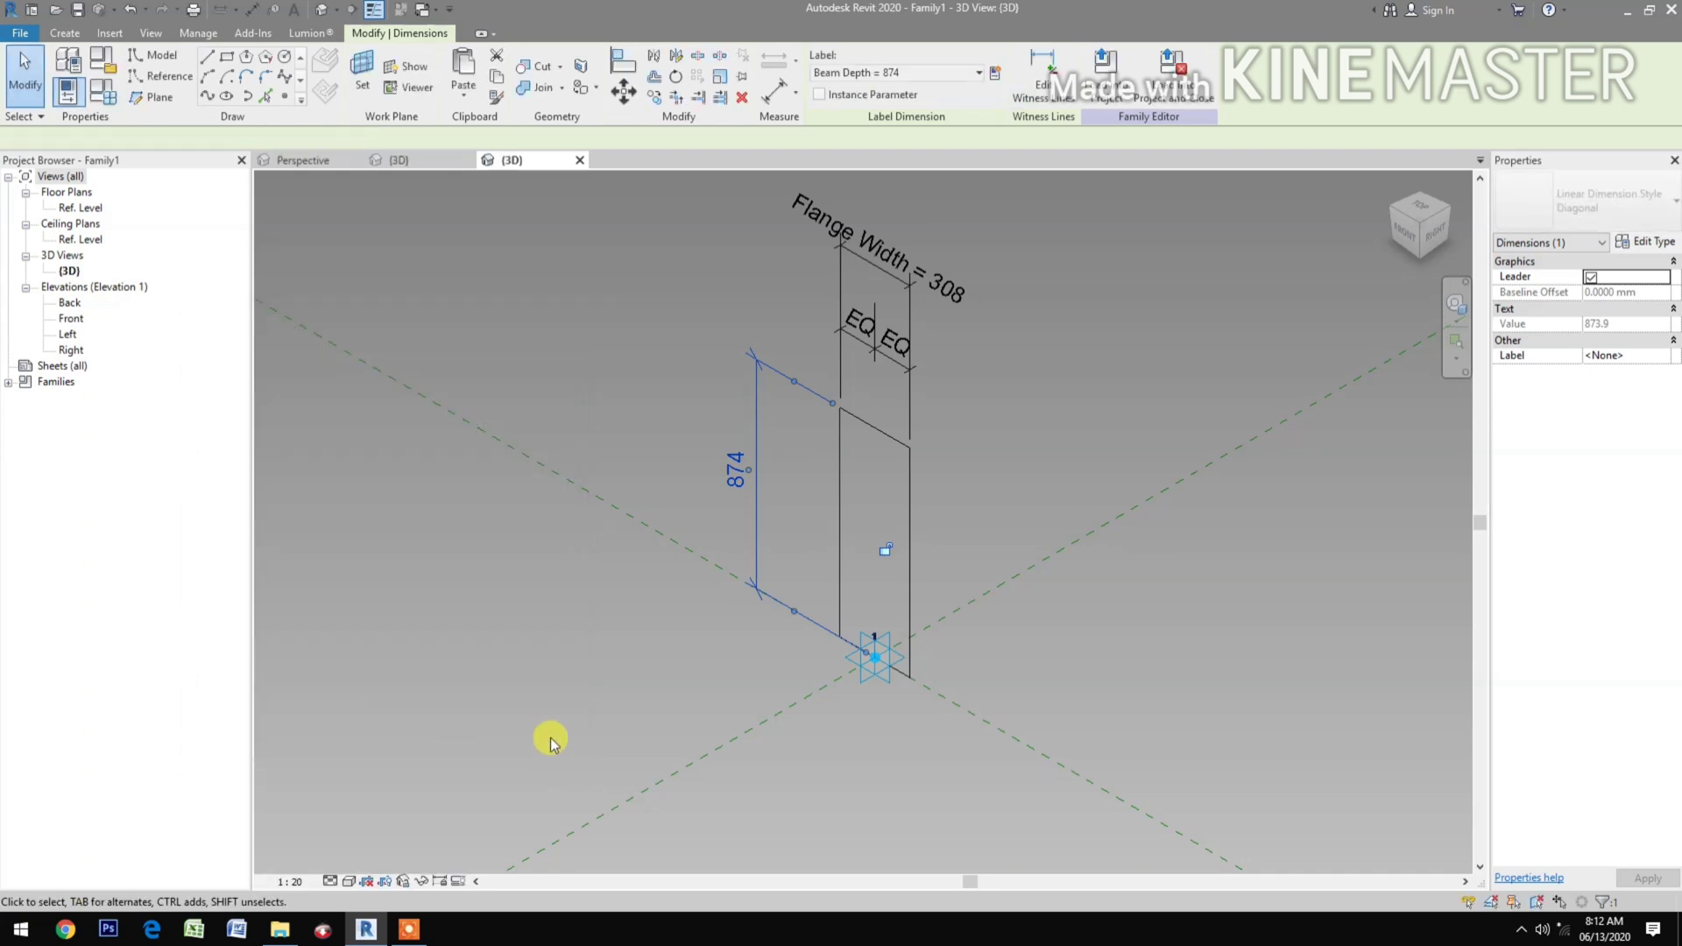
# Sketch a smaller rectangle of model lines inside the panel outline as the inner opening.
pyautogui.click(799, 683)
pyautogui.moveTo(737, 696); pyautogui.dragTo(713, 700, button='middle')
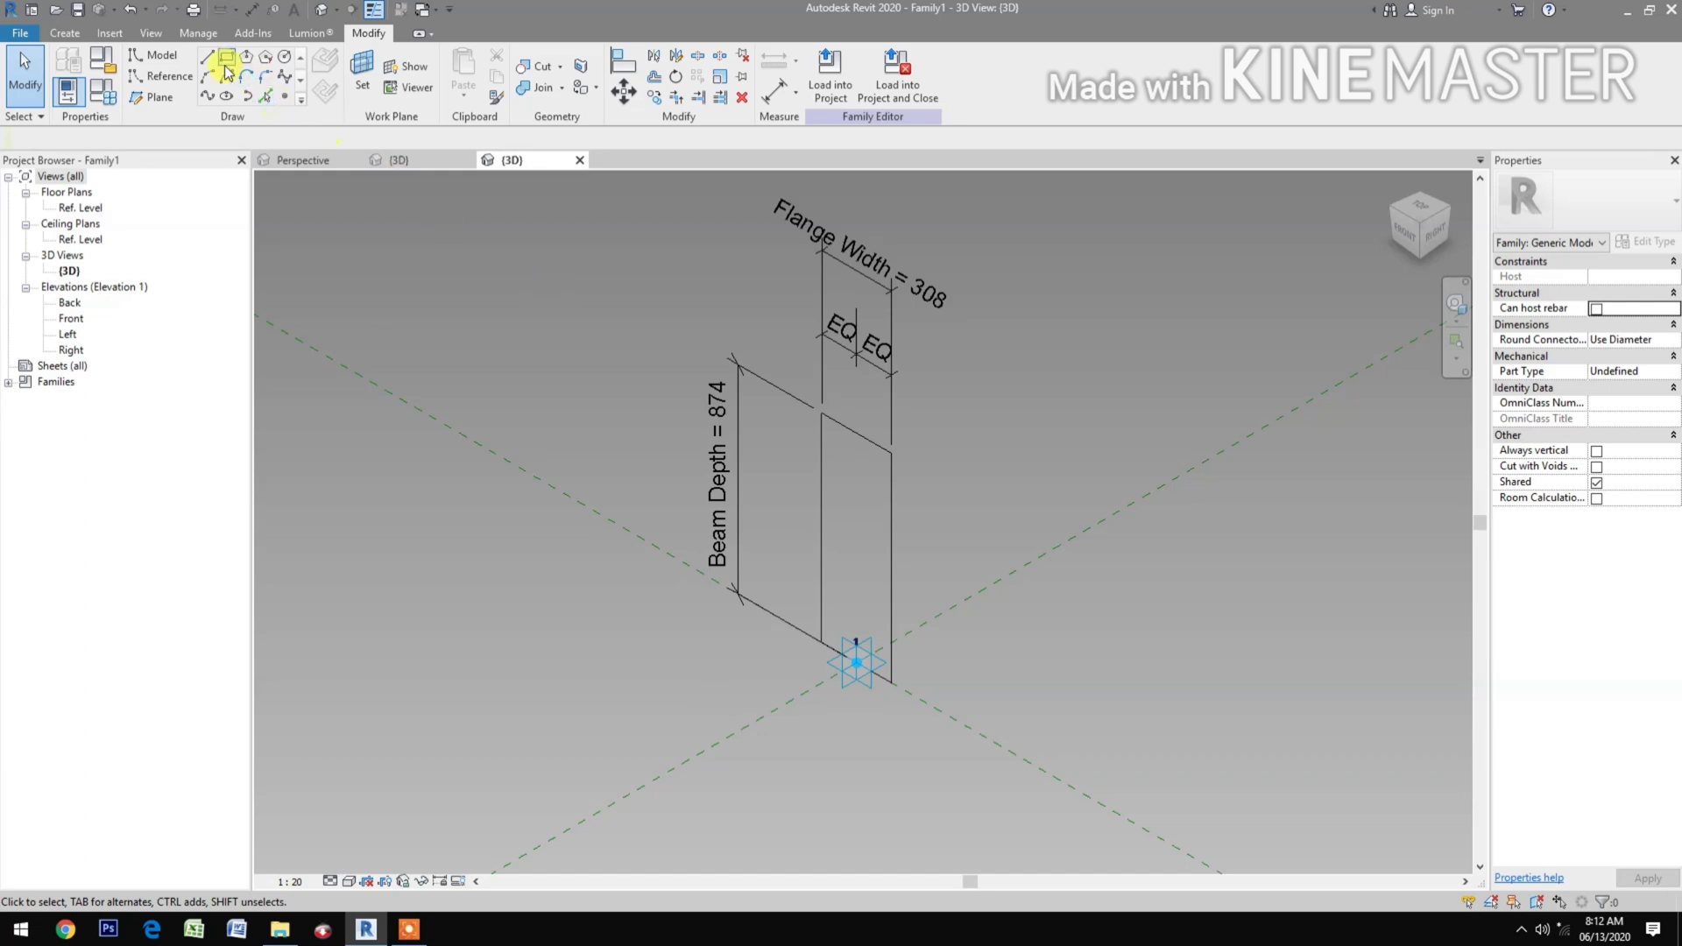
pyautogui.click(228, 68)
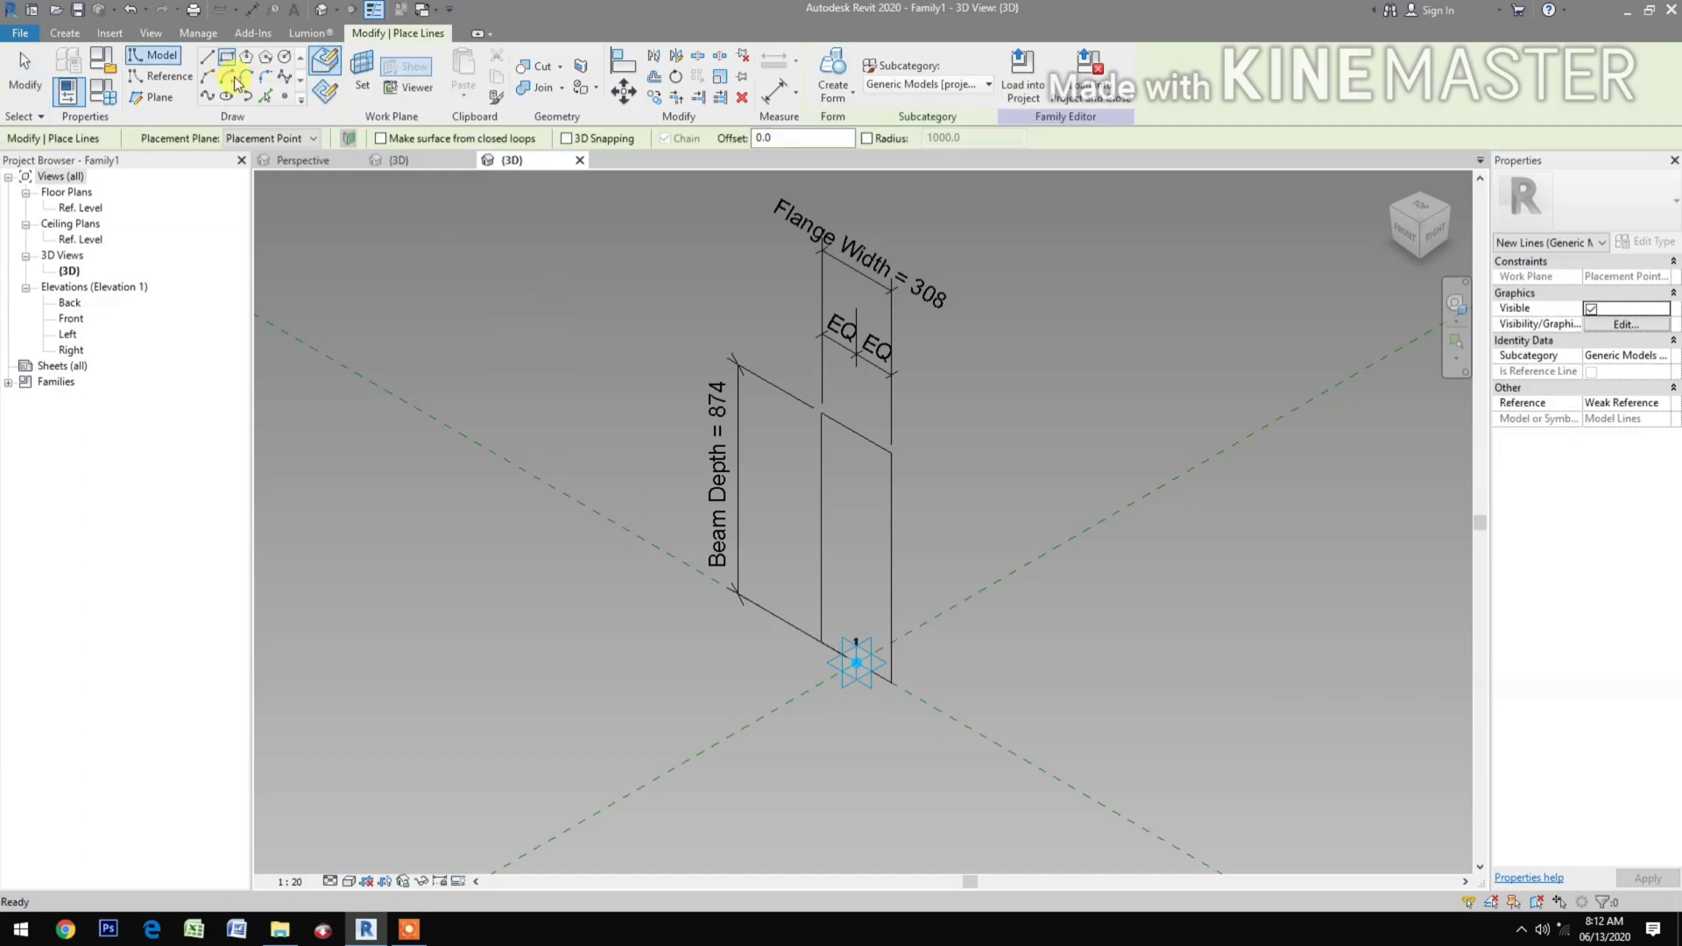
pyautogui.click(834, 614)
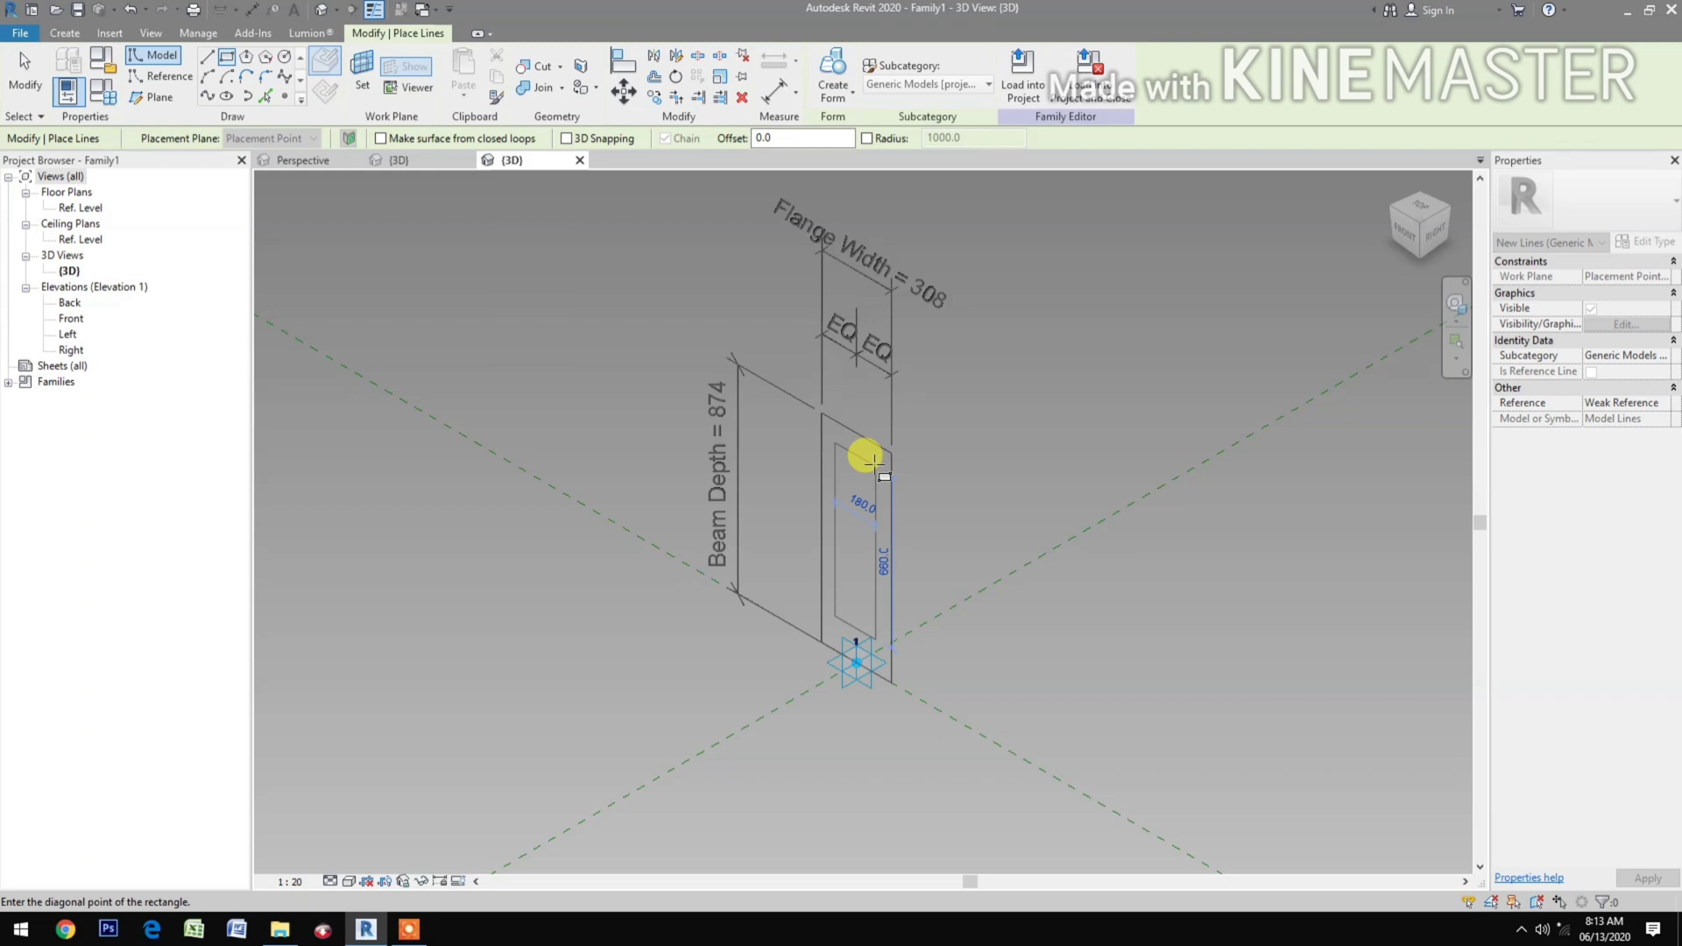
pyautogui.click(875, 460)
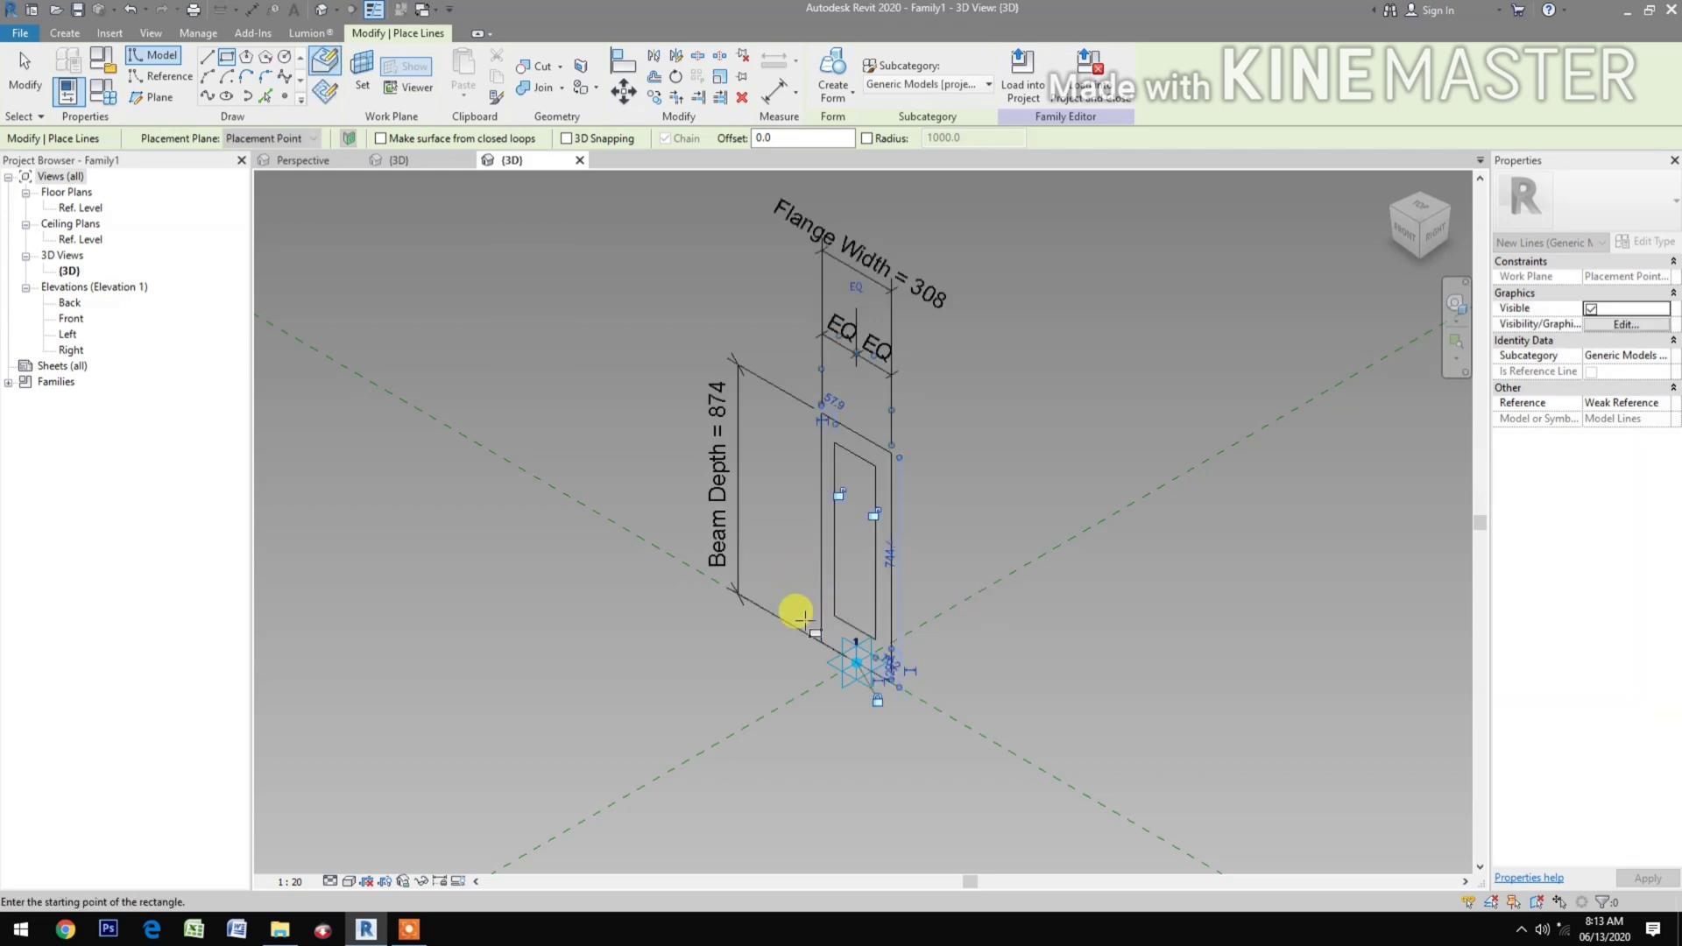
pyautogui.press('Escape')
pyautogui.press('Escape')
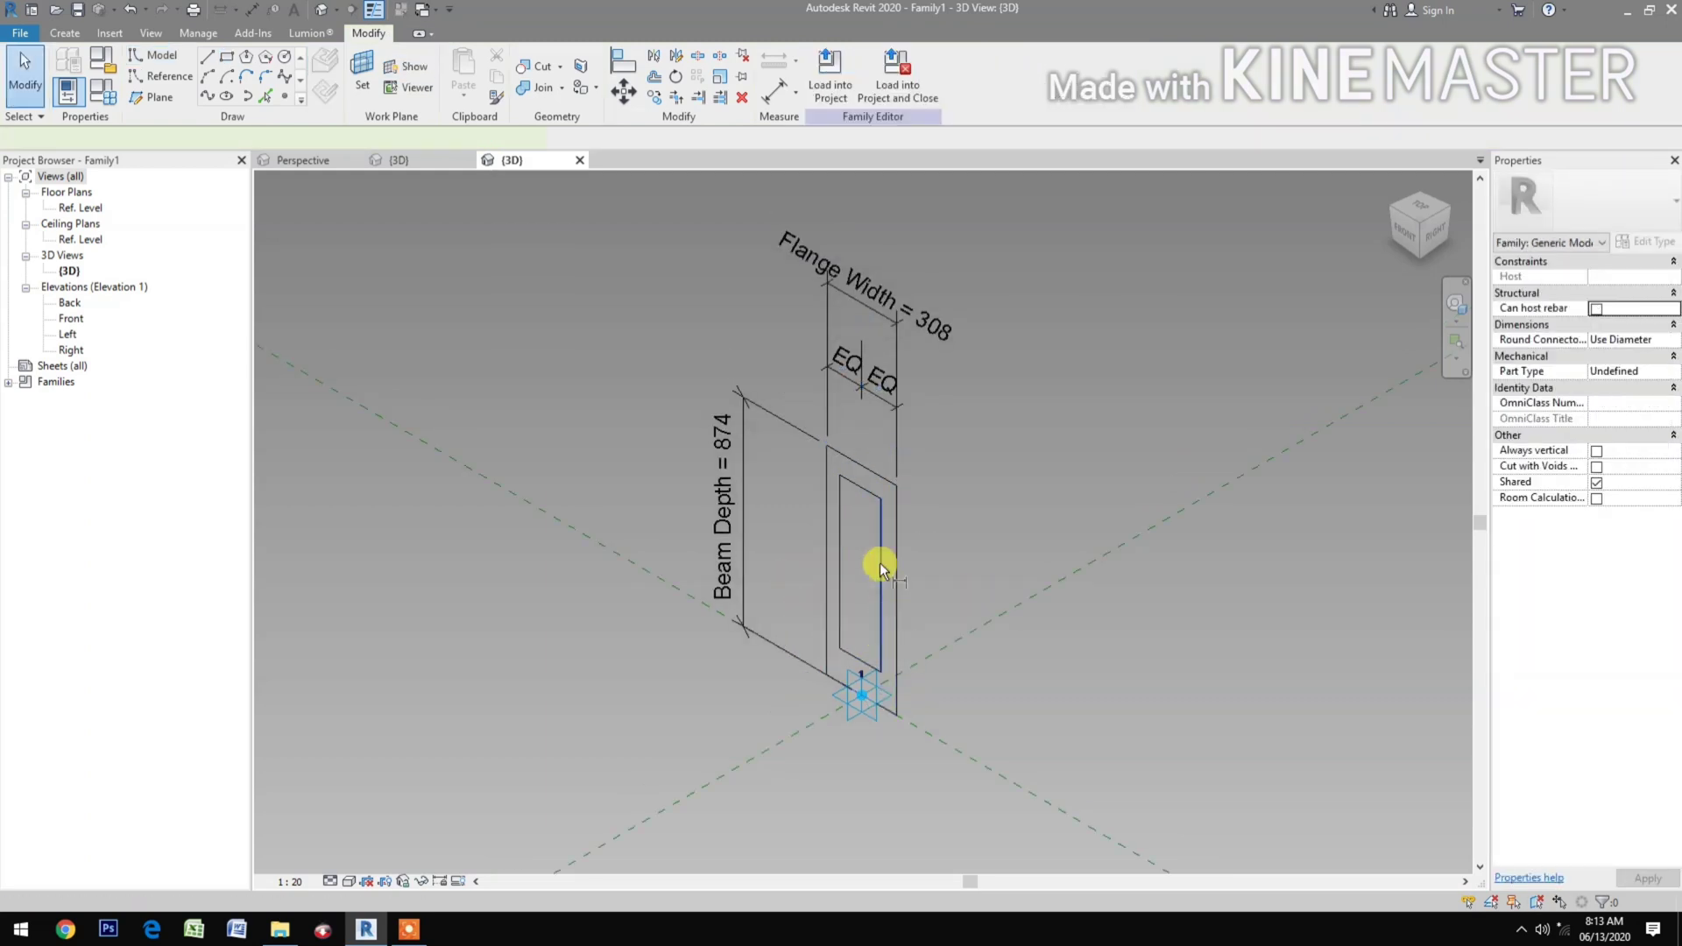
pyautogui.press('d')
pyautogui.press('i')
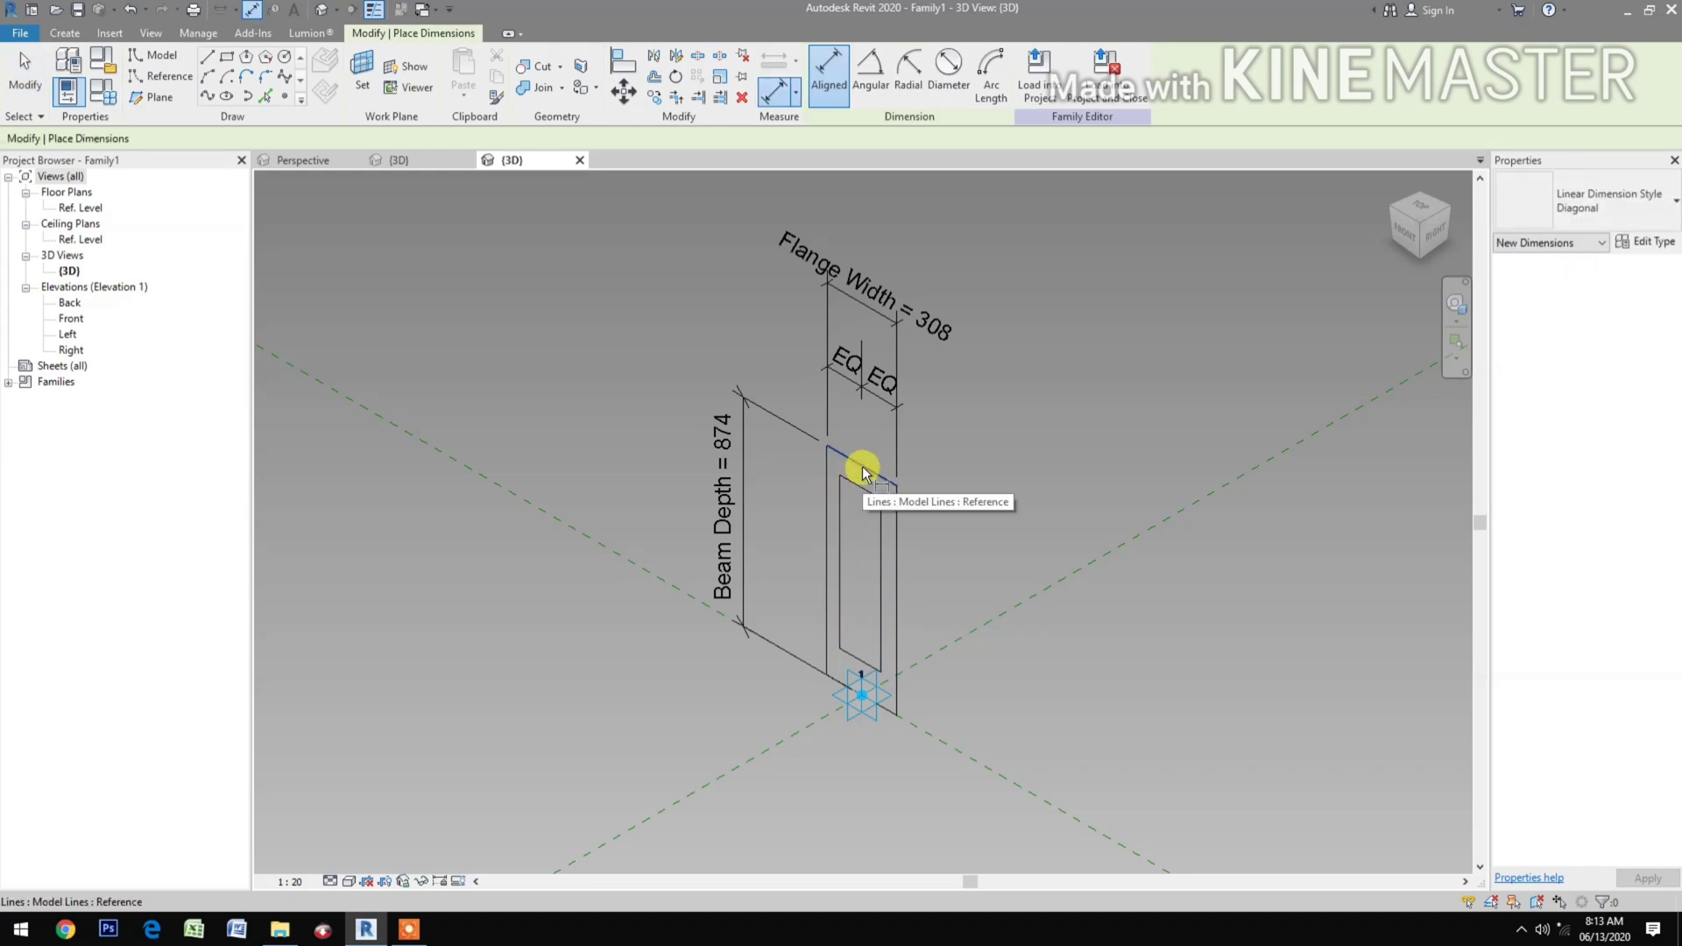
# Dimension the top flange at 84 and label it with a new type parameter, Flange Thickness.
pyautogui.click(861, 491)
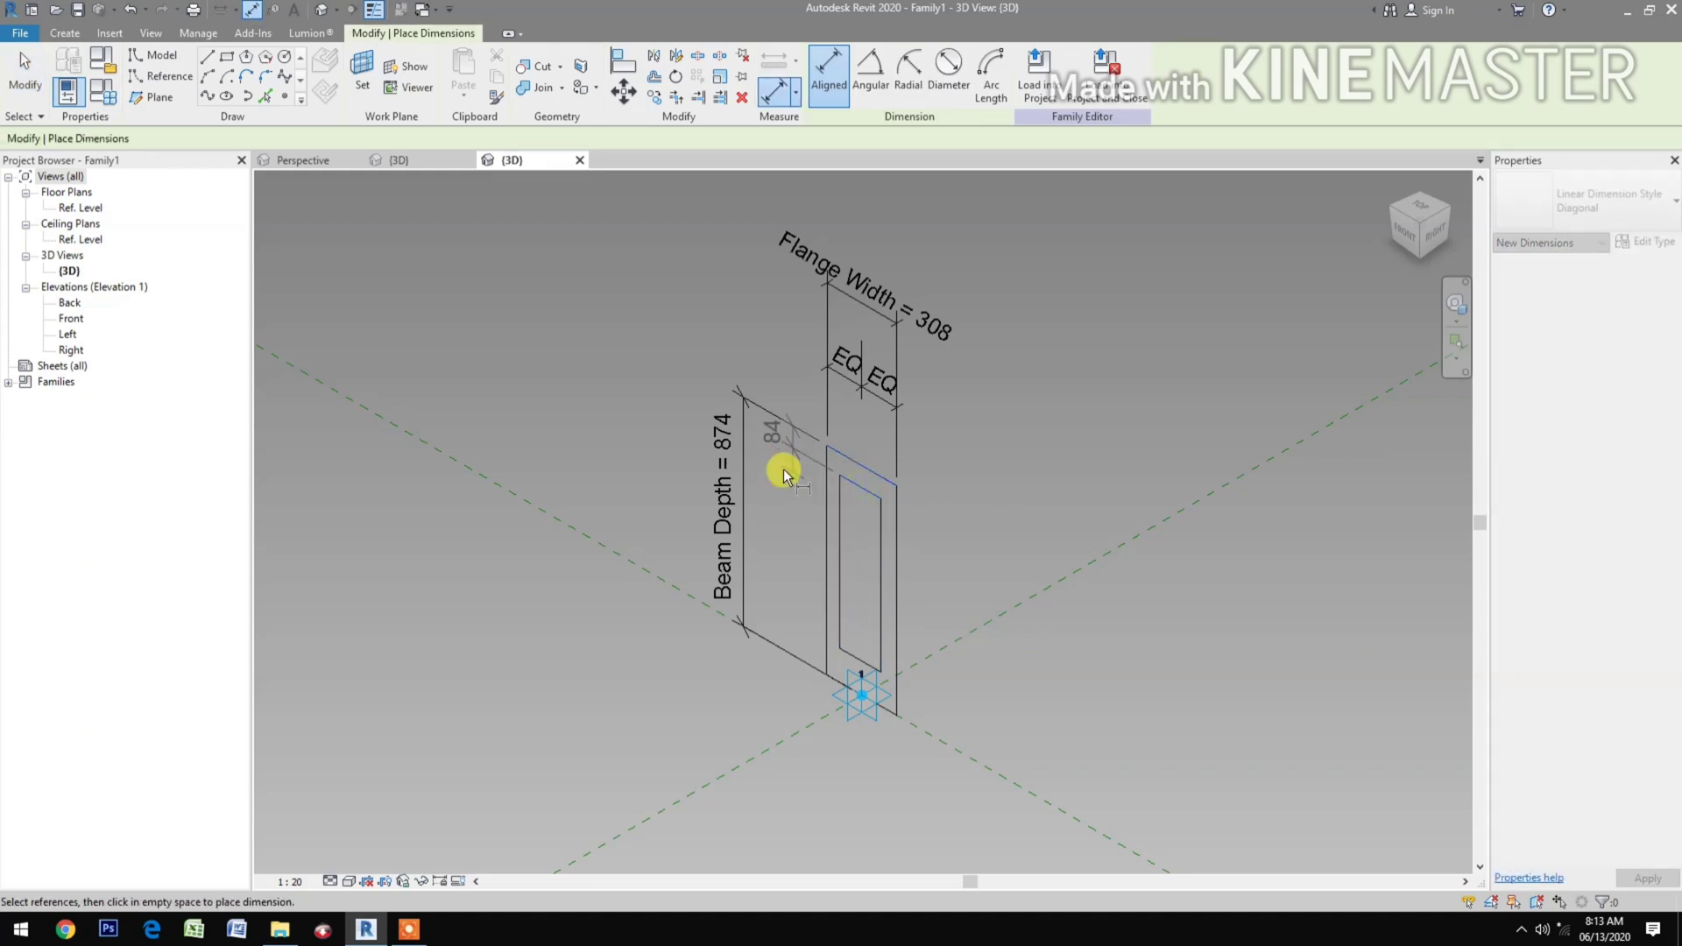
pyautogui.click(779, 466)
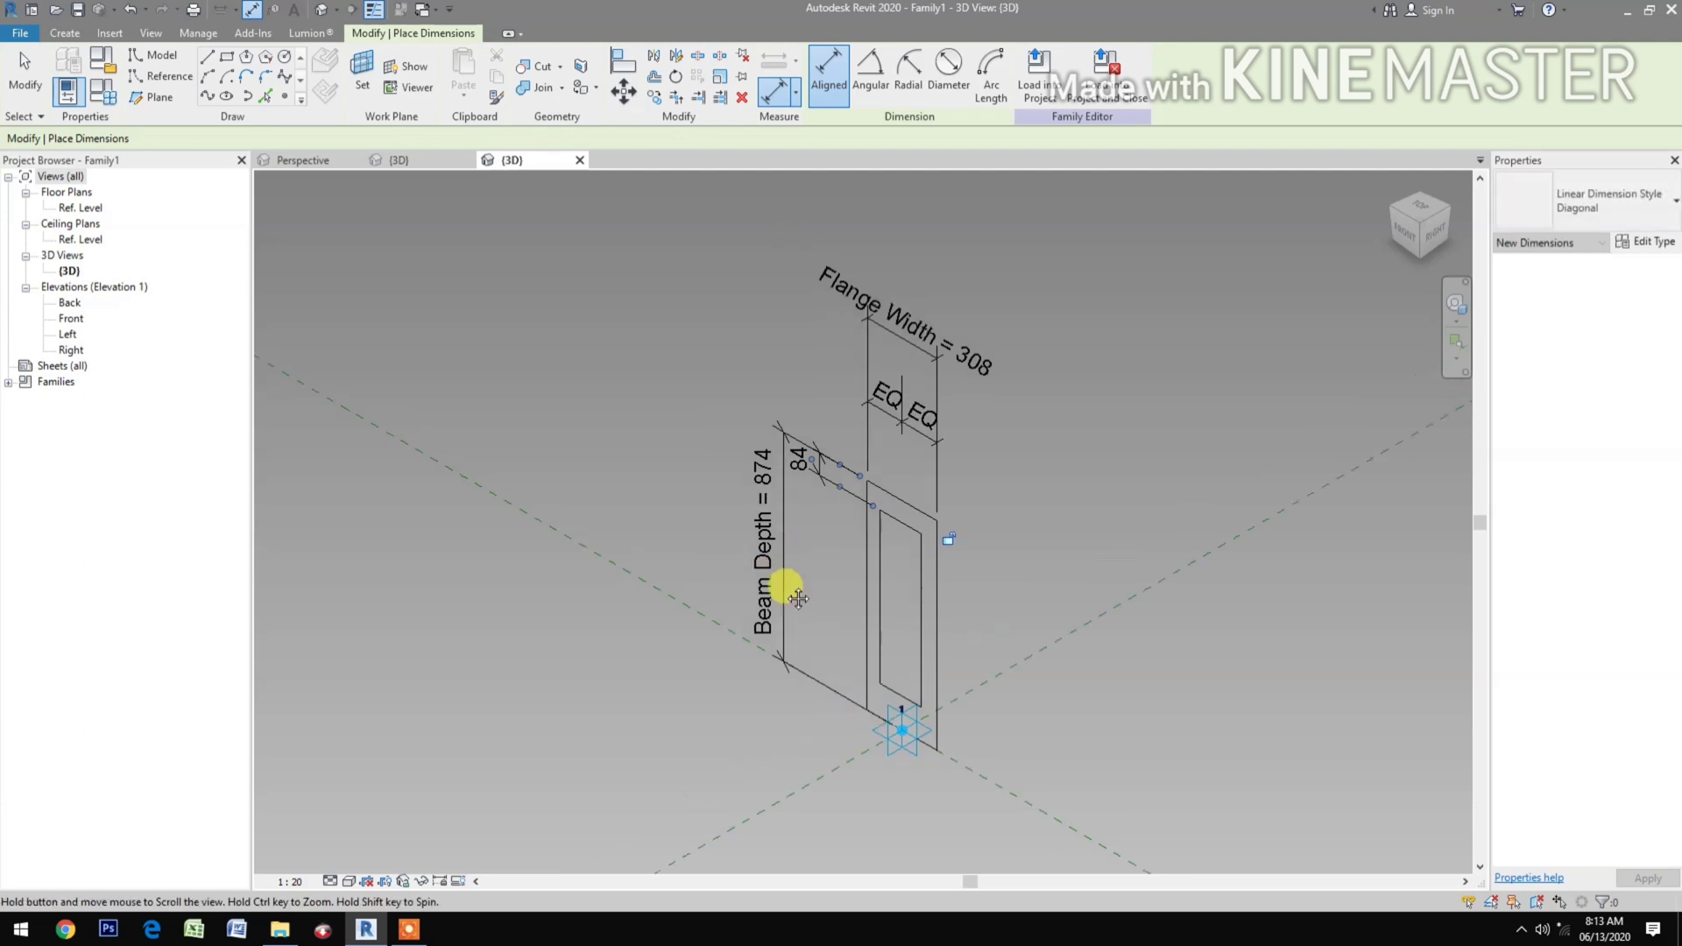
pyautogui.press('Escape')
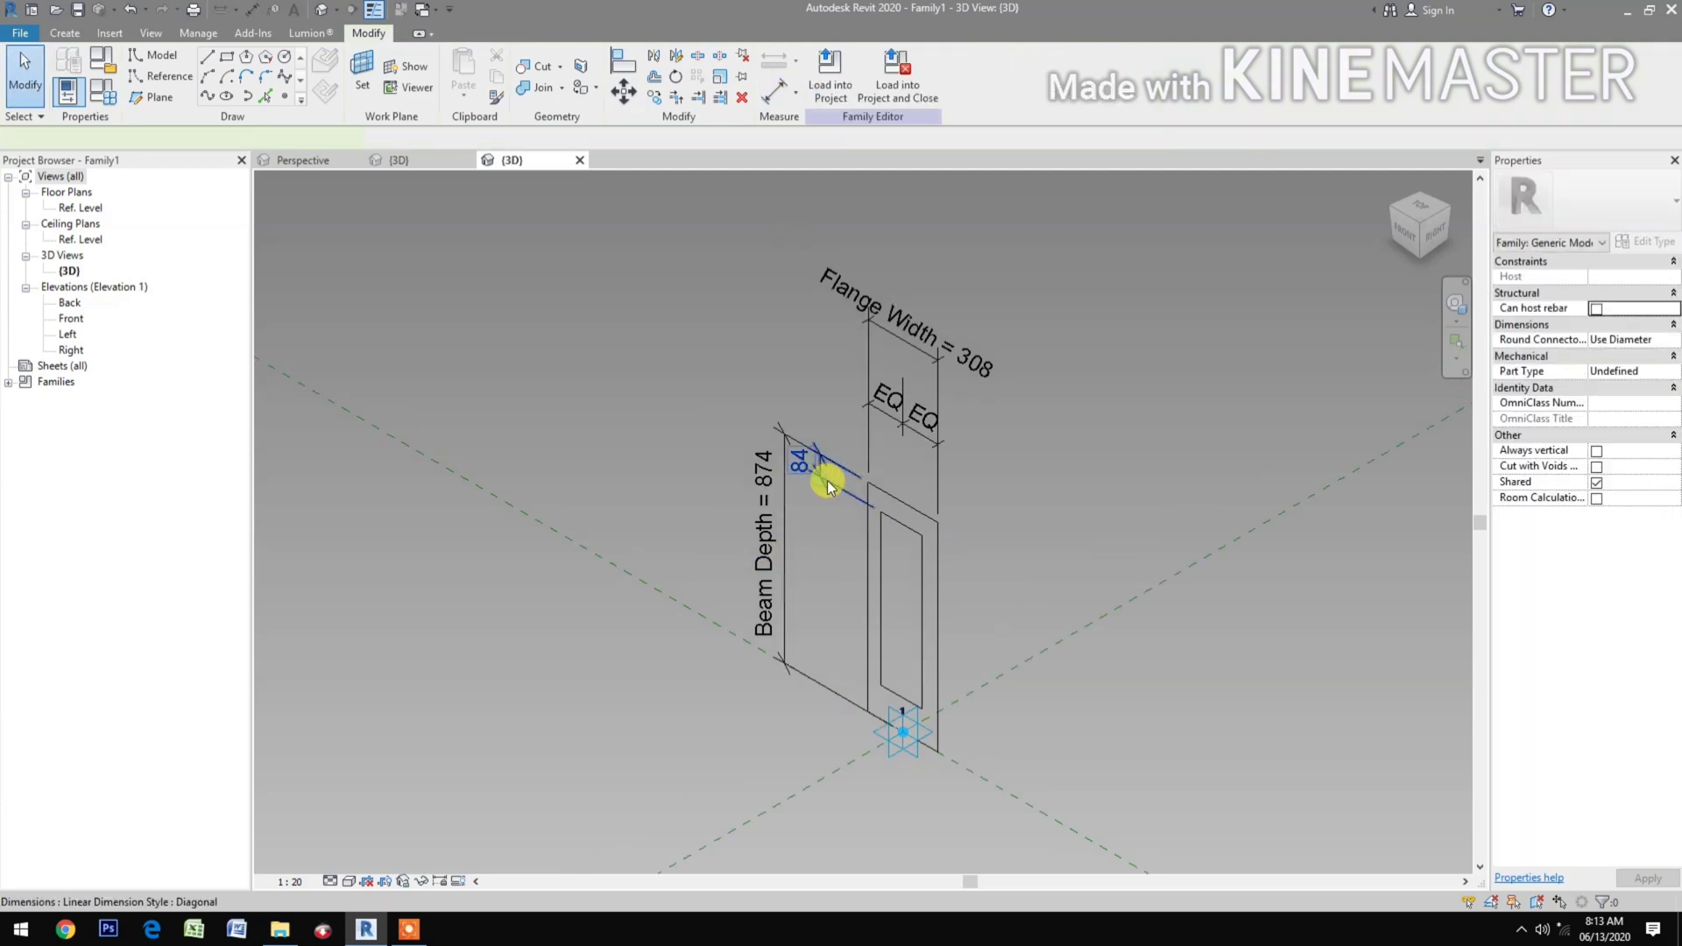
pyautogui.click(826, 480)
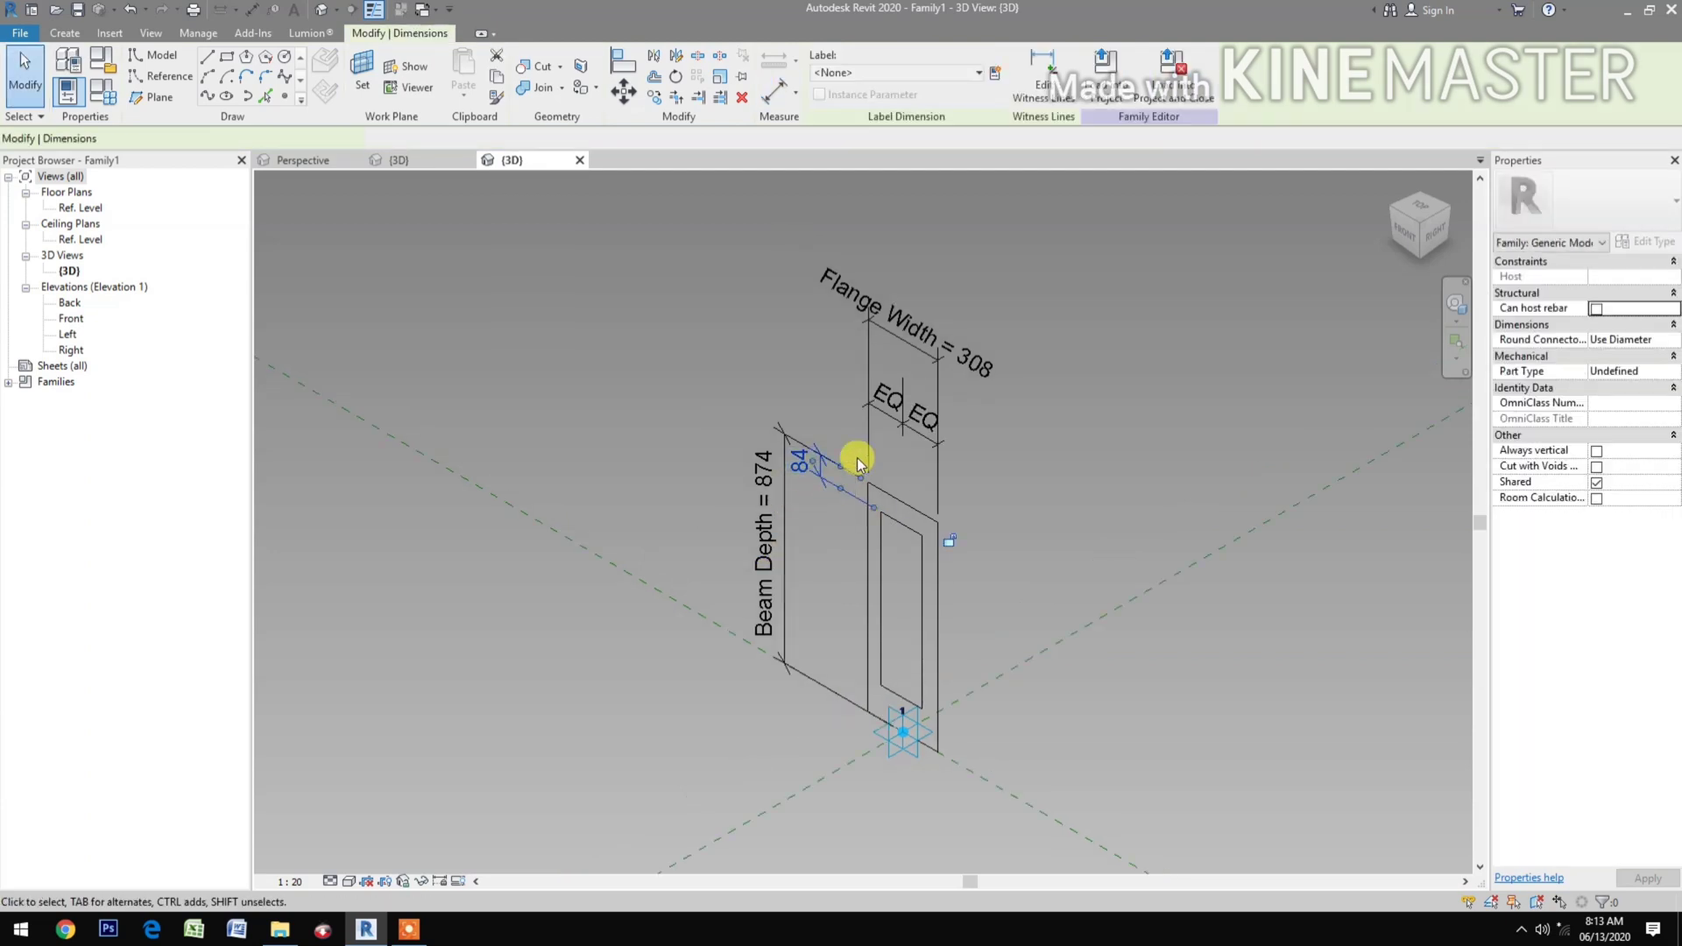
pyautogui.click(994, 74)
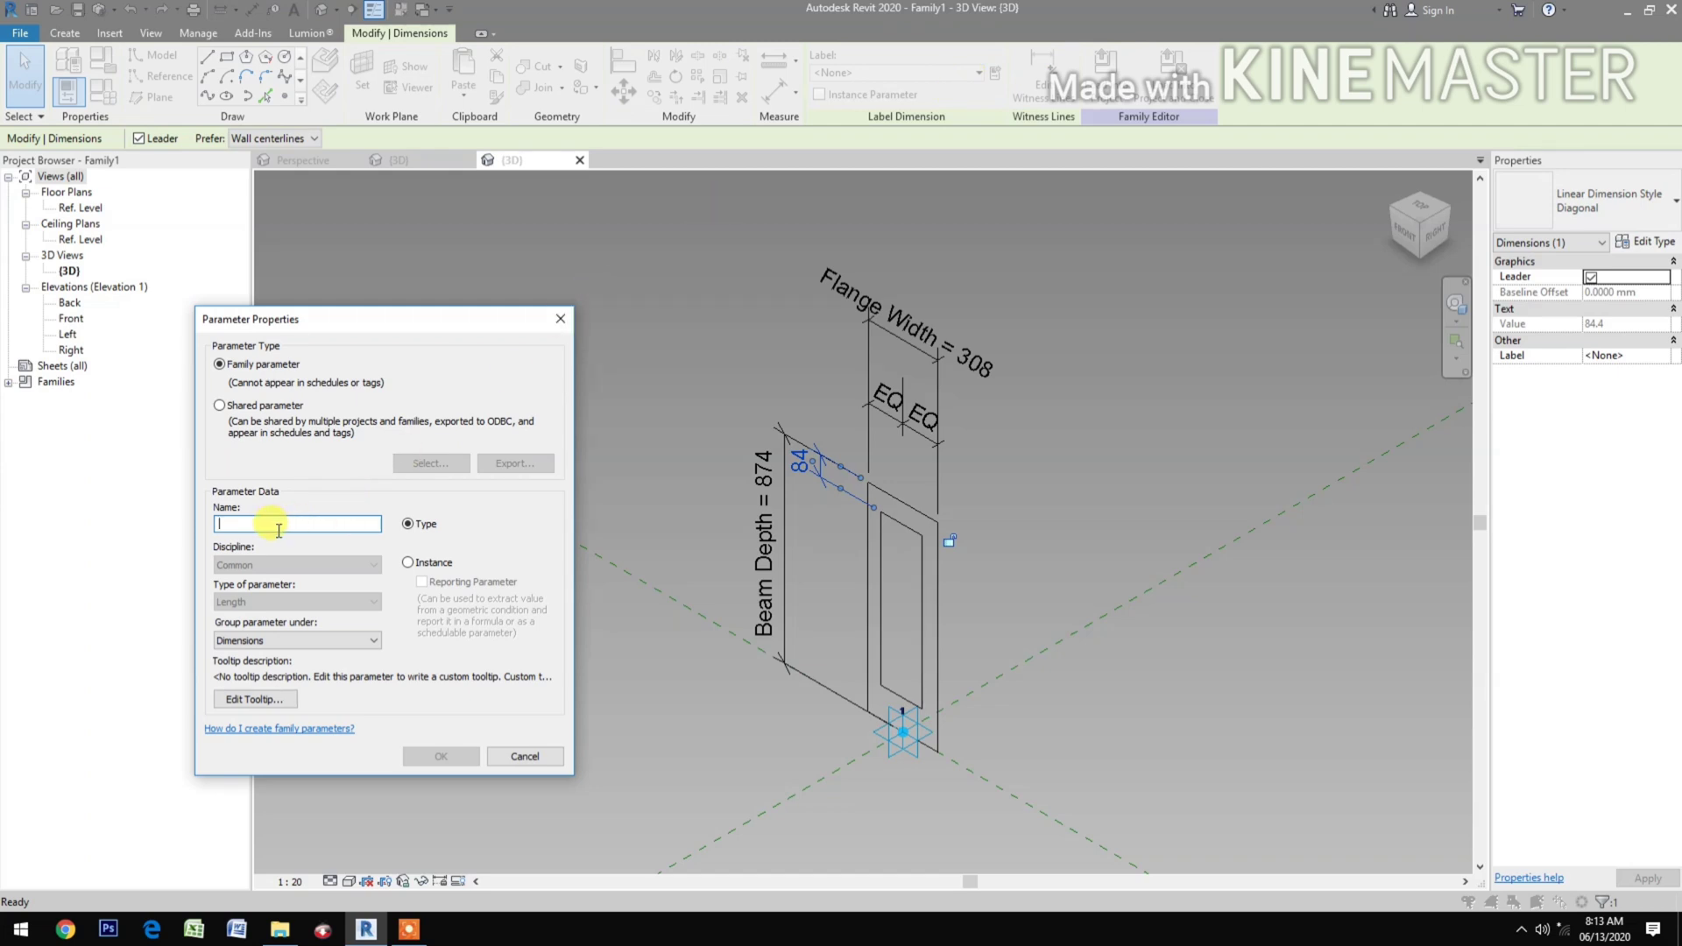
pyautogui.write('Fla')
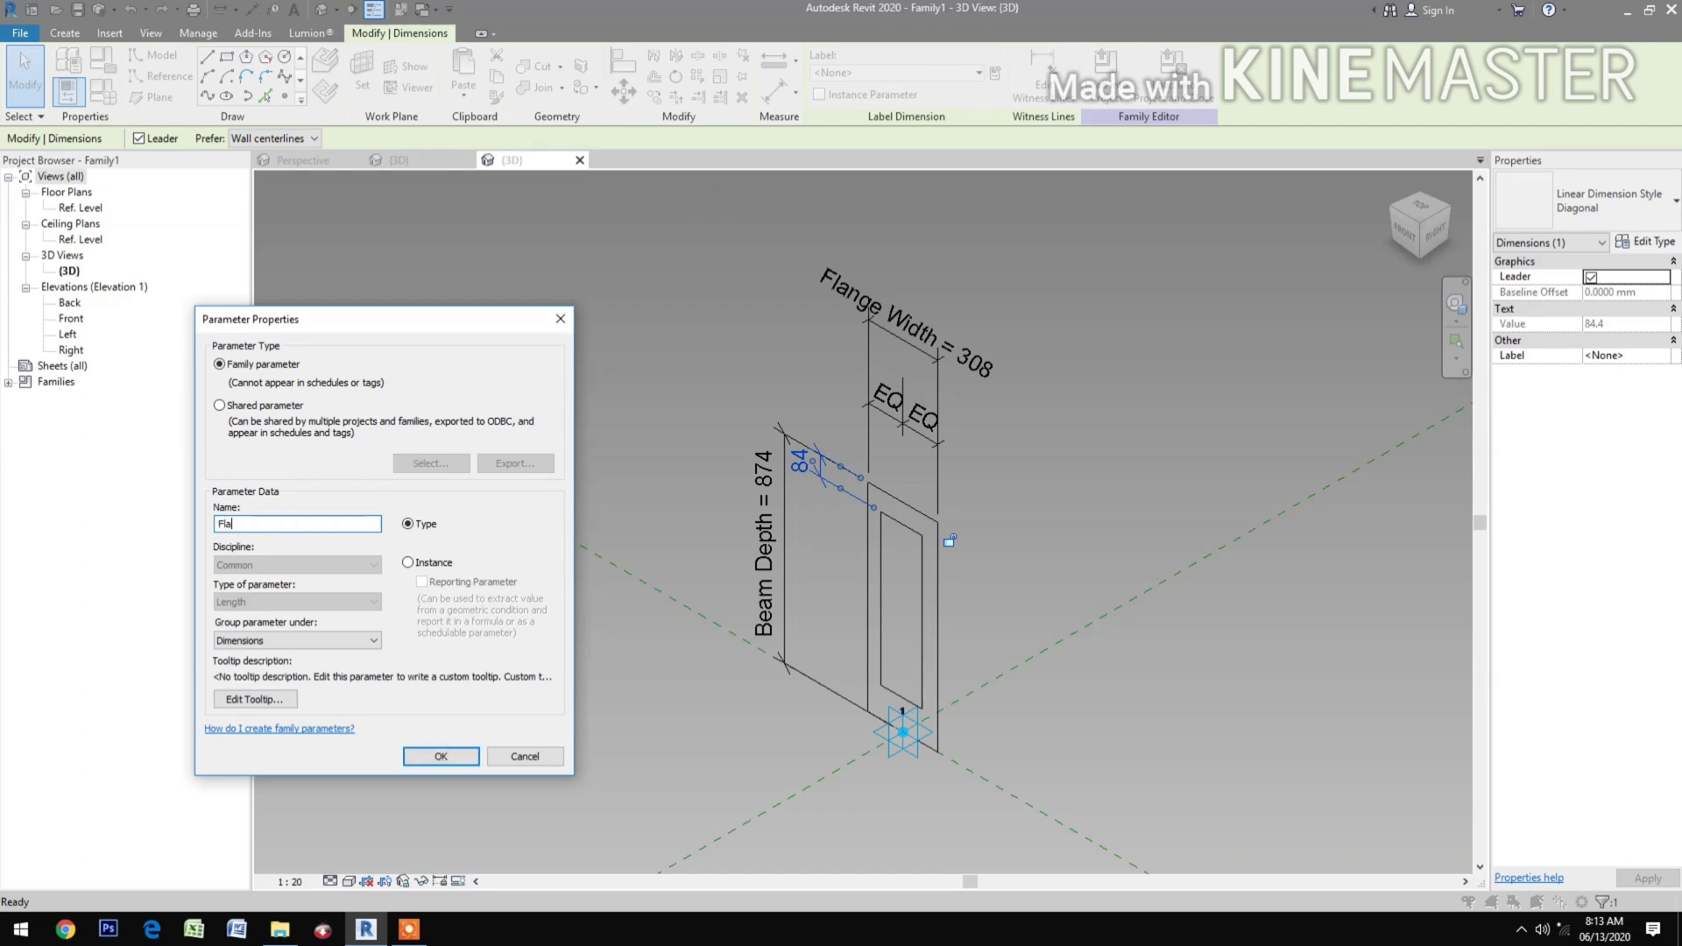
pyautogui.write('nge Thickness')
pyautogui.click(268, 525)
pyautogui.click(441, 757)
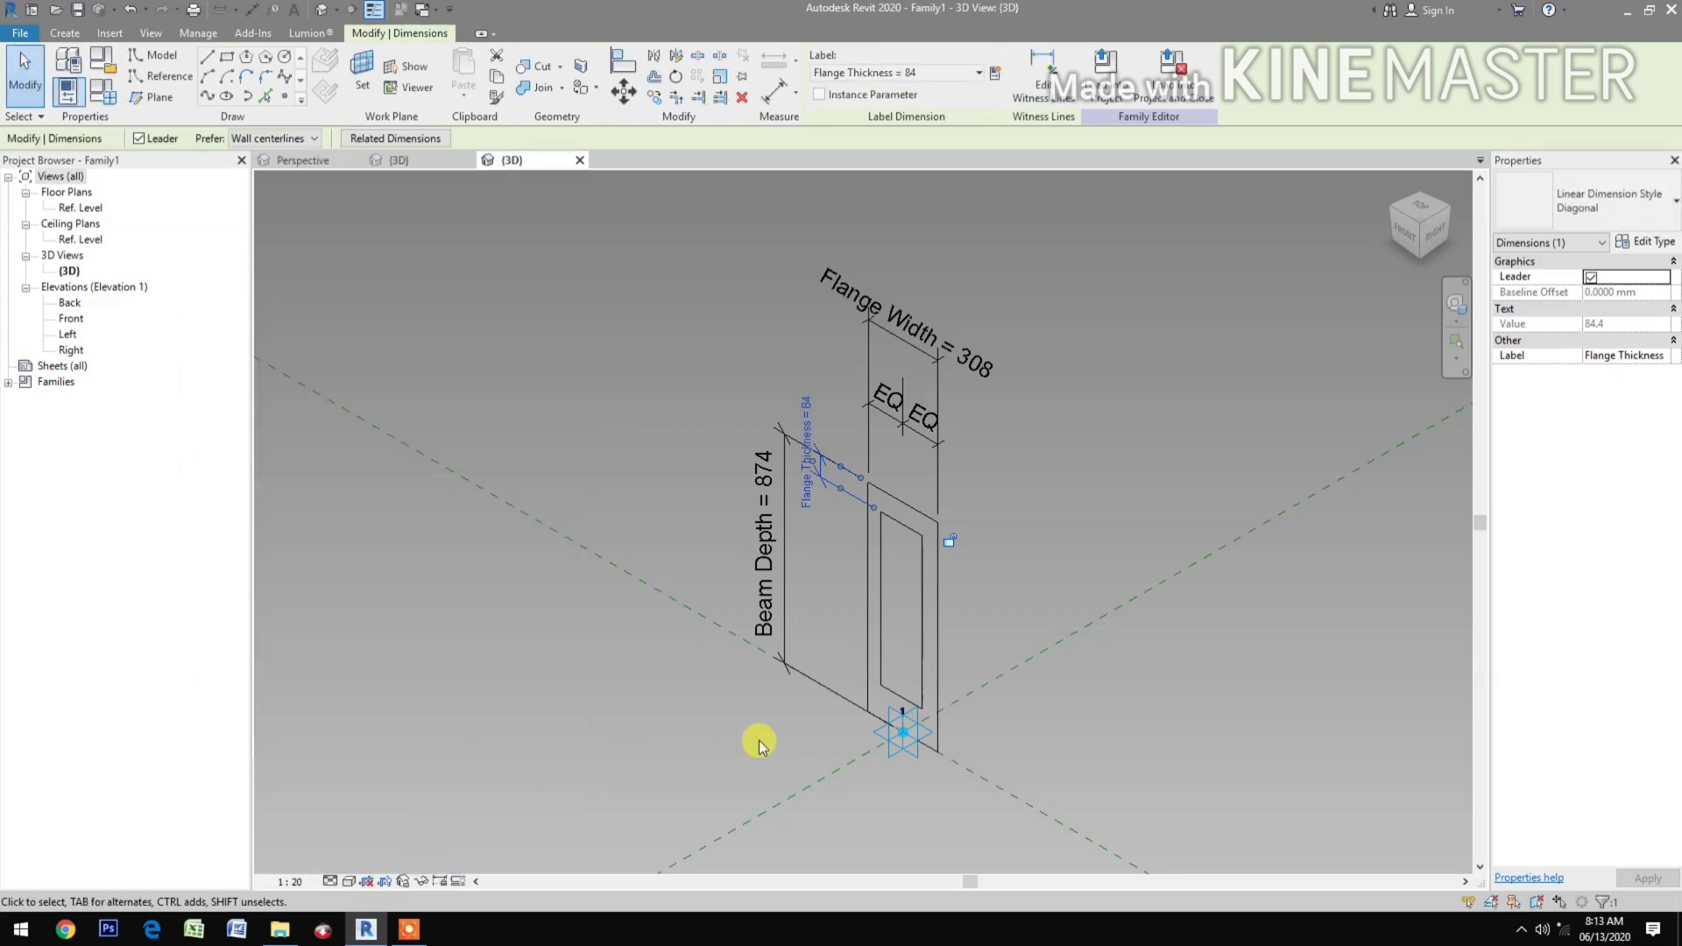
# Dimension the bottom flange and assign it the Flange Thickness label so it reads 84.
pyautogui.click(732, 738)
pyautogui.press('i')
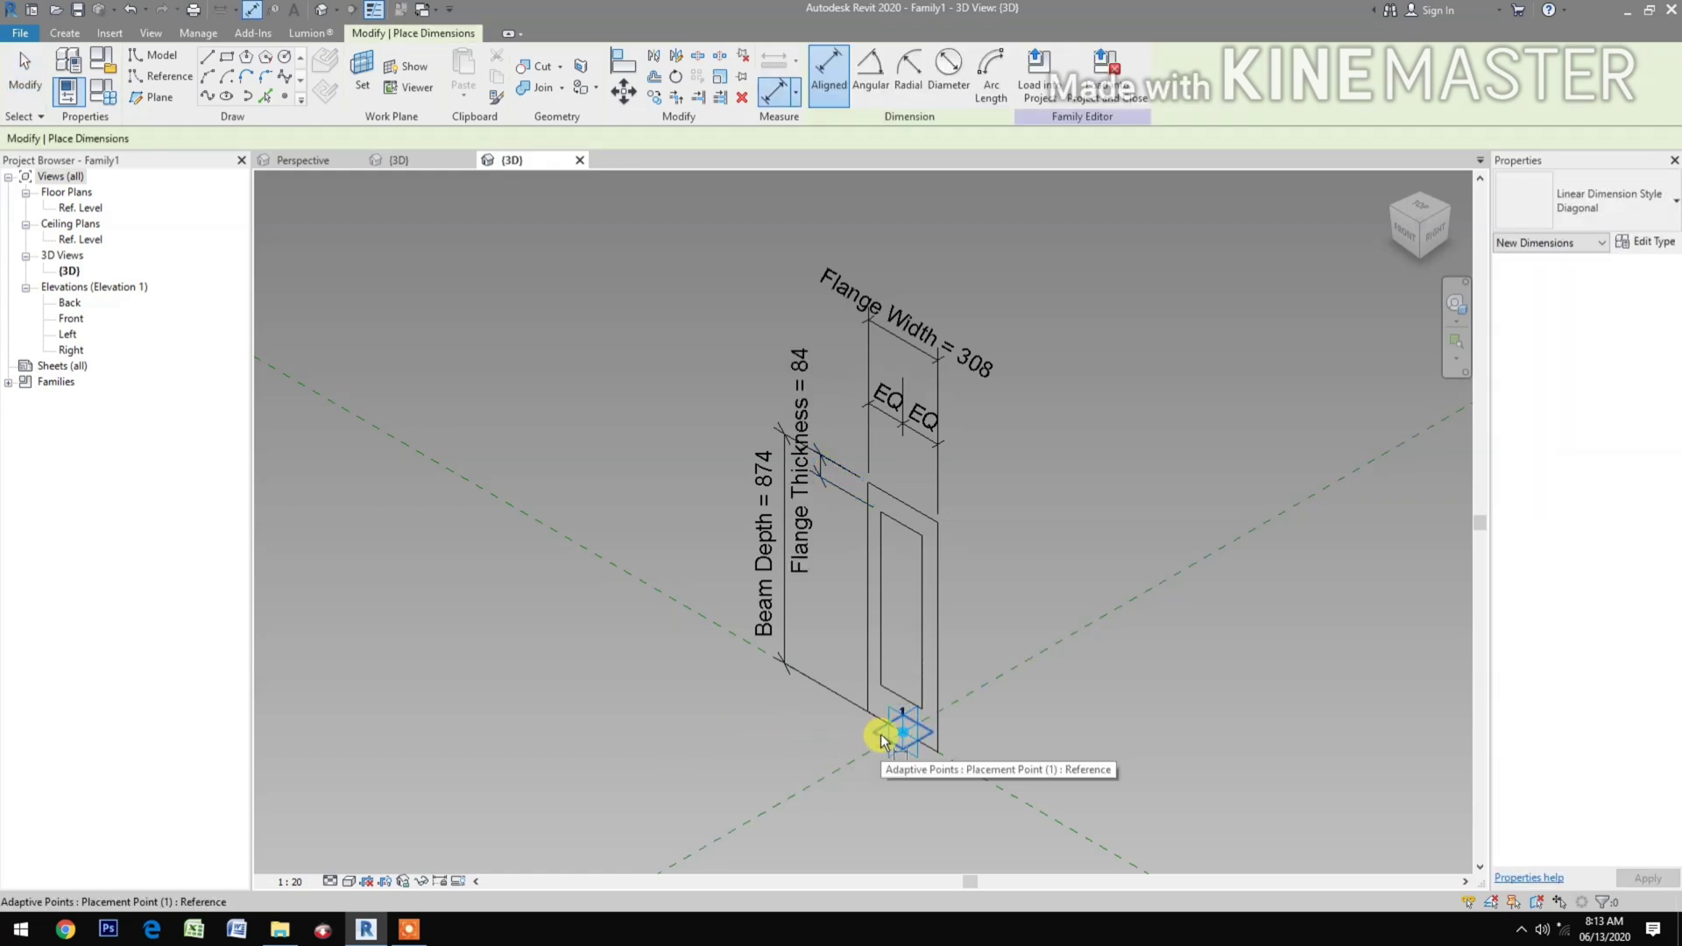
pyautogui.click(880, 734)
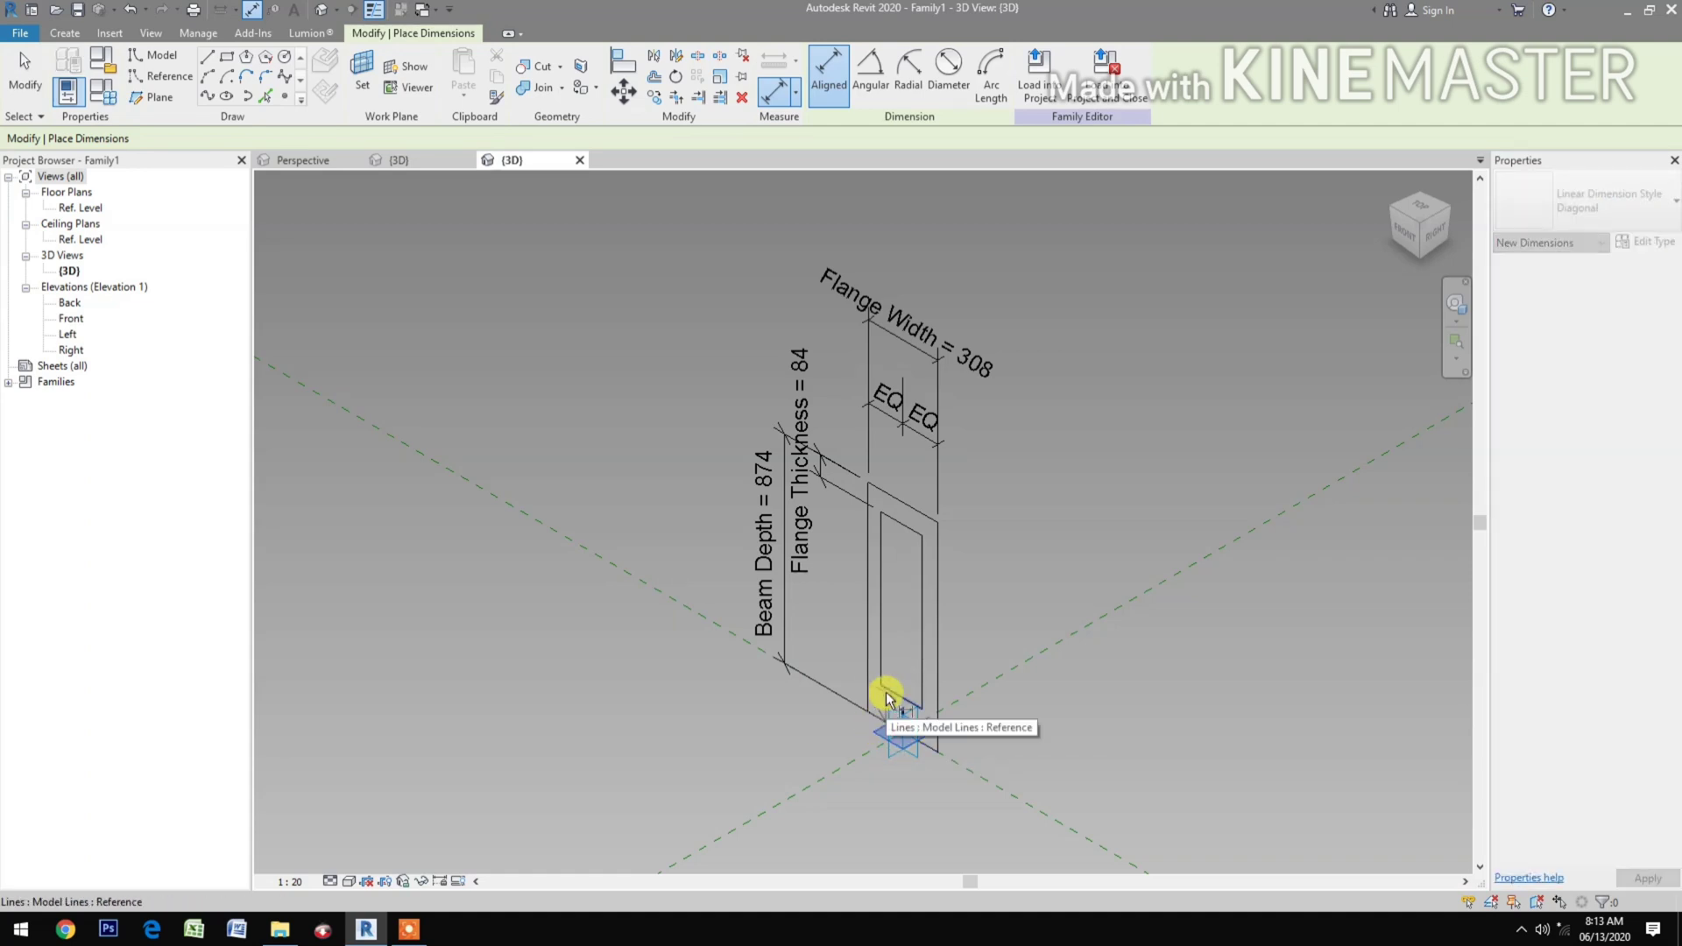
pyautogui.click(888, 698)
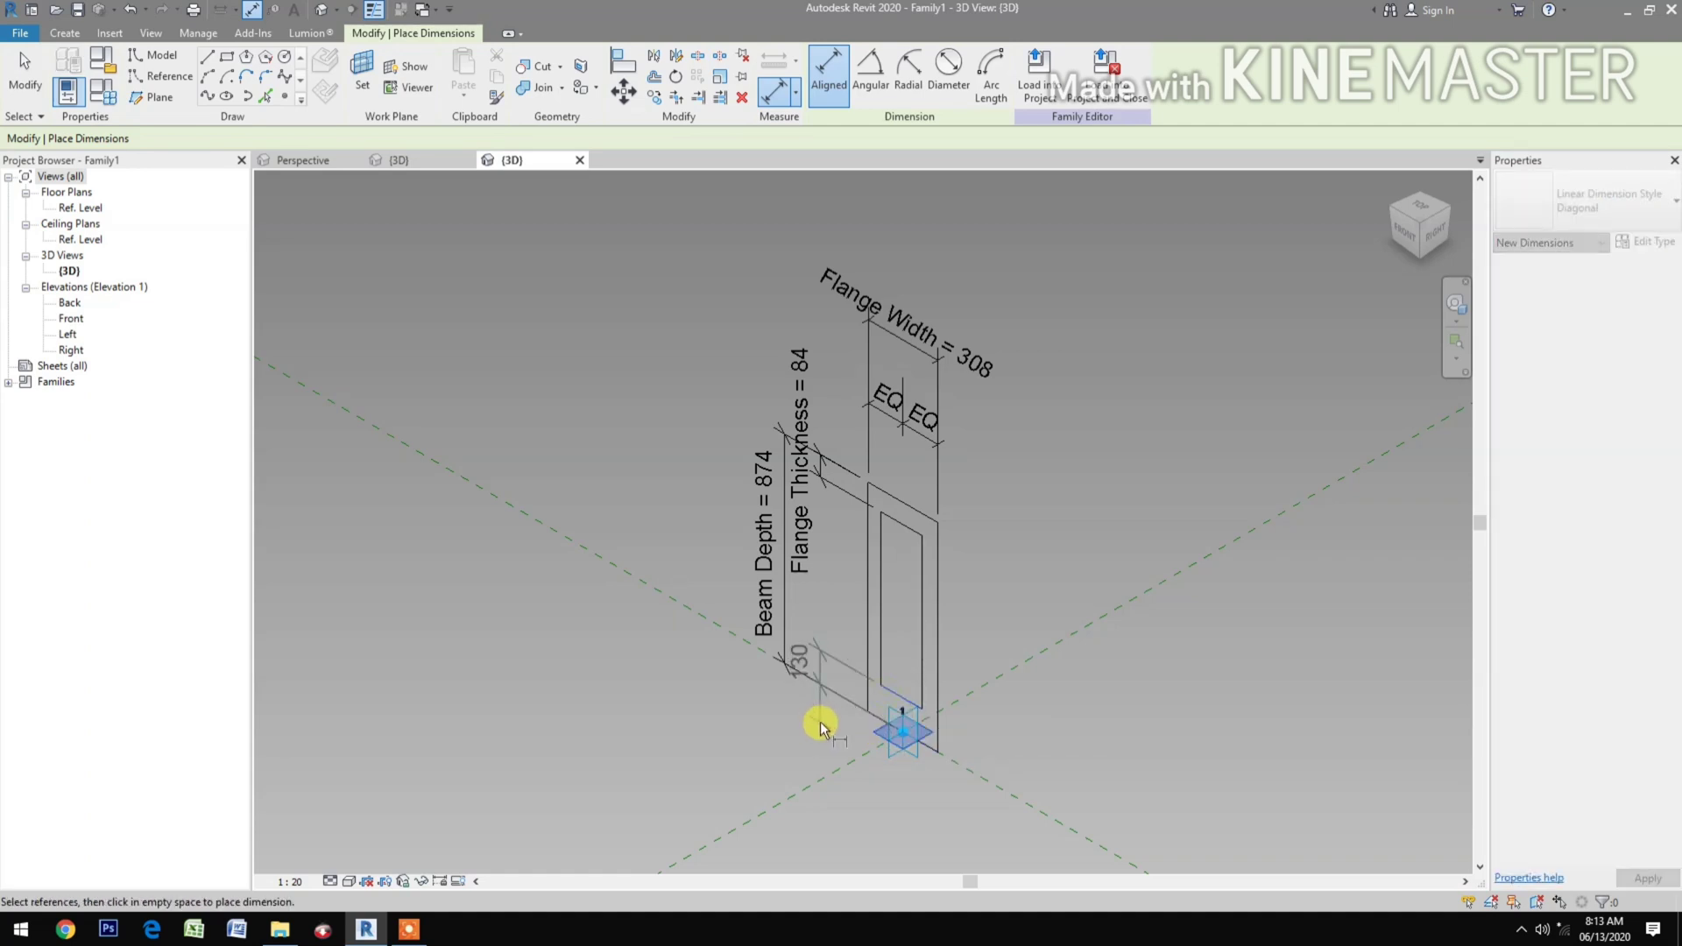
pyautogui.click(809, 718)
pyautogui.press('Escape')
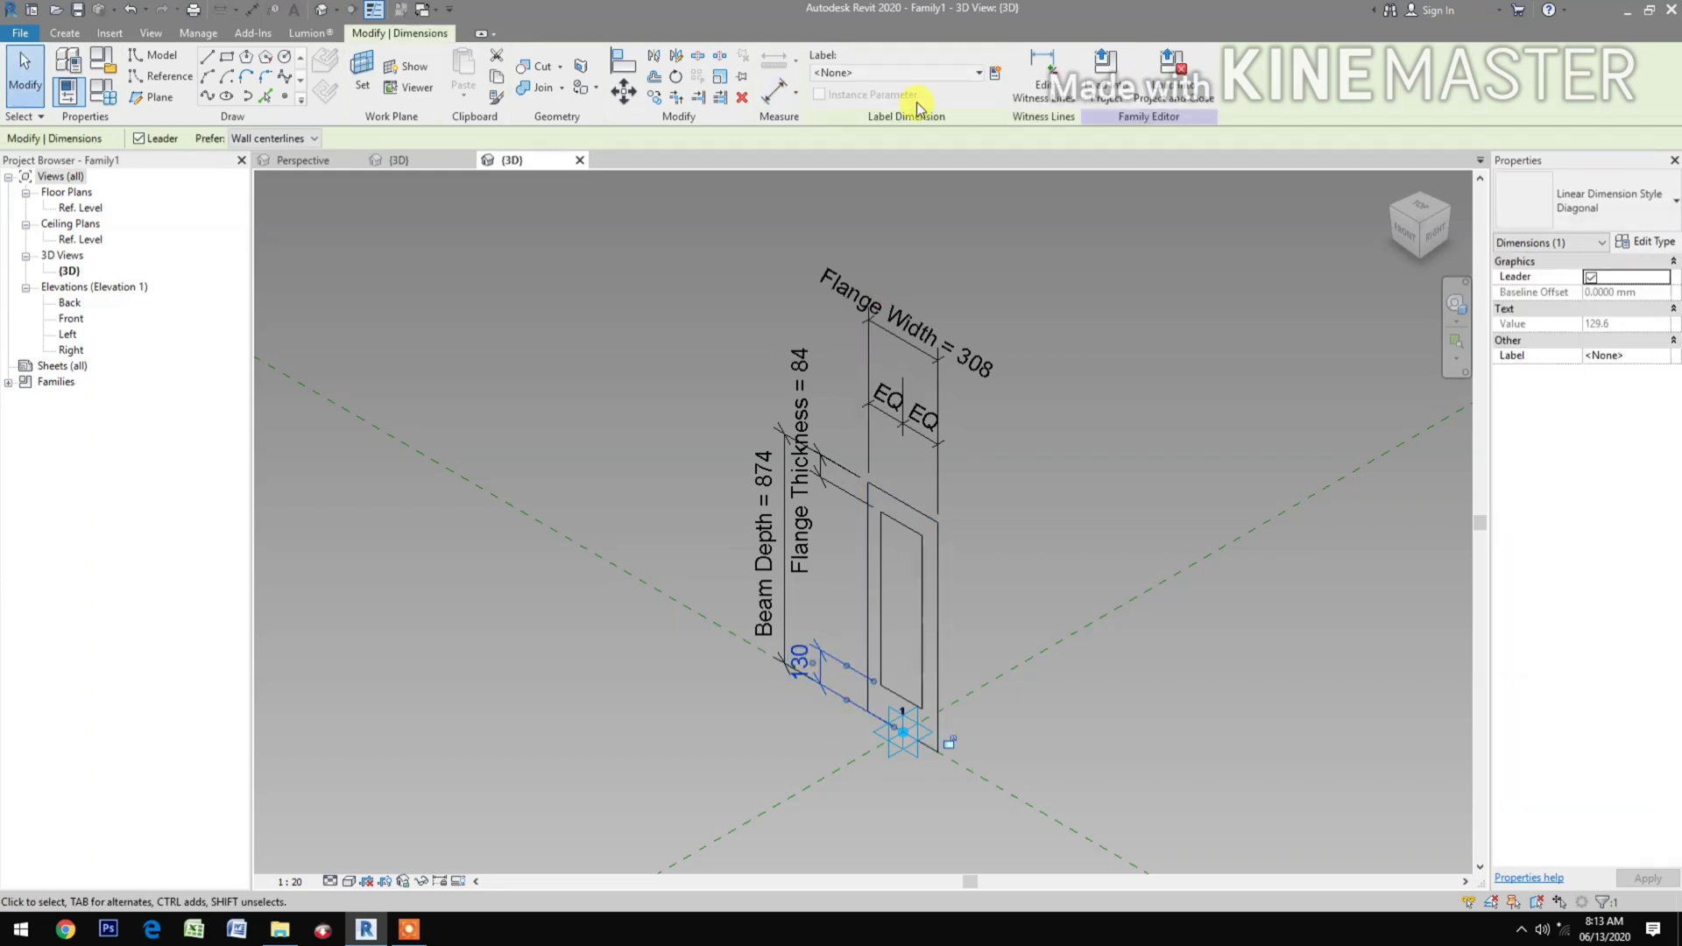
pyautogui.click(915, 72)
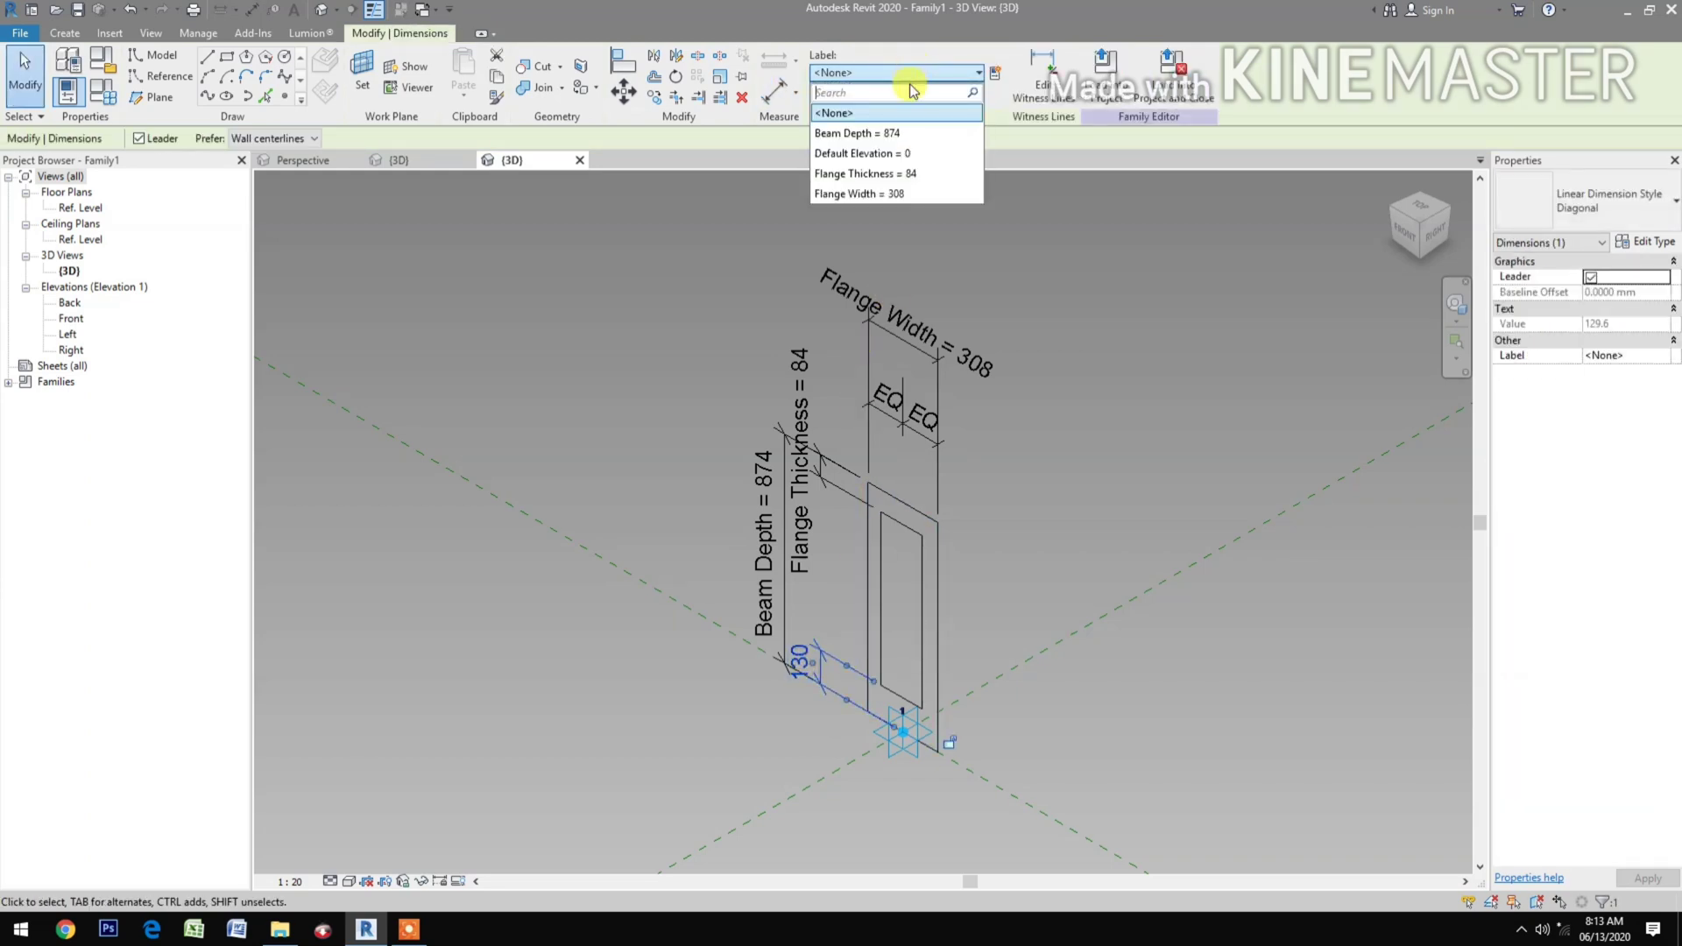
pyautogui.press('Return')
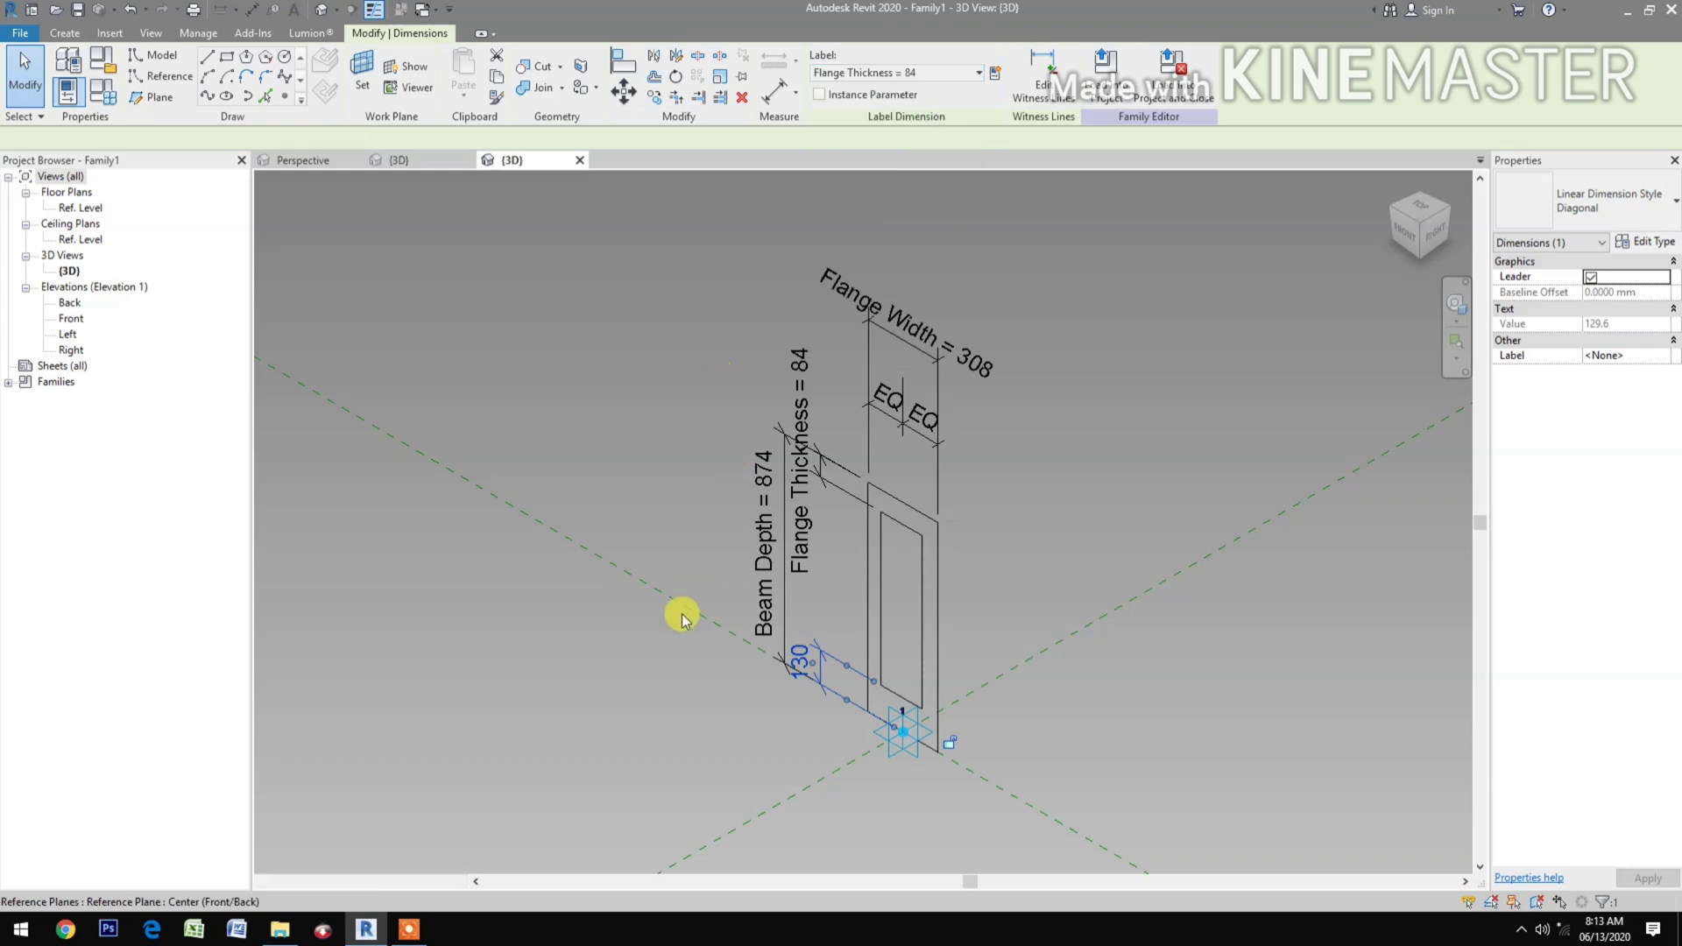
# Start an aligned dimension from an inner web line.
pyautogui.click(629, 694)
pyautogui.moveTo(629, 694); pyautogui.dragTo(581, 676, button='middle')
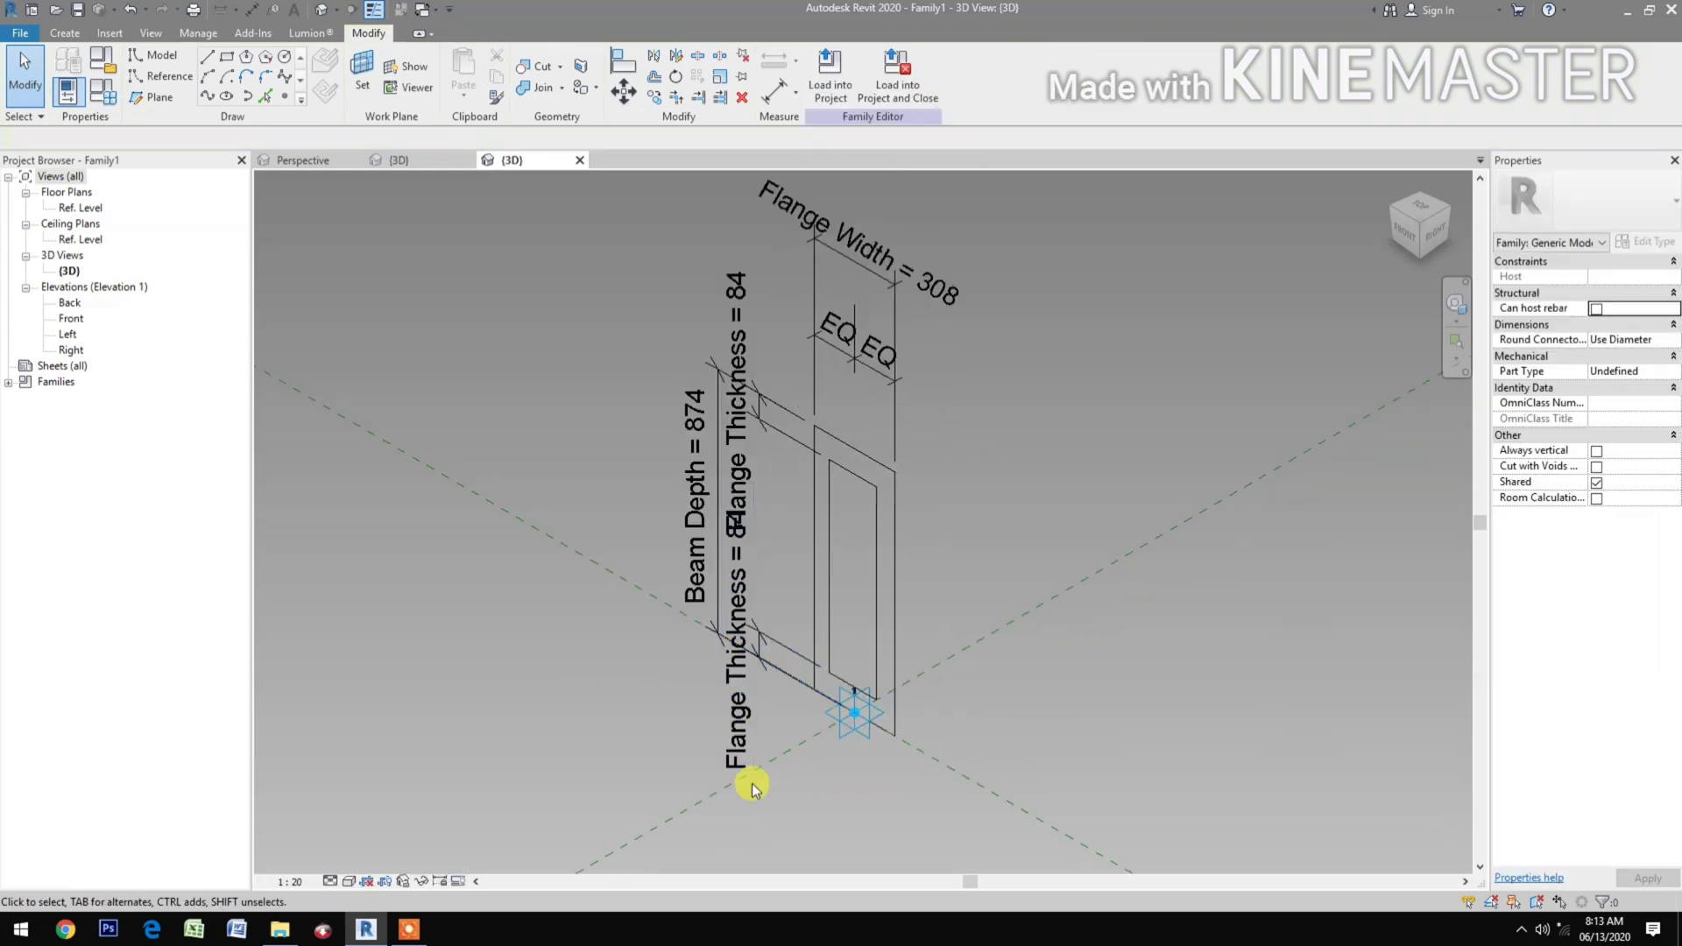
pyautogui.scroll(2, 807, 788)
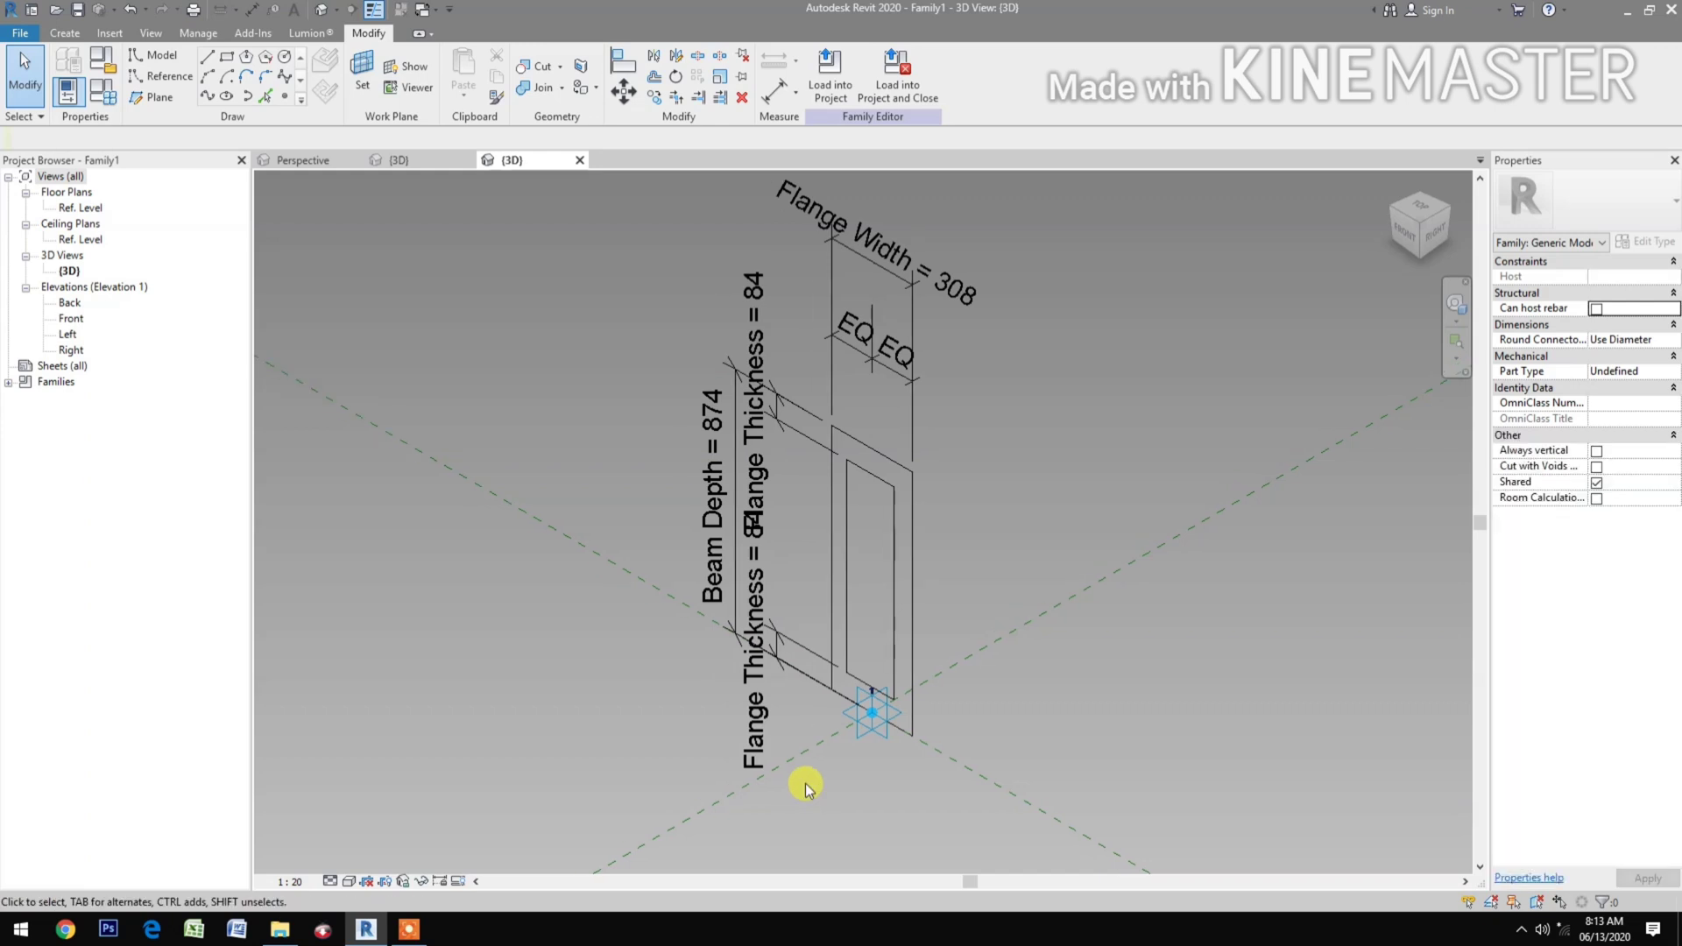
pyautogui.press('d')
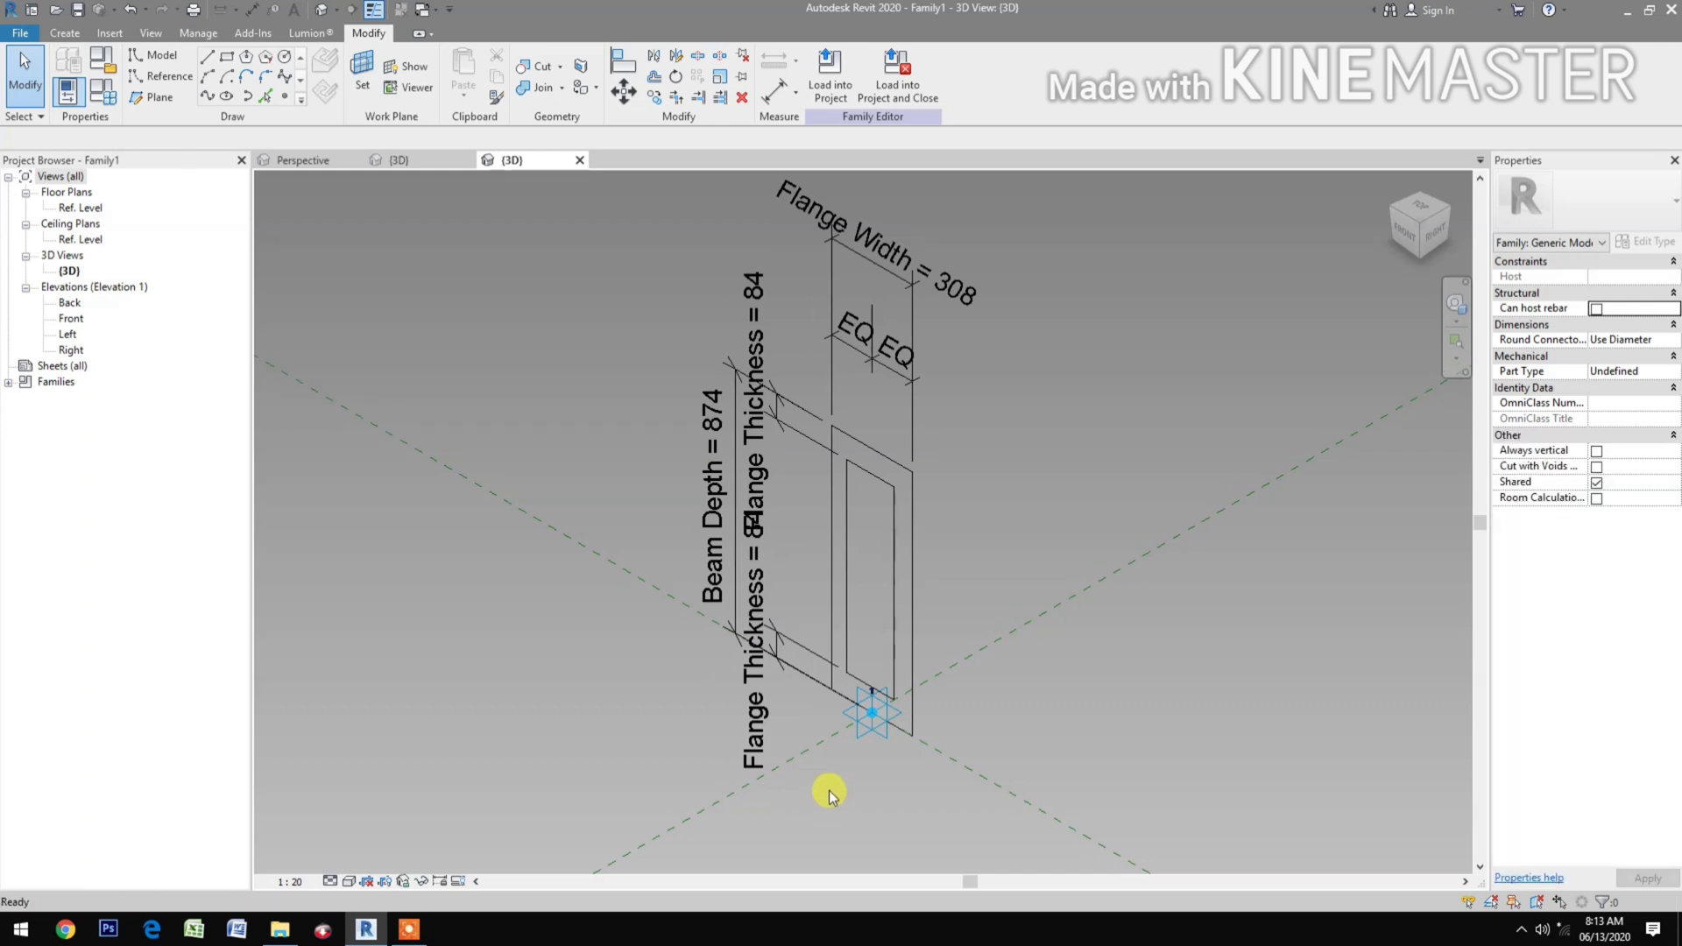
pyautogui.press('i')
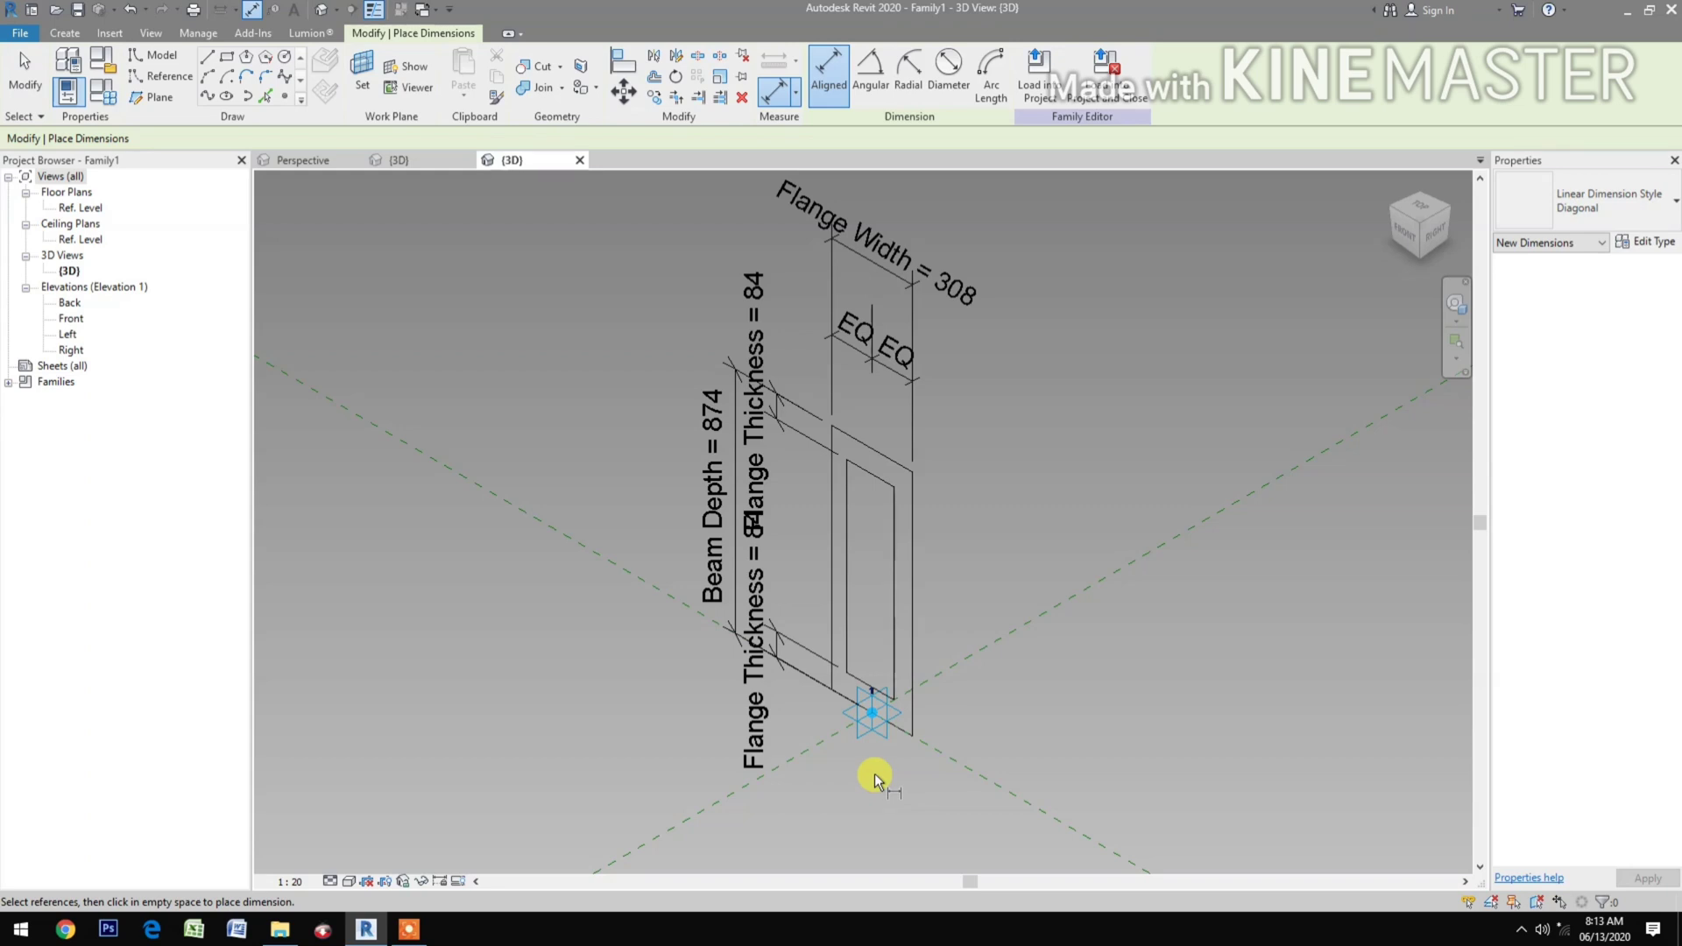
pyautogui.click(893, 654)
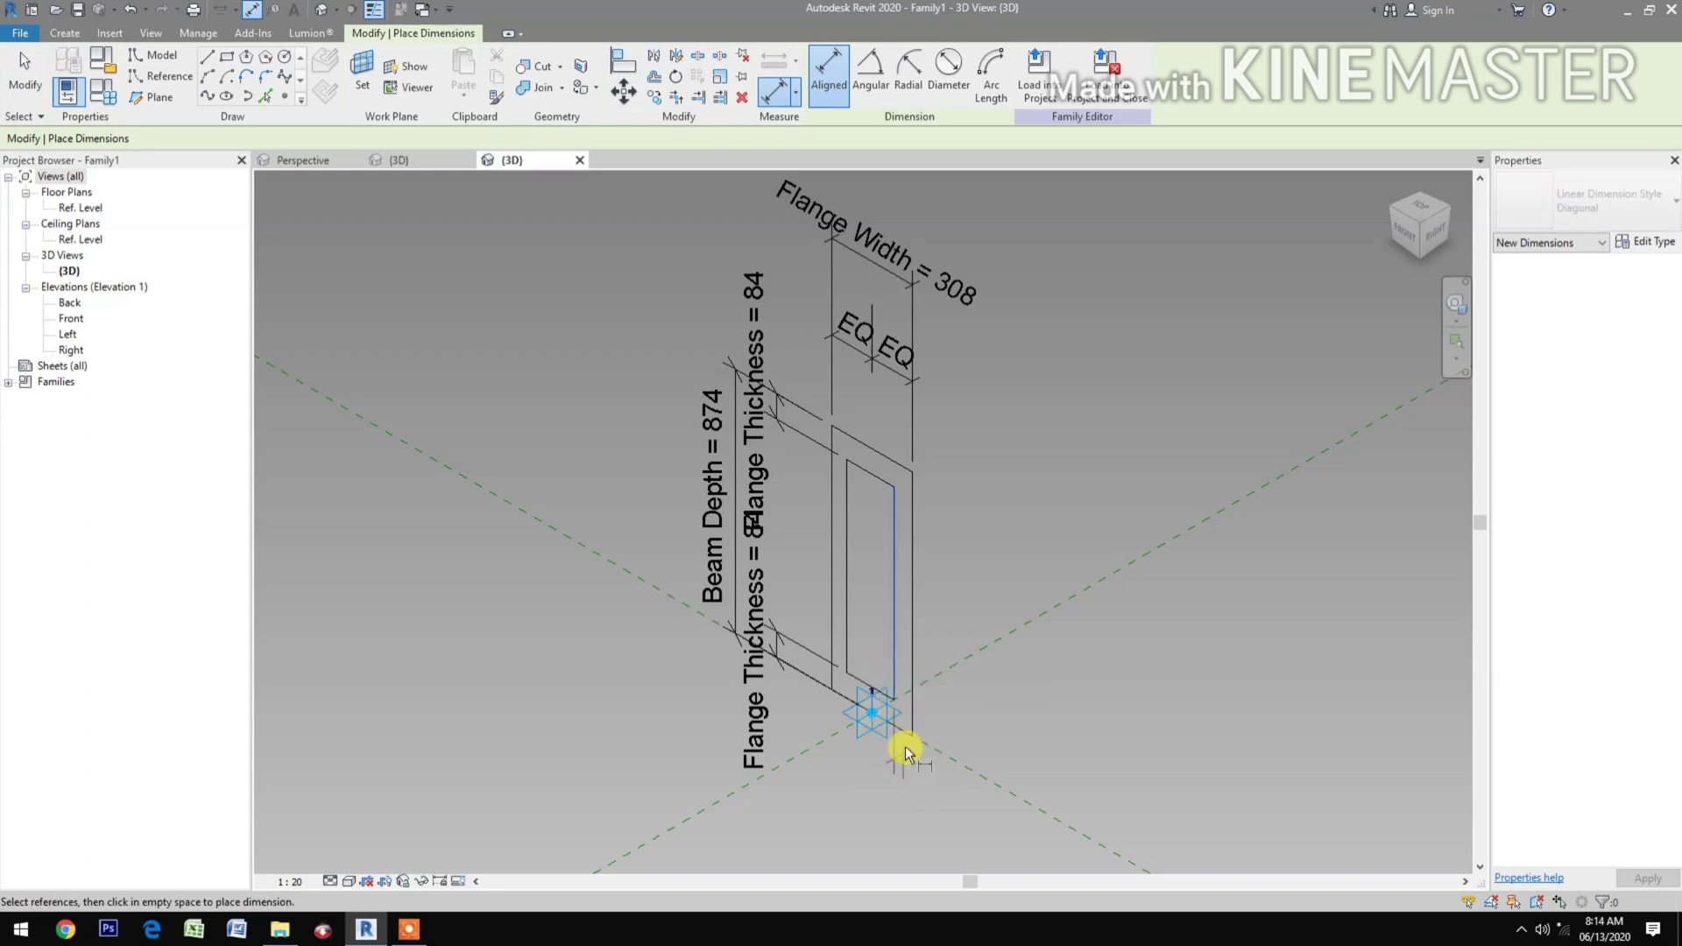
pyautogui.moveTo(927, 672); pyautogui.dragTo(812, 686, button='middle')
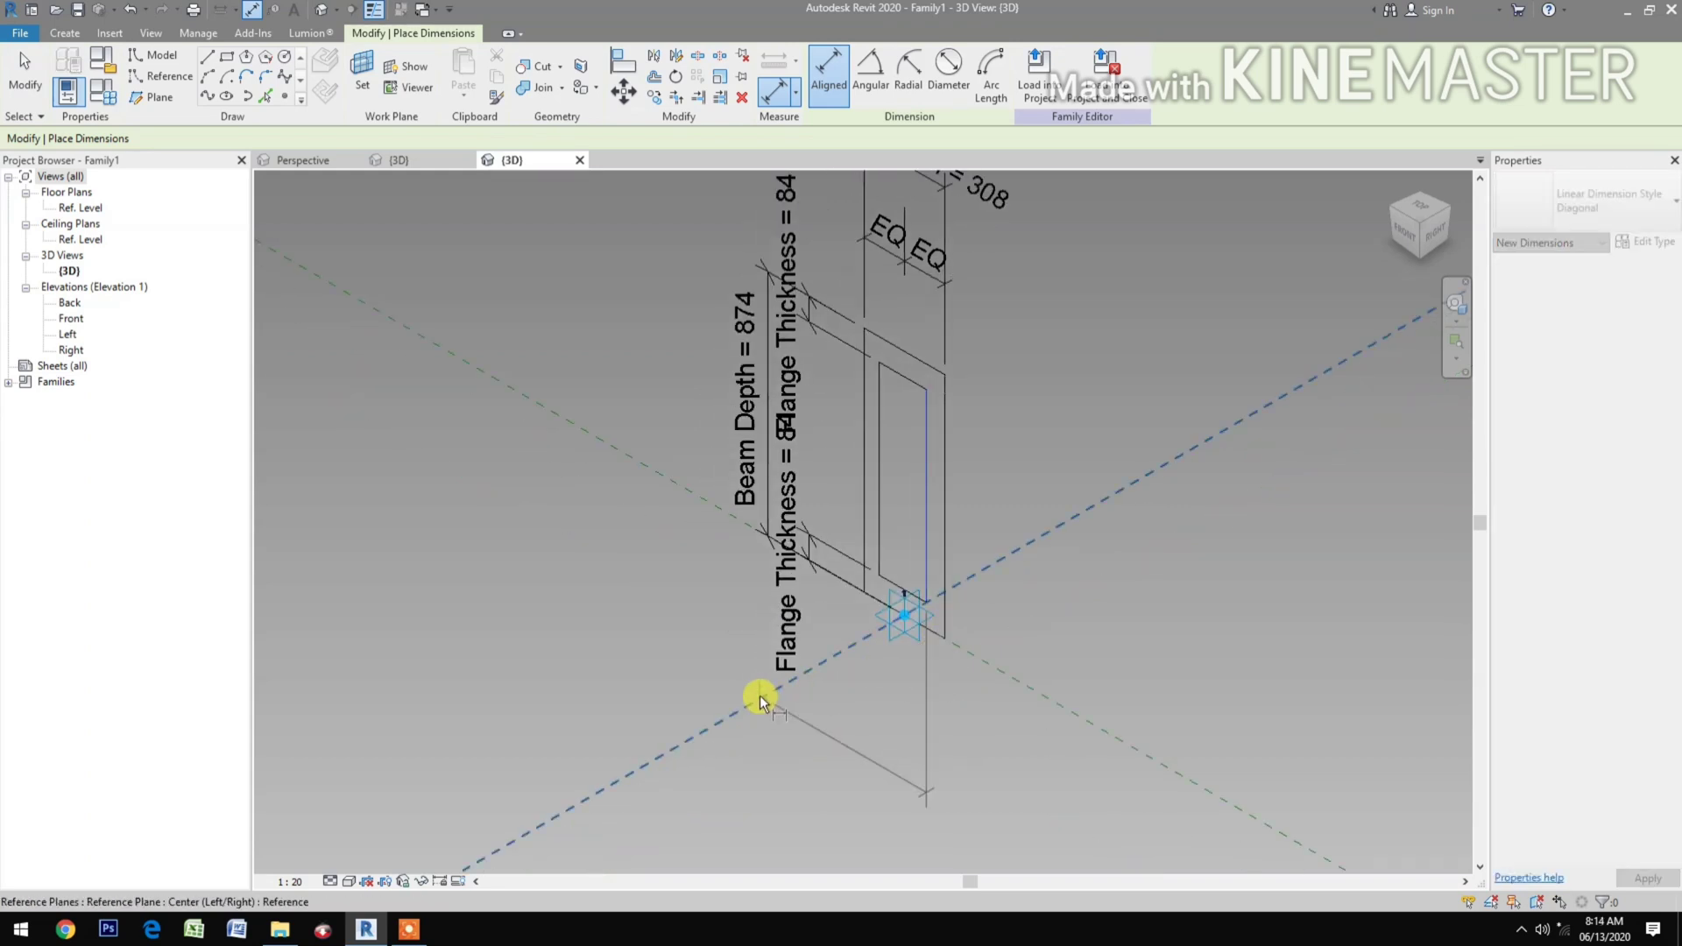
# Finish the web dimension across the centre plane and set it to EQ.
pyautogui.click(886, 508)
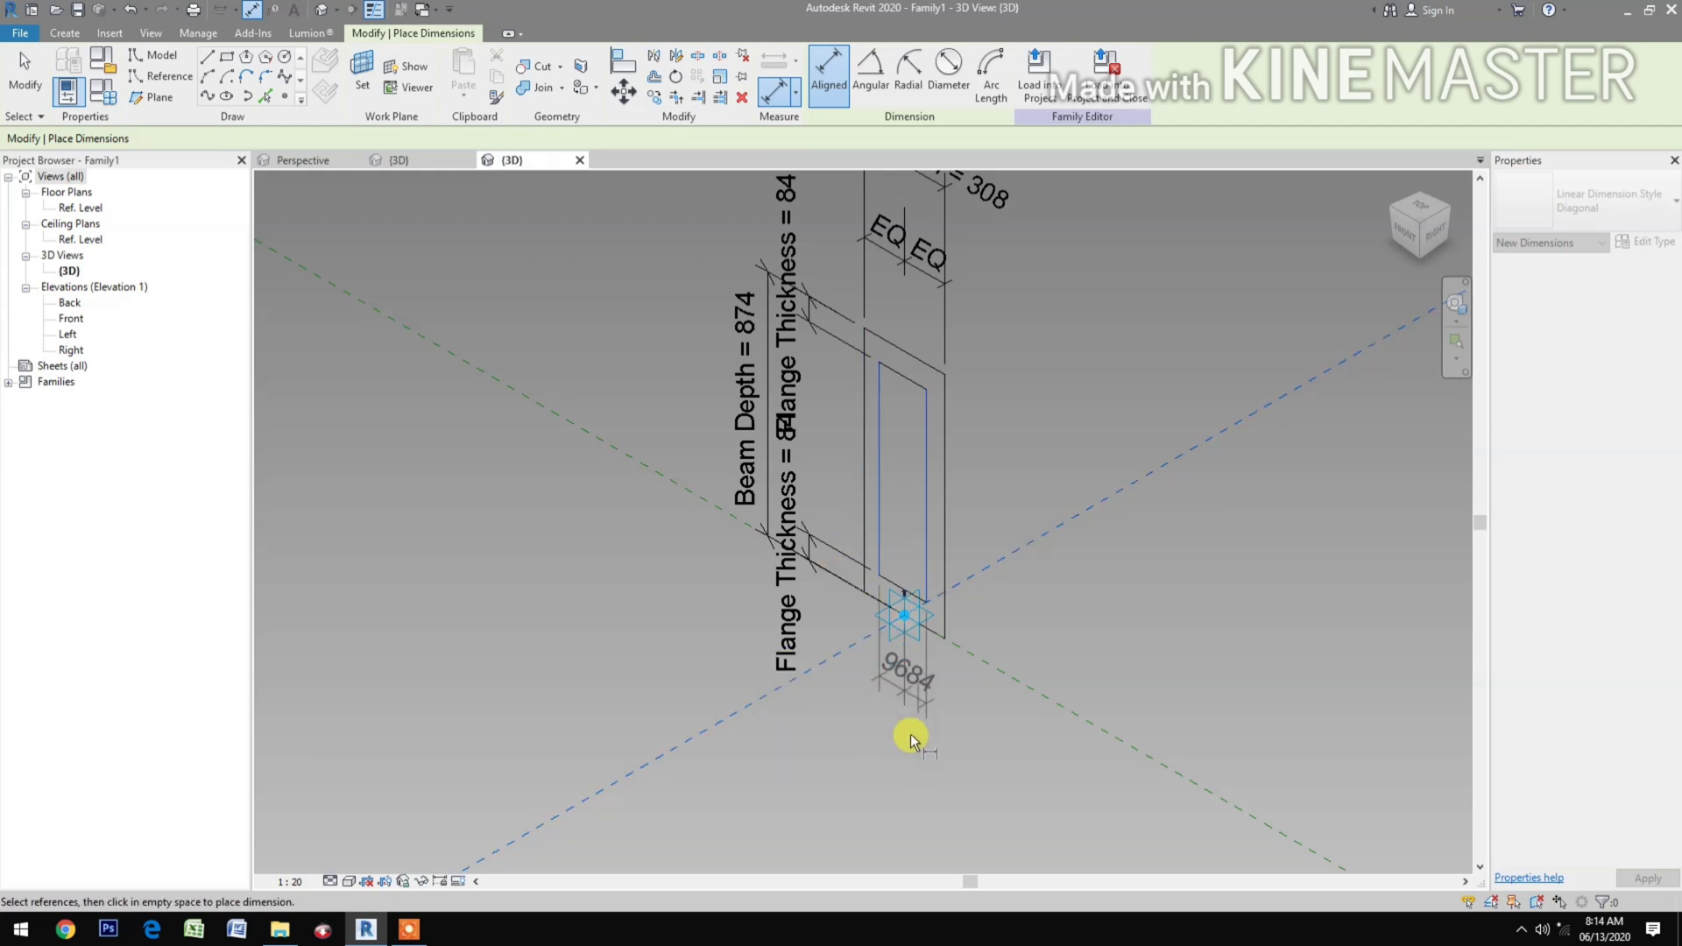
pyautogui.click(903, 749)
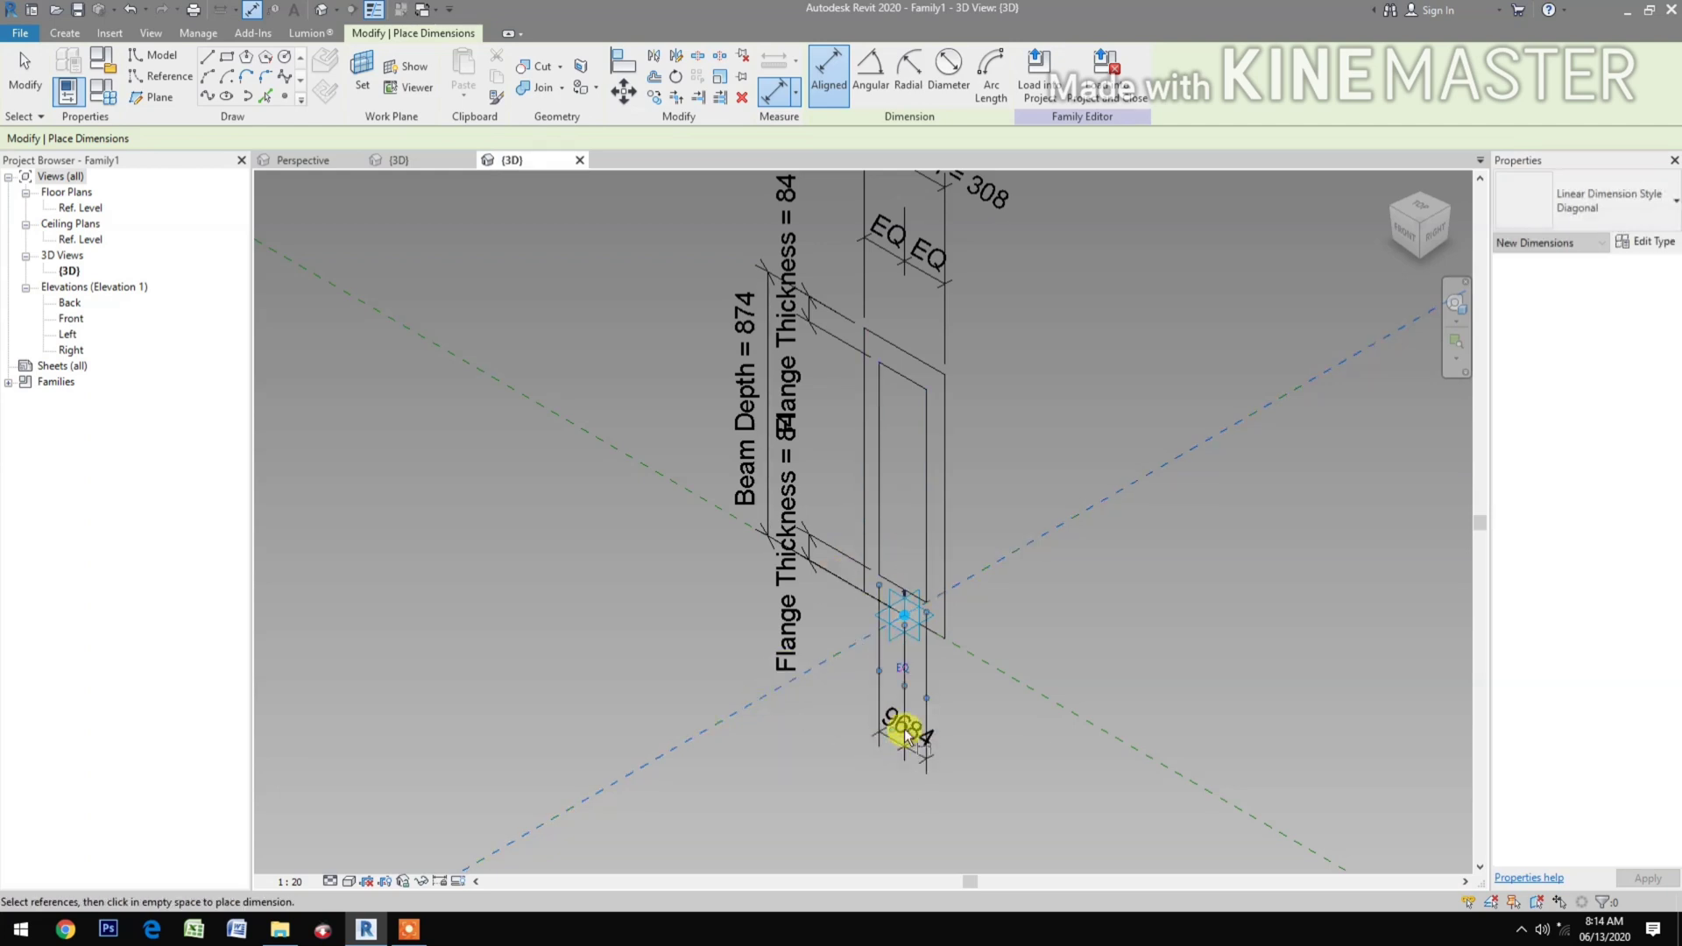
pyautogui.click(905, 667)
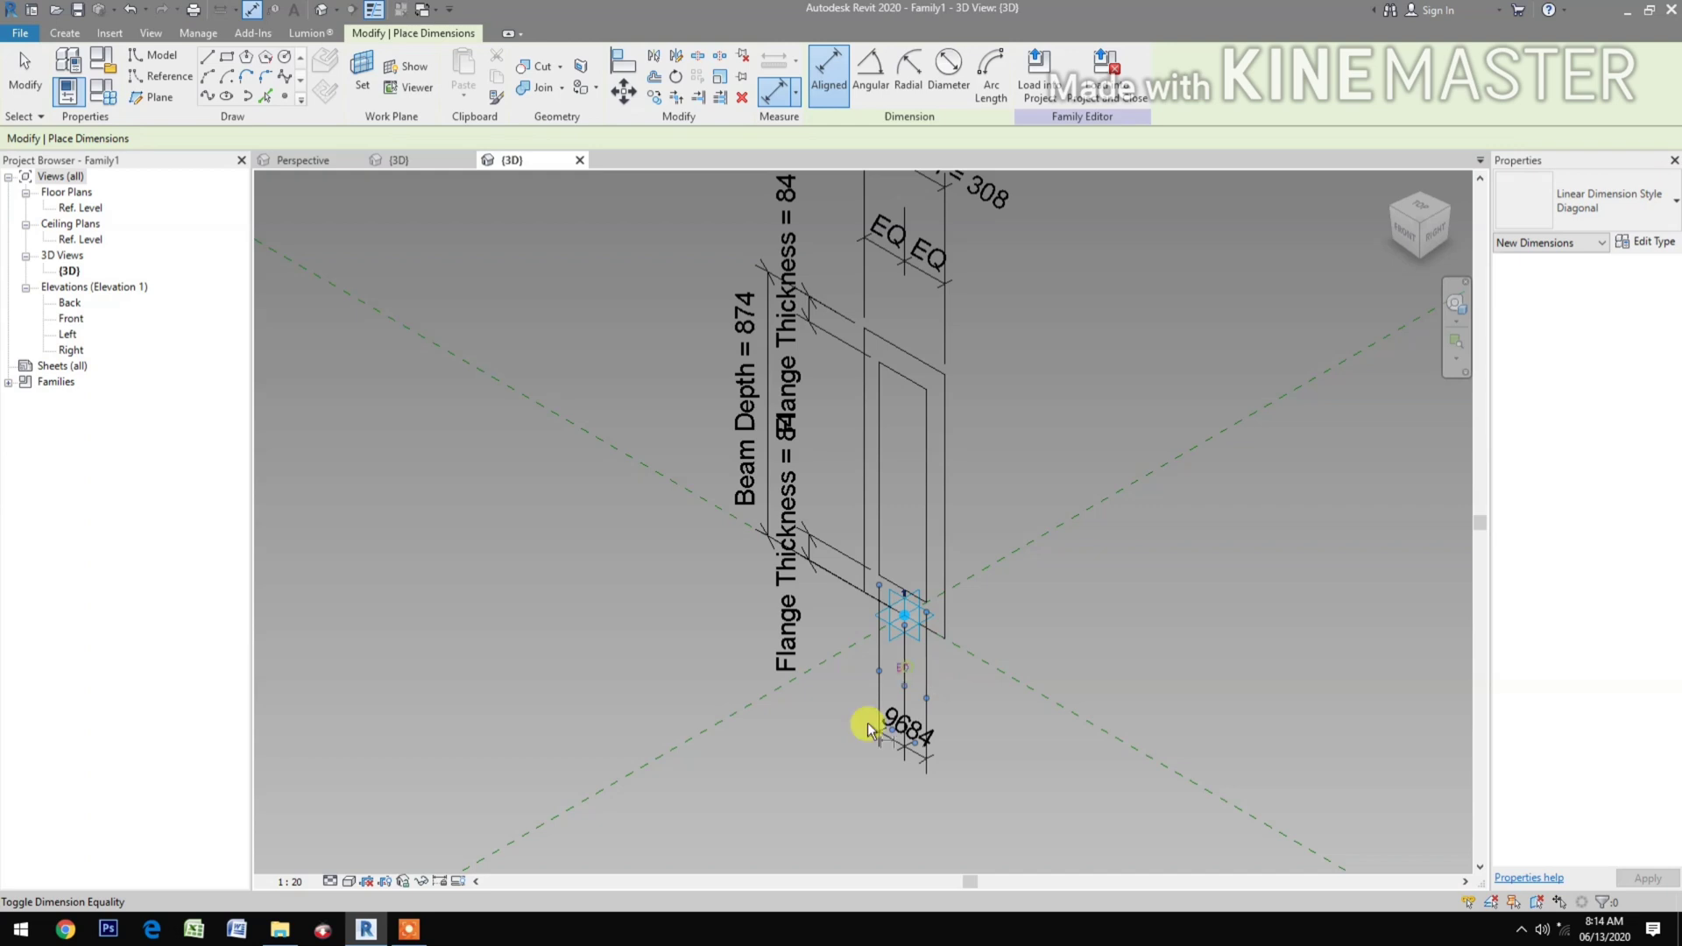
# Dimension the web width at 168 and label it with a new Web Thickness type parameter.
pyautogui.click(818, 765)
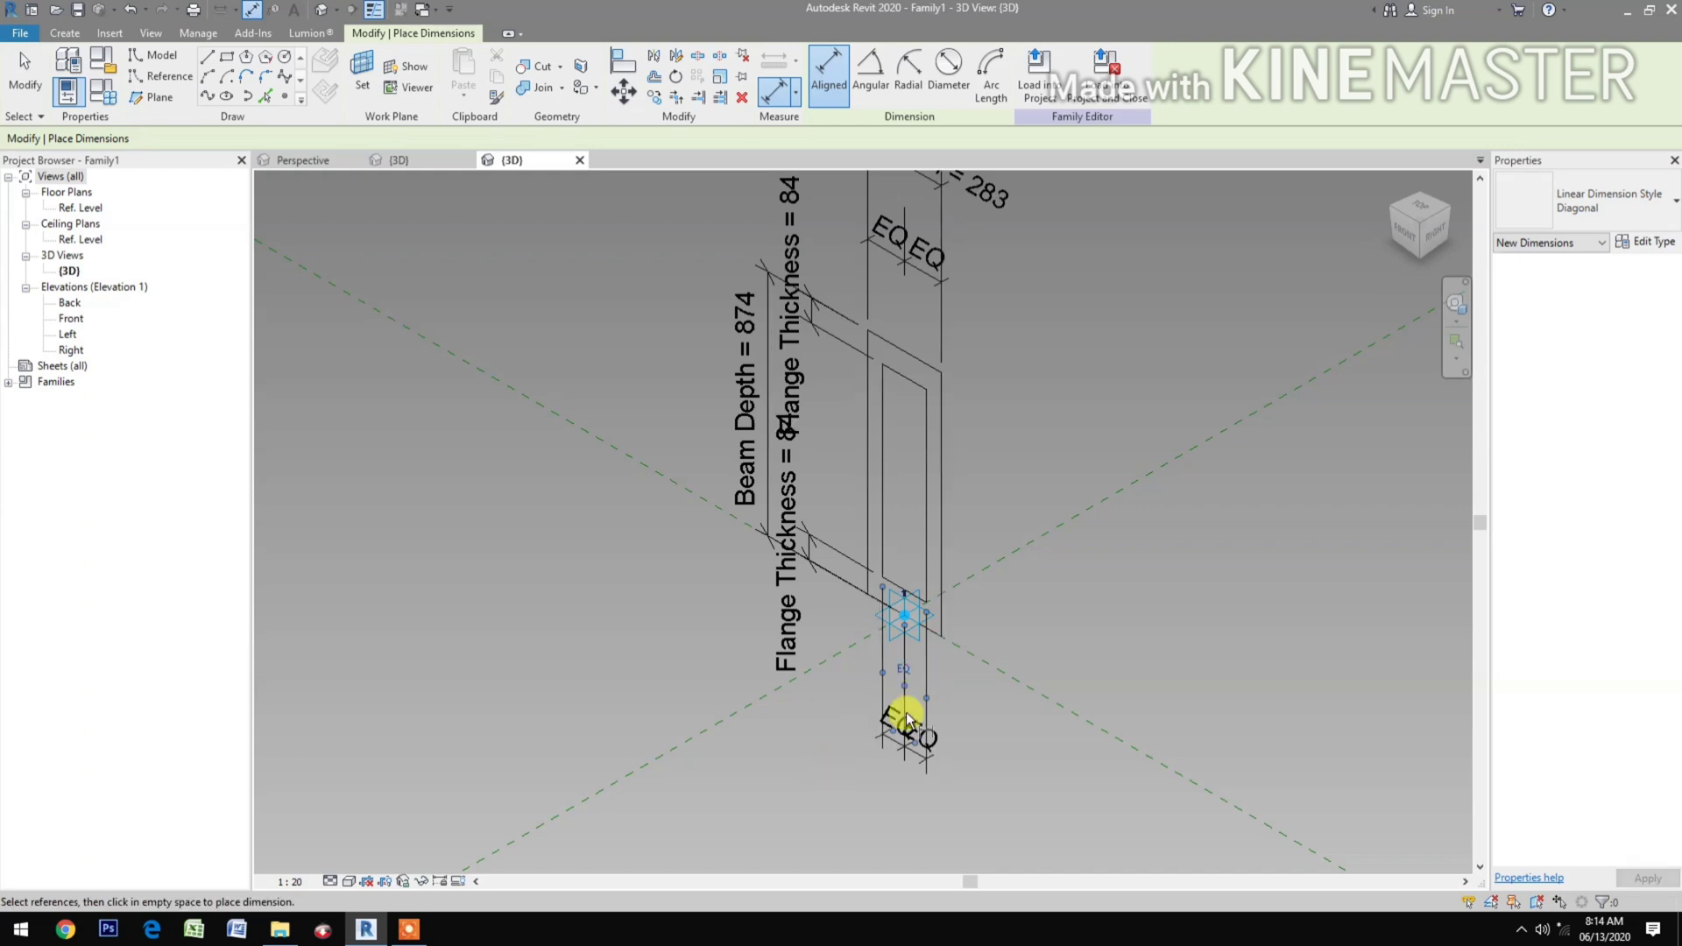
pyautogui.click(923, 555)
pyautogui.click(884, 548)
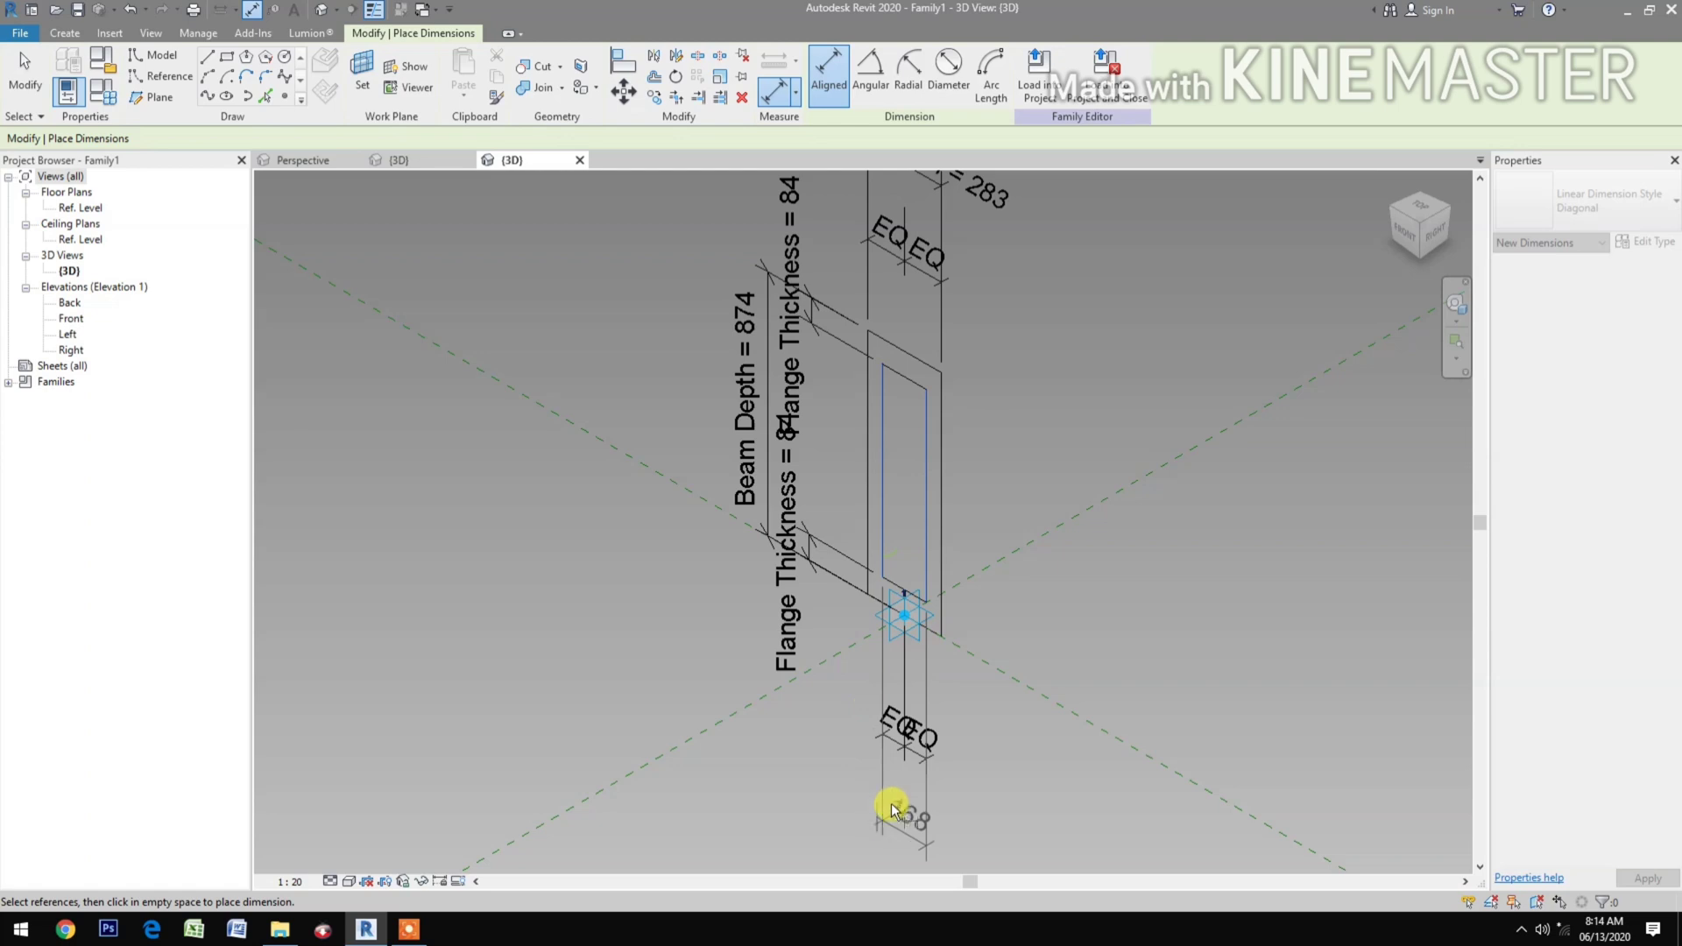
pyautogui.click(894, 802)
pyautogui.scroll(-2, 818, 762)
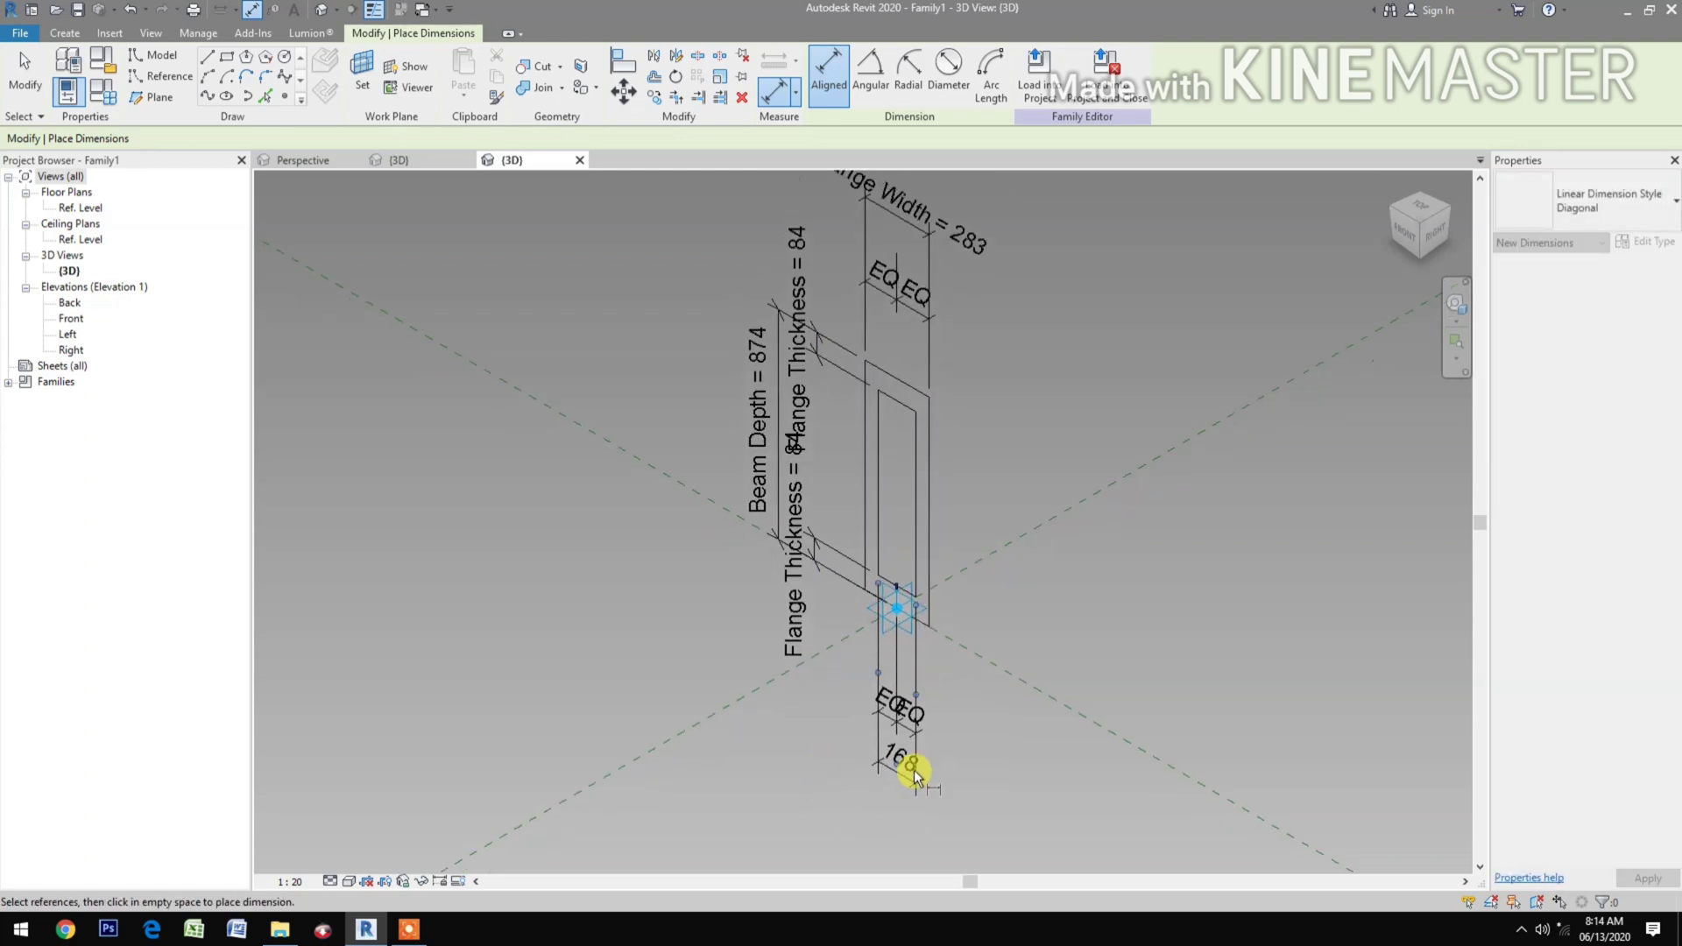
pyautogui.press('Escape')
pyautogui.press('Escape')
pyautogui.click(912, 767)
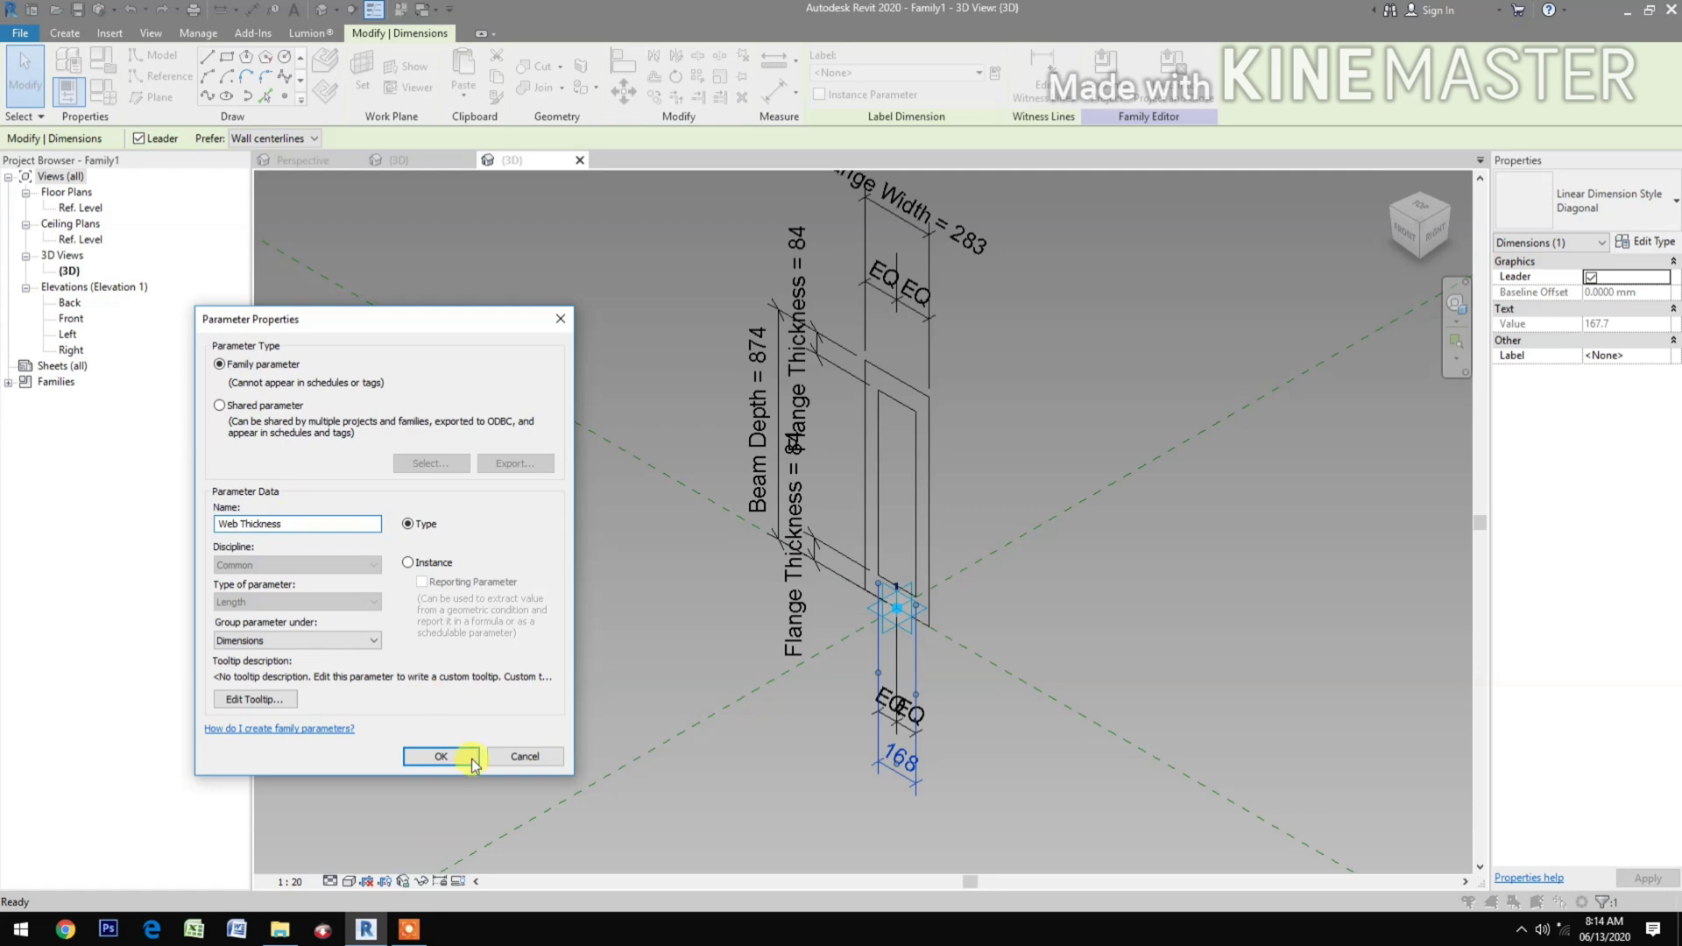
pyautogui.click(440, 755)
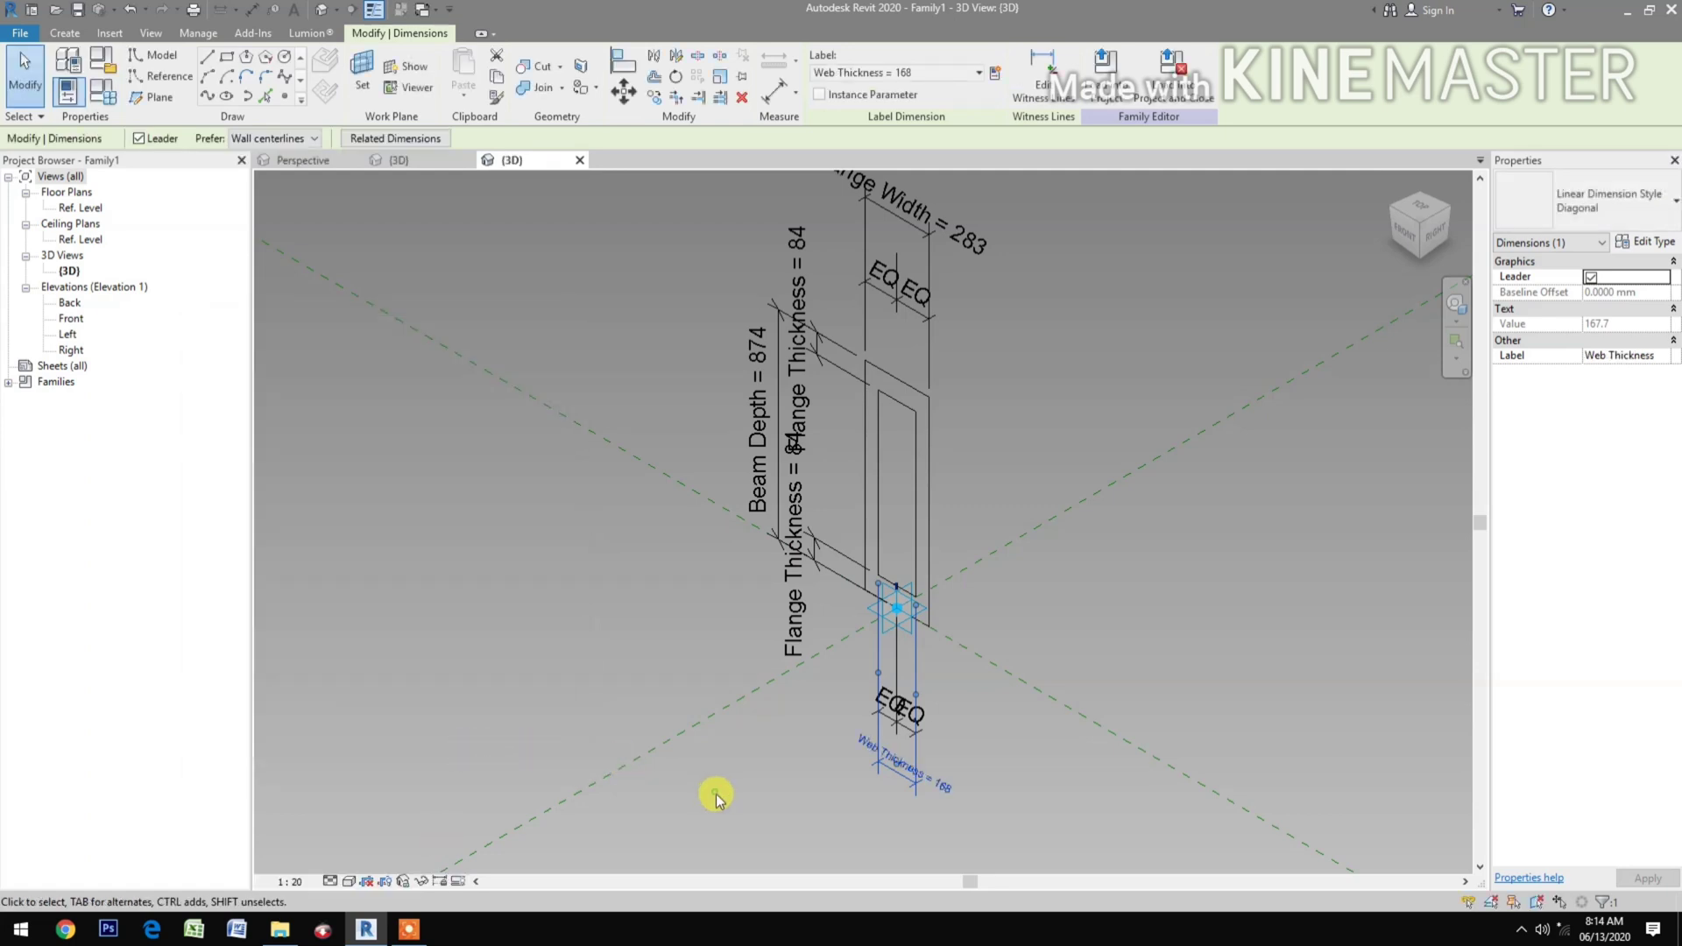
pyautogui.moveTo(858, 799); pyautogui.dragTo(853, 780, button='middle')
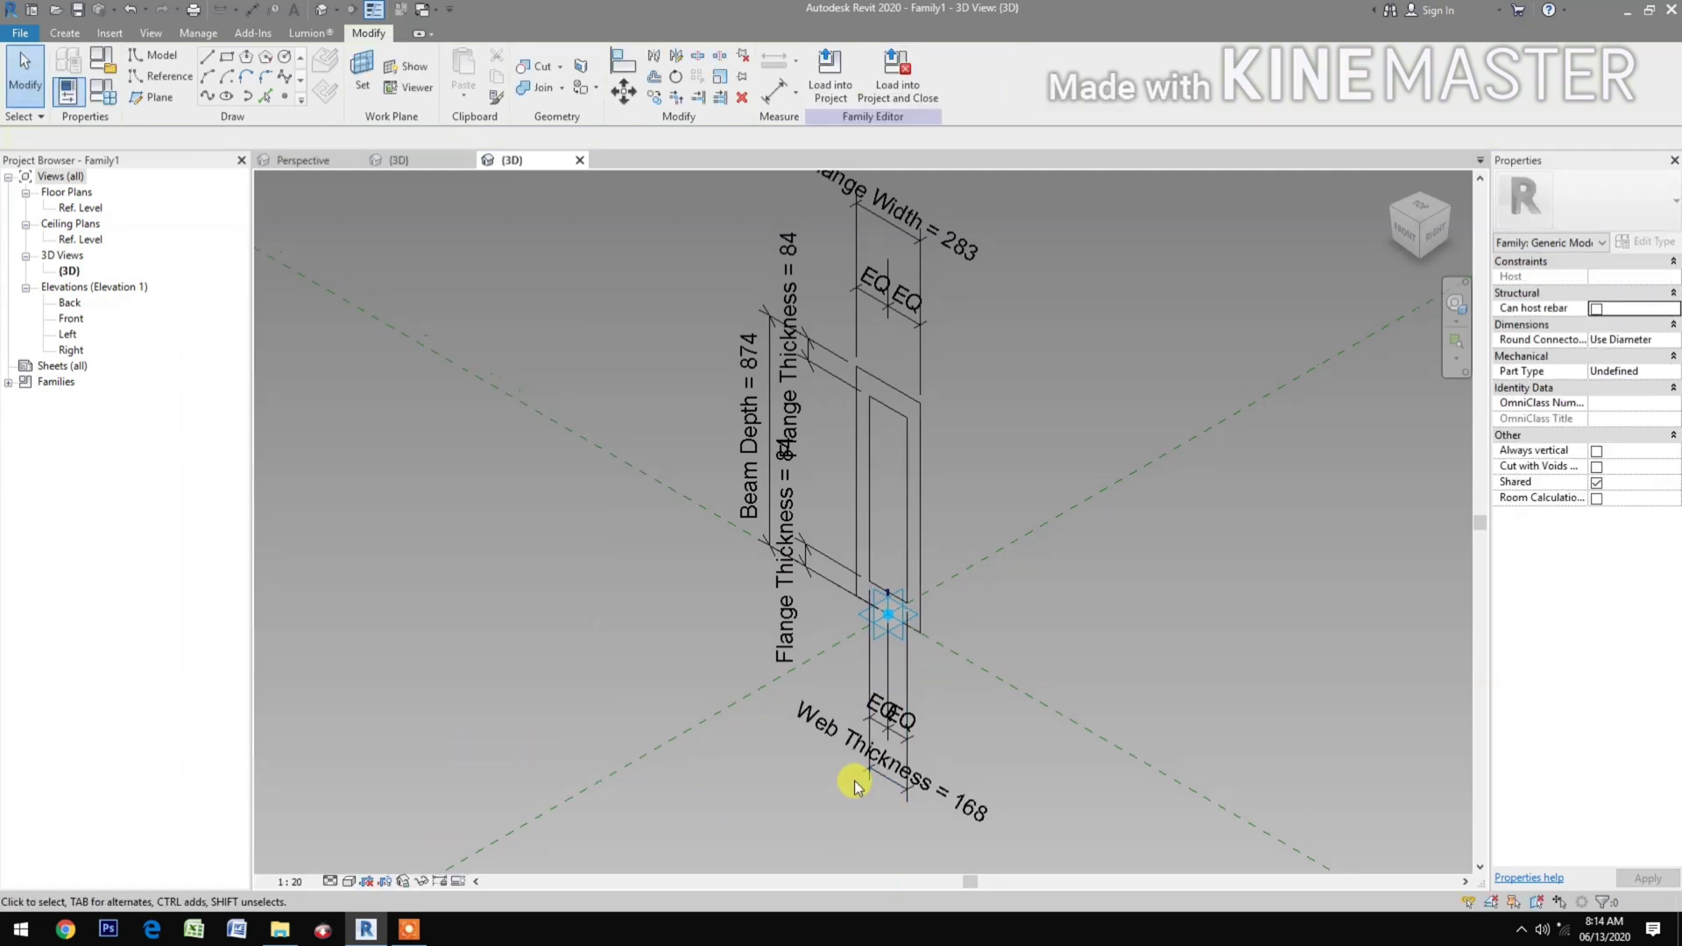
# Split the left and right vertical profile lines with Split Element (SL).
pyautogui.scroll(3, 863, 588)
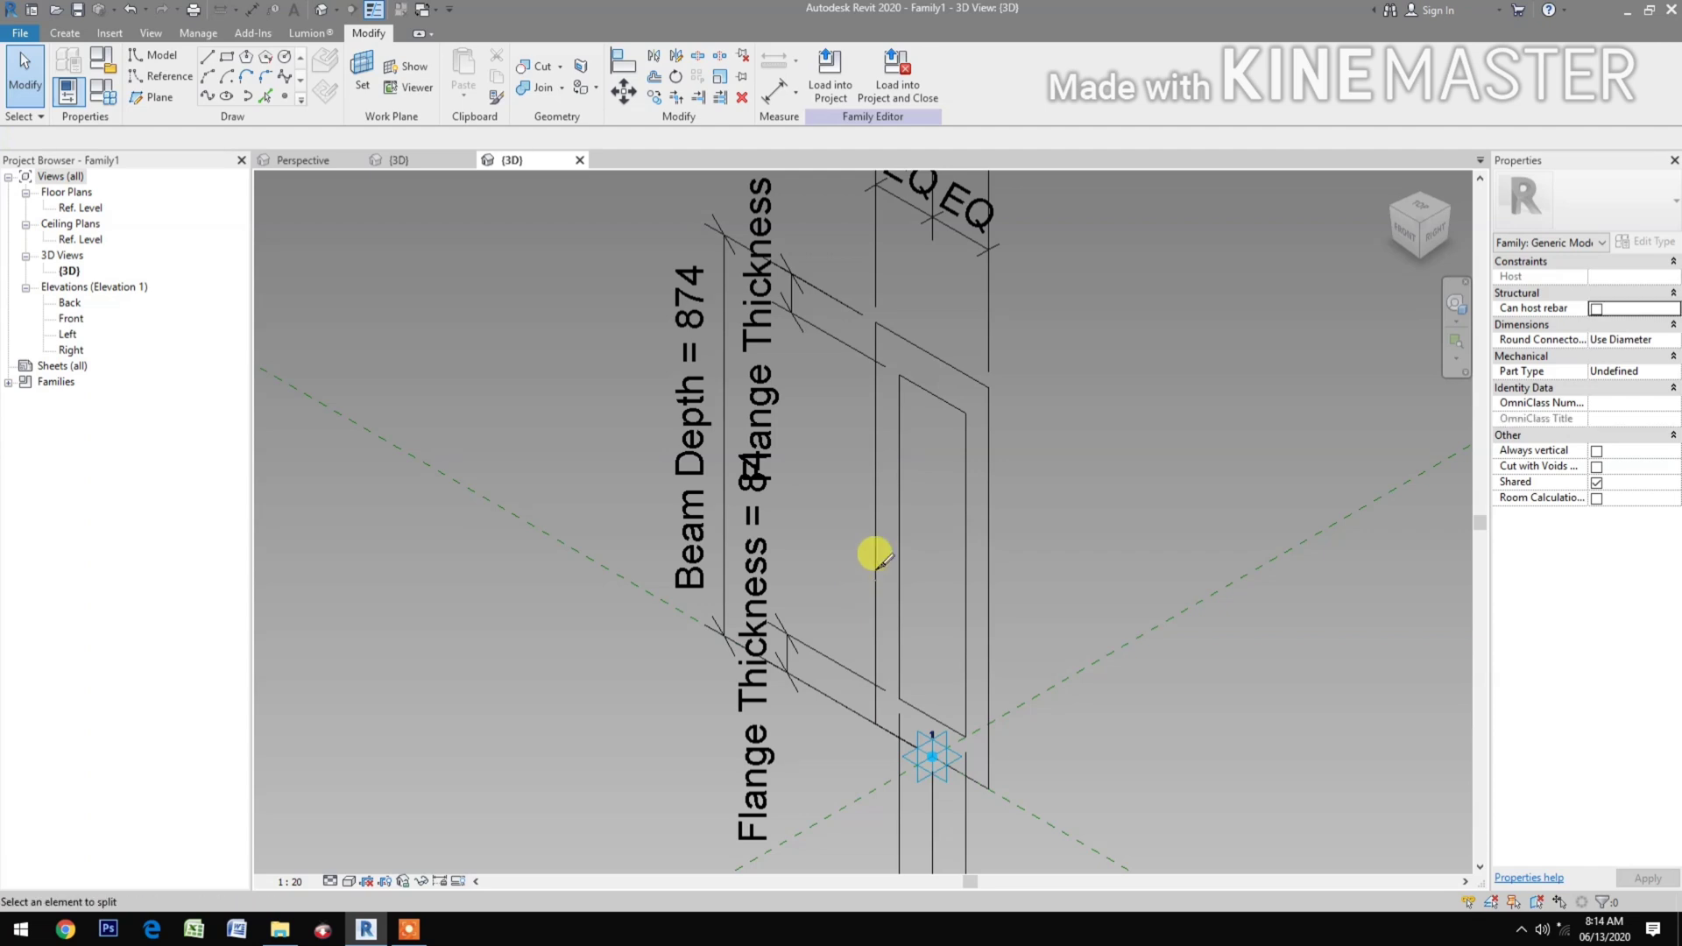
pyautogui.press('s')
pyautogui.press('l')
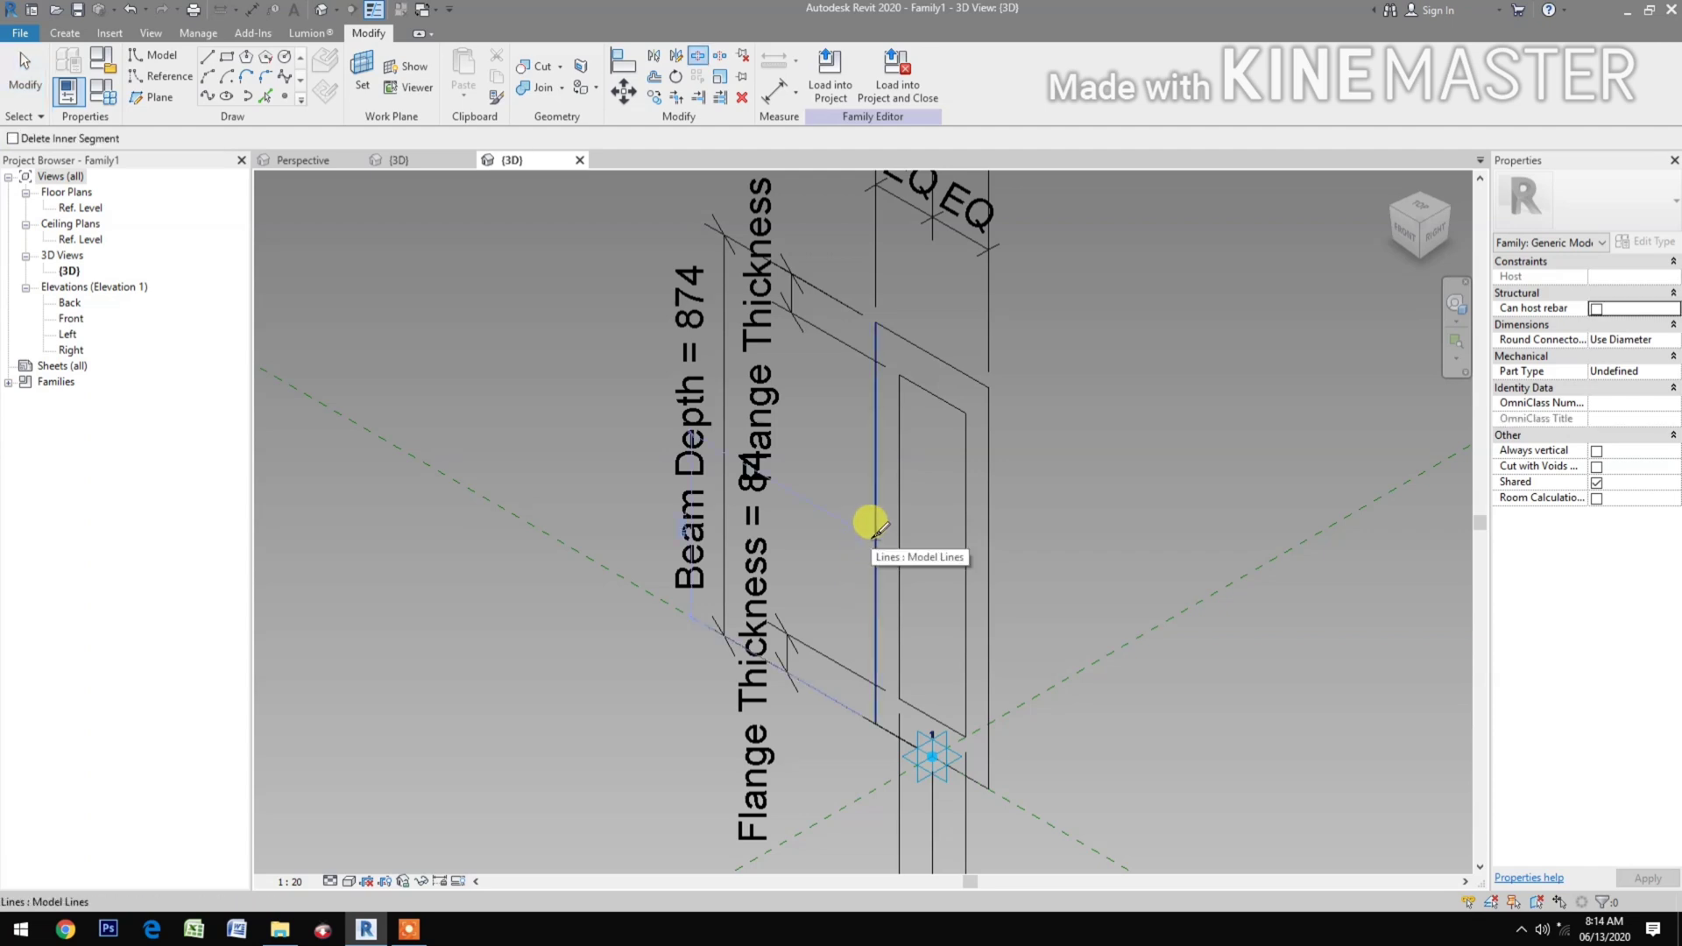
pyautogui.click(874, 532)
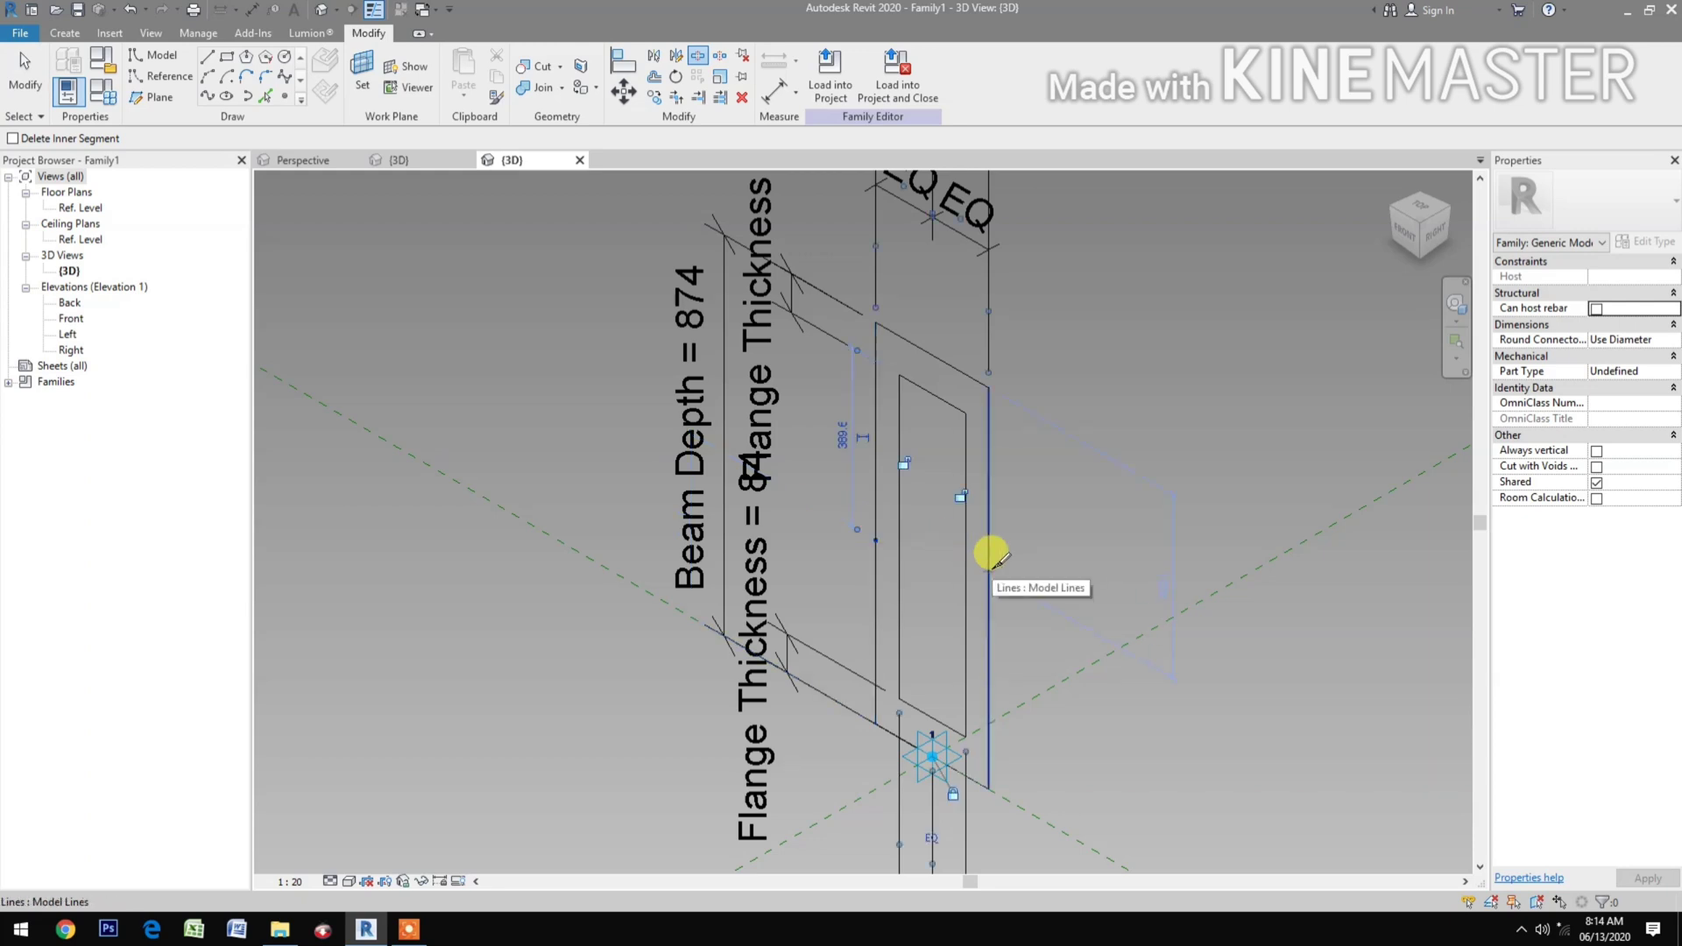
pyautogui.click(990, 568)
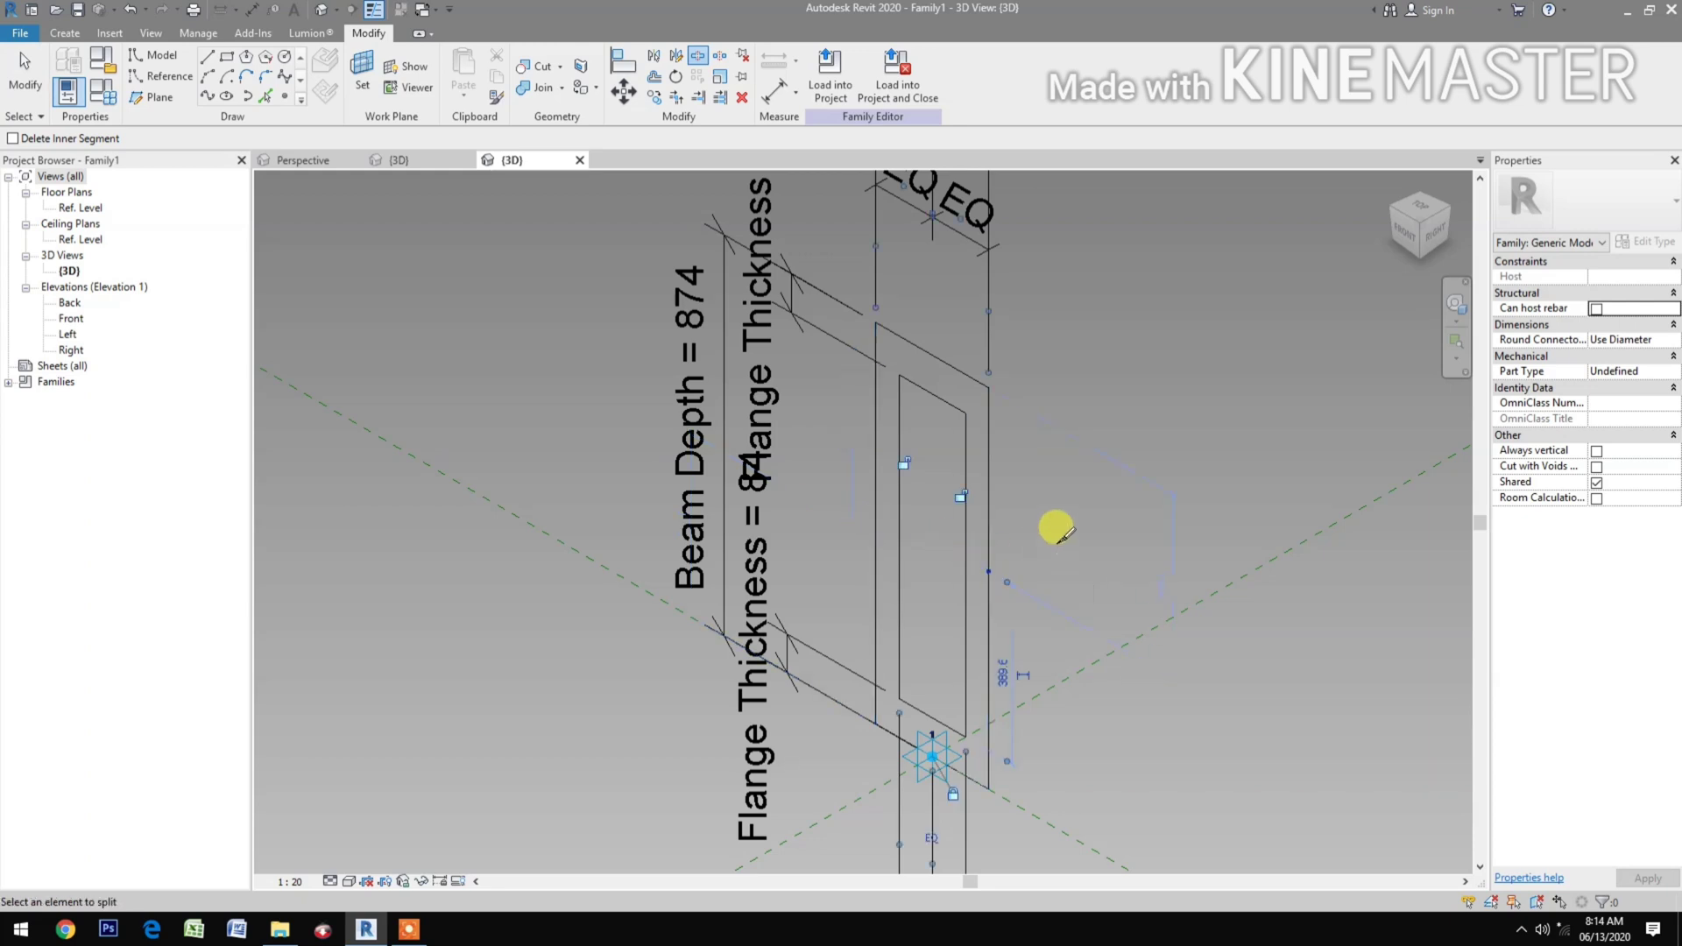
pyautogui.press('Escape')
pyautogui.press('Escape')
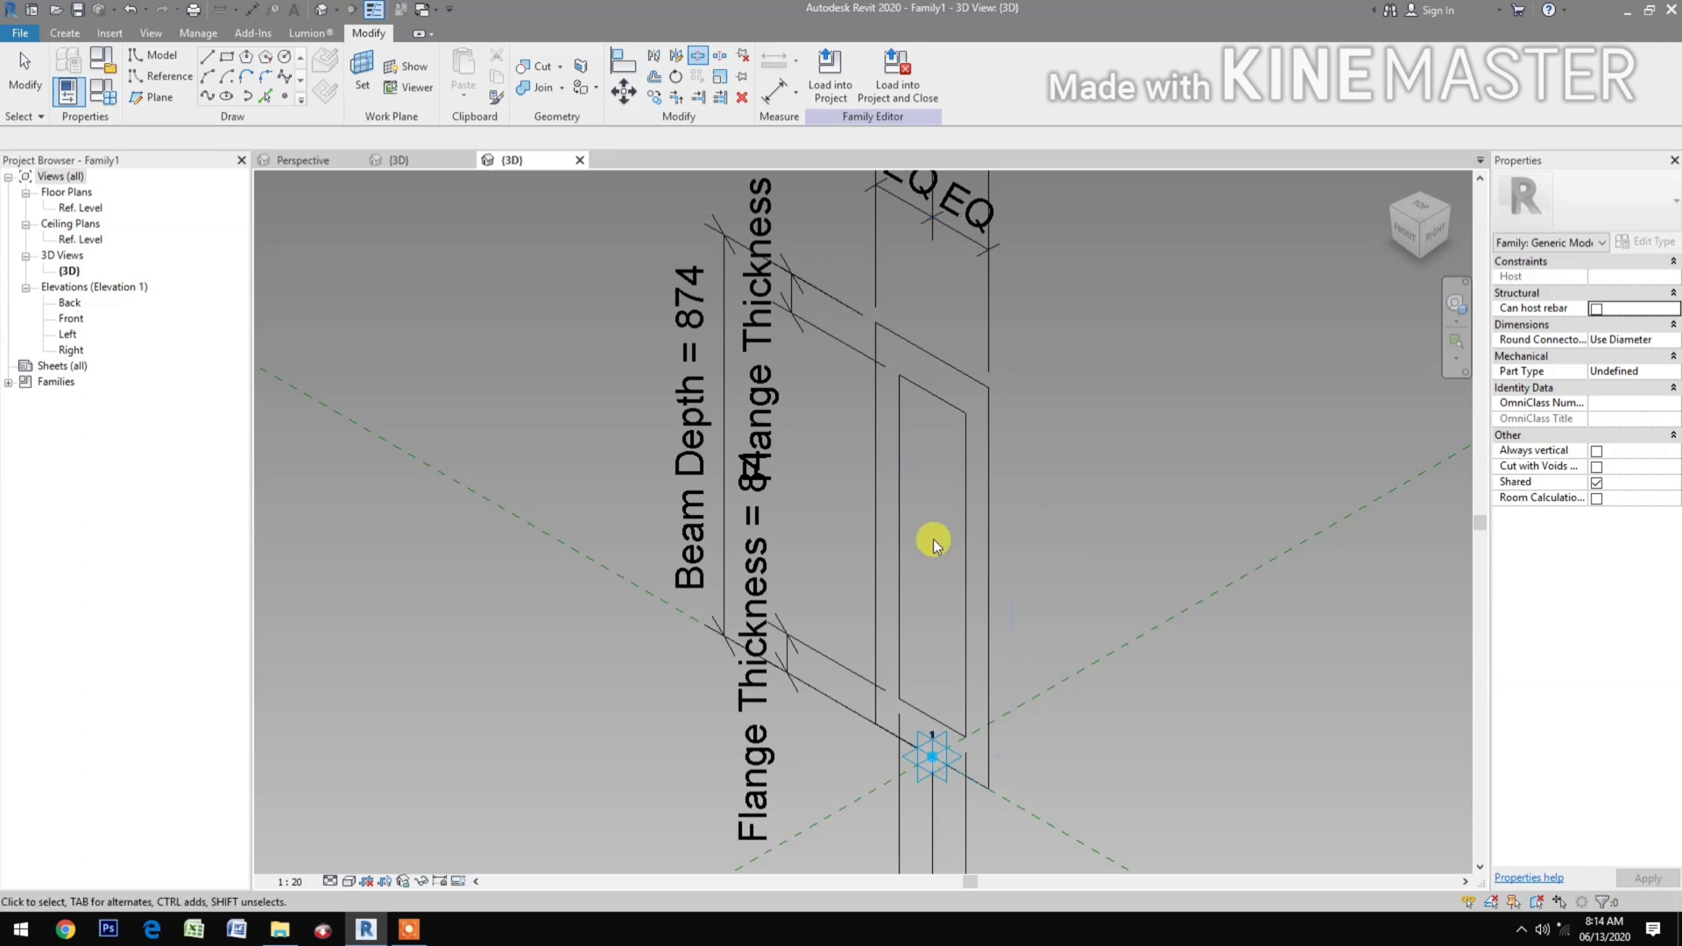
pyautogui.press('Tab')
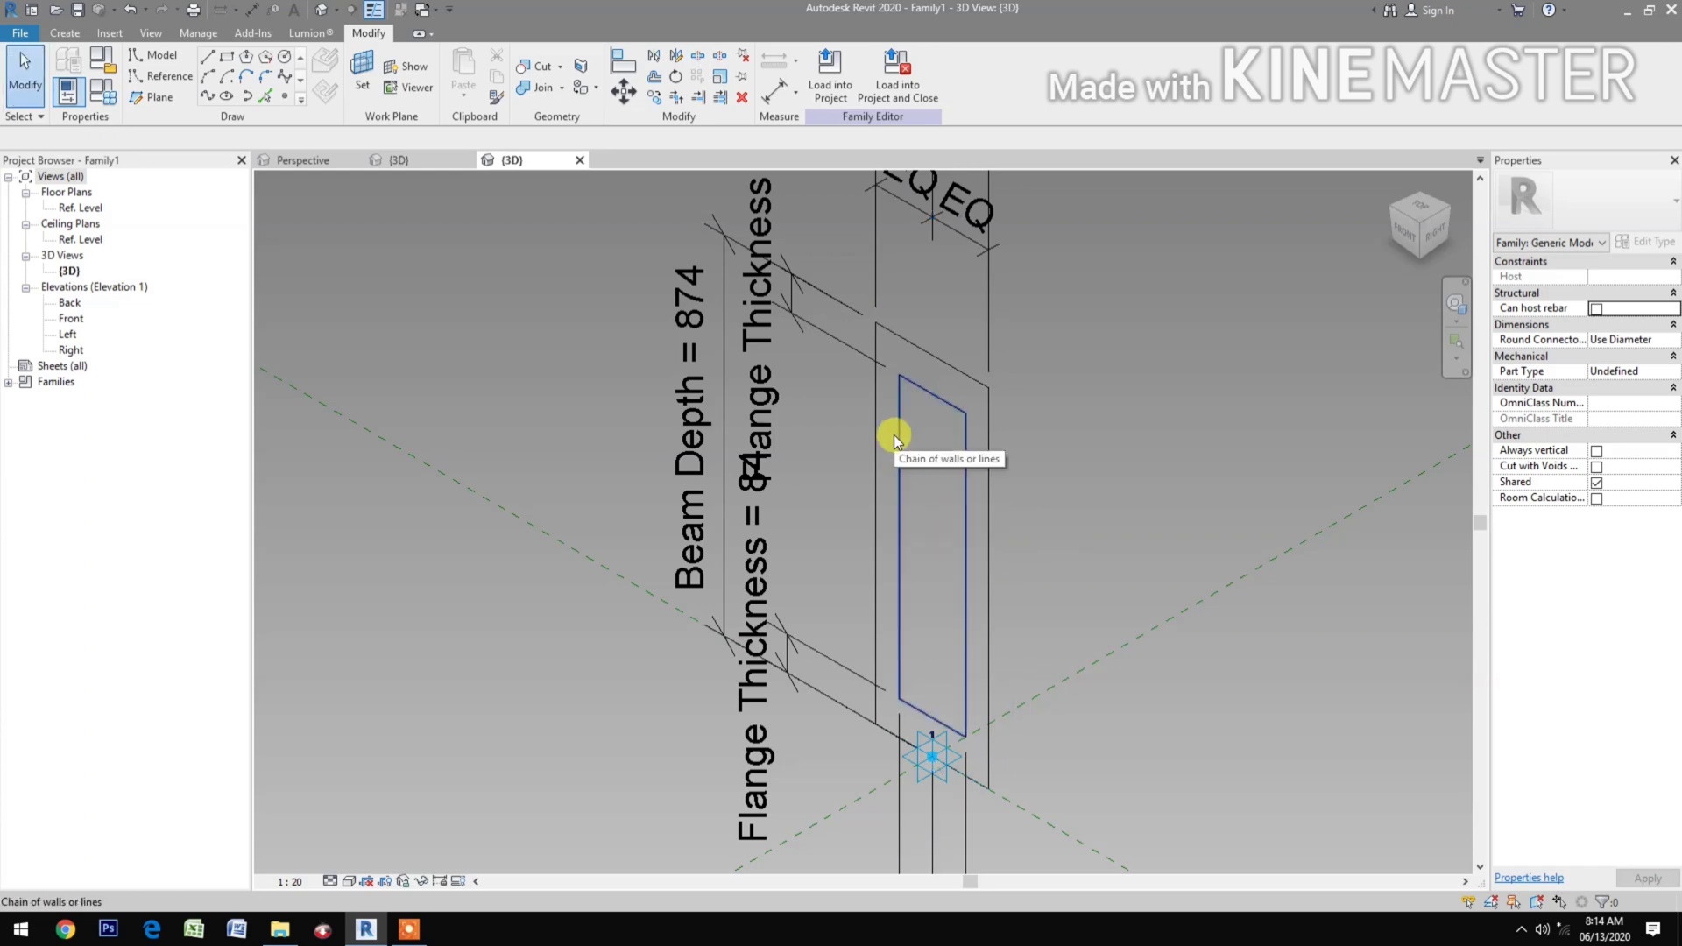
# Trim the web and flange lines into corners using Trim/Extend to Corner (TR).
pyautogui.press('t')
pyautogui.press('r')
pyautogui.click(917, 384)
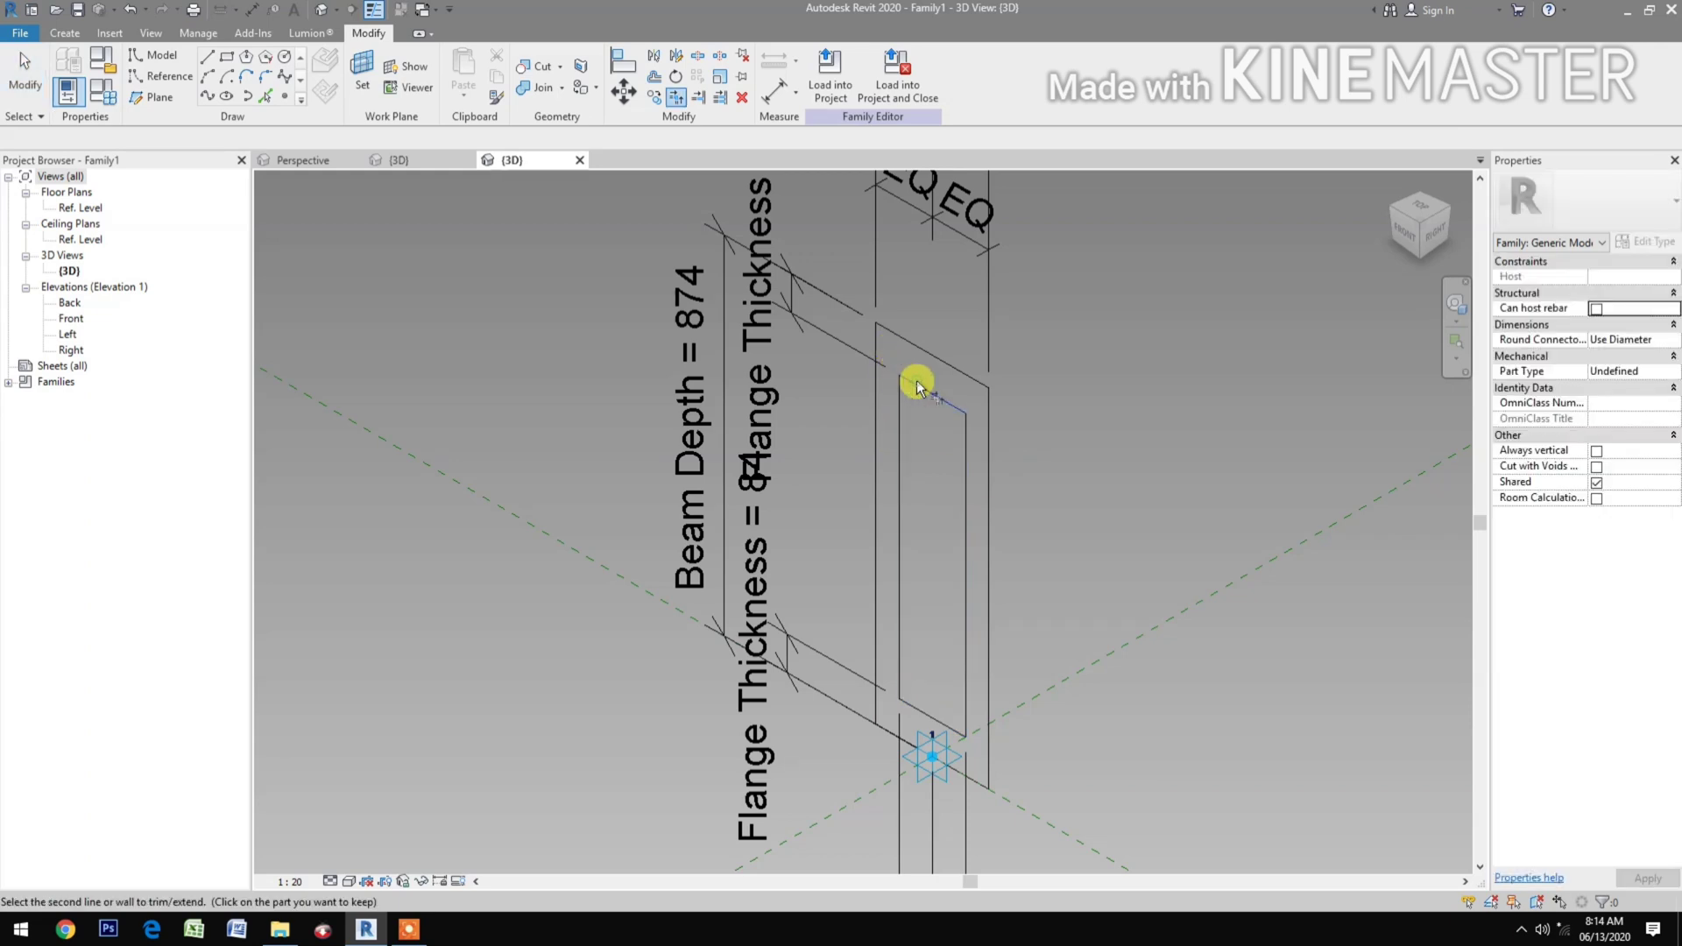
pyautogui.click(880, 346)
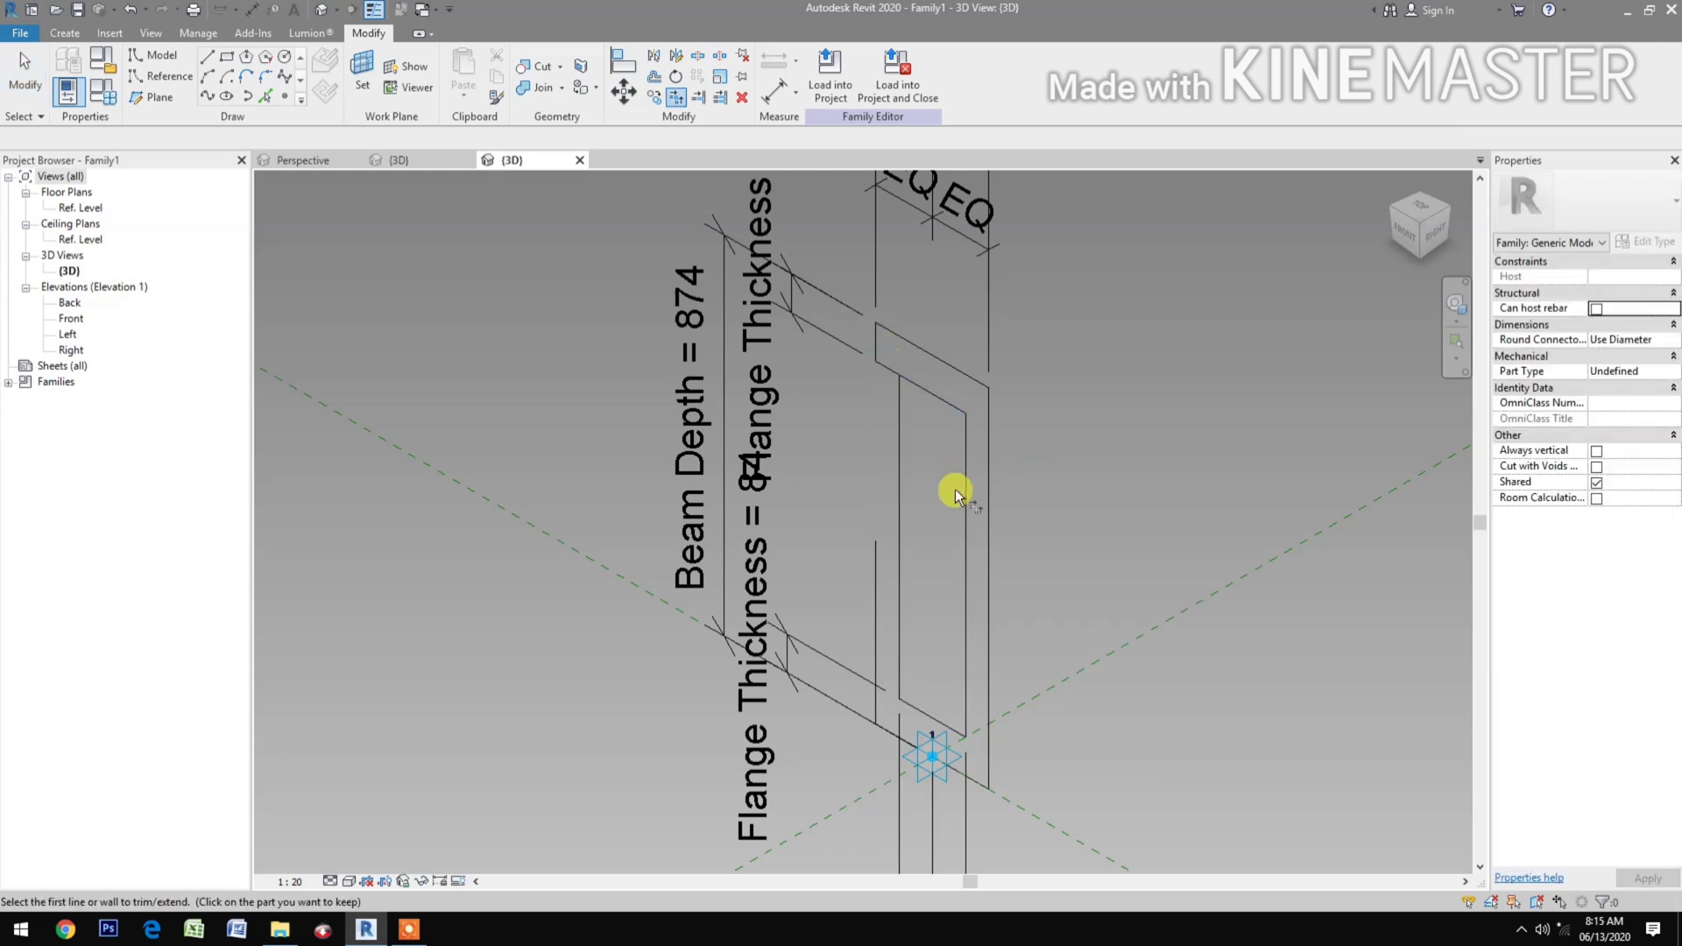
pyautogui.click(944, 398)
pyautogui.click(986, 401)
pyautogui.click(874, 701)
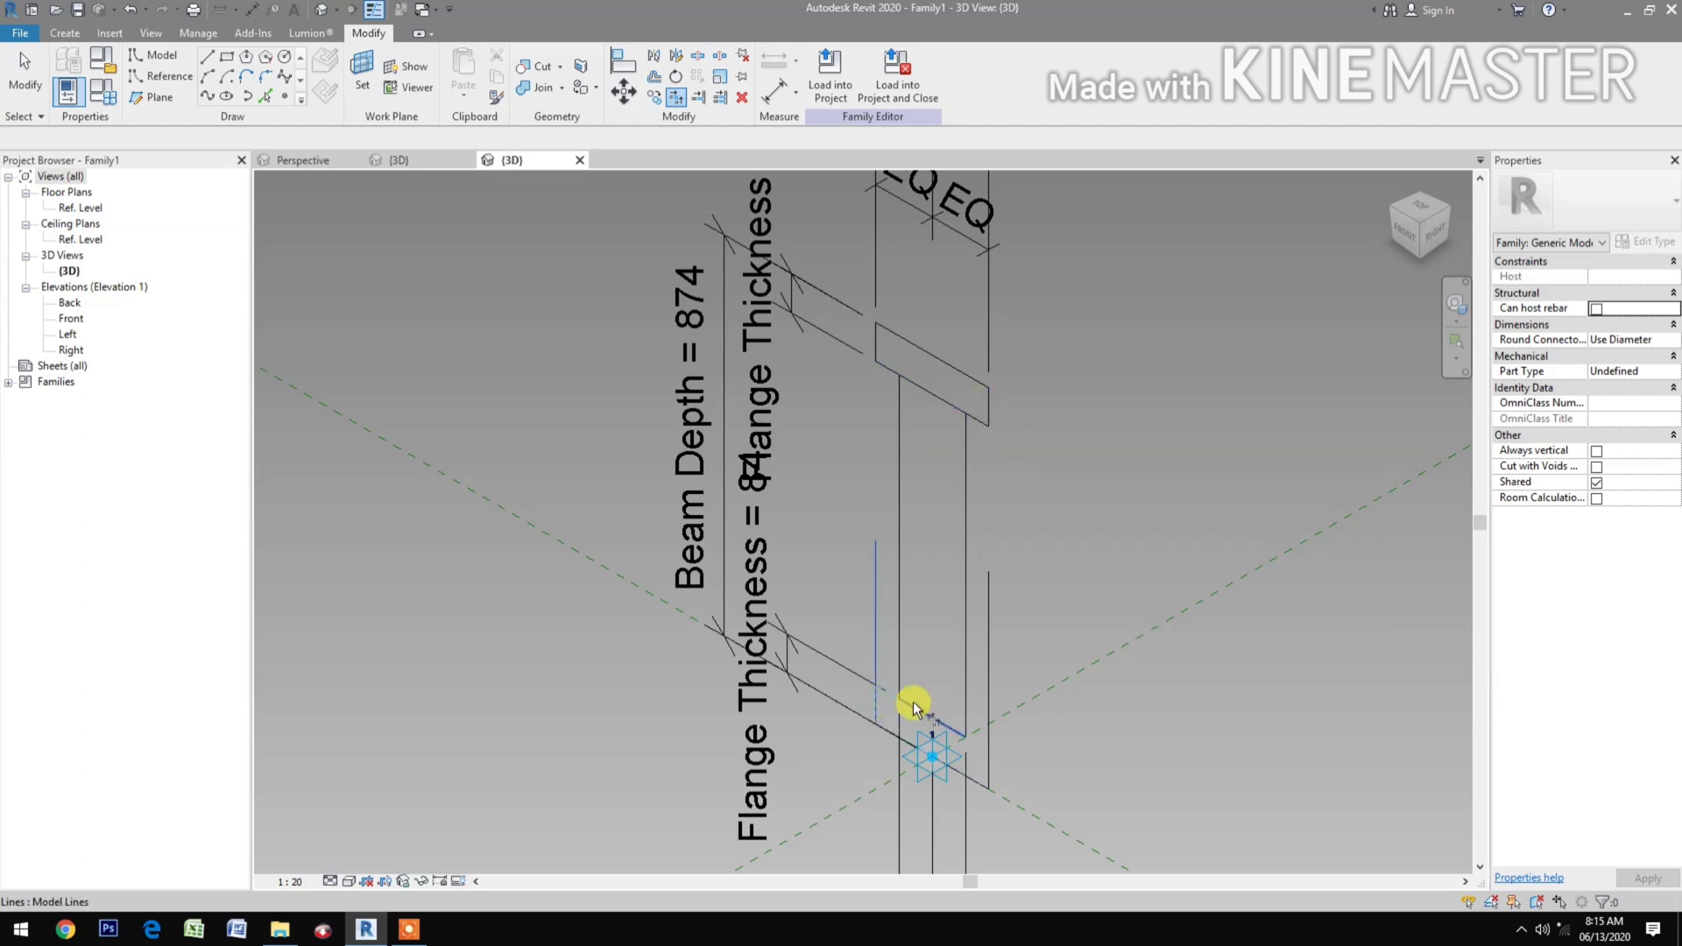
pyautogui.click(913, 700)
pyautogui.click(927, 714)
pyautogui.click(991, 764)
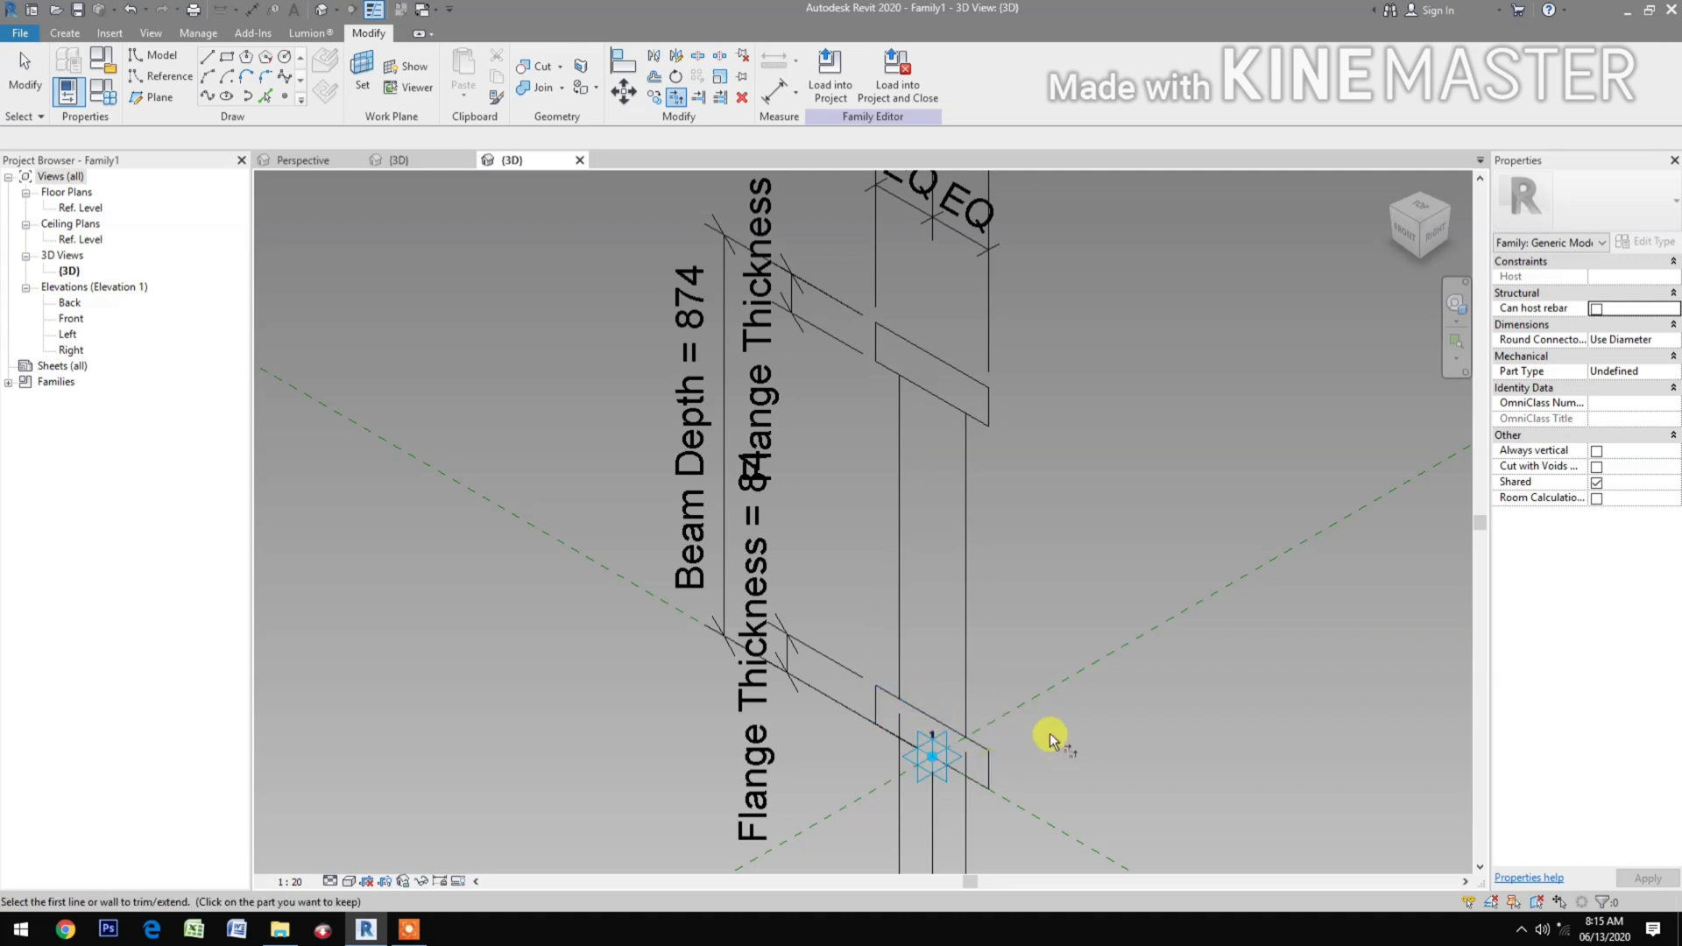
pyautogui.press('Escape')
pyautogui.press('Escape')
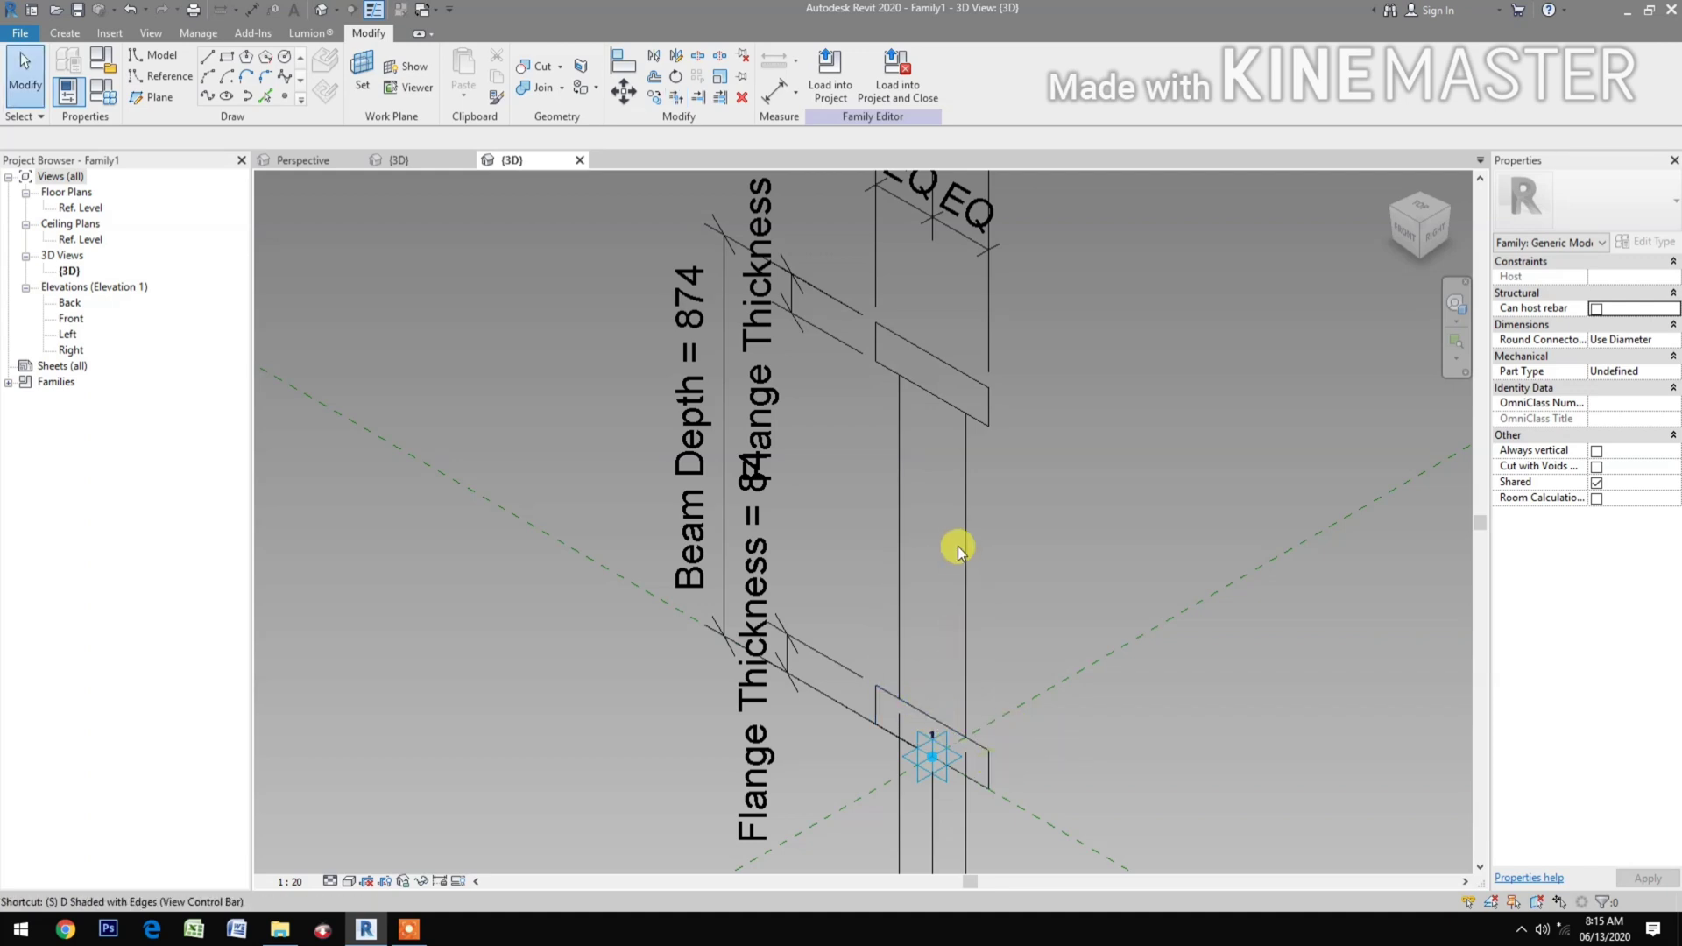
# Split the other web line near the top and bottom flanges.
pyautogui.press('s')
pyautogui.press('l')
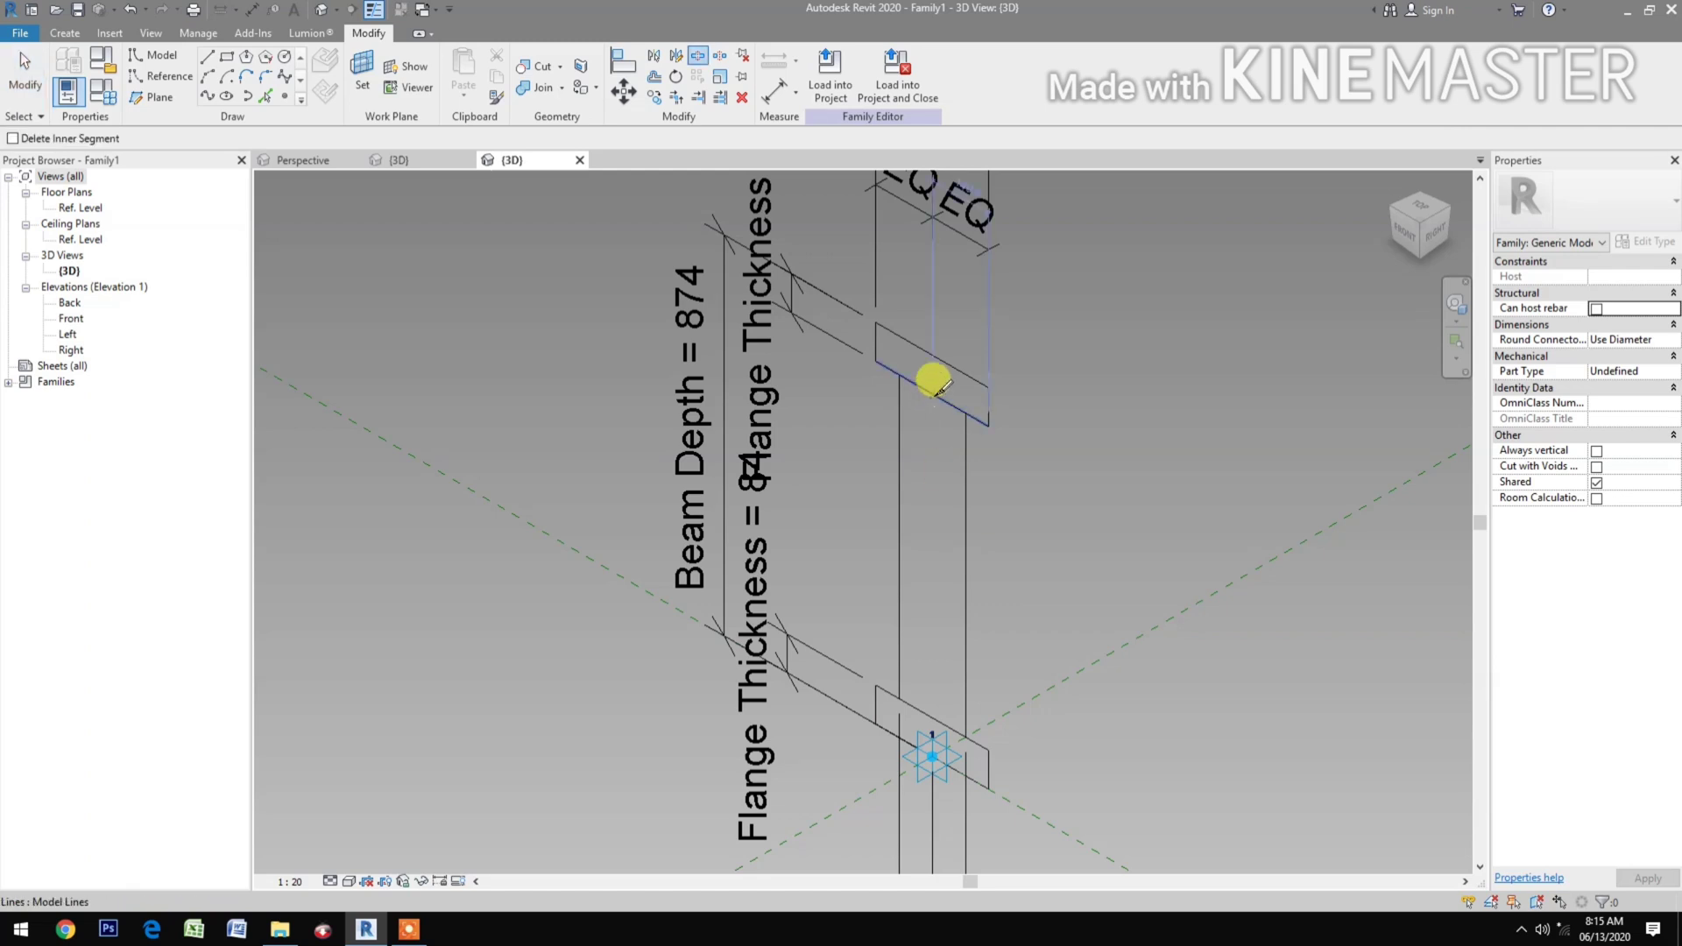
pyautogui.click(934, 381)
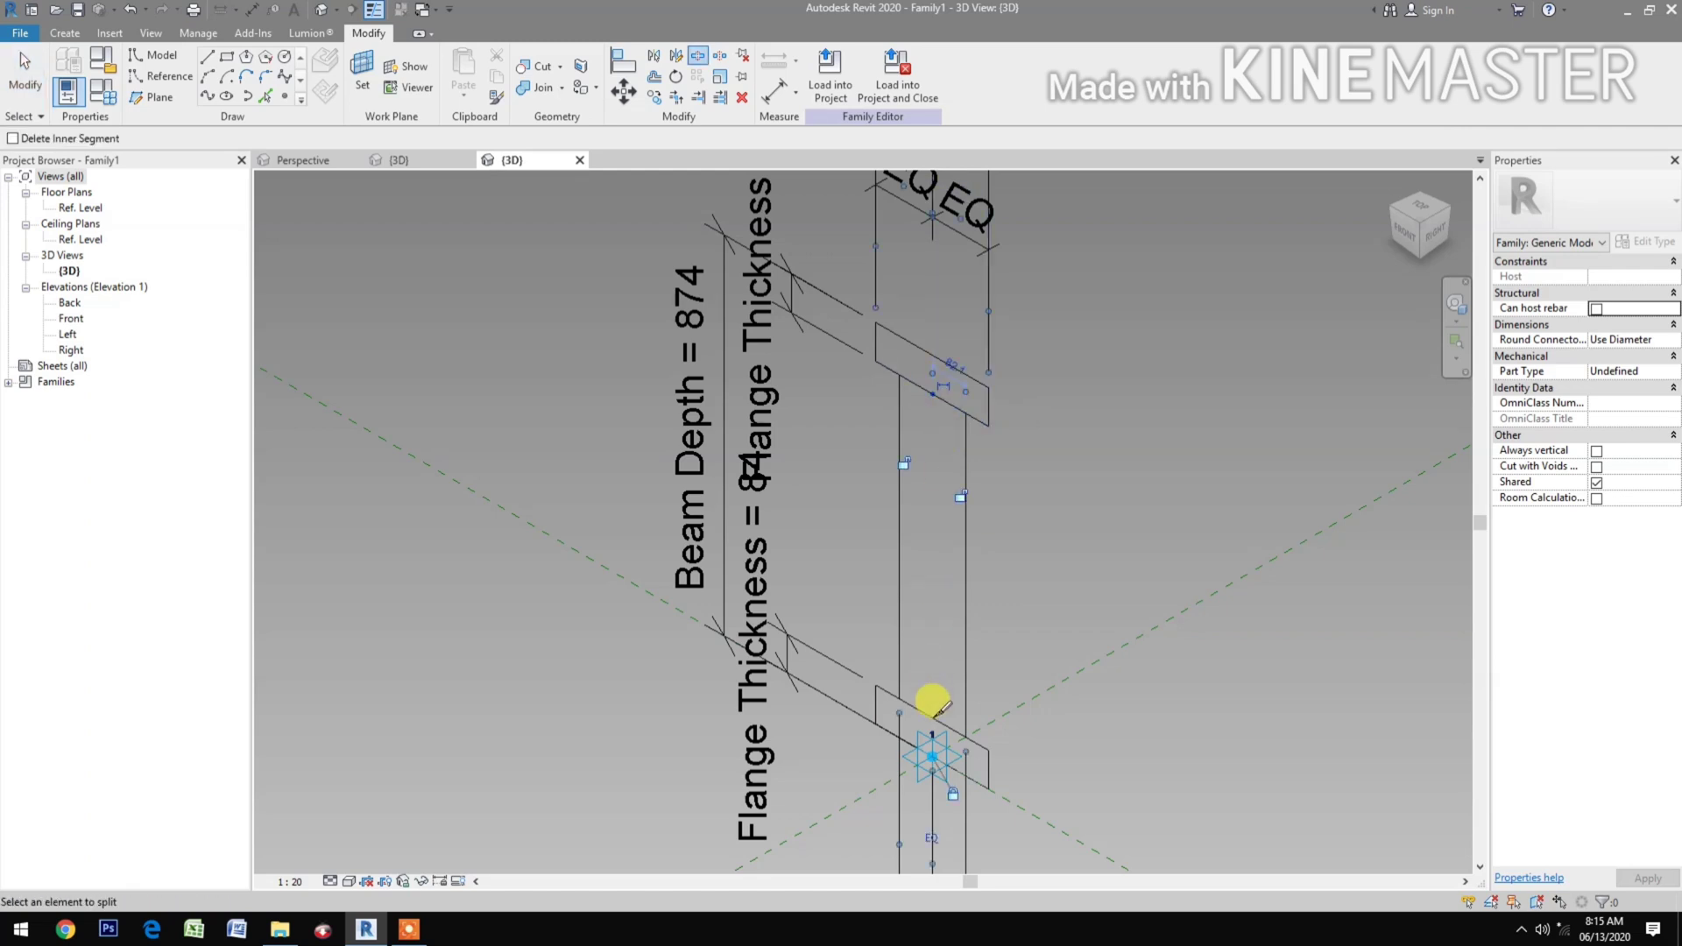
pyautogui.click(893, 671)
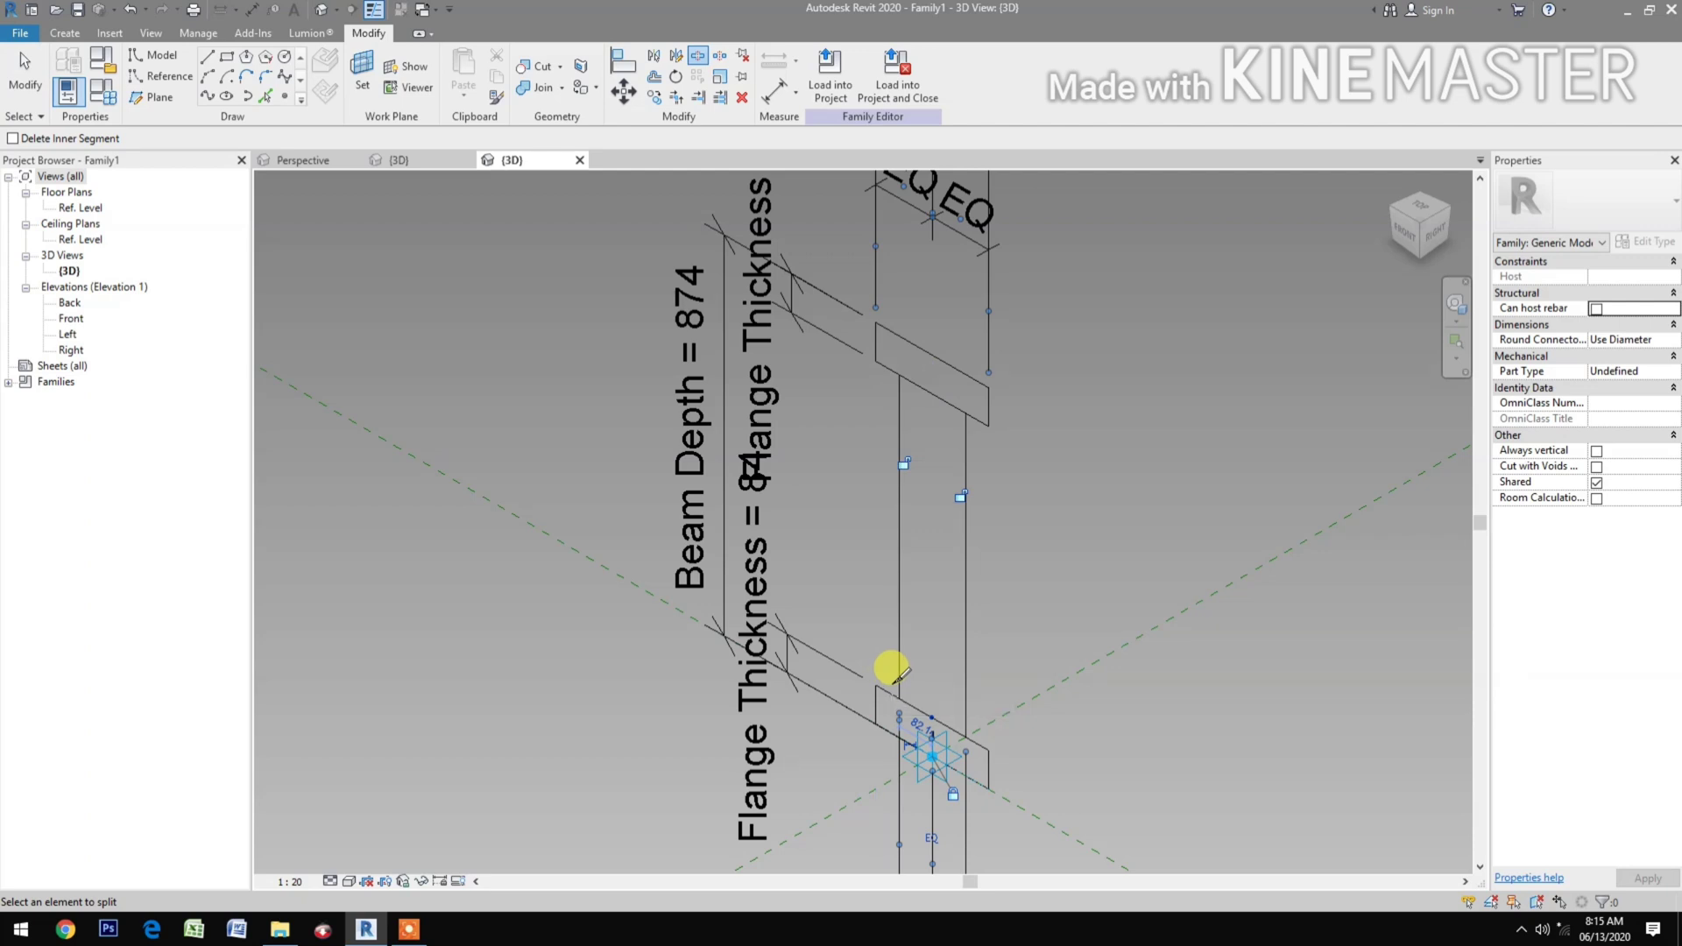
# Trim that web line into corners with the upper and lower flange lines.
pyautogui.press('t')
pyautogui.press('r')
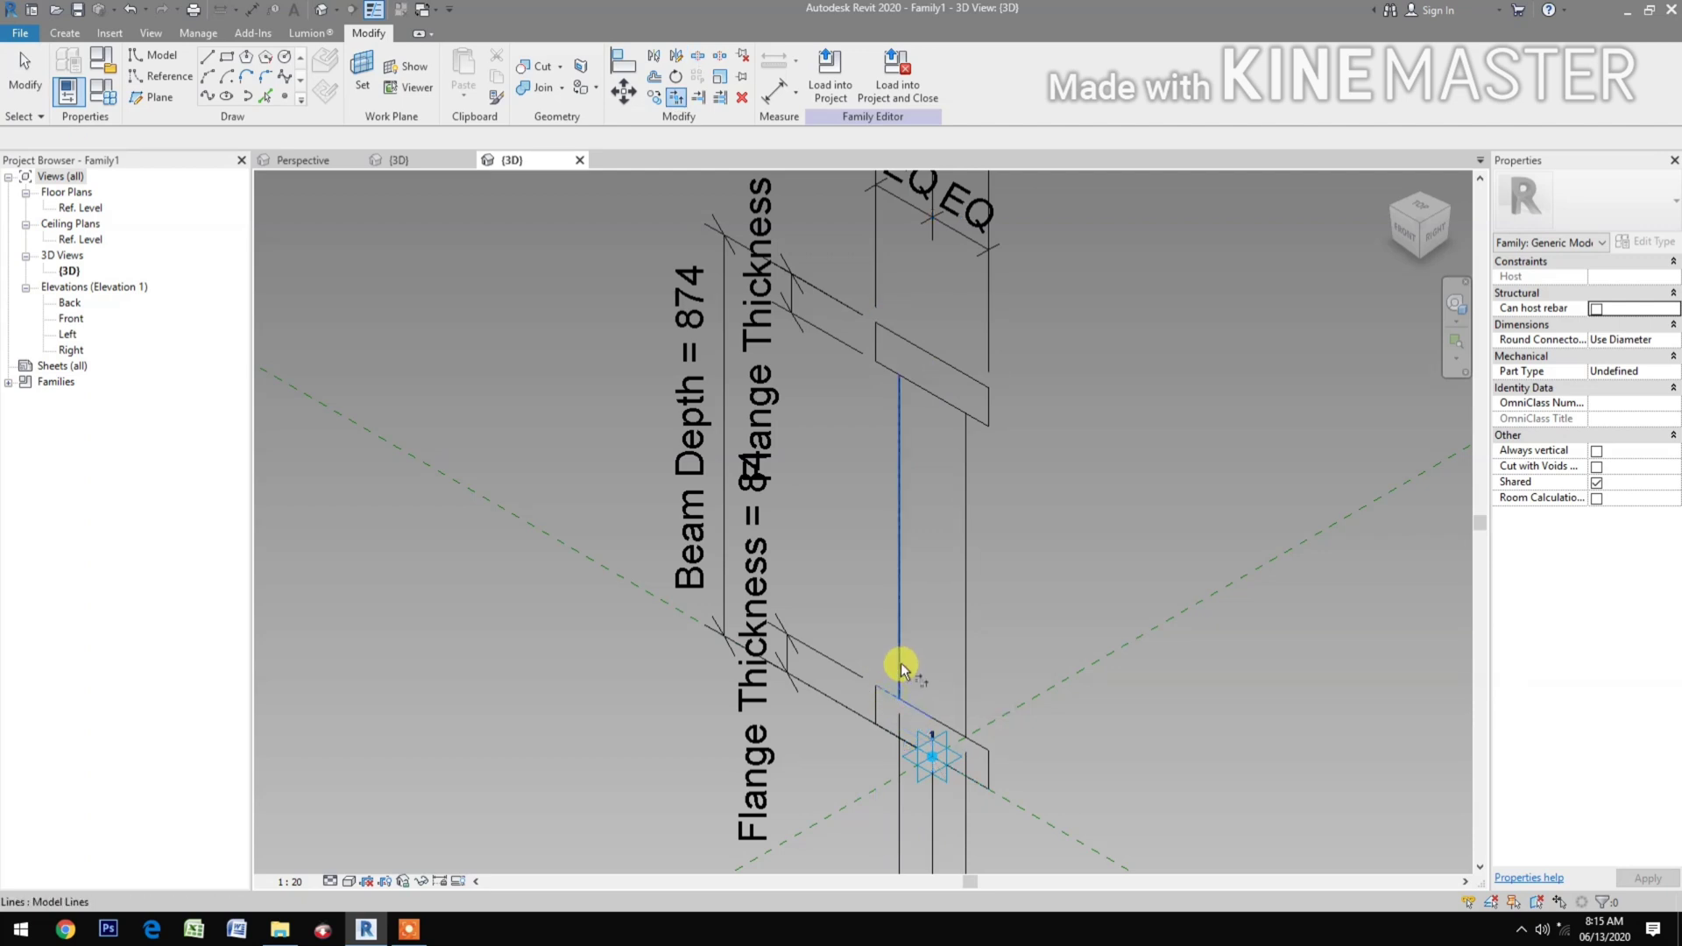
pyautogui.click(900, 663)
pyautogui.click(894, 396)
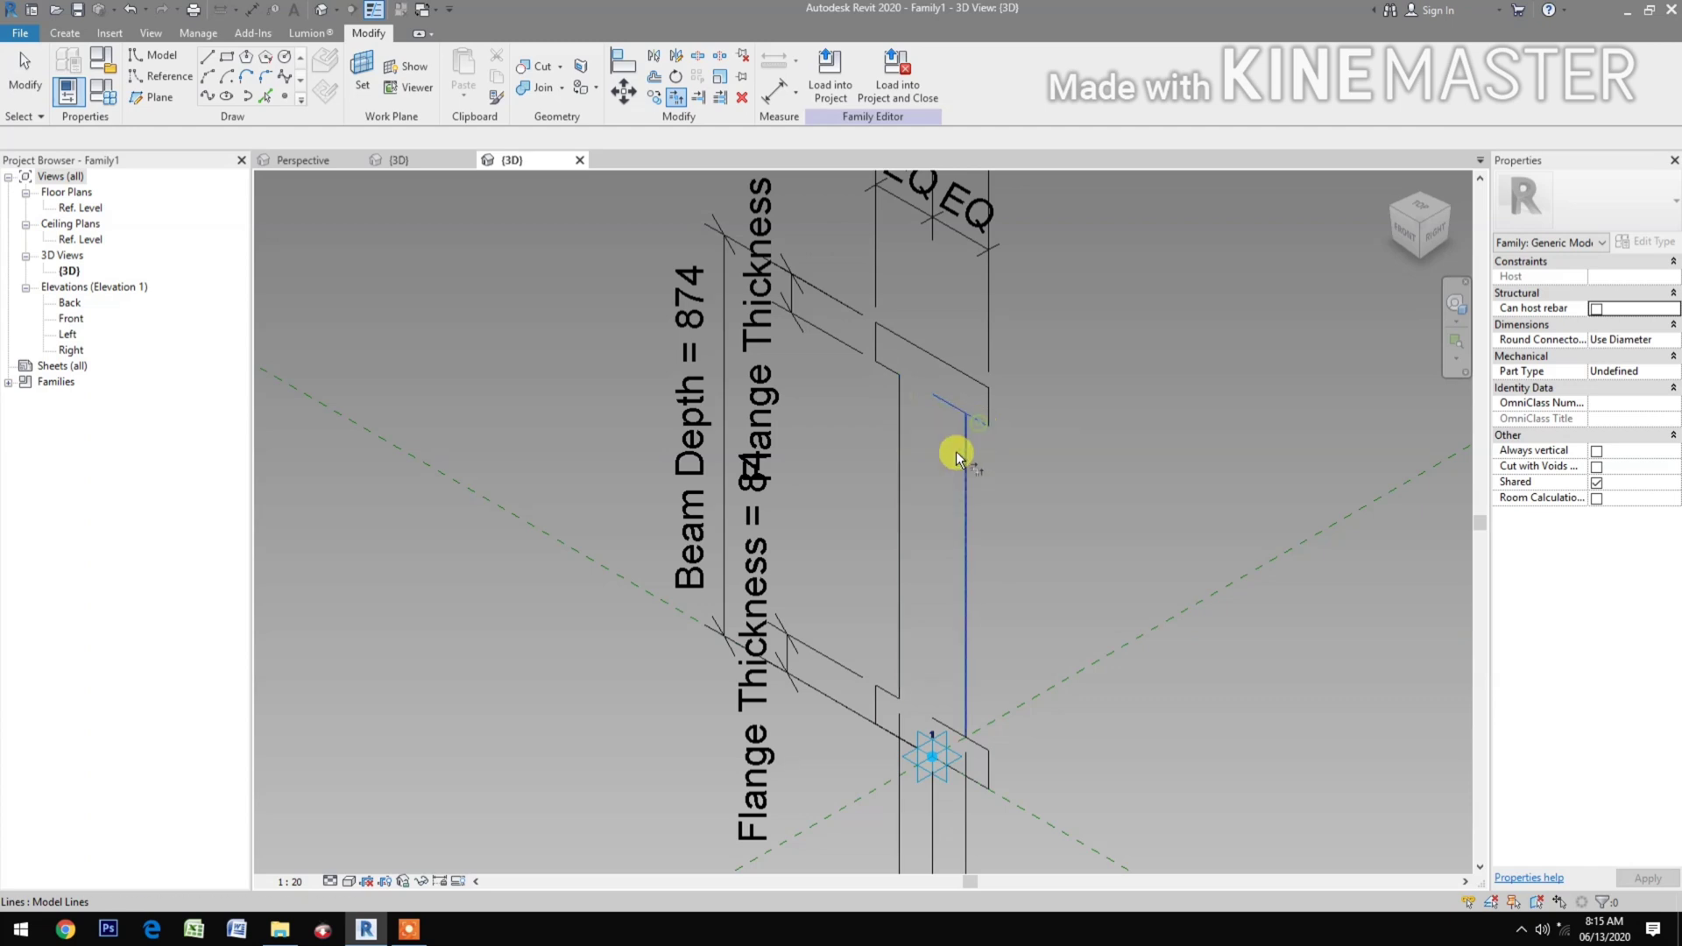
pyautogui.click(972, 547)
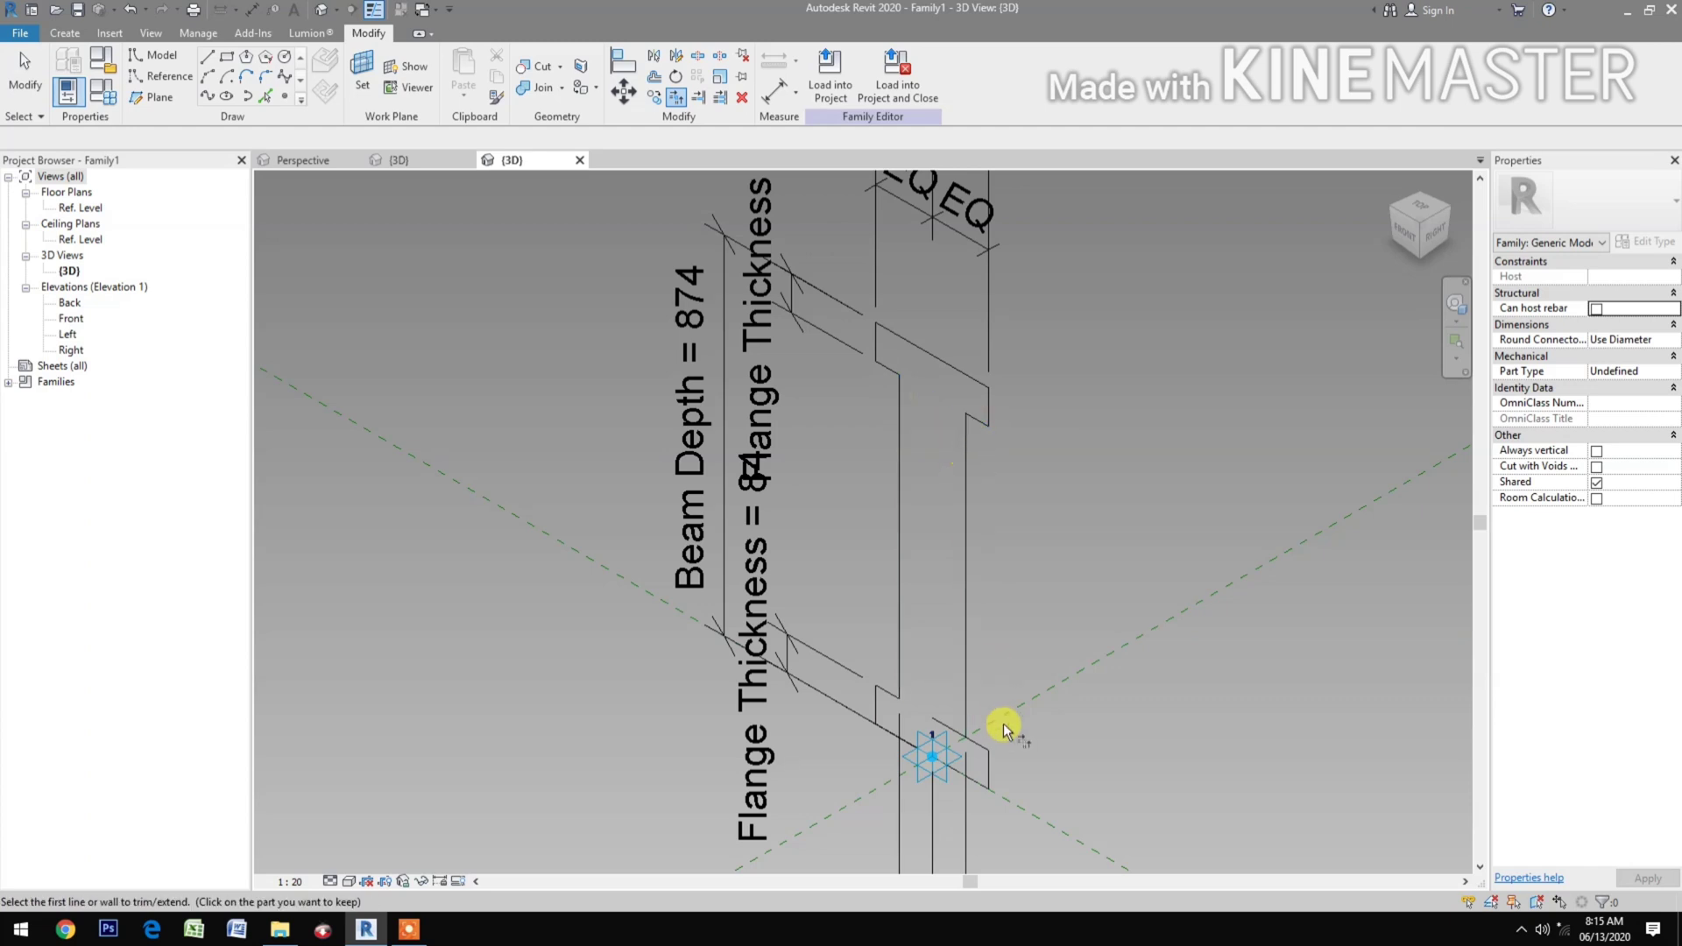
pyautogui.click(967, 685)
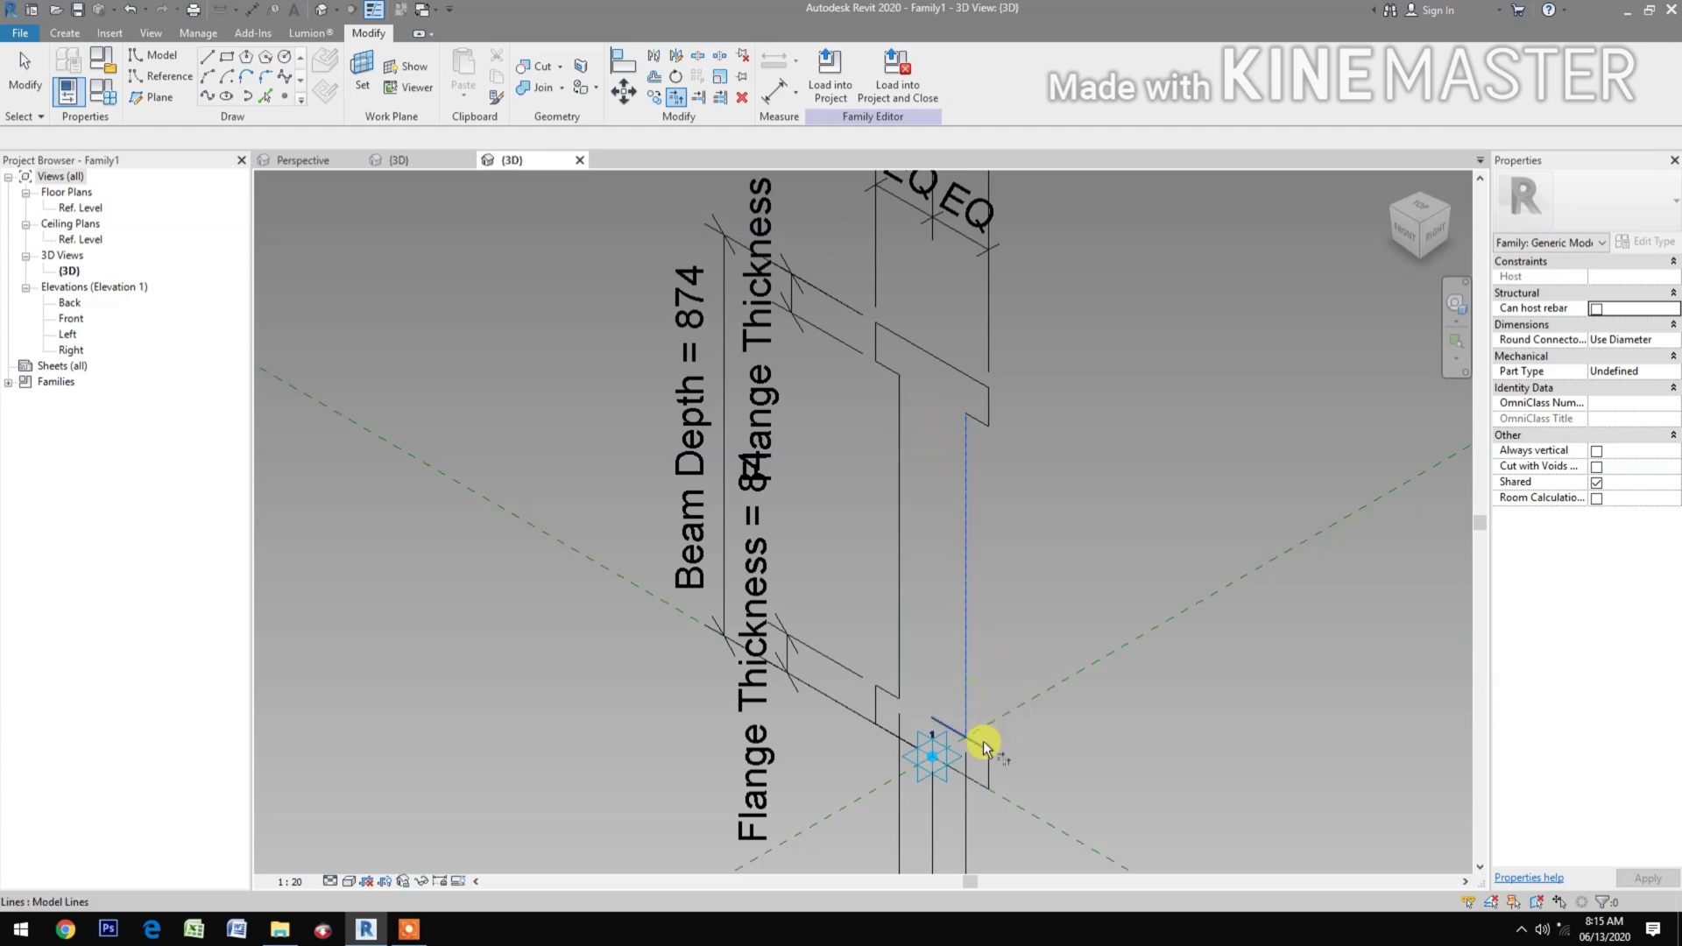
pyautogui.click(982, 741)
pyautogui.scroll(-3, 1069, 727)
pyautogui.press('Escape')
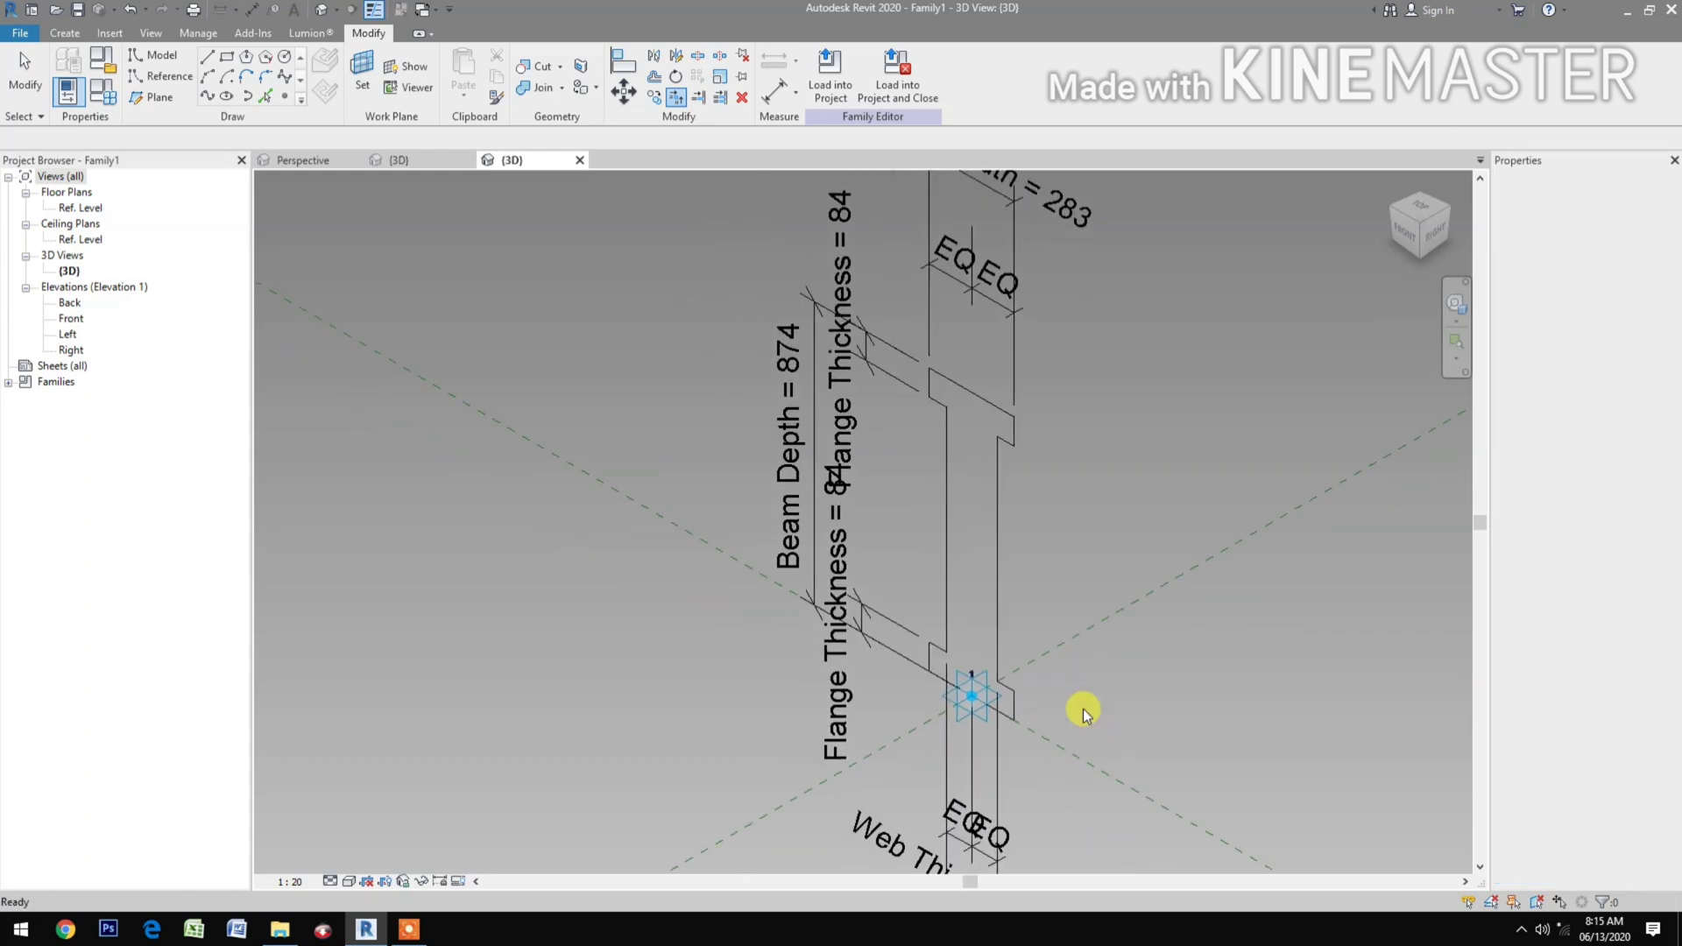
# Change Web Thickness to 20 in Family Types, apply and accept.
pyautogui.scroll(-1, 1069, 601)
pyautogui.moveTo(1069, 600); pyautogui.dragTo(1186, 668, button='middle')
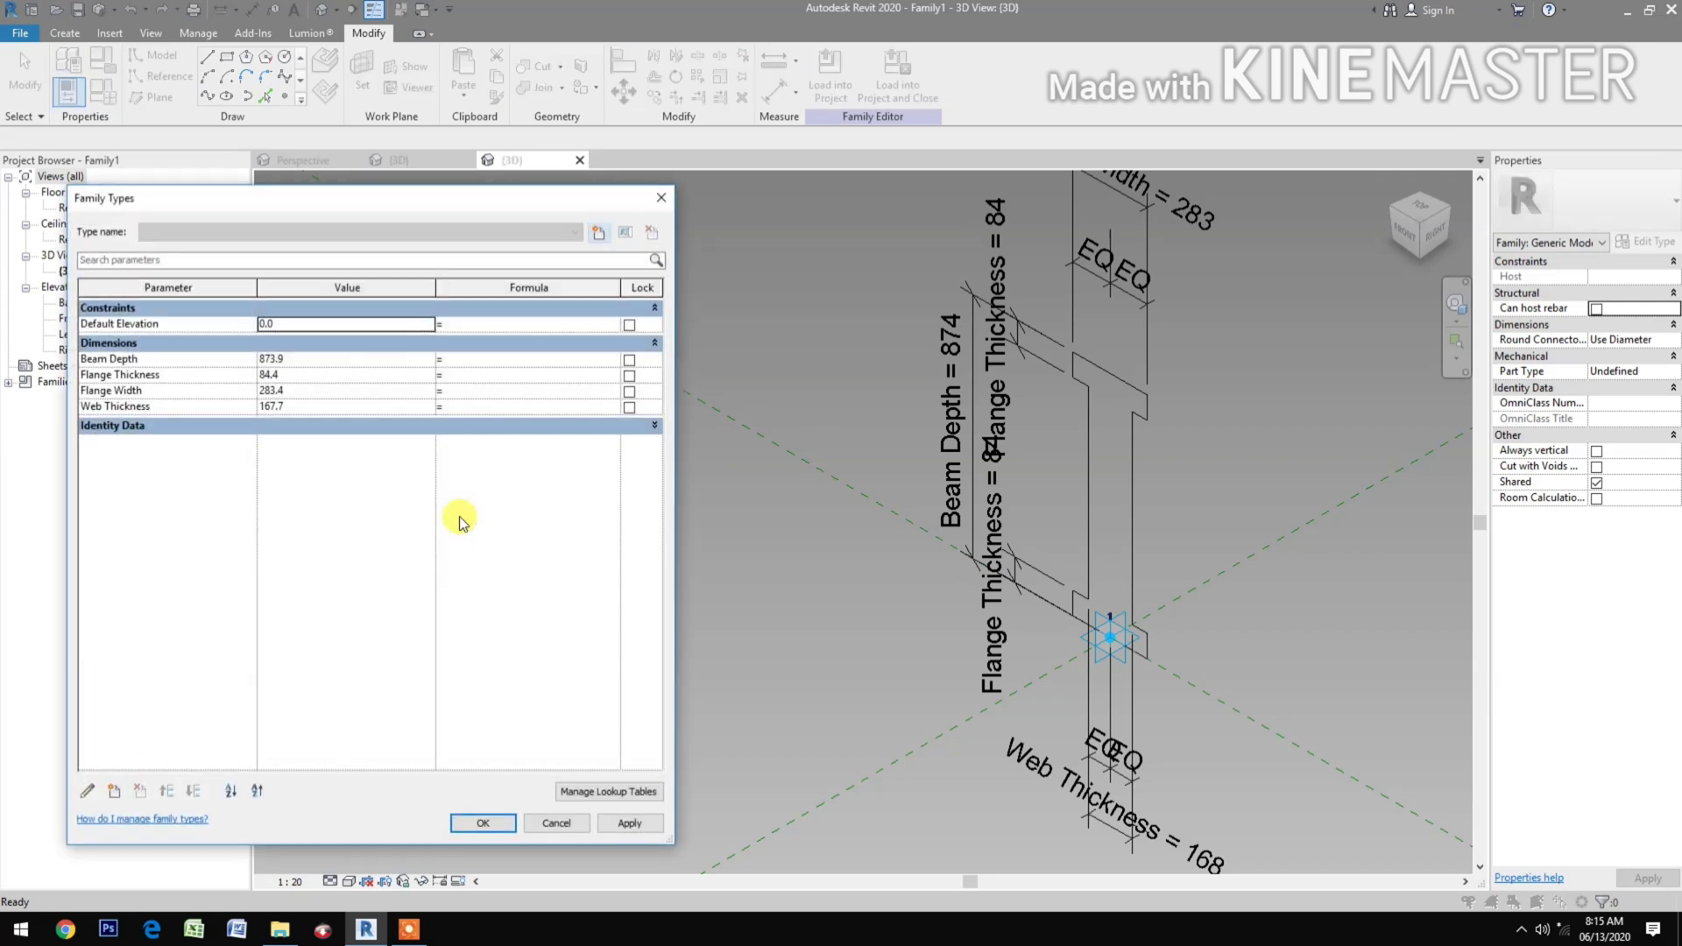
pyautogui.click(361, 407)
pyautogui.write('20')
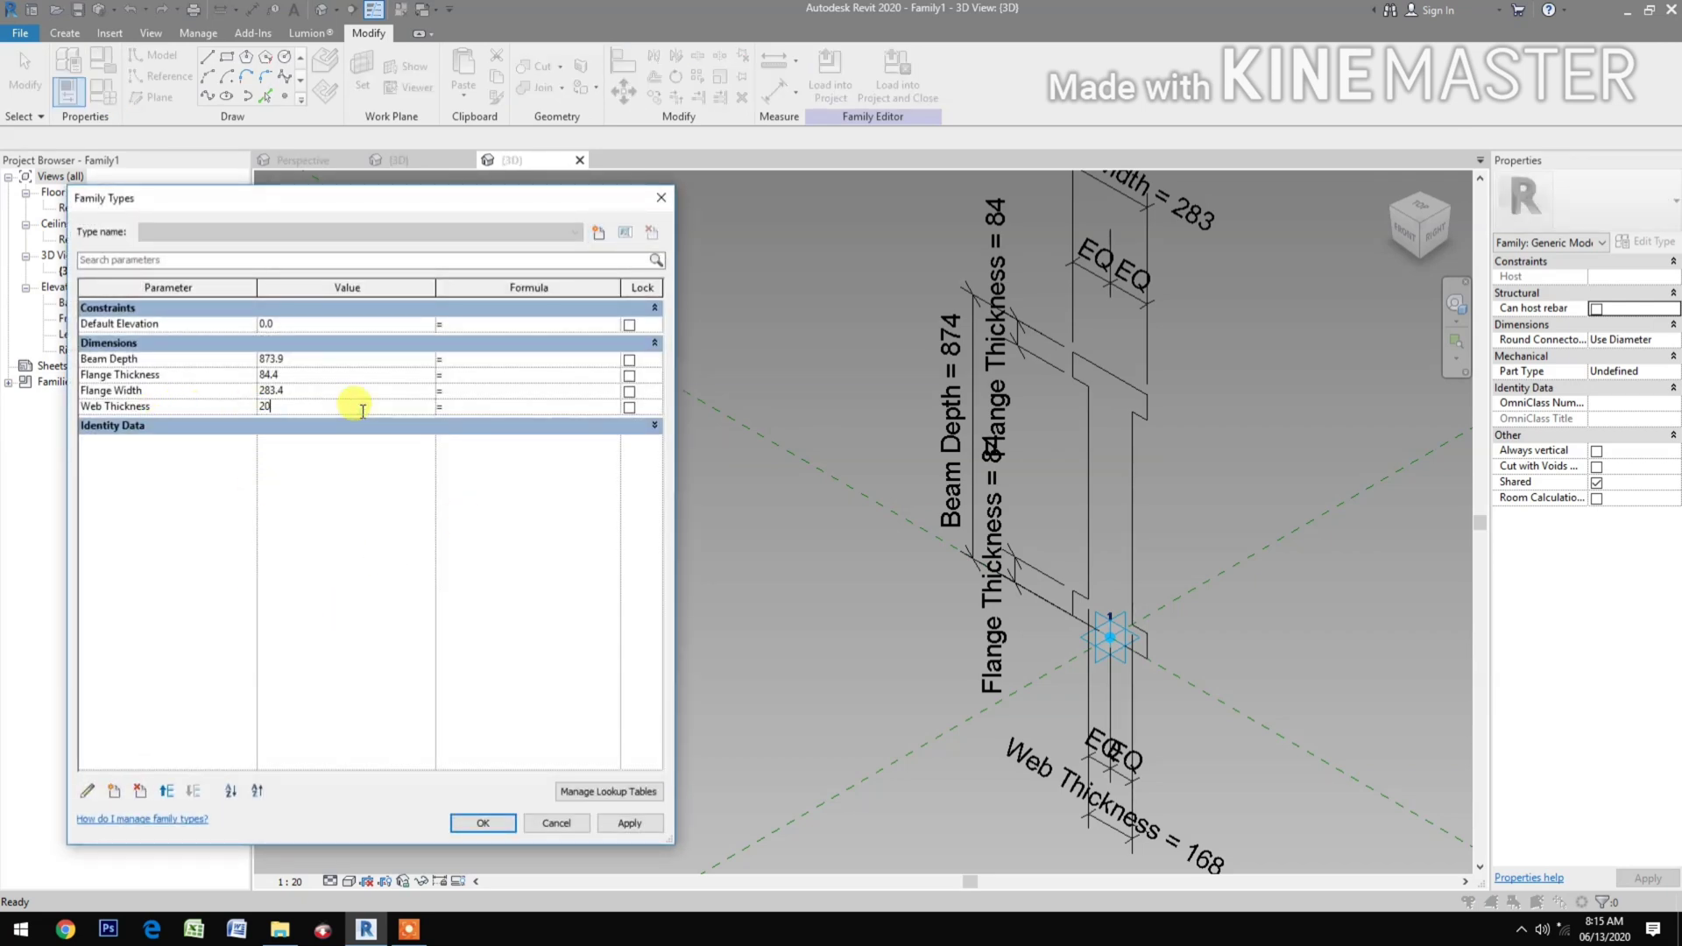
pyautogui.click(631, 825)
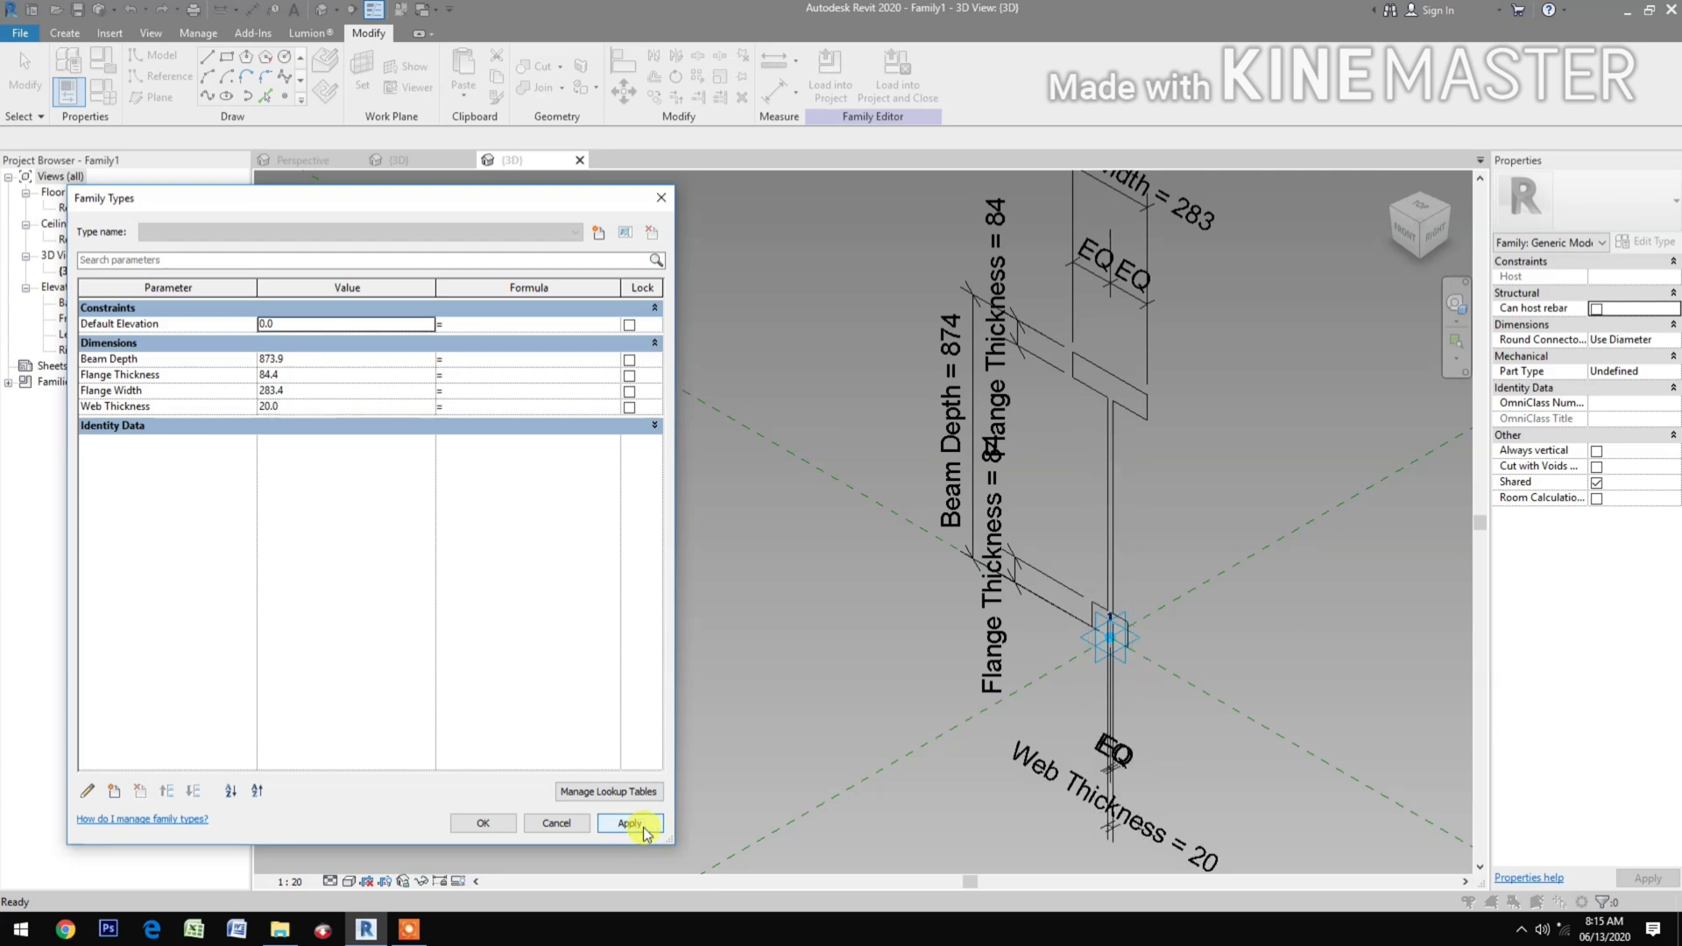
pyautogui.click(486, 821)
pyautogui.moveTo(1086, 616); pyautogui.dragTo(1035, 649, button='middle')
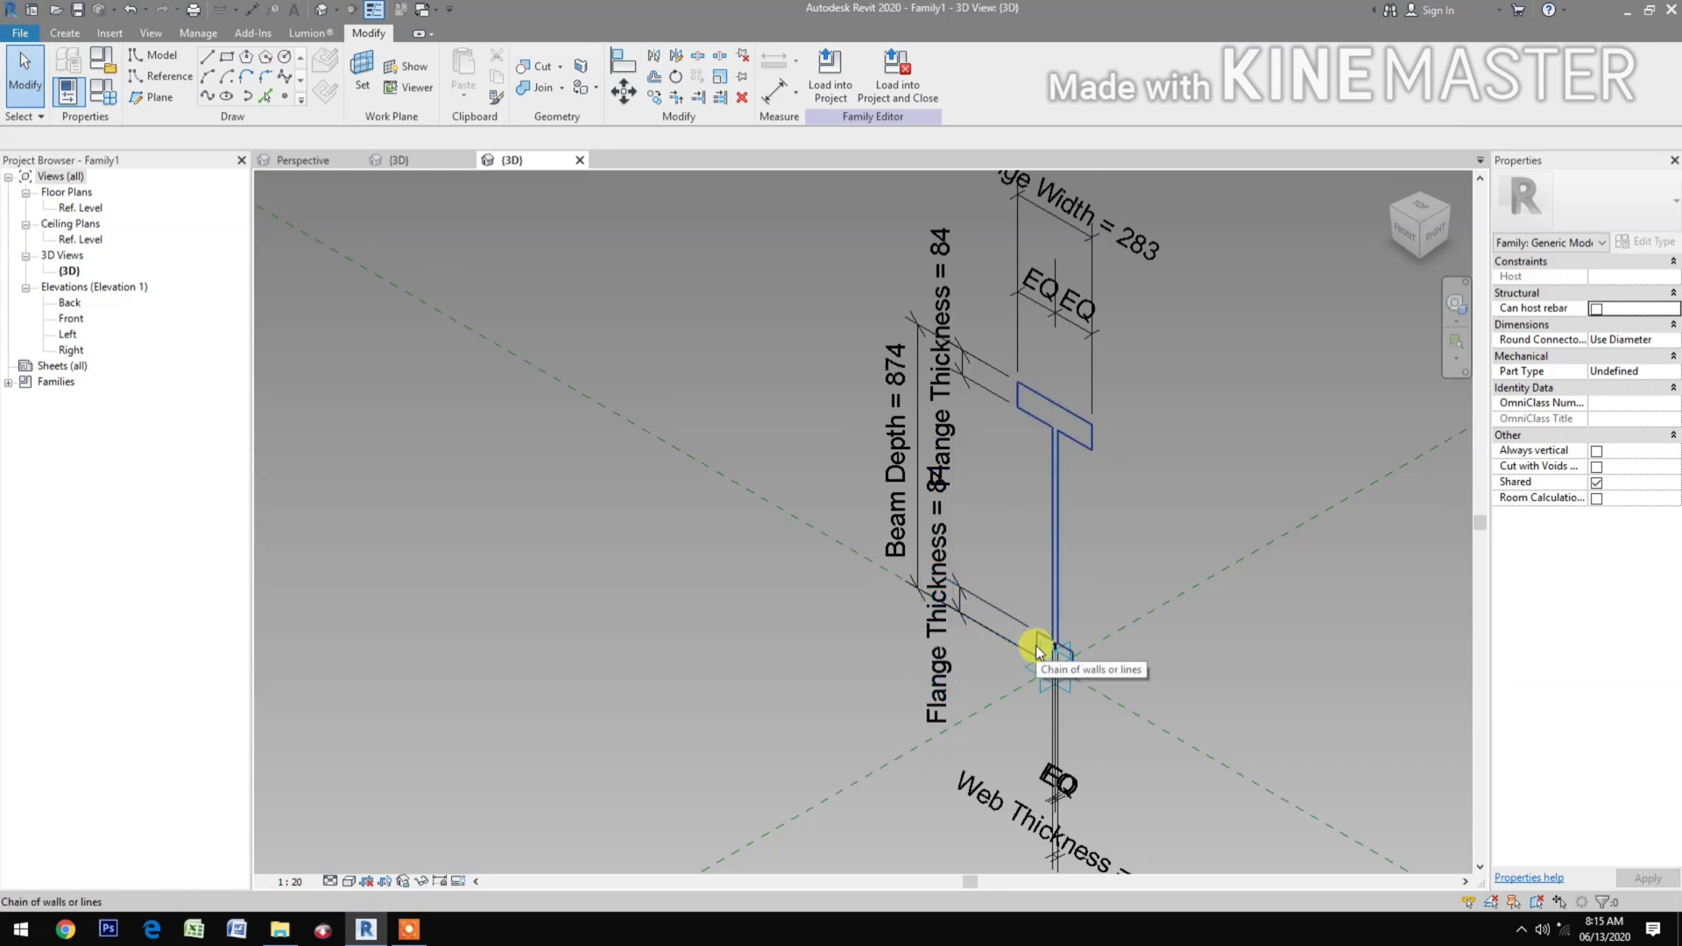
# Align the lower and right flange edges to their reference lines, locking the lower one.
pyautogui.press('a')
pyautogui.press('l')
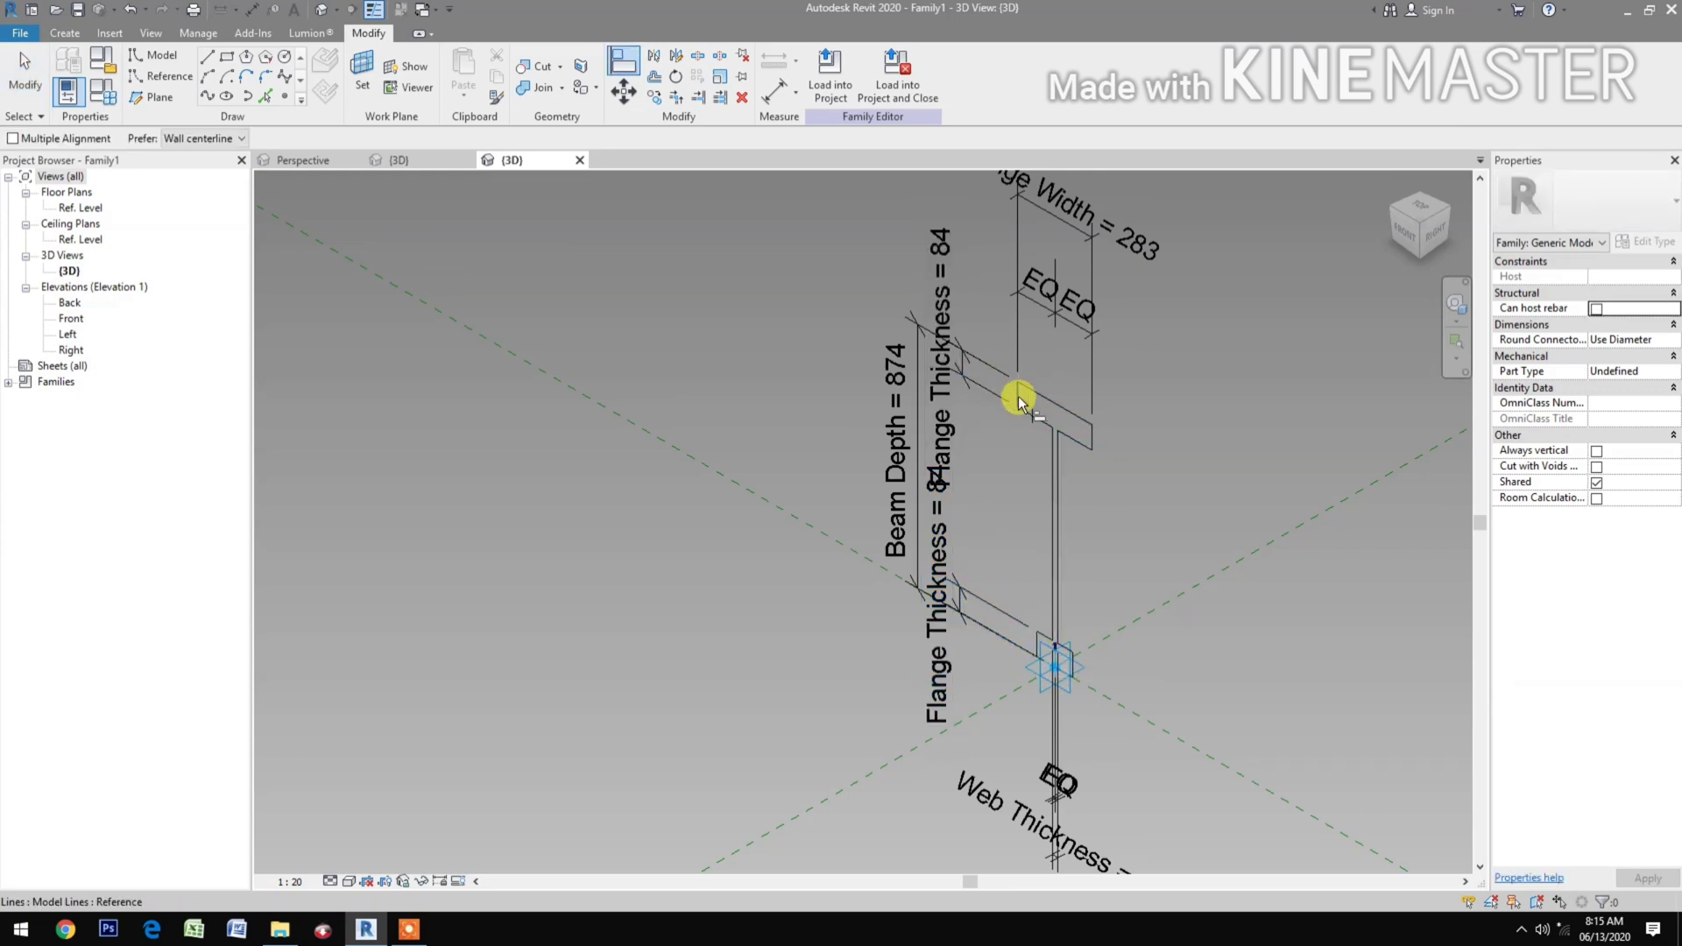
pyautogui.click(1018, 396)
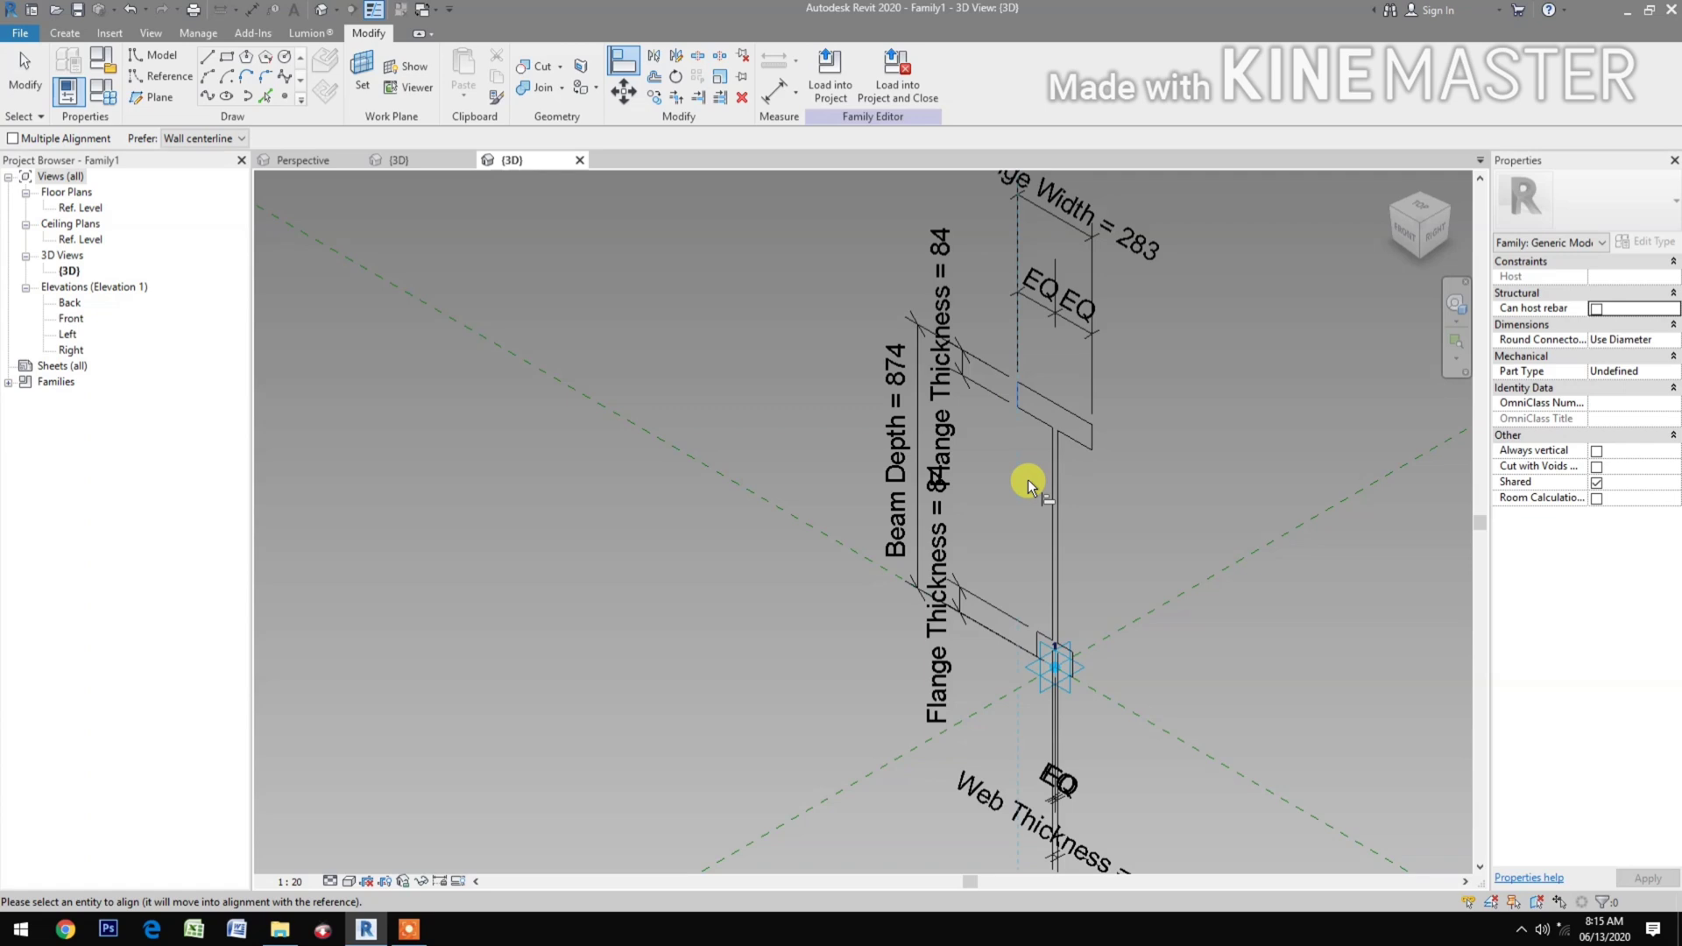
pyautogui.click(1034, 647)
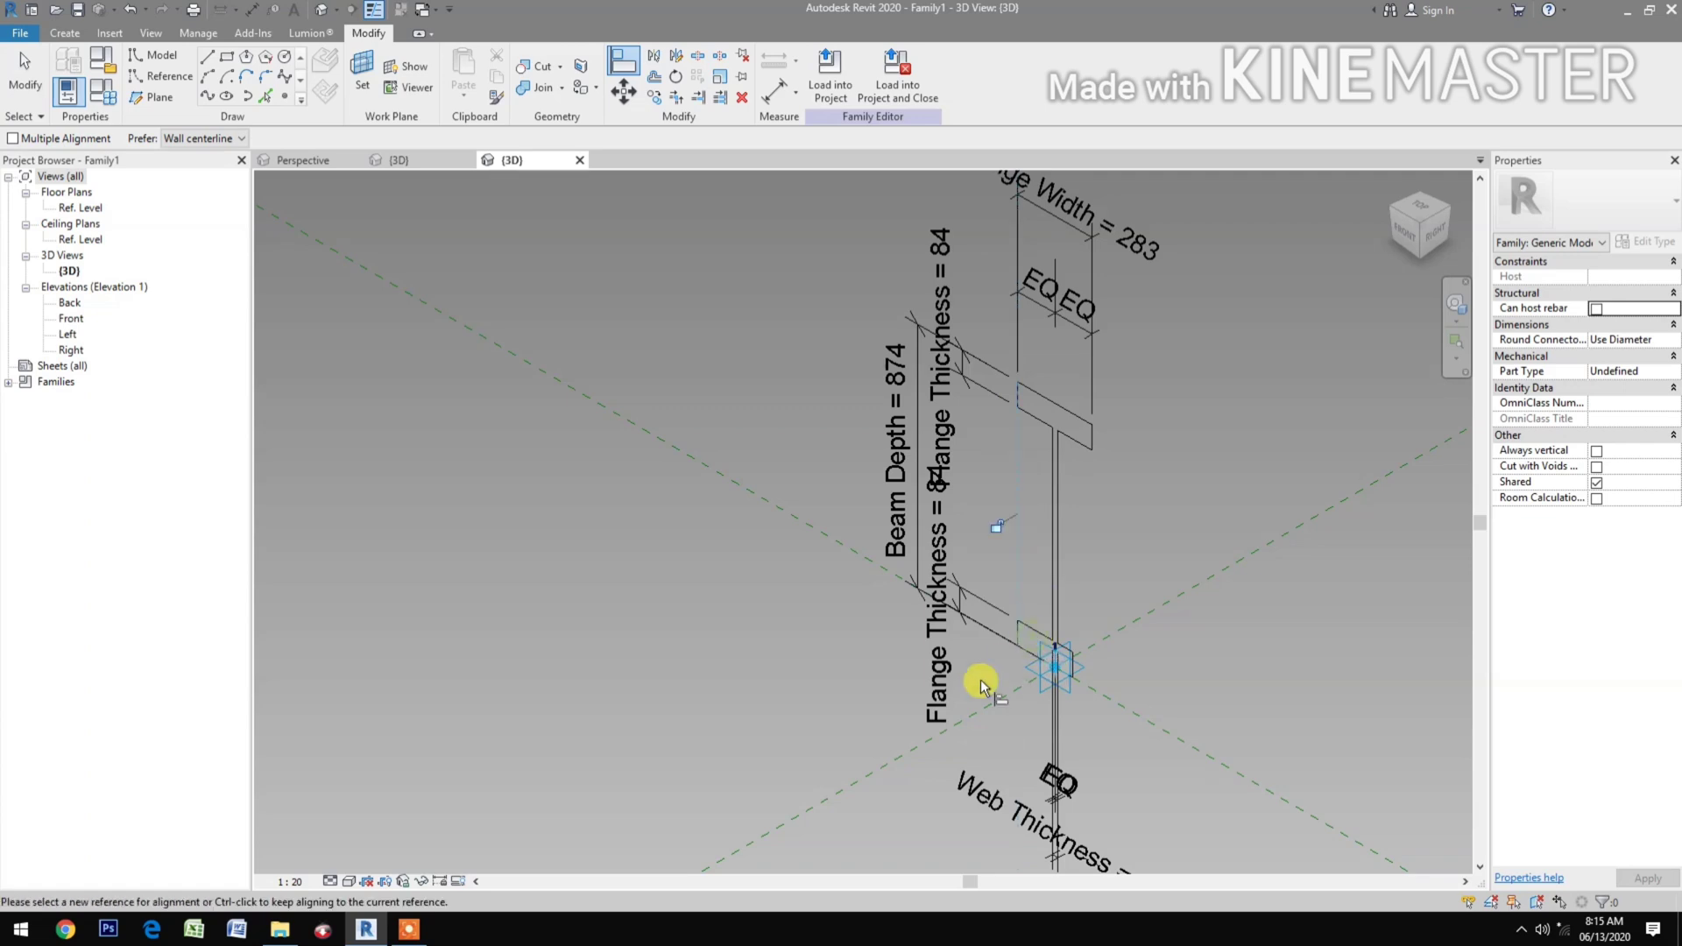
pyautogui.click(994, 524)
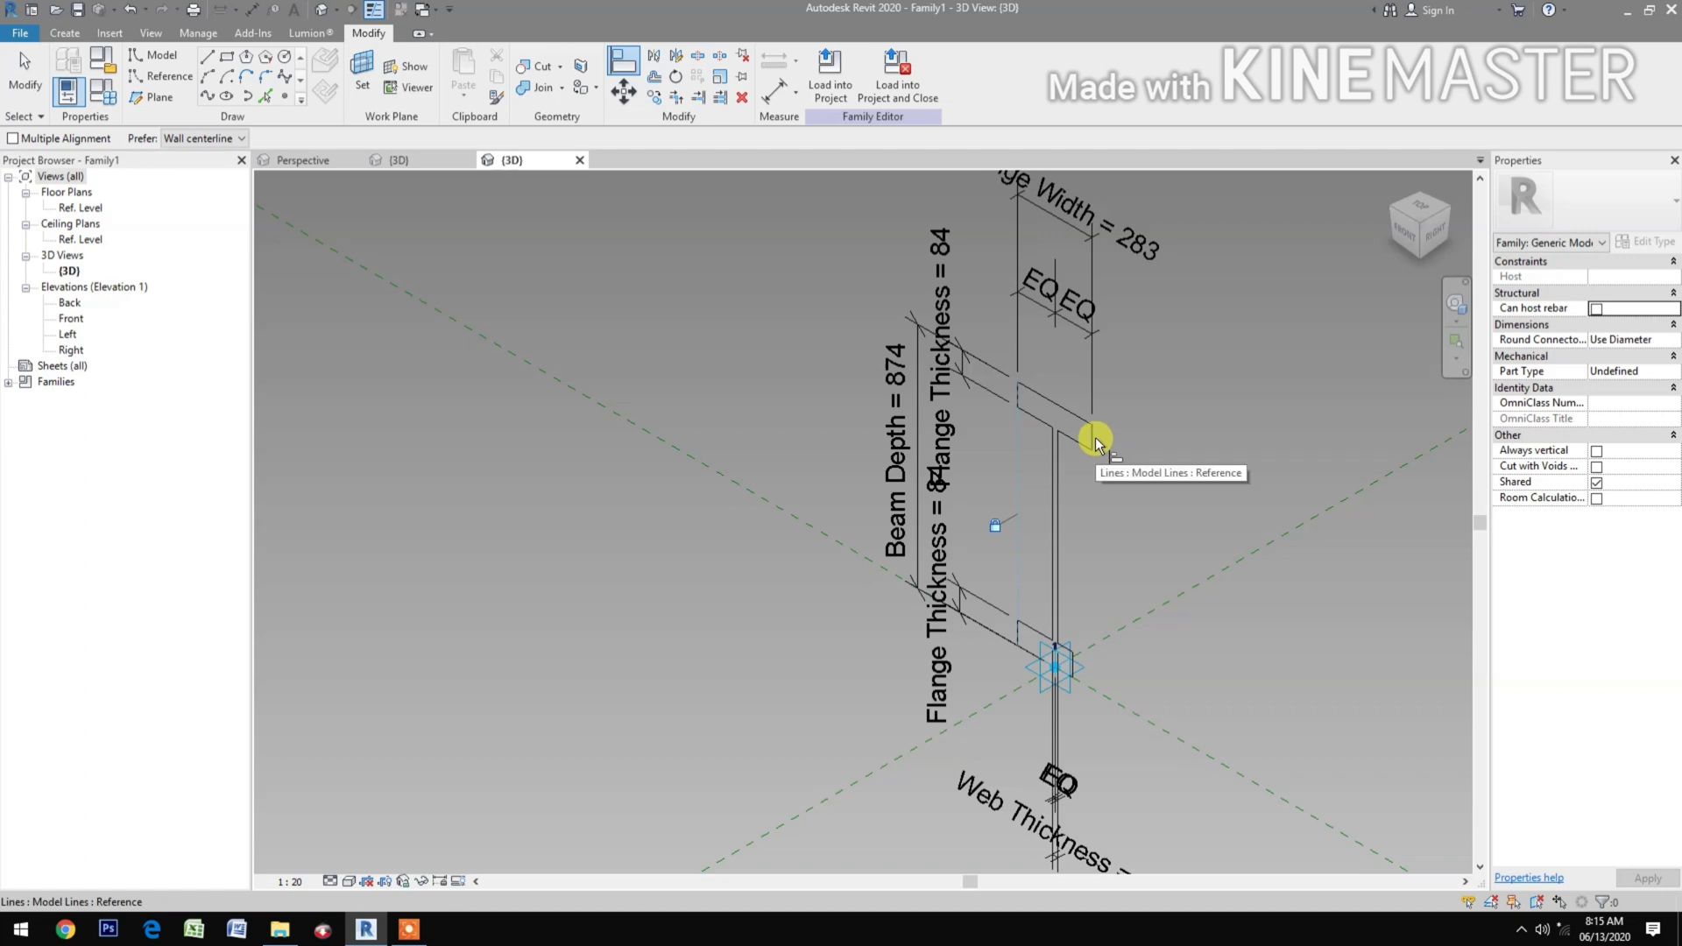
pyautogui.click(1095, 438)
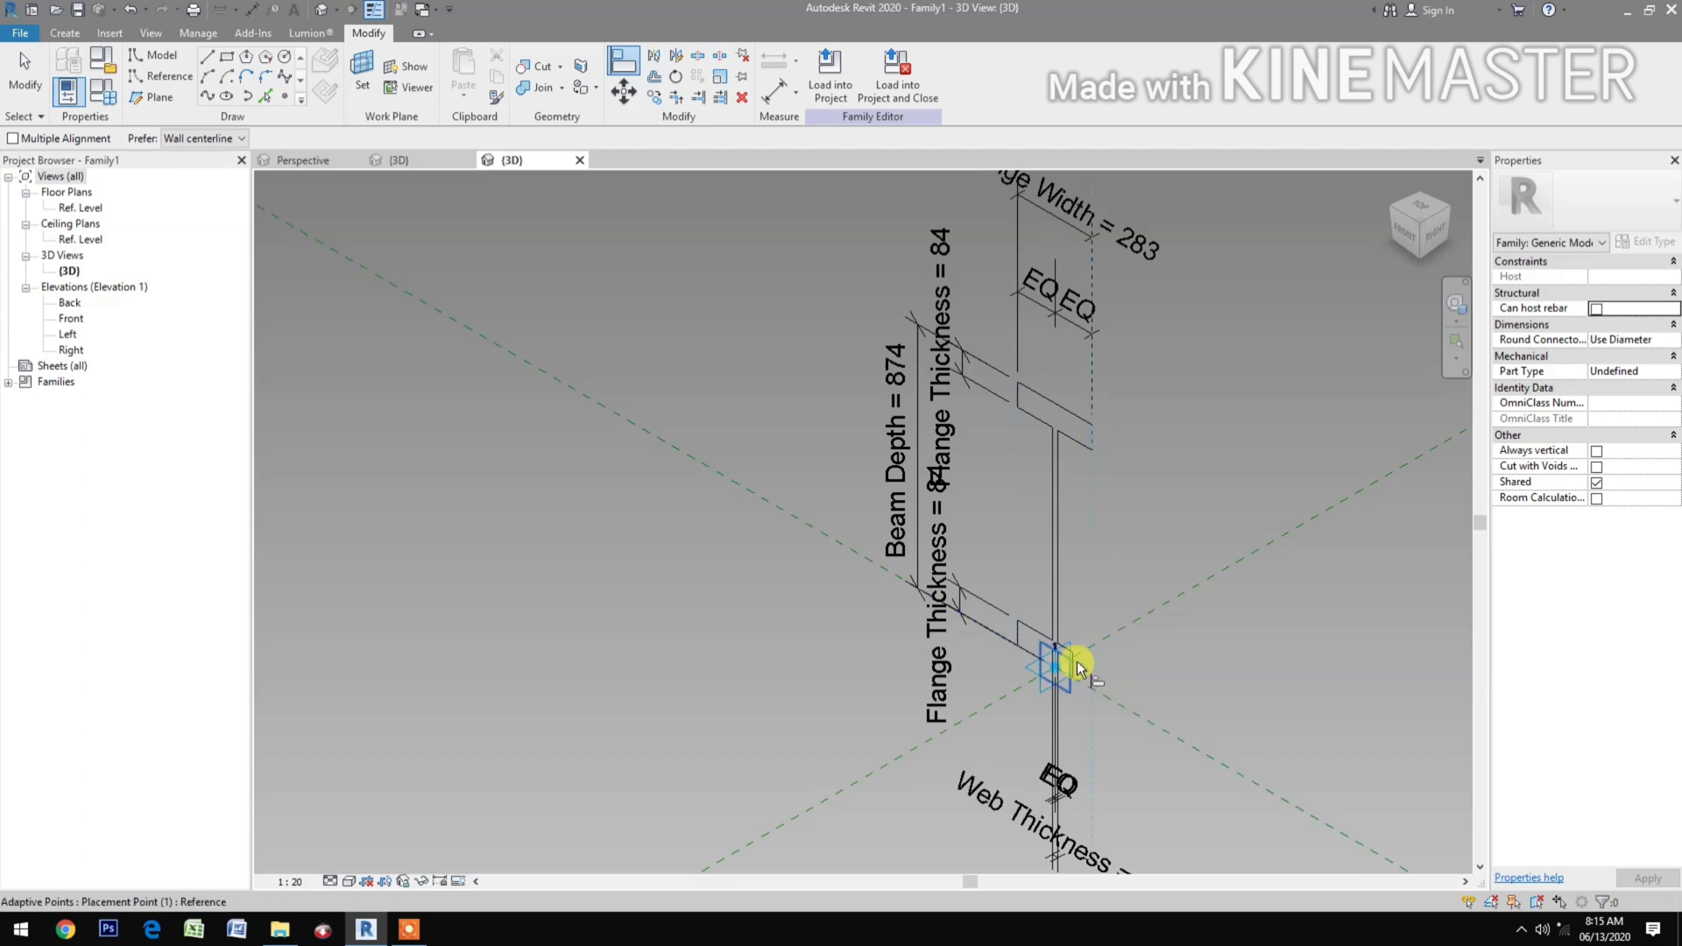
pyautogui.press('Tab')
pyautogui.click(1222, 698)
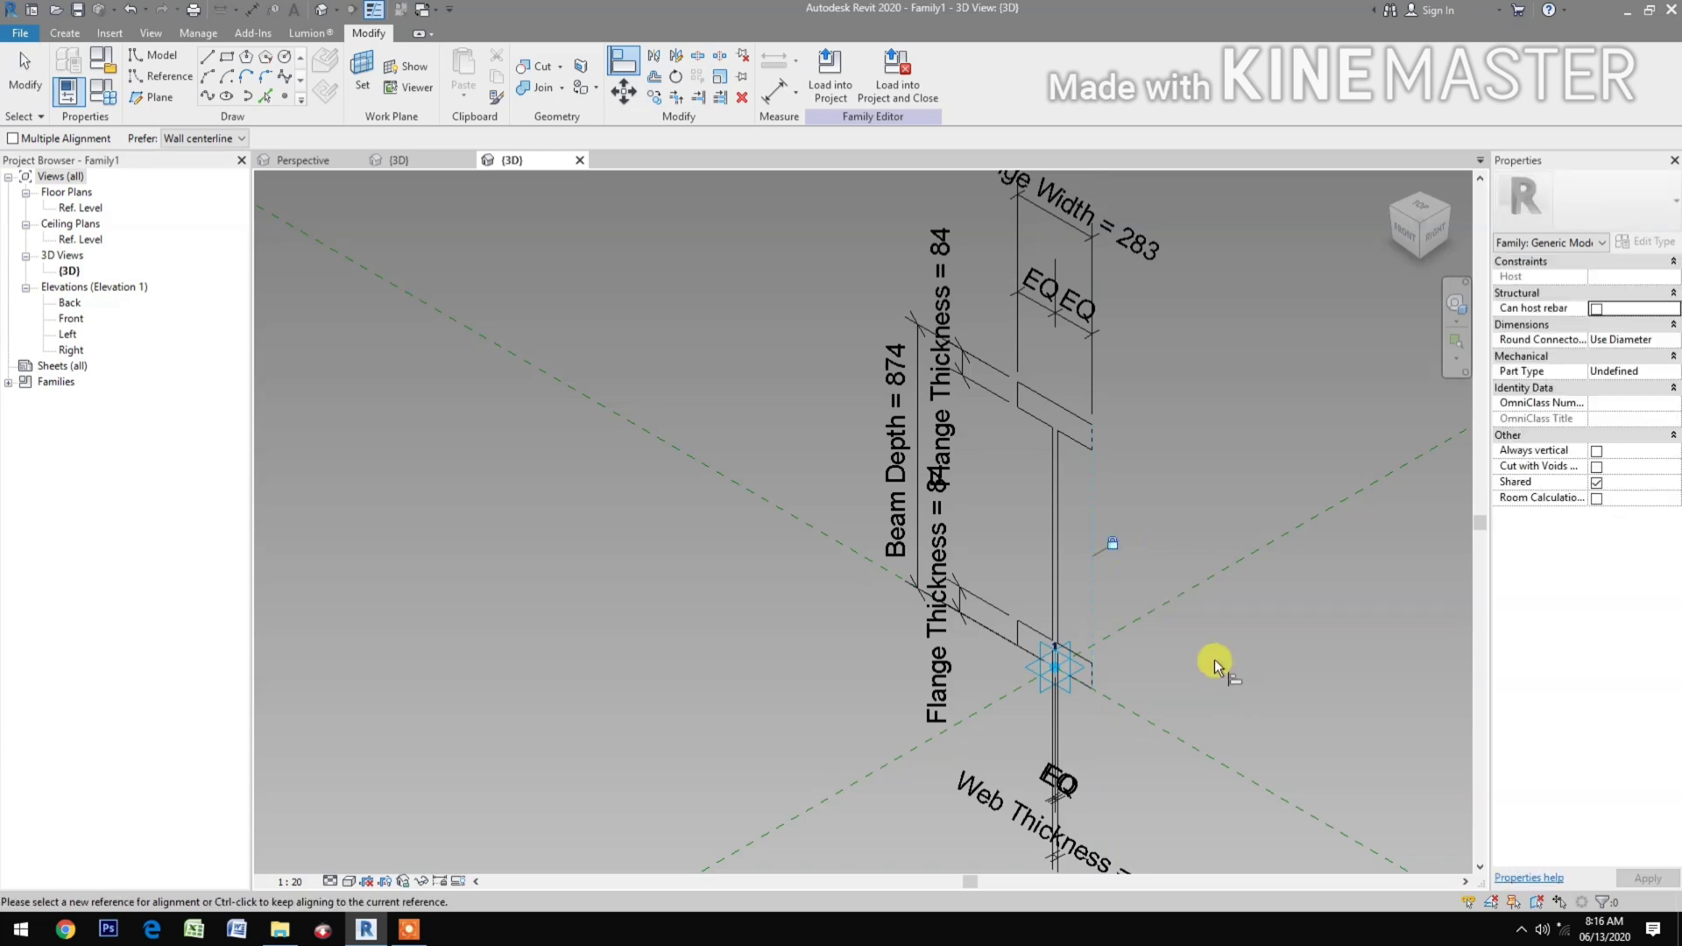
pyautogui.press('Escape')
pyautogui.press('Escape')
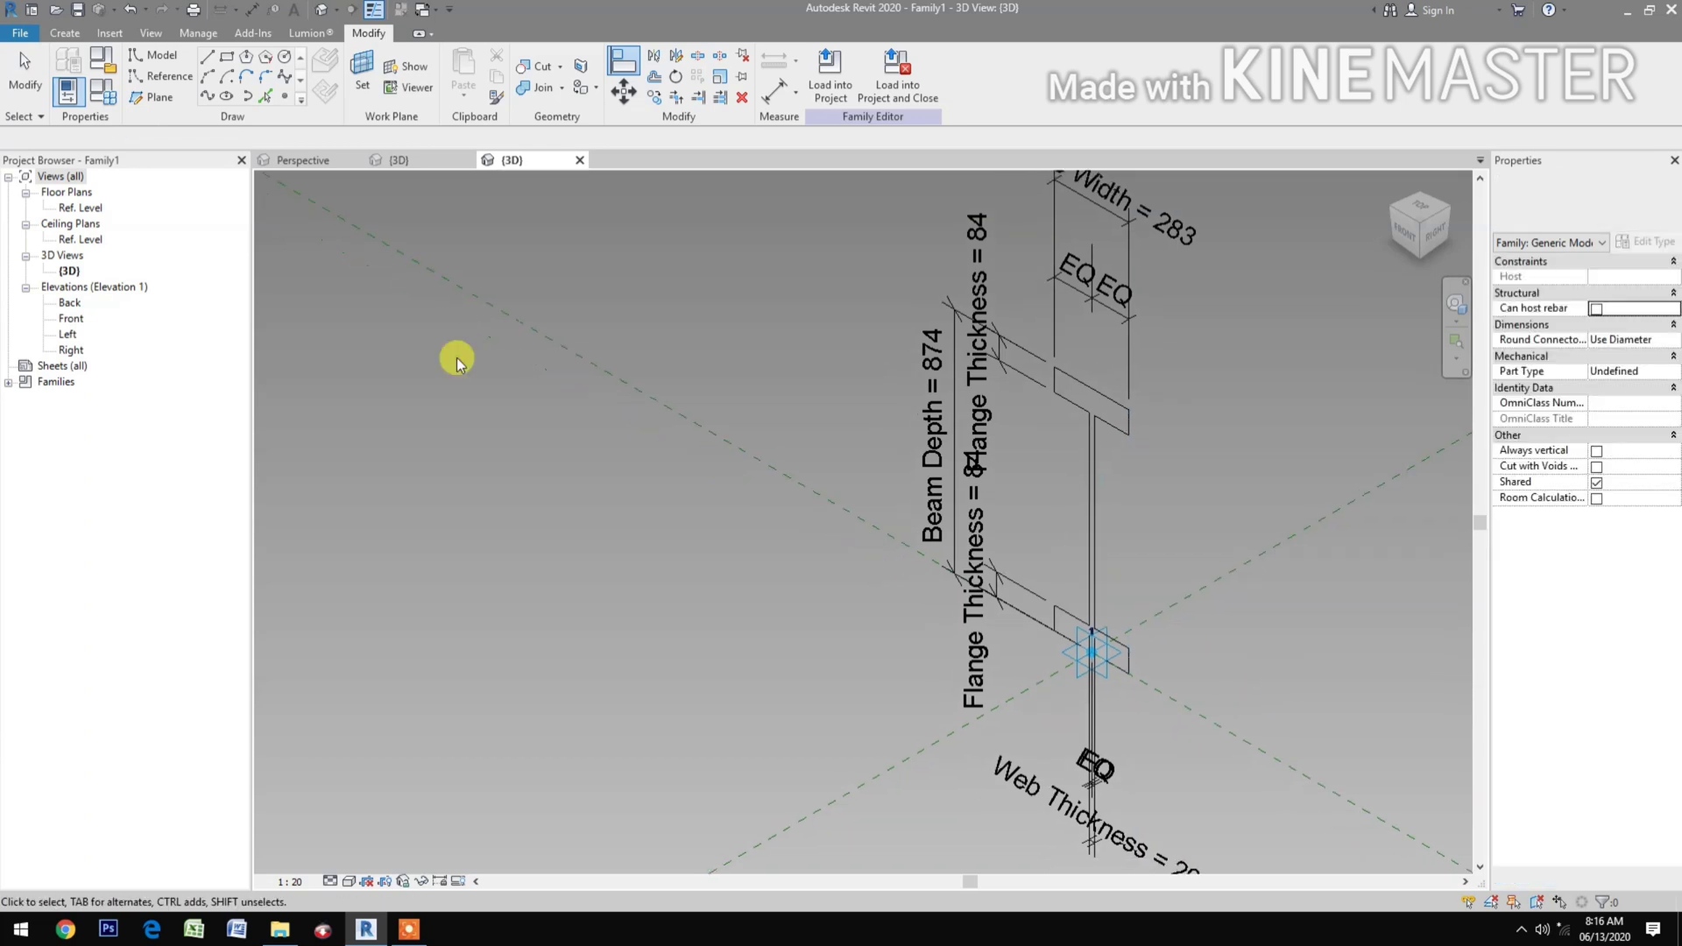
# Set Beam Depth to 300 in Family Types and apply it.
pyautogui.click(102, 107)
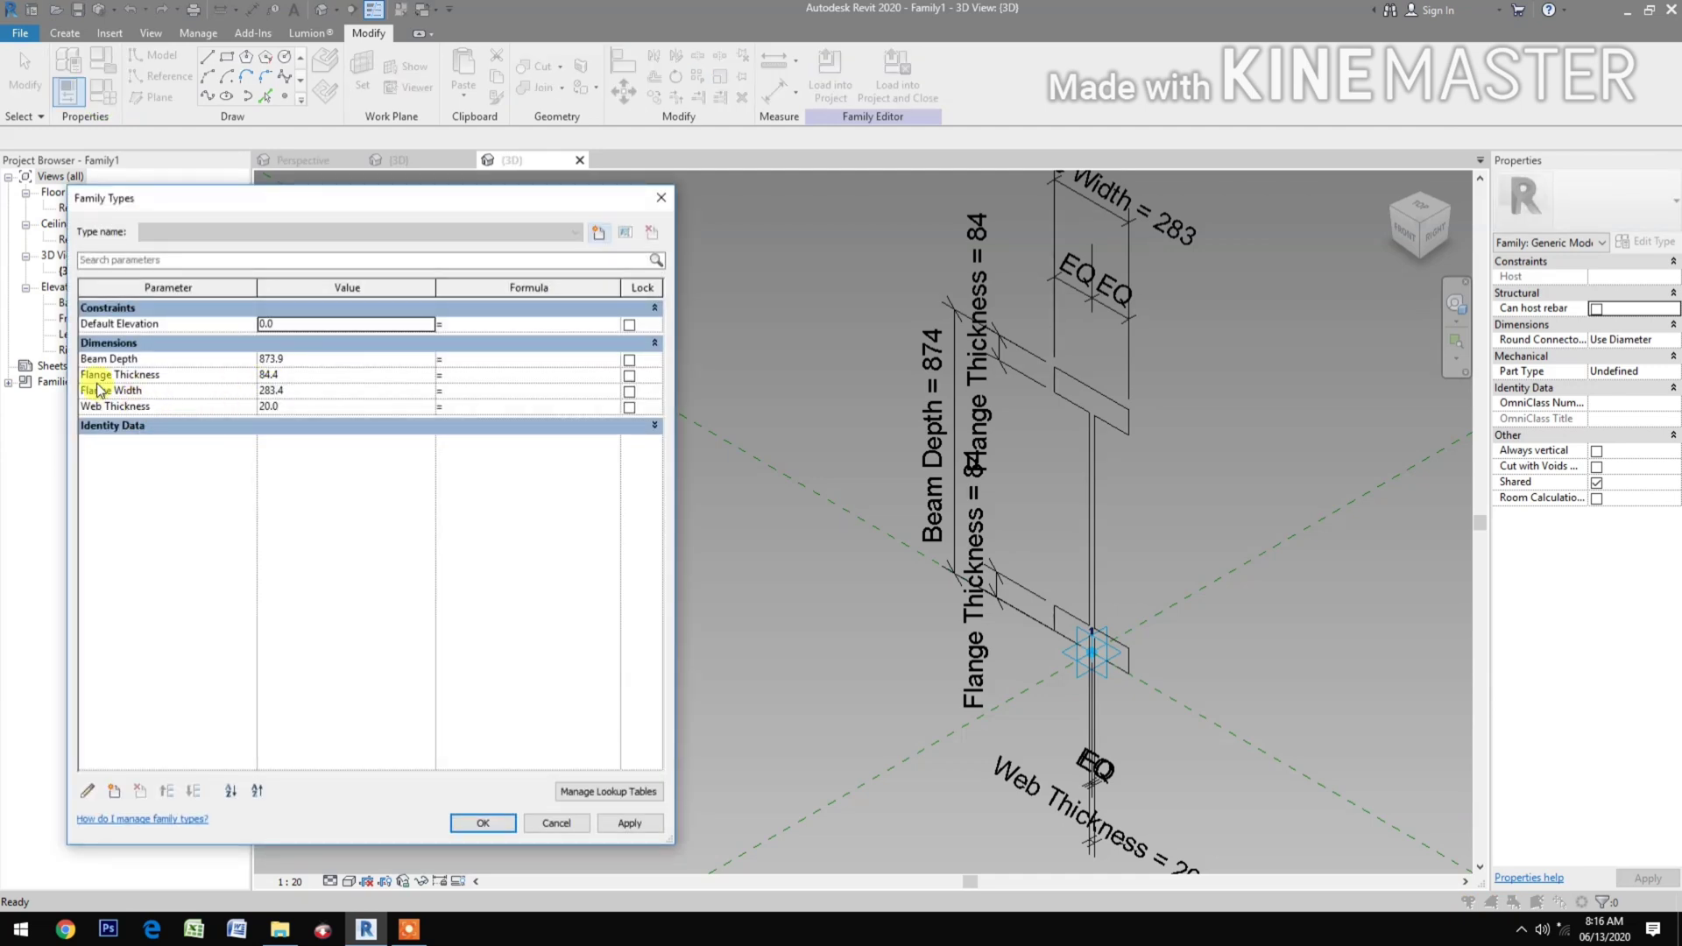
pyautogui.click(352, 360)
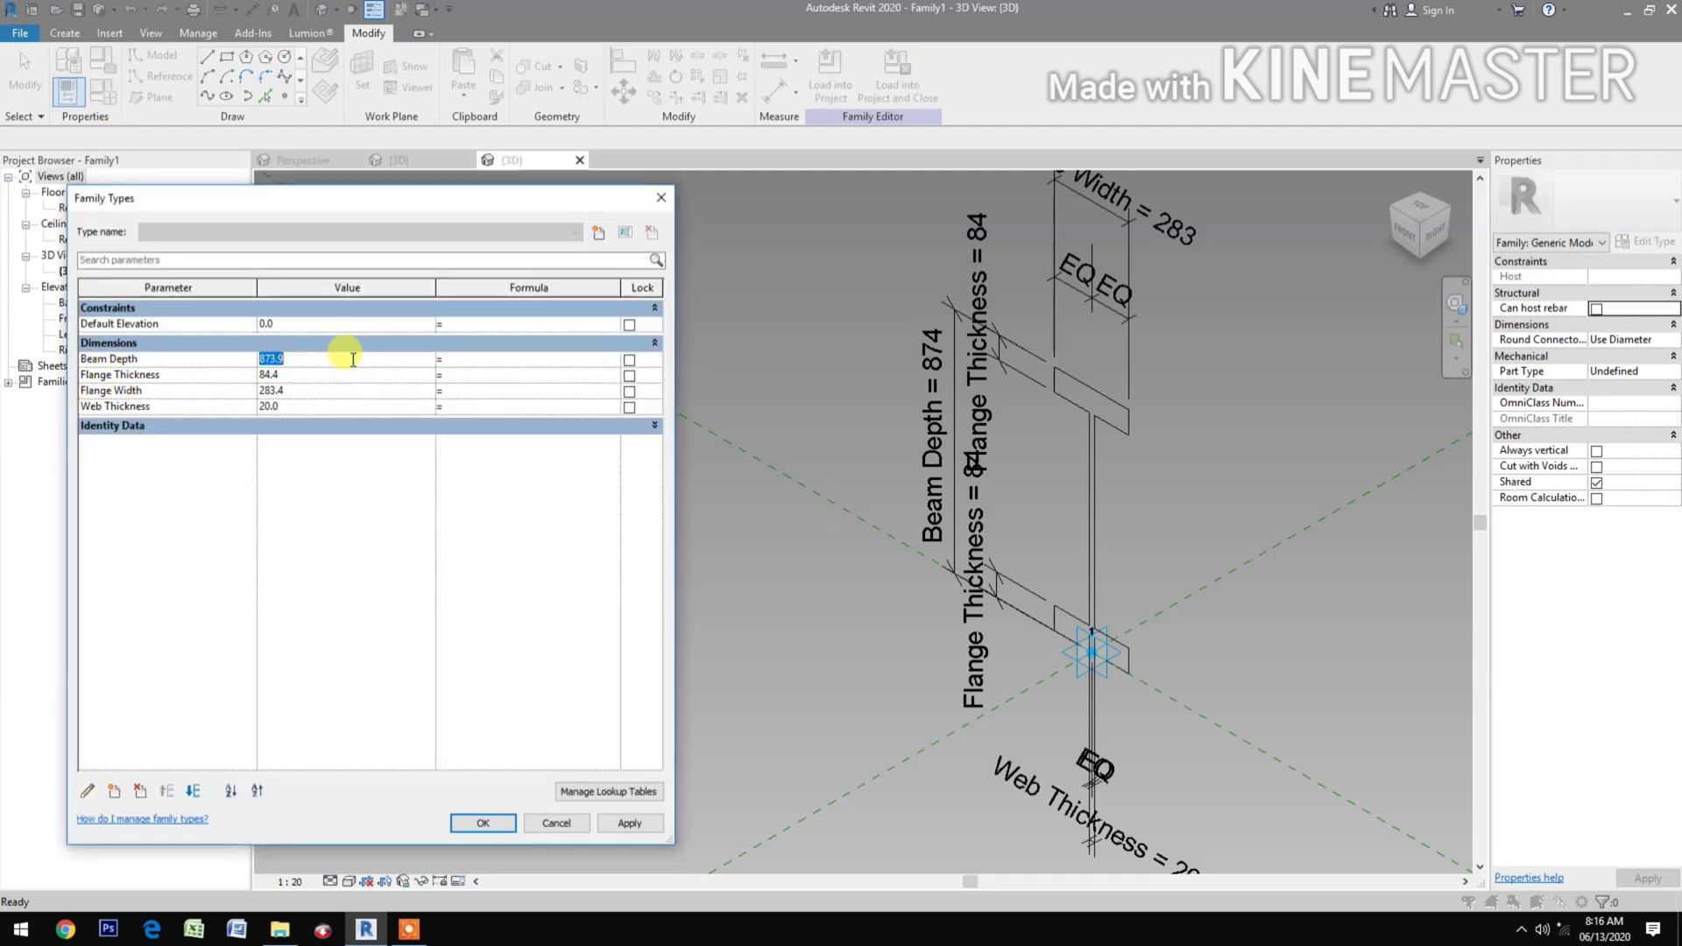
pyautogui.write('300')
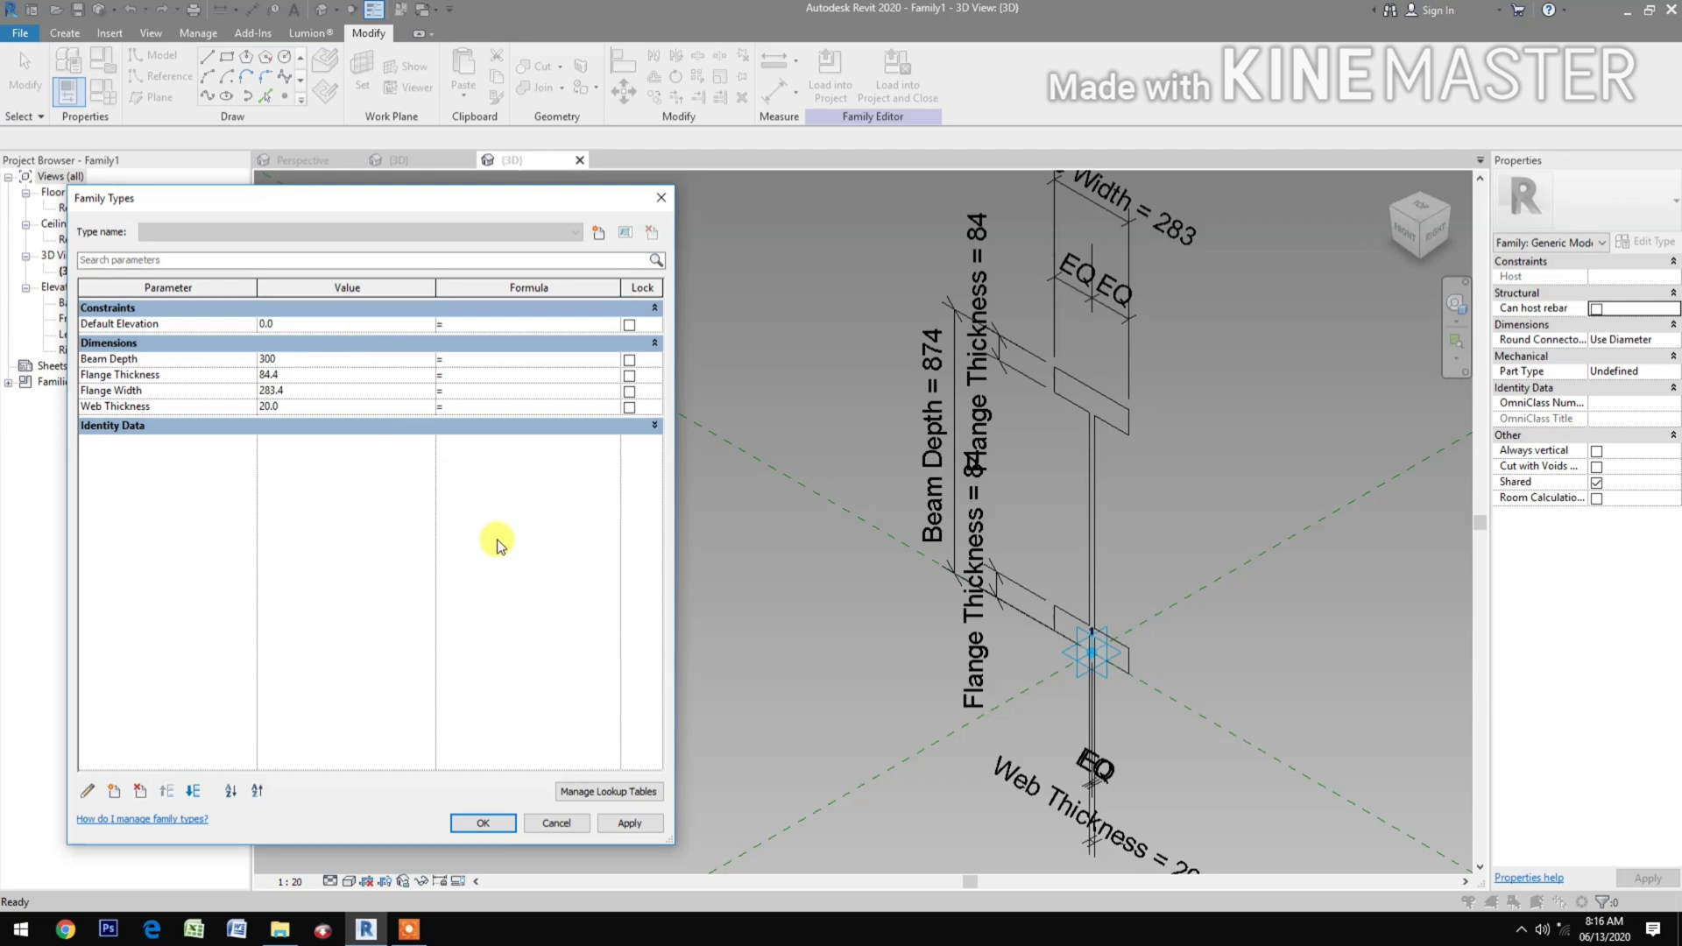
pyautogui.click(630, 825)
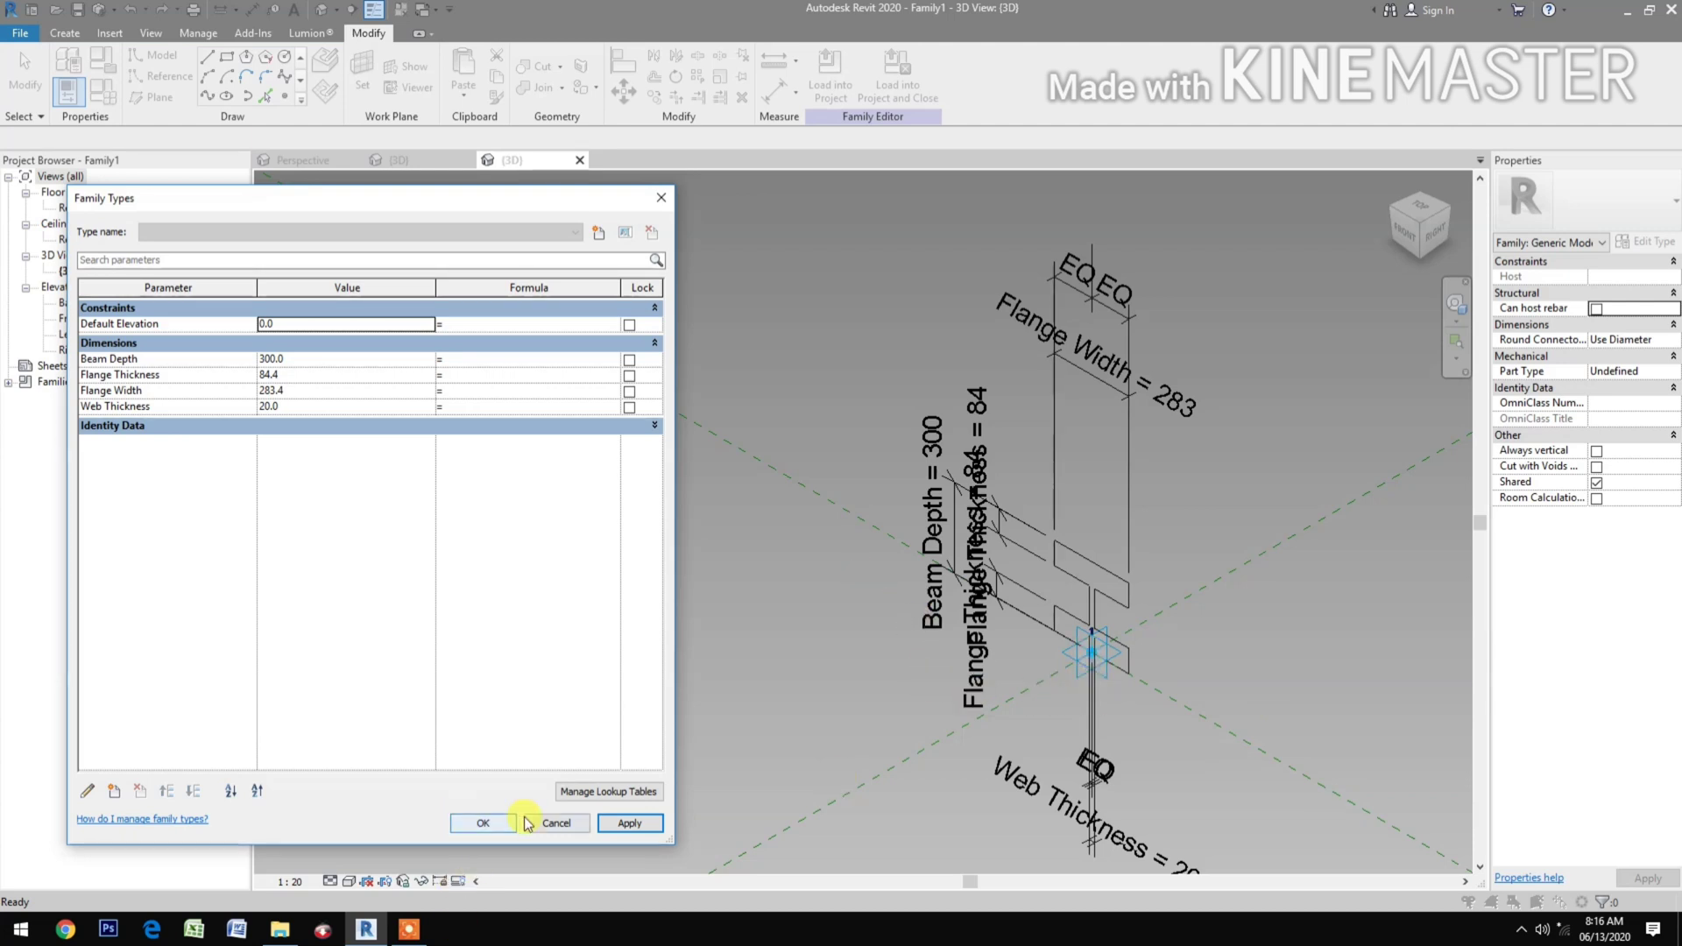
pyautogui.click(471, 823)
# Set the 3D view scale to 1:10.
pyautogui.click(292, 882)
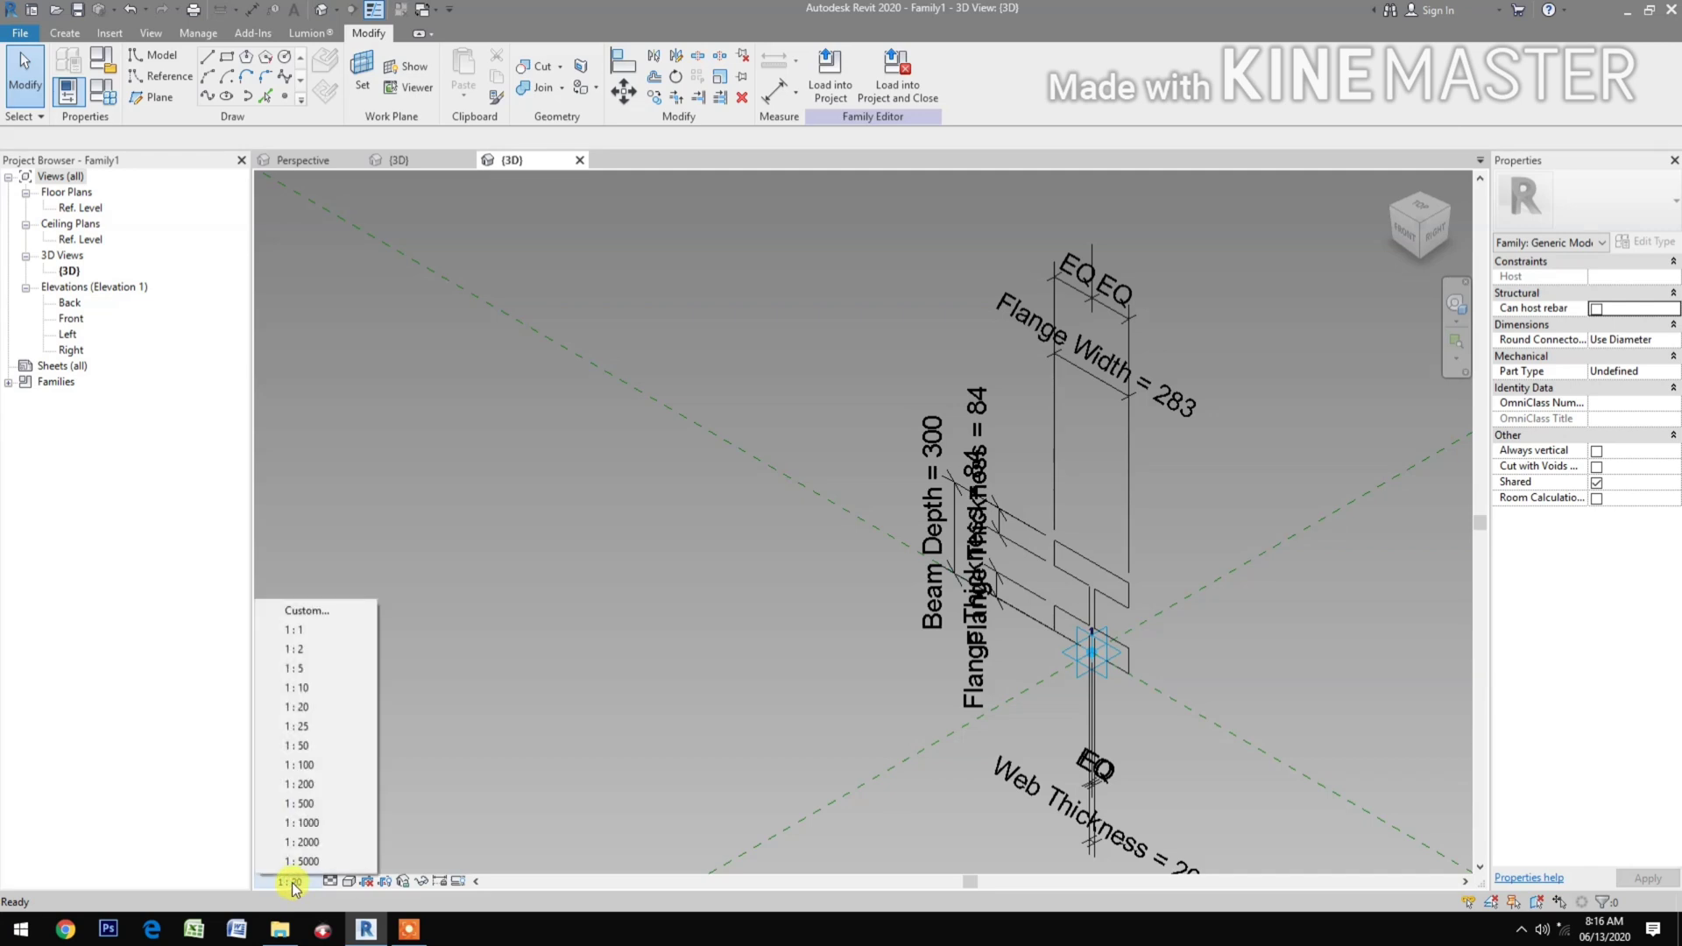
pyautogui.click(323, 690)
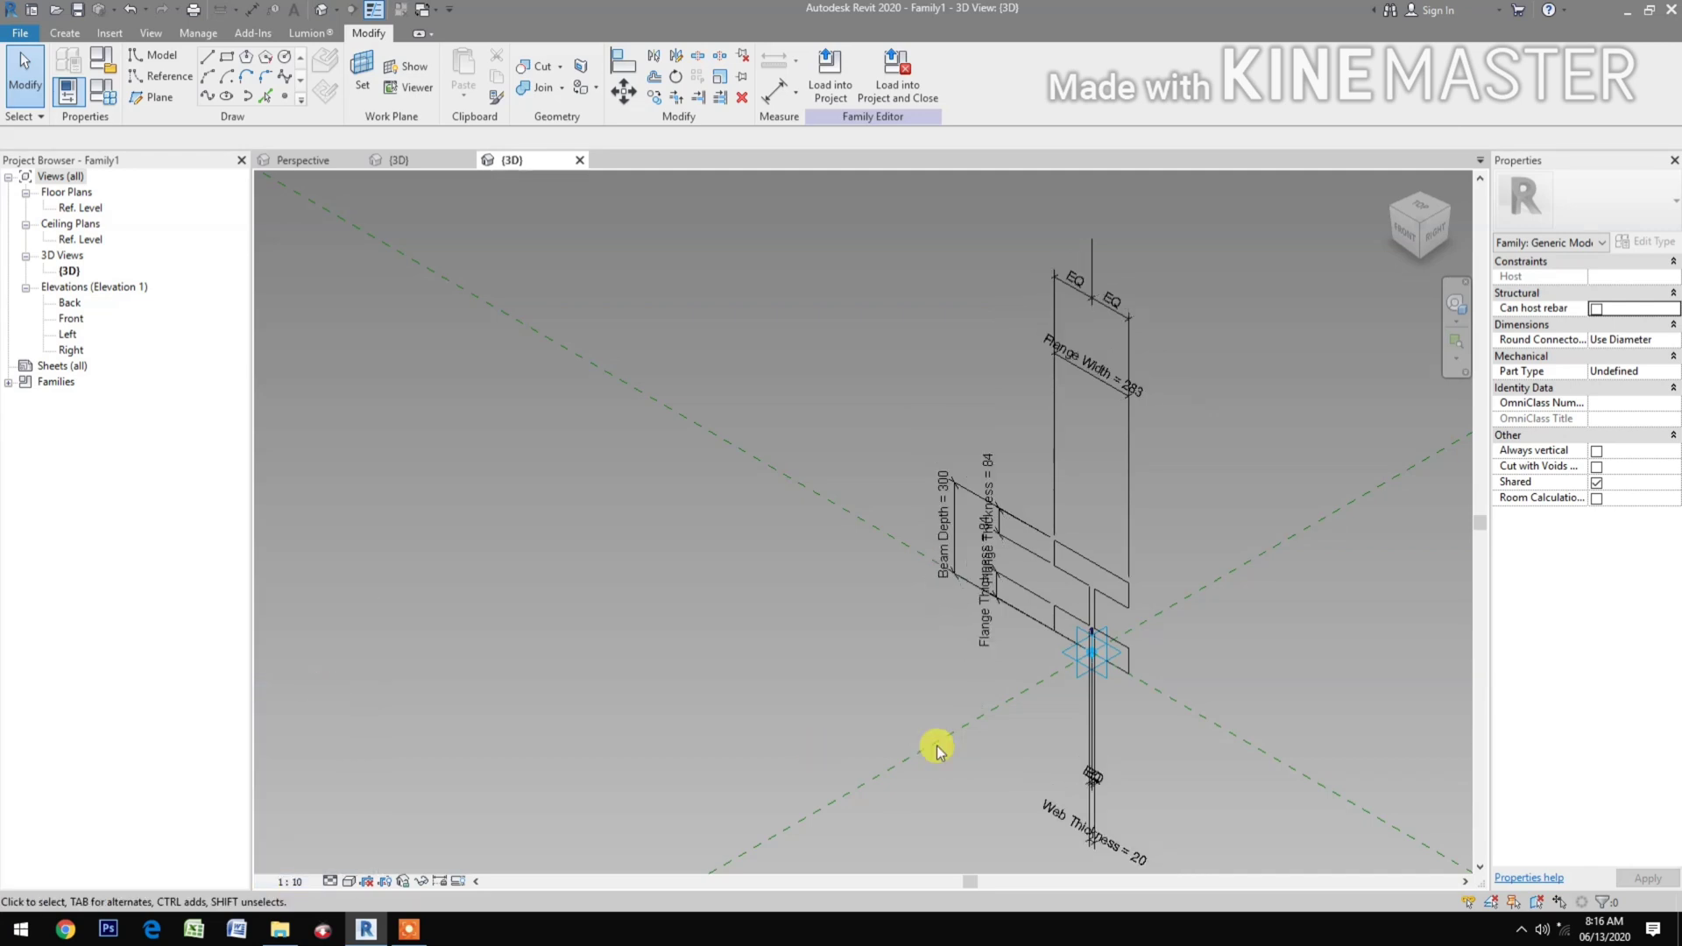
pyautogui.moveTo(1017, 680)
pyautogui.mouseDown(button='middle')
pyautogui.moveTo(949, 665)
pyautogui.moveTo(895, 716)
pyautogui.mouseUp(button='middle')
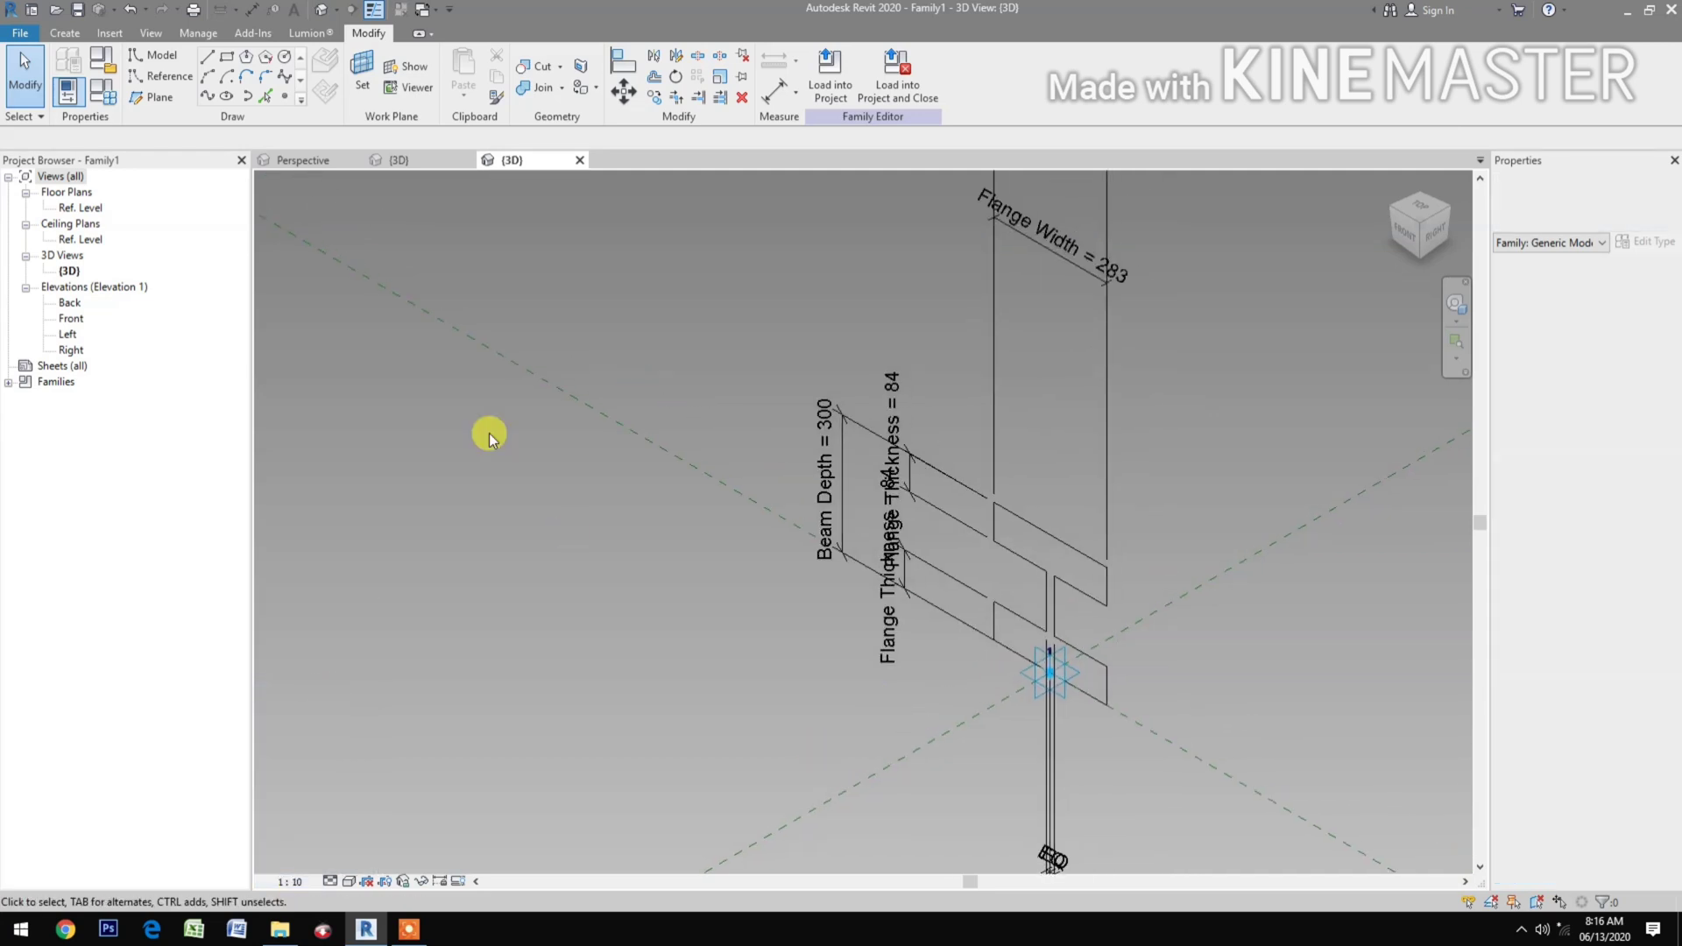
# Change Flange Thickness to 16 in Family Types and apply it.
pyautogui.click(107, 92)
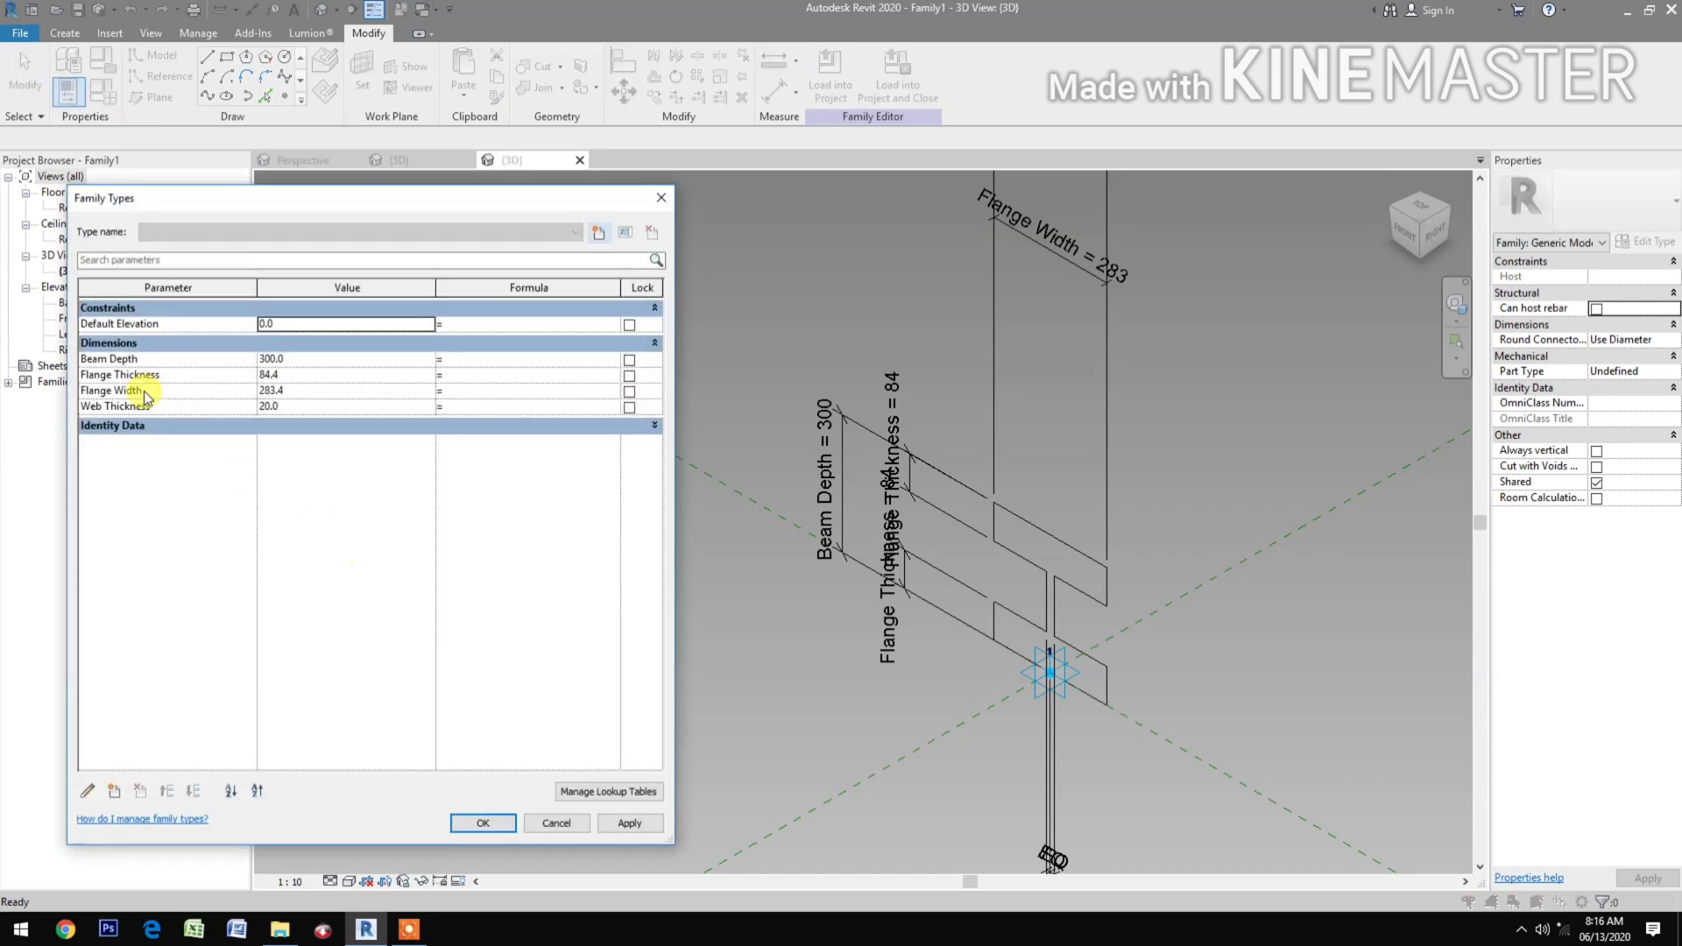
pyautogui.click(337, 376)
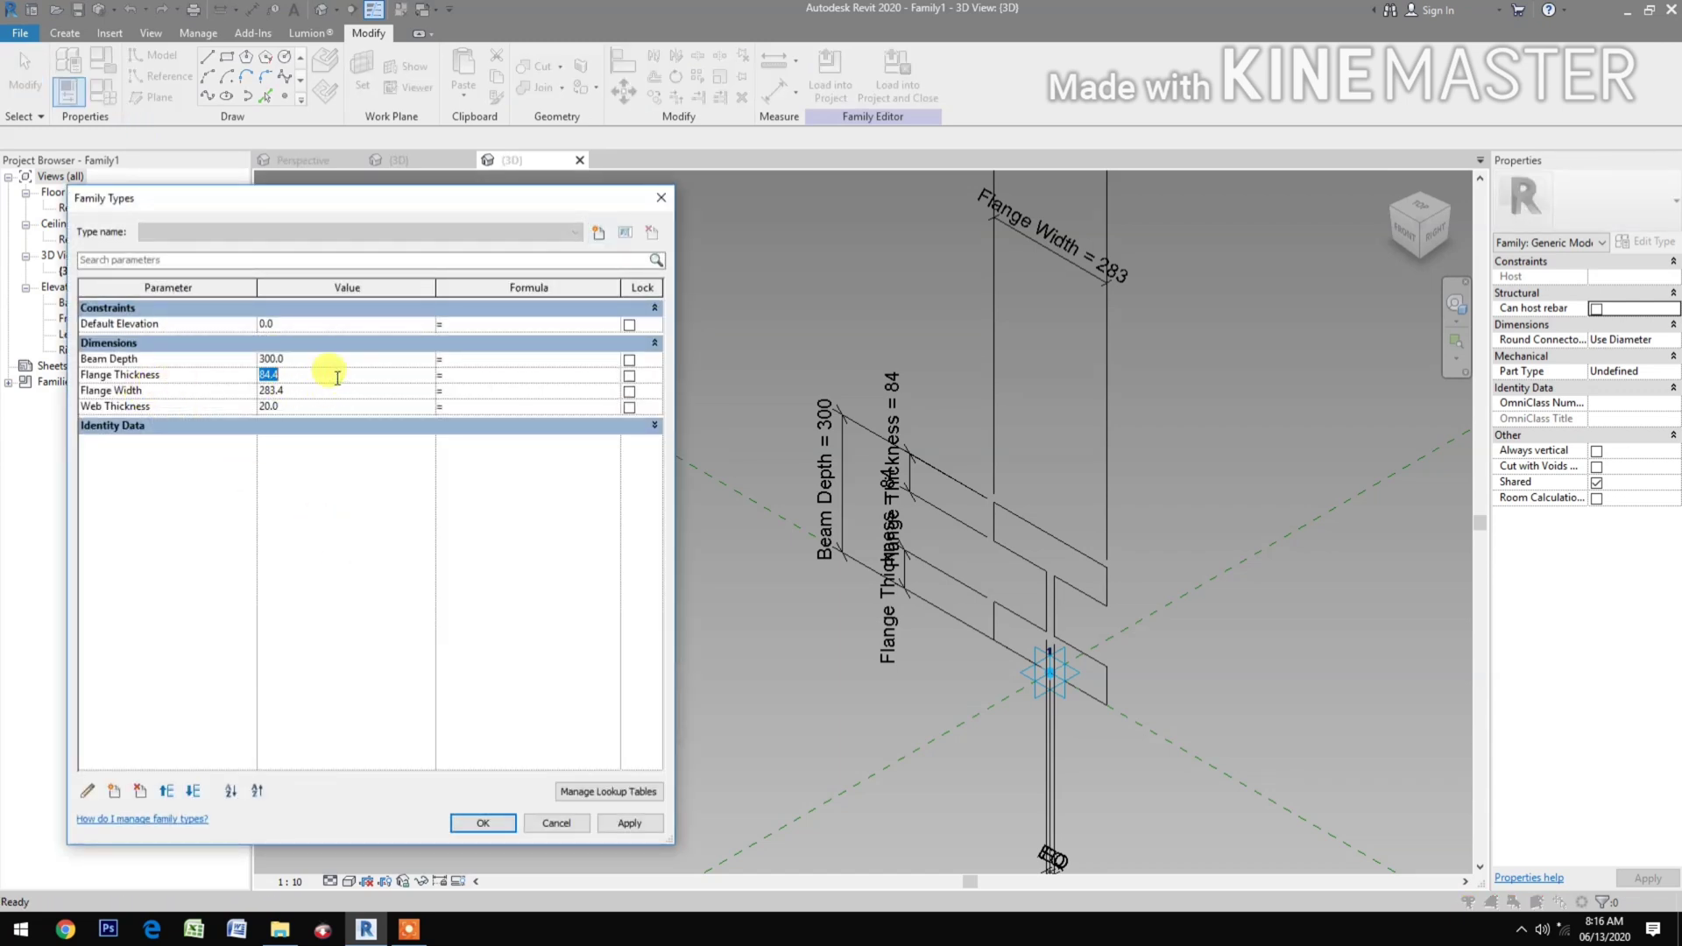
pyautogui.write('16')
pyautogui.click(628, 823)
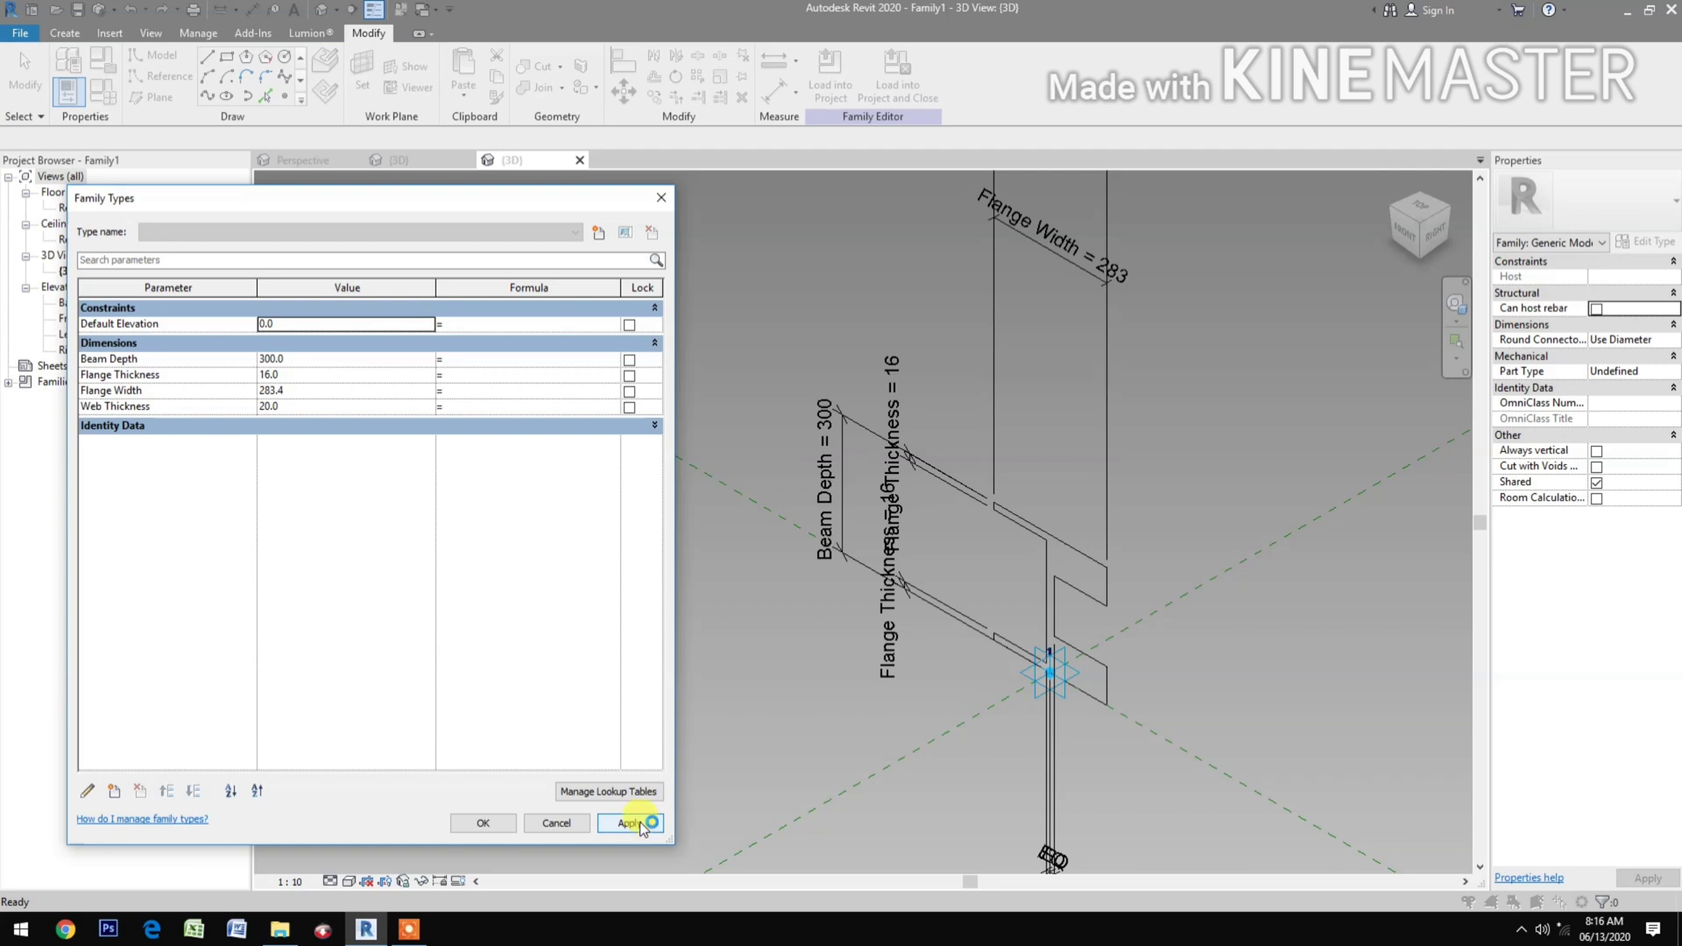
pyautogui.click(485, 824)
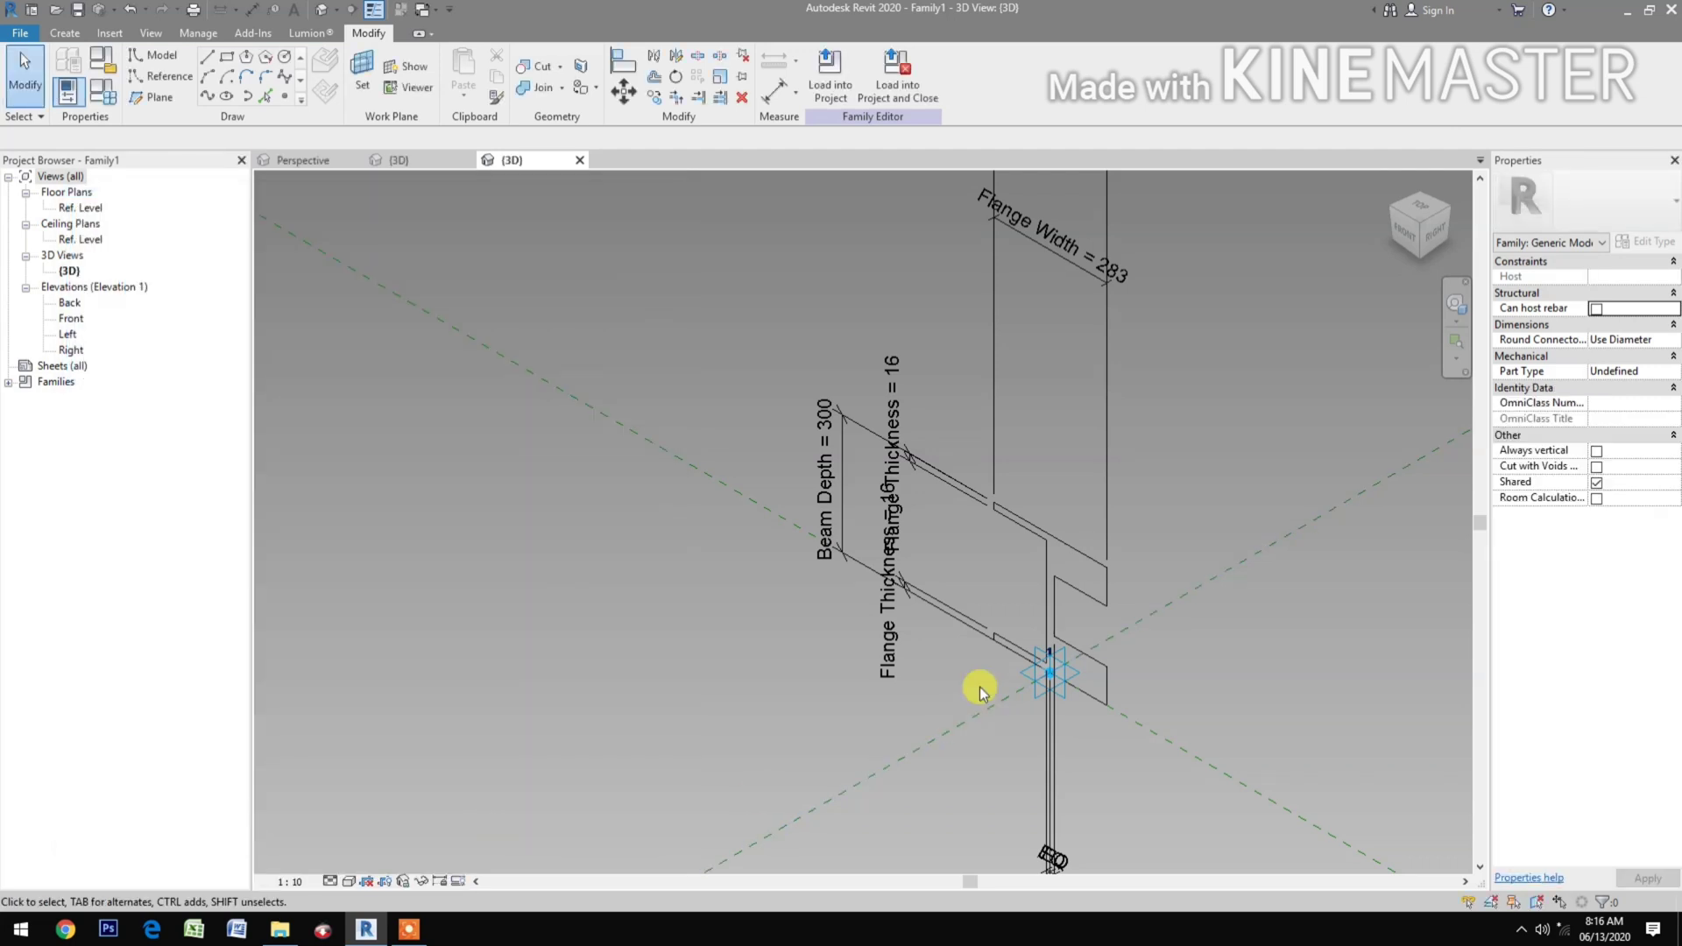
# Align the upper flange line to the reference and the lower flange line to the adaptive placement point.
pyautogui.press('a')
pyautogui.press('l')
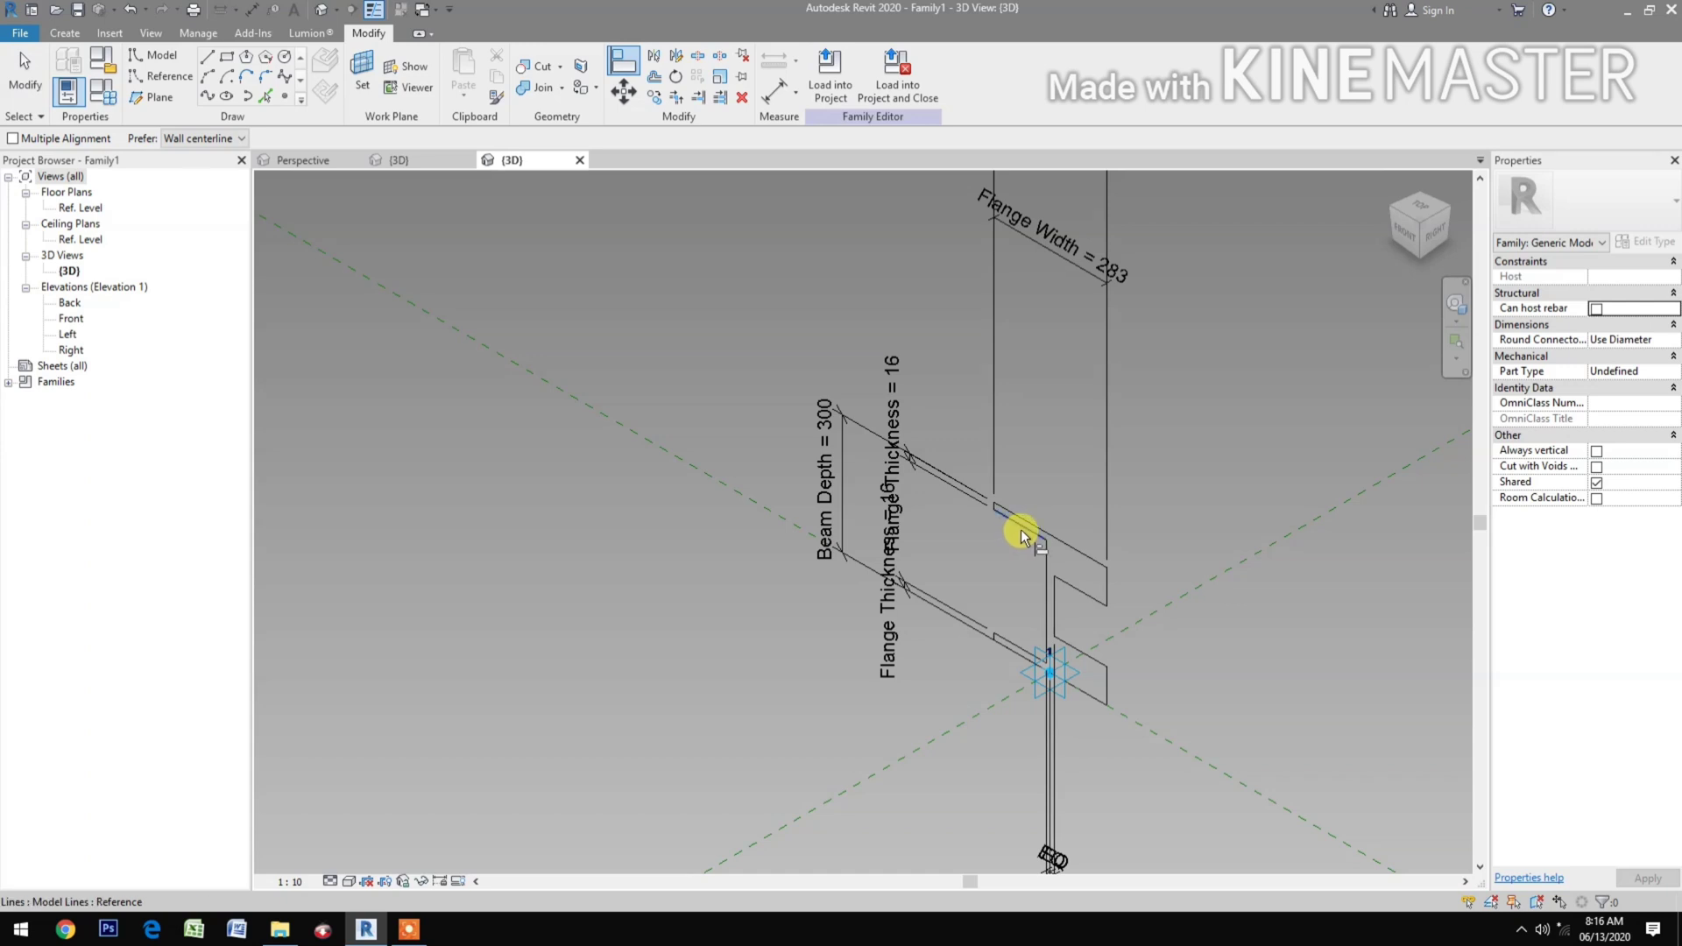
pyautogui.click(1022, 530)
pyautogui.click(1082, 594)
pyautogui.click(1016, 646)
pyautogui.click(1026, 682)
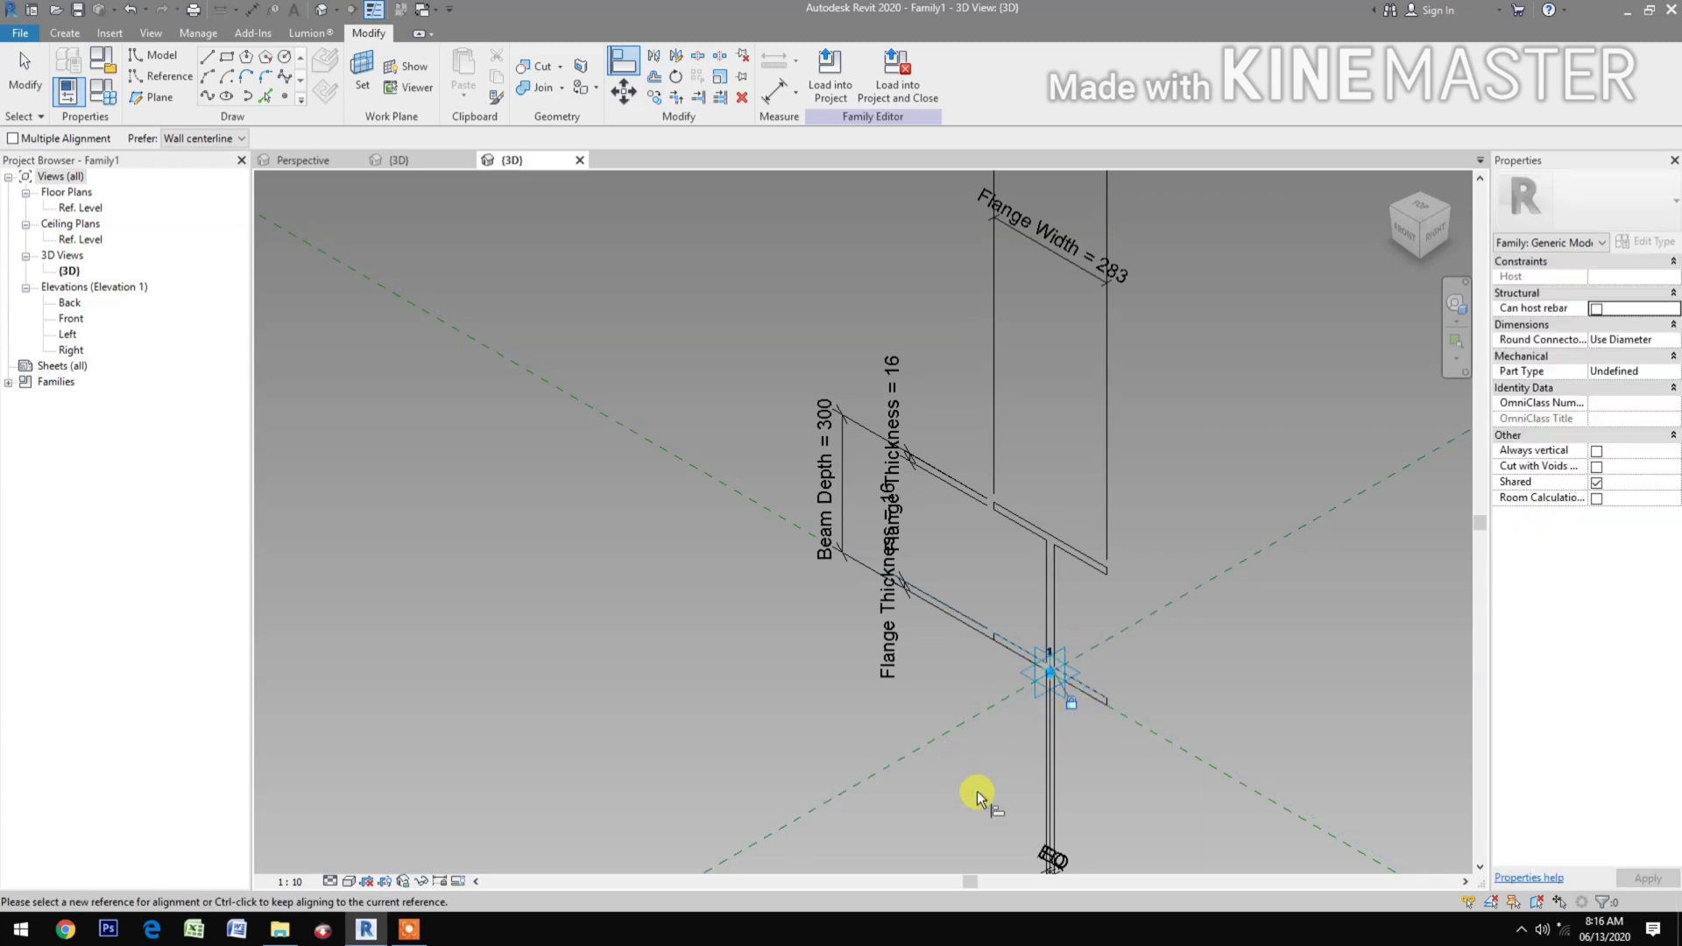
pyautogui.press('Escape')
pyautogui.press('Escape')
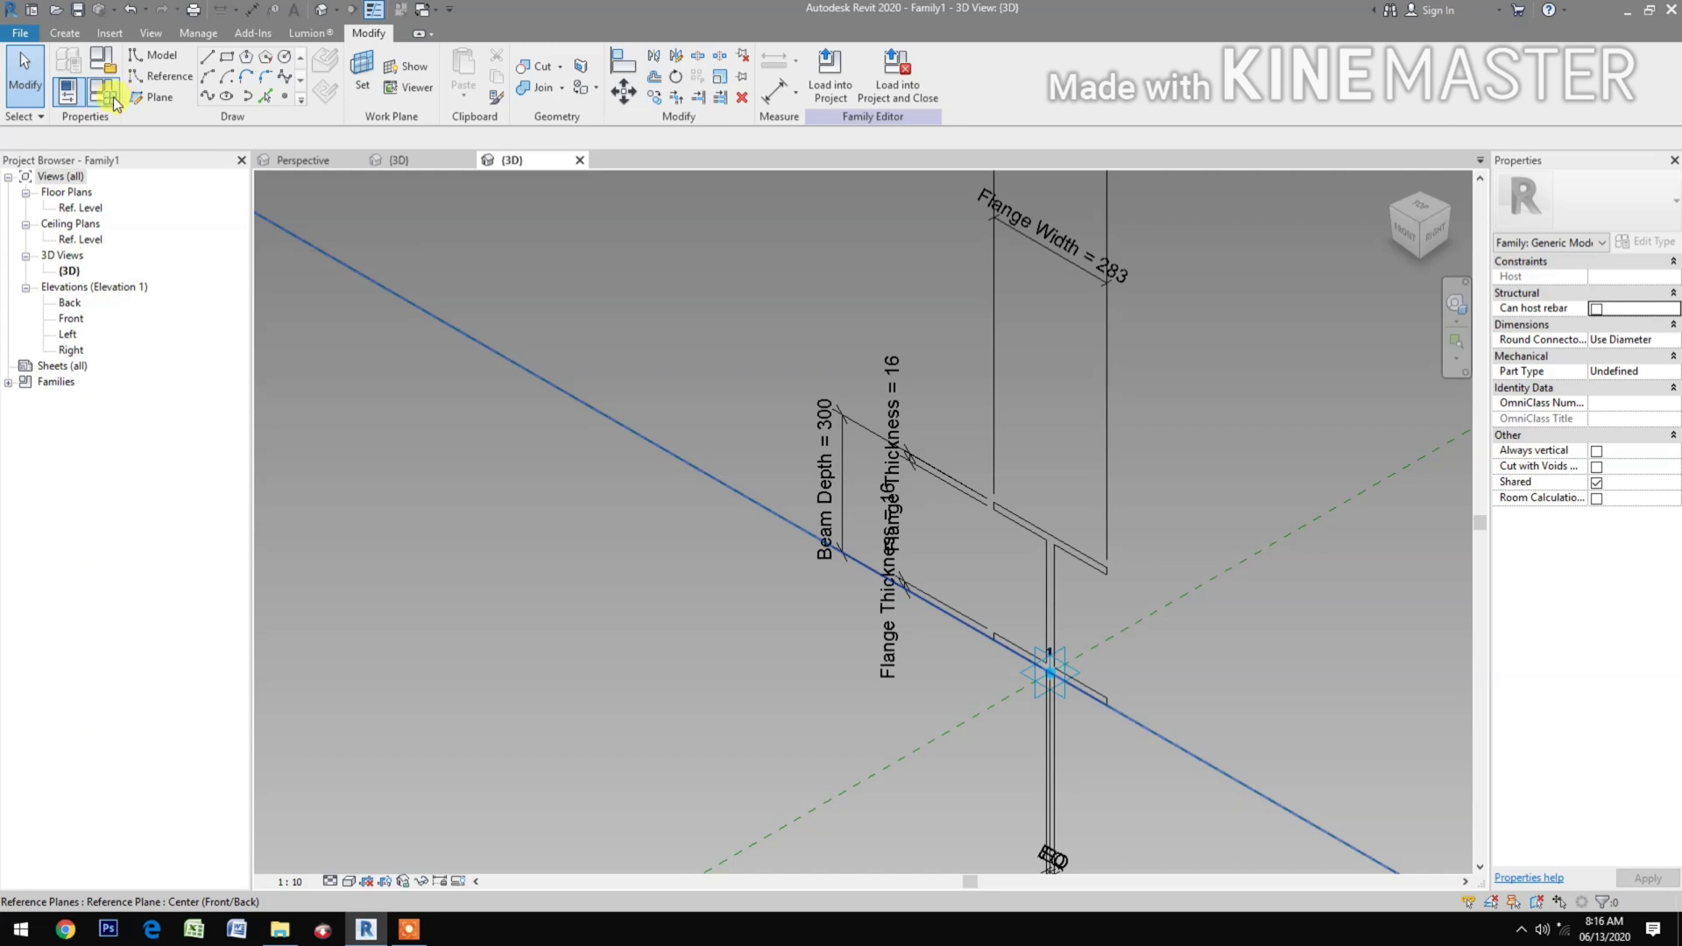
pyautogui.click(113, 97)
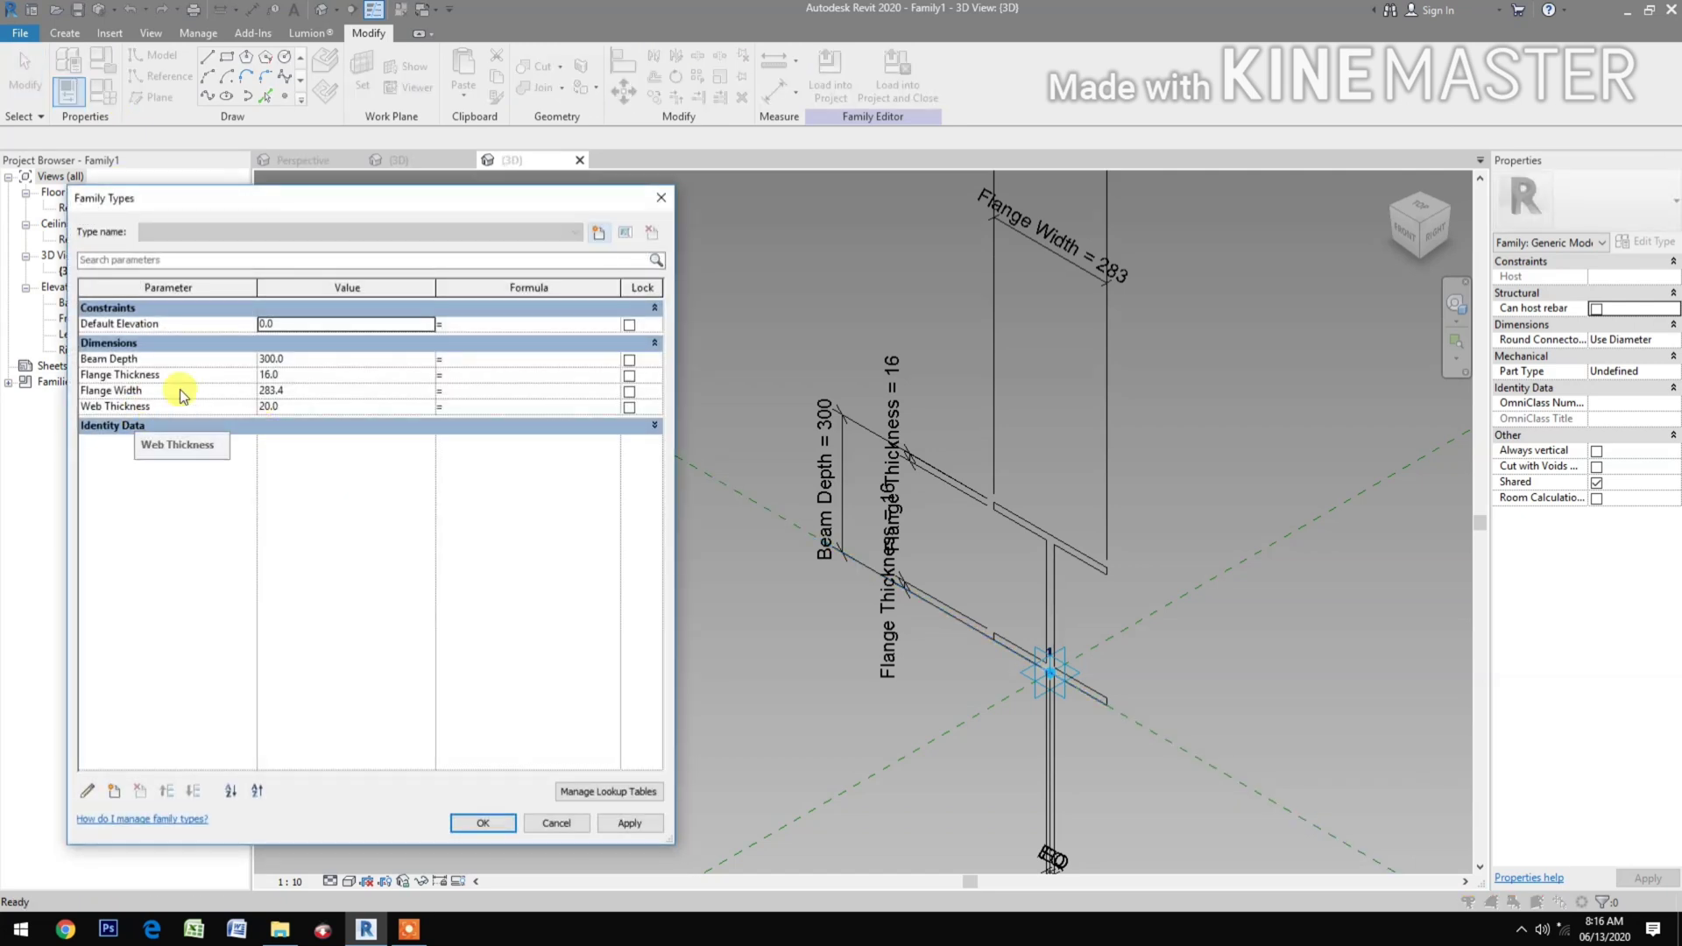
# Set Flange Width to 150, Flange Thickness to 20 and Web Thickness to 12.
pyautogui.click(339, 392)
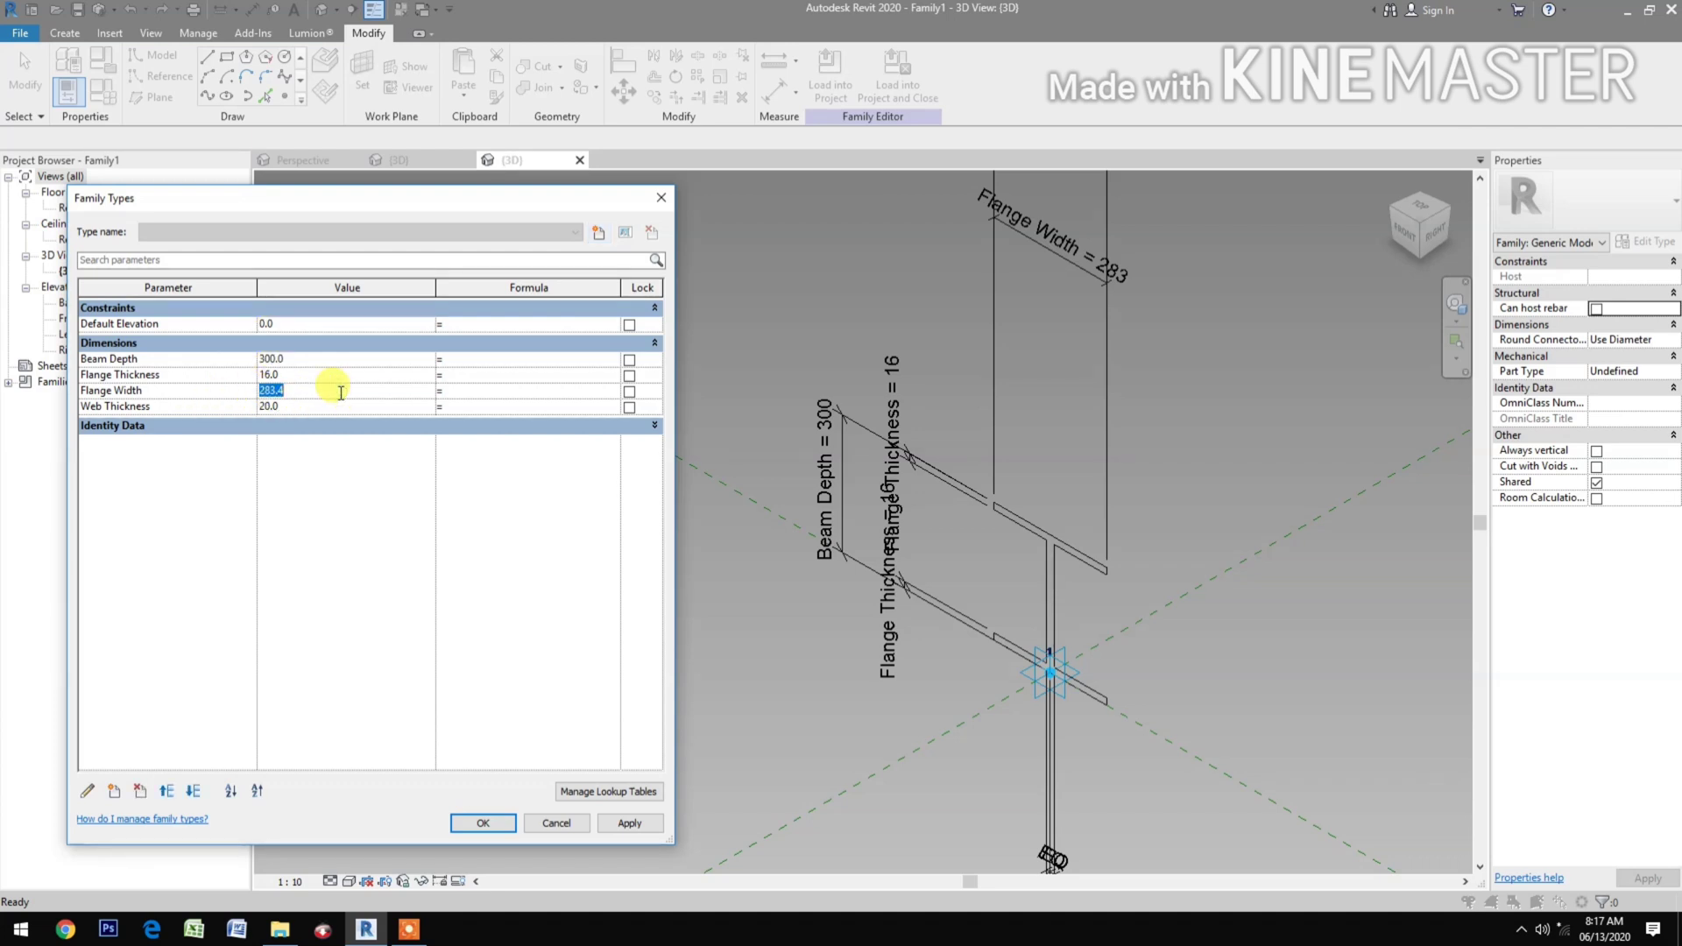
pyautogui.write('150')
pyautogui.click(629, 821)
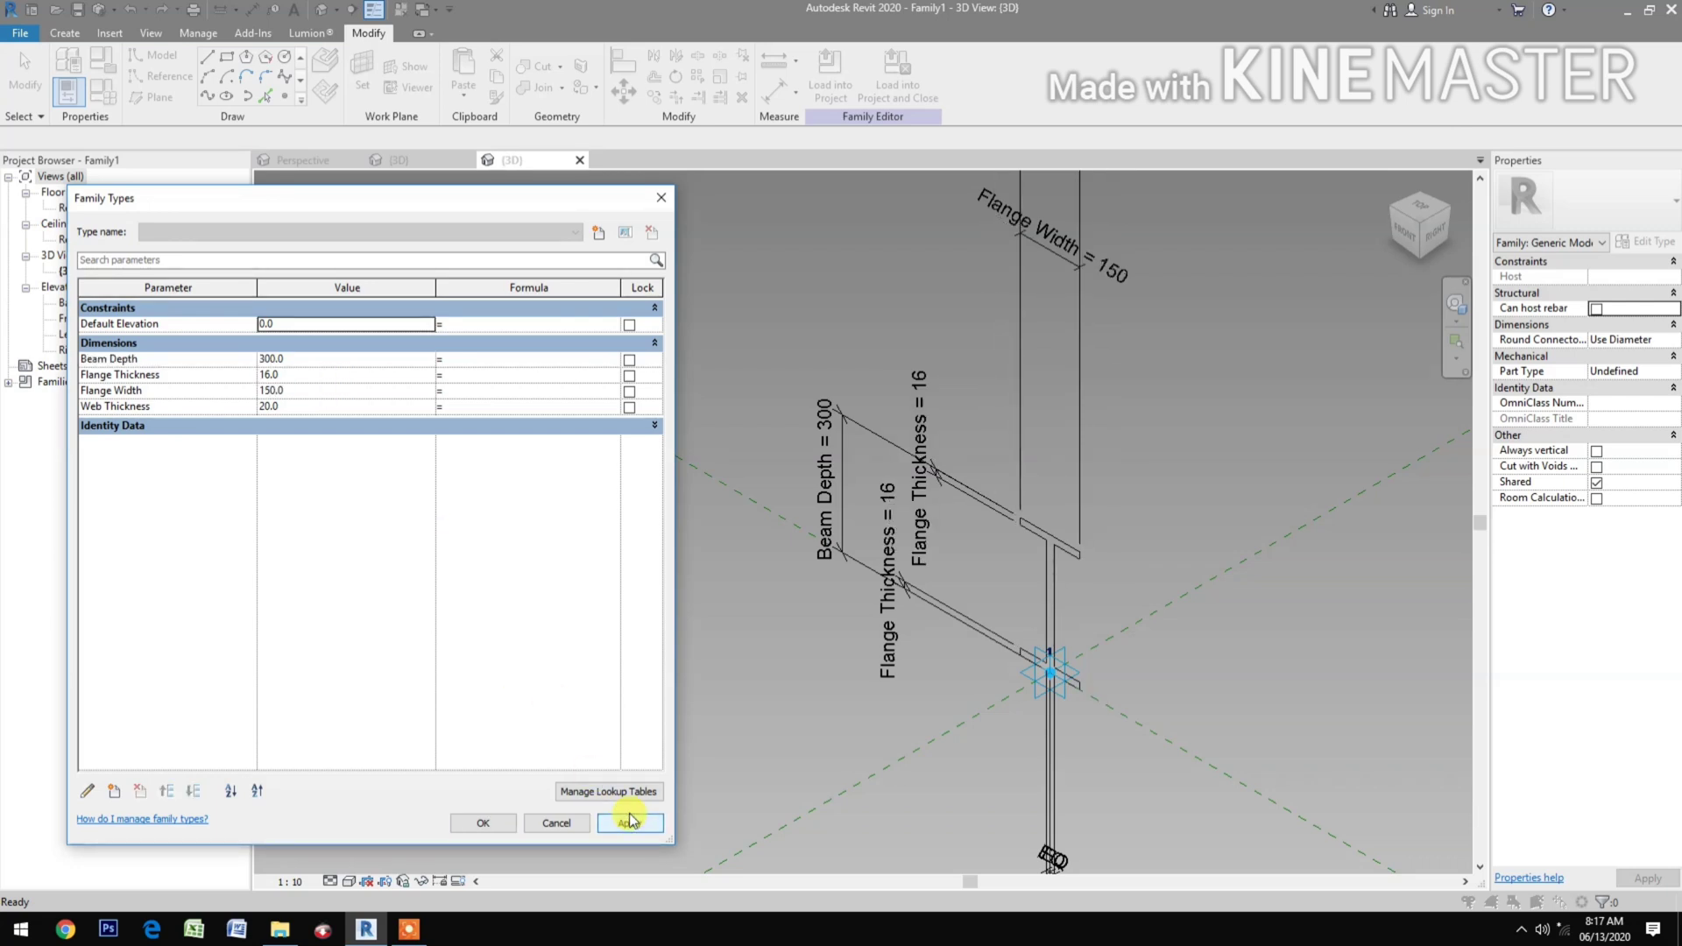
pyautogui.click(320, 375)
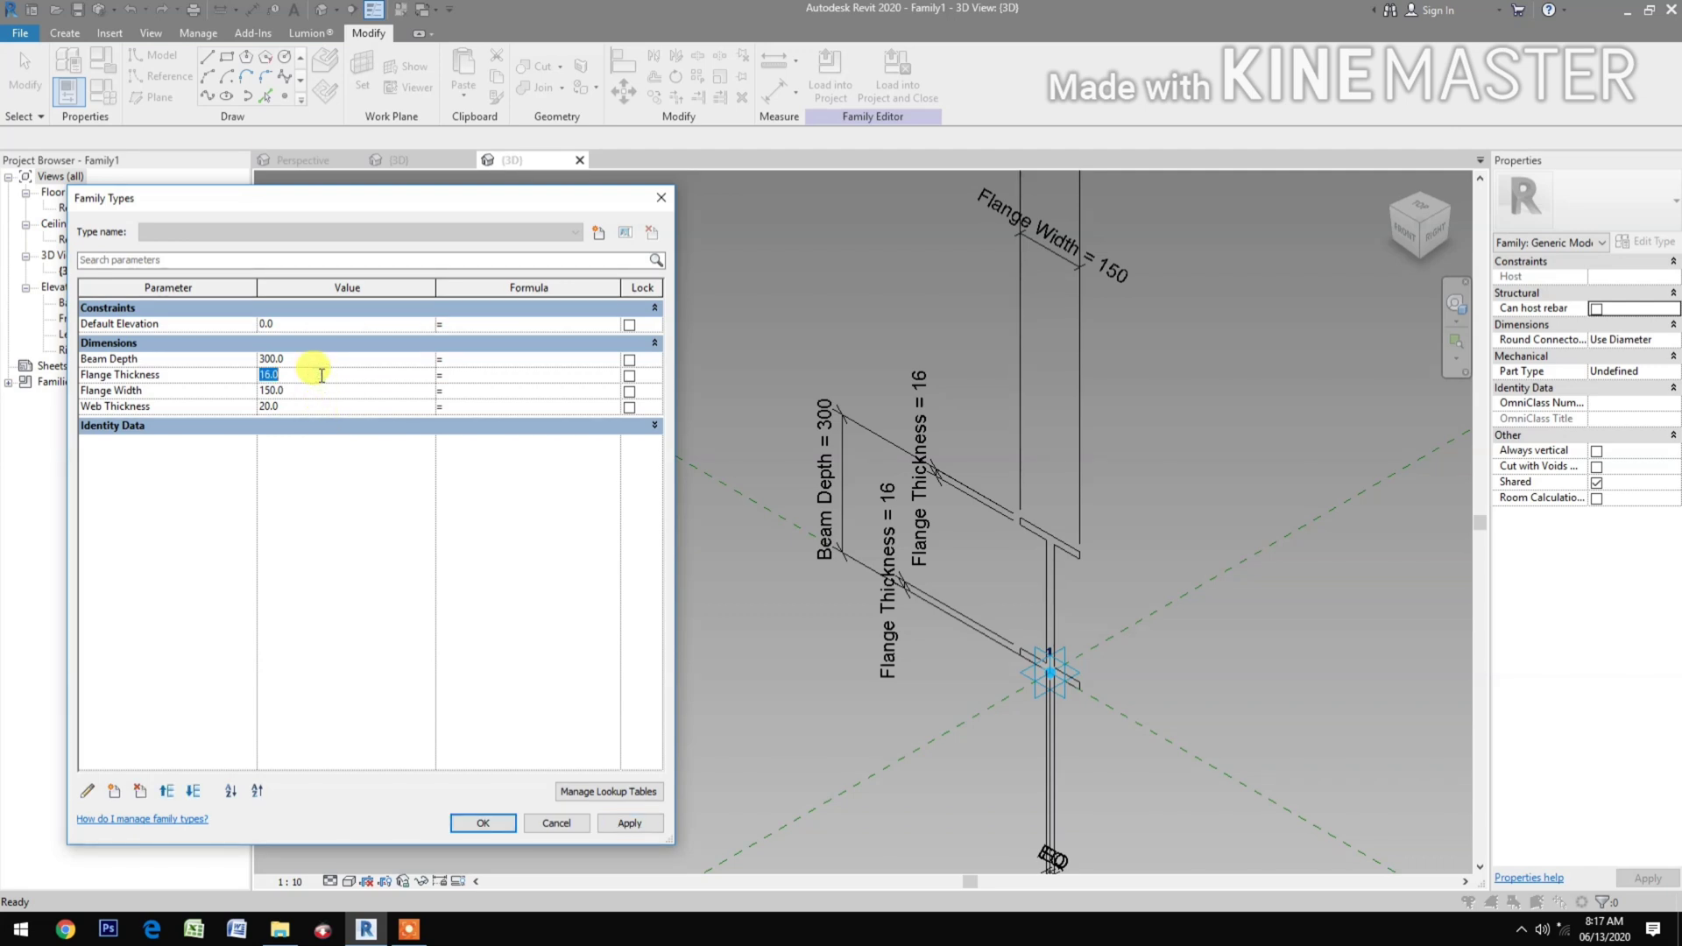
pyautogui.write('20')
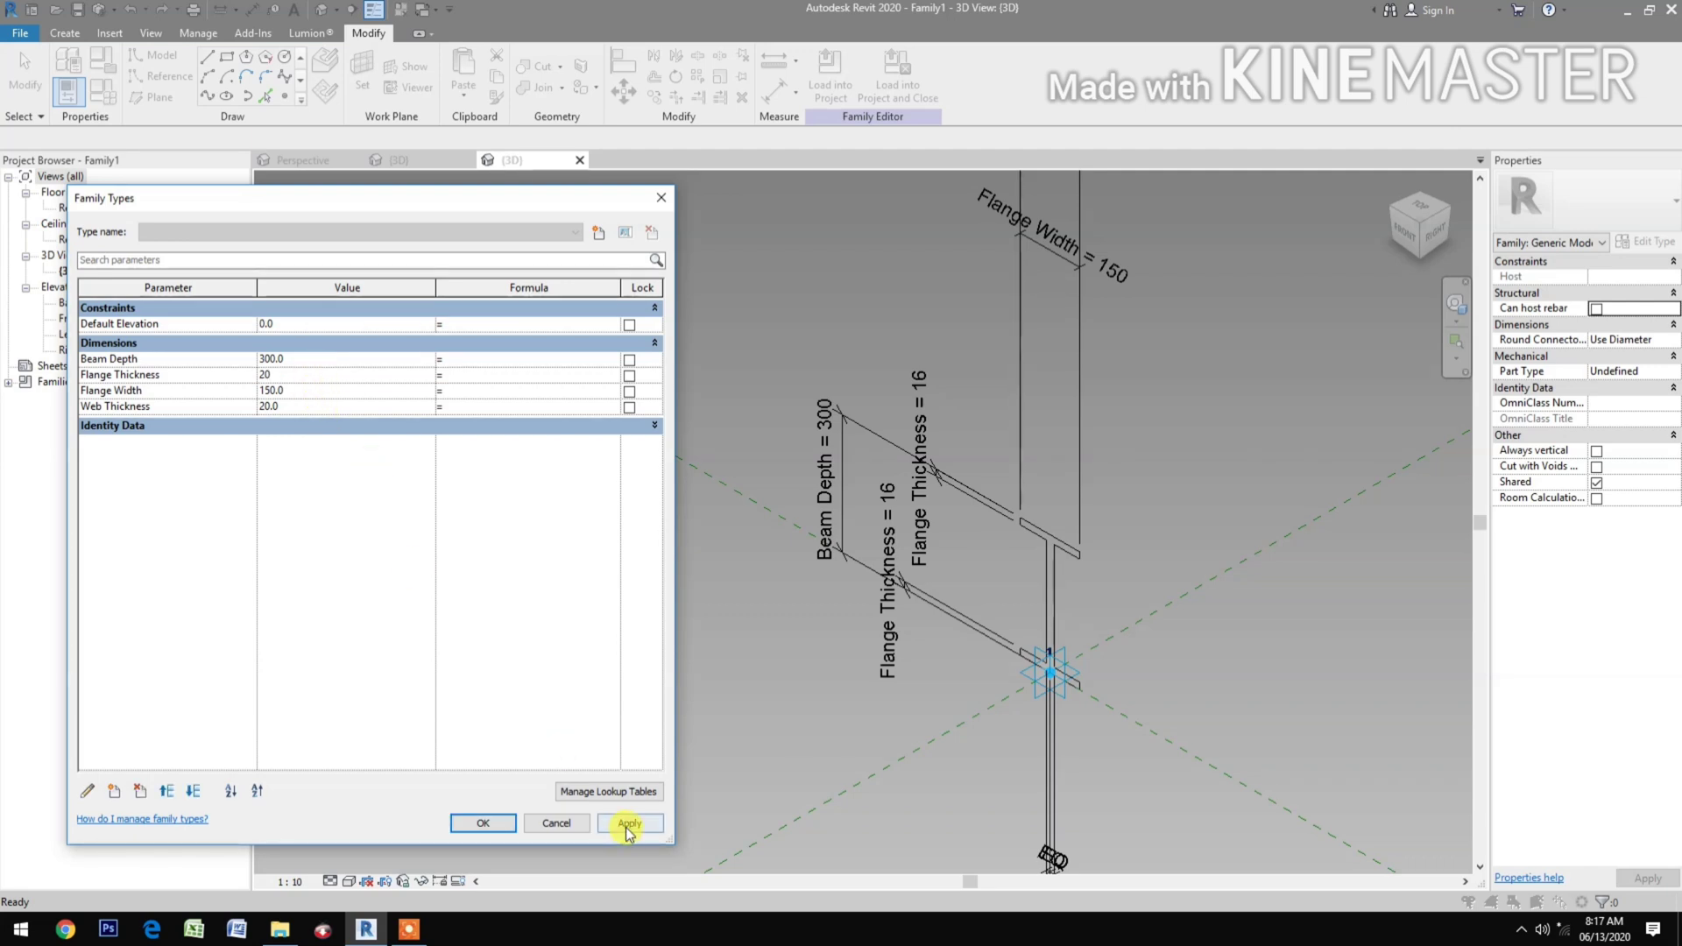
pyautogui.click(626, 826)
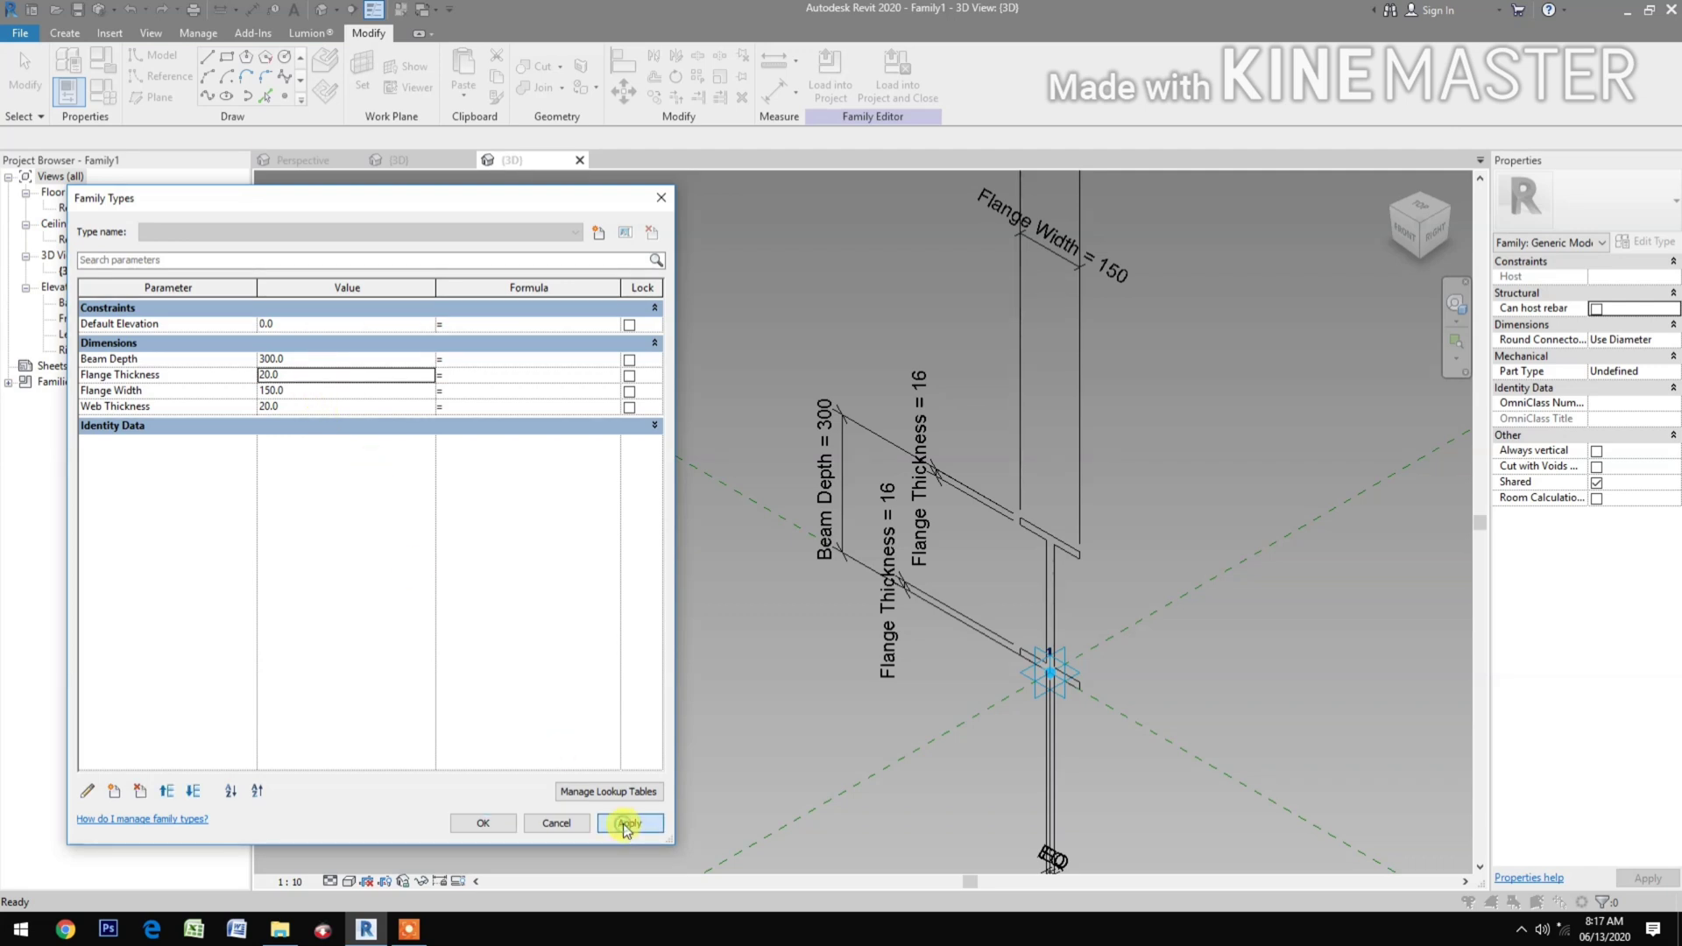
pyautogui.click(308, 403)
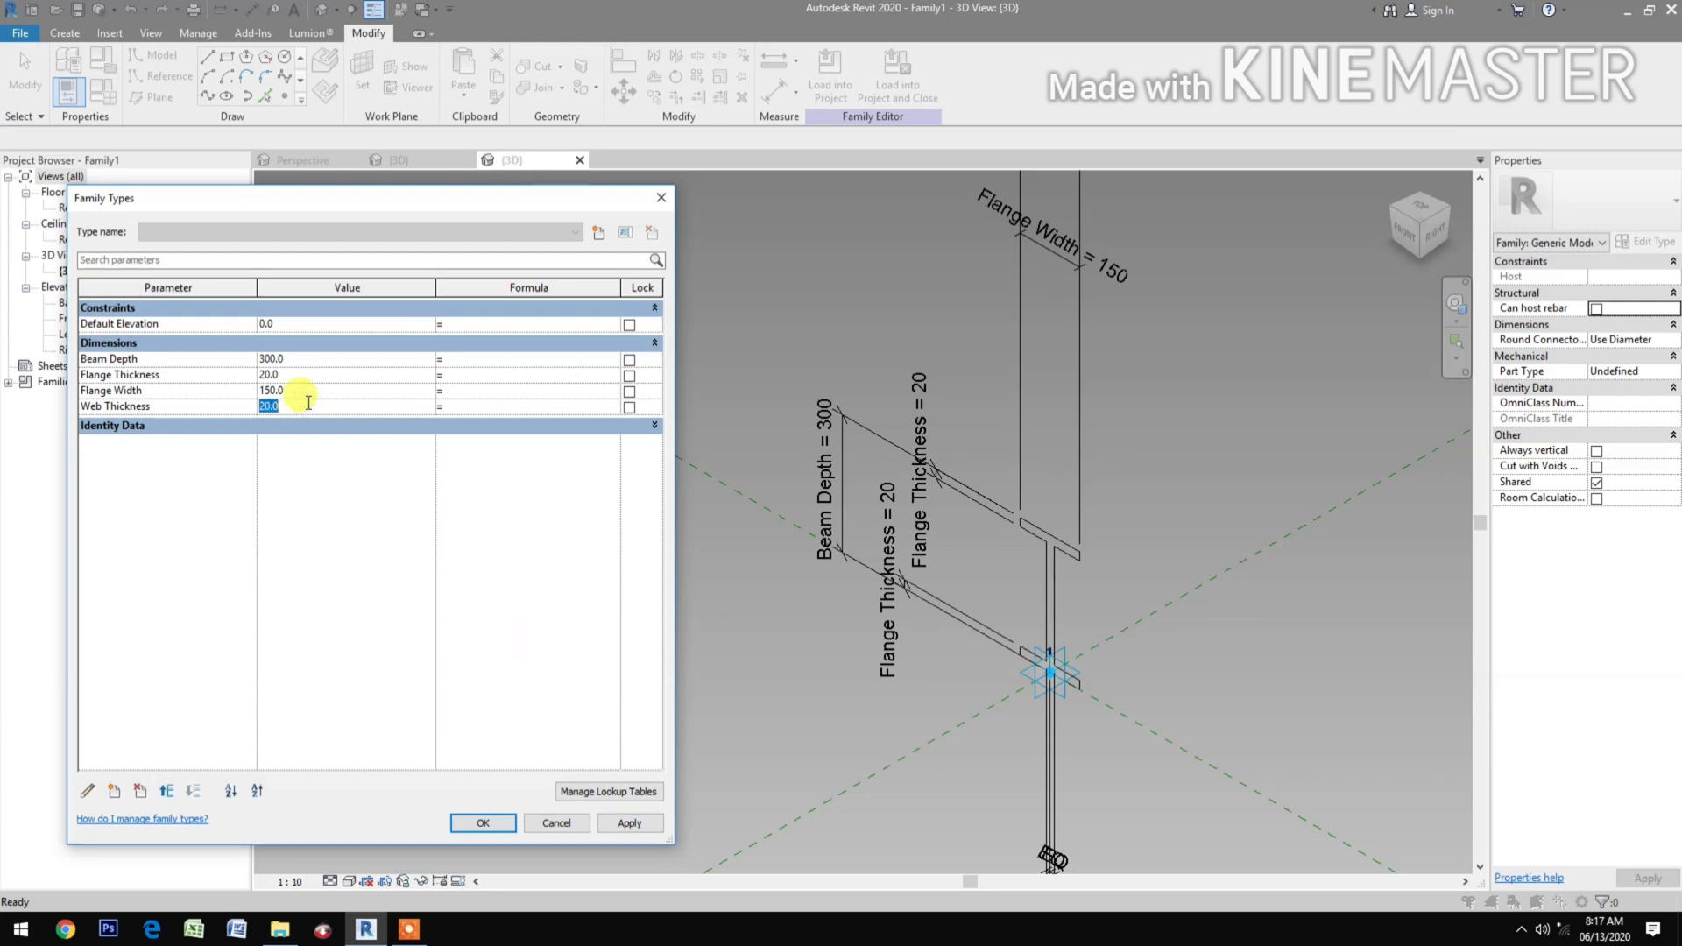
pyautogui.write('12')
pyautogui.click(656, 832)
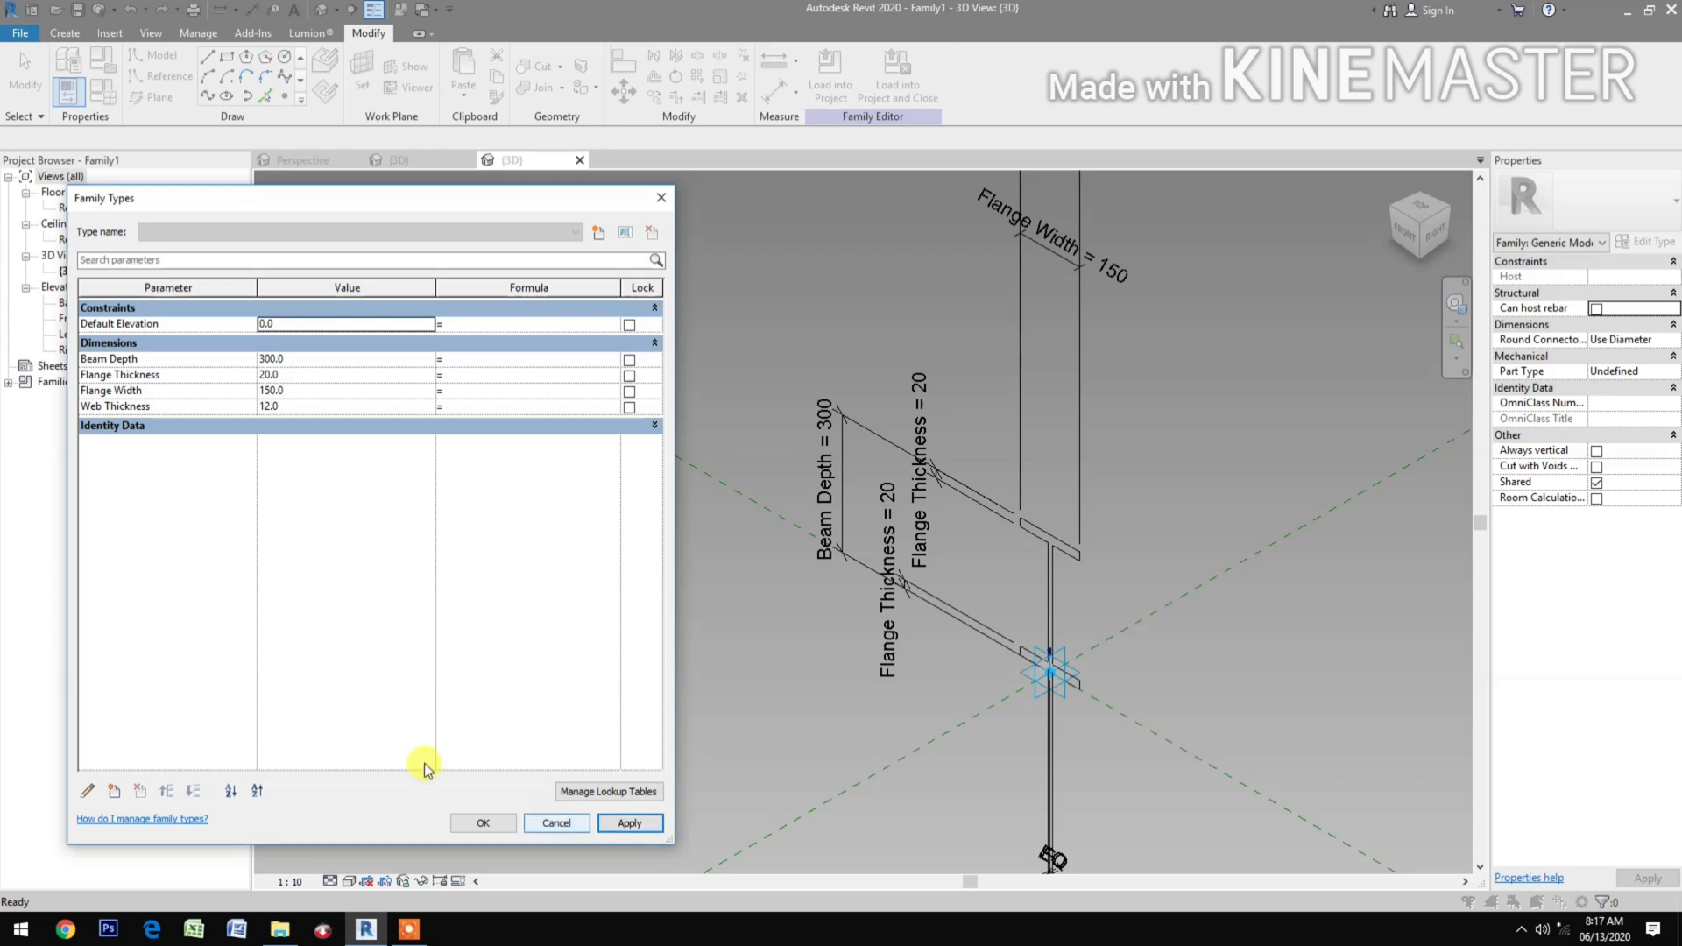
# Test a Beam Depth of 500, then restore it to 300.
pyautogui.click(317, 360)
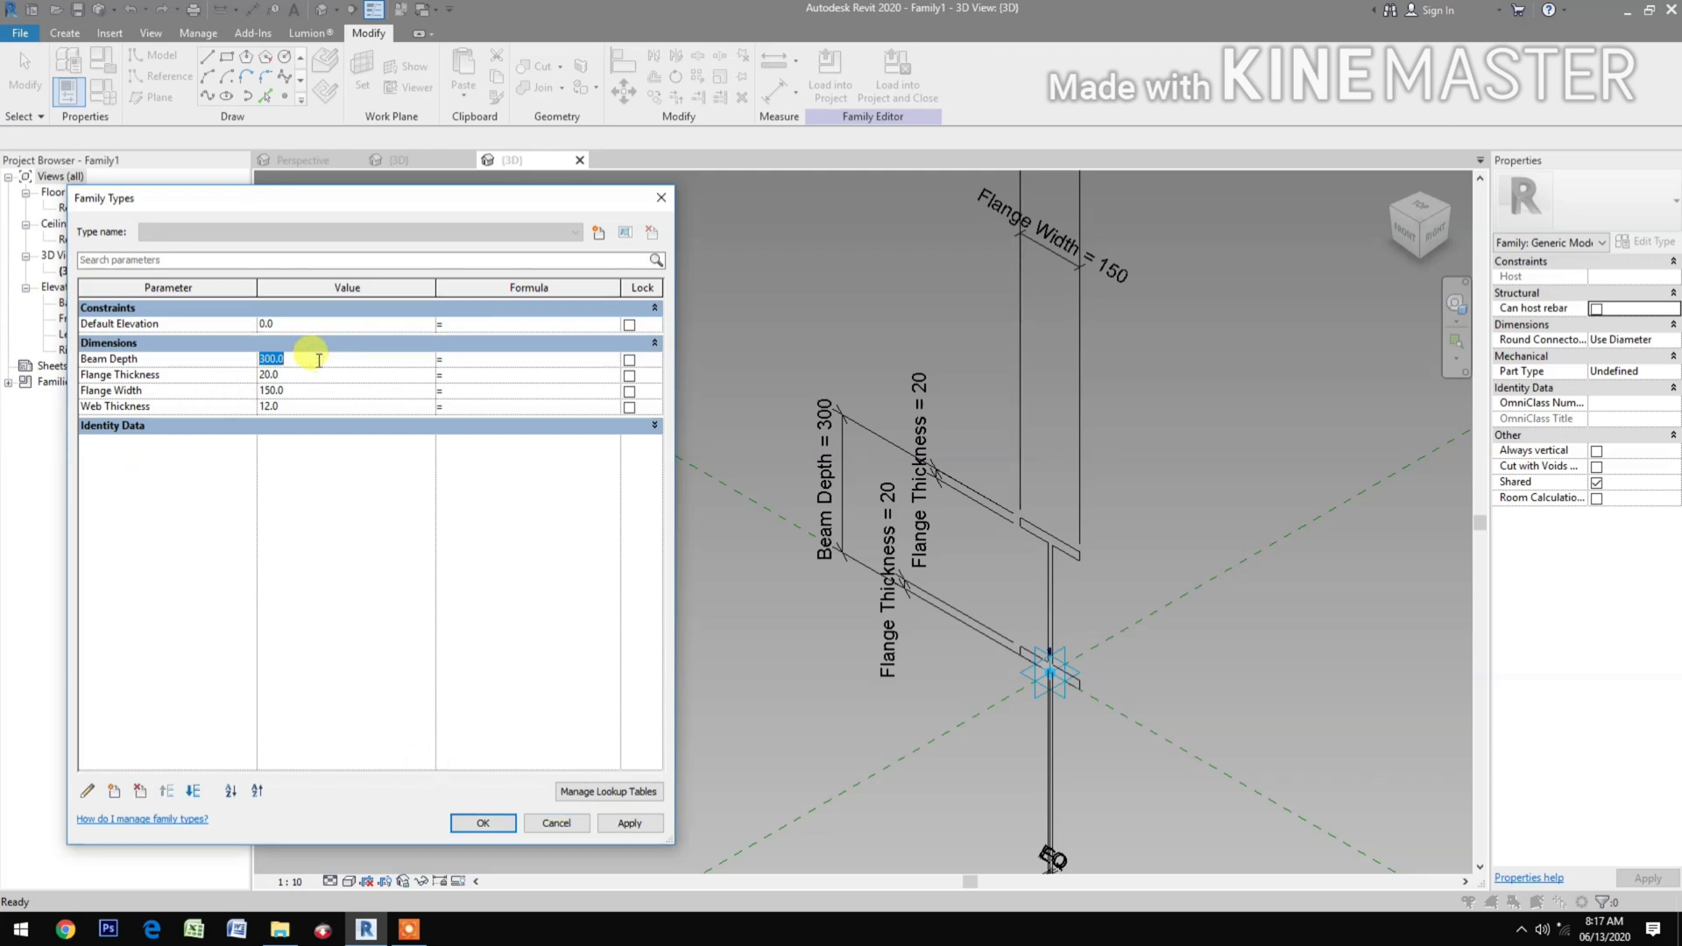
pyautogui.write('500')
pyautogui.click(650, 829)
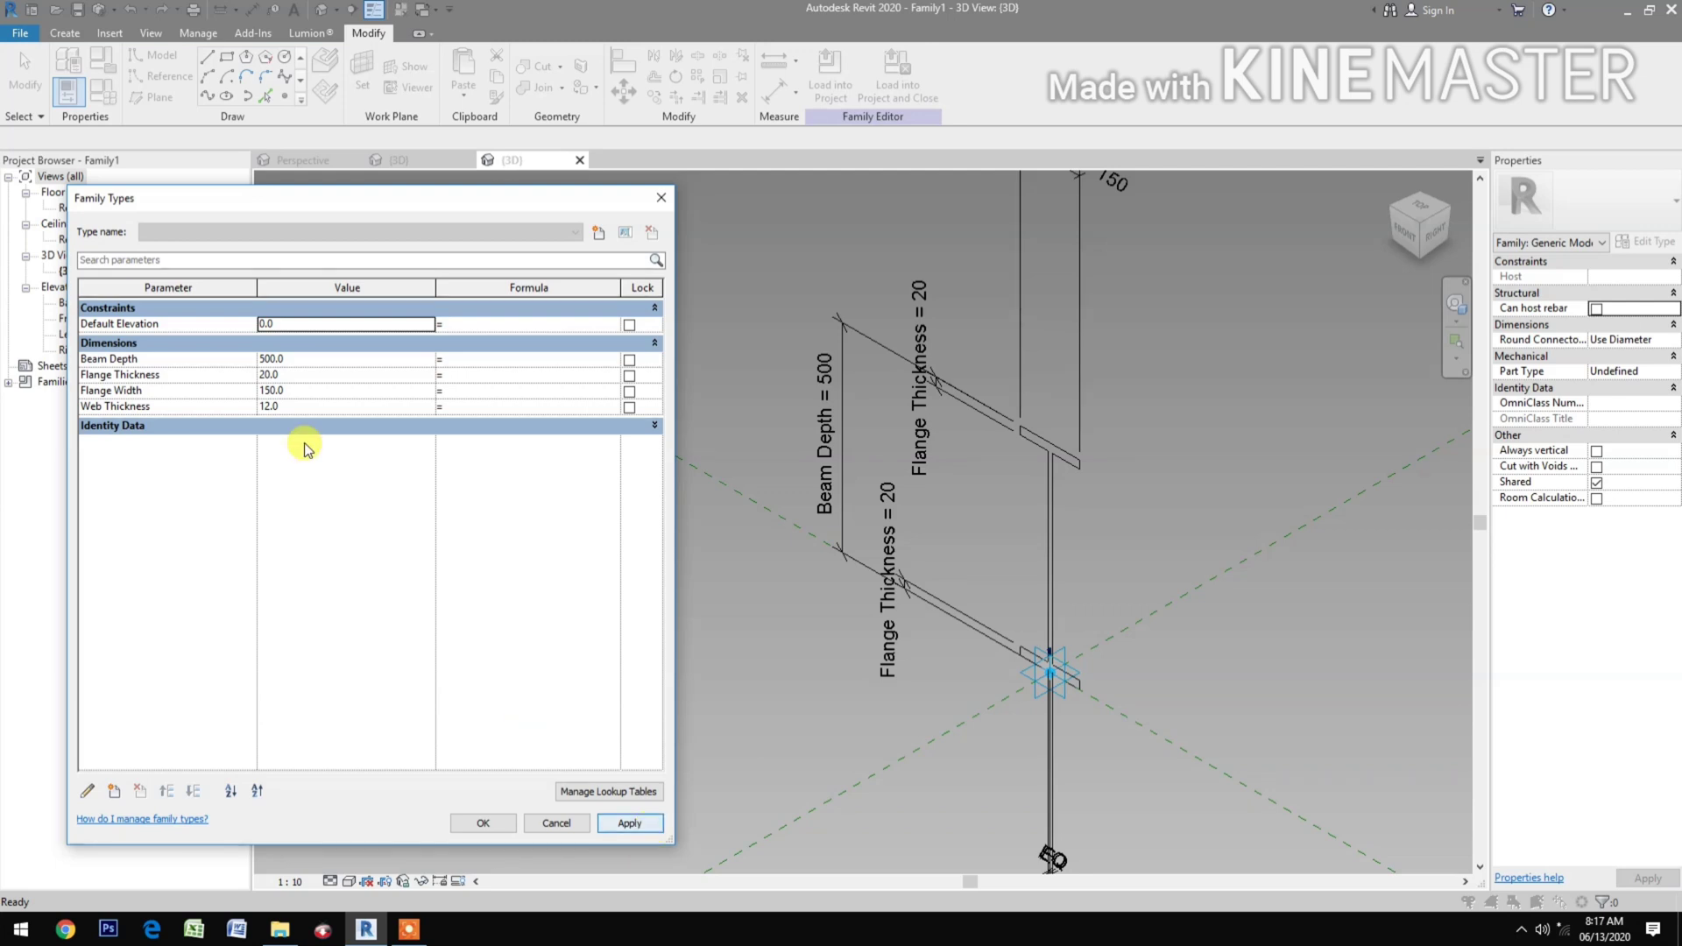
pyautogui.click(305, 360)
pyautogui.write('300')
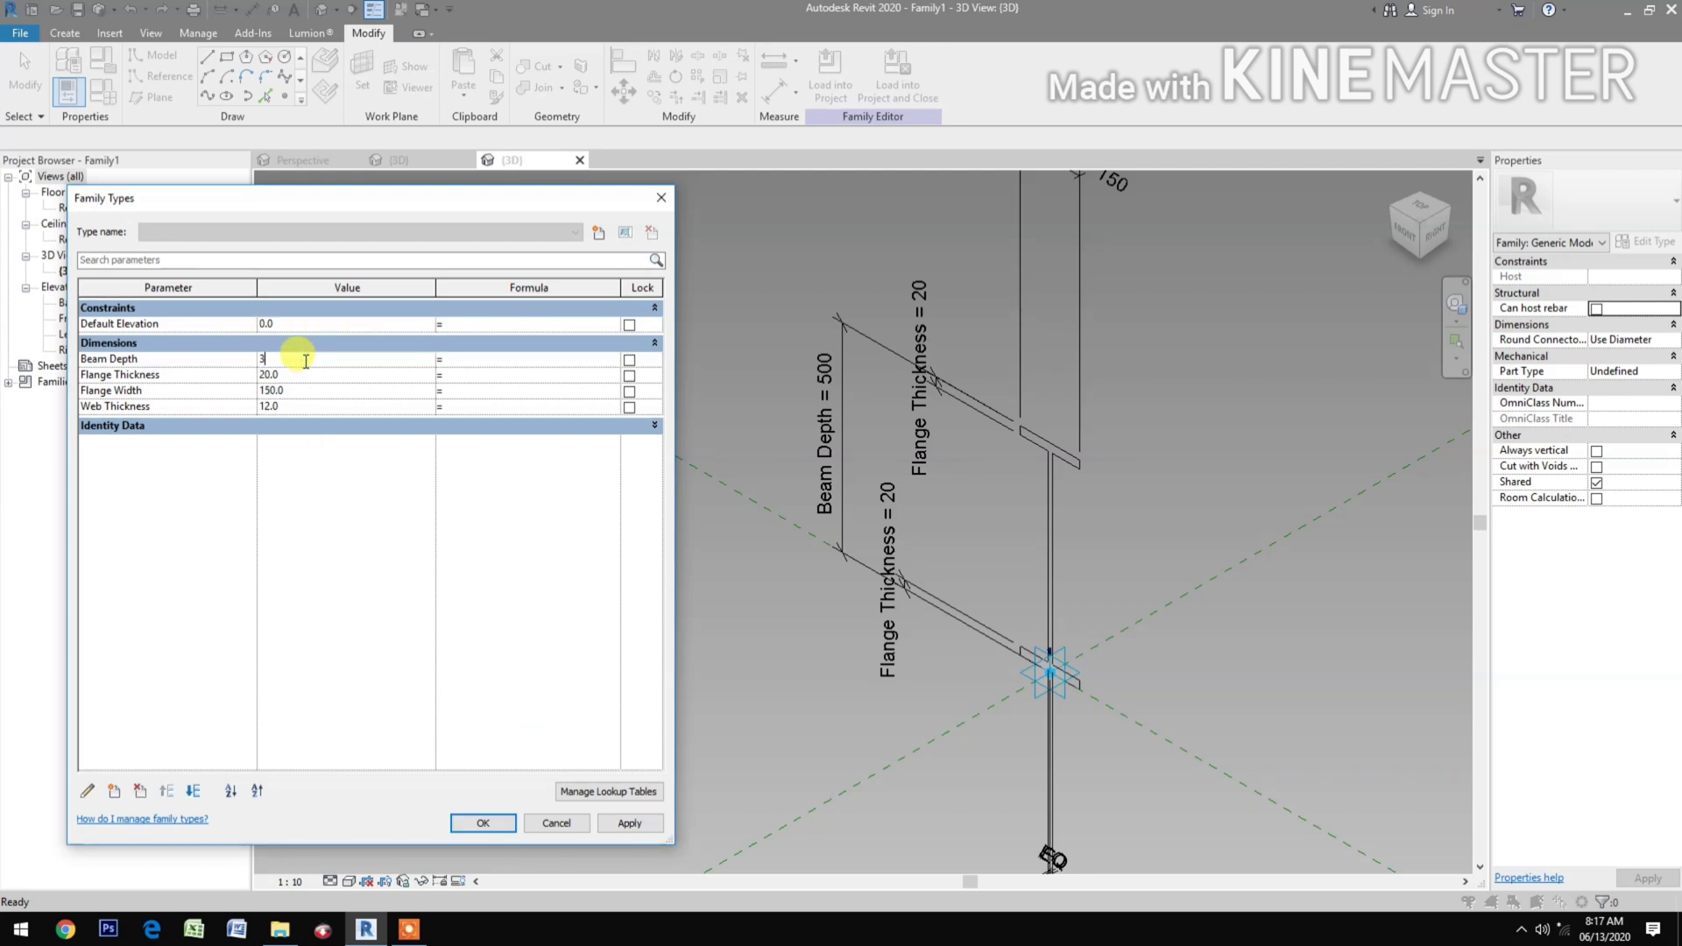
pyautogui.click(635, 824)
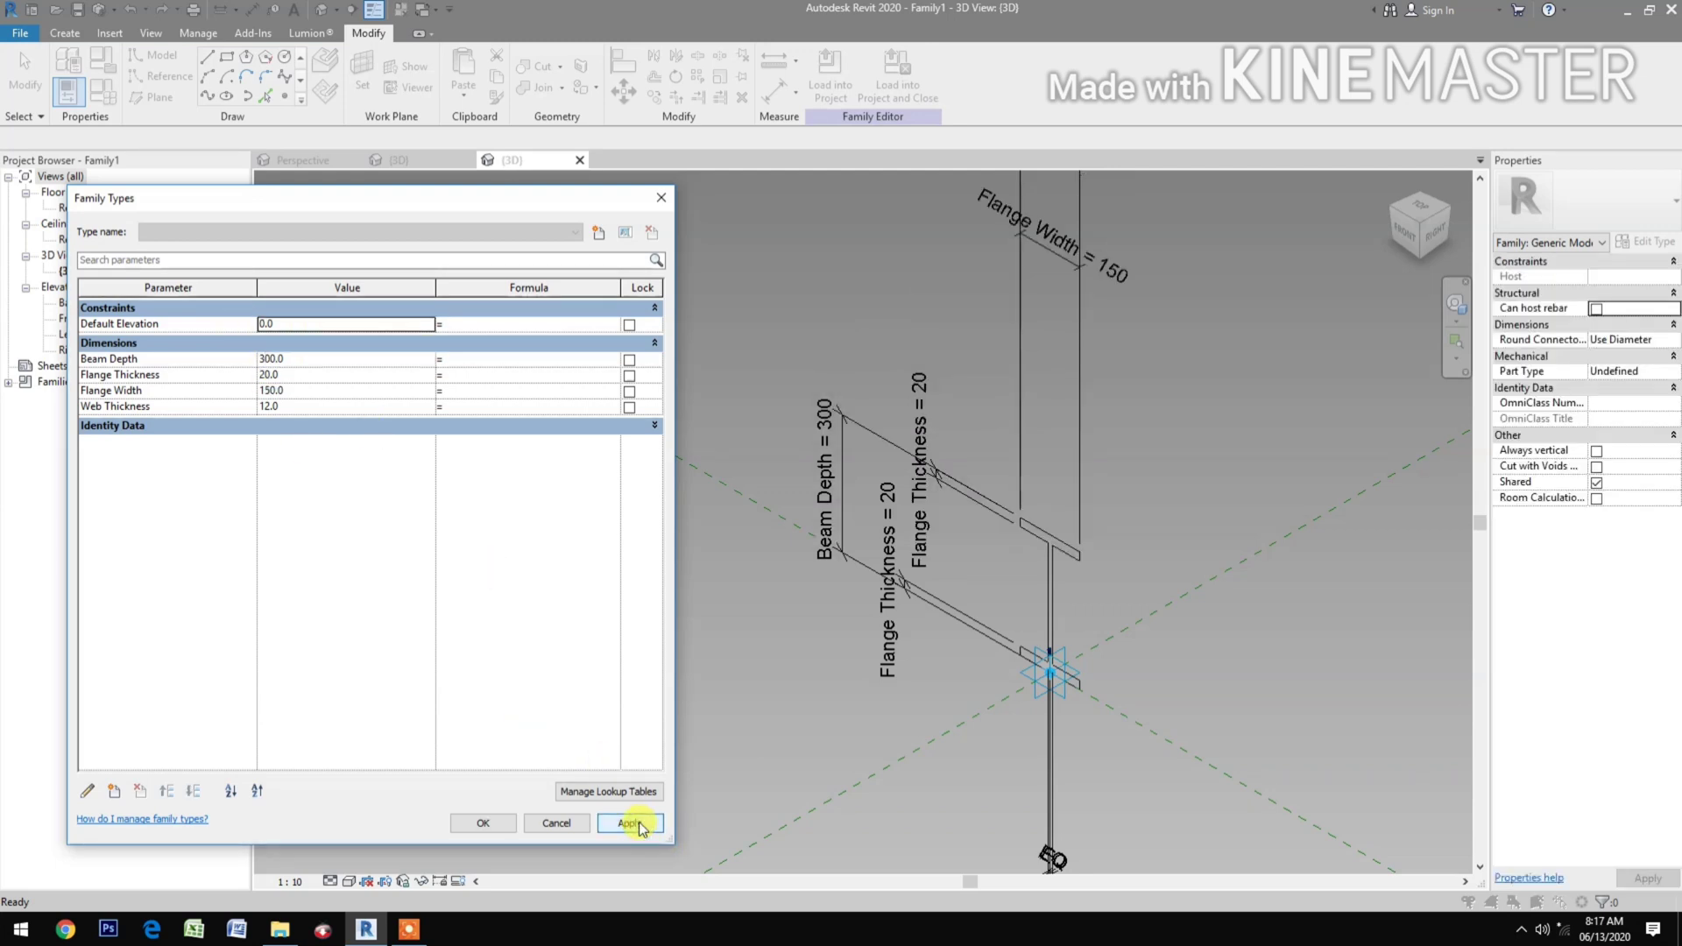
# Uncheck Shared and check Always vertical under Other in the family properties.
pyautogui.click(481, 823)
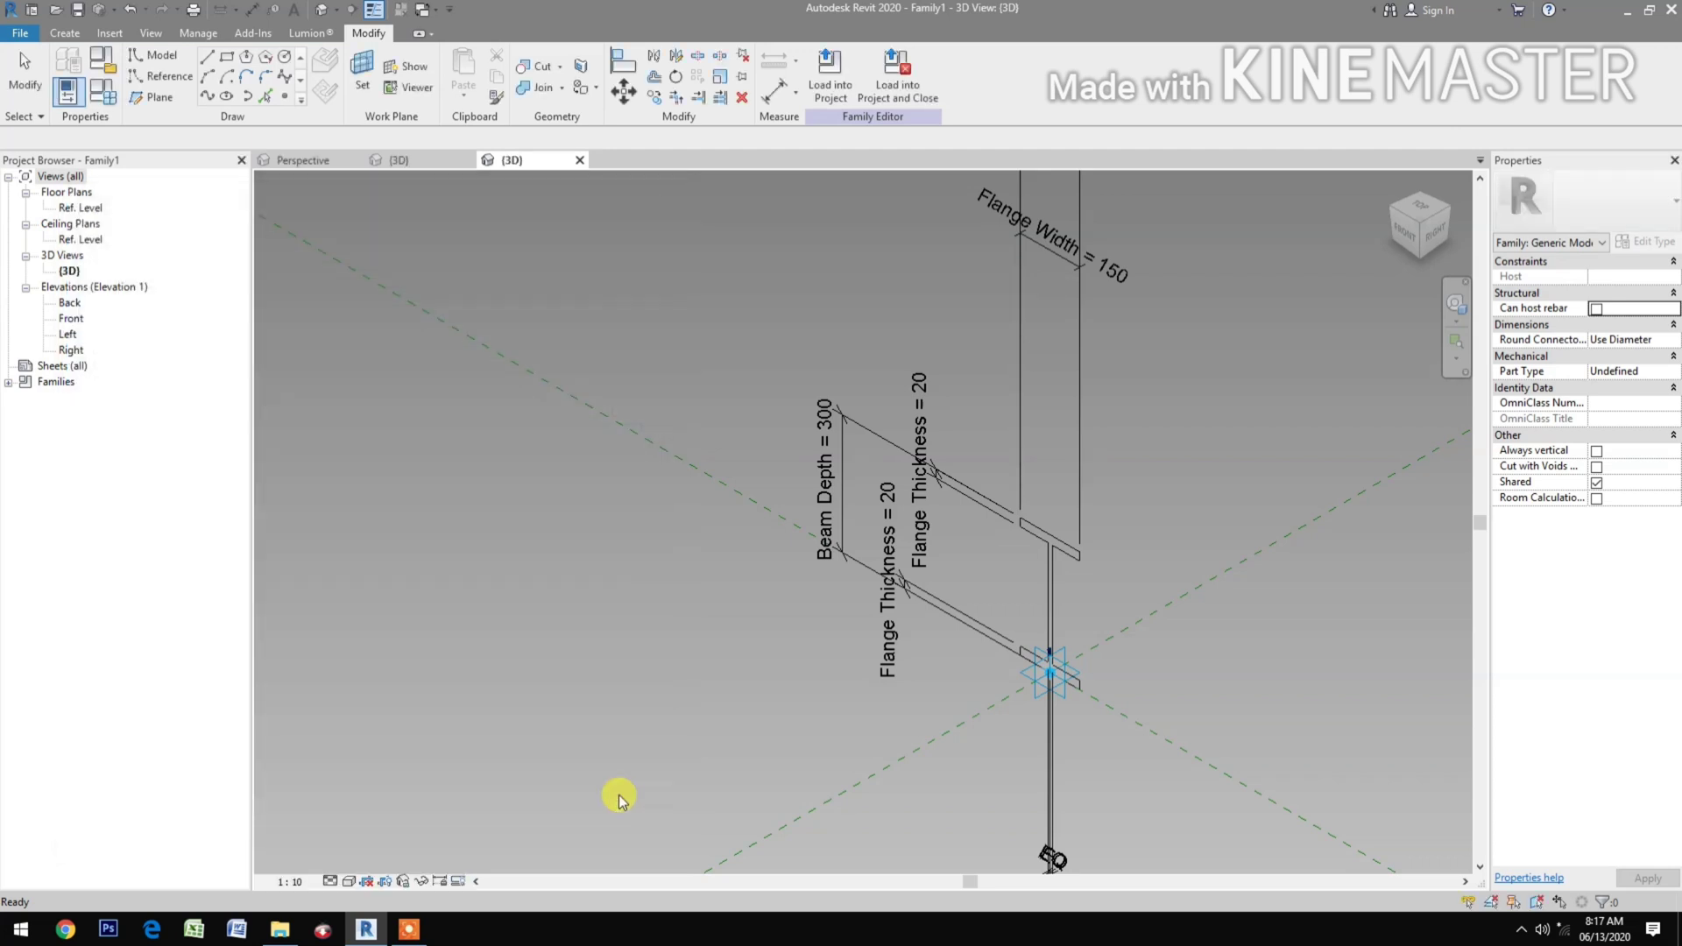
pyautogui.scroll(-2, 734, 740)
pyautogui.moveTo(734, 739); pyautogui.dragTo(687, 657, button='middle')
pyautogui.scroll(2, 679, 622)
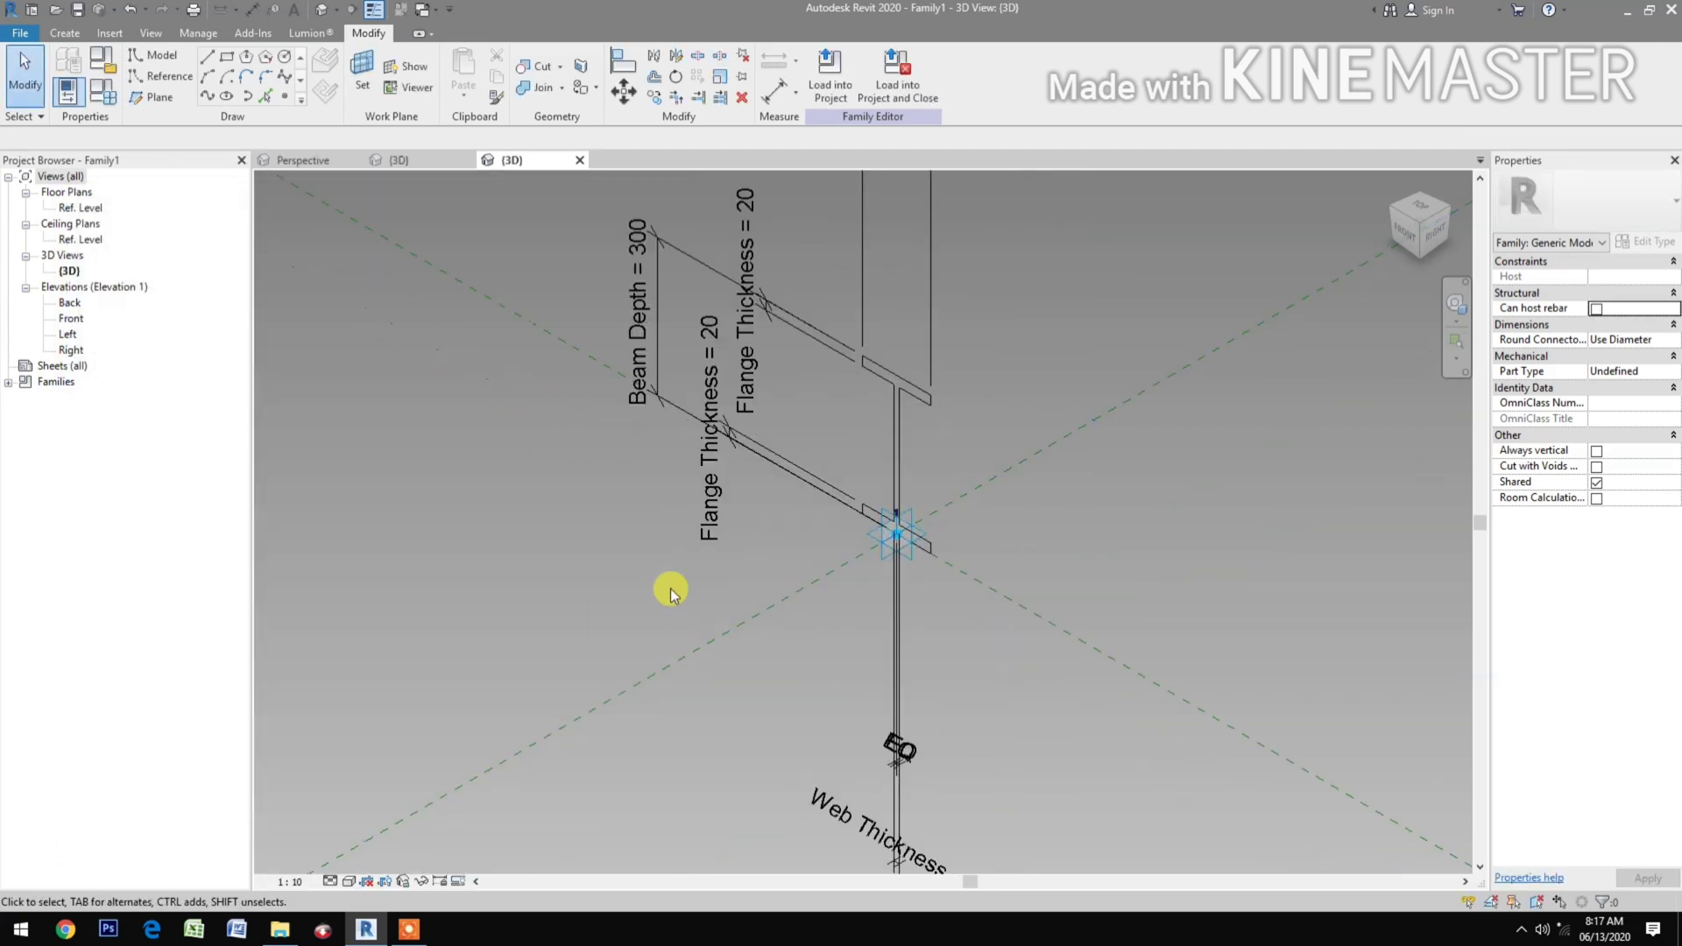
pyautogui.click(1596, 484)
pyautogui.click(1596, 482)
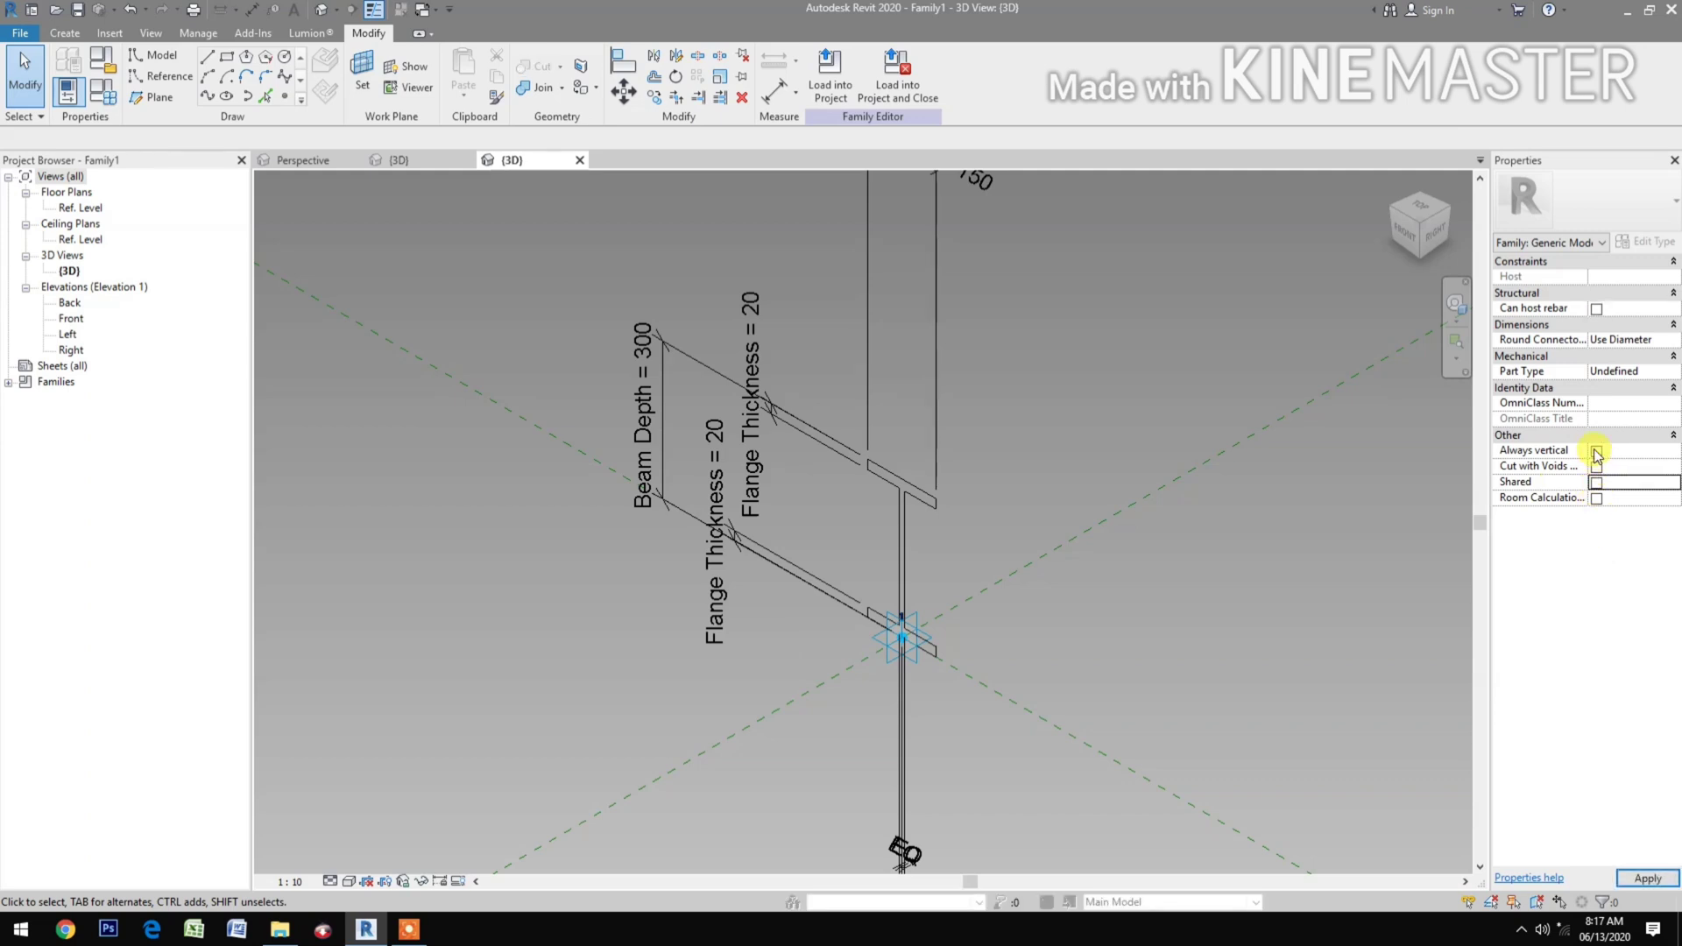
pyautogui.click(1596, 452)
pyautogui.click(1595, 452)
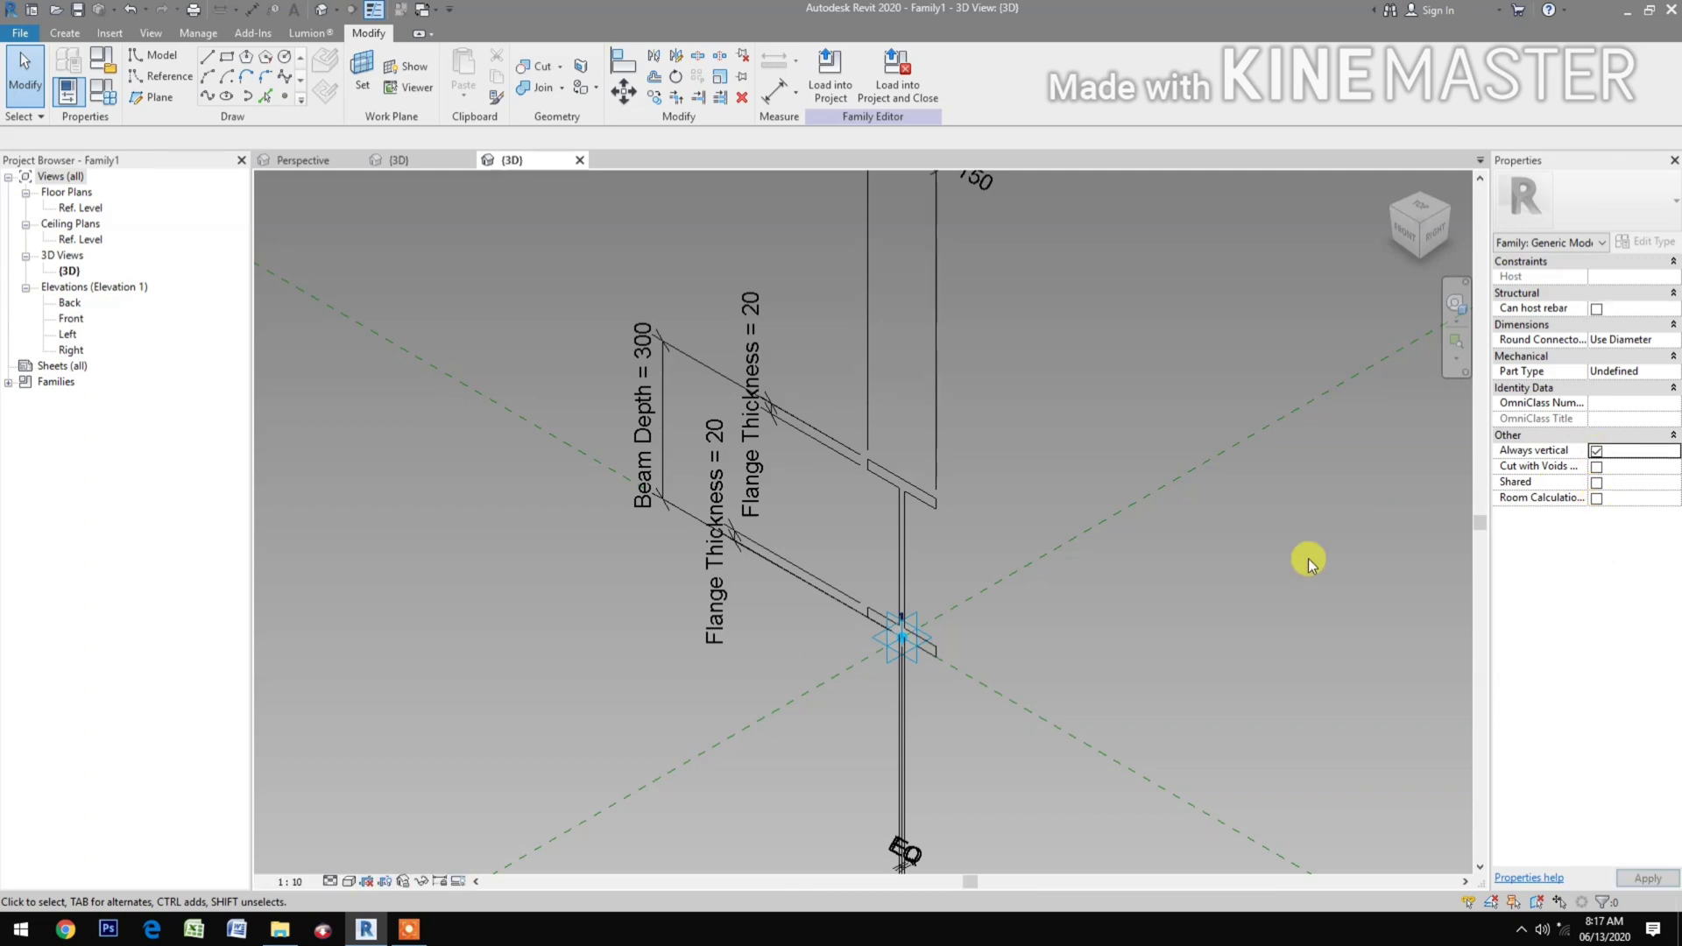
# Save the family to the Desktop as Adaptive I-Beam Profile.rfa.
pyautogui.click(81, 11)
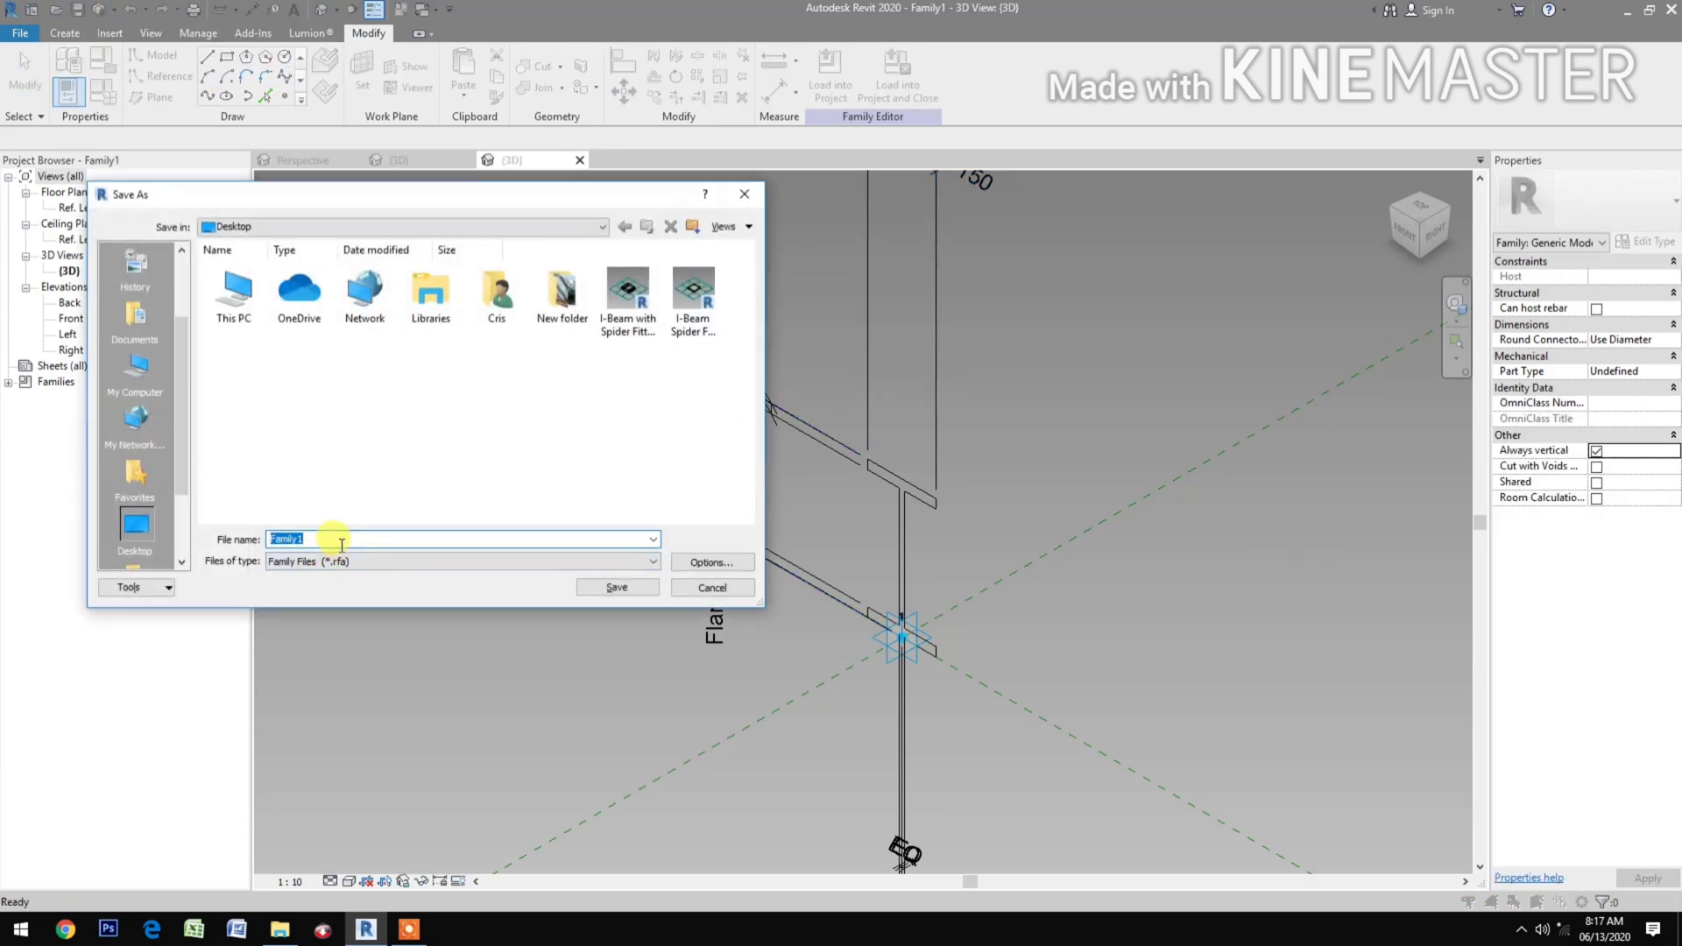
pyautogui.write('Adaptive I-Beam Profile')
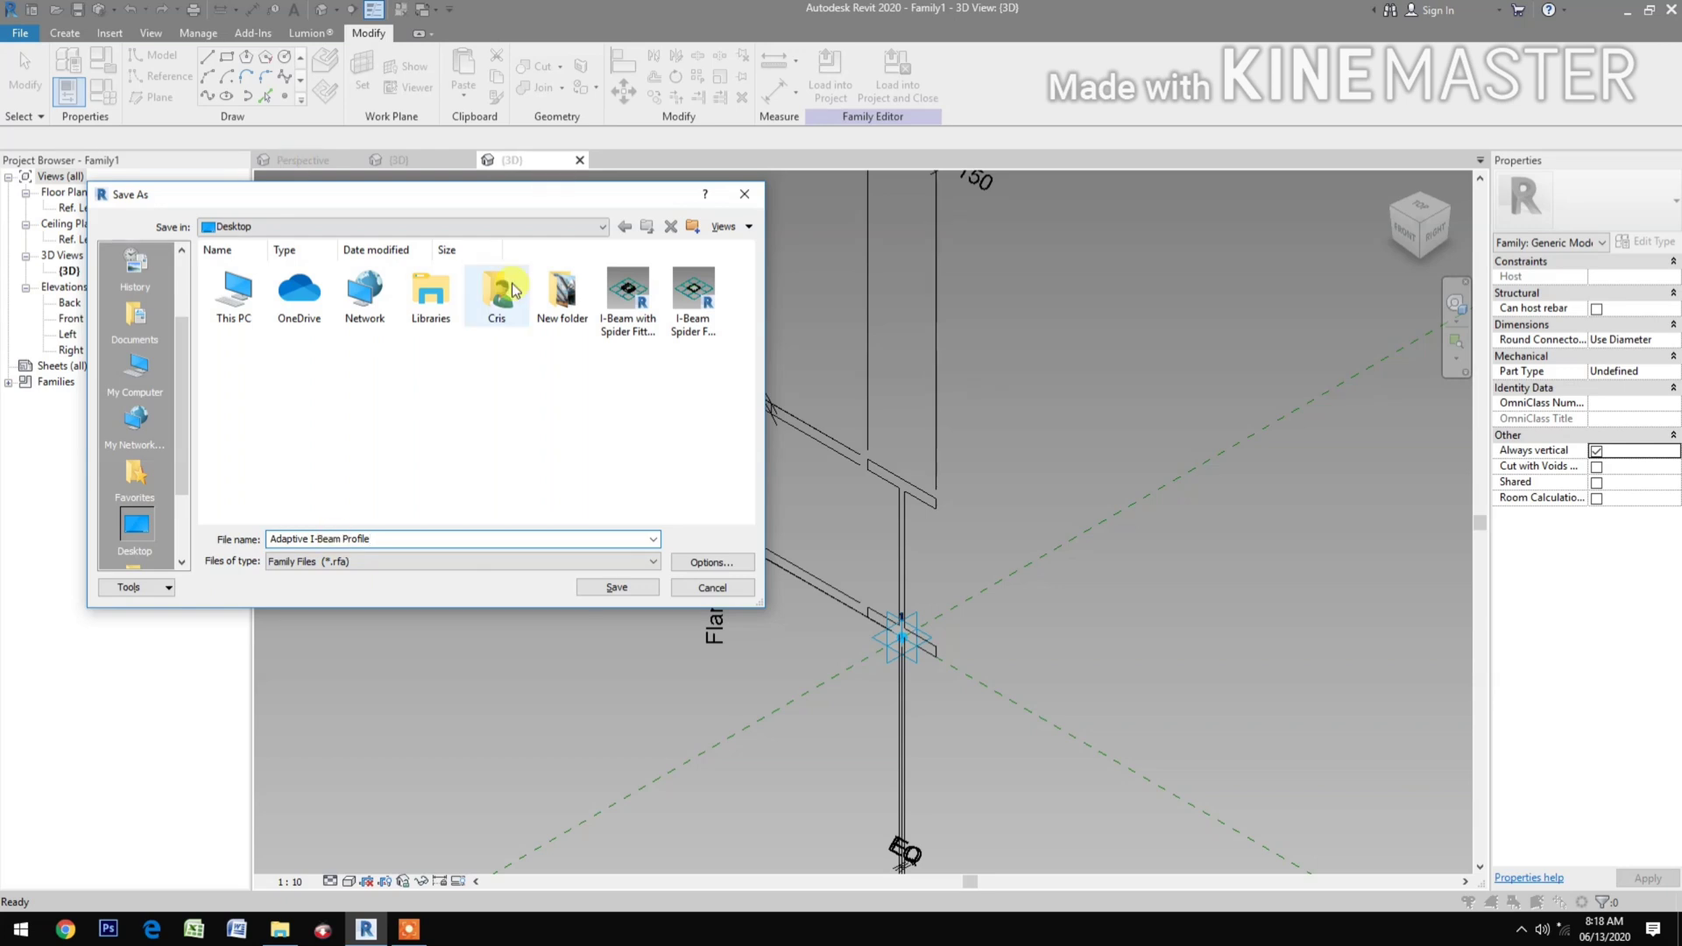
pyautogui.click(613, 589)
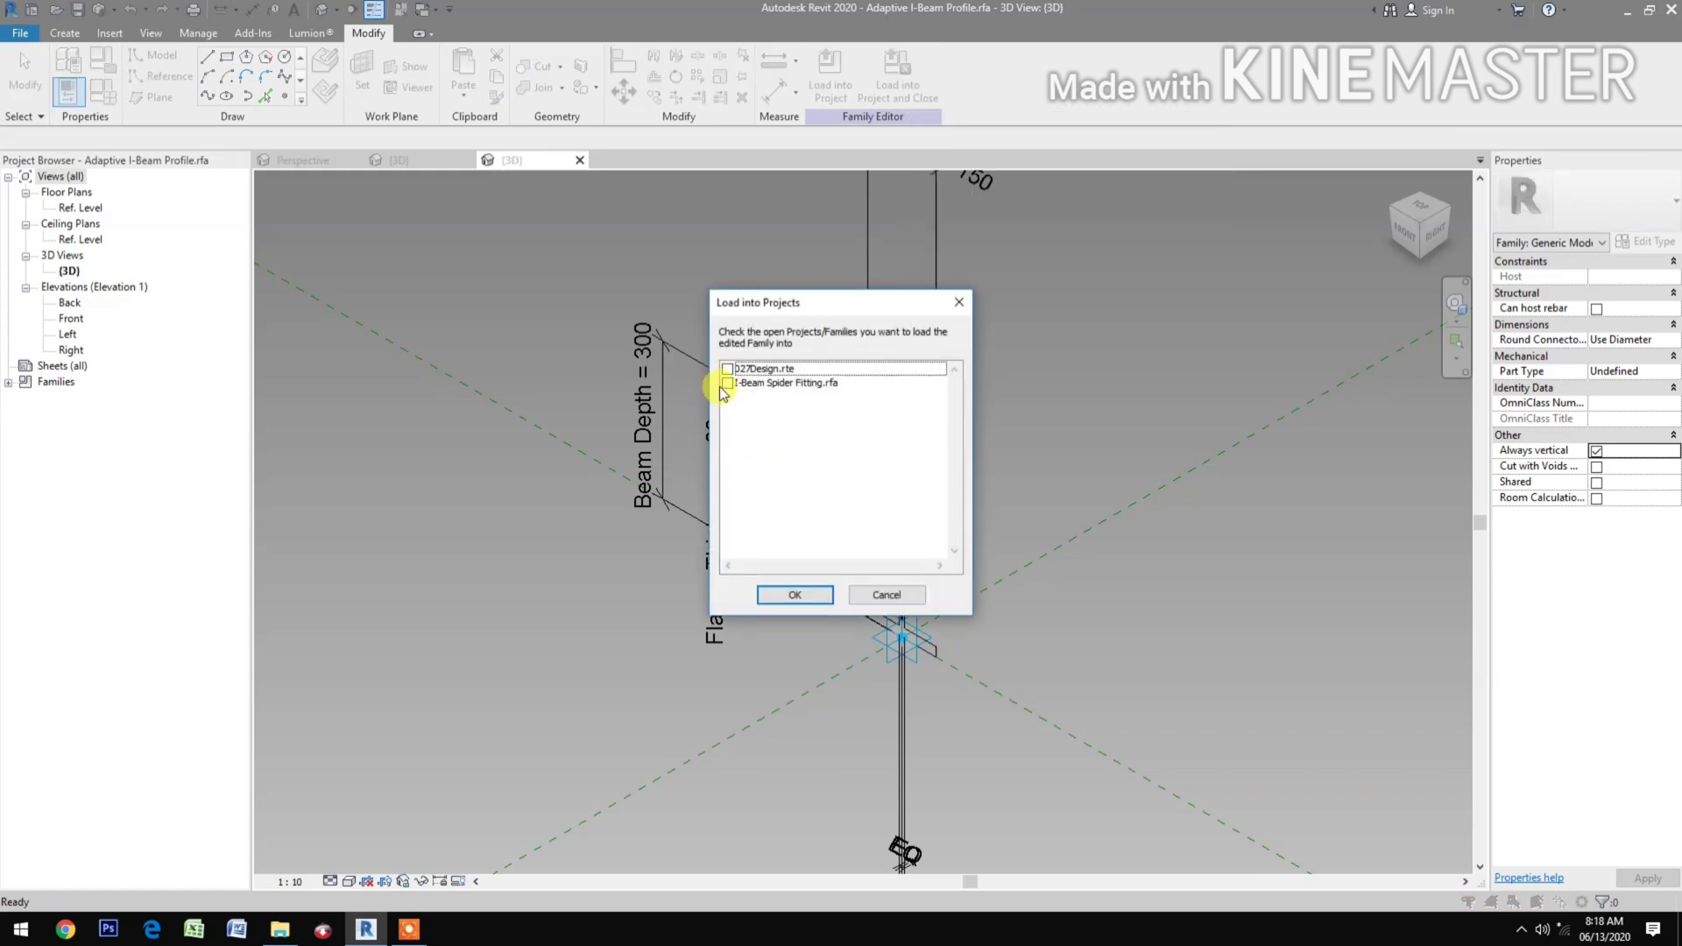
# Load the profile into I-Beam Spider Fitting.rfa and place one instance in the 3D view.
pyautogui.click(728, 383)
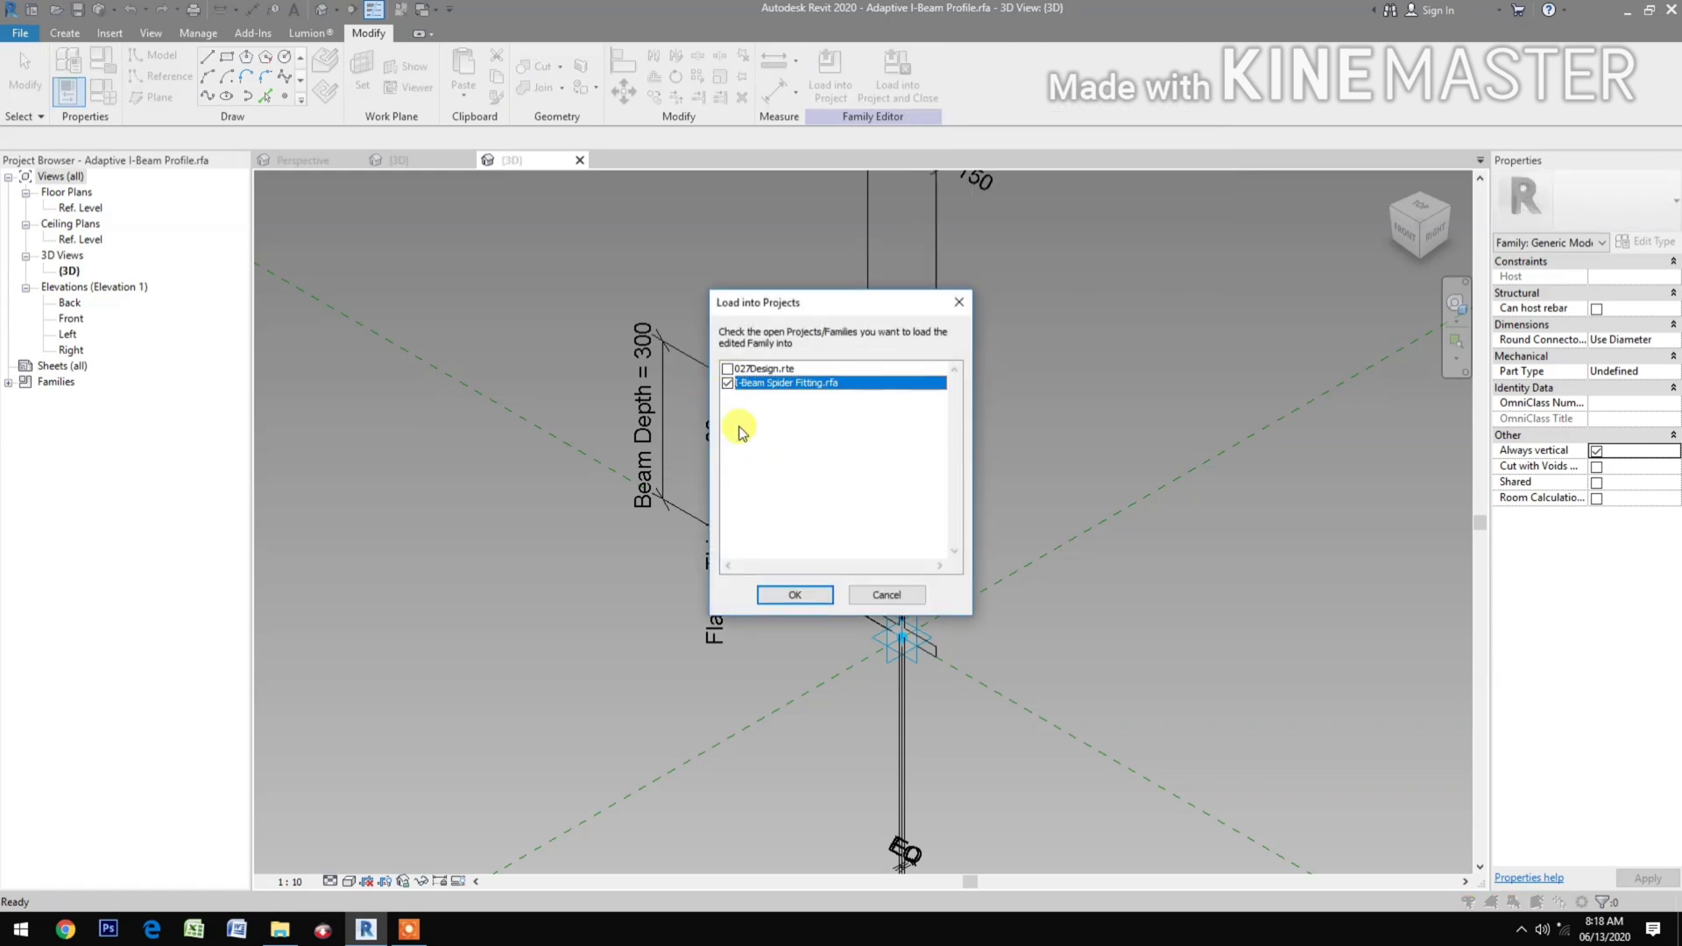
pyautogui.click(795, 595)
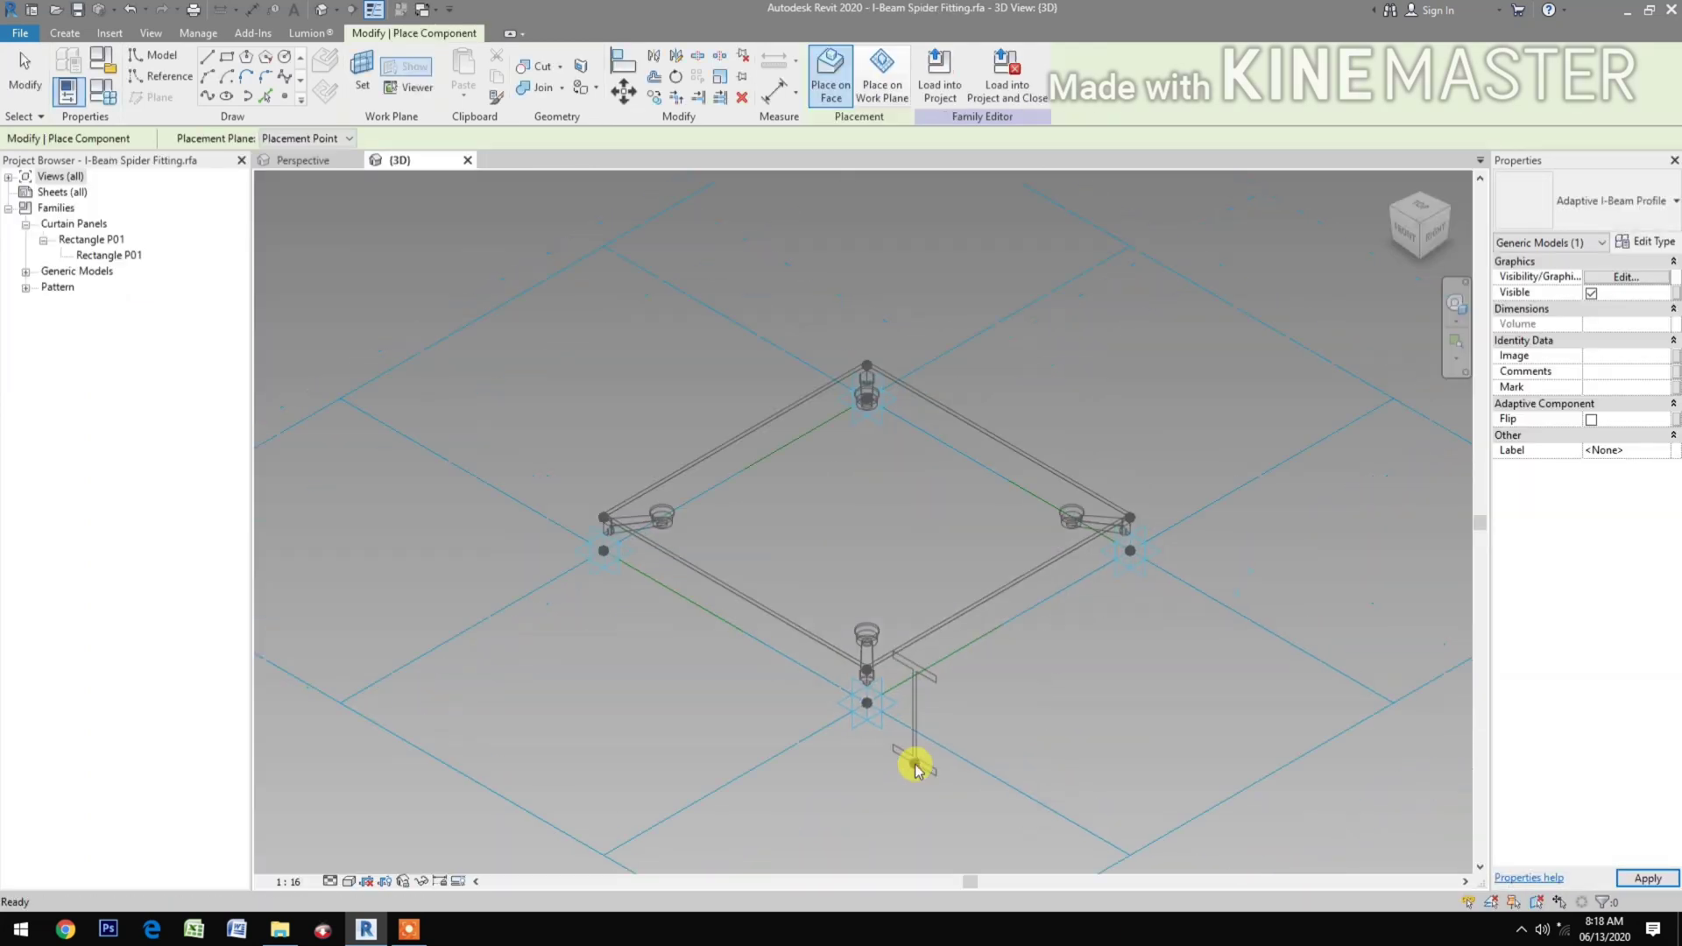
pyautogui.click(1057, 741)
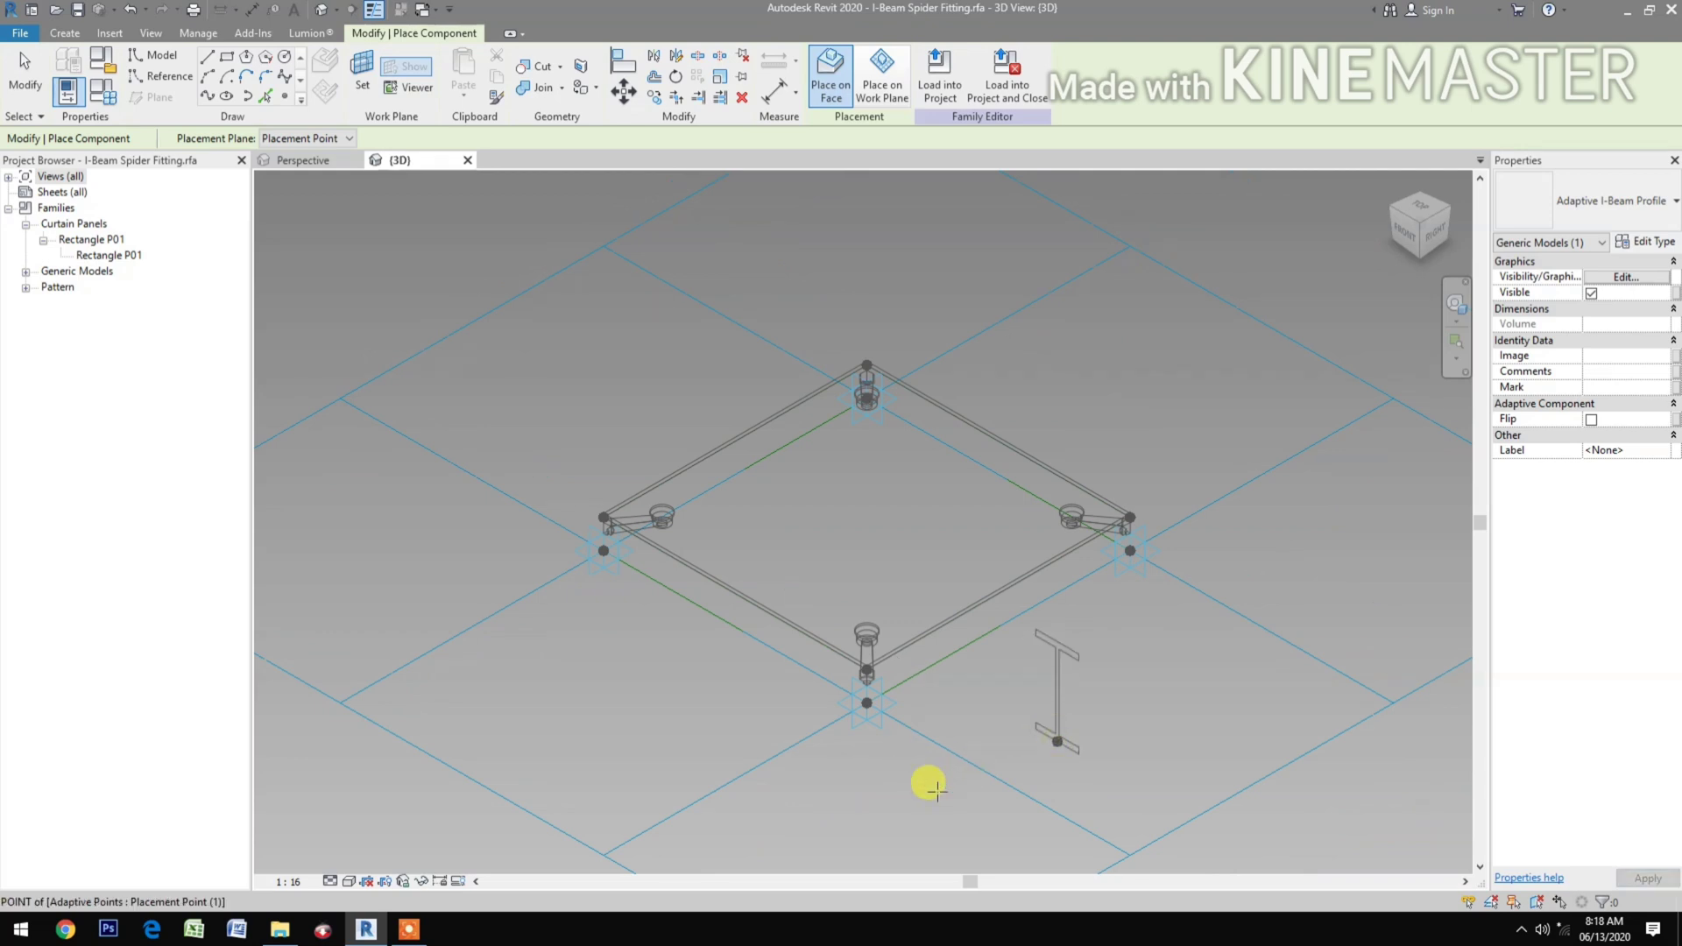
pyautogui.click(1034, 774)
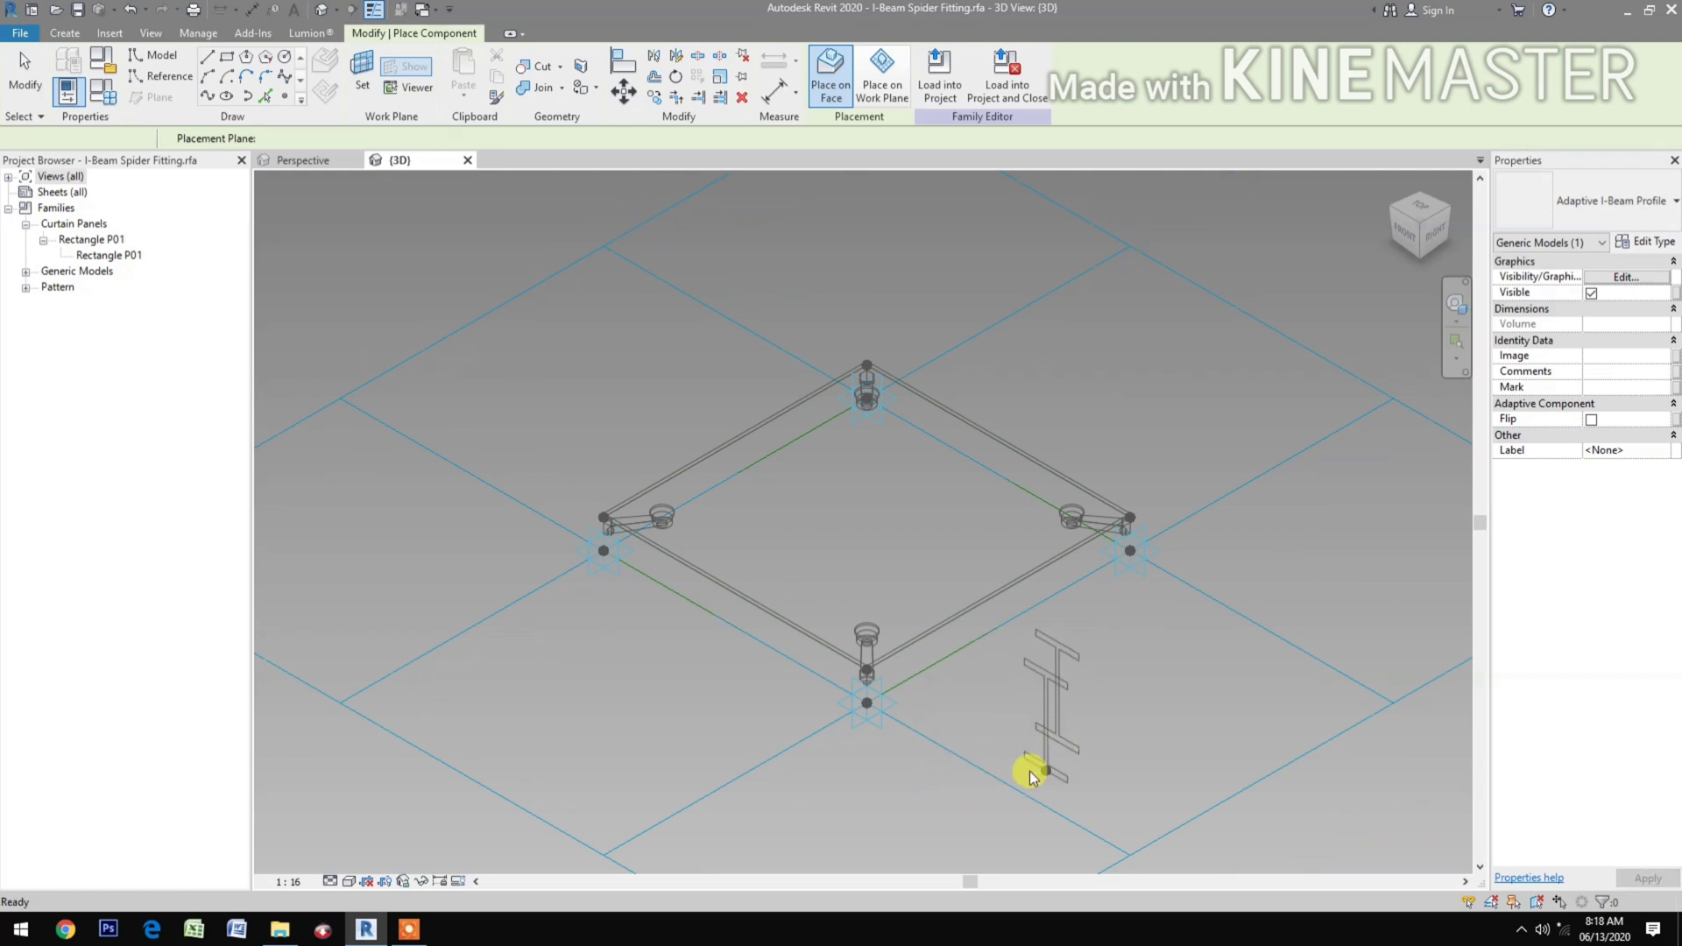
pyautogui.press('Escape')
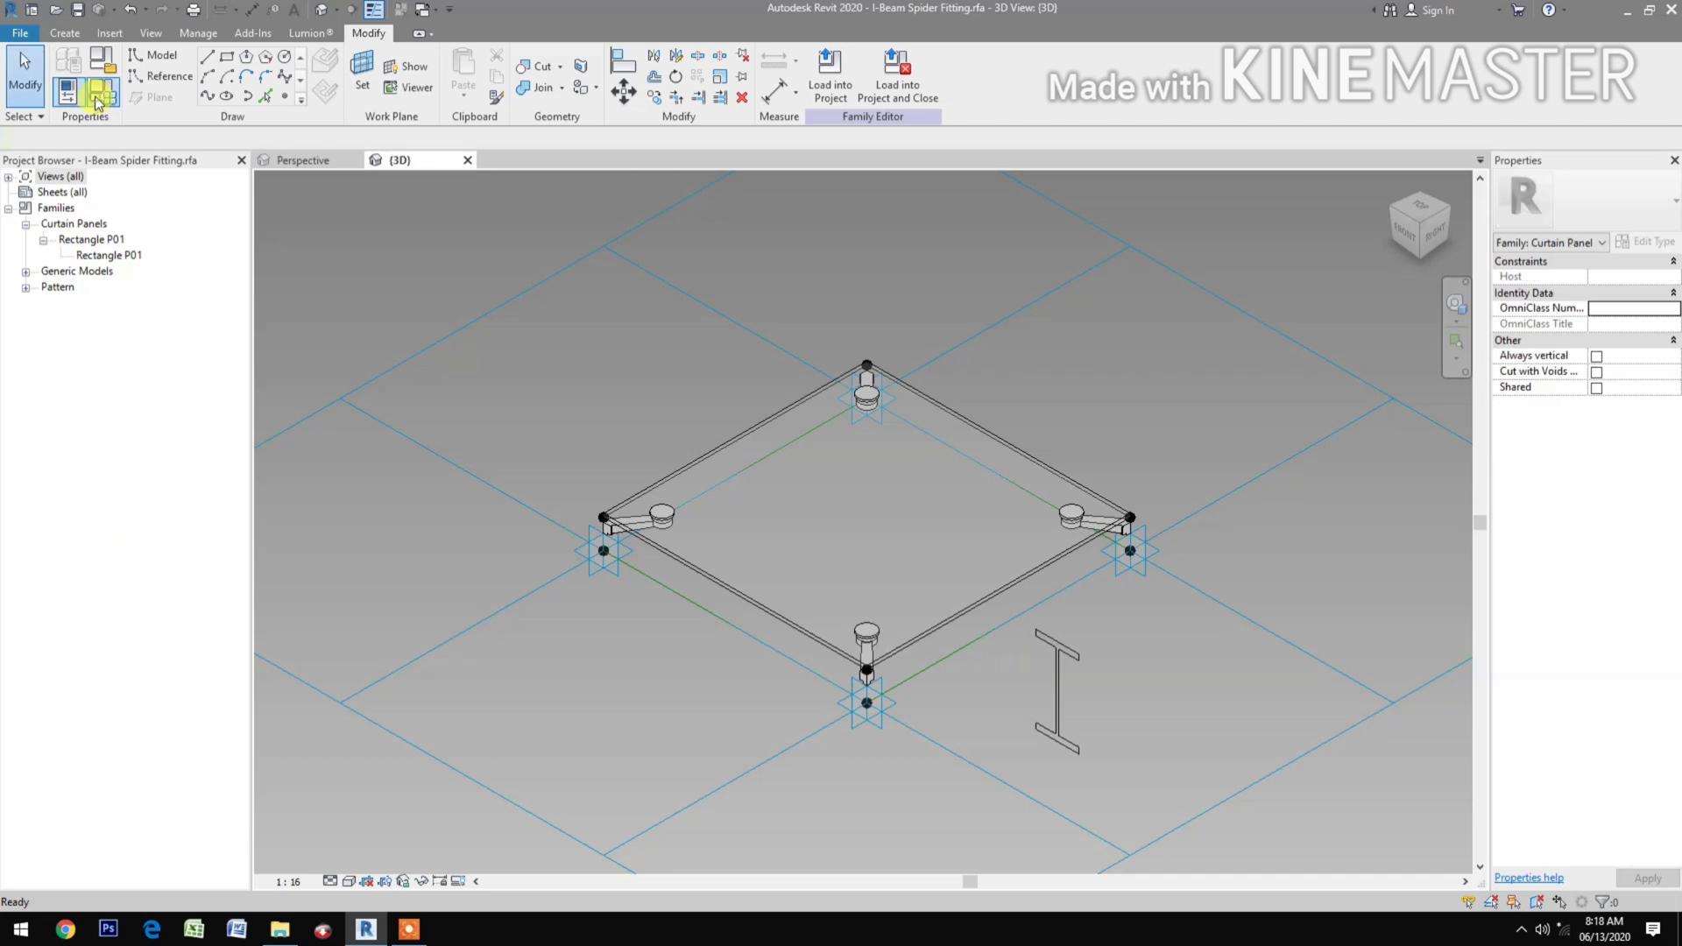
pyautogui.click(98, 103)
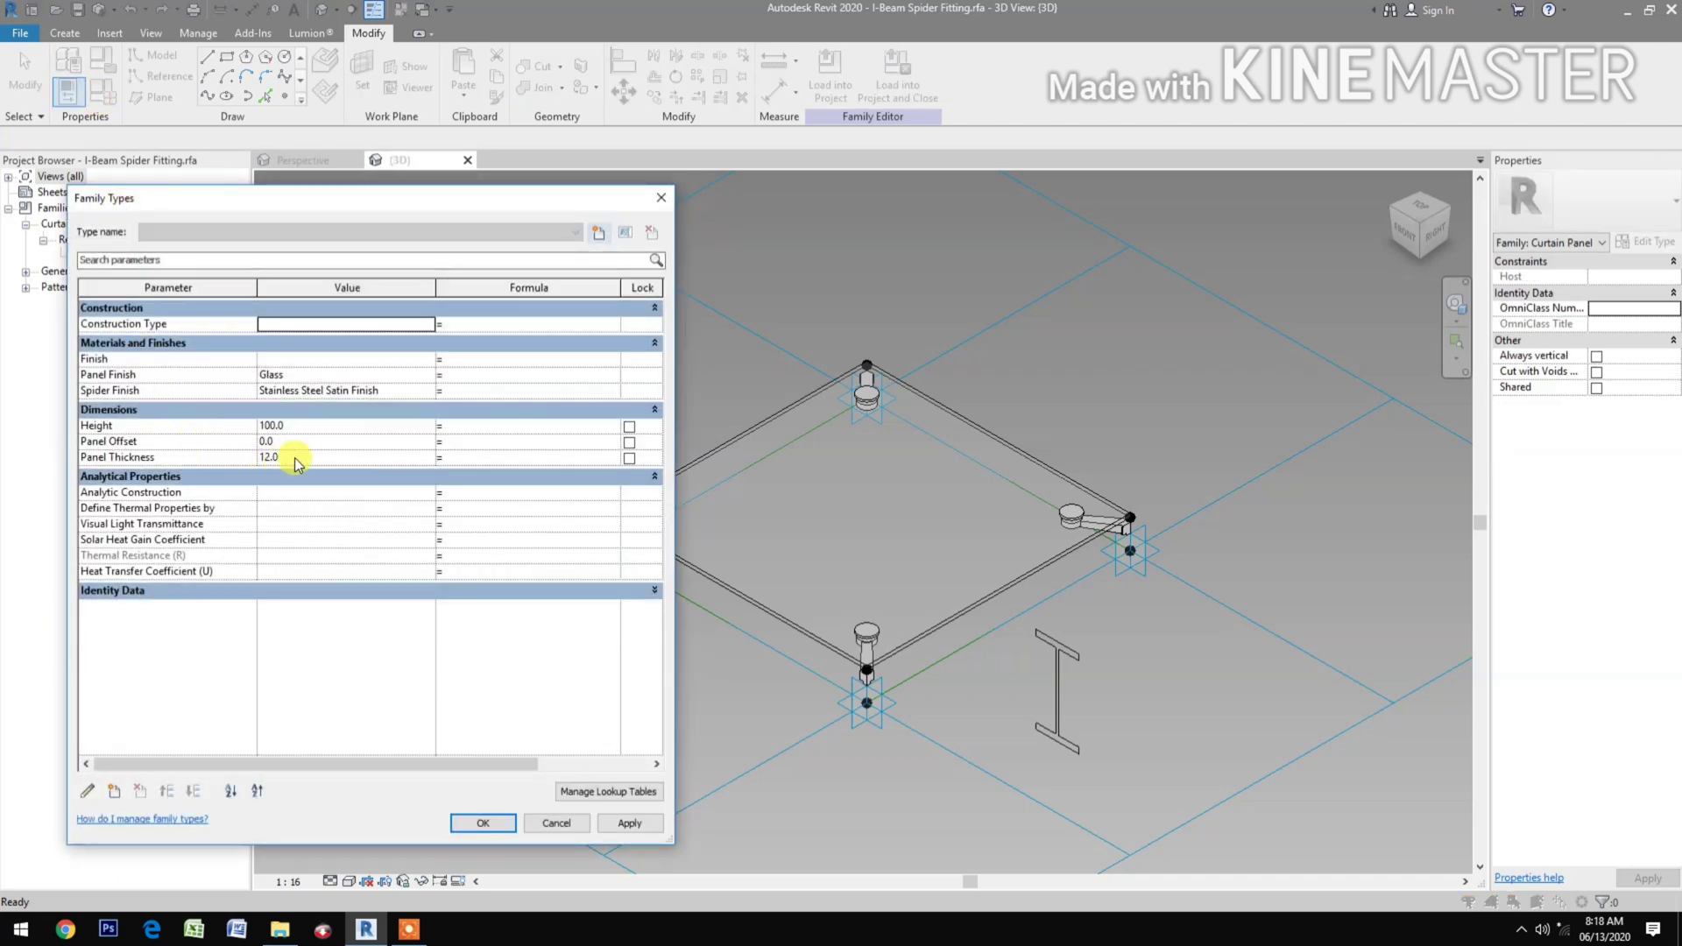
# Change the fitting family's Height value from 100 to 500 and apply it.
pyautogui.click(343, 426)
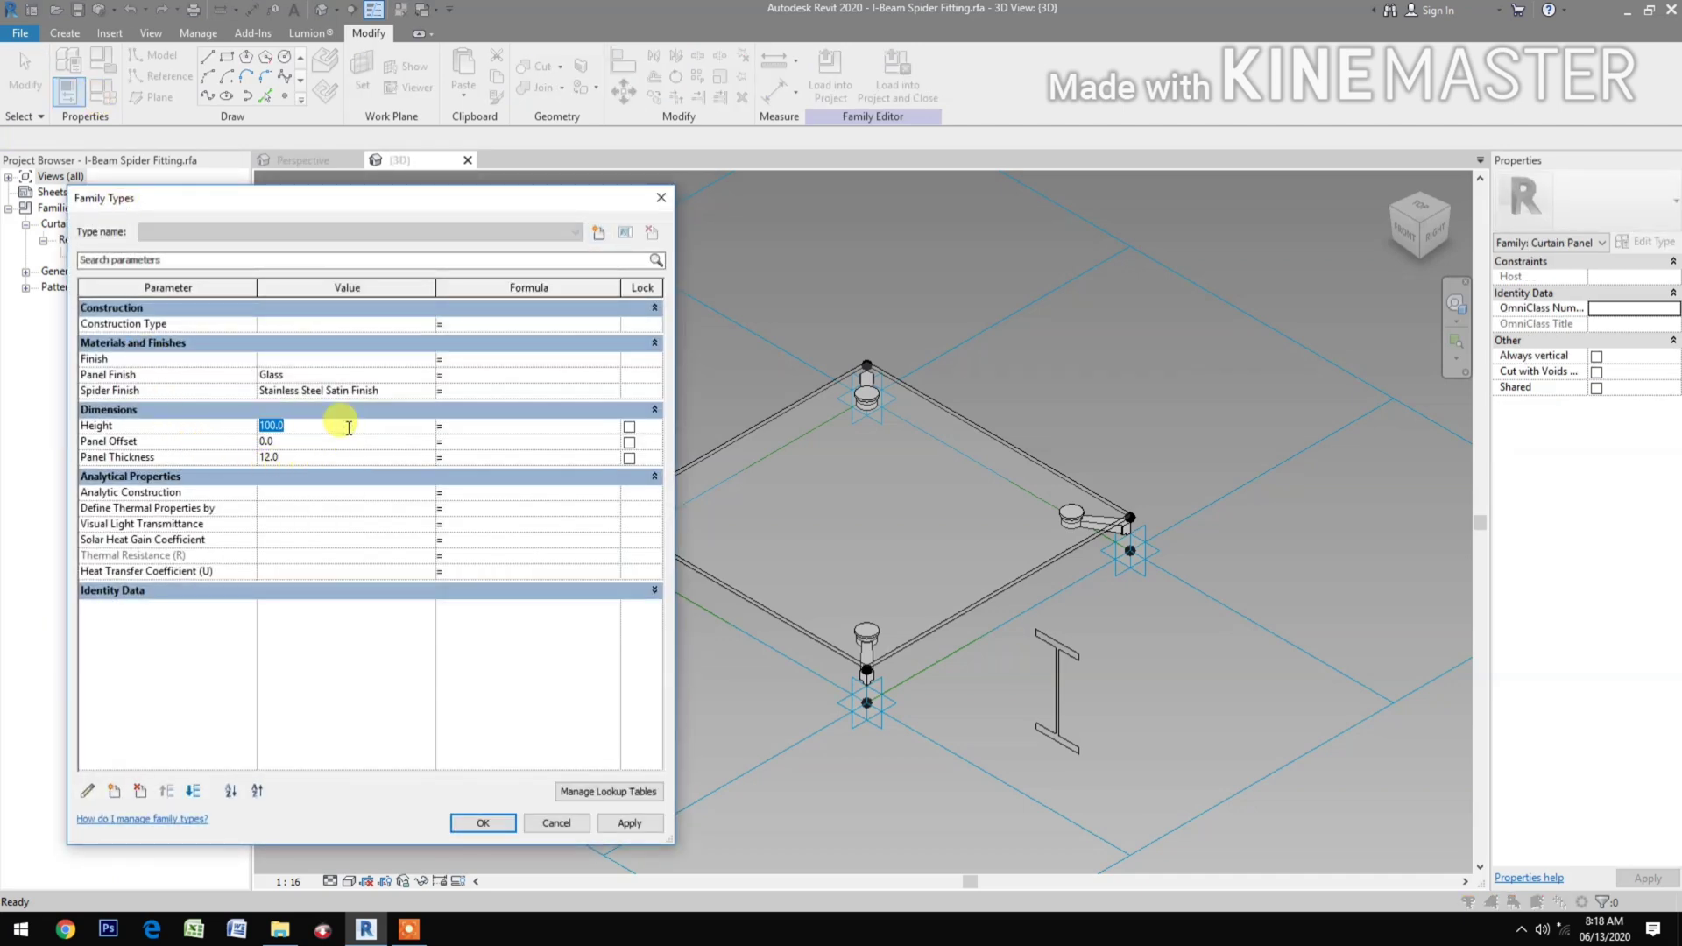
pyautogui.write('500')
pyautogui.click(645, 829)
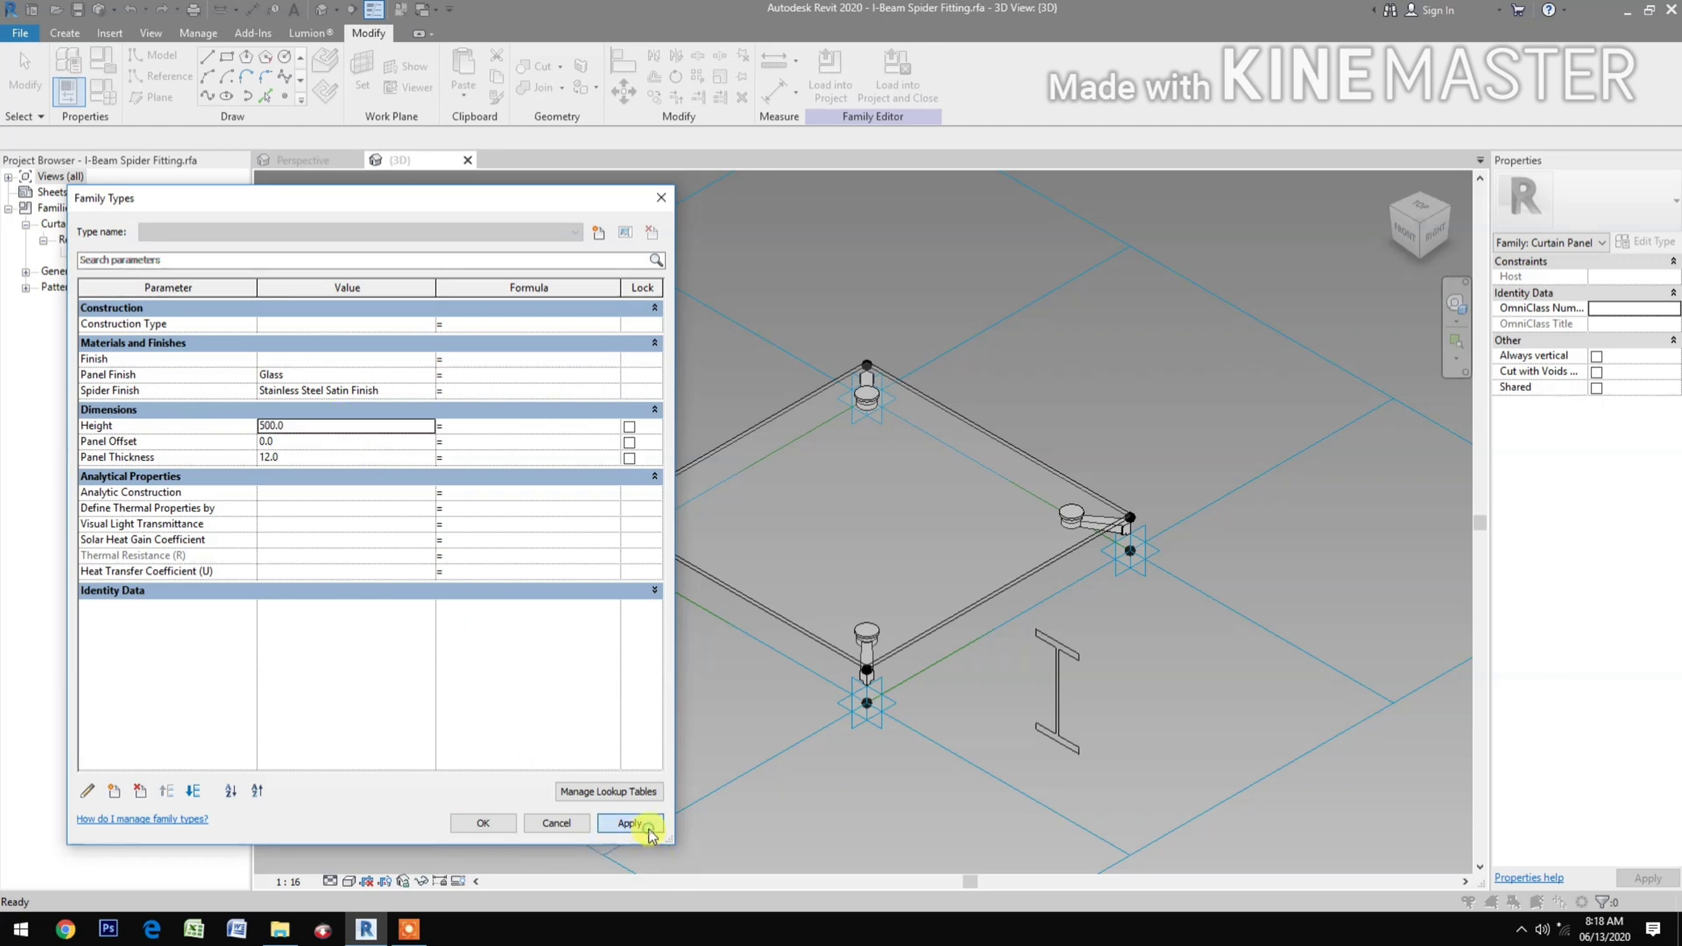
pyautogui.click(493, 825)
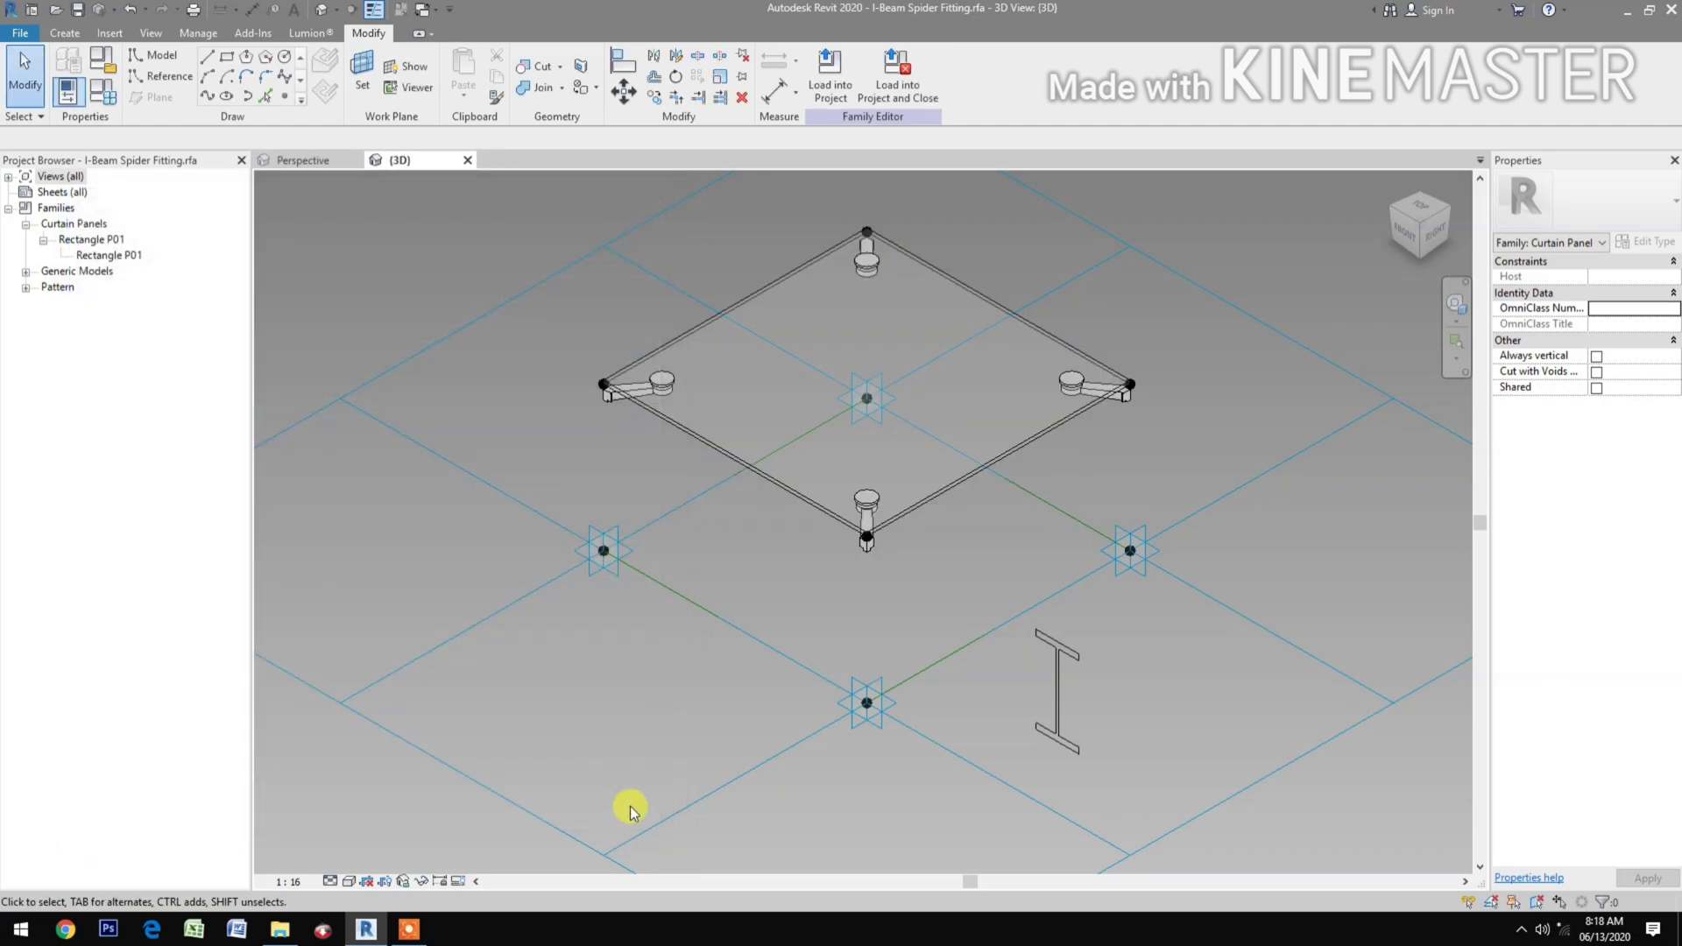
# Rehost the placed I-beam profile onto the right grid point.
pyautogui.click(1070, 745)
pyautogui.click(973, 88)
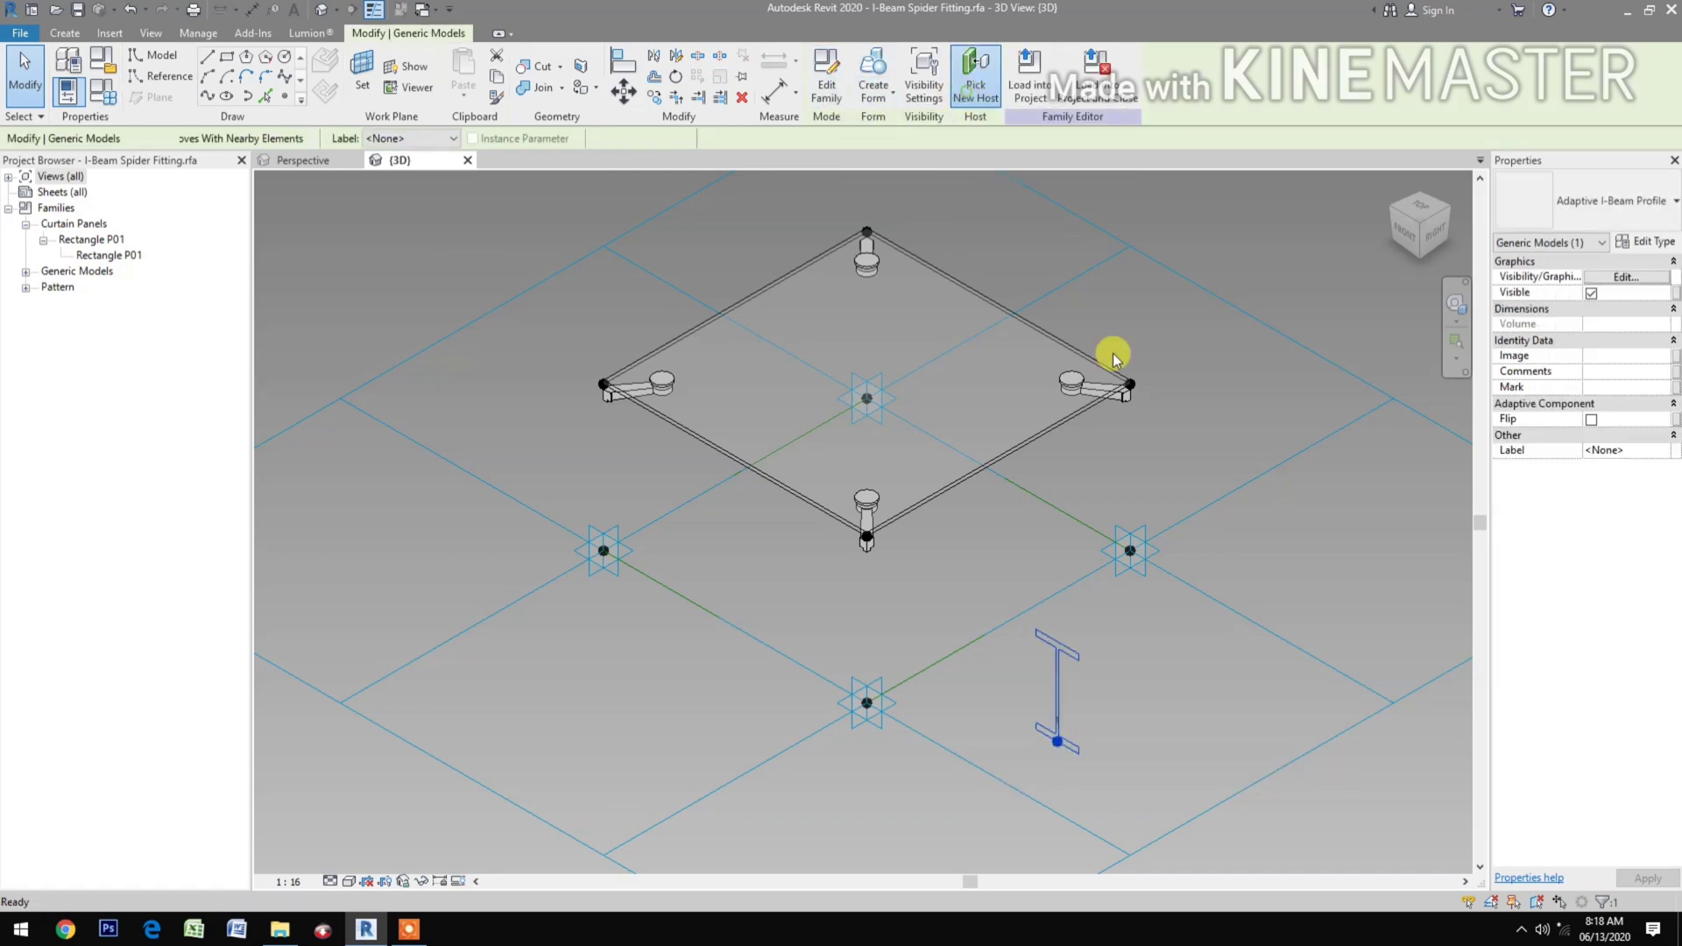
pyautogui.click(1130, 546)
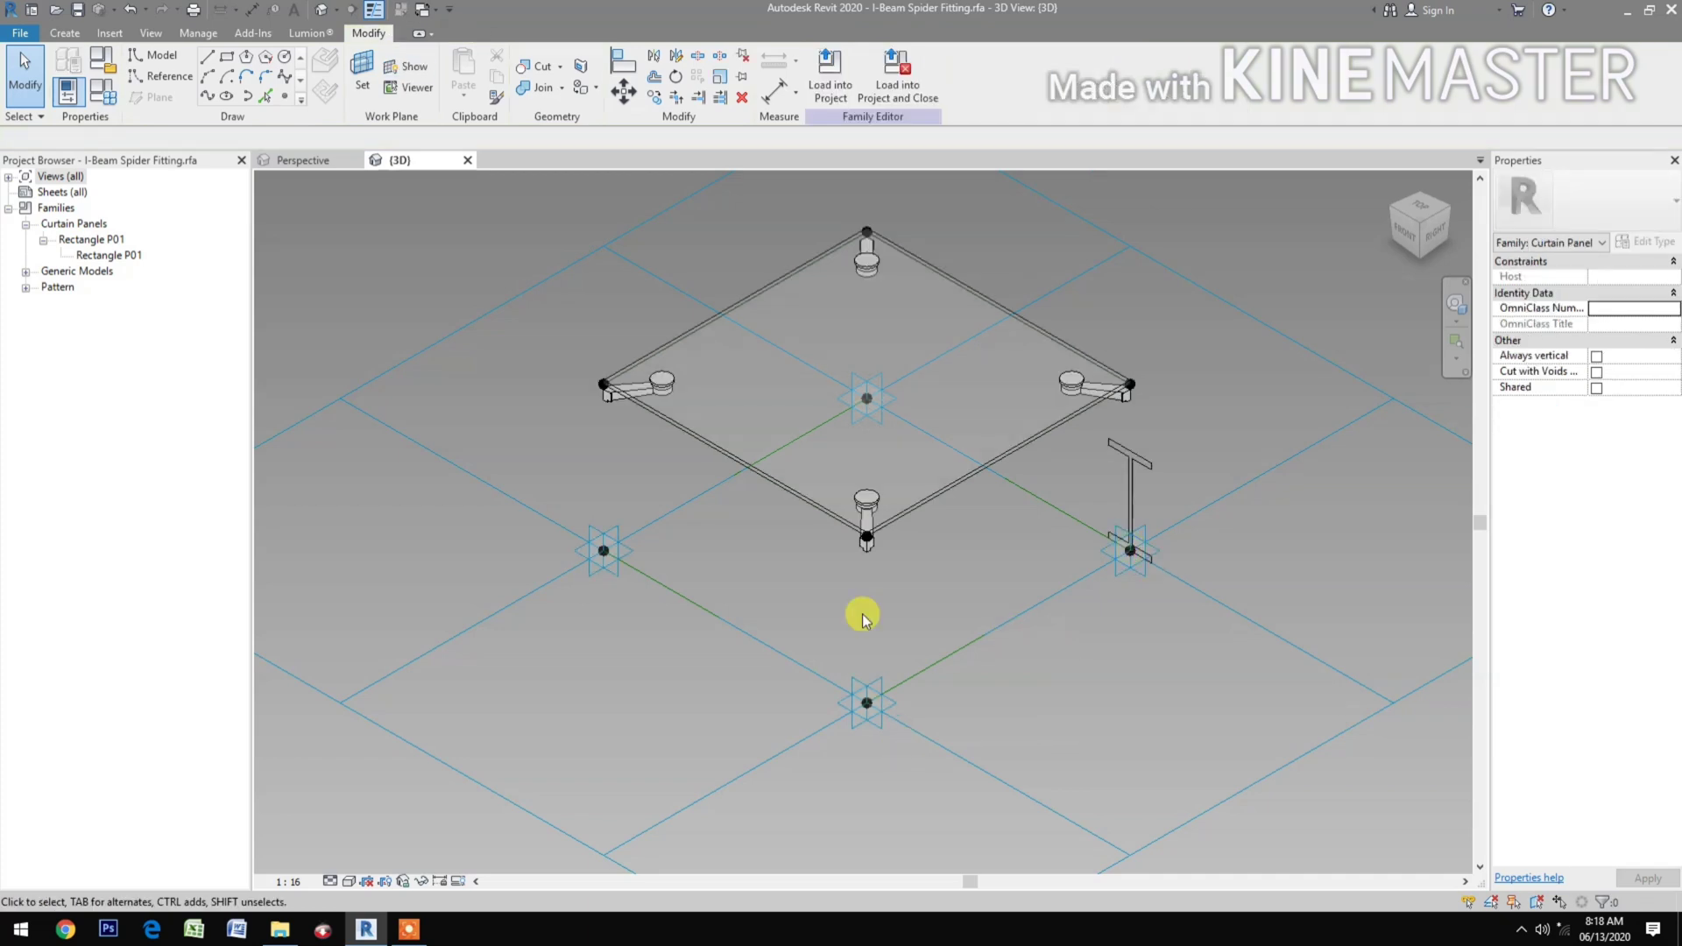
# Place Adaptive I-Beam Profile instances from the Project Browser on the left, bottom and back grid points.
pyautogui.click(26, 286)
pyautogui.click(25, 270)
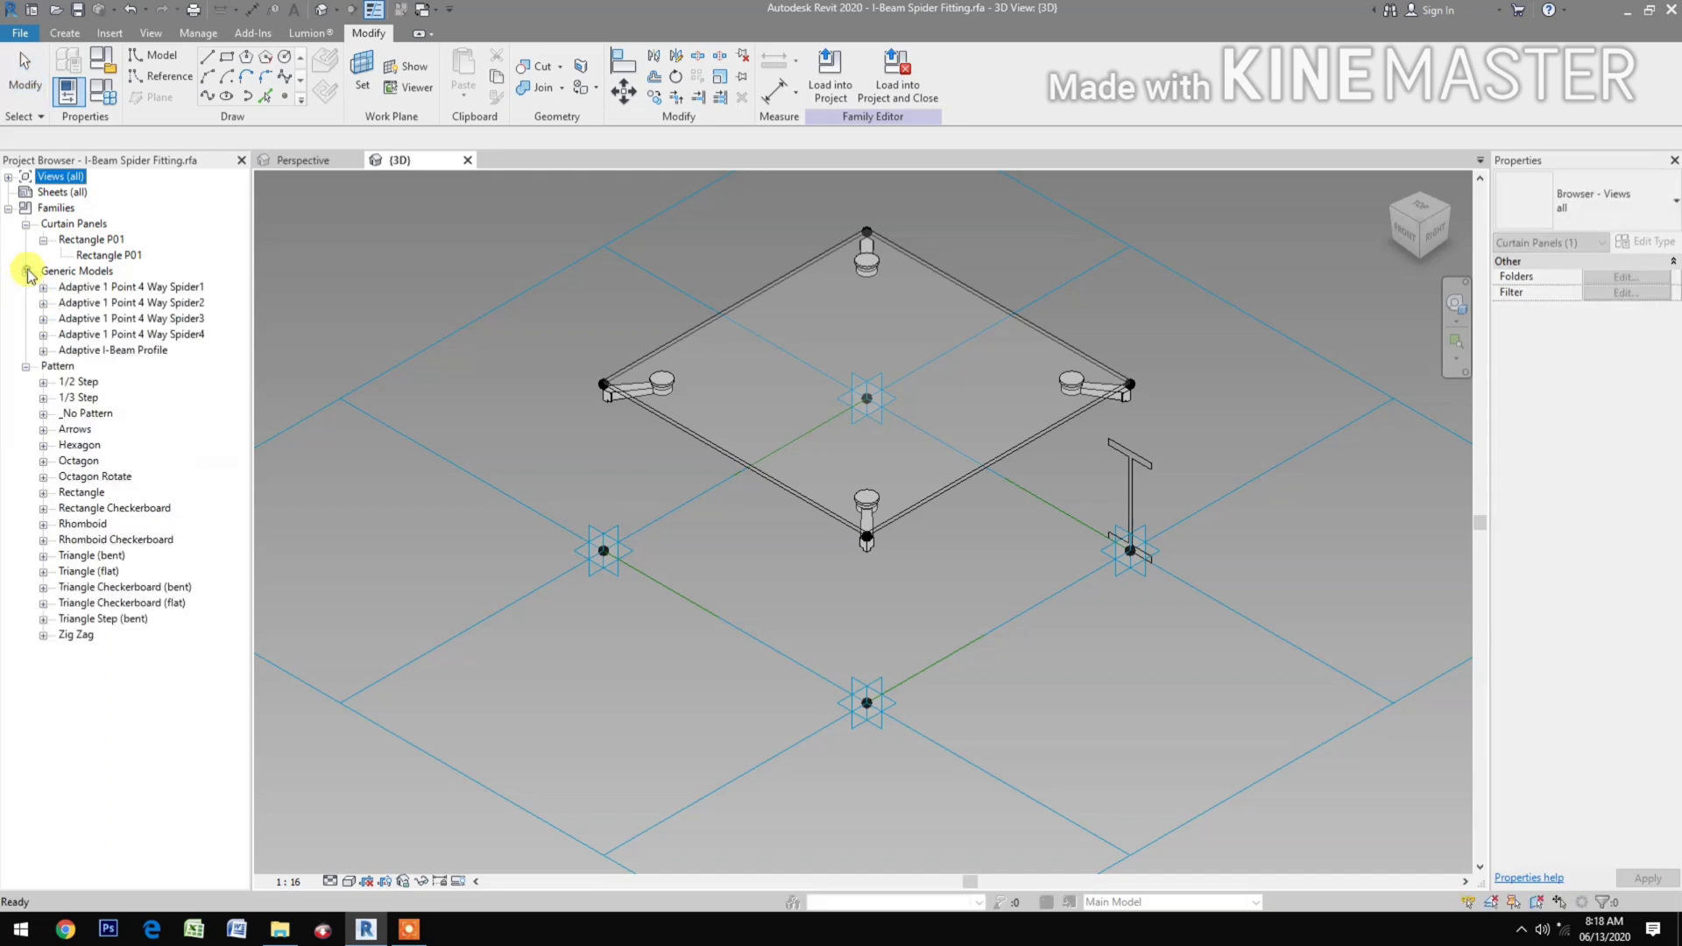
pyautogui.click(43, 351)
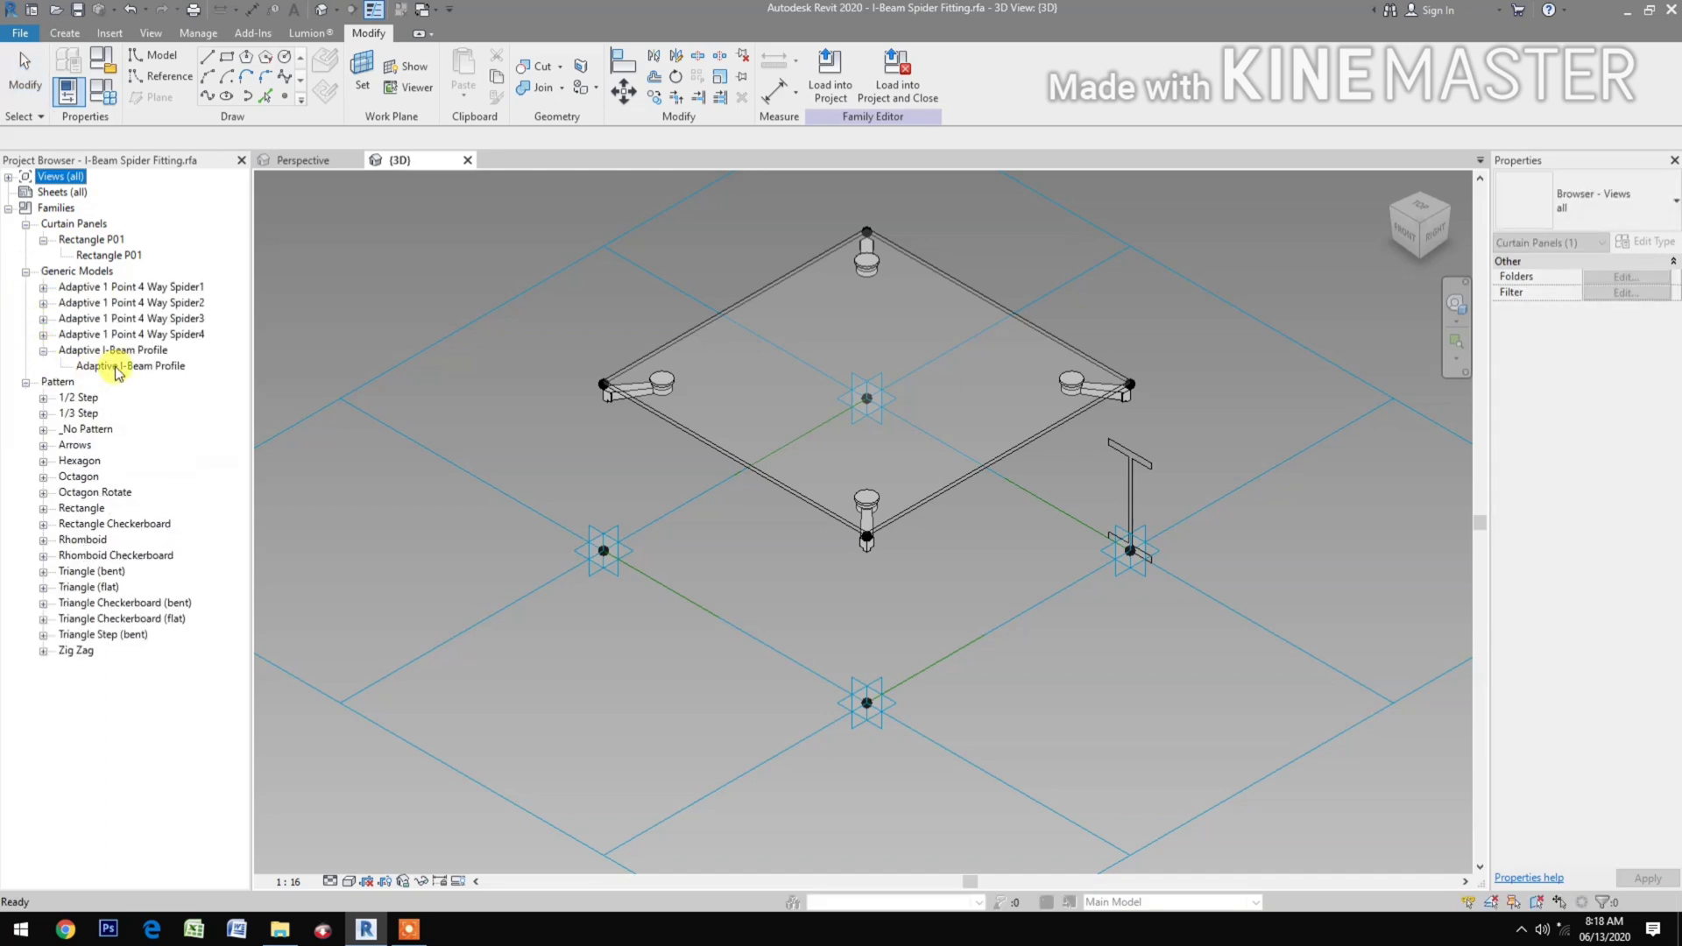
pyautogui.moveTo(118, 372); pyautogui.dragTo(499, 496)
pyautogui.click(603, 550)
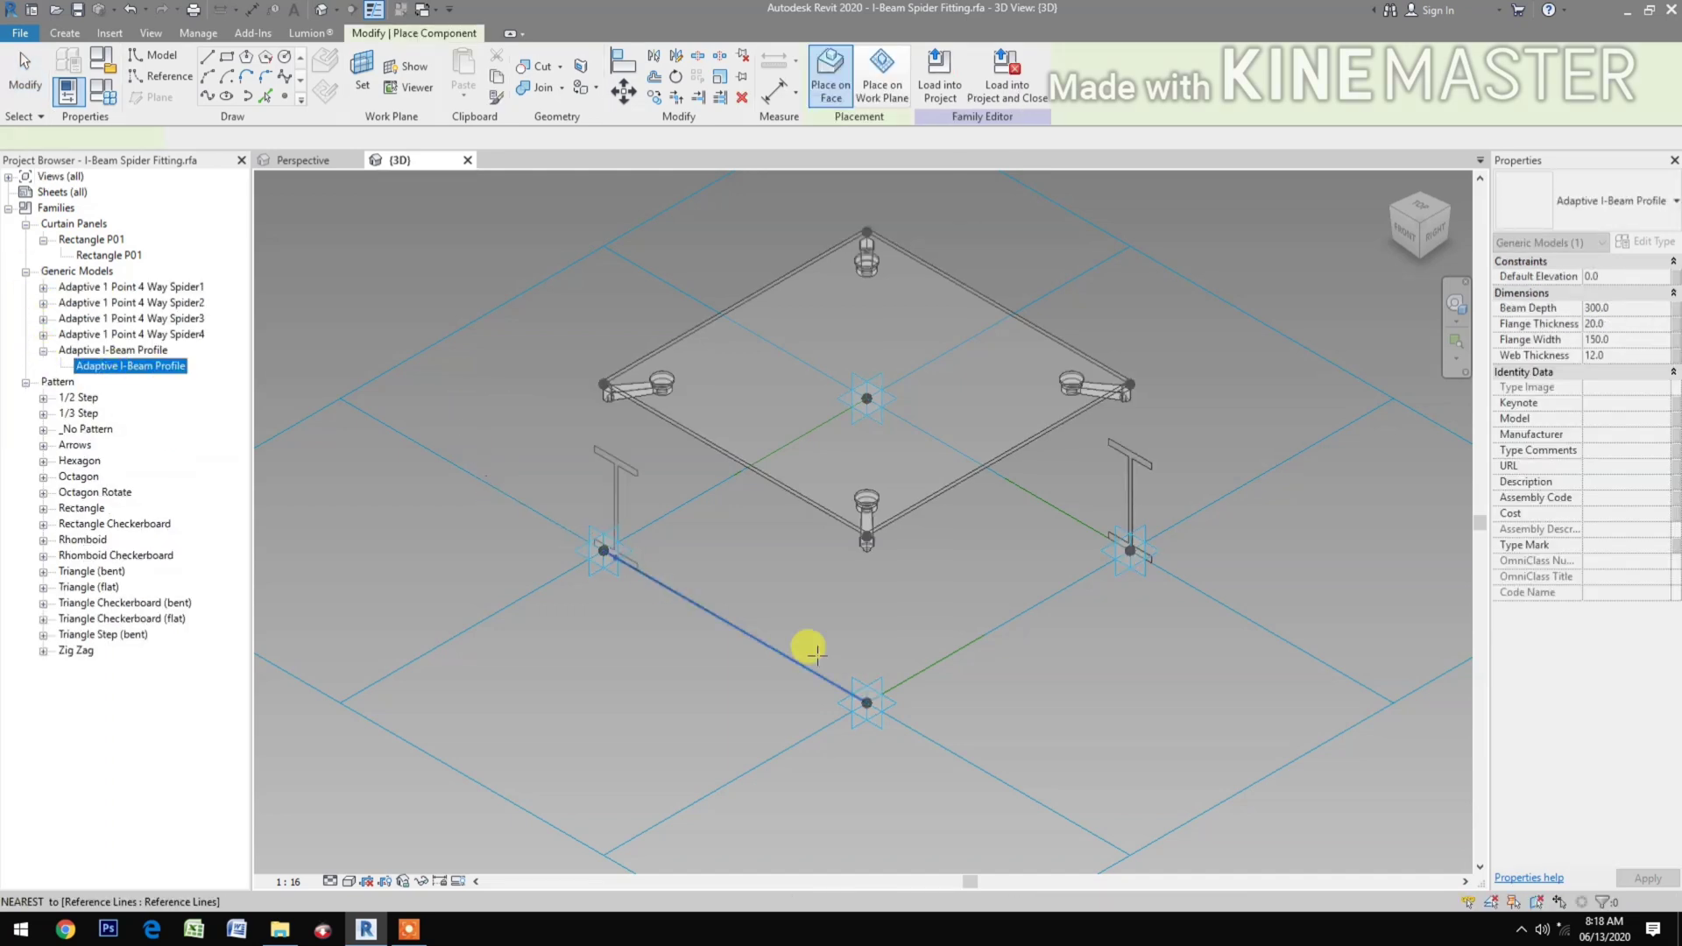
pyautogui.click(865, 703)
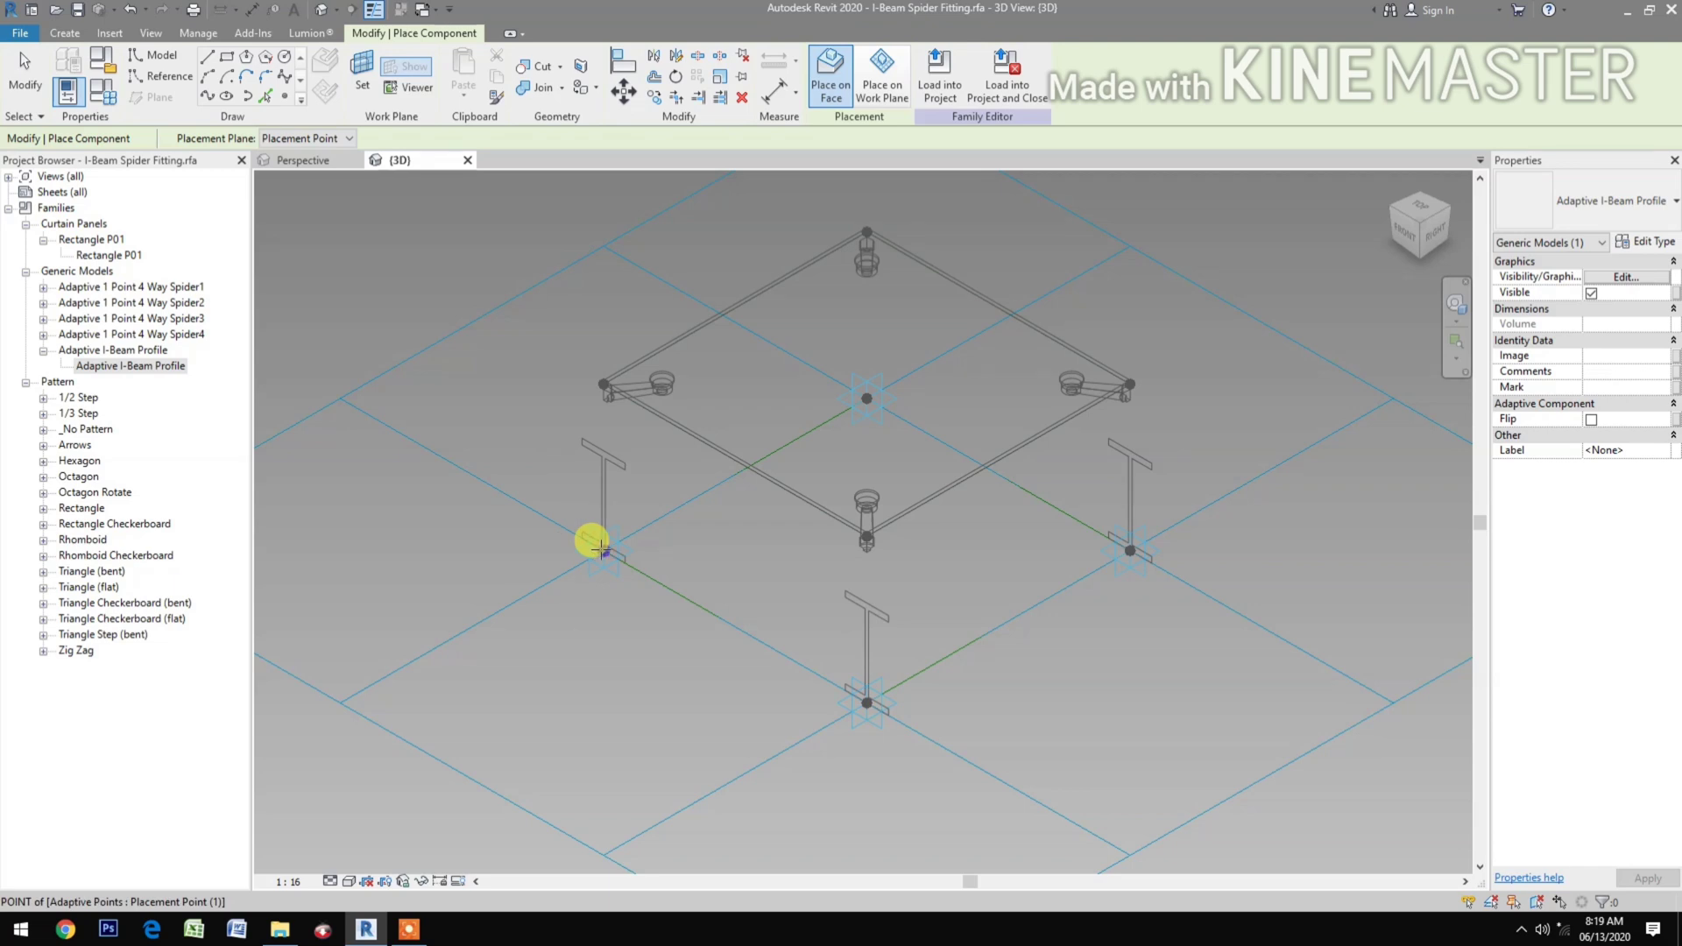
pyautogui.click(602, 550)
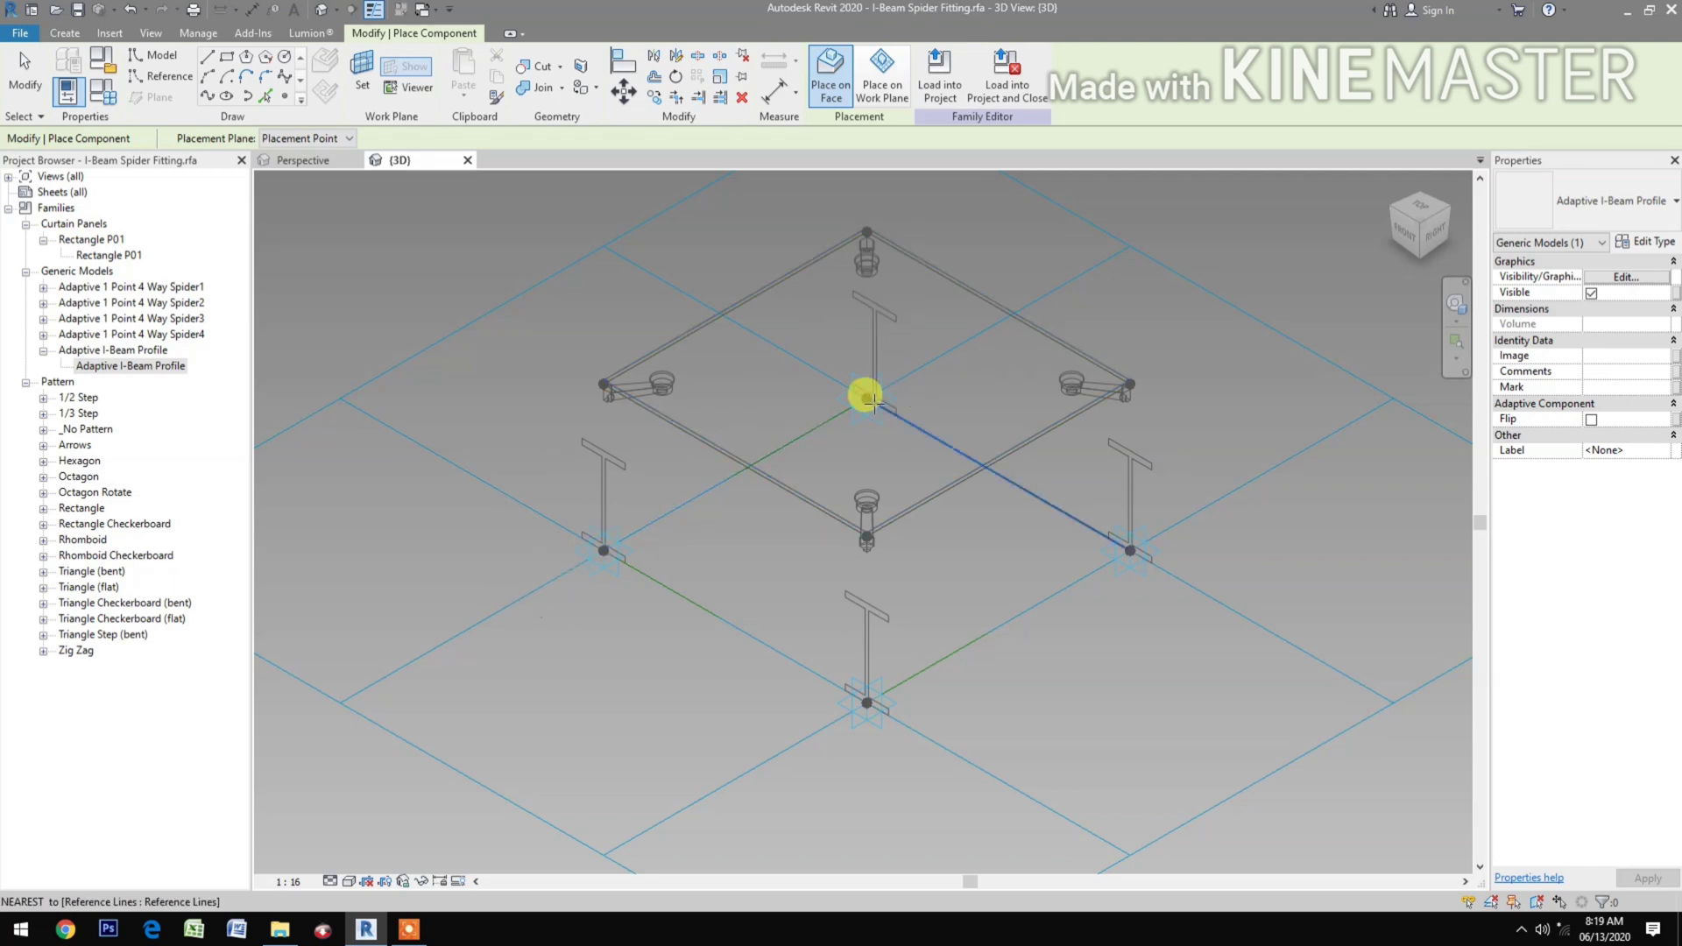
pyautogui.click(867, 397)
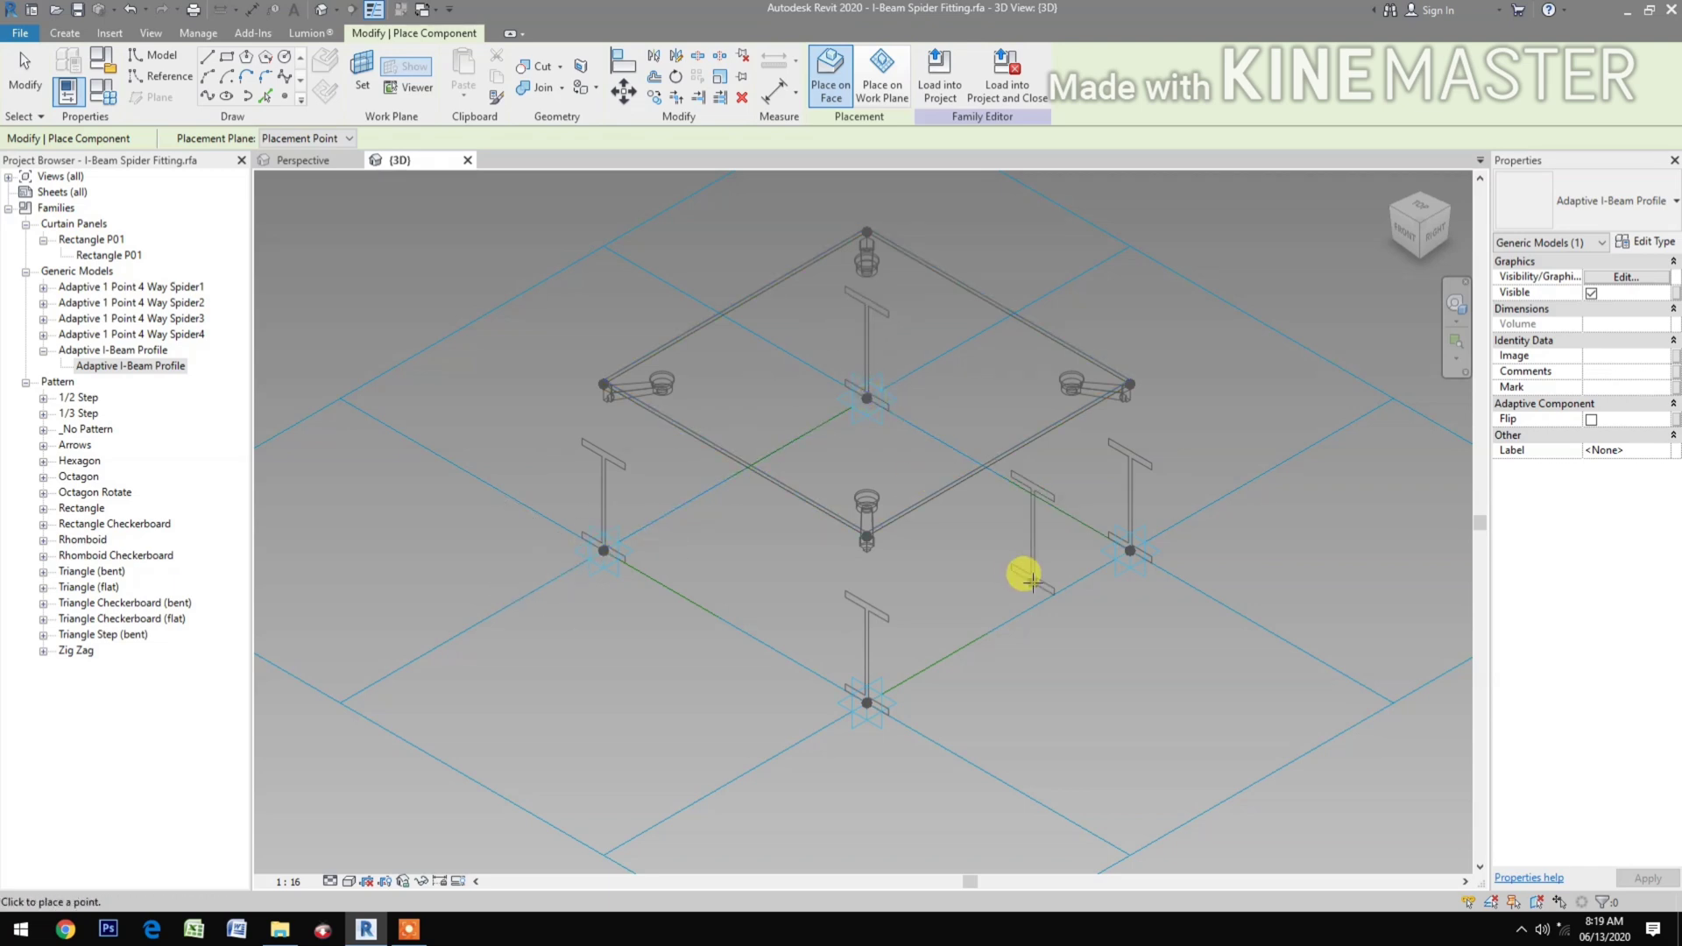
pyautogui.click(1151, 569)
pyautogui.press('Escape')
pyautogui.press('Escape')
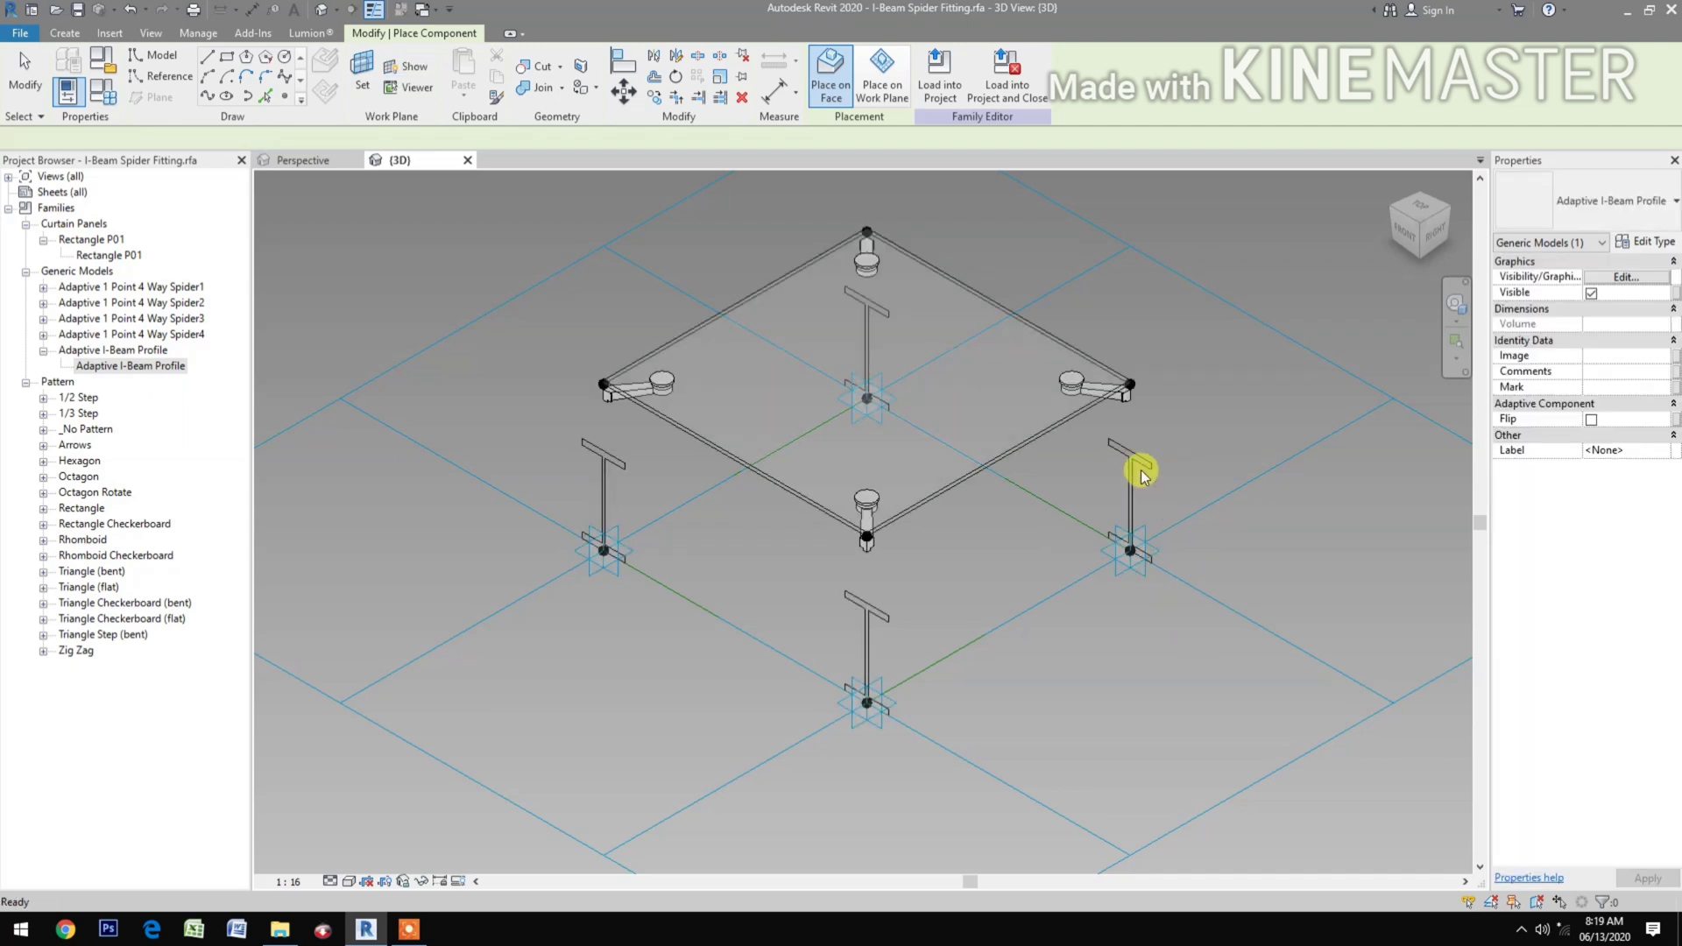
pyautogui.click(886, 627)
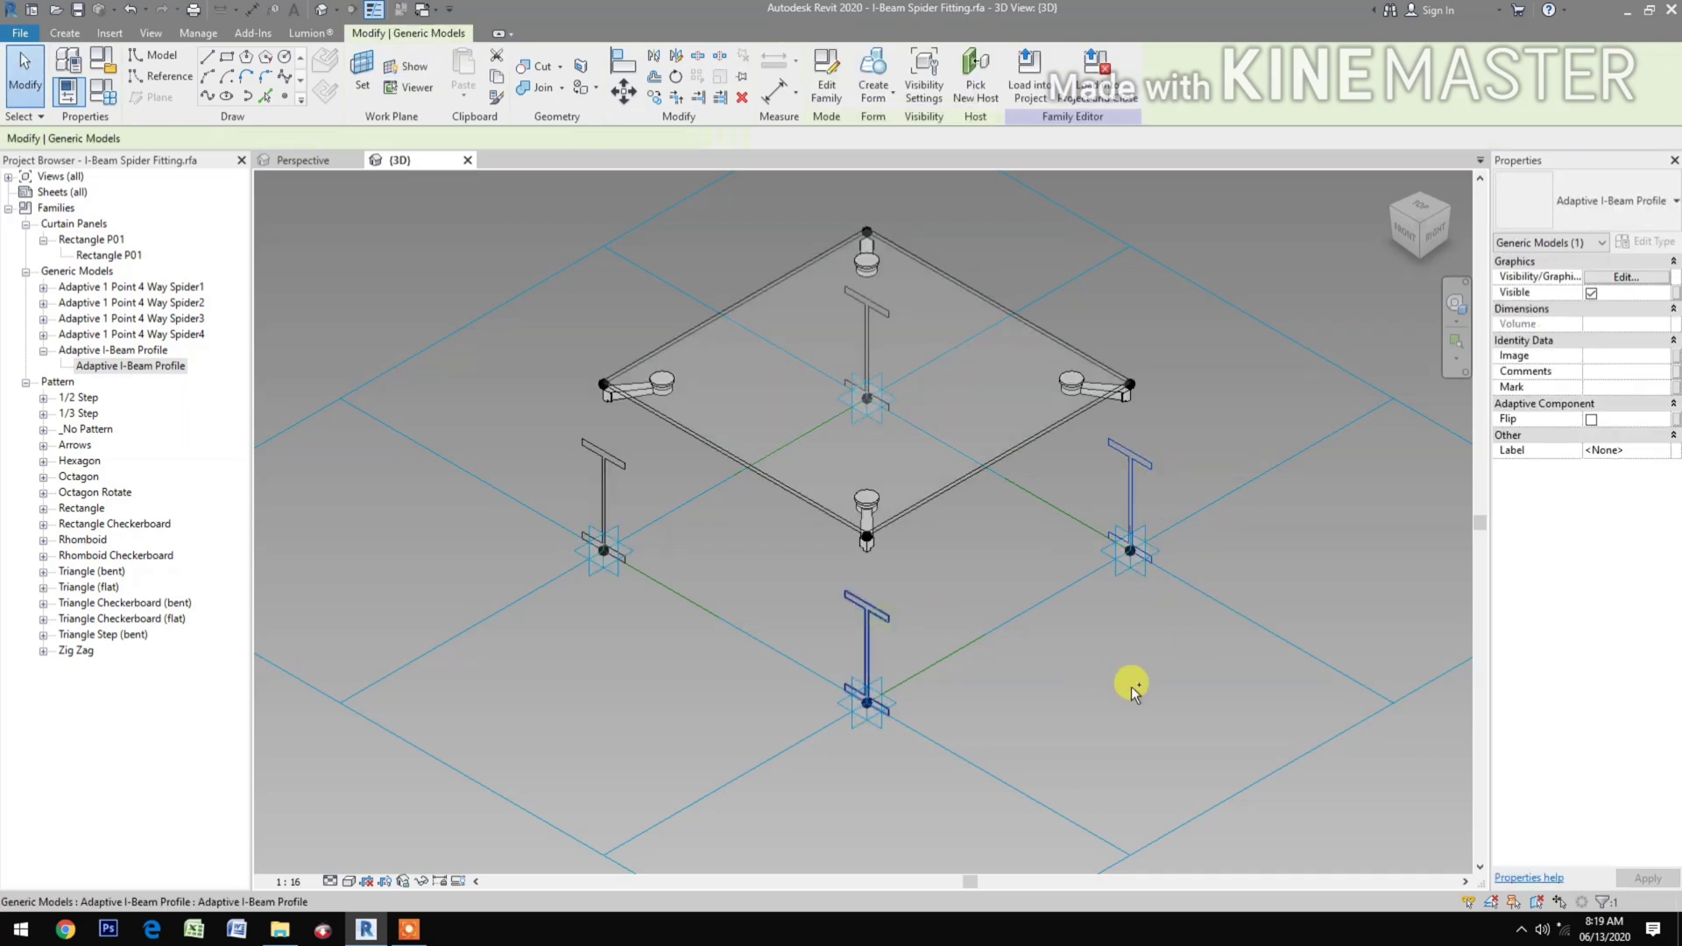
# Make the I-beam profiles invisible, pair by pair (right/bottom, then left/back).
pyautogui.click(1332, 555)
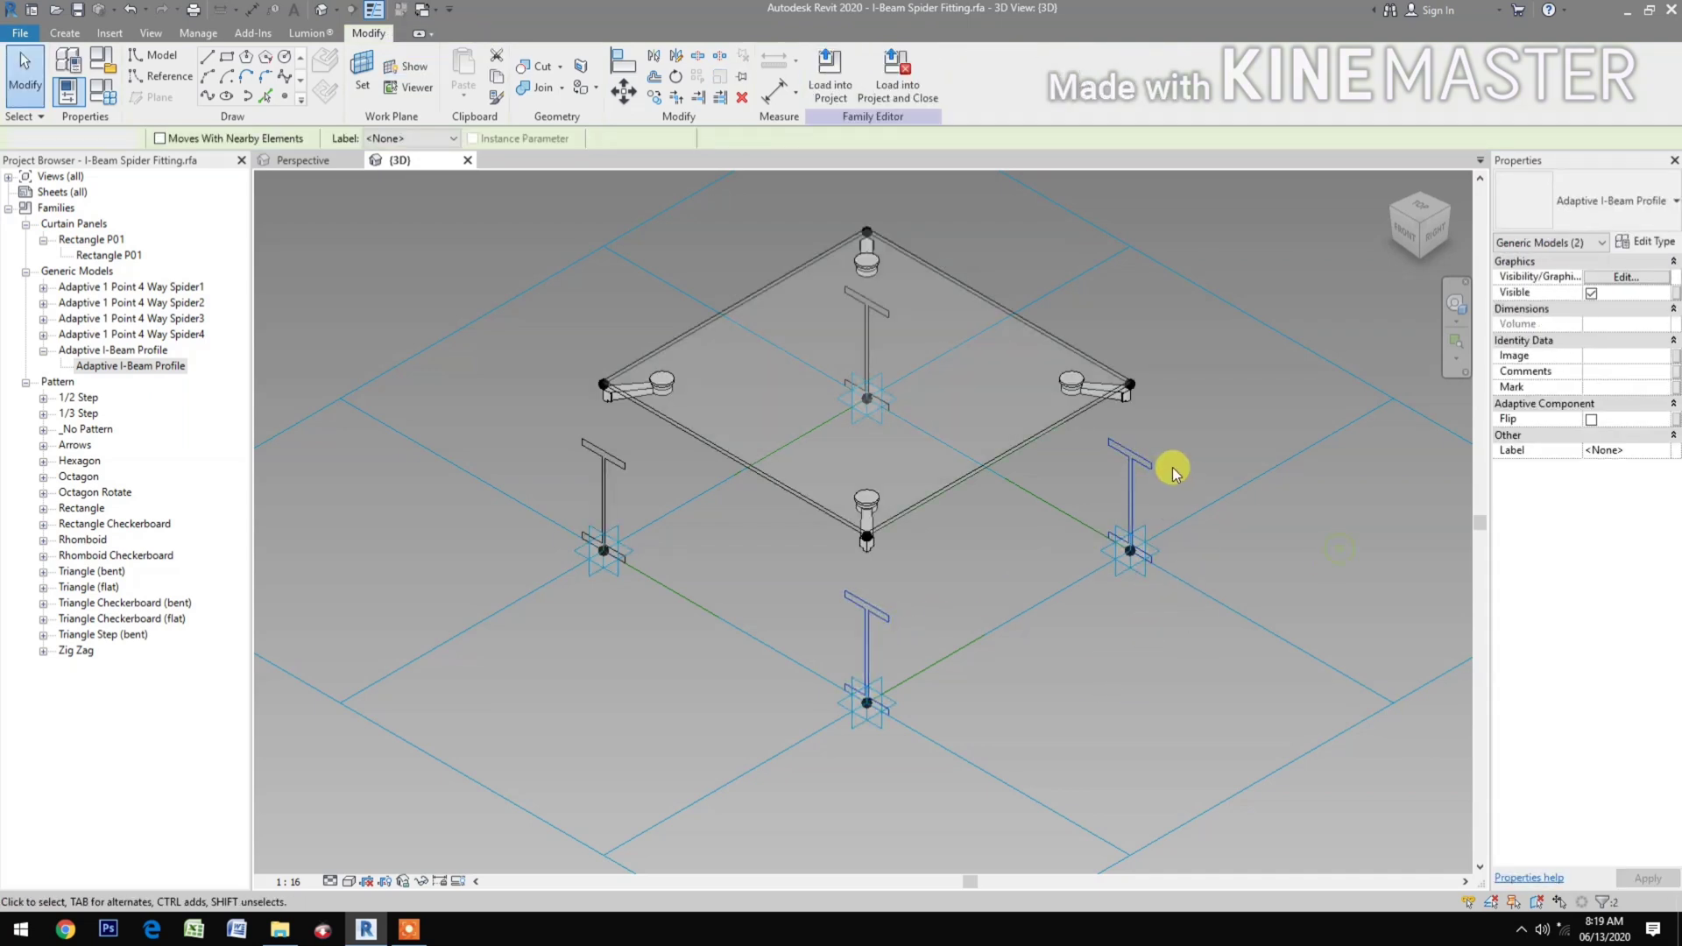
pyautogui.click(1137, 465)
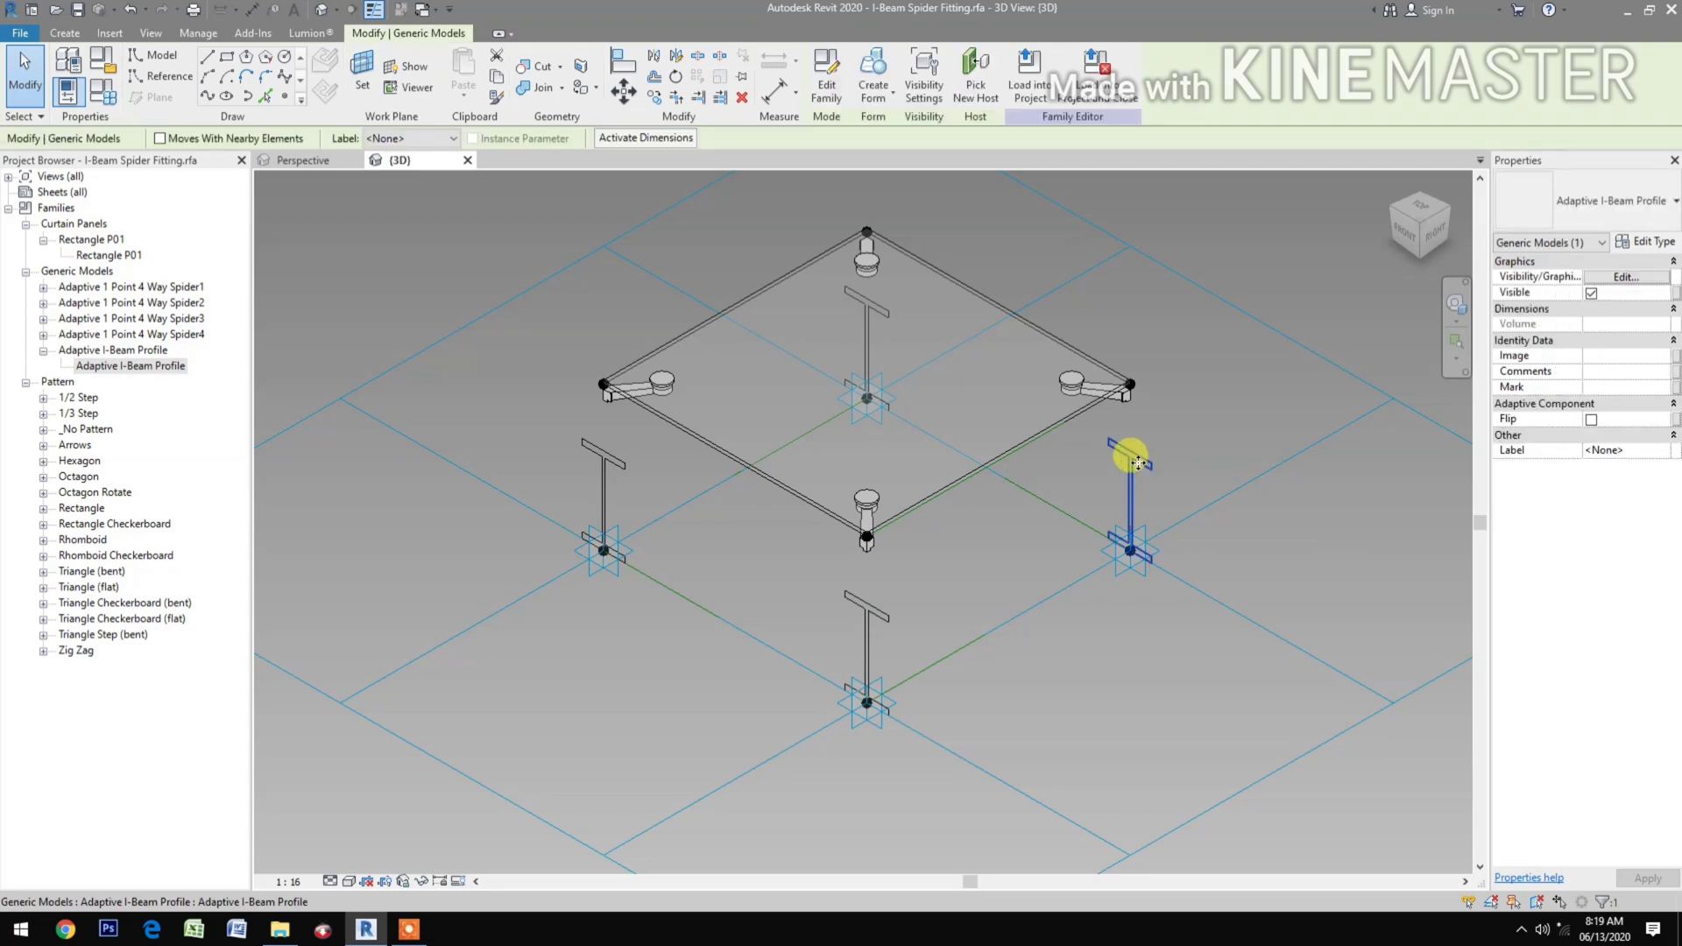
pyautogui.keyDown('ctrl'); pyautogui.click(881, 622); pyautogui.keyUp('ctrl')
pyautogui.keyDown('ctrl'); pyautogui.click(881, 622); pyautogui.keyUp('ctrl')
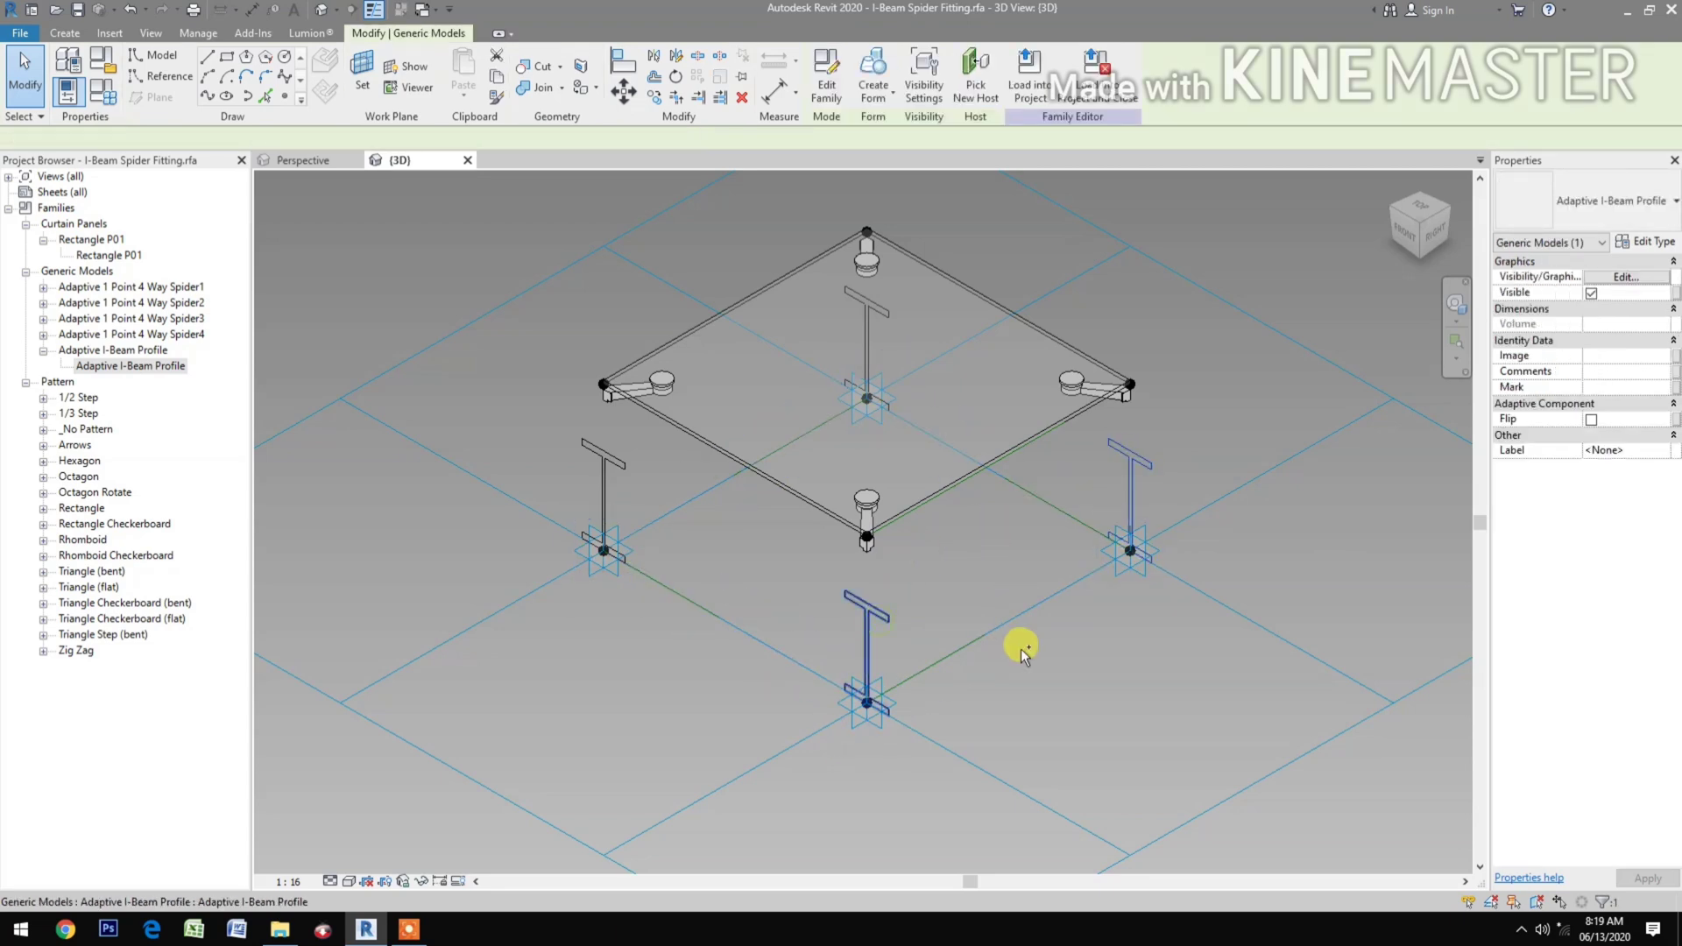
pyautogui.click(1592, 293)
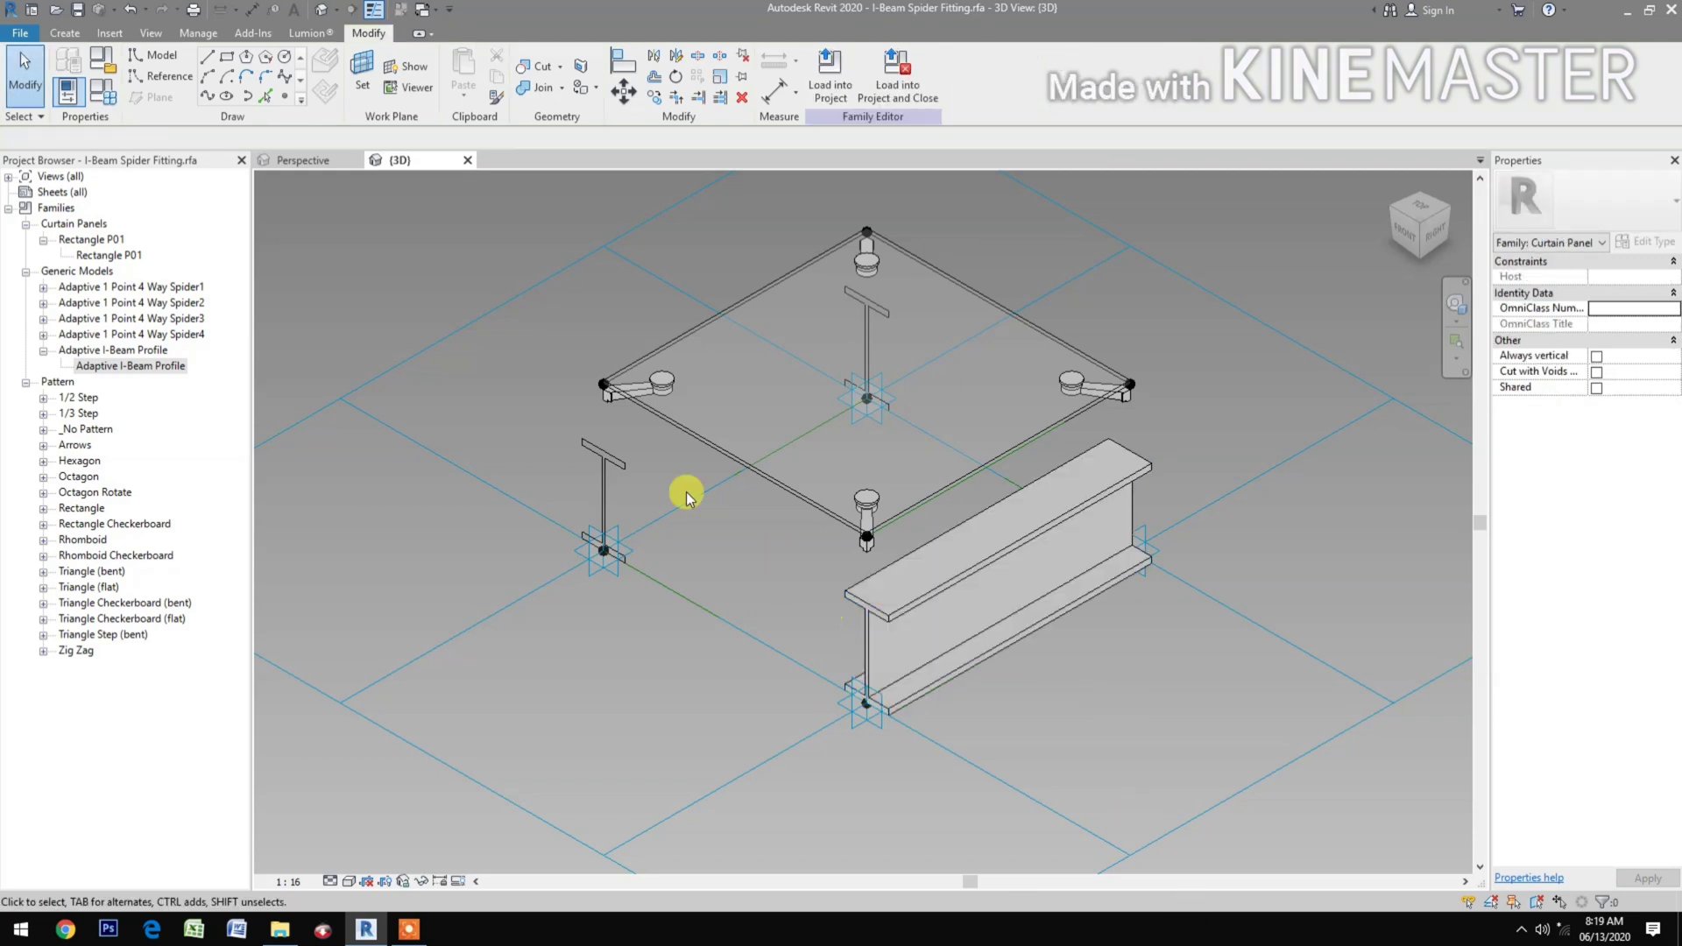
pyautogui.click(875, 312)
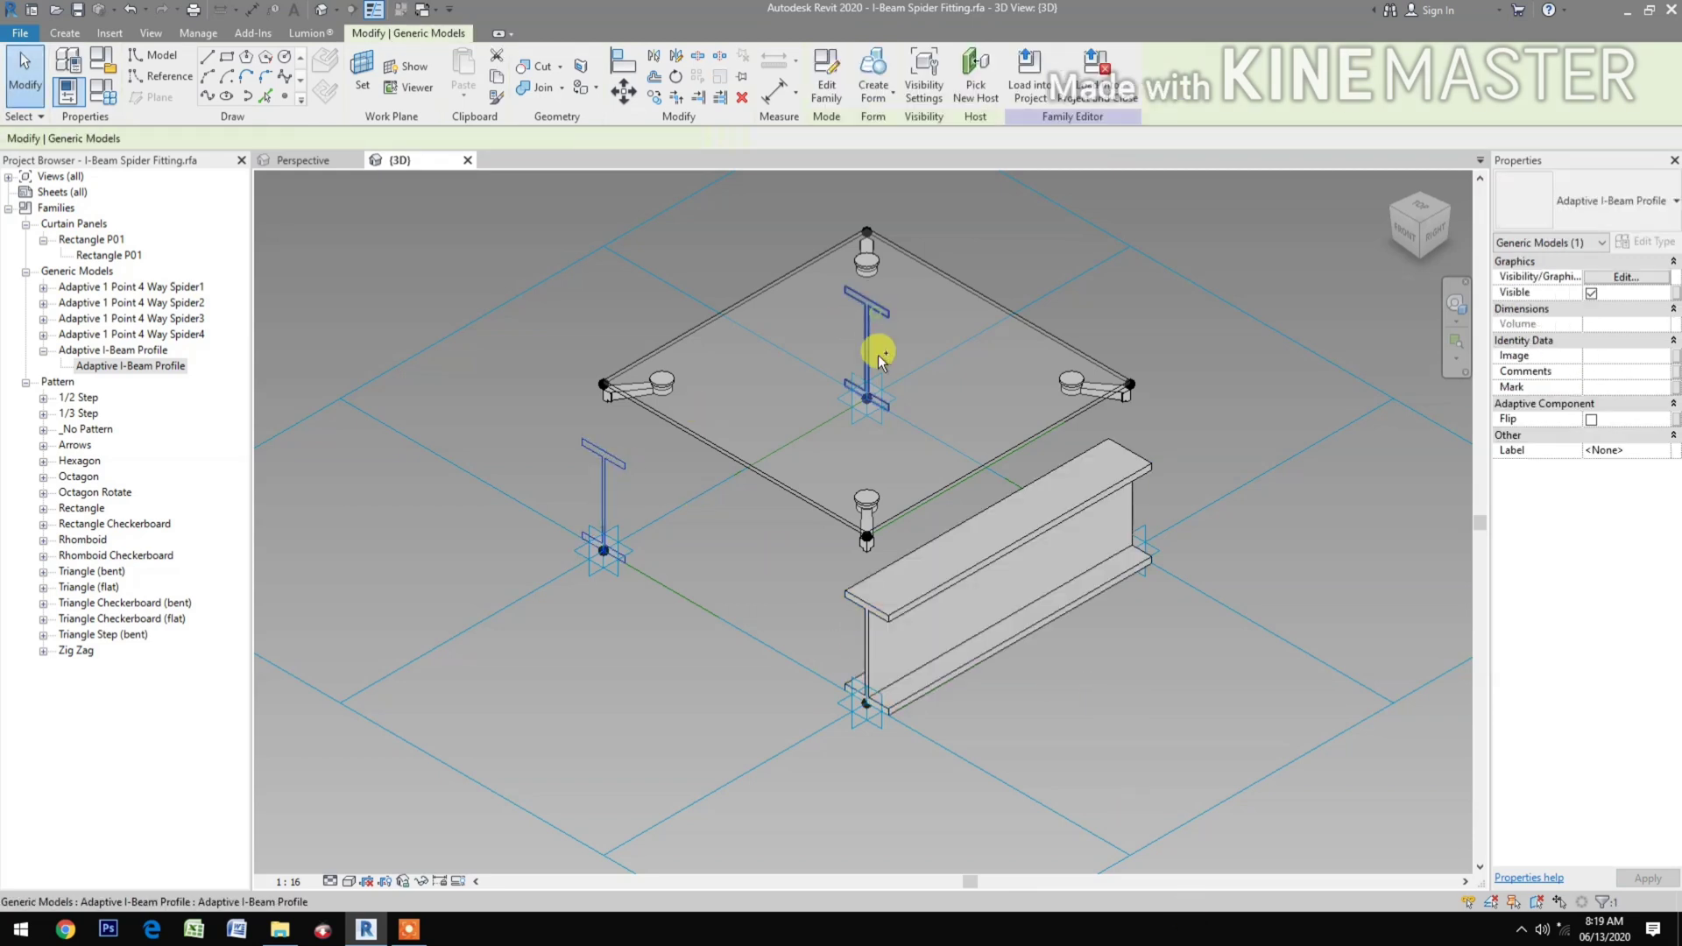
pyautogui.click(1590, 295)
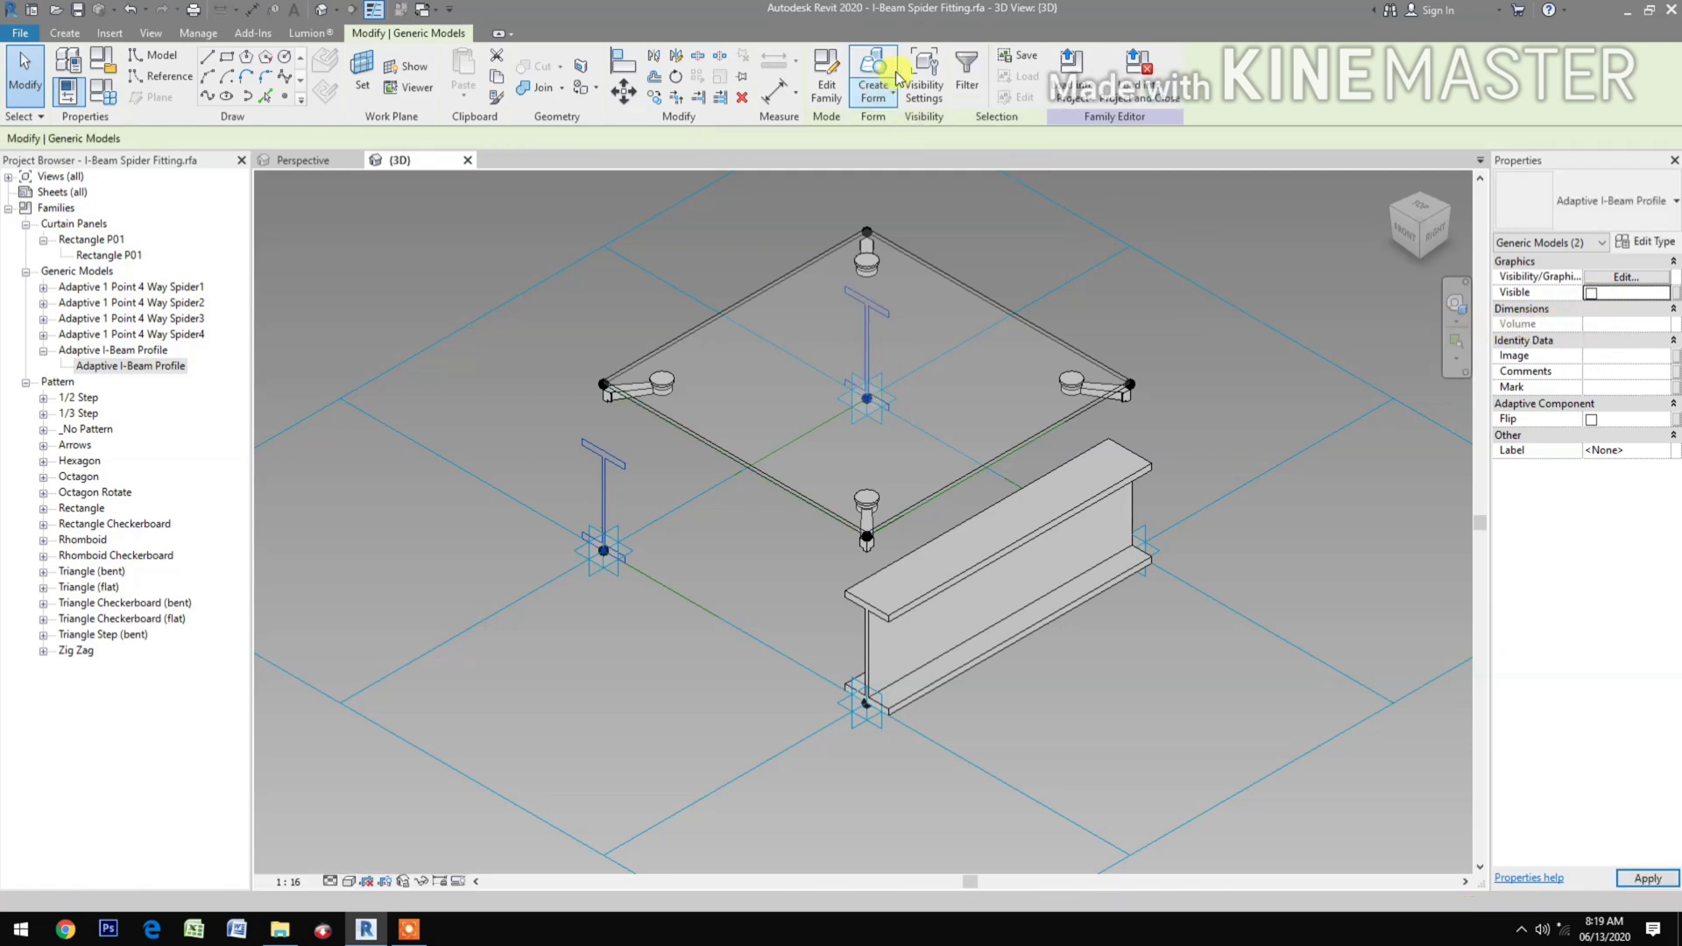
# Create a solid form extruding an I-beam between the selected pair of profiles.
pyautogui.click(872, 85)
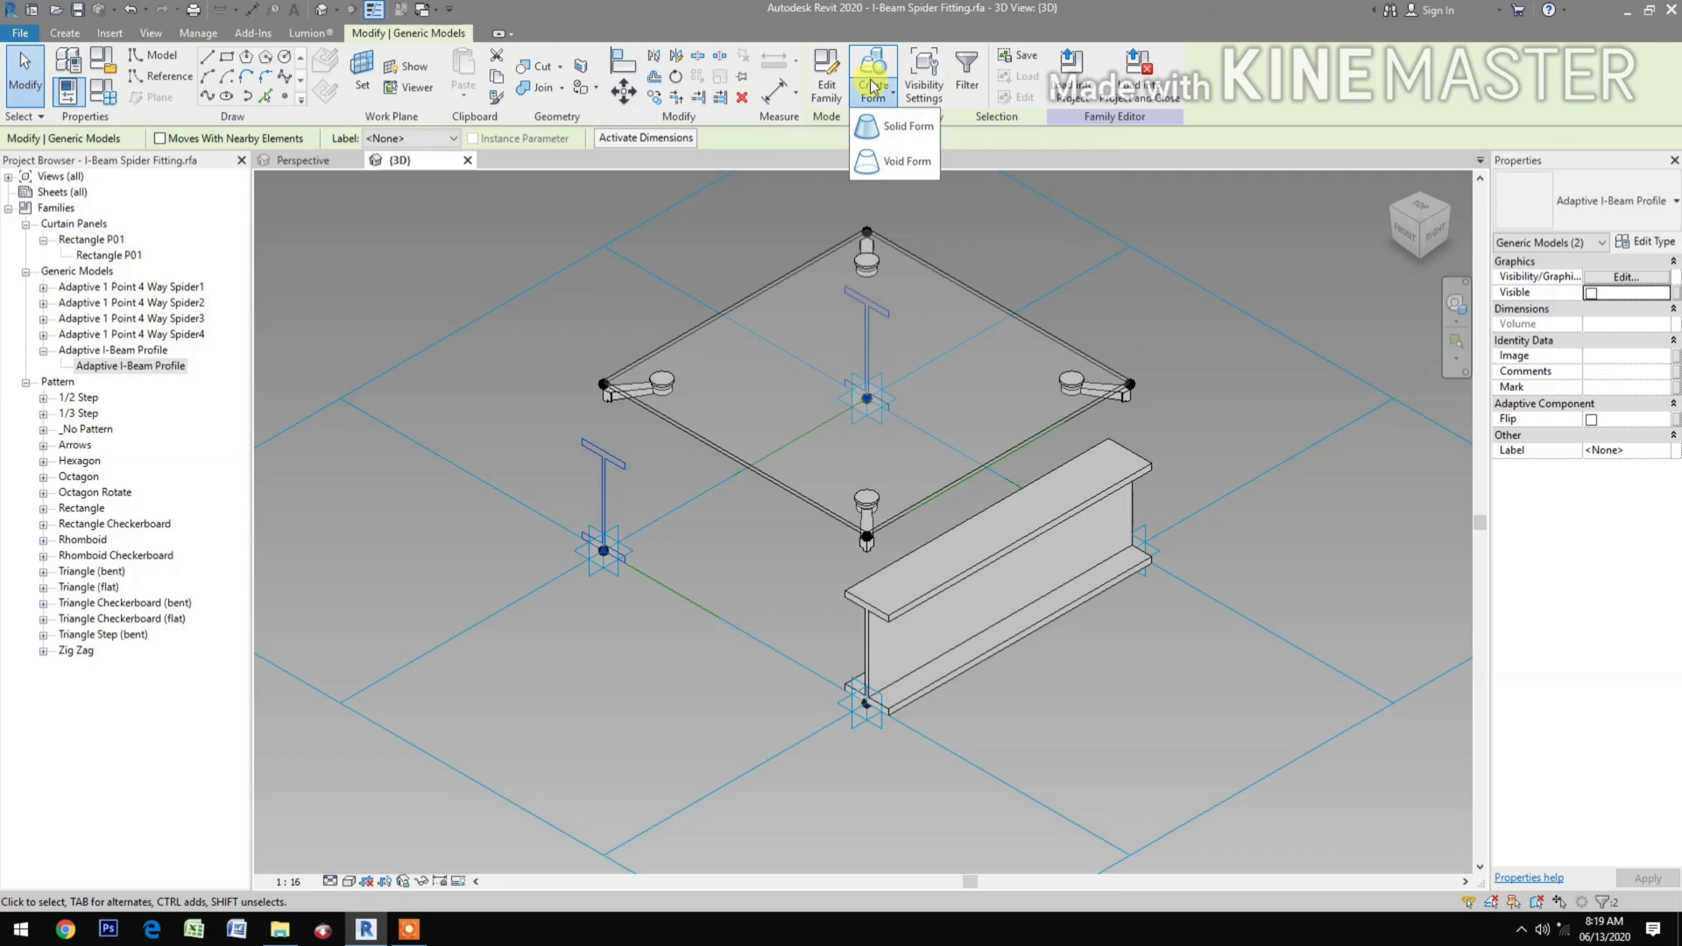
pyautogui.click(909, 125)
pyautogui.click(617, 694)
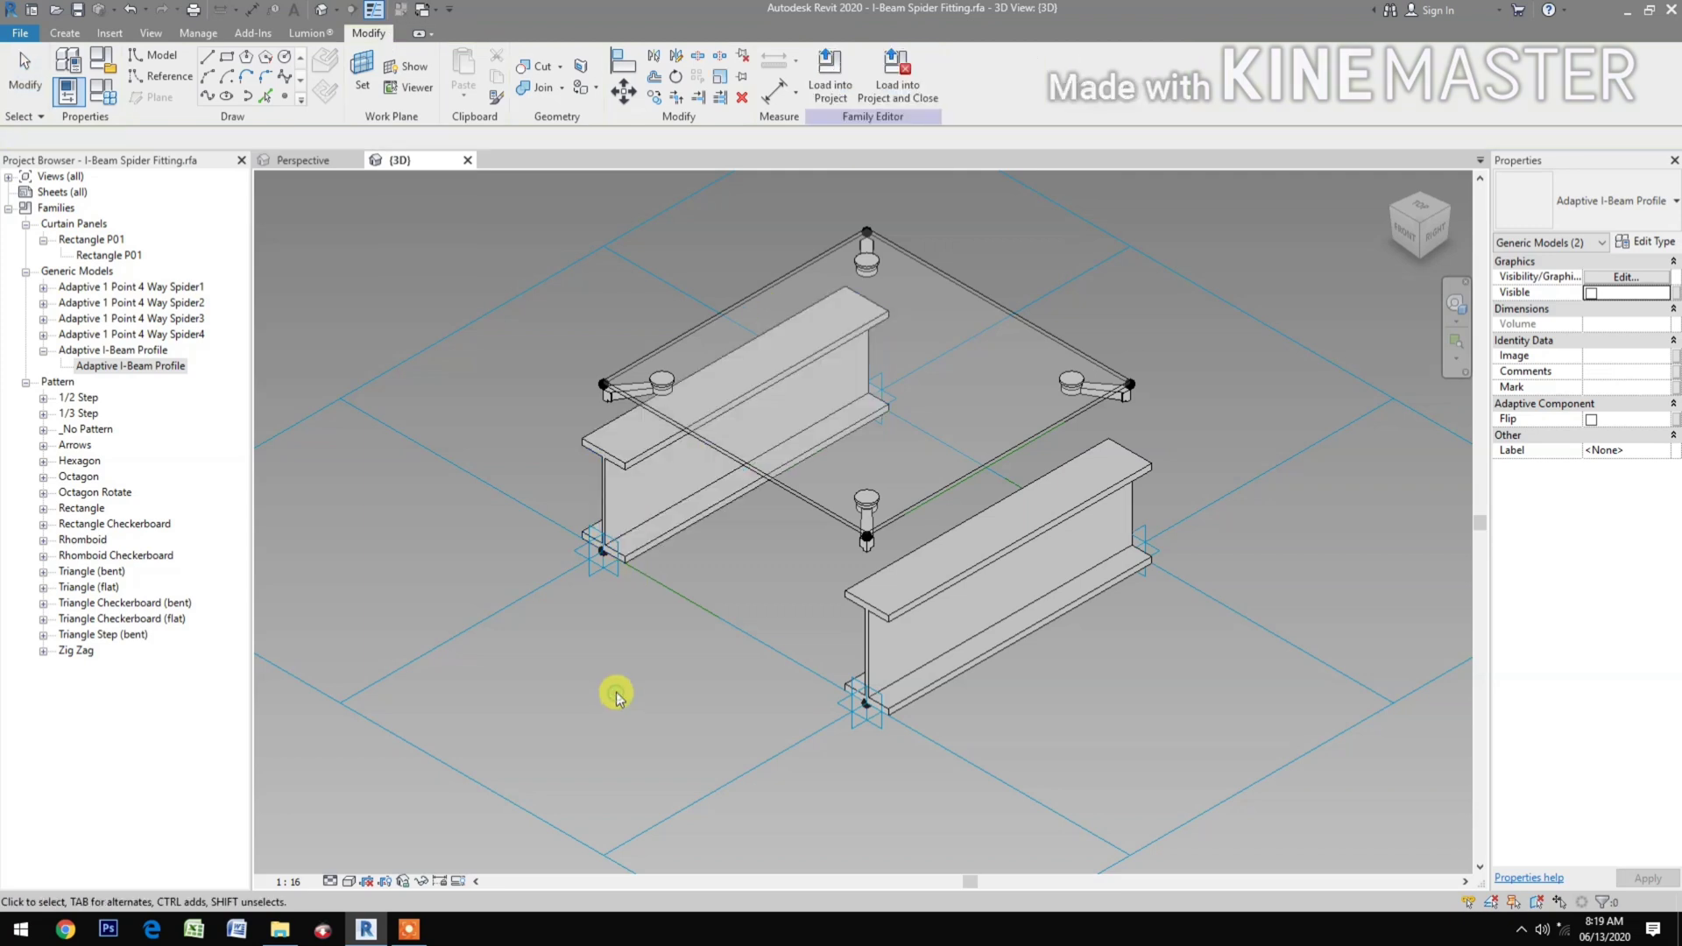
# Associate both solid I-beams' material with a new family parameter named I-Beam Finish.
pyautogui.click(638, 463)
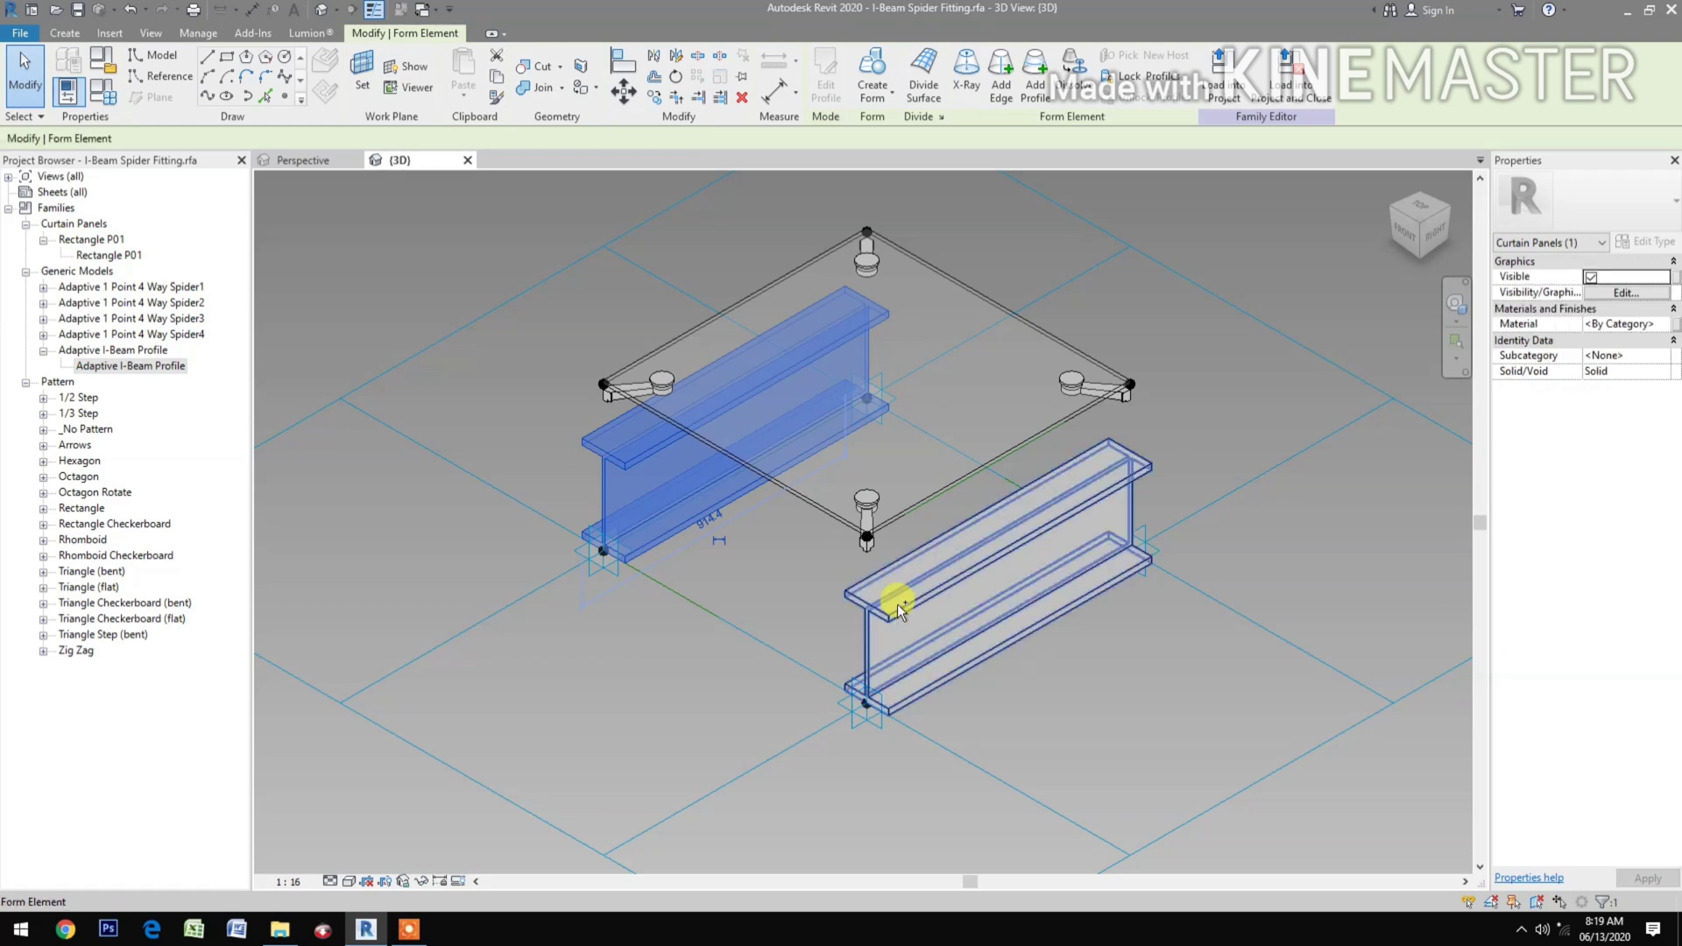
pyautogui.keyDown('ctrl'); pyautogui.click(1006, 575); pyautogui.keyUp('ctrl')
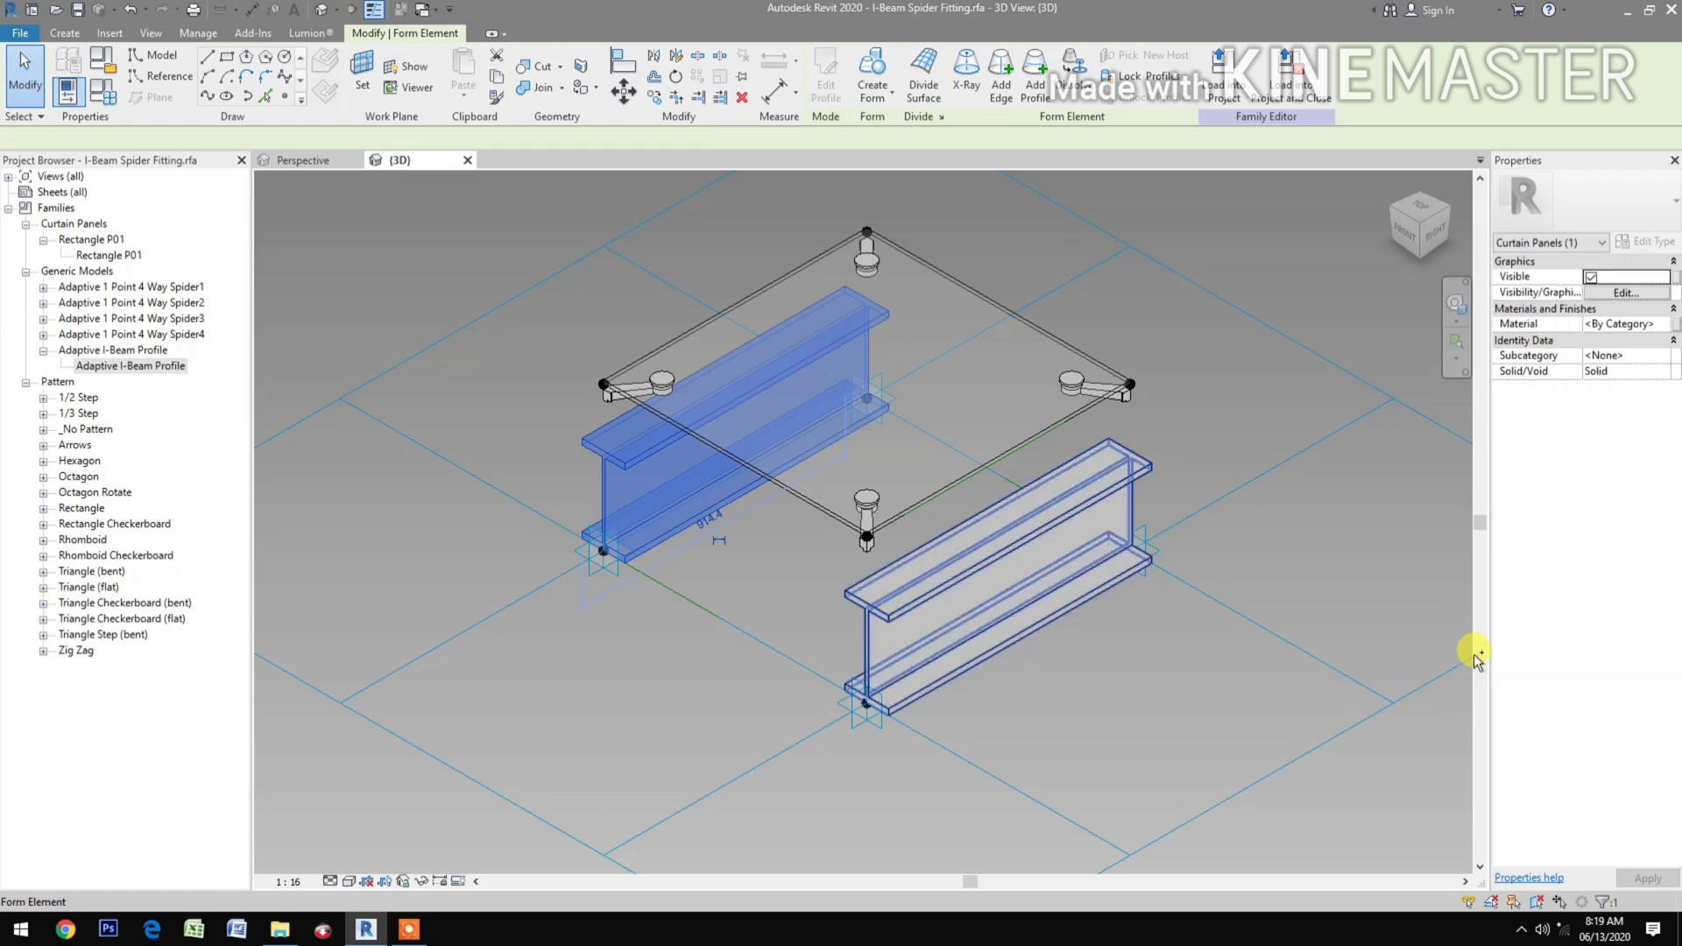
pyautogui.click(1675, 324)
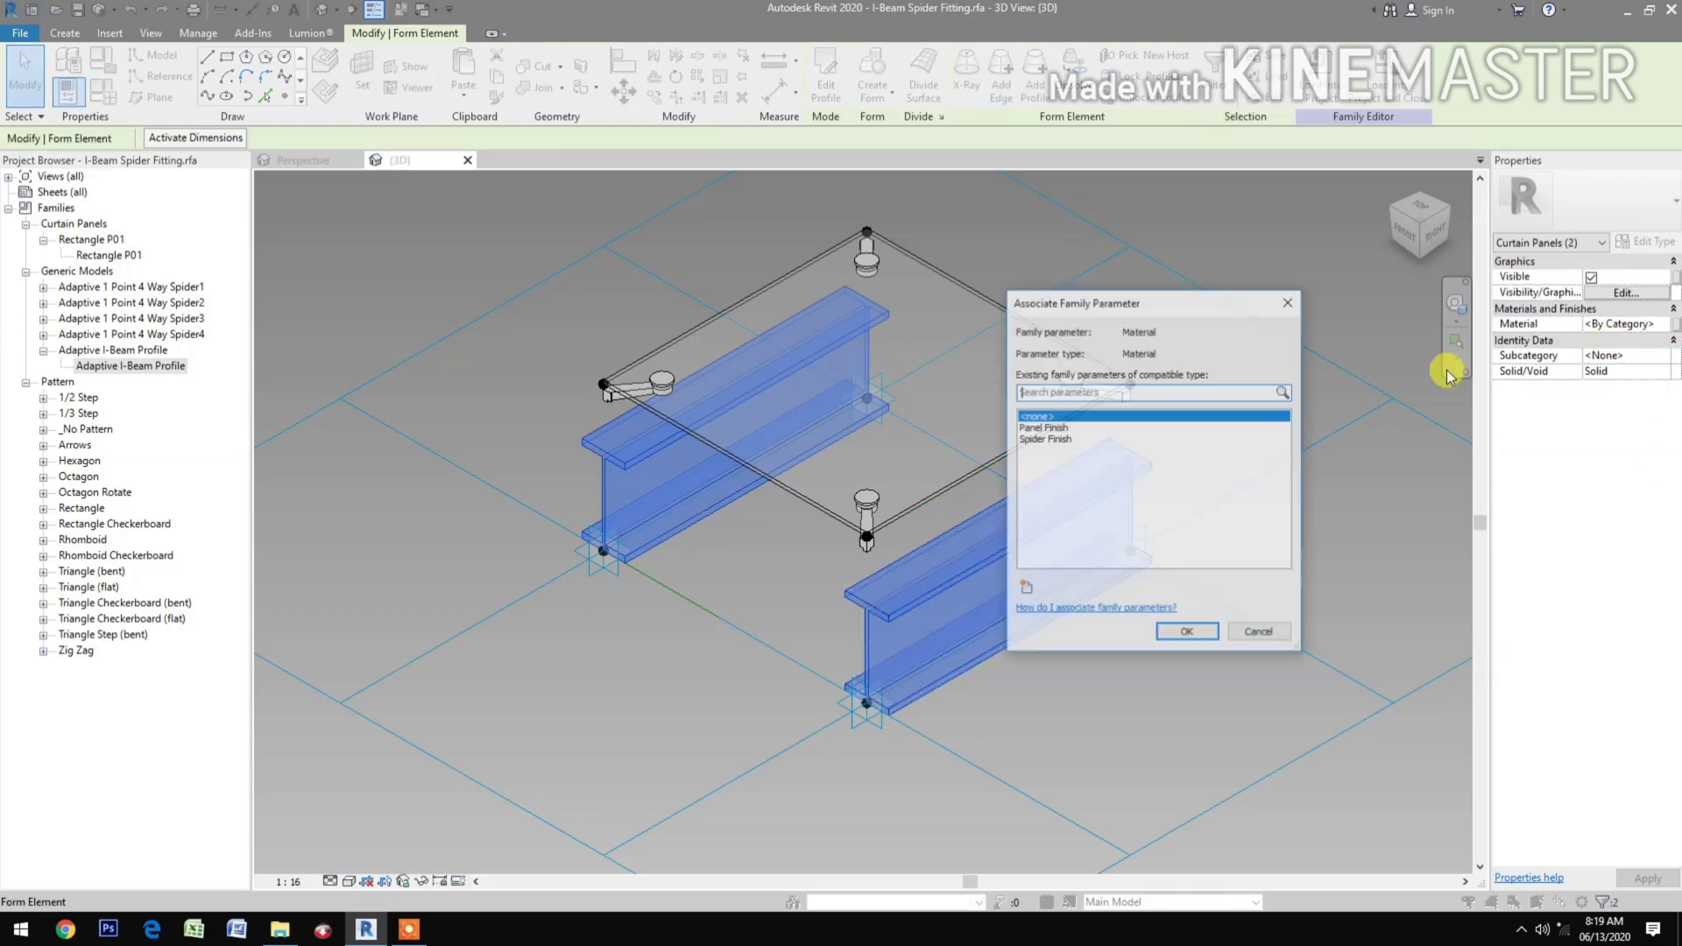
pyautogui.click(1024, 587)
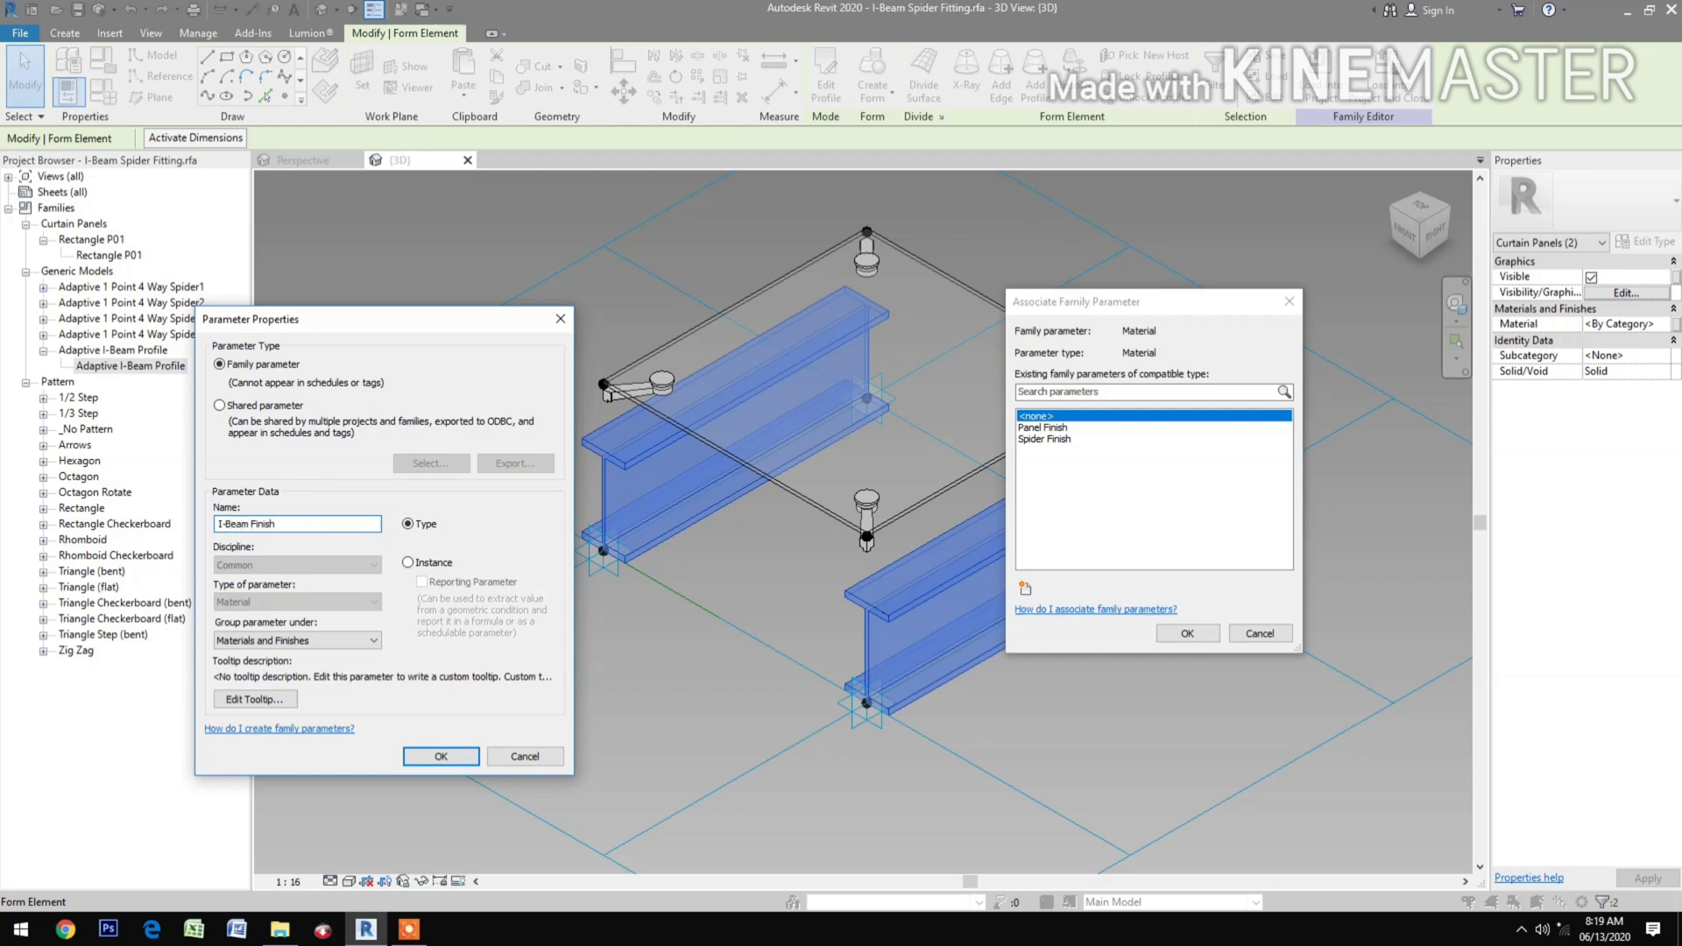
pyautogui.click(436, 754)
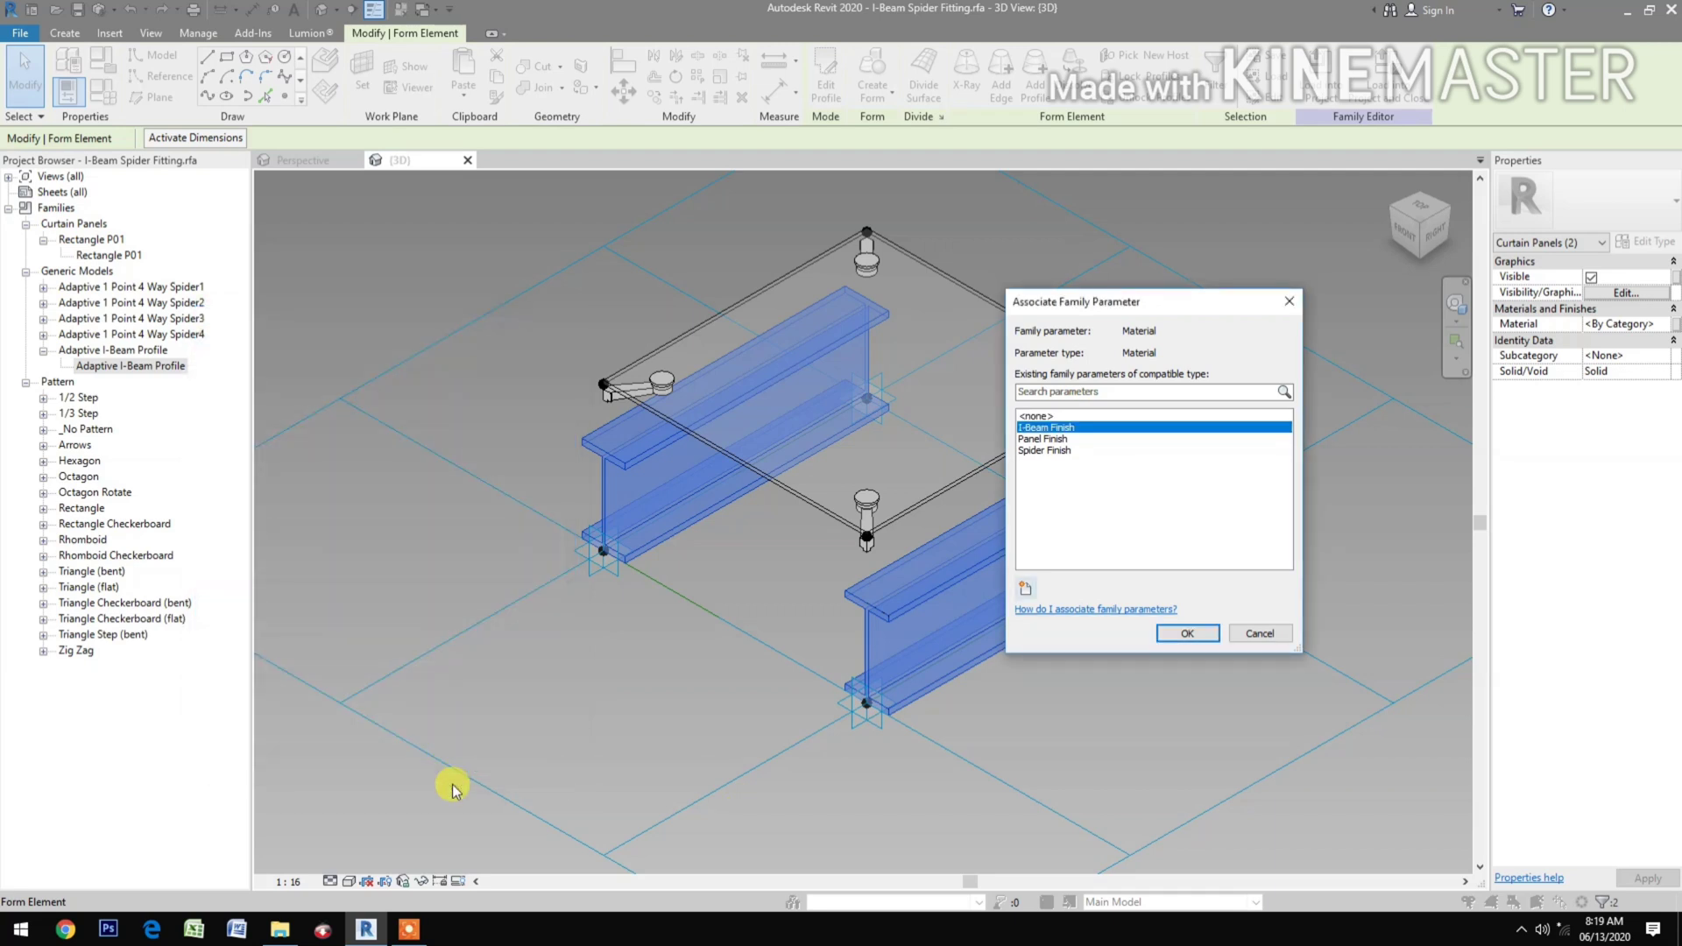
pyautogui.click(1196, 642)
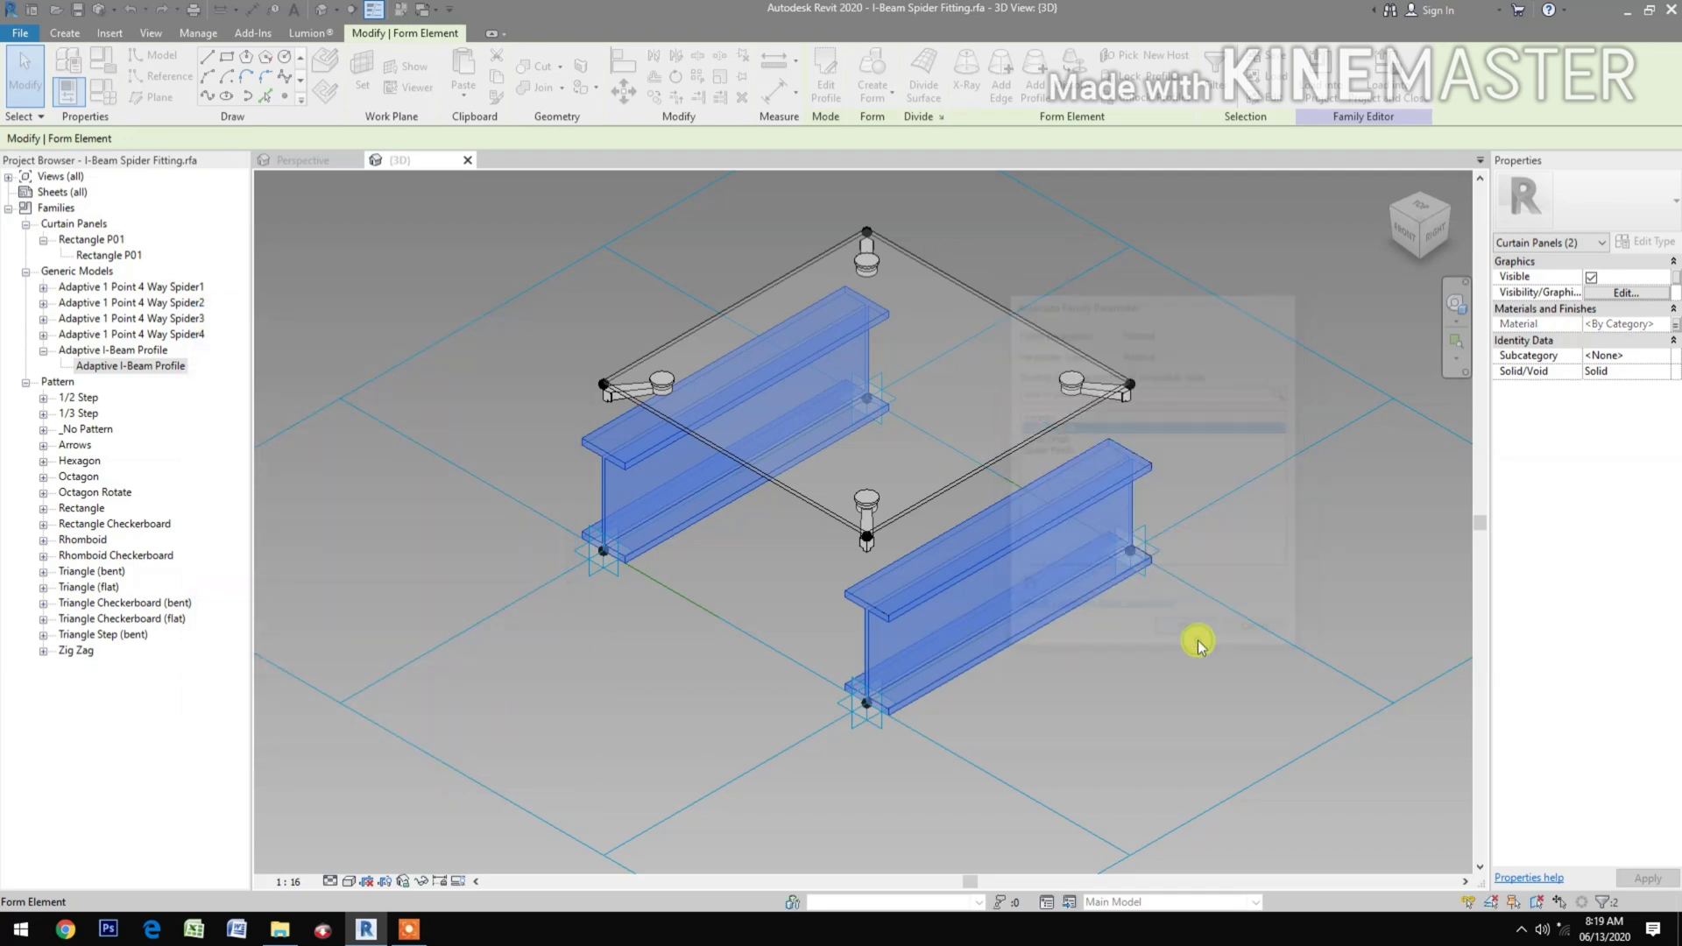
pyautogui.click(1134, 685)
pyautogui.scroll(-1, 1114, 701)
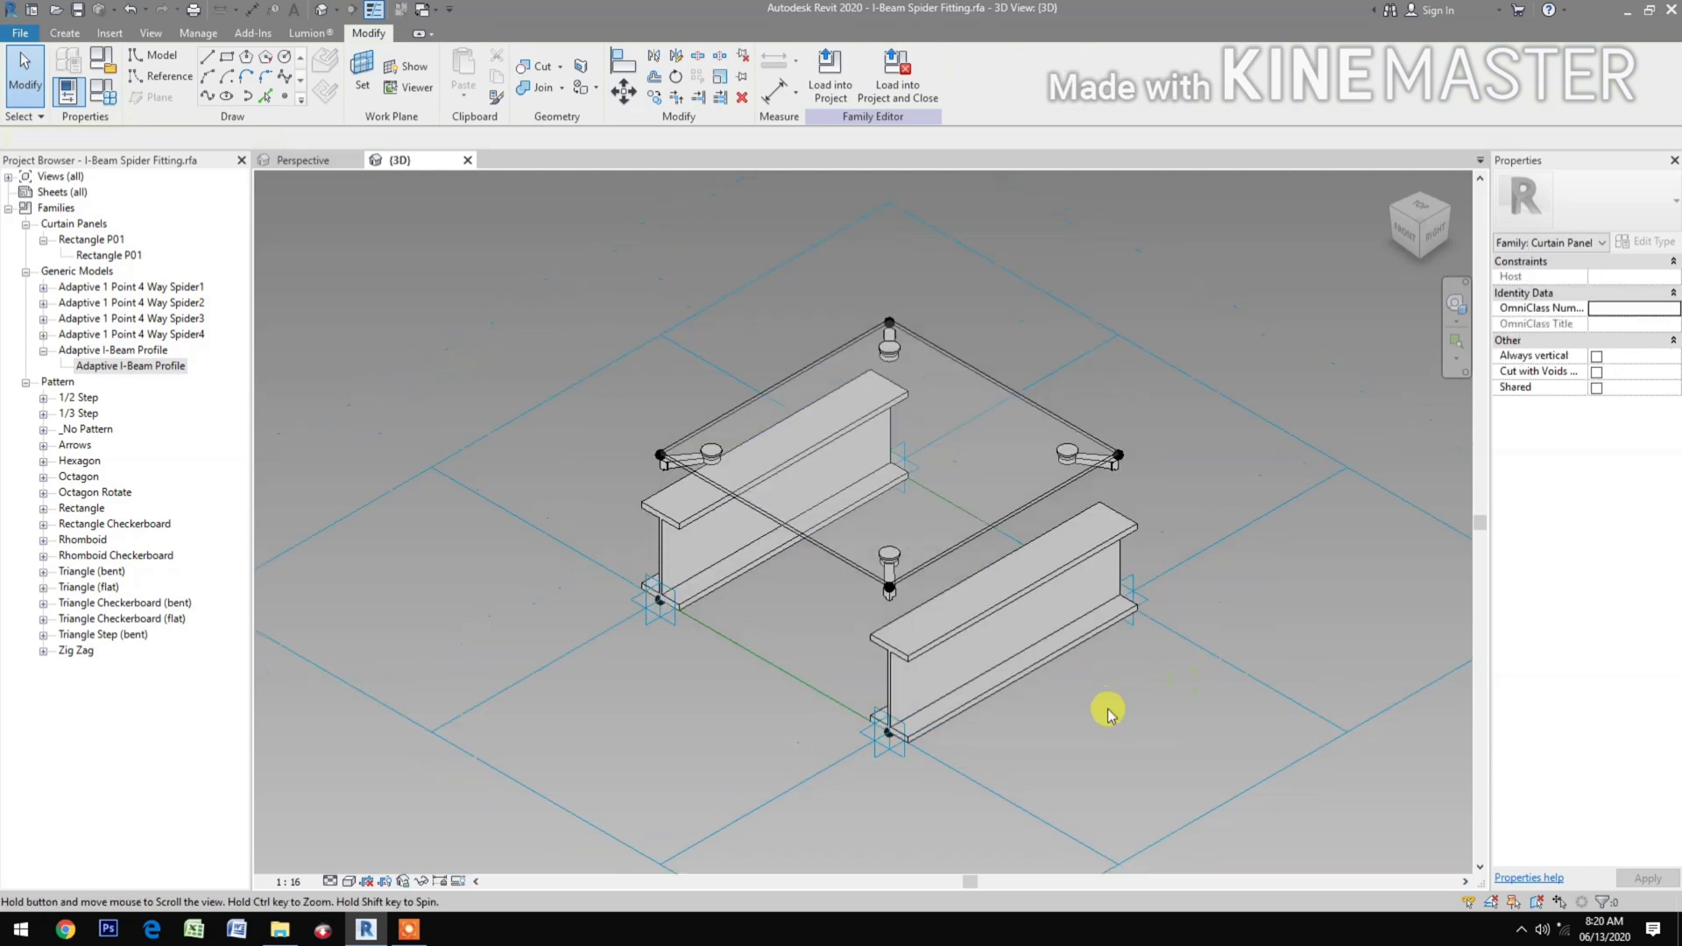
pyautogui.click(1088, 563)
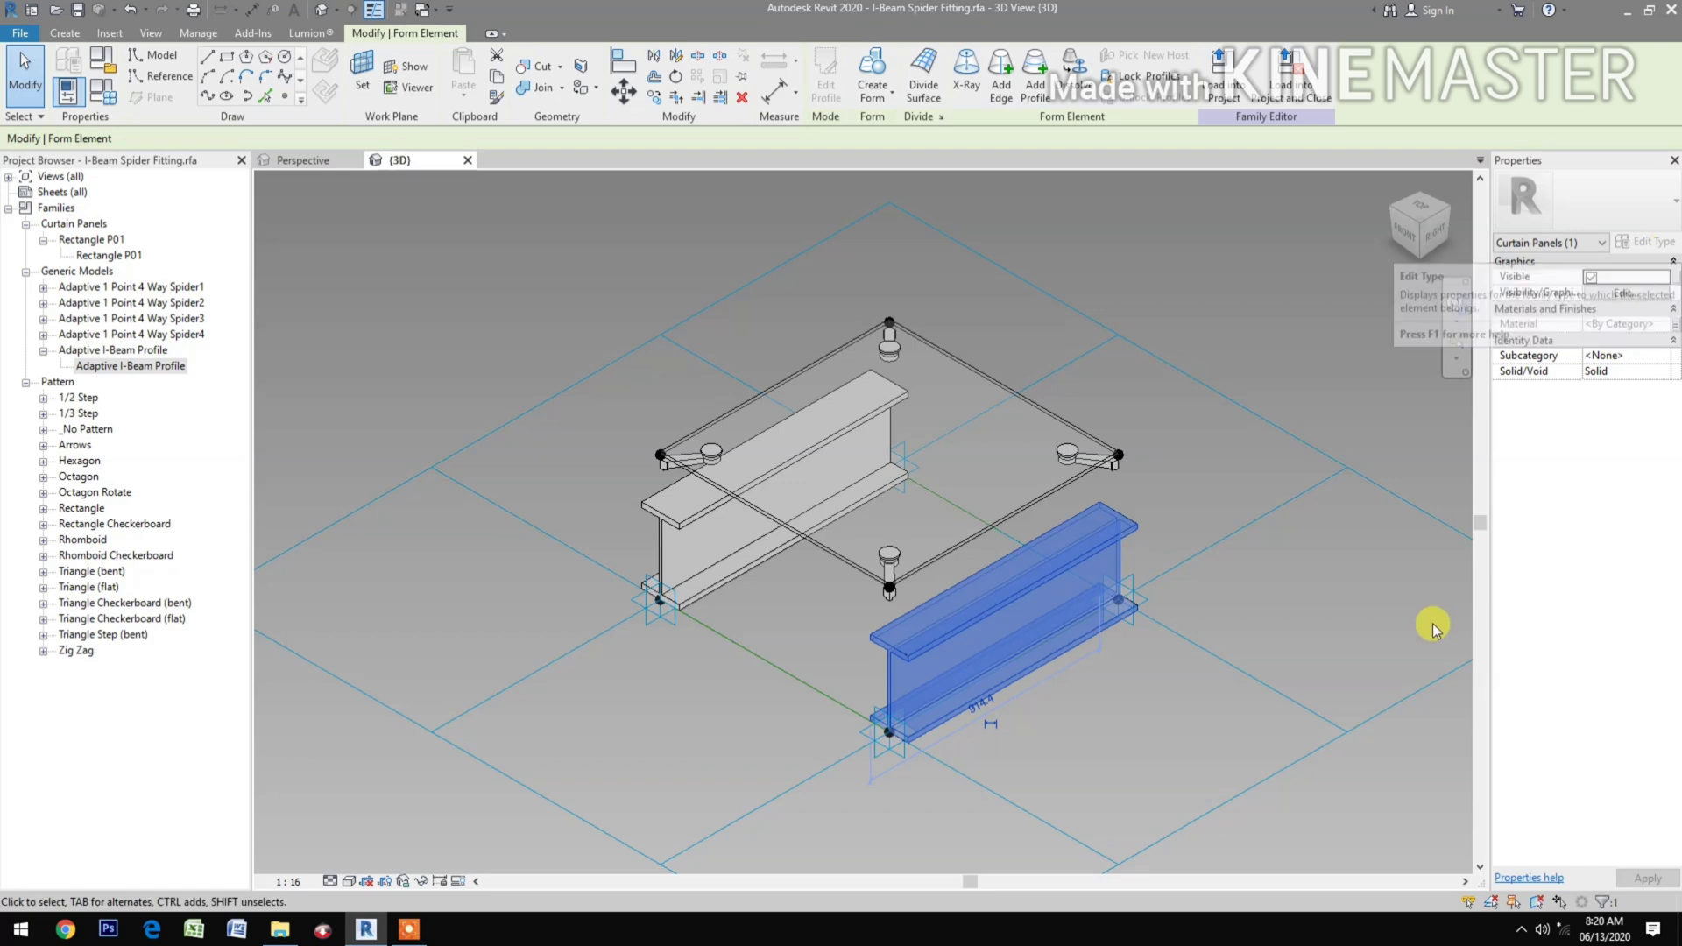
pyautogui.press('Escape')
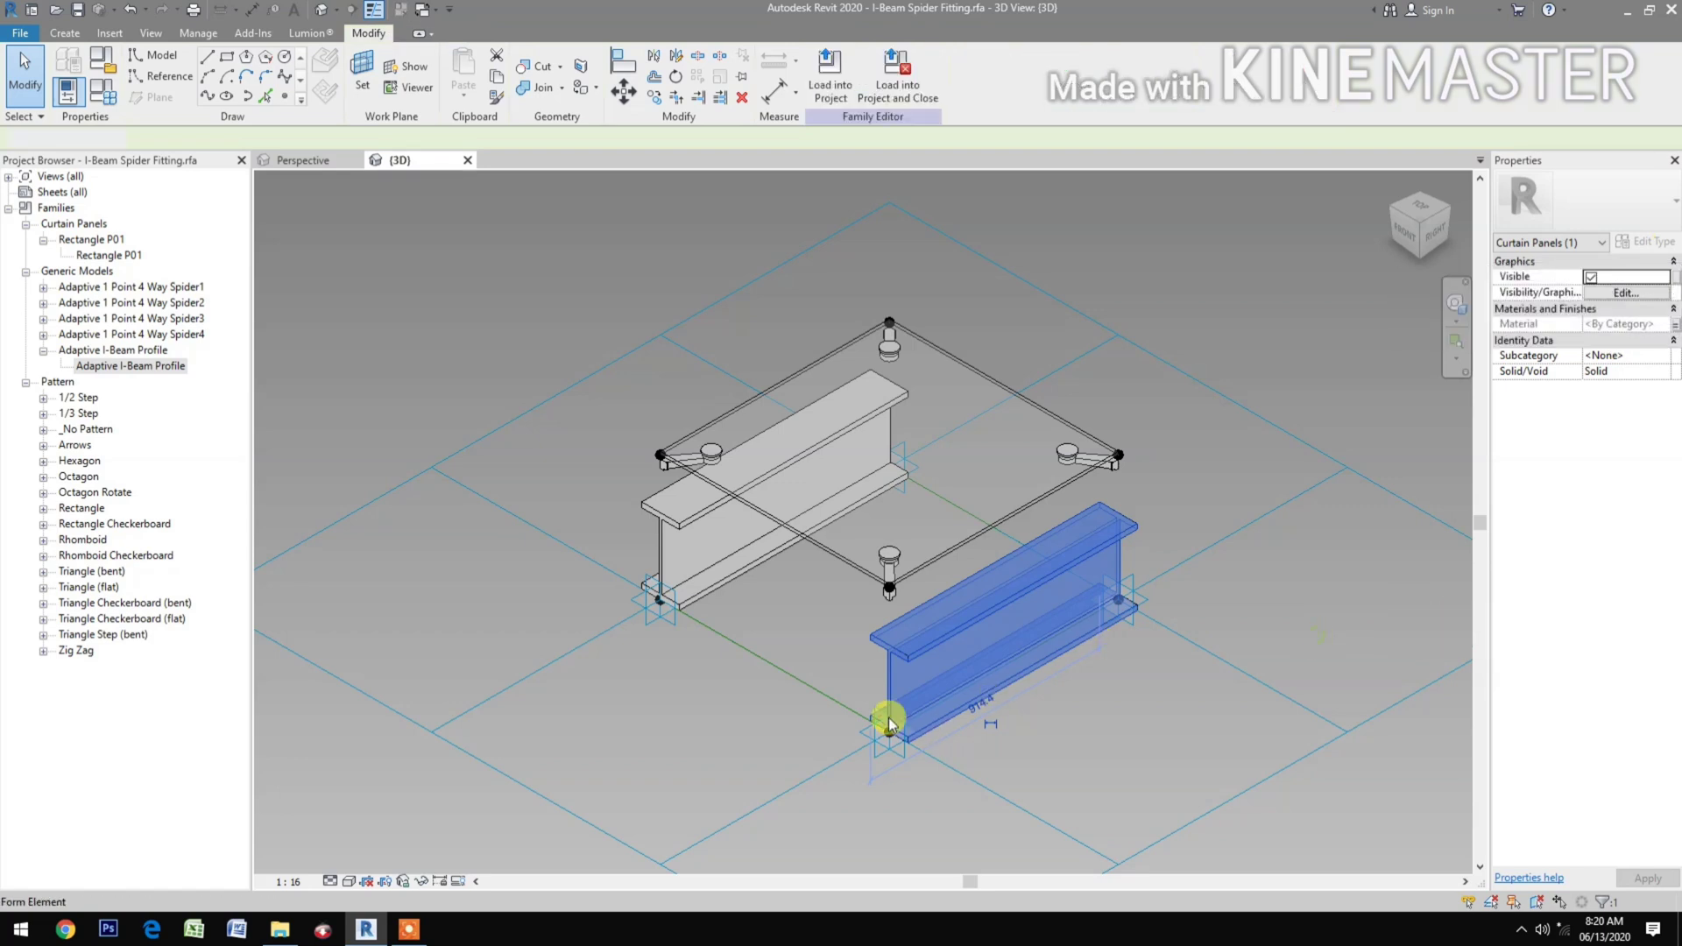
# Link the I-beam's Beam Depth and Flange Thickness to new family parameters of the same names.
pyautogui.click(888, 692)
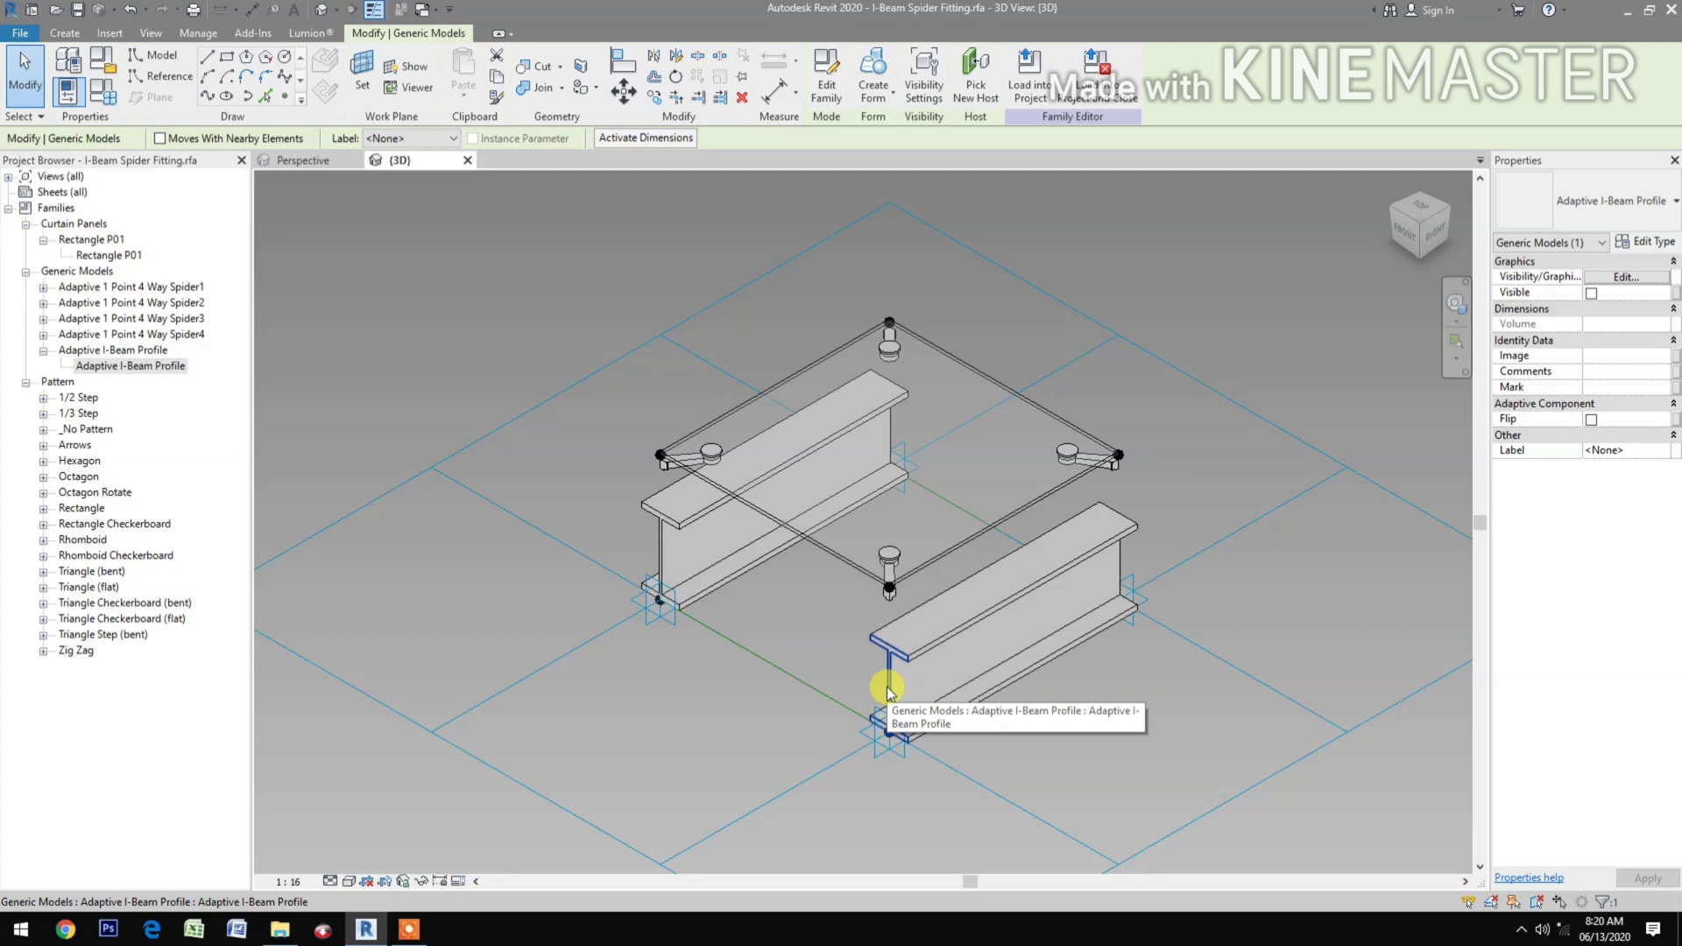
pyautogui.click(1643, 241)
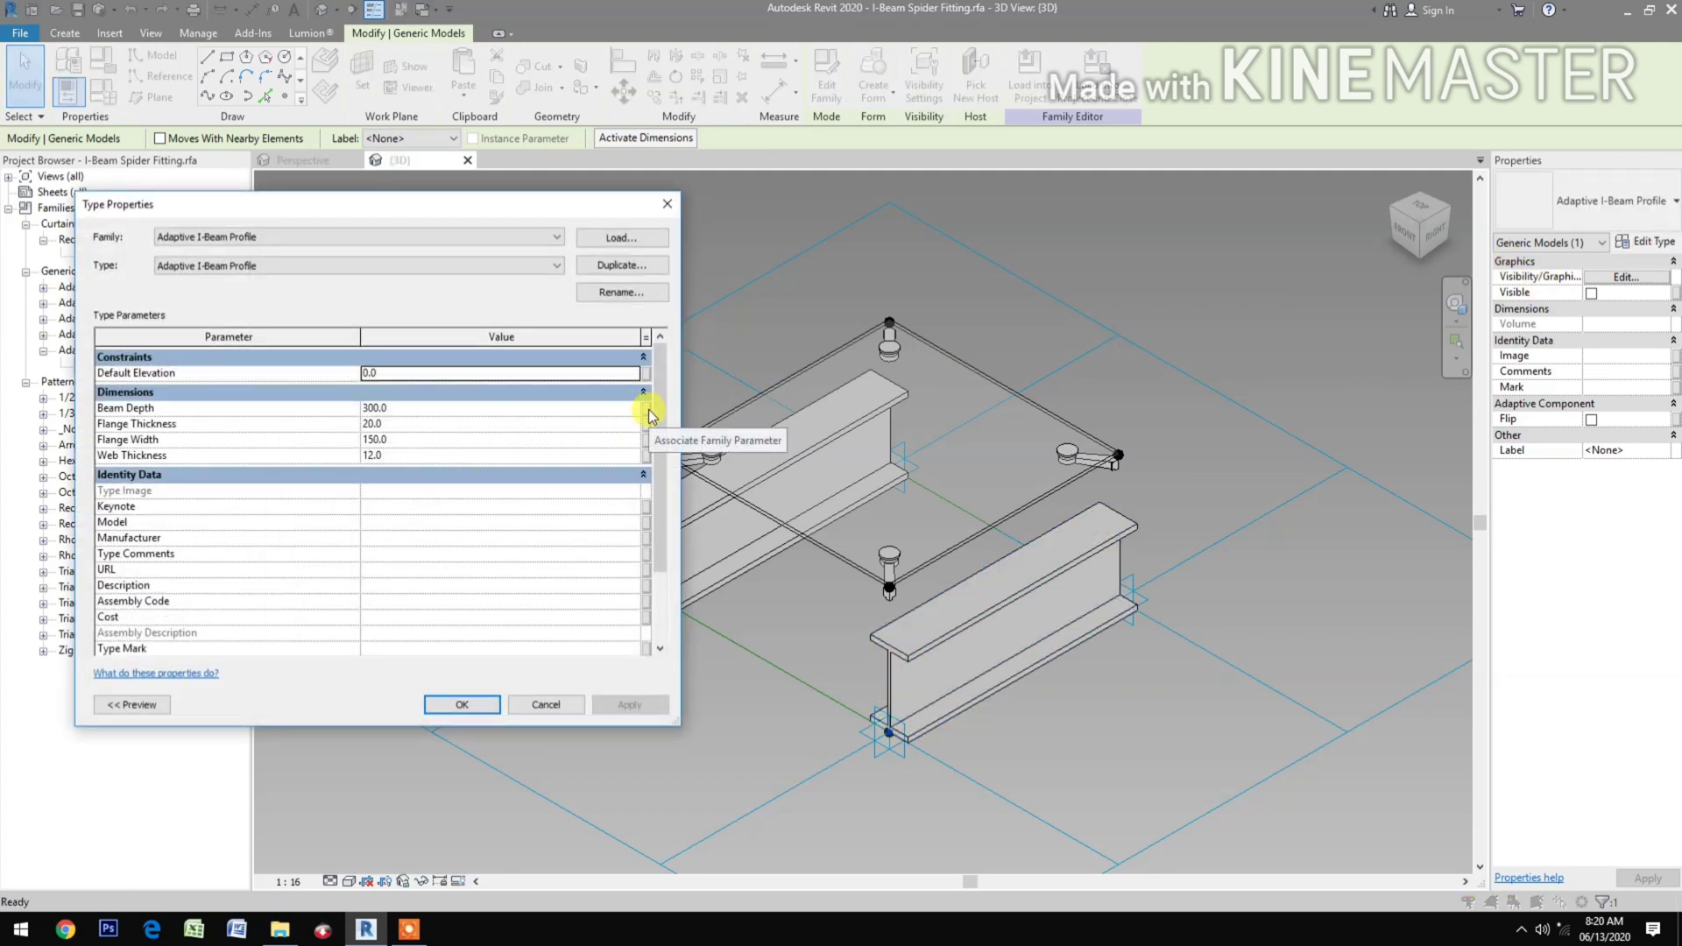
pyautogui.click(648, 411)
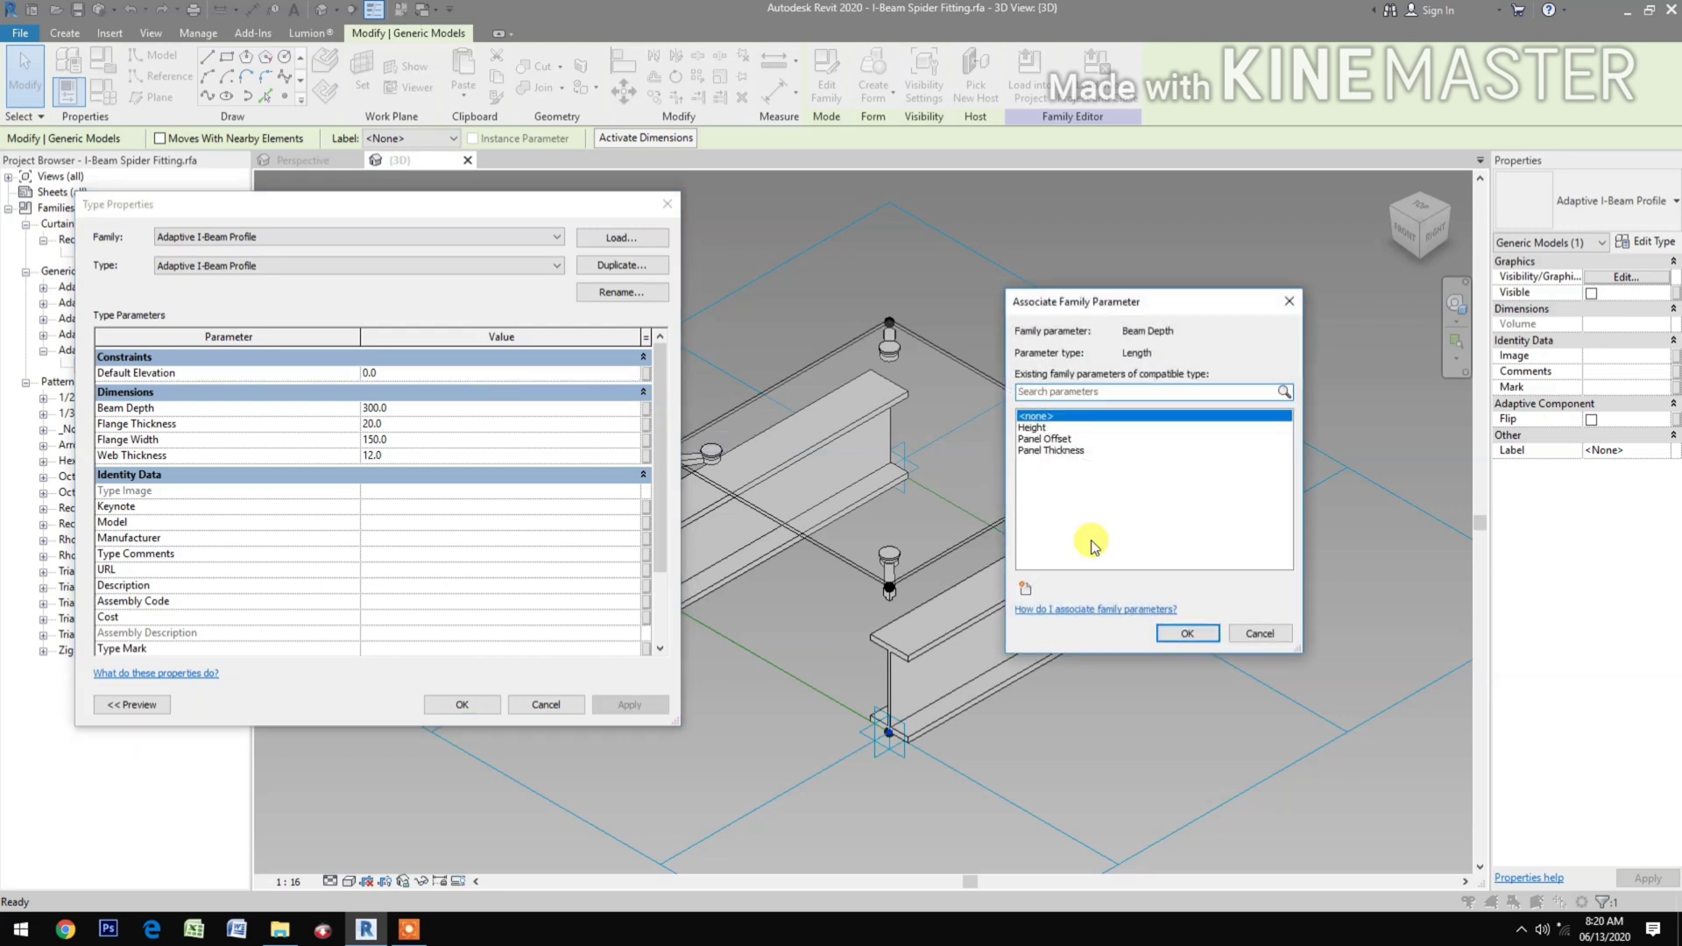
pyautogui.click(1026, 590)
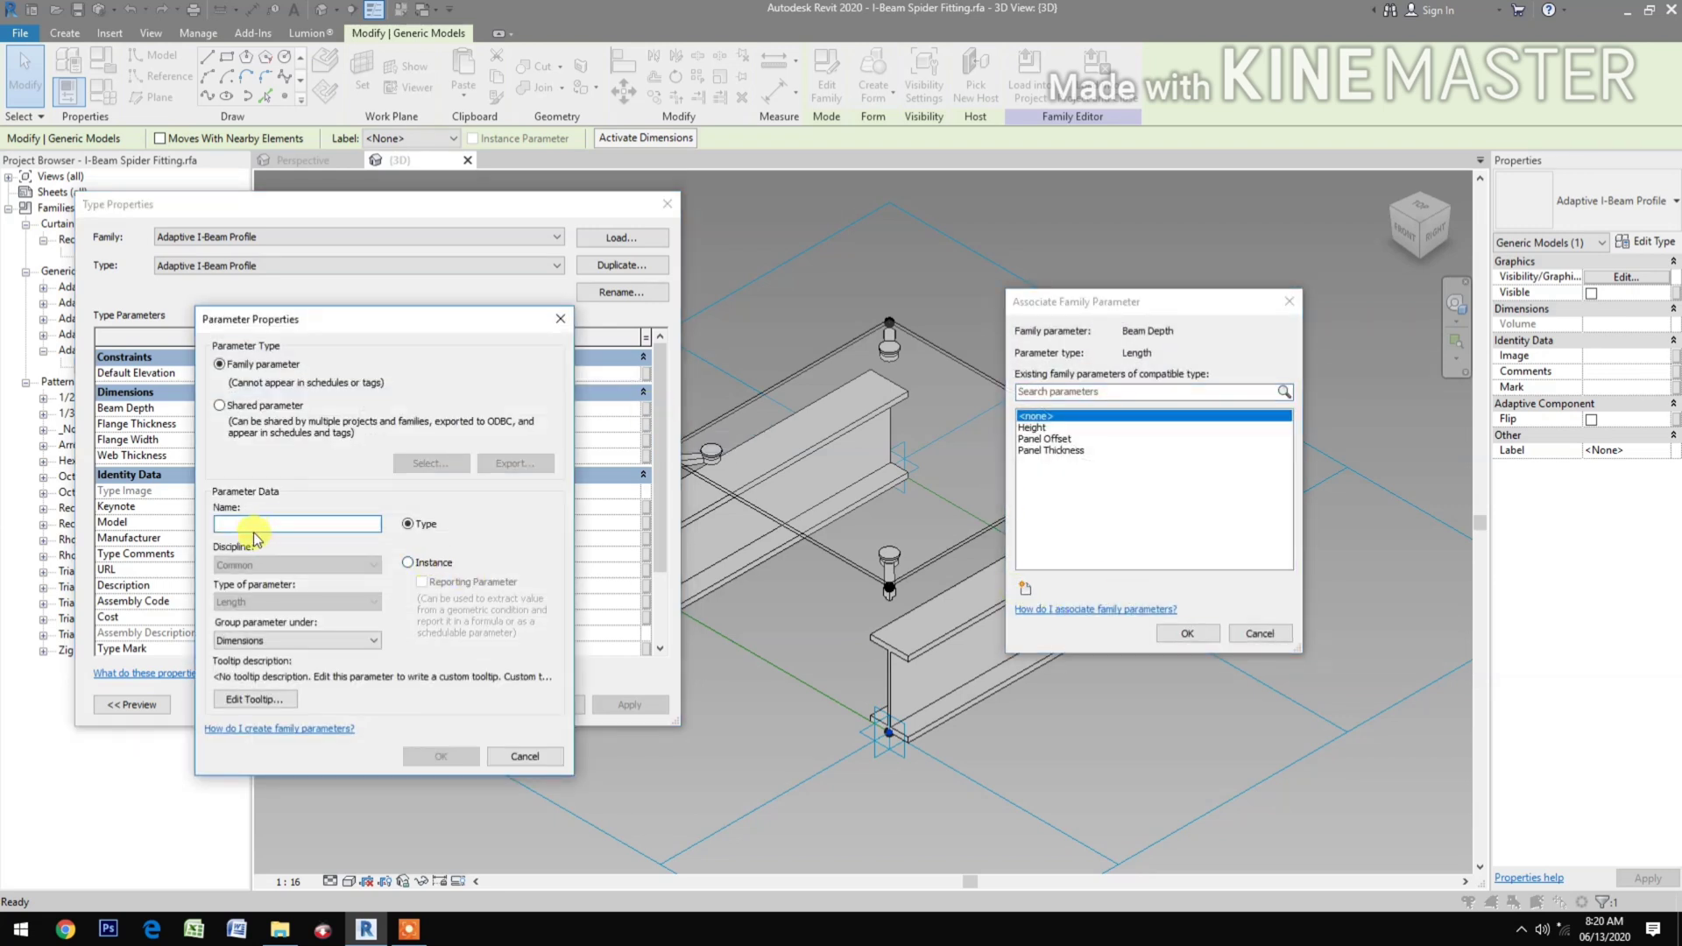
pyautogui.write('Beam Depth')
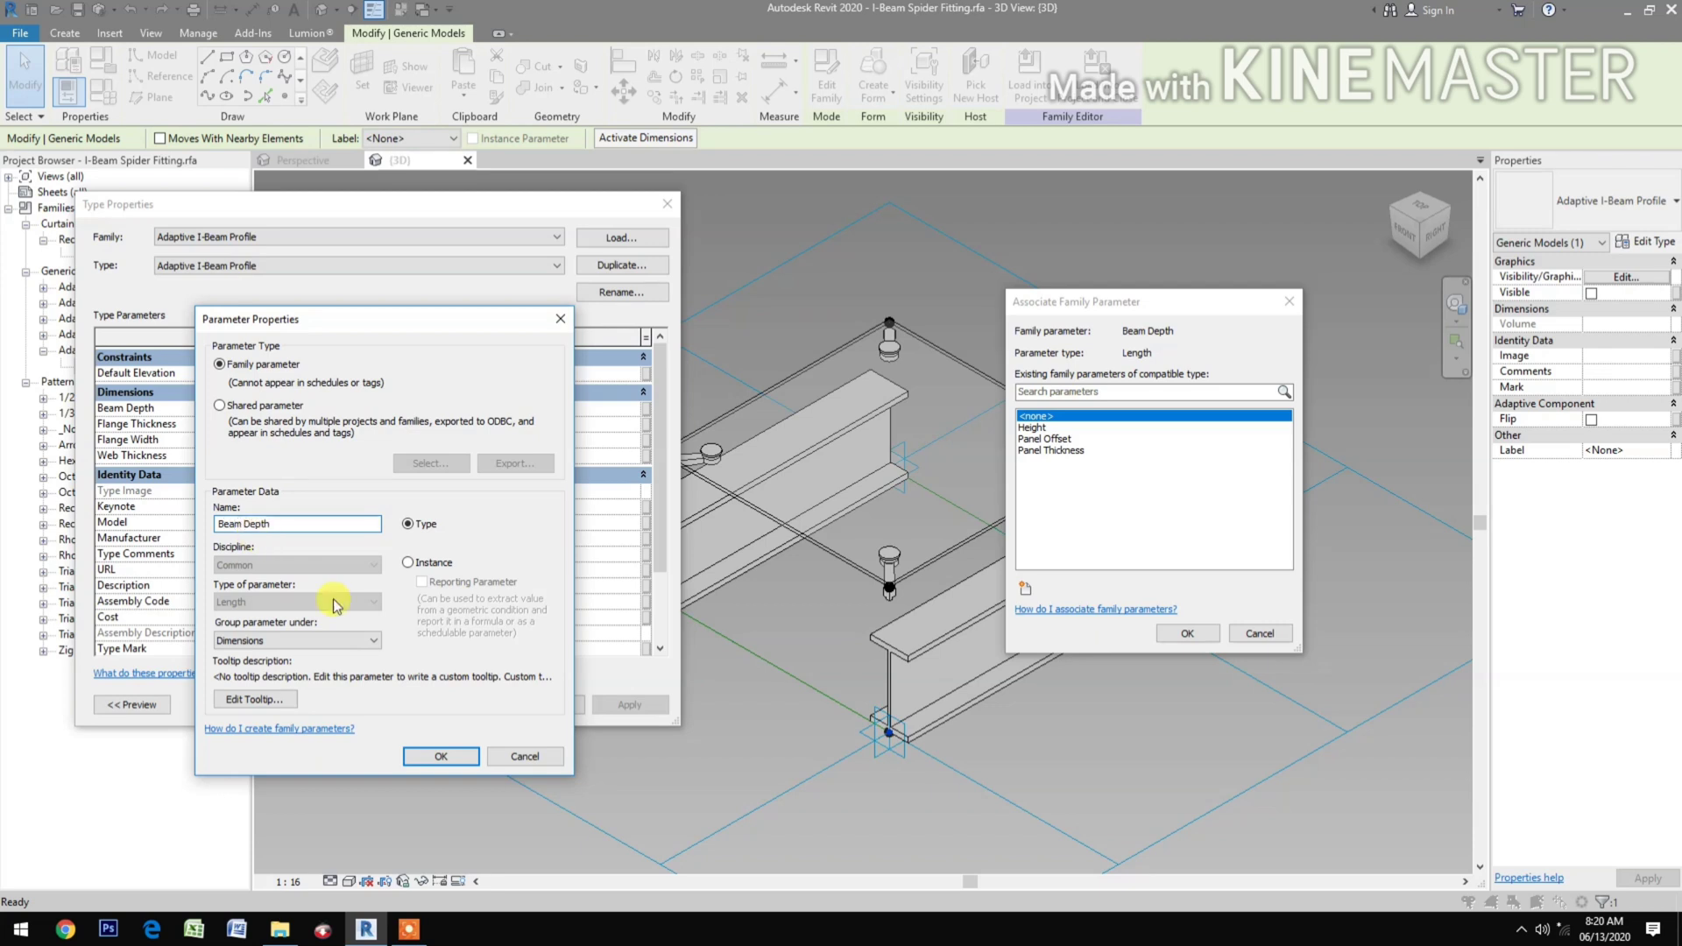
pyautogui.click(421, 757)
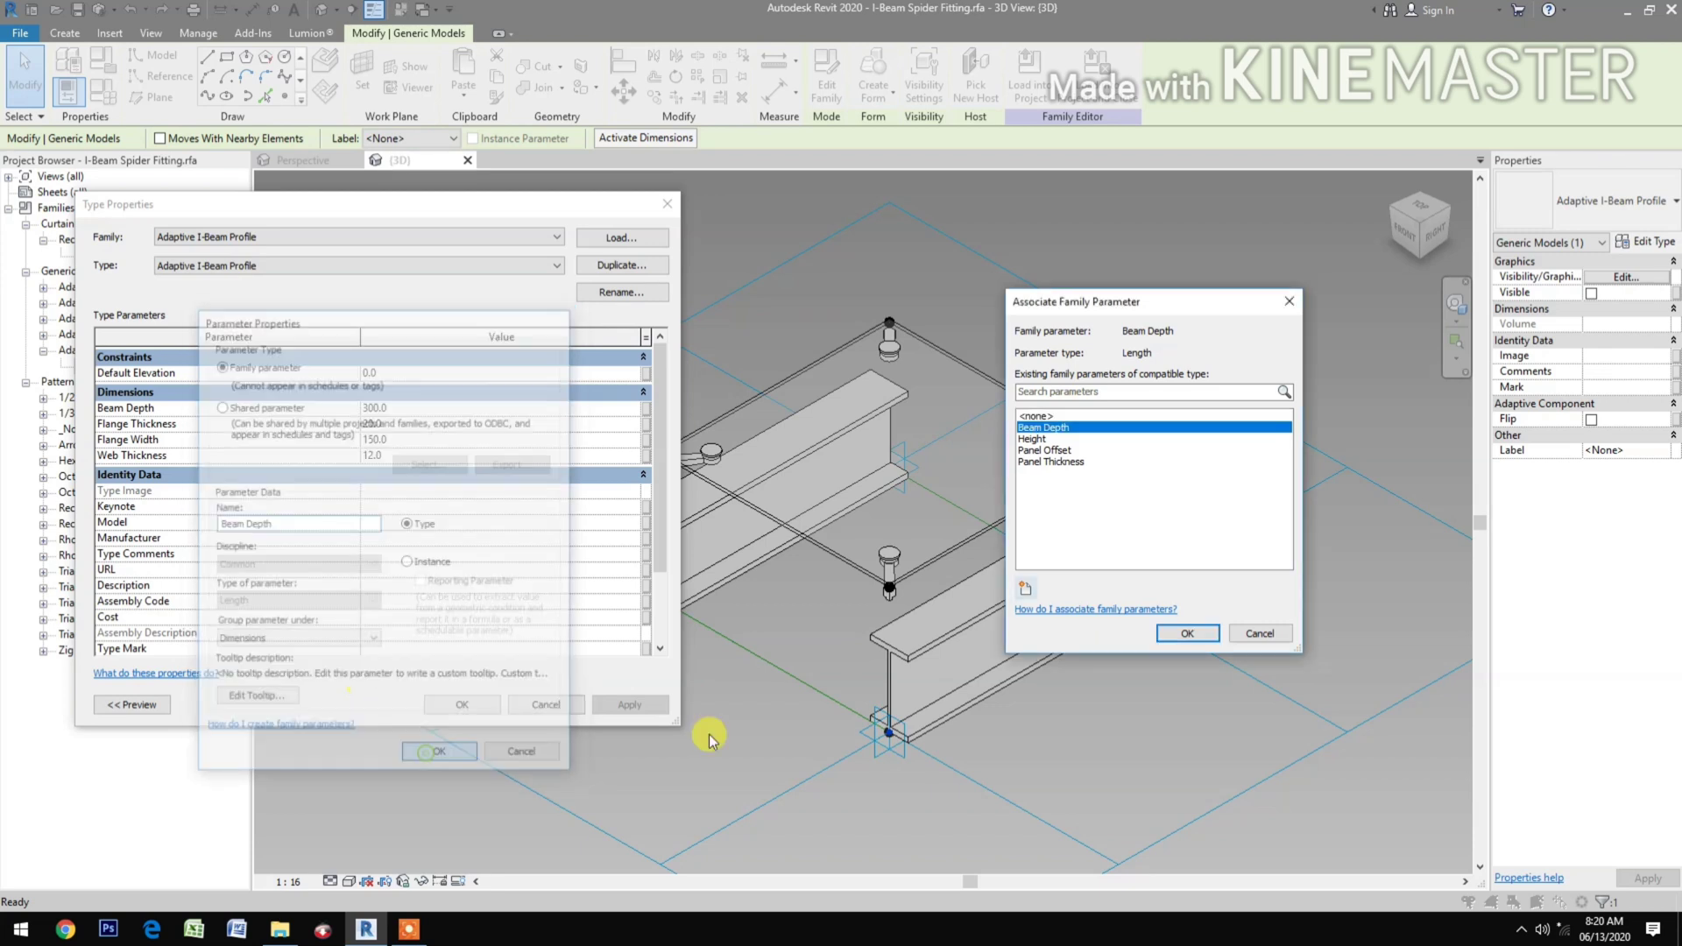
pyautogui.click(1165, 643)
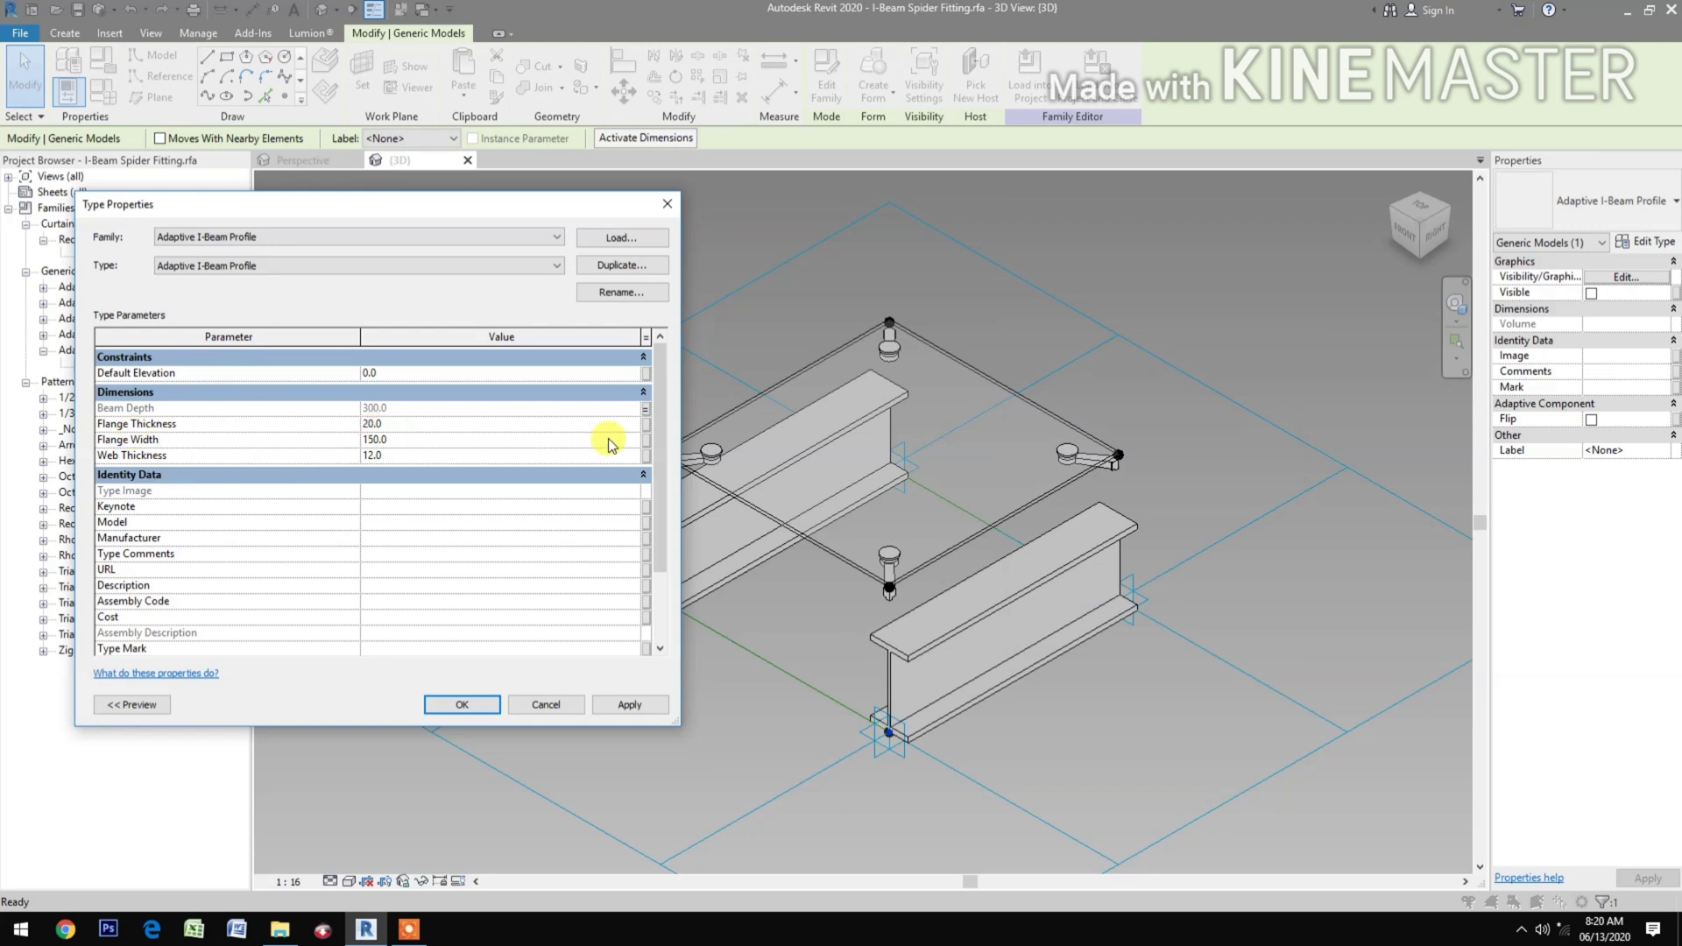
pyautogui.click(645, 425)
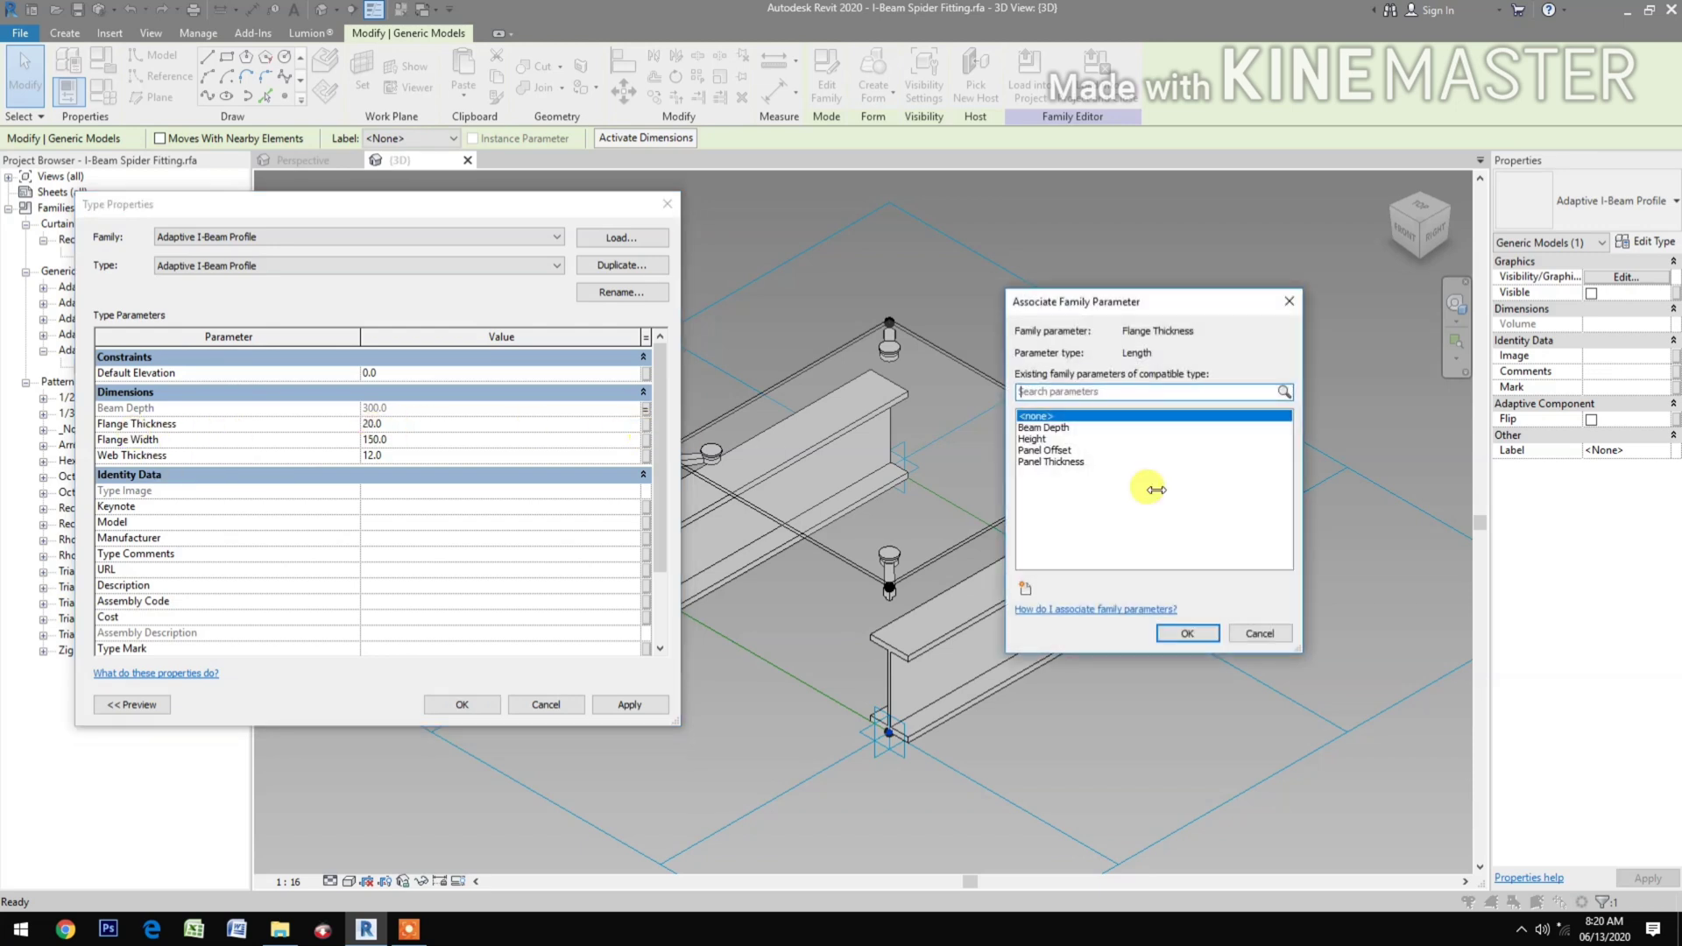
pyautogui.click(1025, 588)
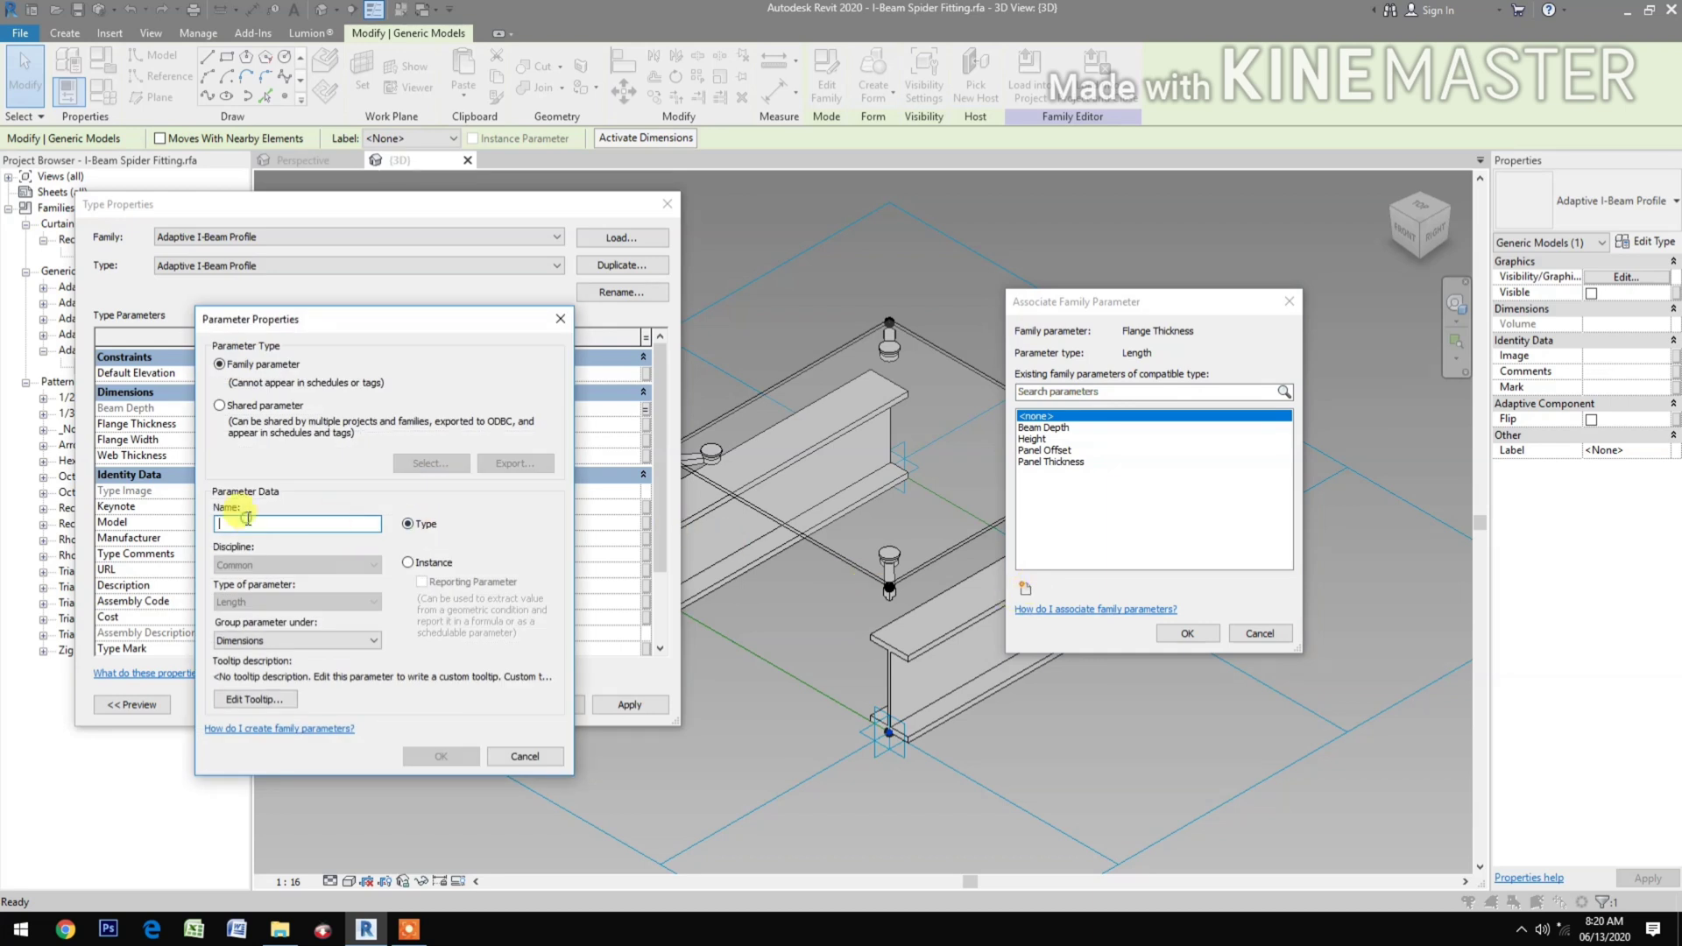
pyautogui.write('Flange Thickness')
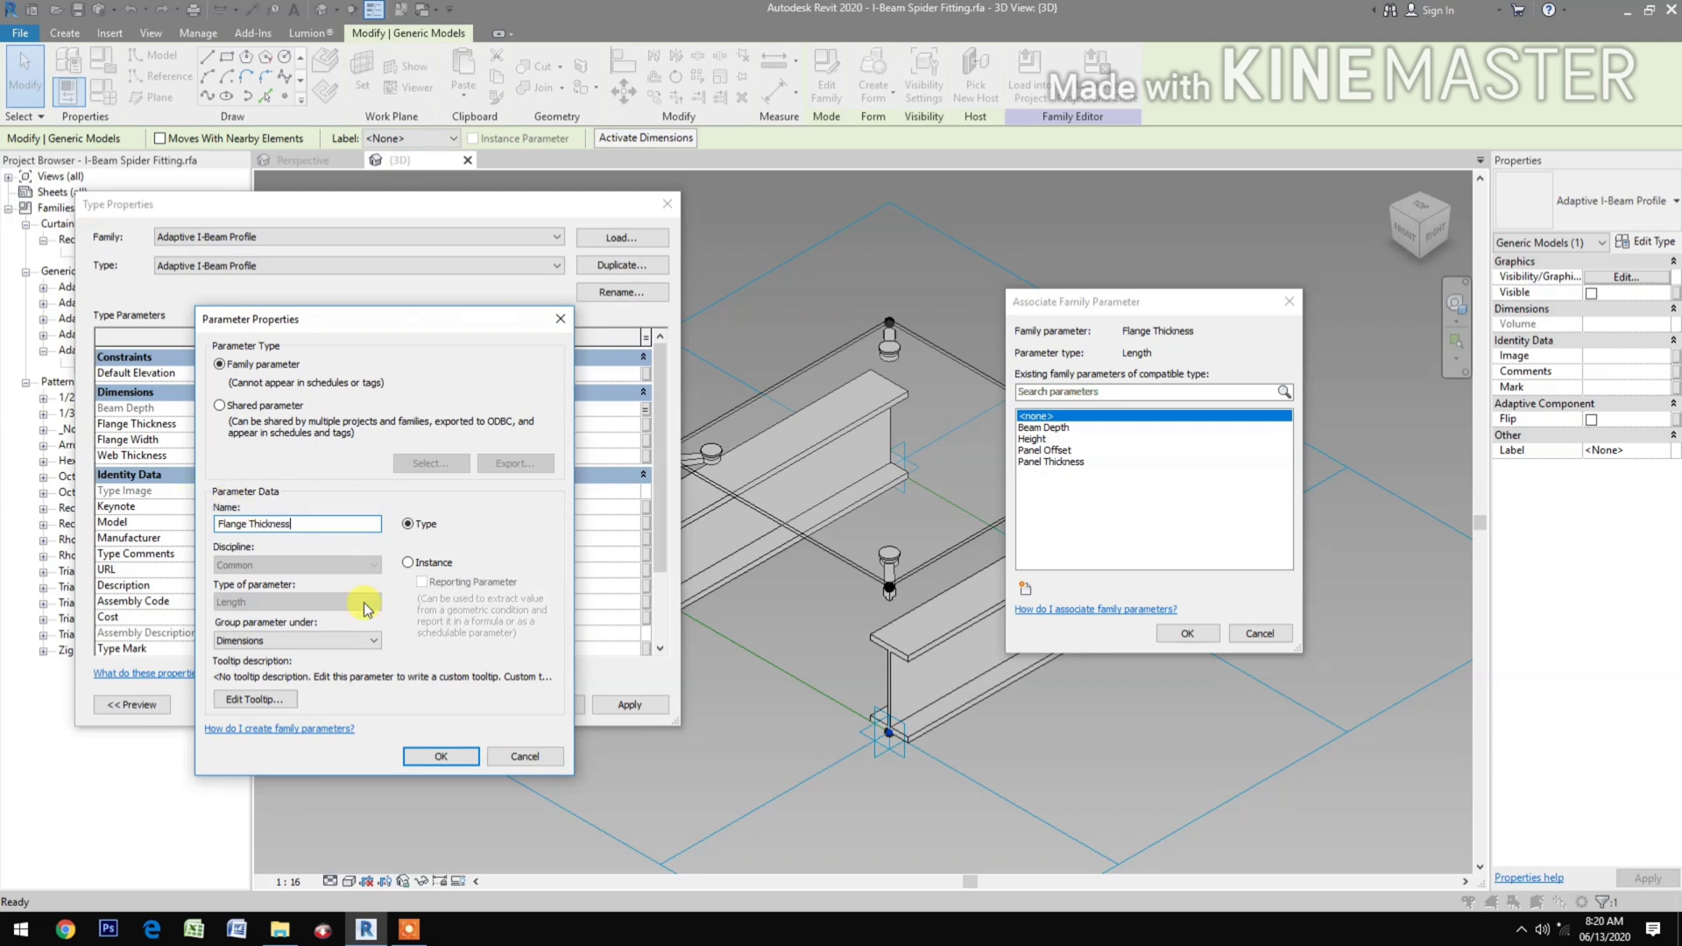
pyautogui.press('Return')
pyautogui.click(1187, 632)
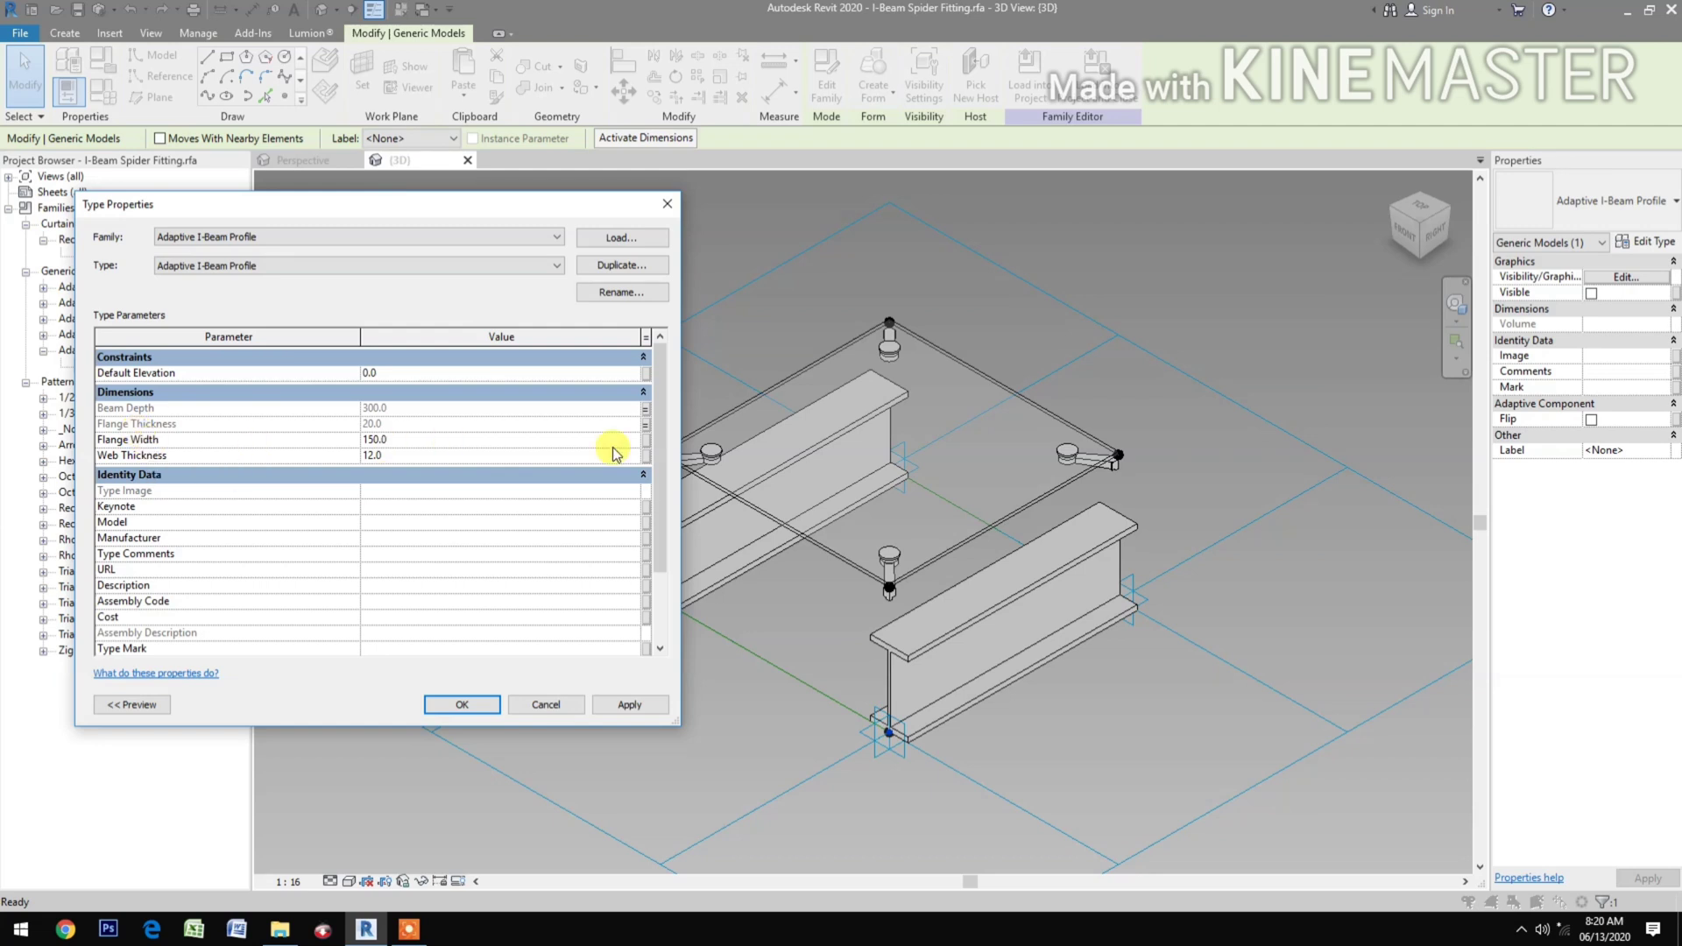
# Link Flange Width and Web Thickness to new matching family parameters and accept the type changes.
pyautogui.click(645, 441)
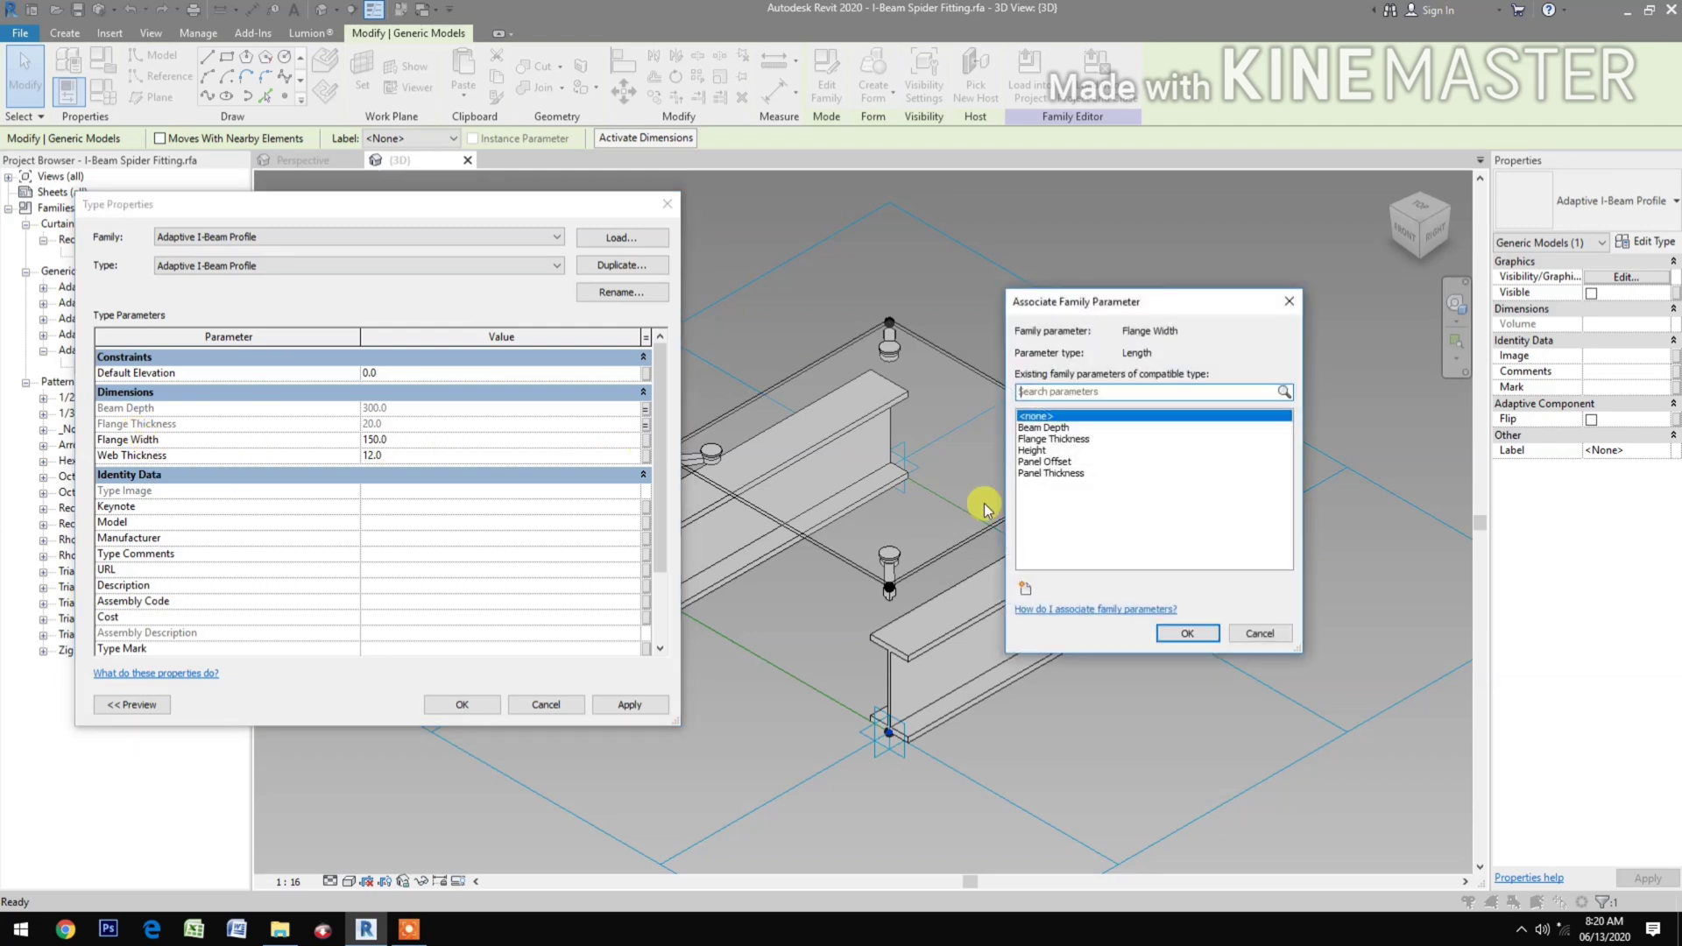
pyautogui.click(1026, 589)
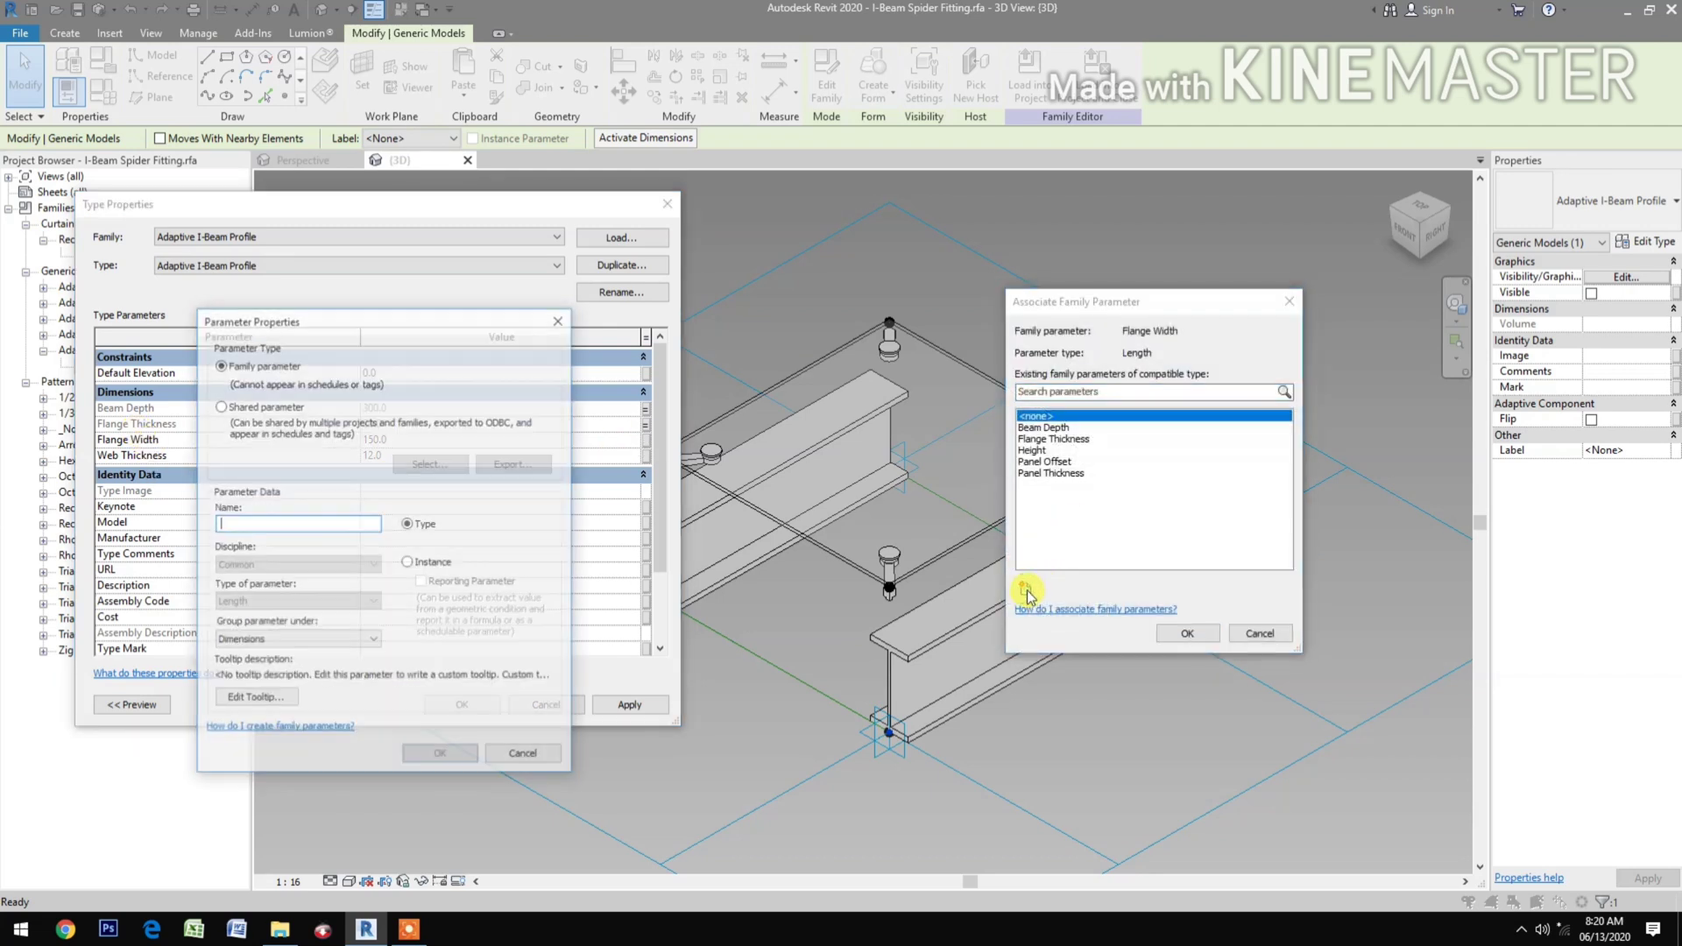
pyautogui.write('Flange Width')
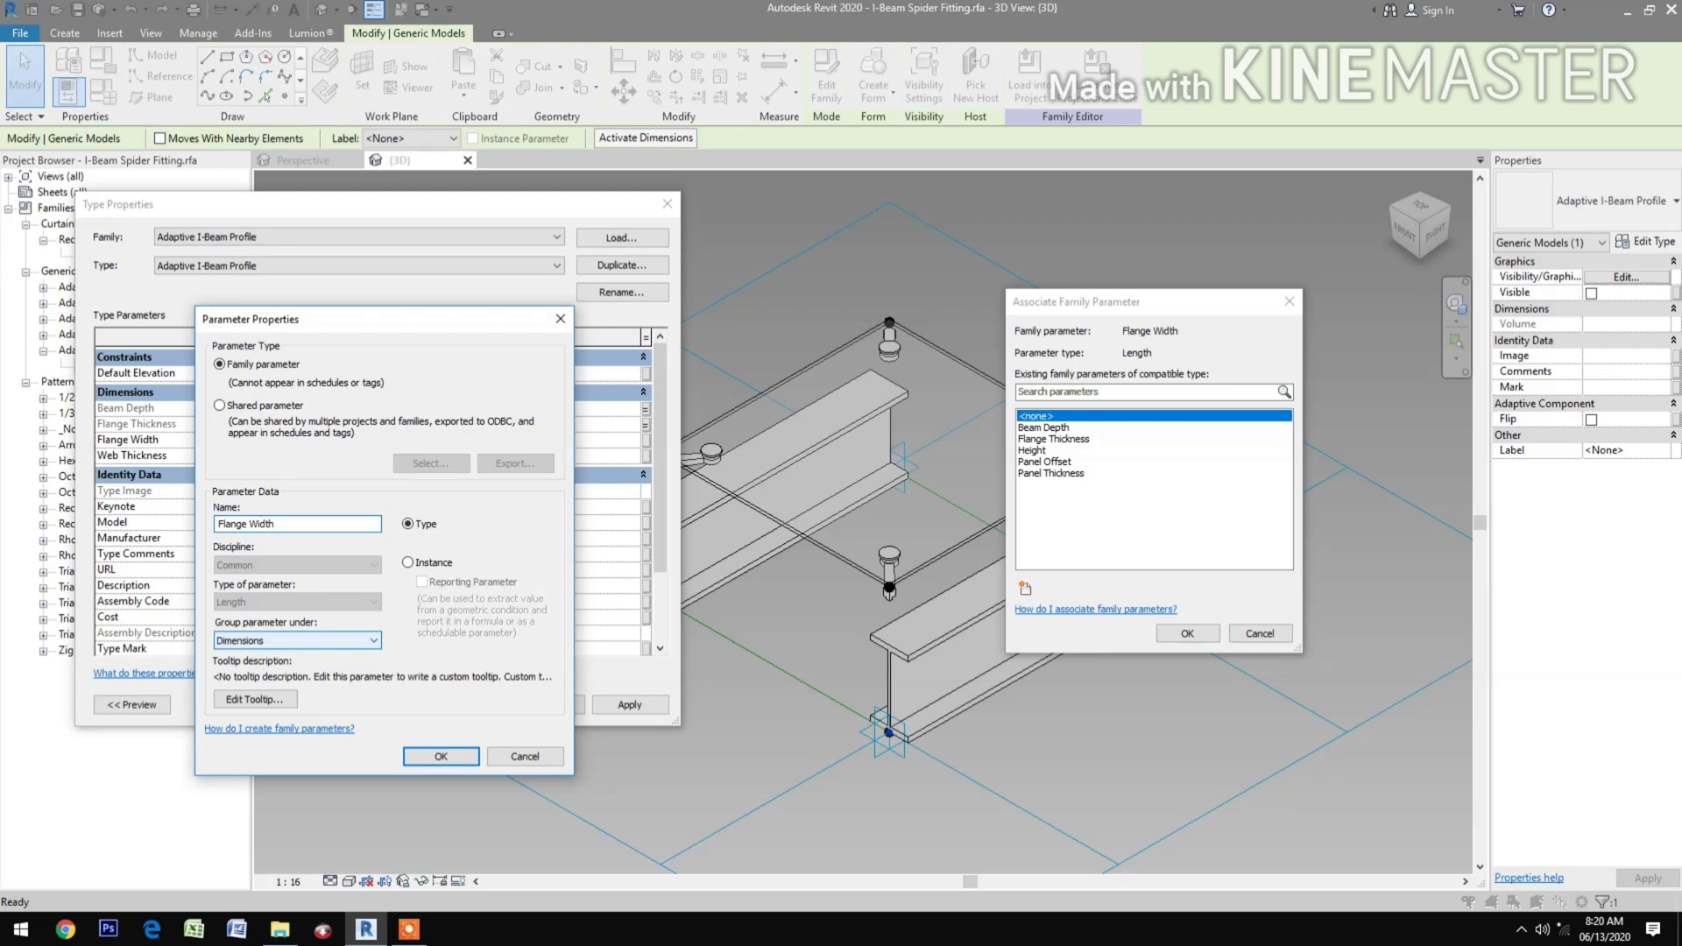
pyautogui.click(429, 755)
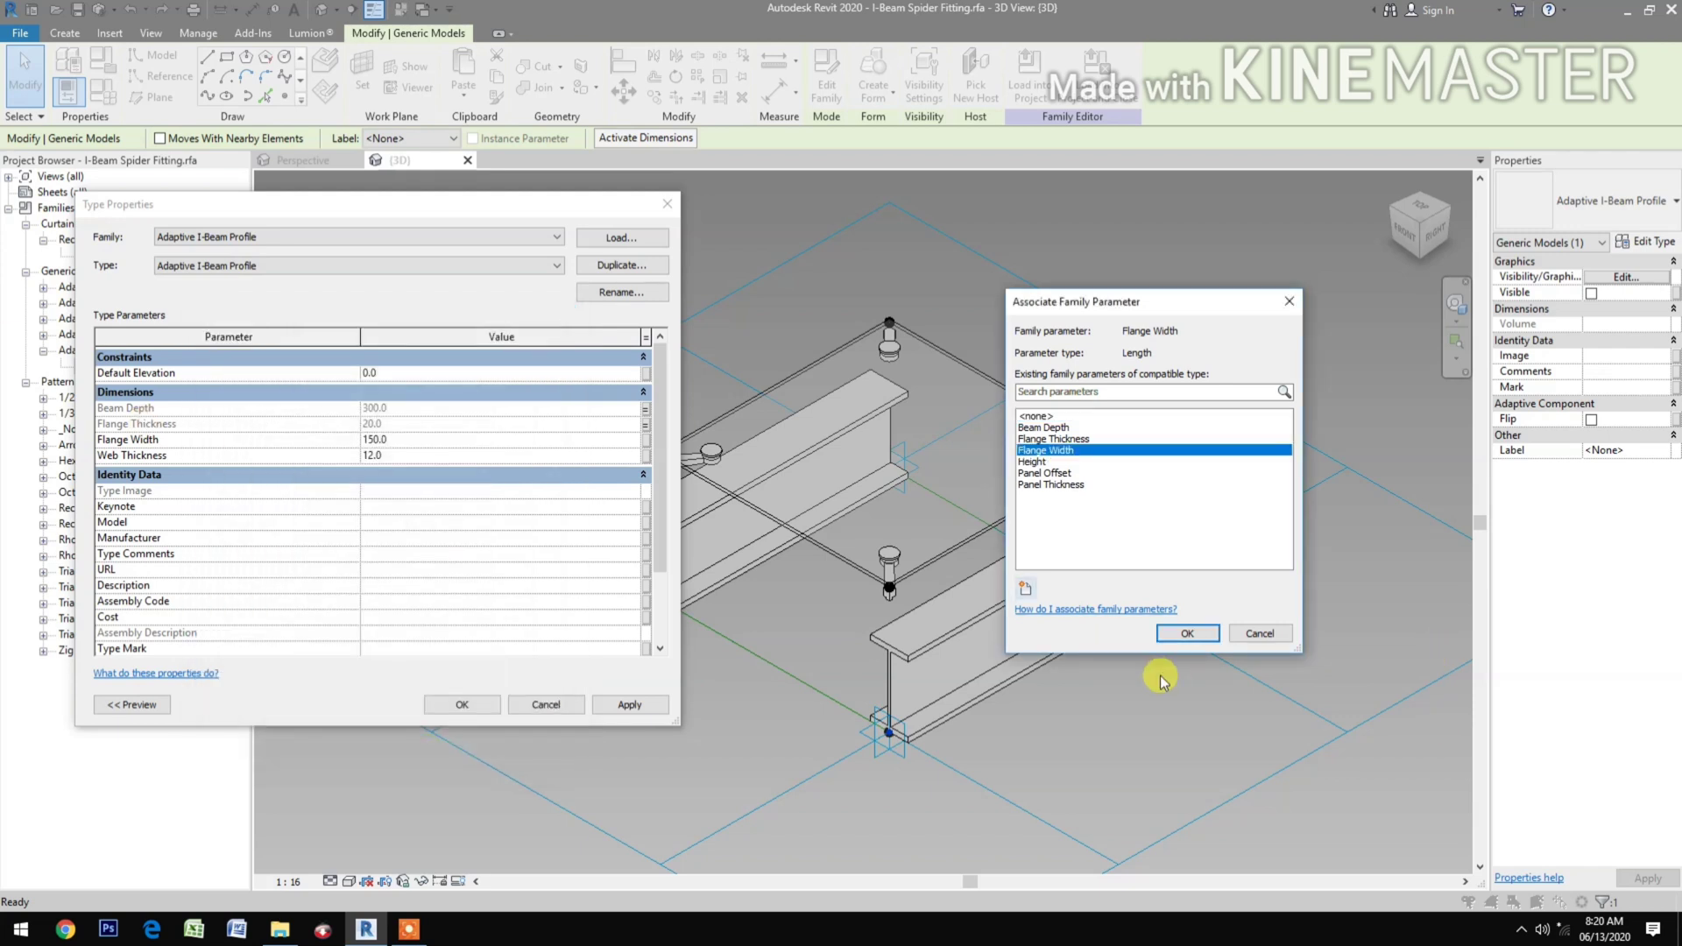
pyautogui.click(1186, 631)
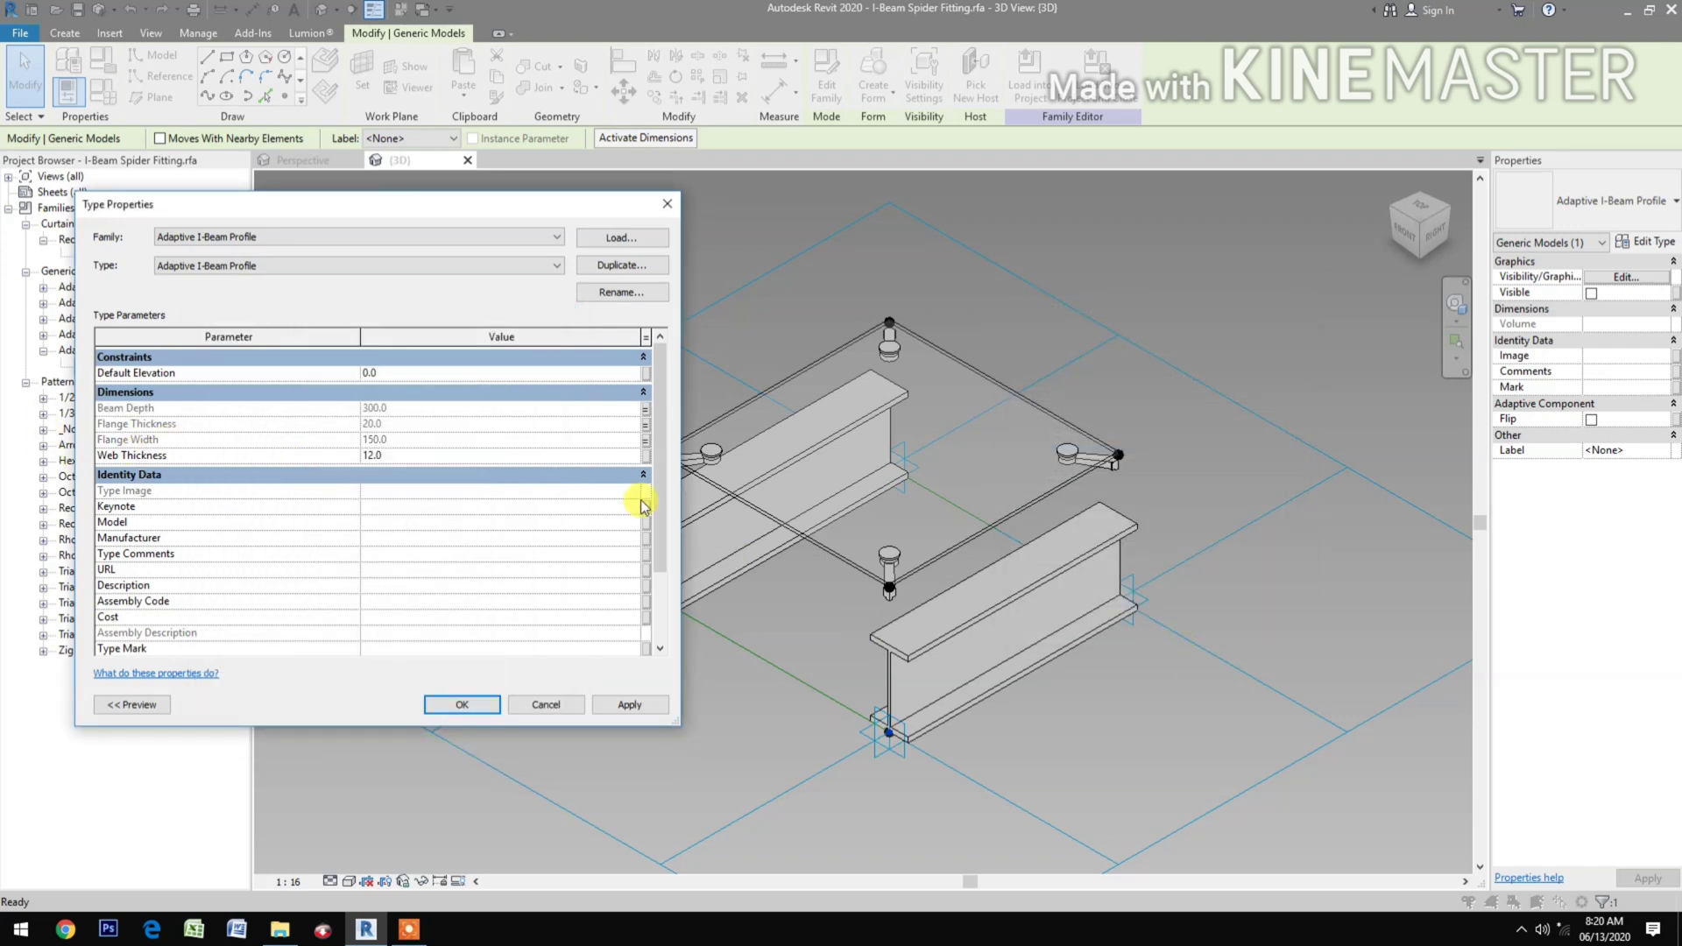
pyautogui.click(646, 457)
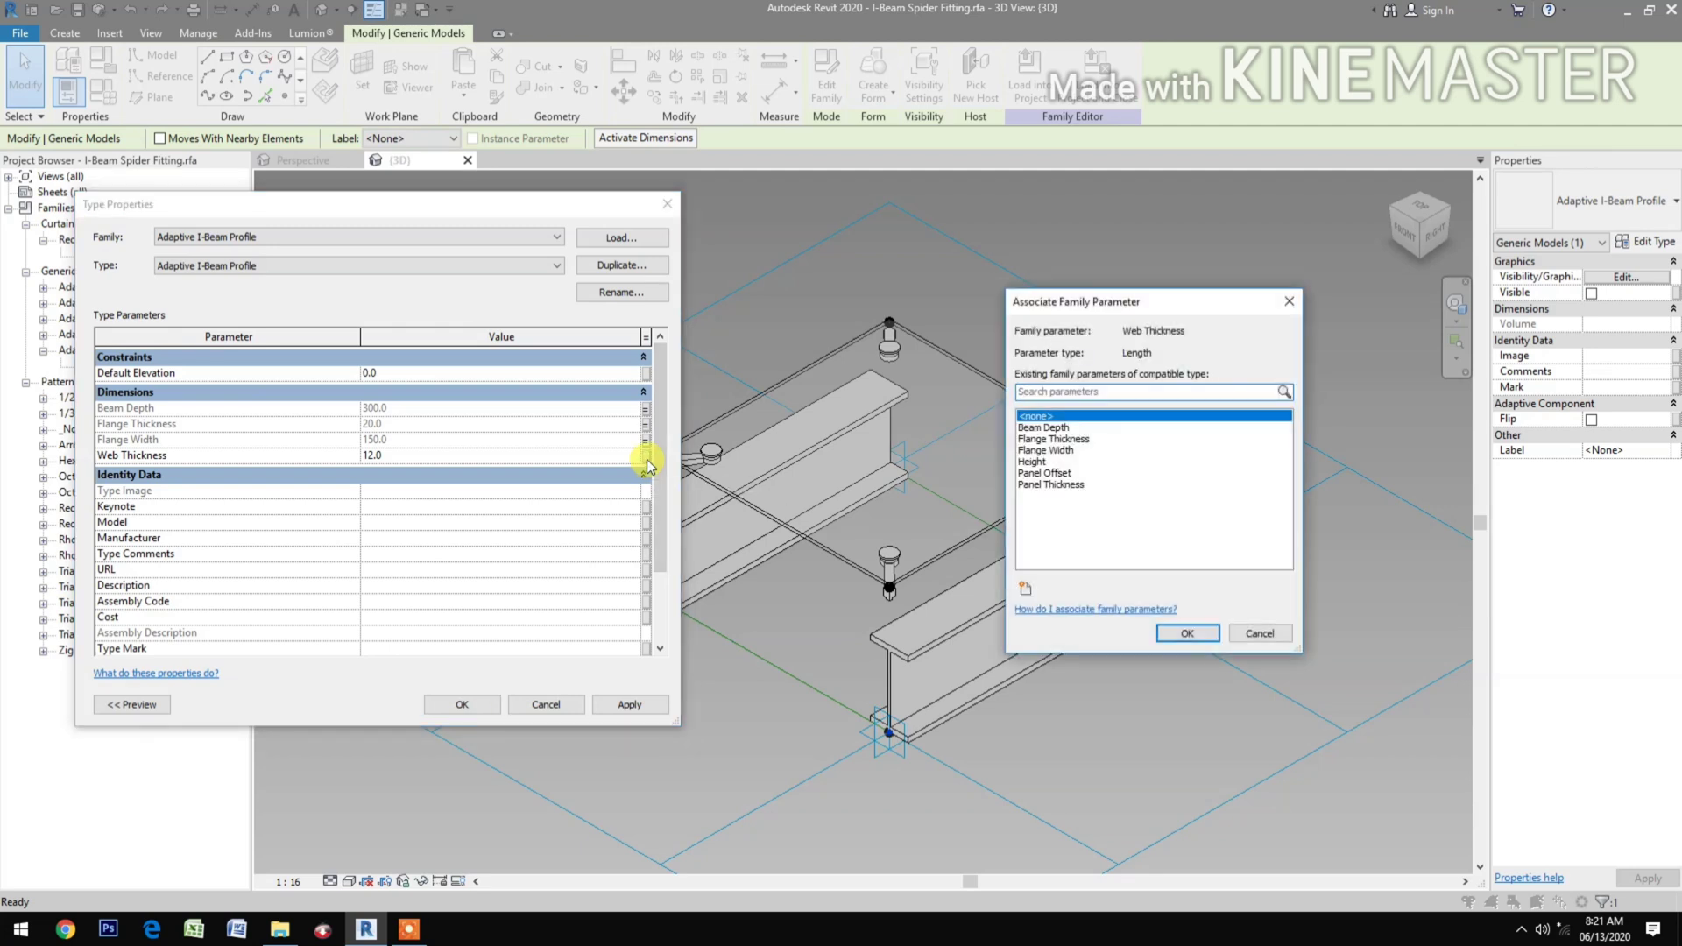
pyautogui.click(1025, 588)
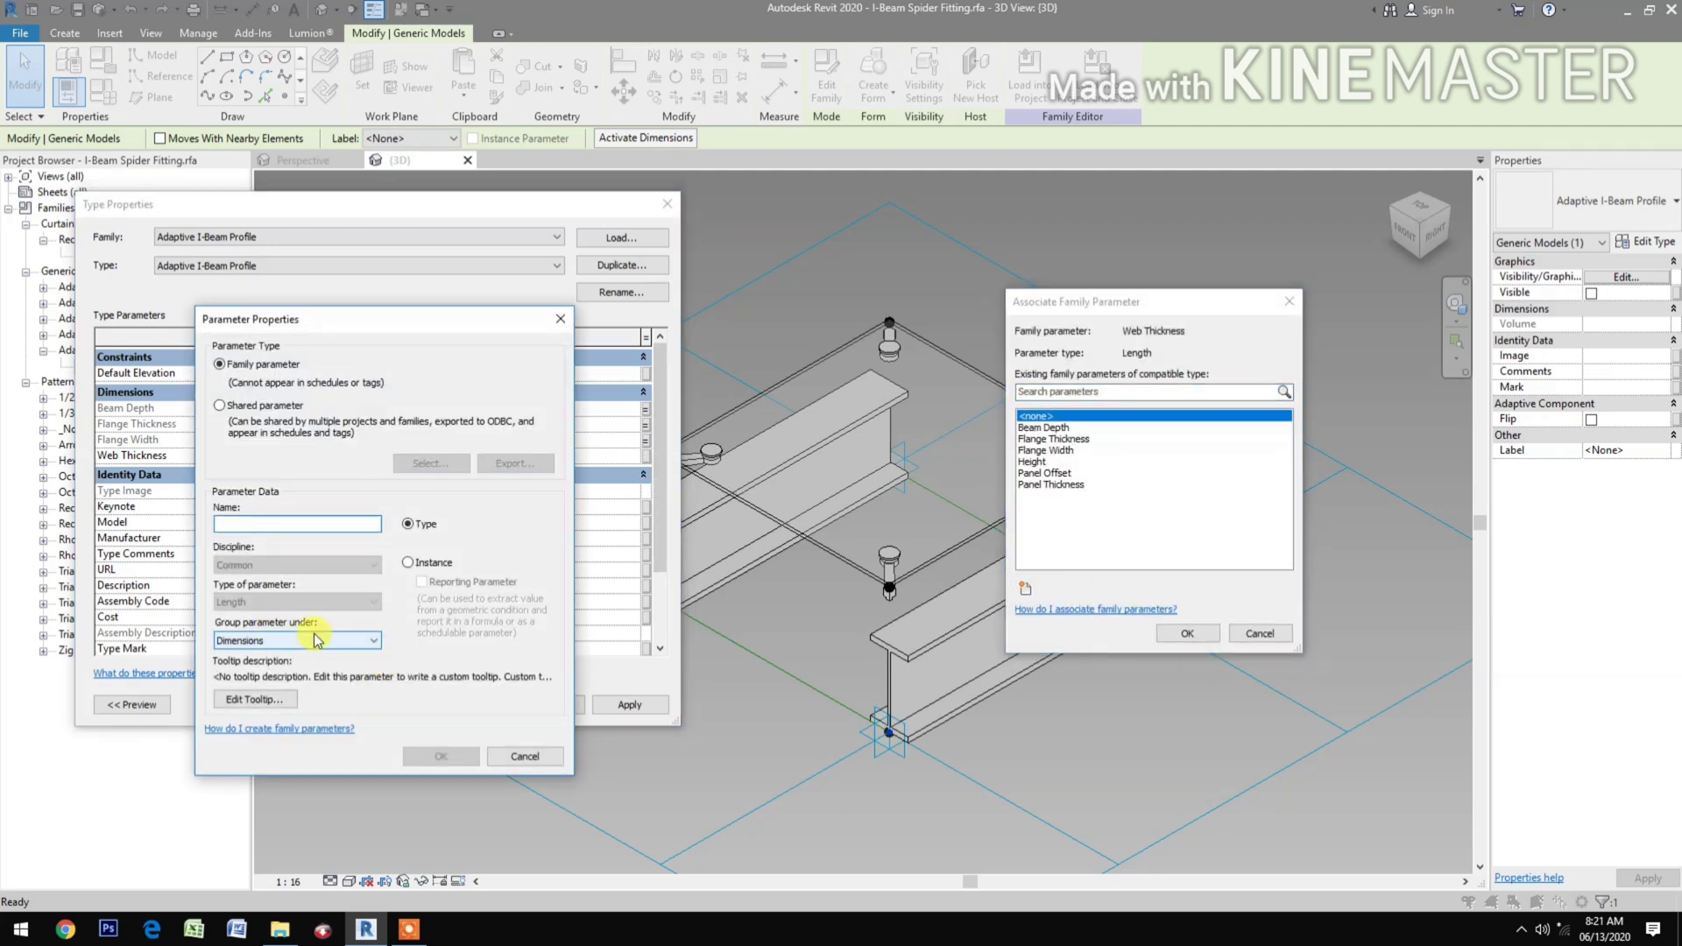
pyautogui.write('Web Thickness')
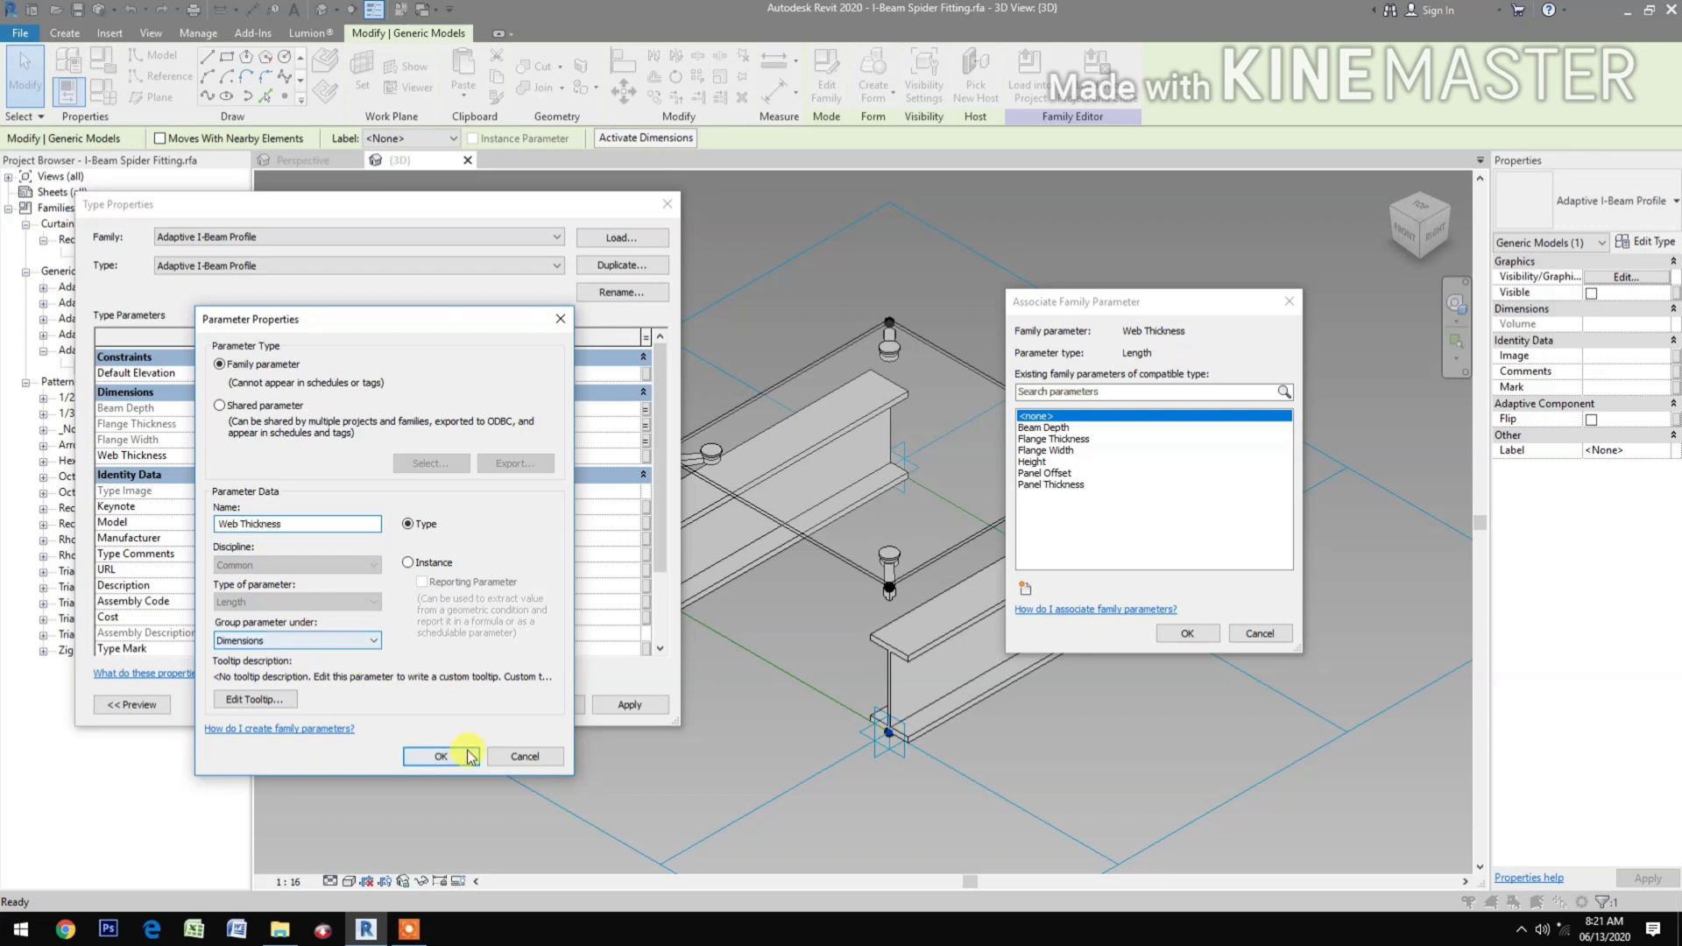
pyautogui.click(440, 755)
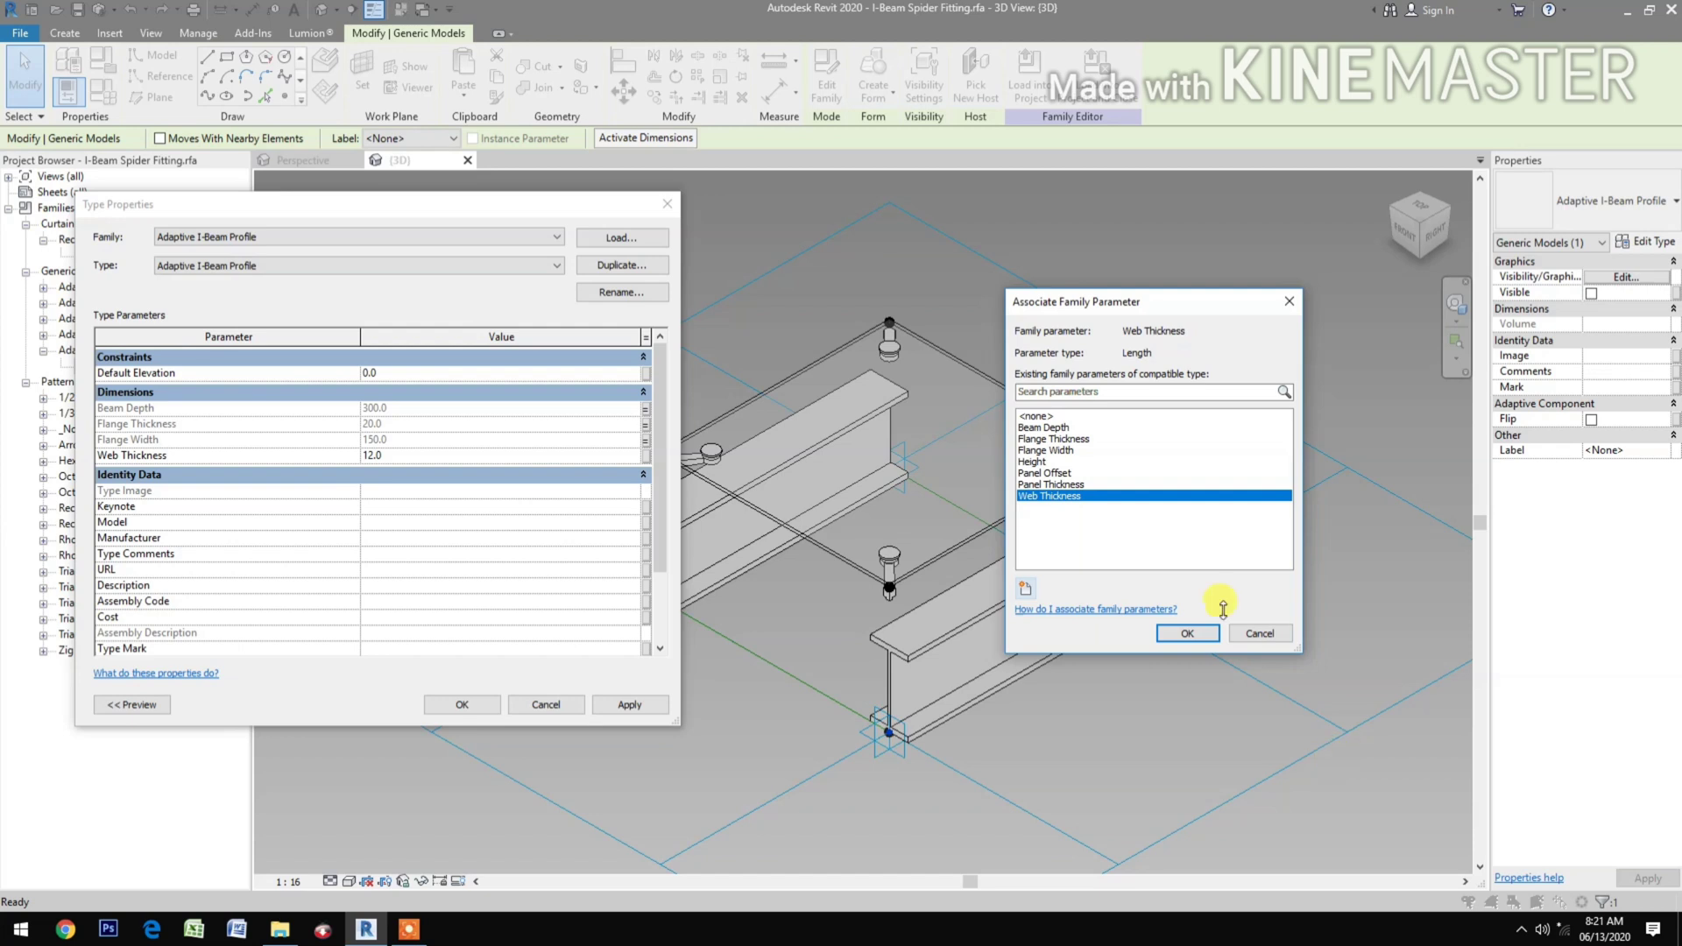
pyautogui.click(1191, 630)
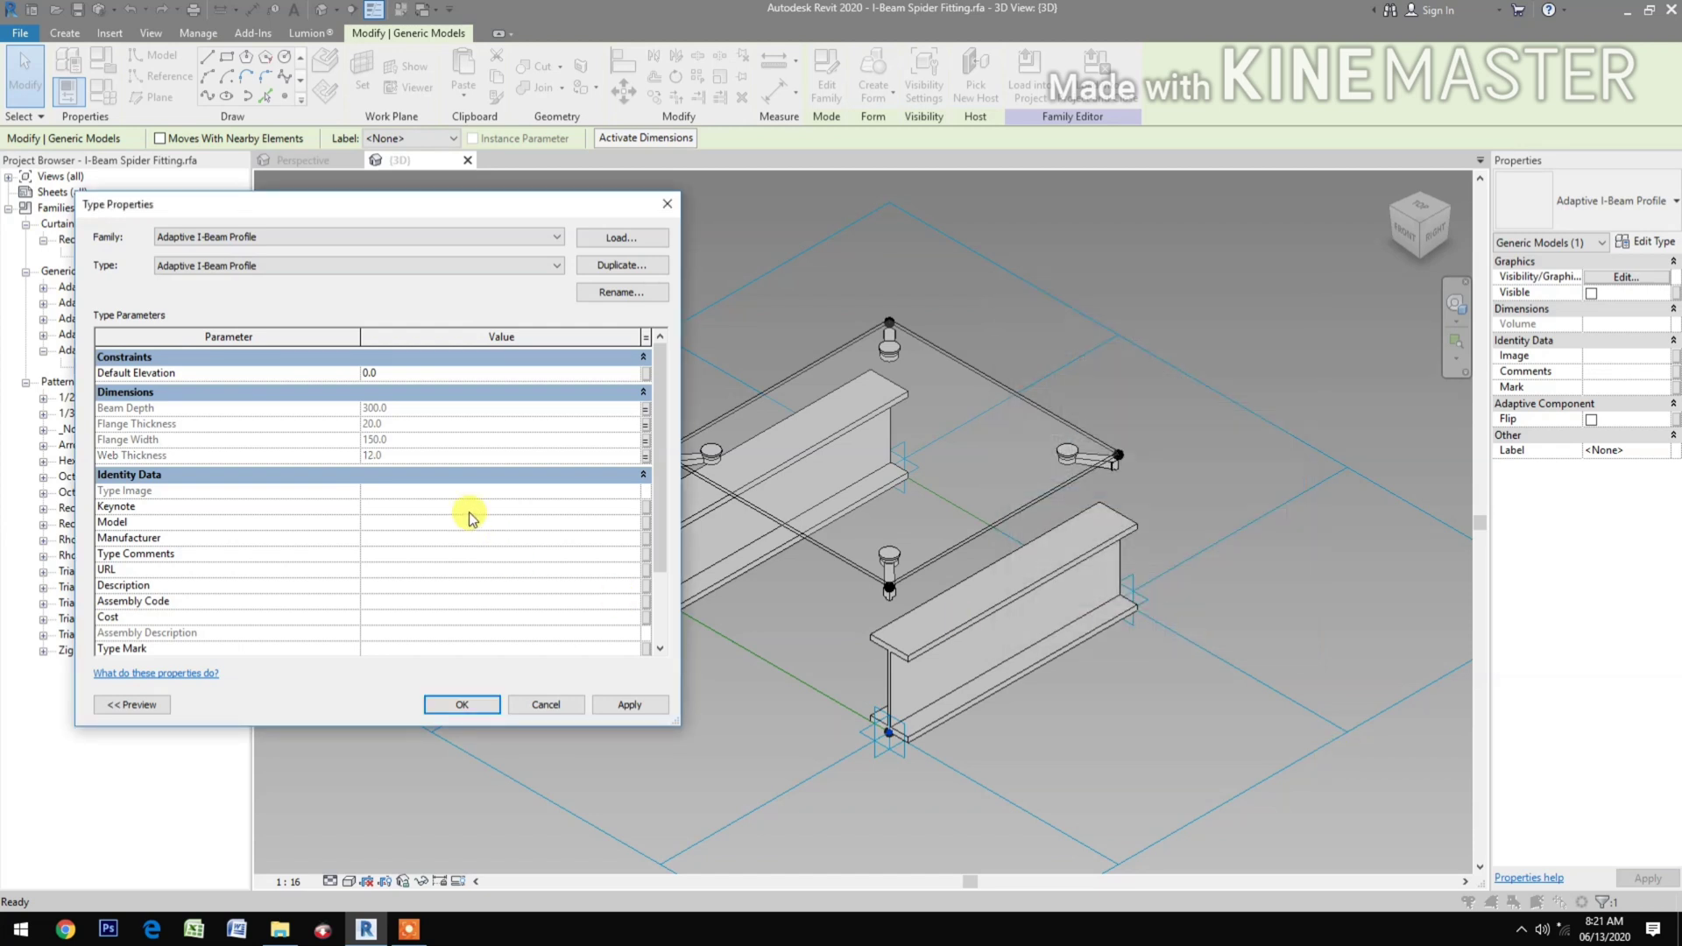
pyautogui.click(457, 702)
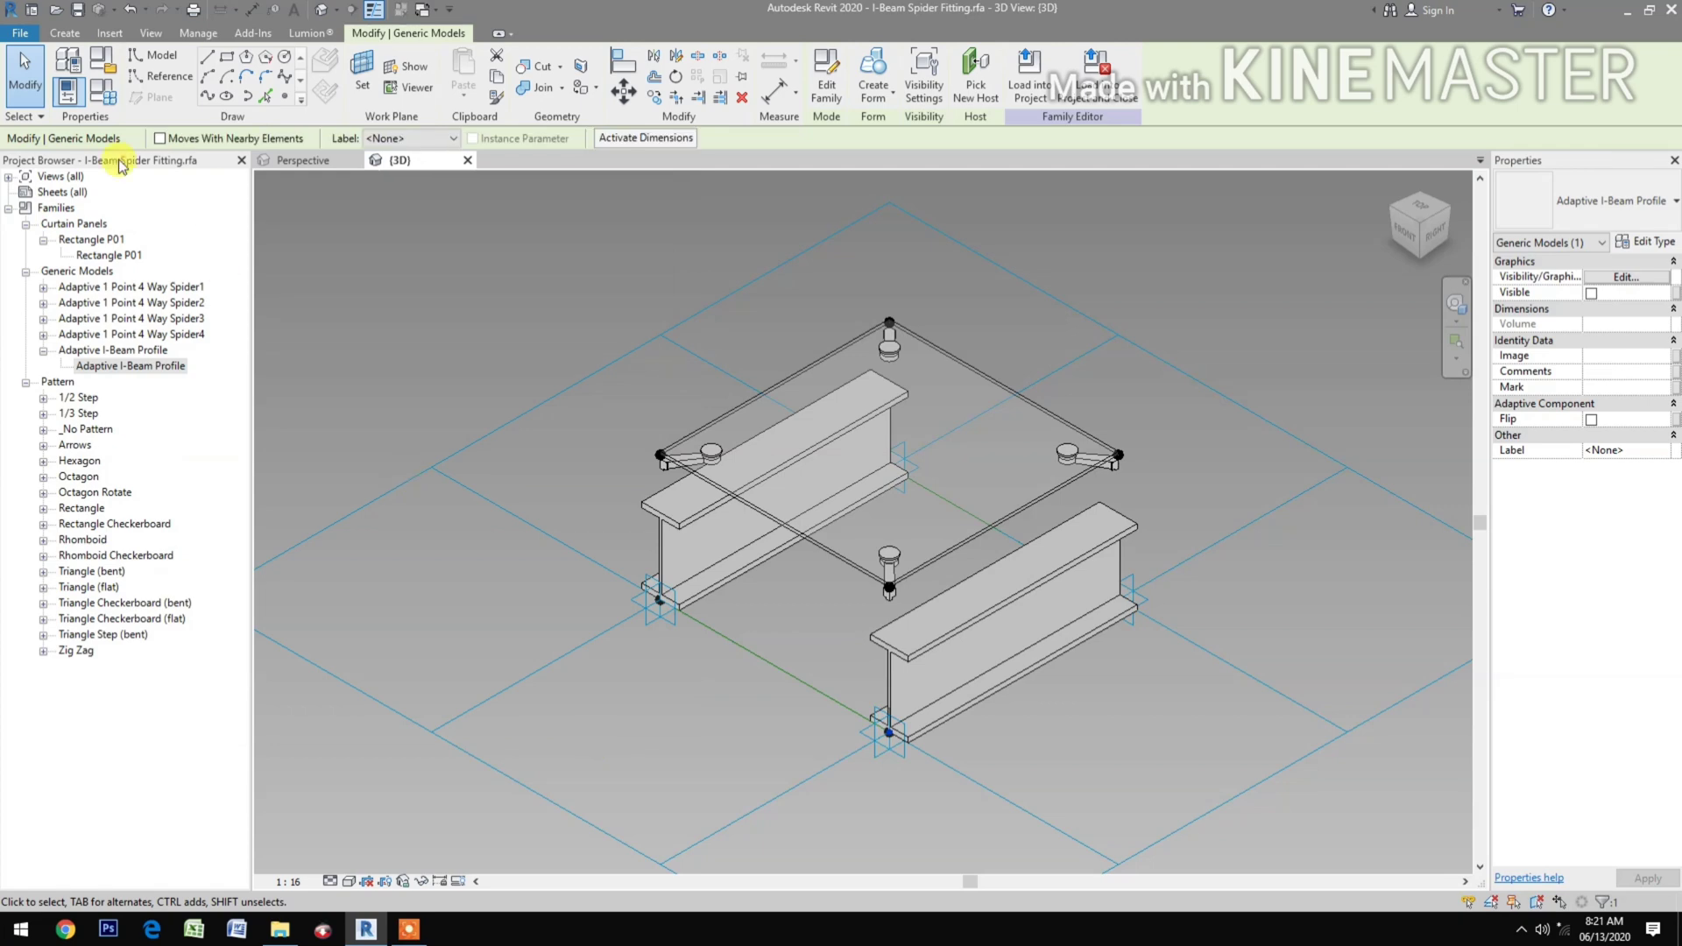
# In Family Types, give Height the formula Beam Depth + 50 so it reads 350.0.
pyautogui.click(110, 104)
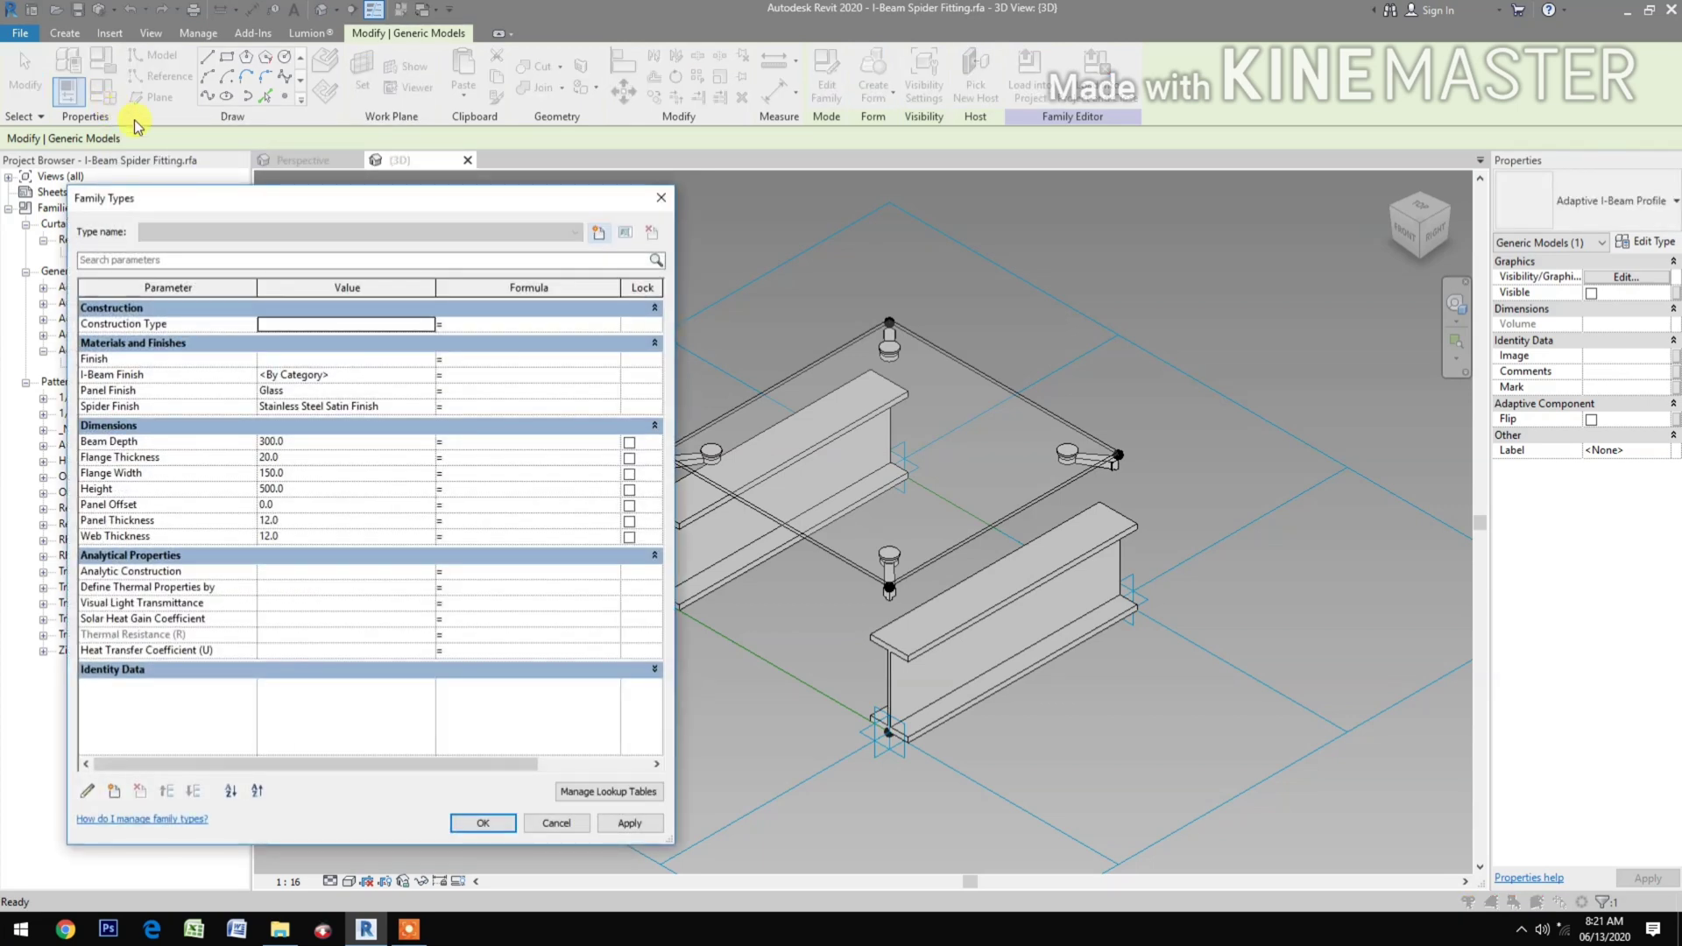
pyautogui.click(661, 197)
pyautogui.moveTo(469, 387); pyautogui.dragTo(686, 394, button='middle')
pyautogui.click(687, 394)
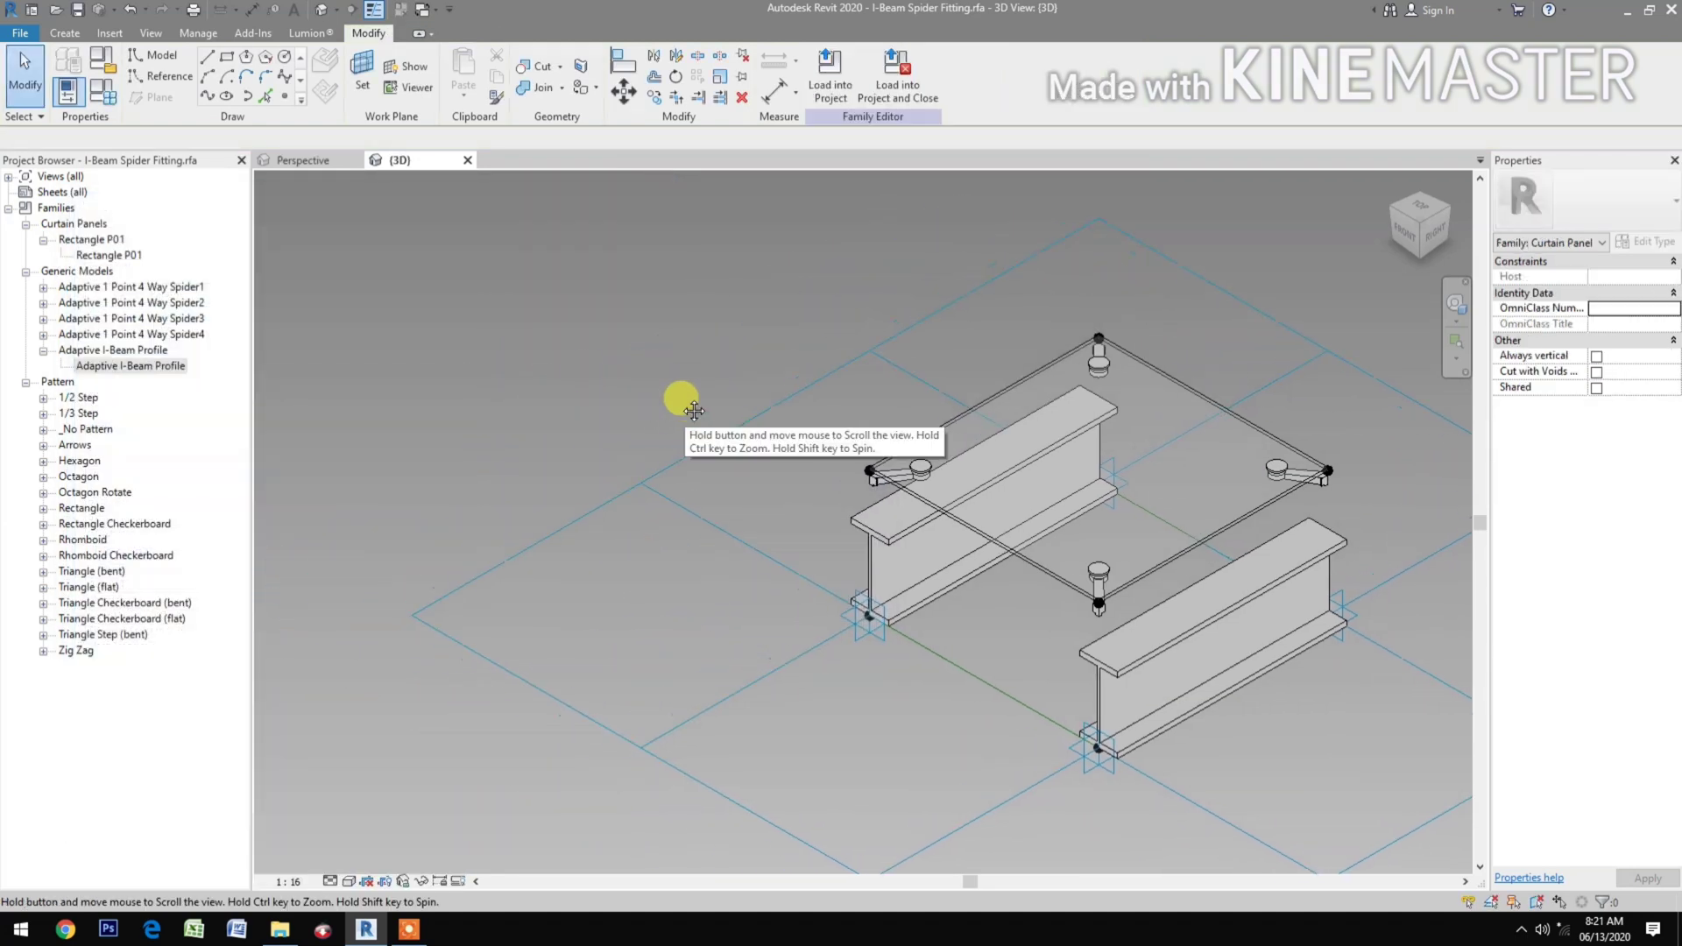
pyautogui.click(118, 96)
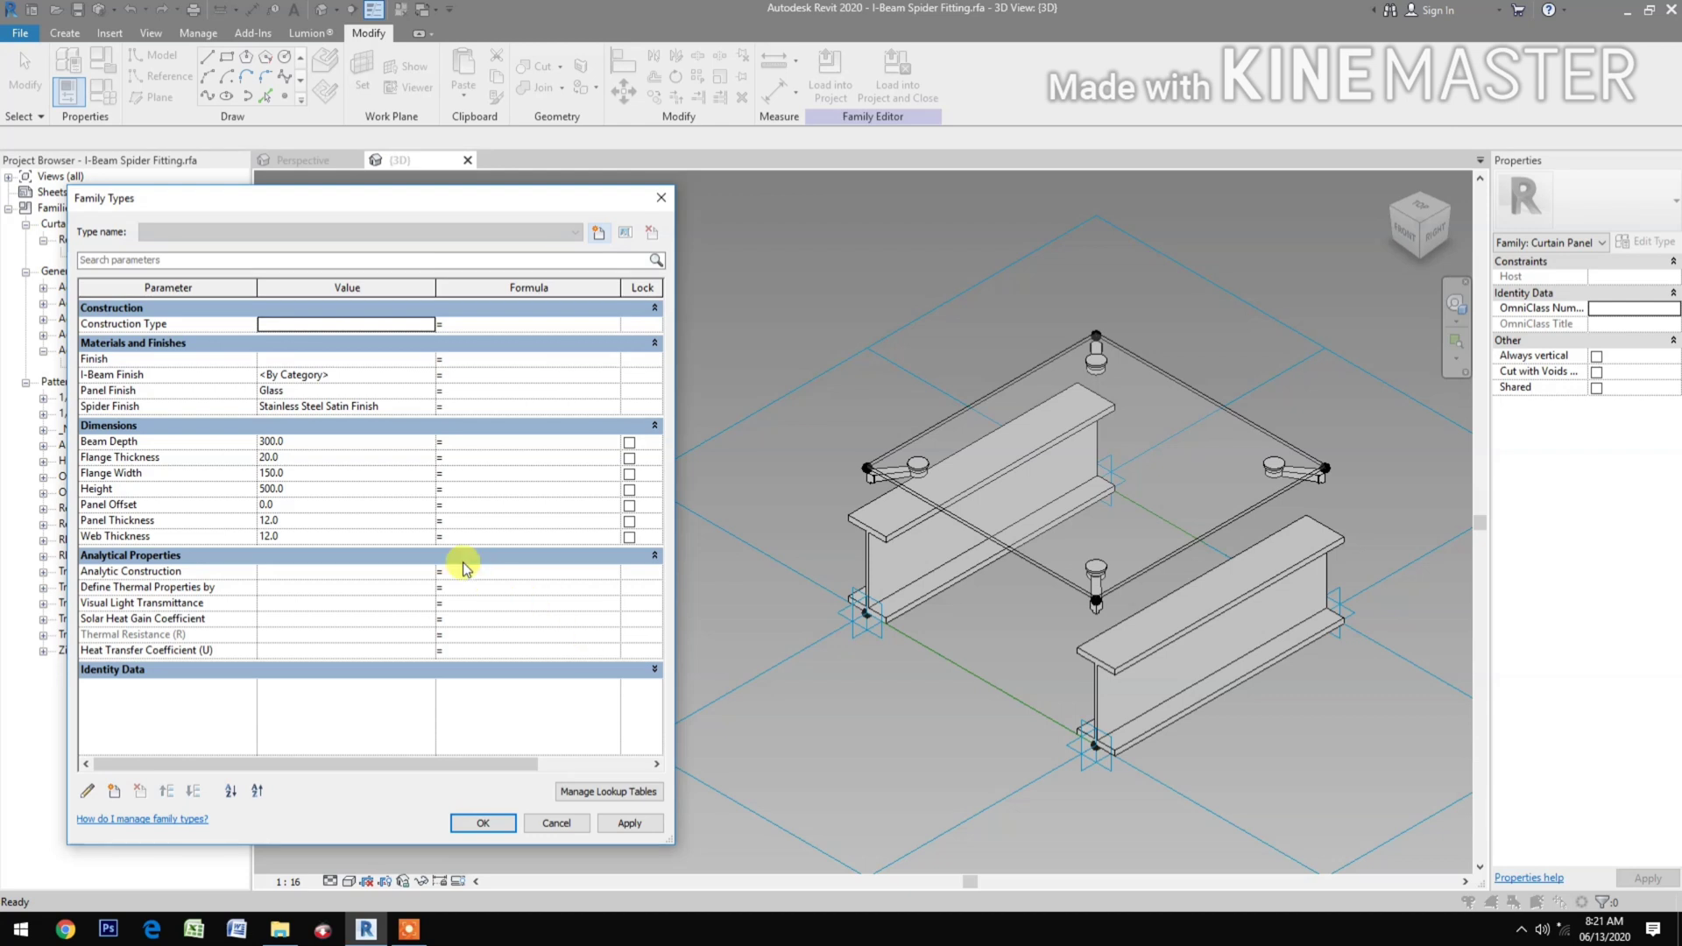
pyautogui.click(158, 495)
pyautogui.click(499, 490)
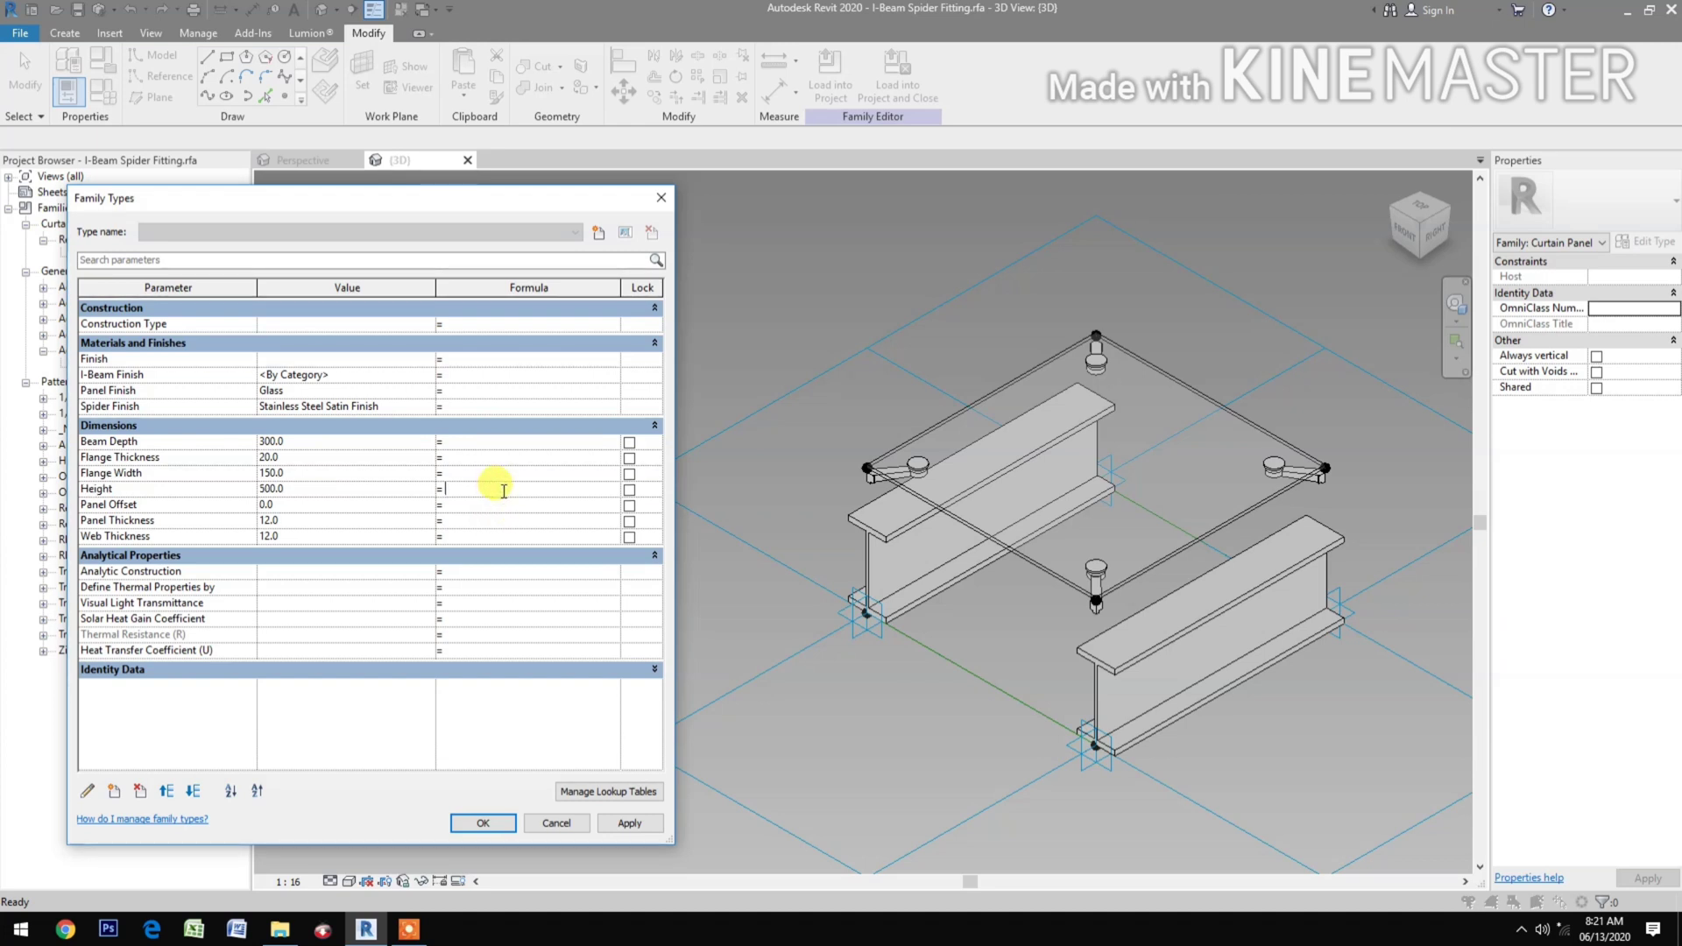
pyautogui.write('eam Depth+50')
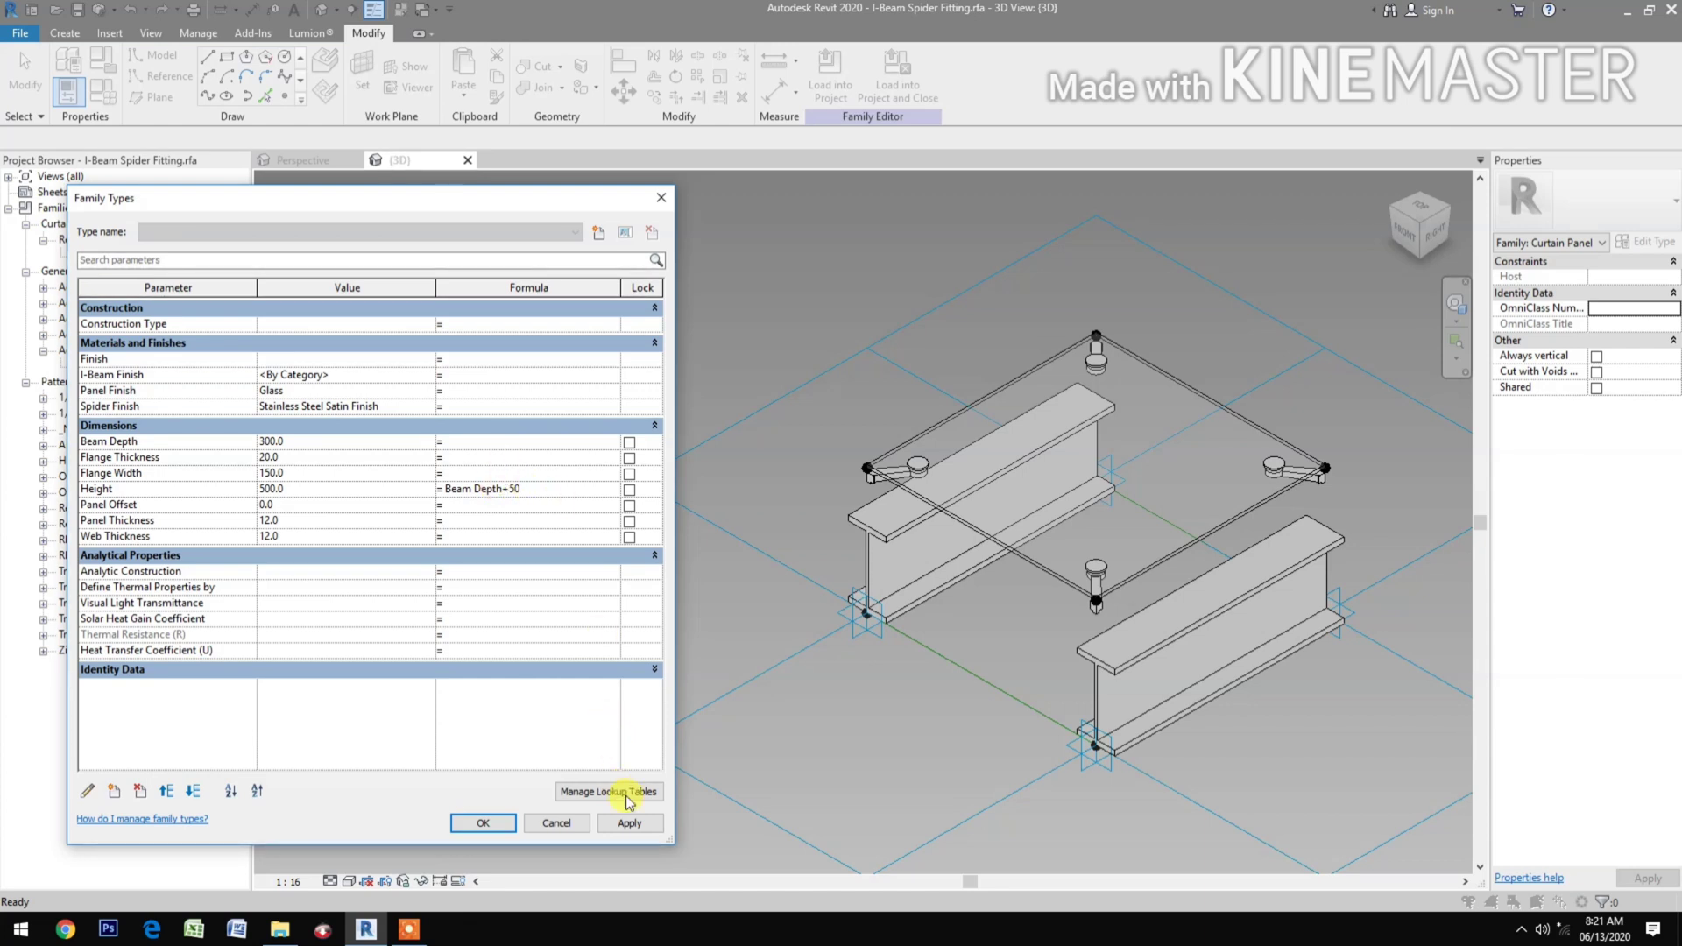
pyautogui.click(631, 825)
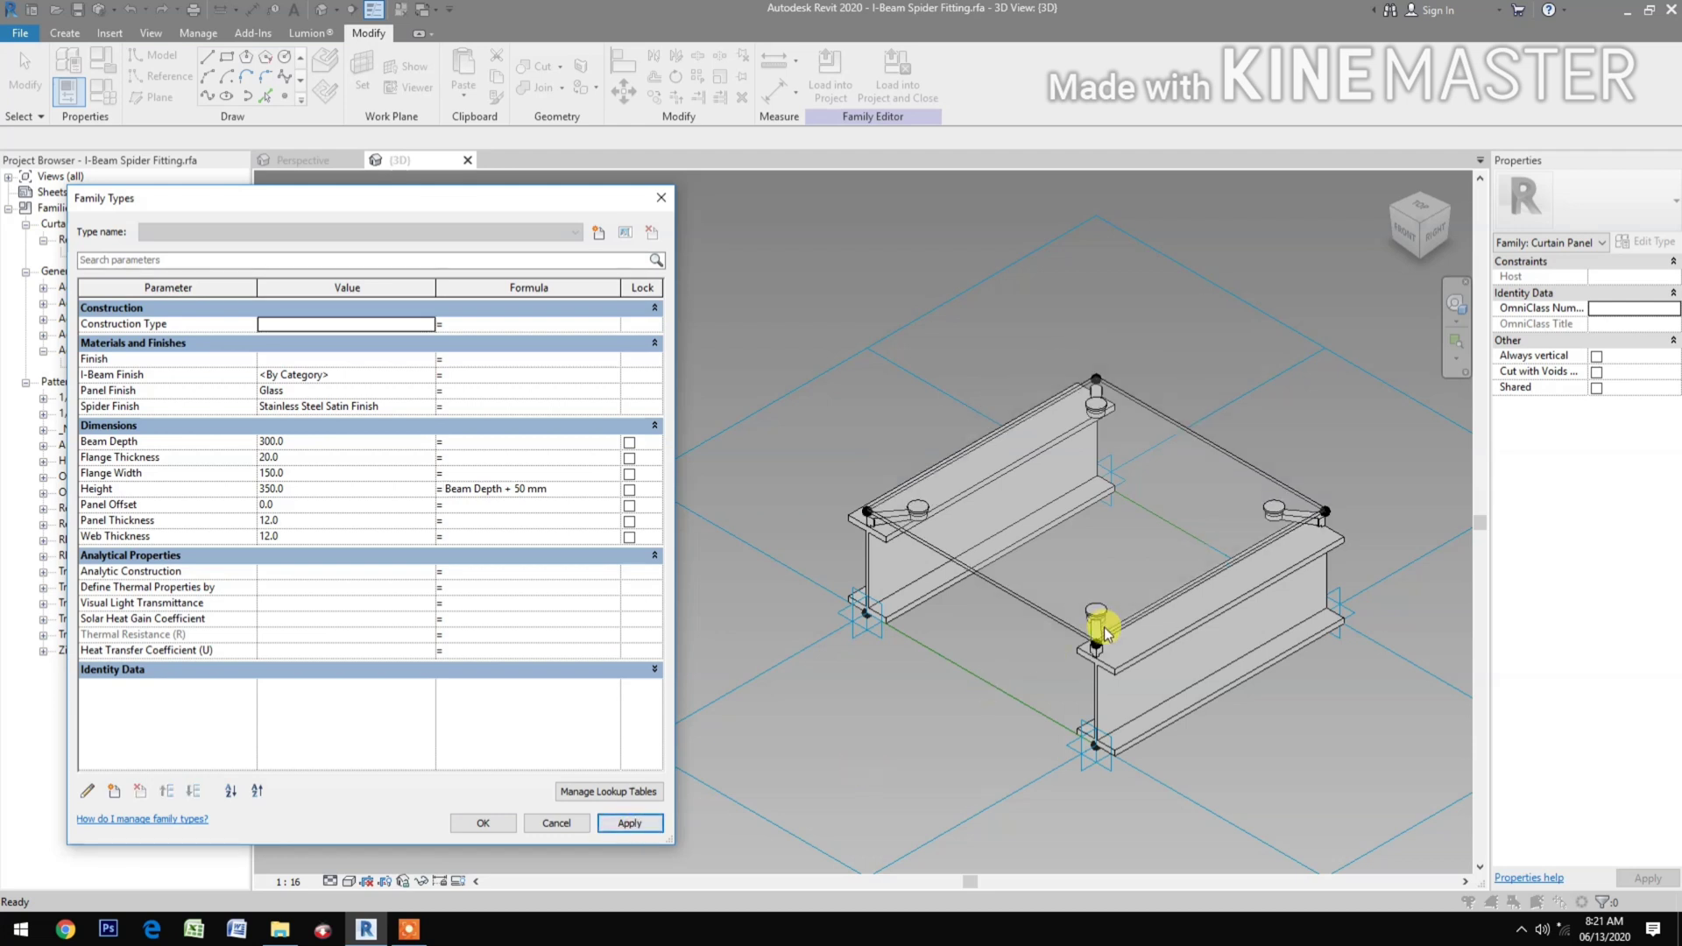
# Flex the height formula by applying Beam Depth values of 500 and then 200.
pyautogui.click(300, 441)
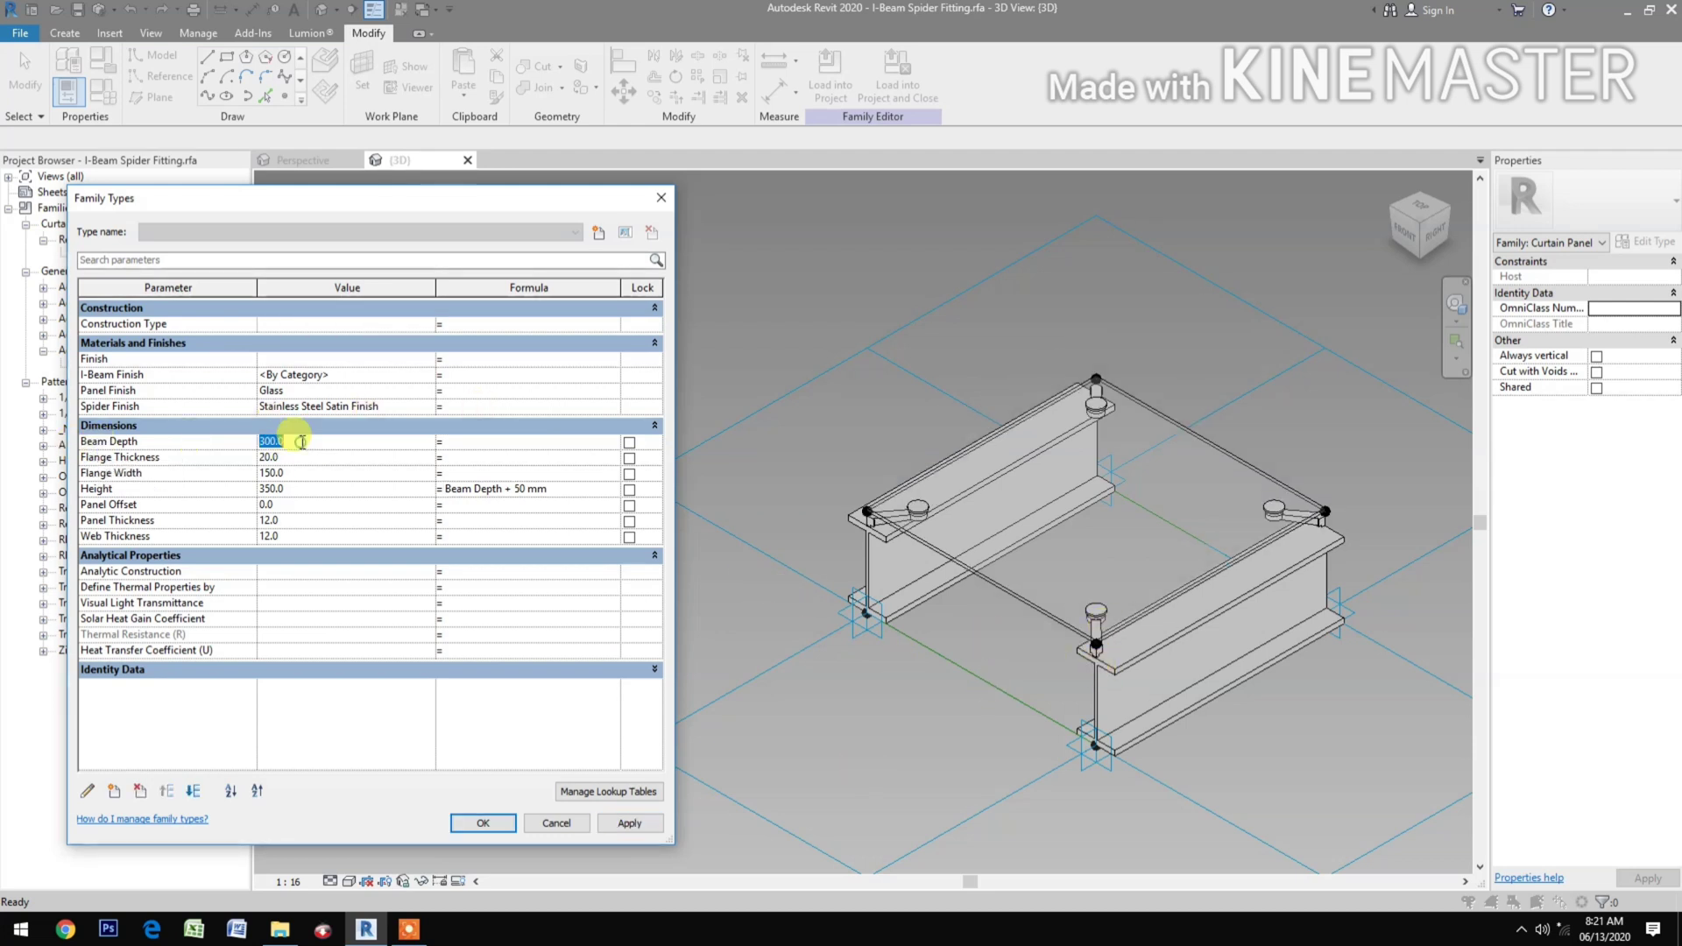
pyautogui.write('500')
pyautogui.click(628, 823)
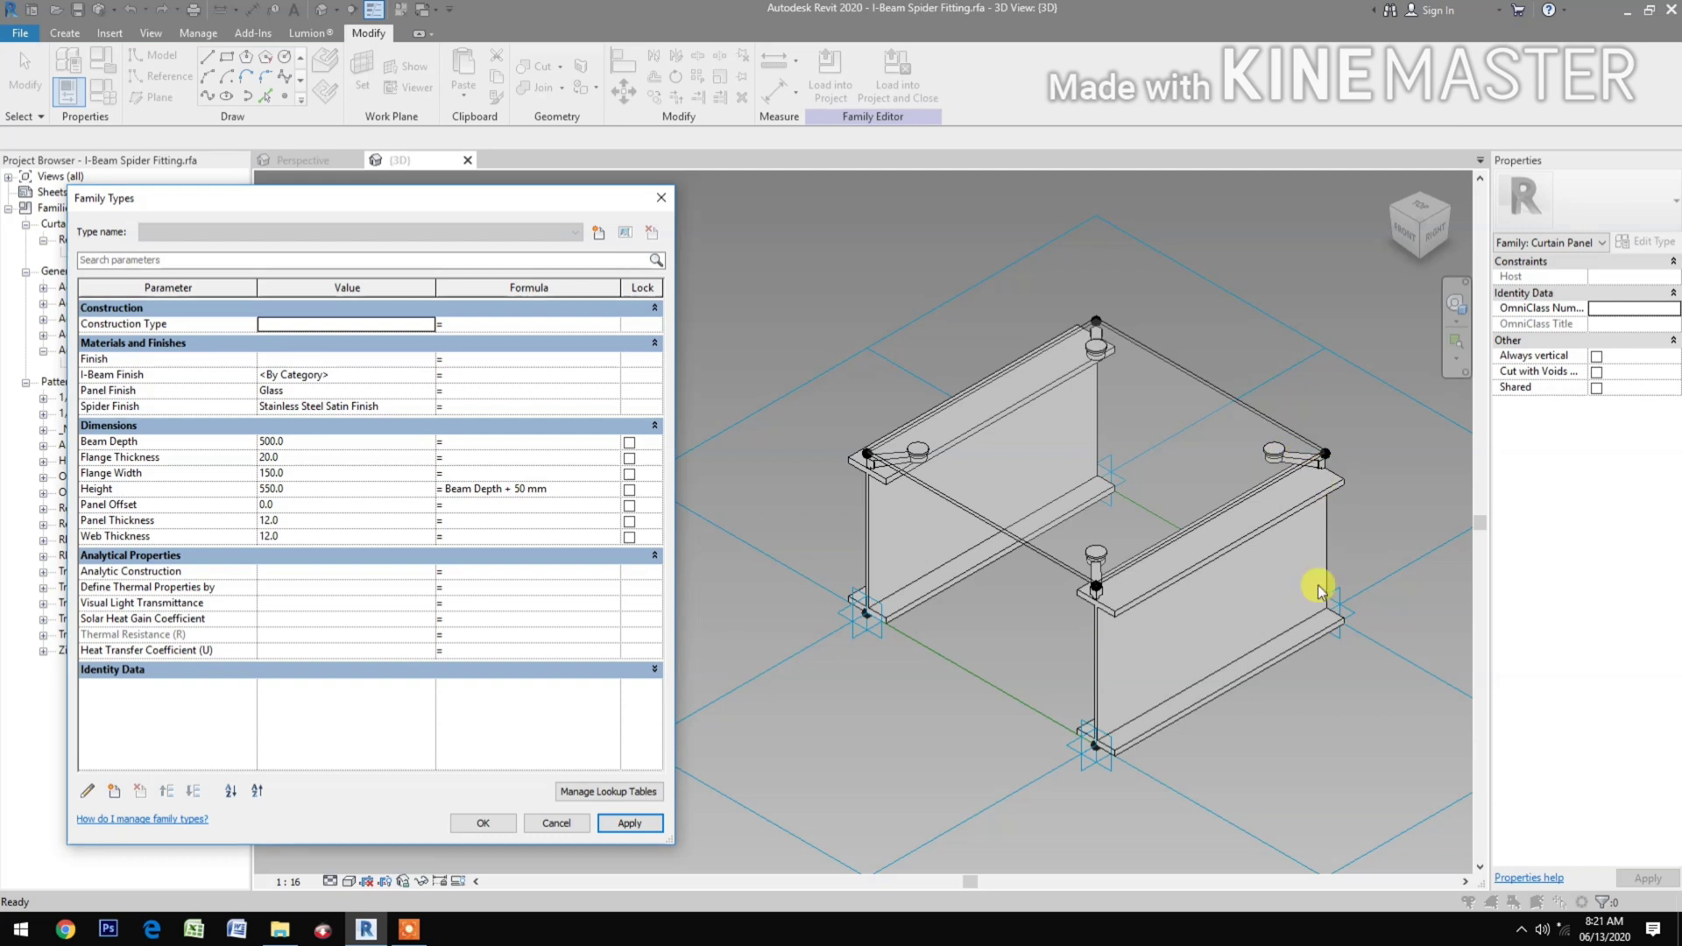
pyautogui.click(310, 441)
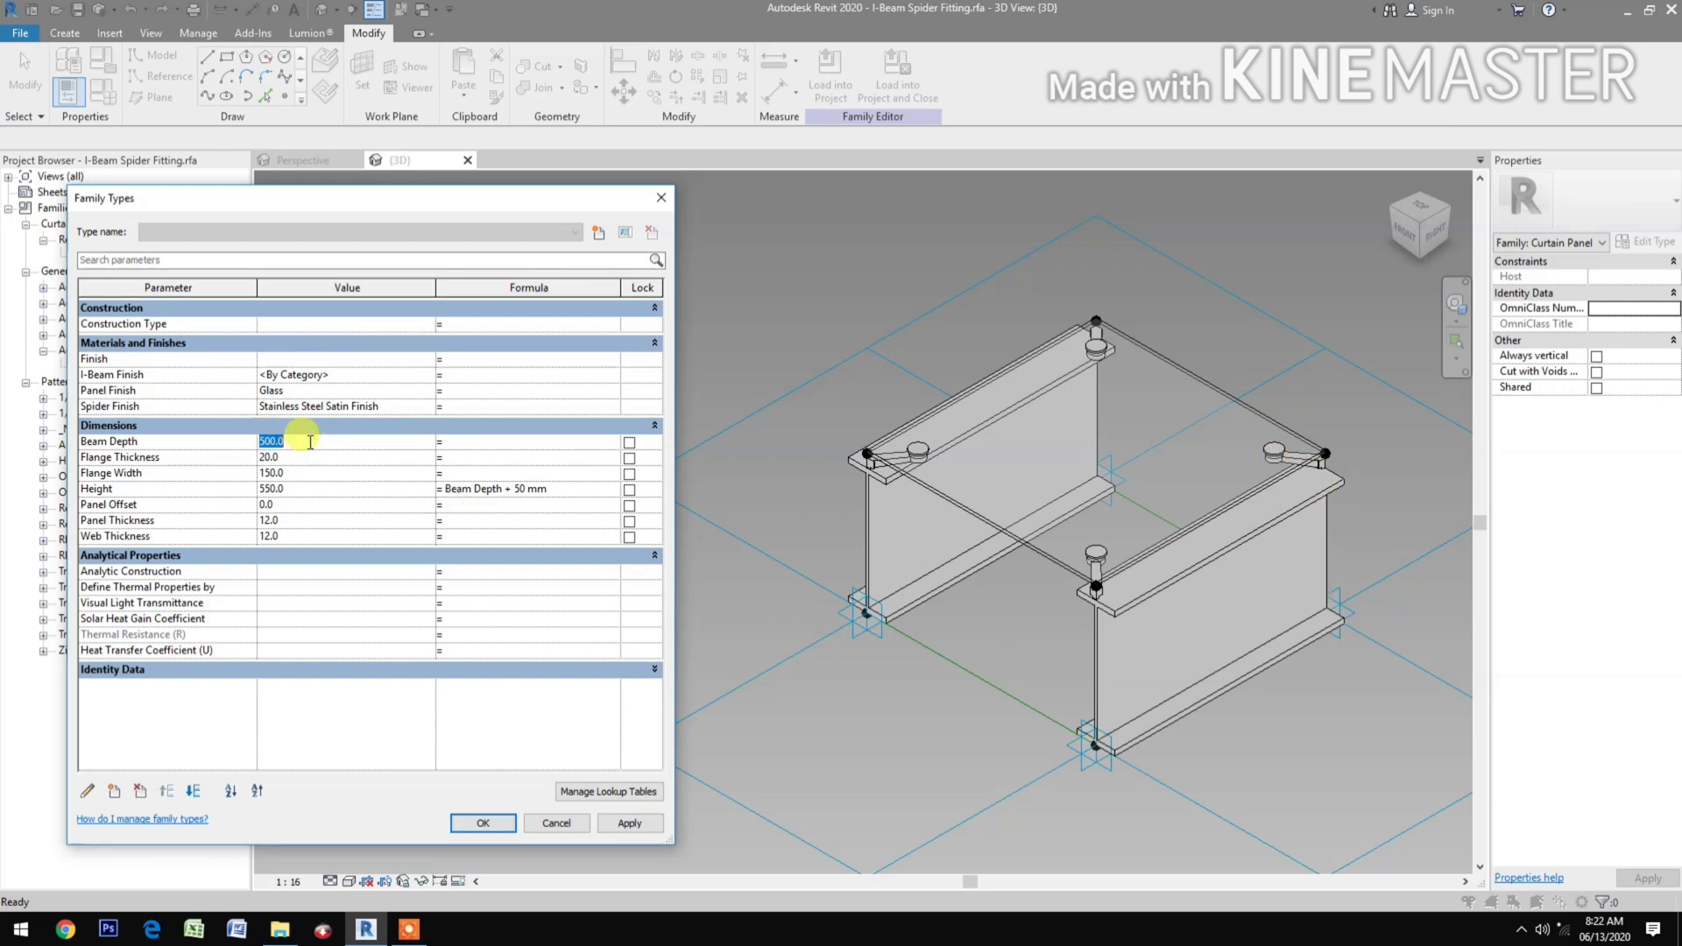
pyautogui.write('200')
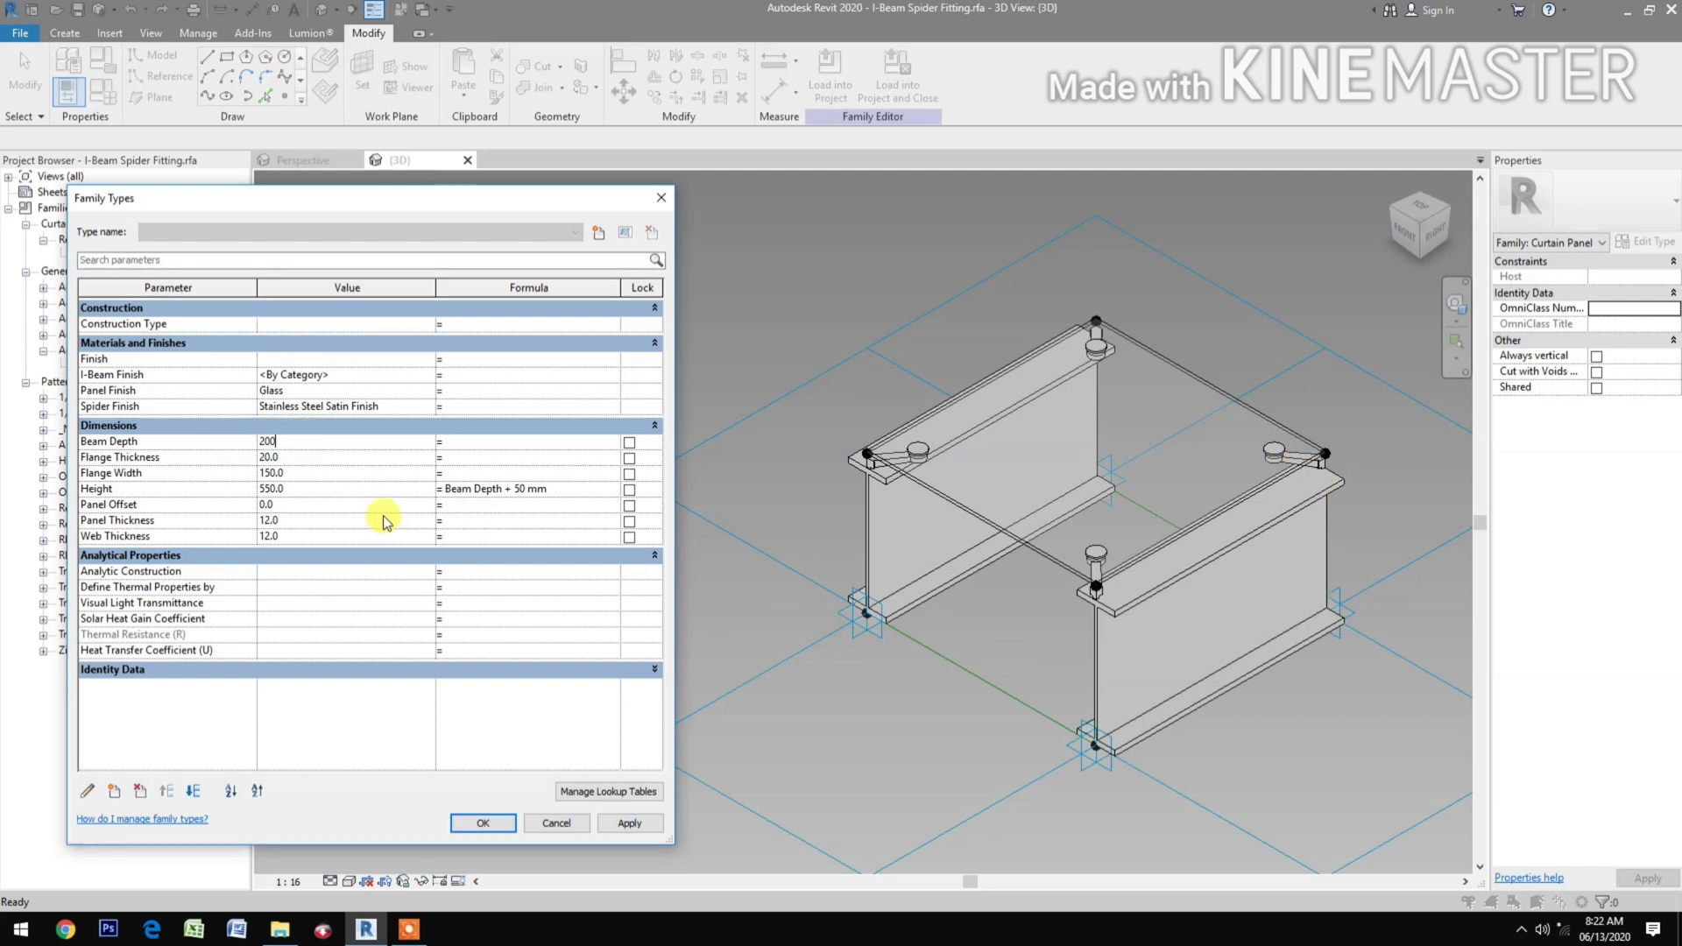
pyautogui.click(644, 832)
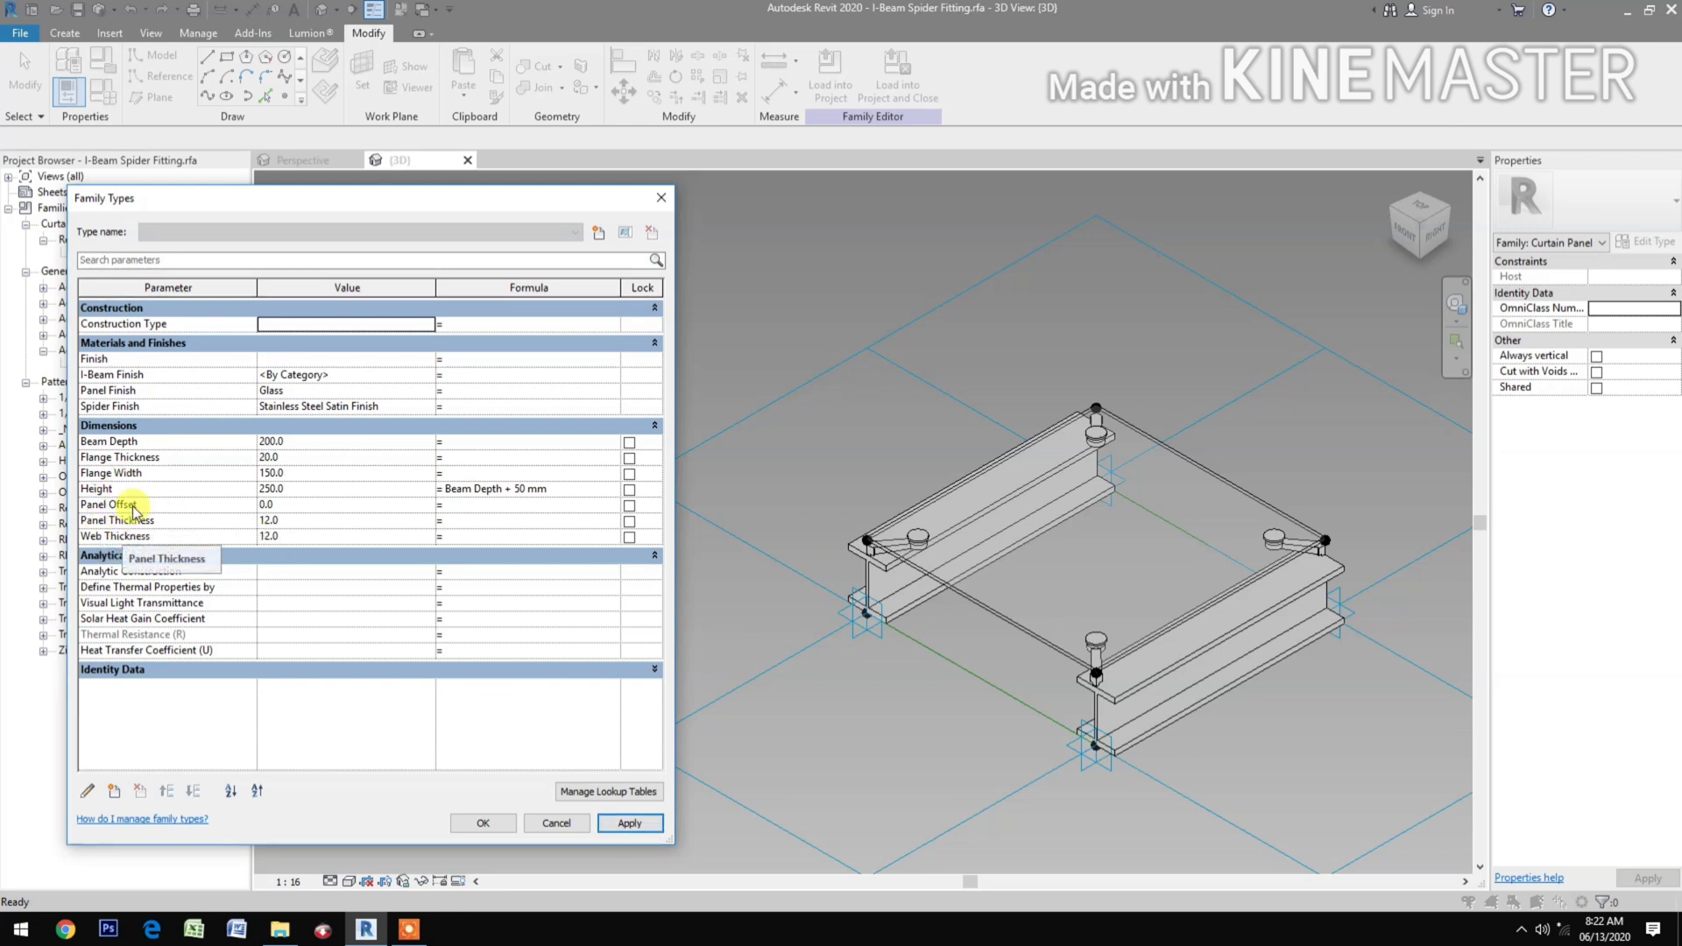
# Set Flange Thickness to 16 and restore Beam Depth to 300, giving Height 350.
pyautogui.click(336, 474)
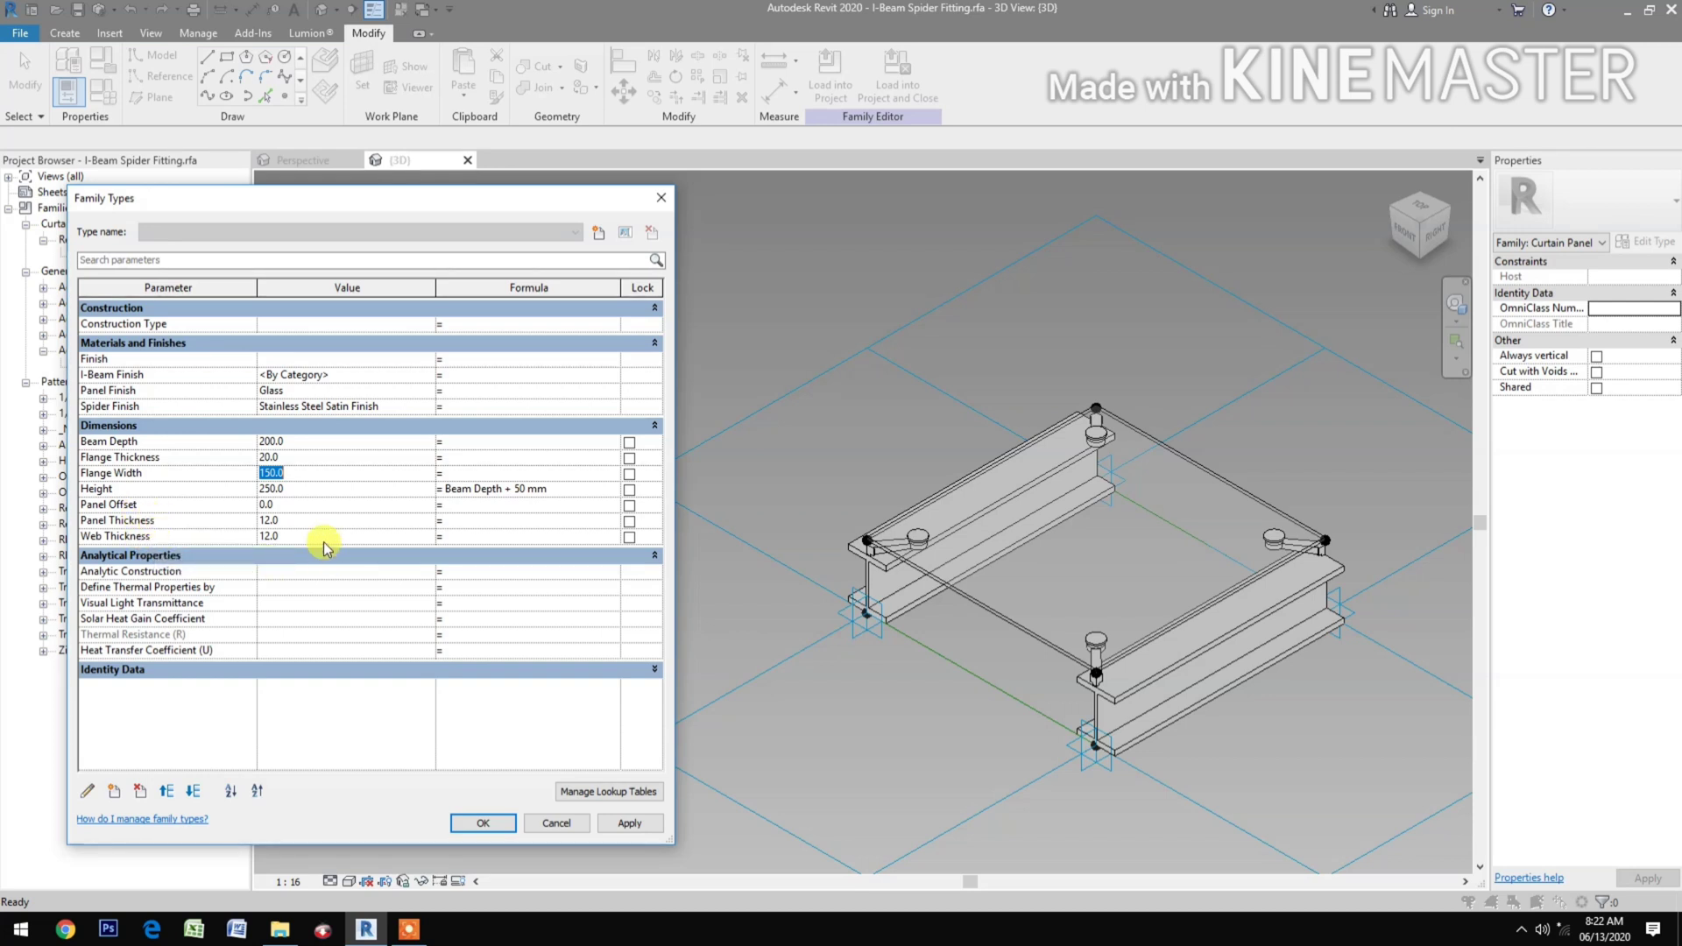
pyautogui.click(326, 456)
pyautogui.write('16')
pyautogui.click(633, 826)
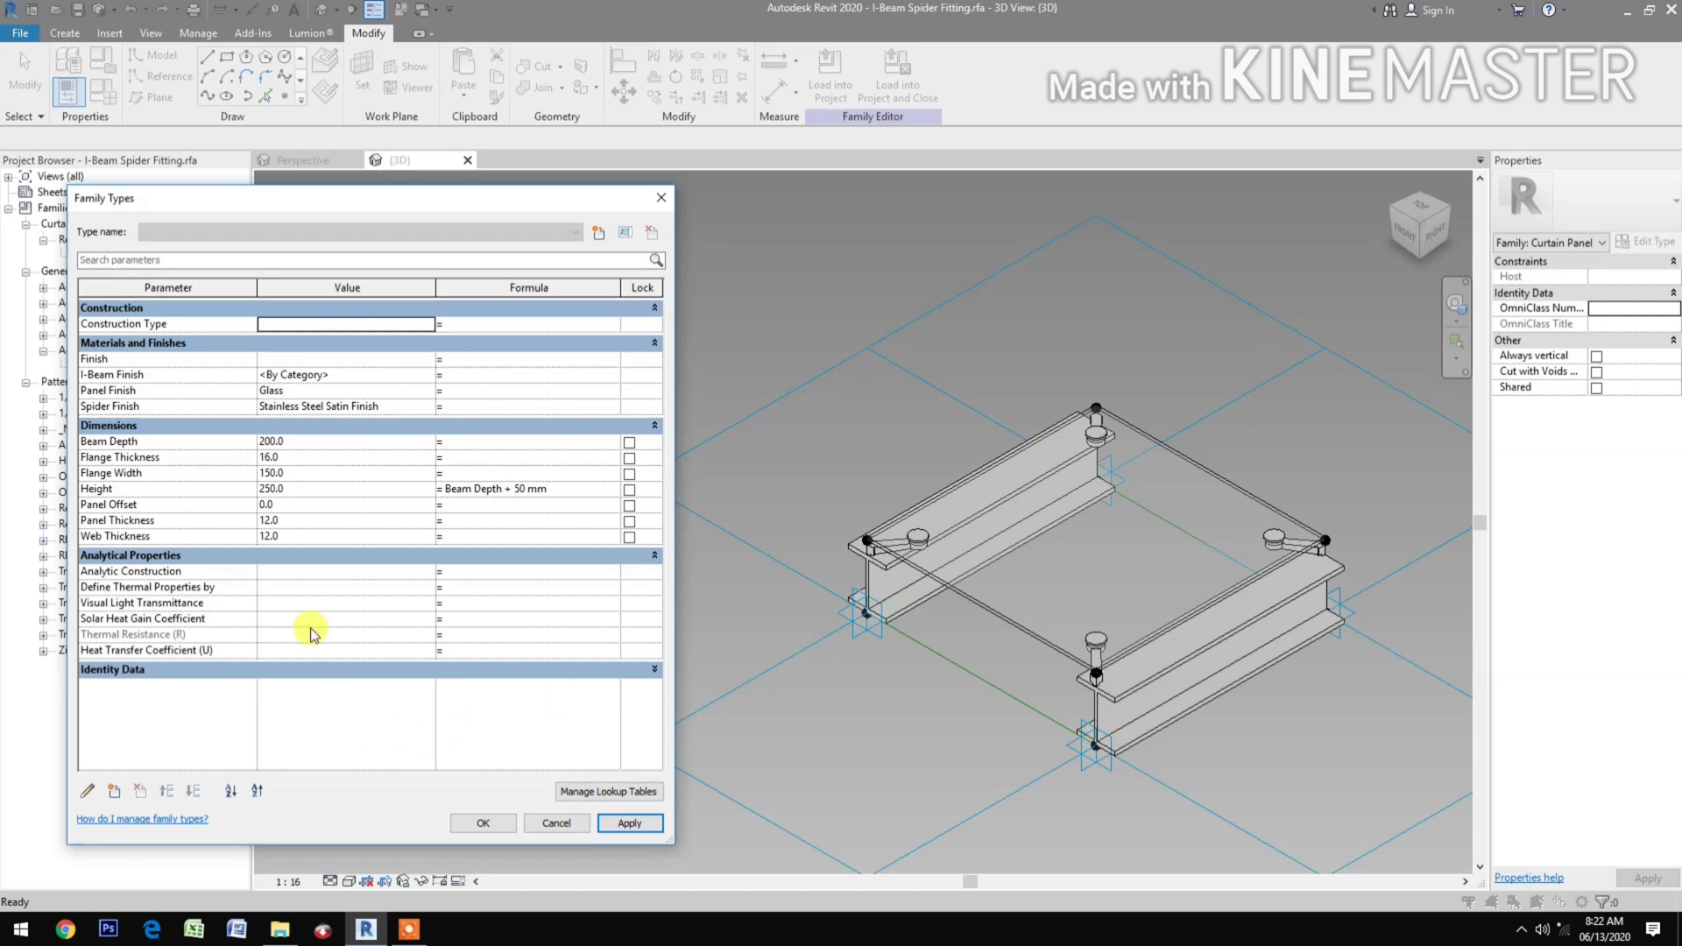
pyautogui.click(326, 442)
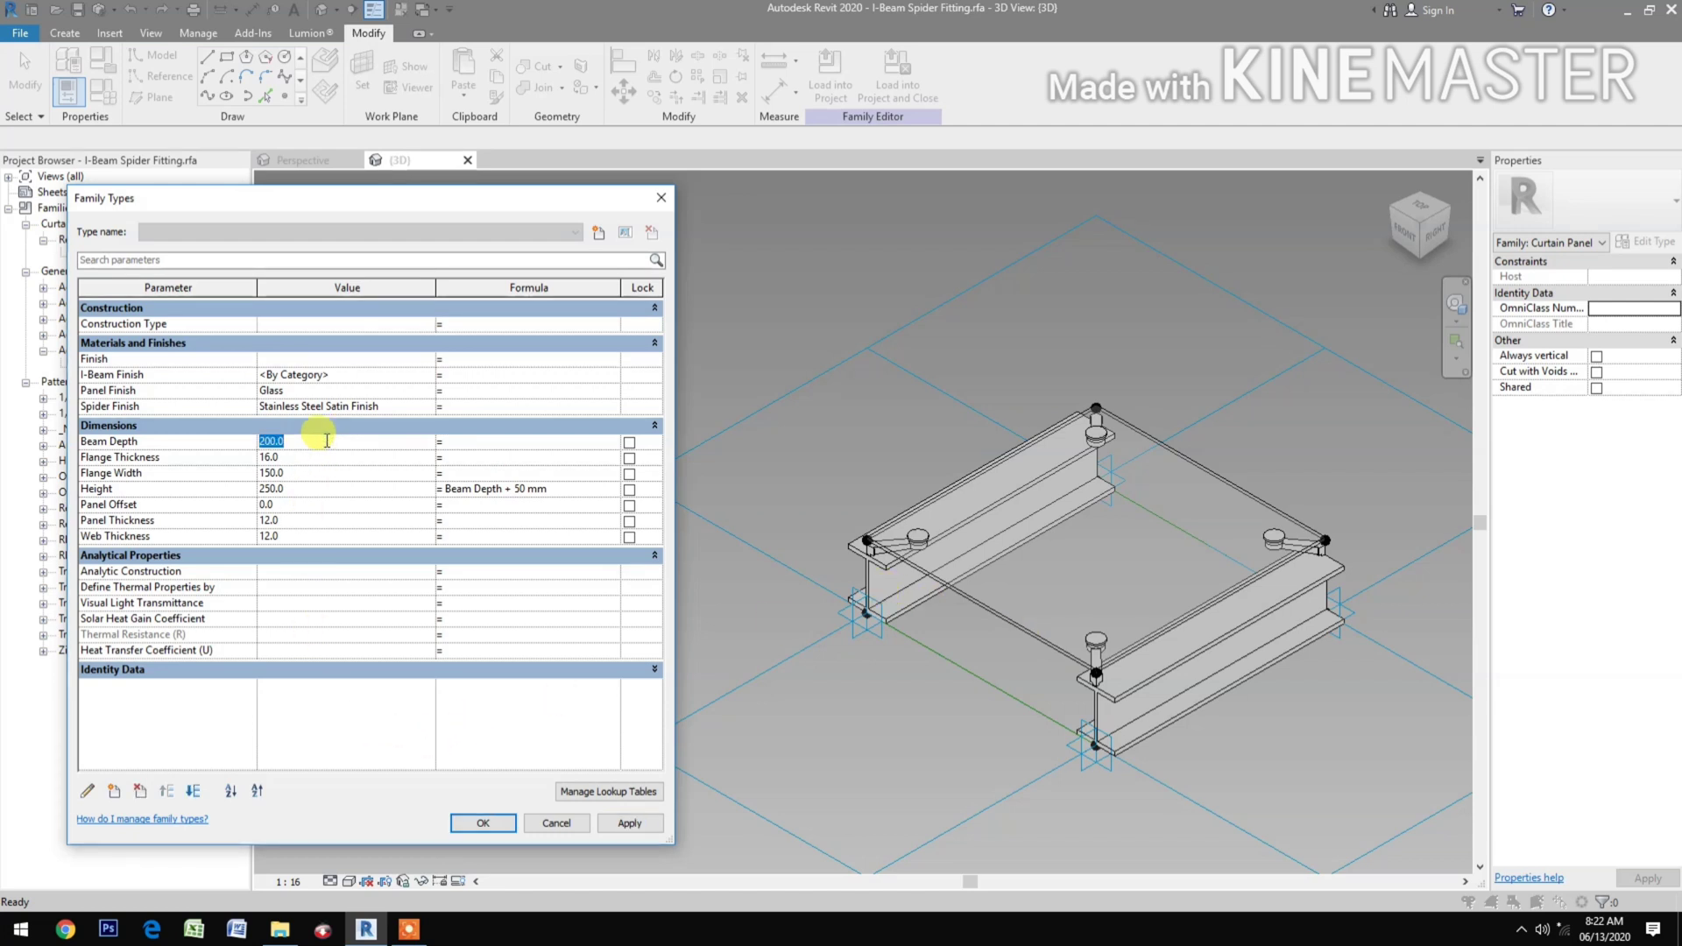
pyautogui.write('300')
pyautogui.click(630, 823)
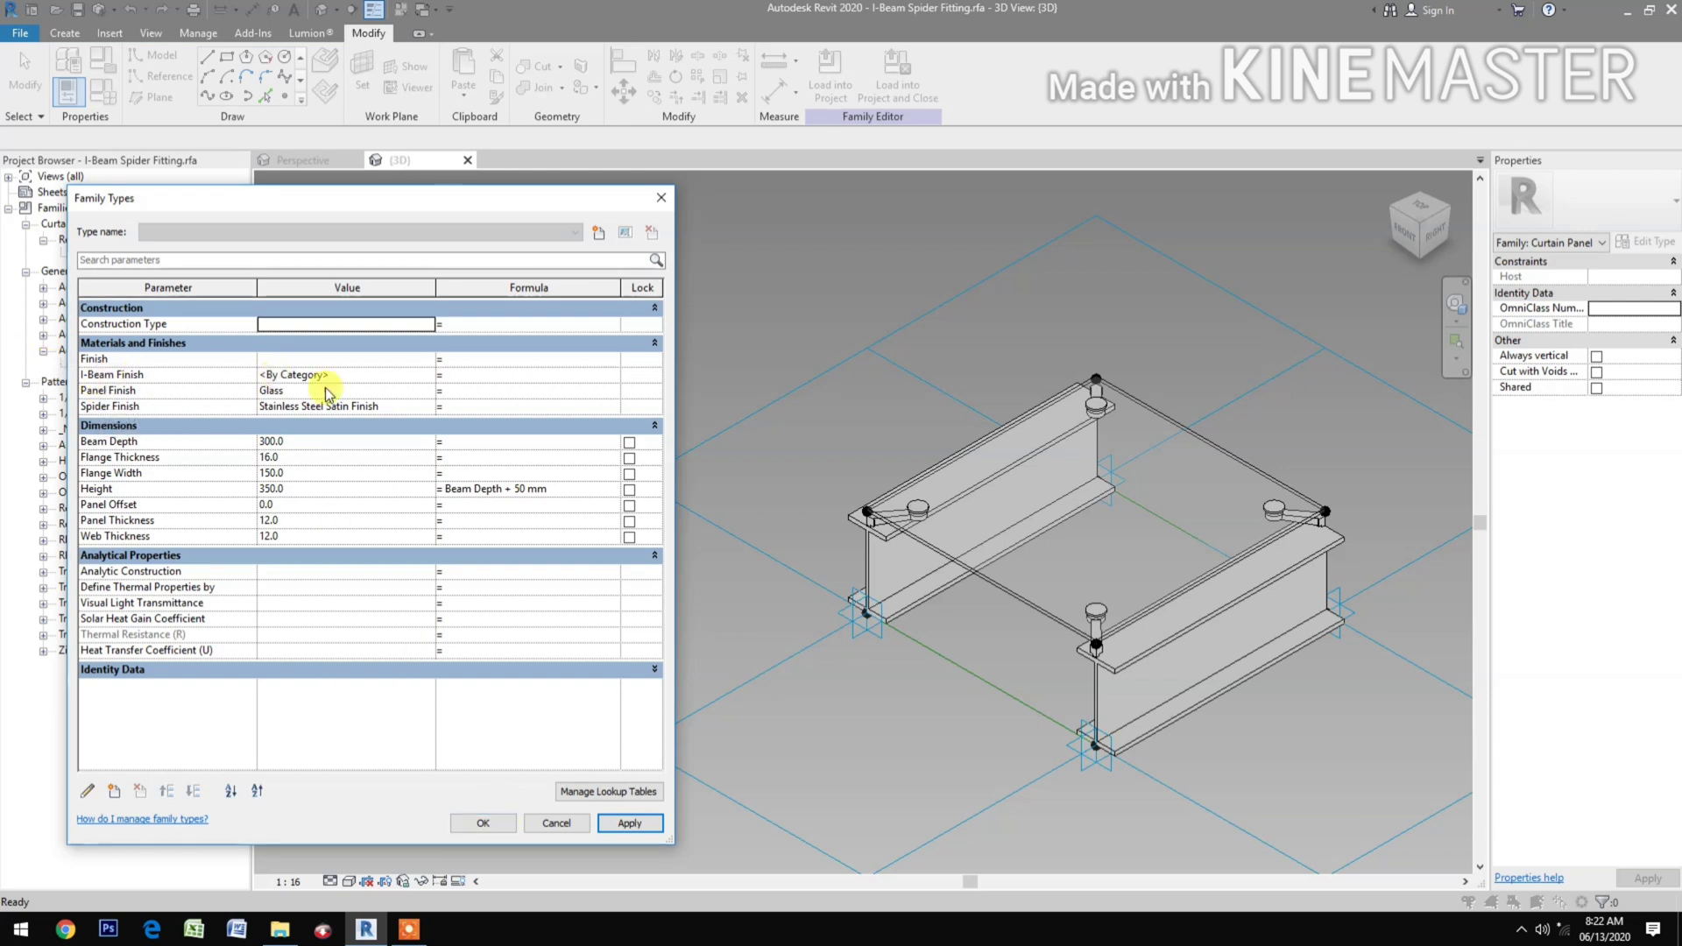
pyautogui.click(435, 377)
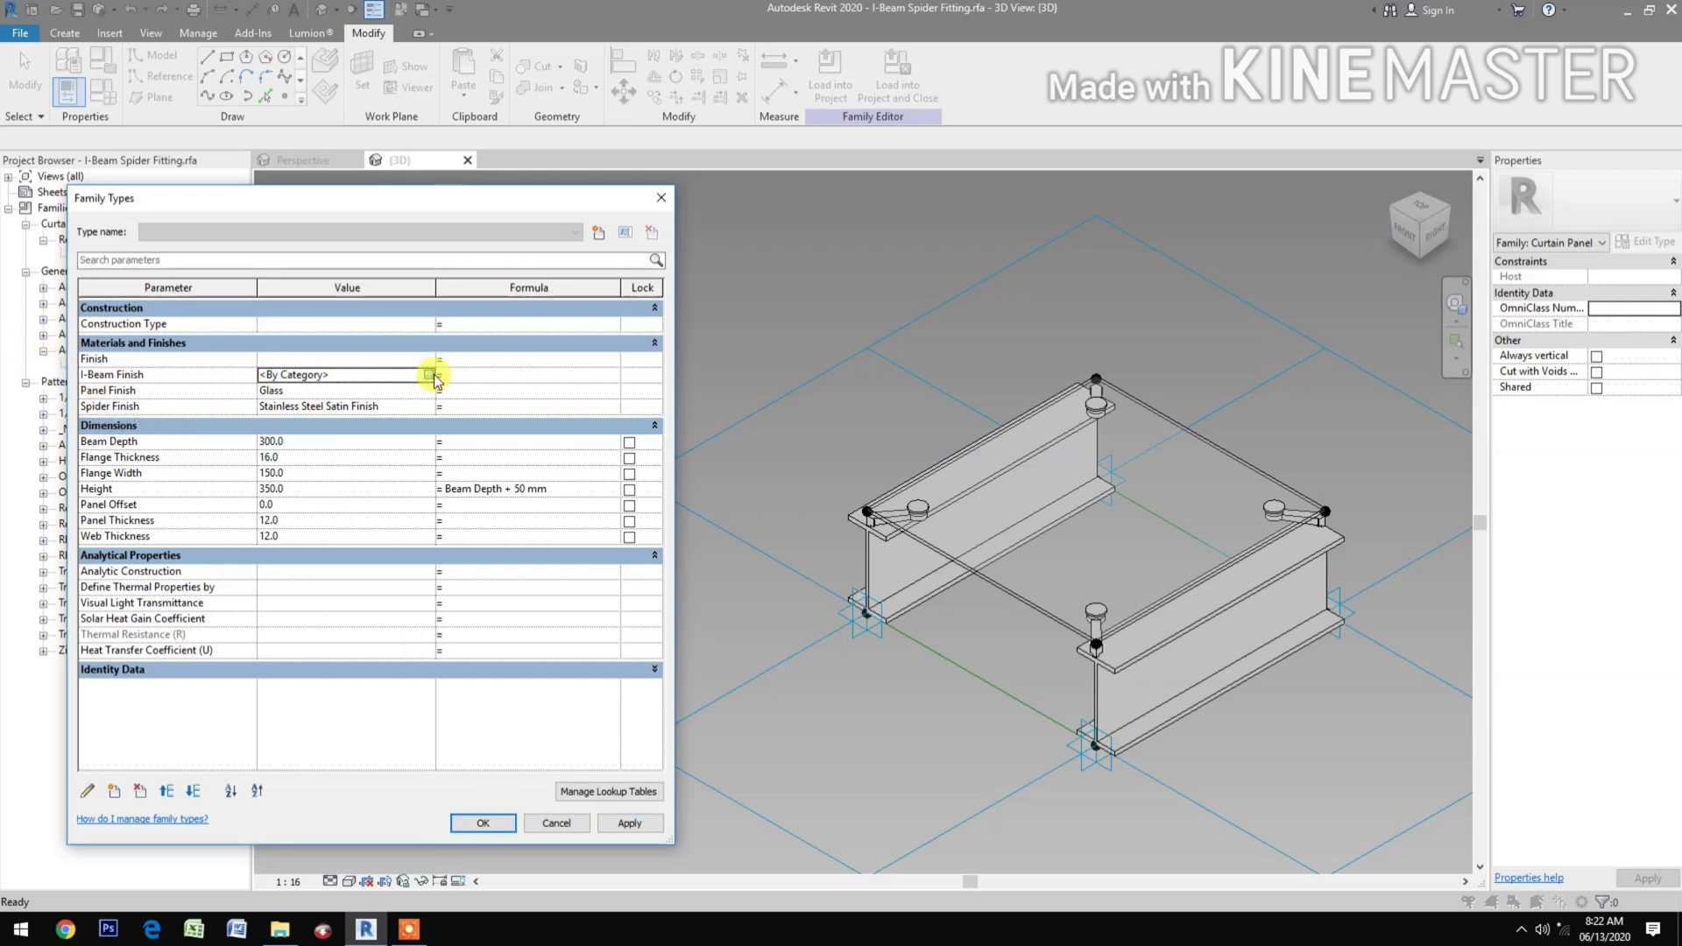
# Assign the Metal Paint material Paint Milgard White to I-Beam Finish and close Family Types.
pyautogui.click(430, 375)
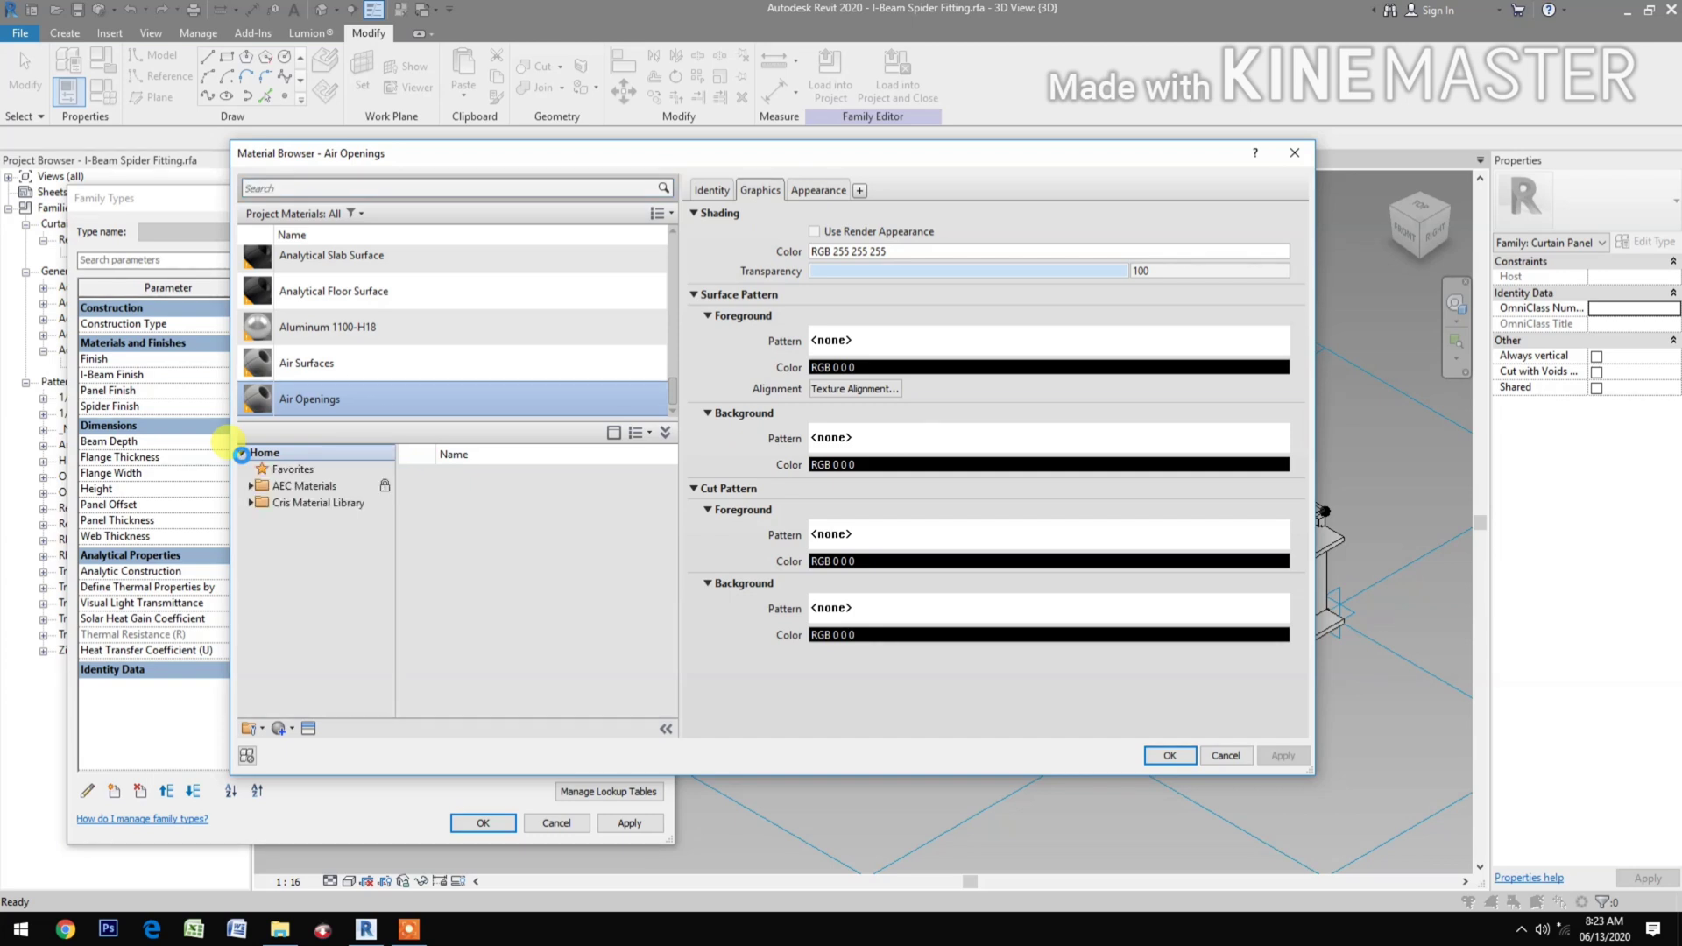
pyautogui.click(251, 485)
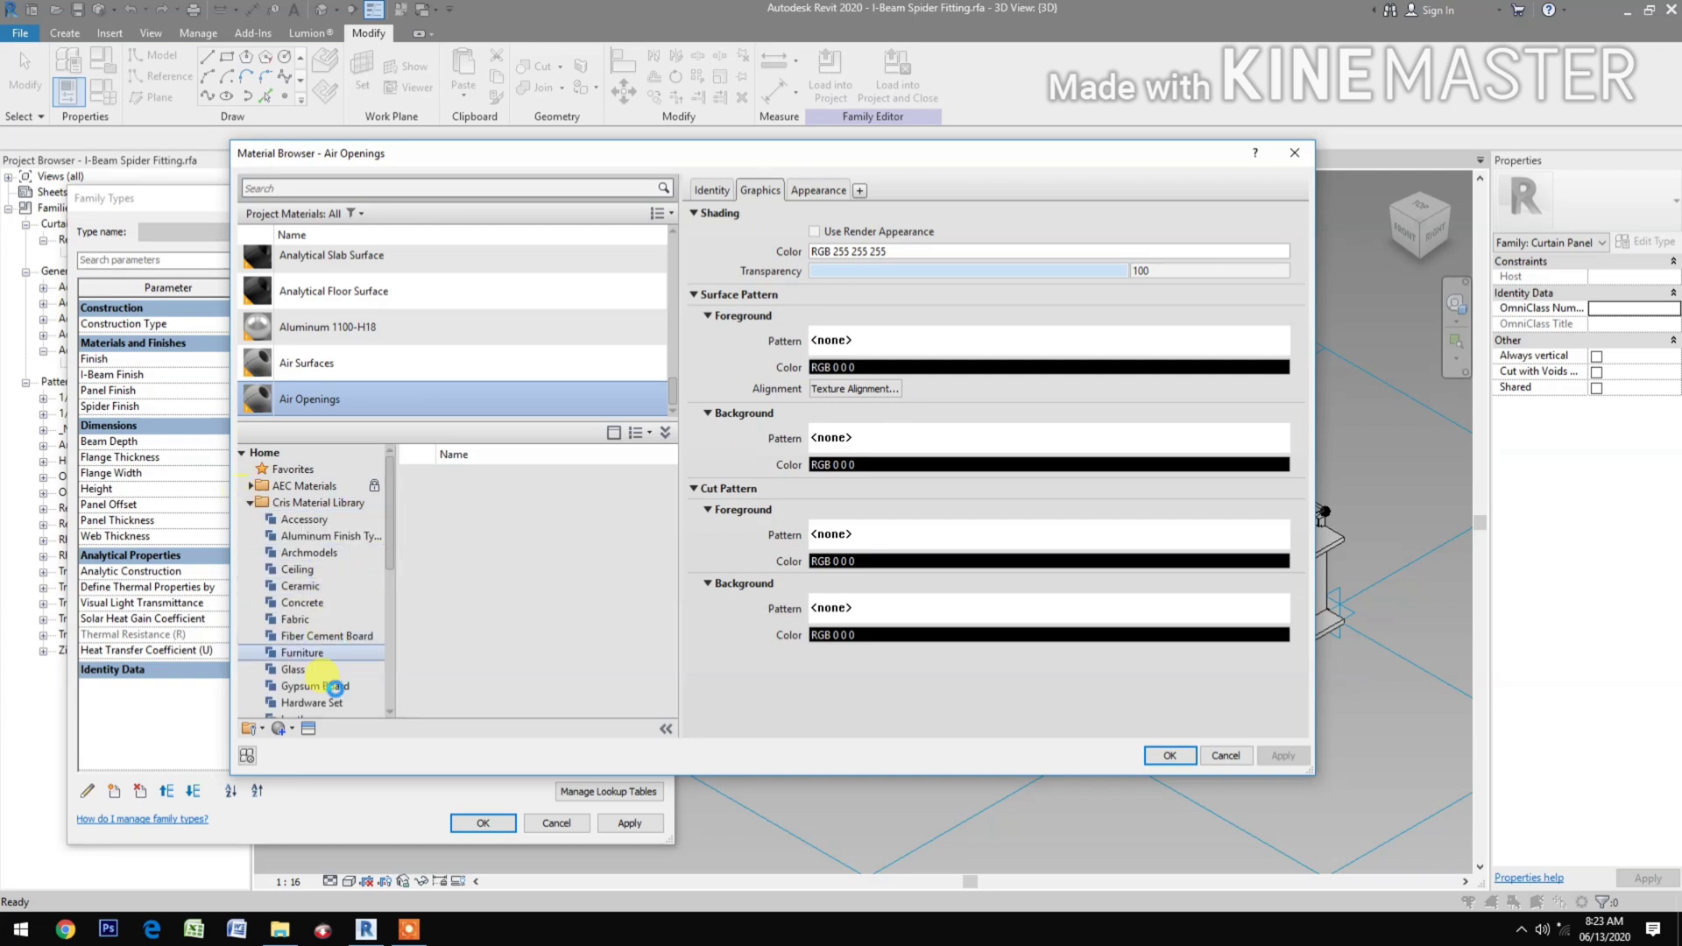
pyautogui.scroll(-2, 351, 705)
pyautogui.click(313, 635)
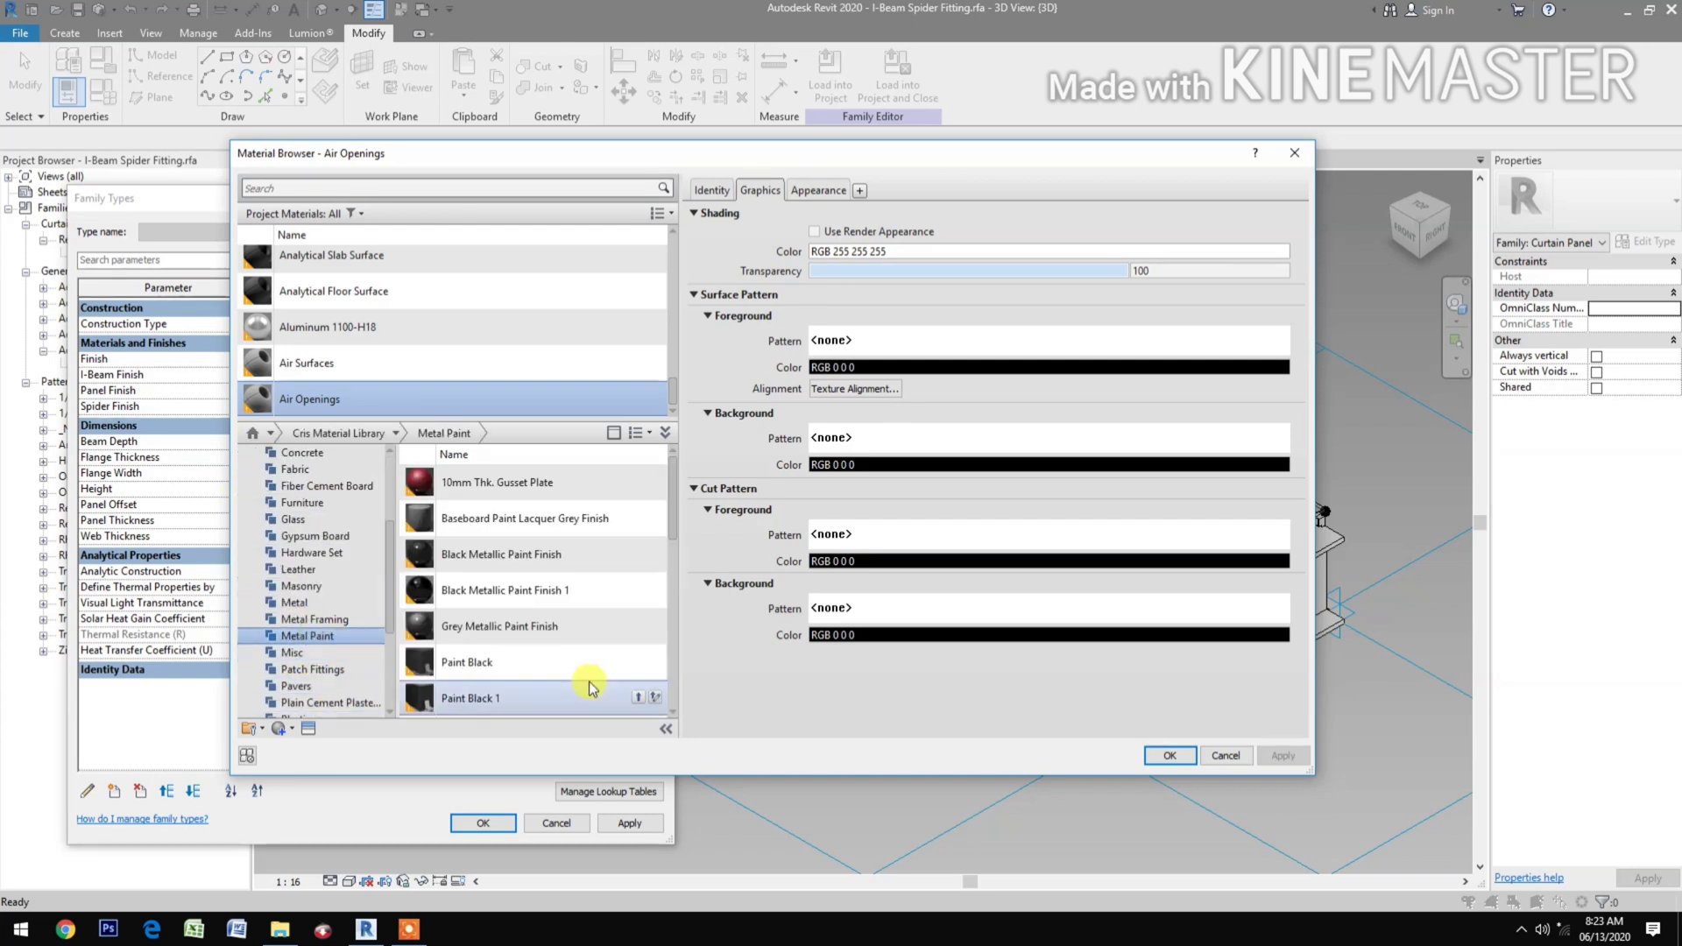
pyautogui.scroll(-2, 589, 686)
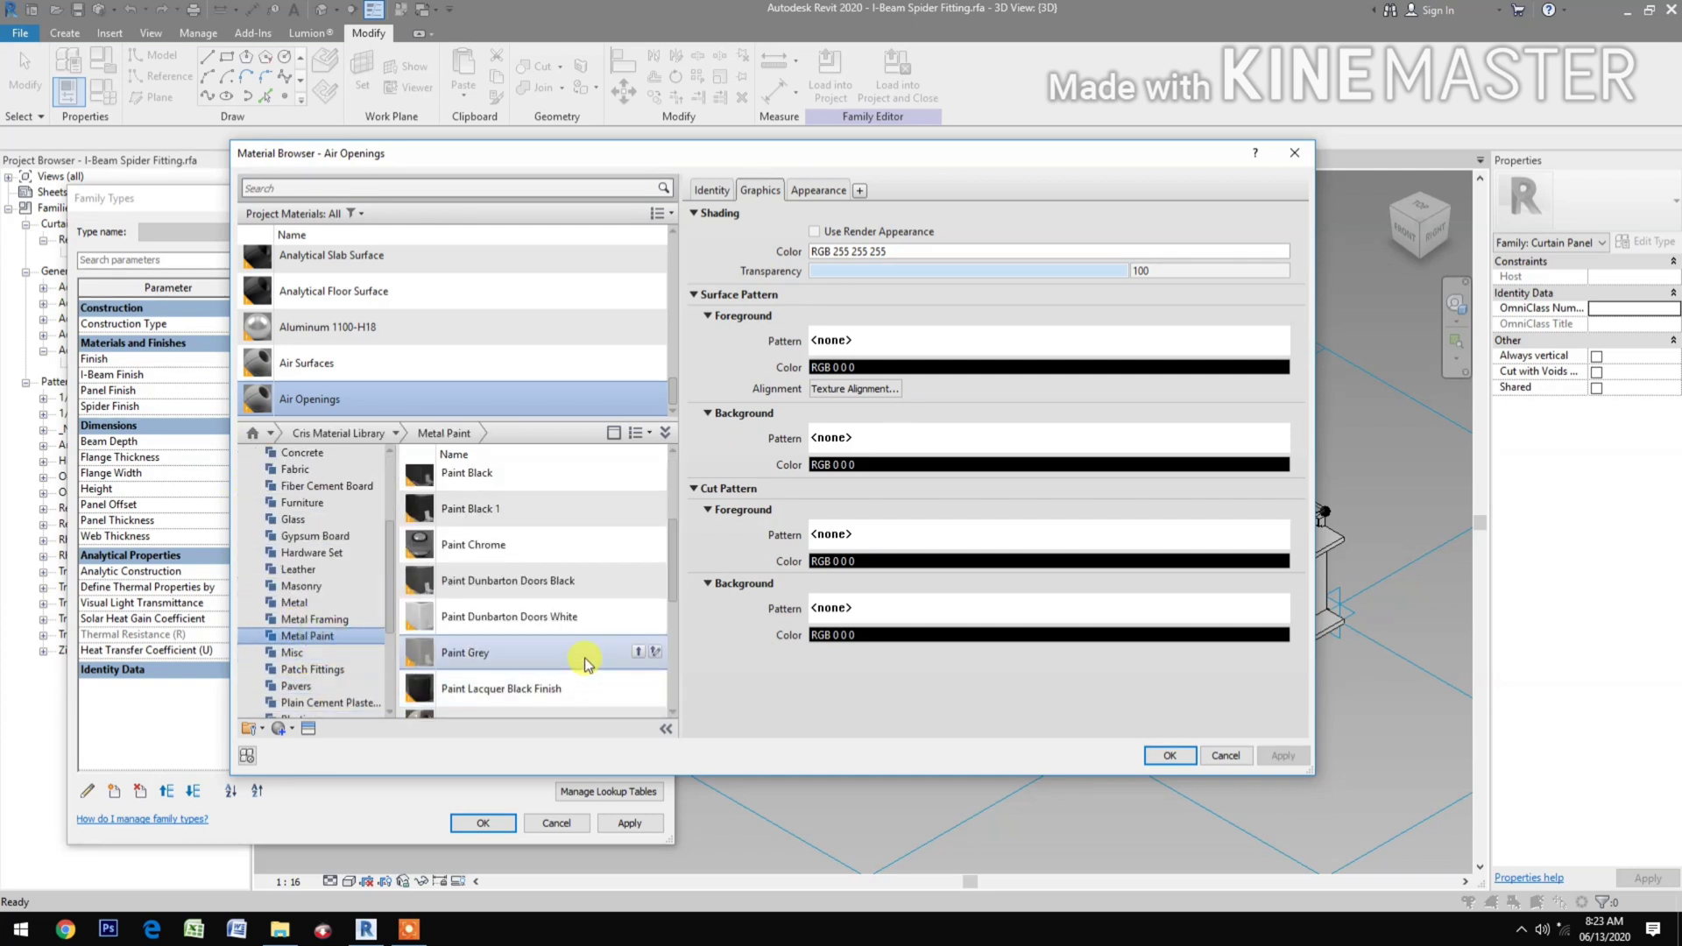
pyautogui.scroll(-2, 583, 666)
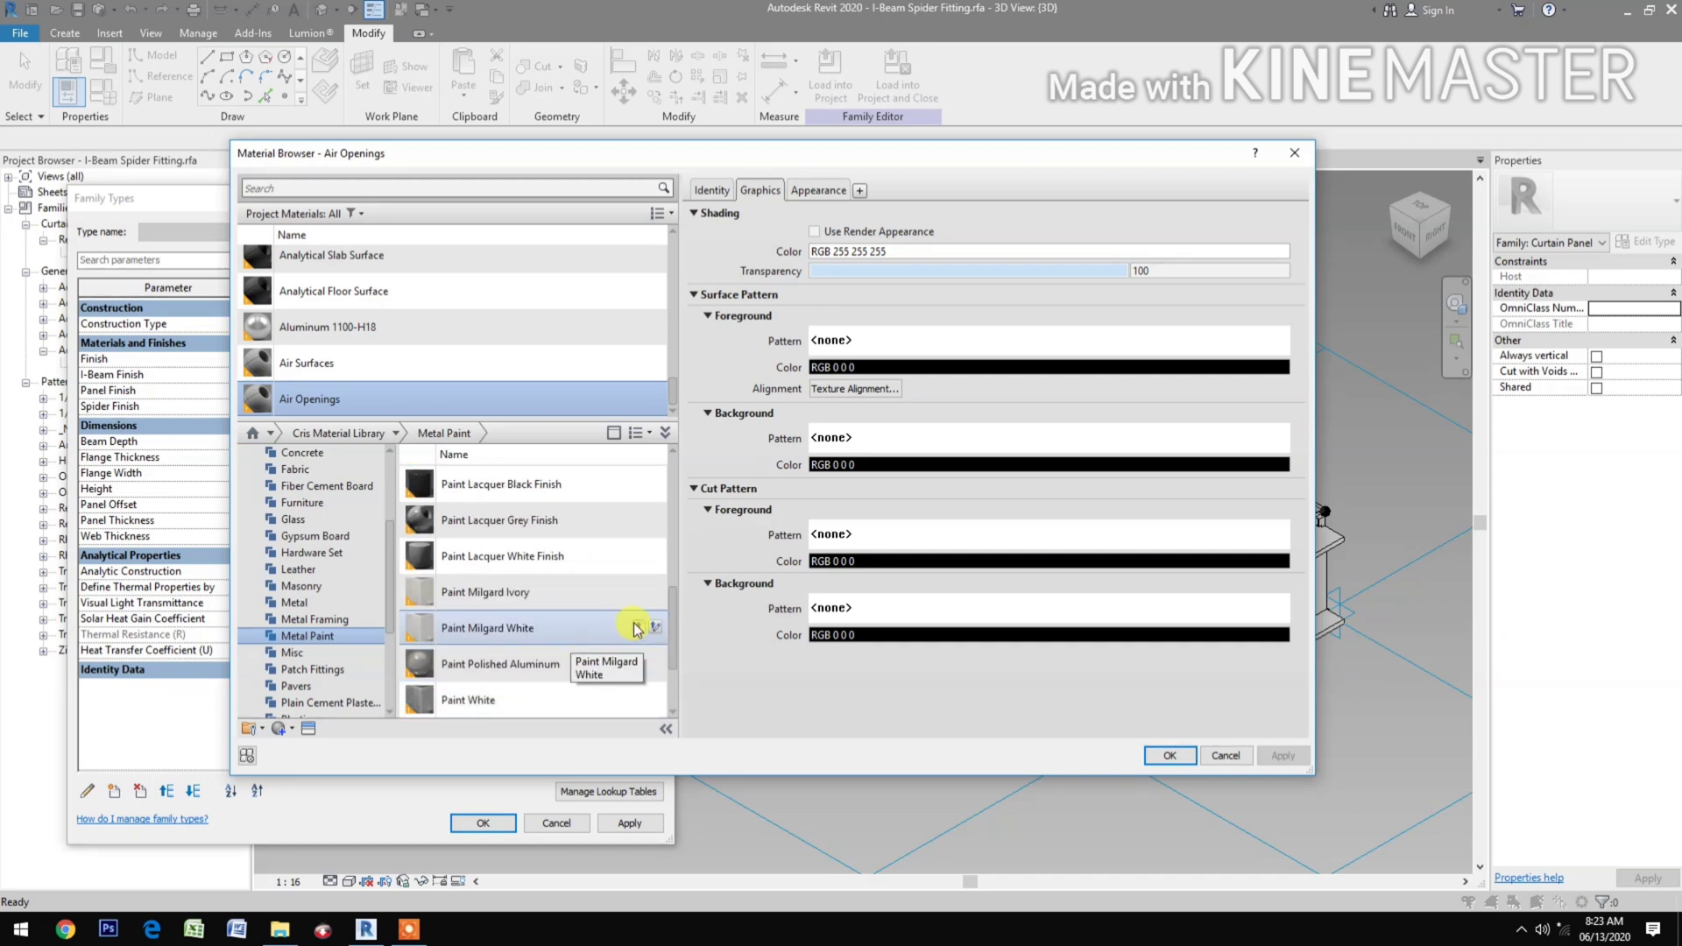
pyautogui.click(637, 627)
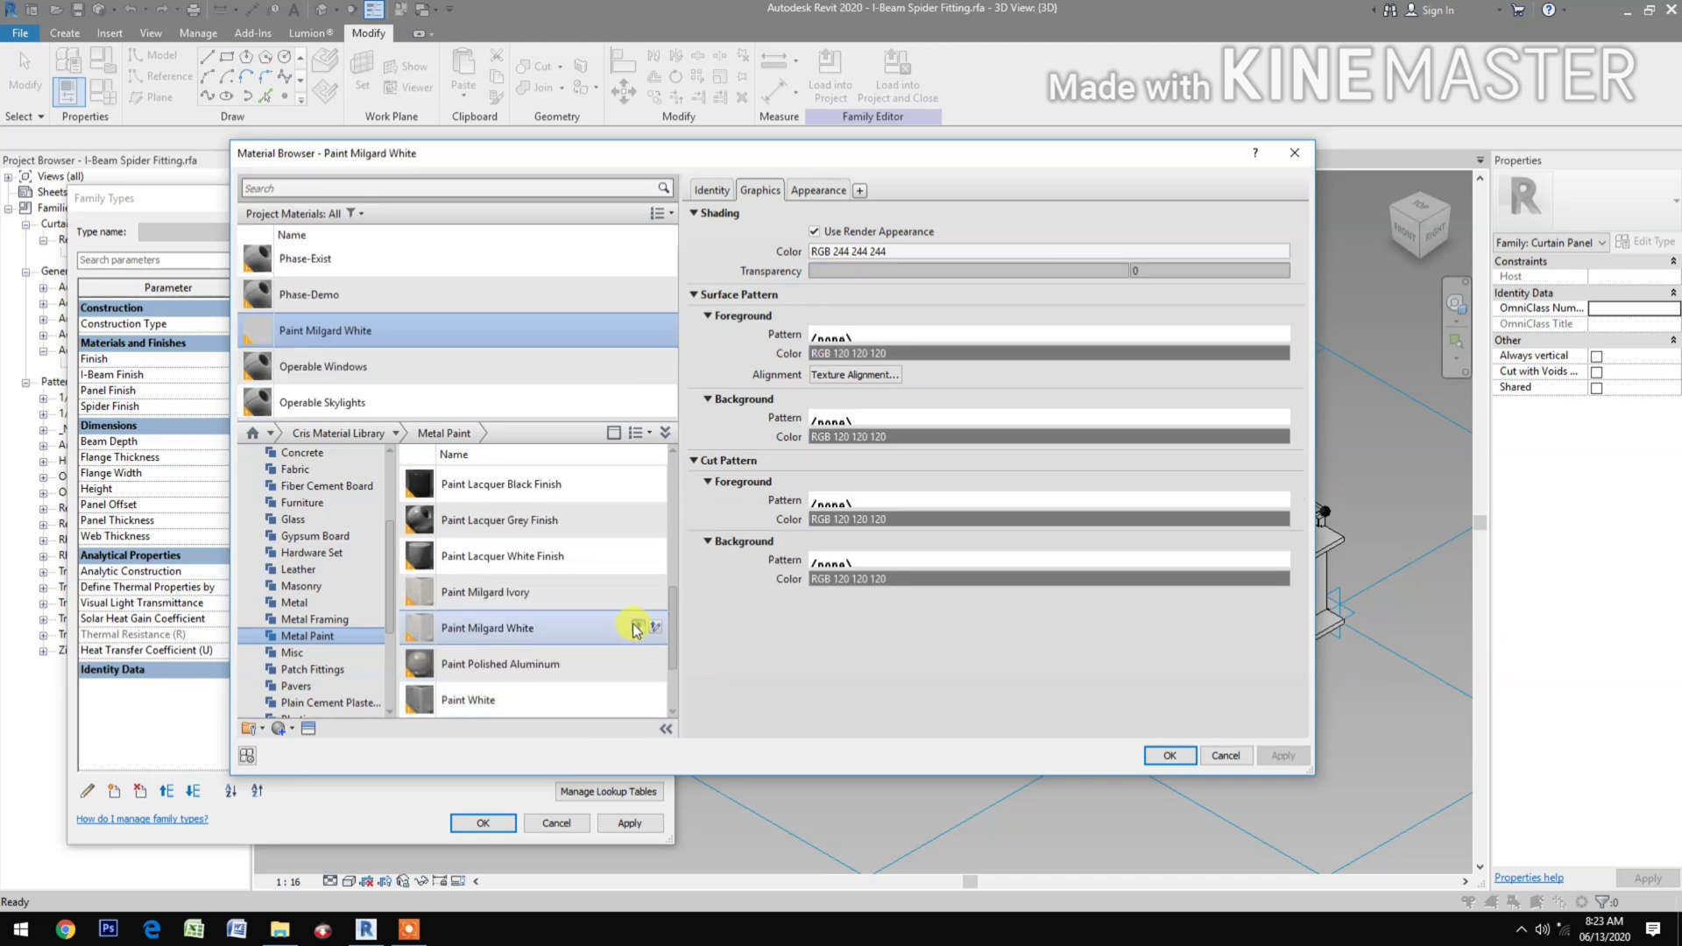
pyautogui.click(1169, 757)
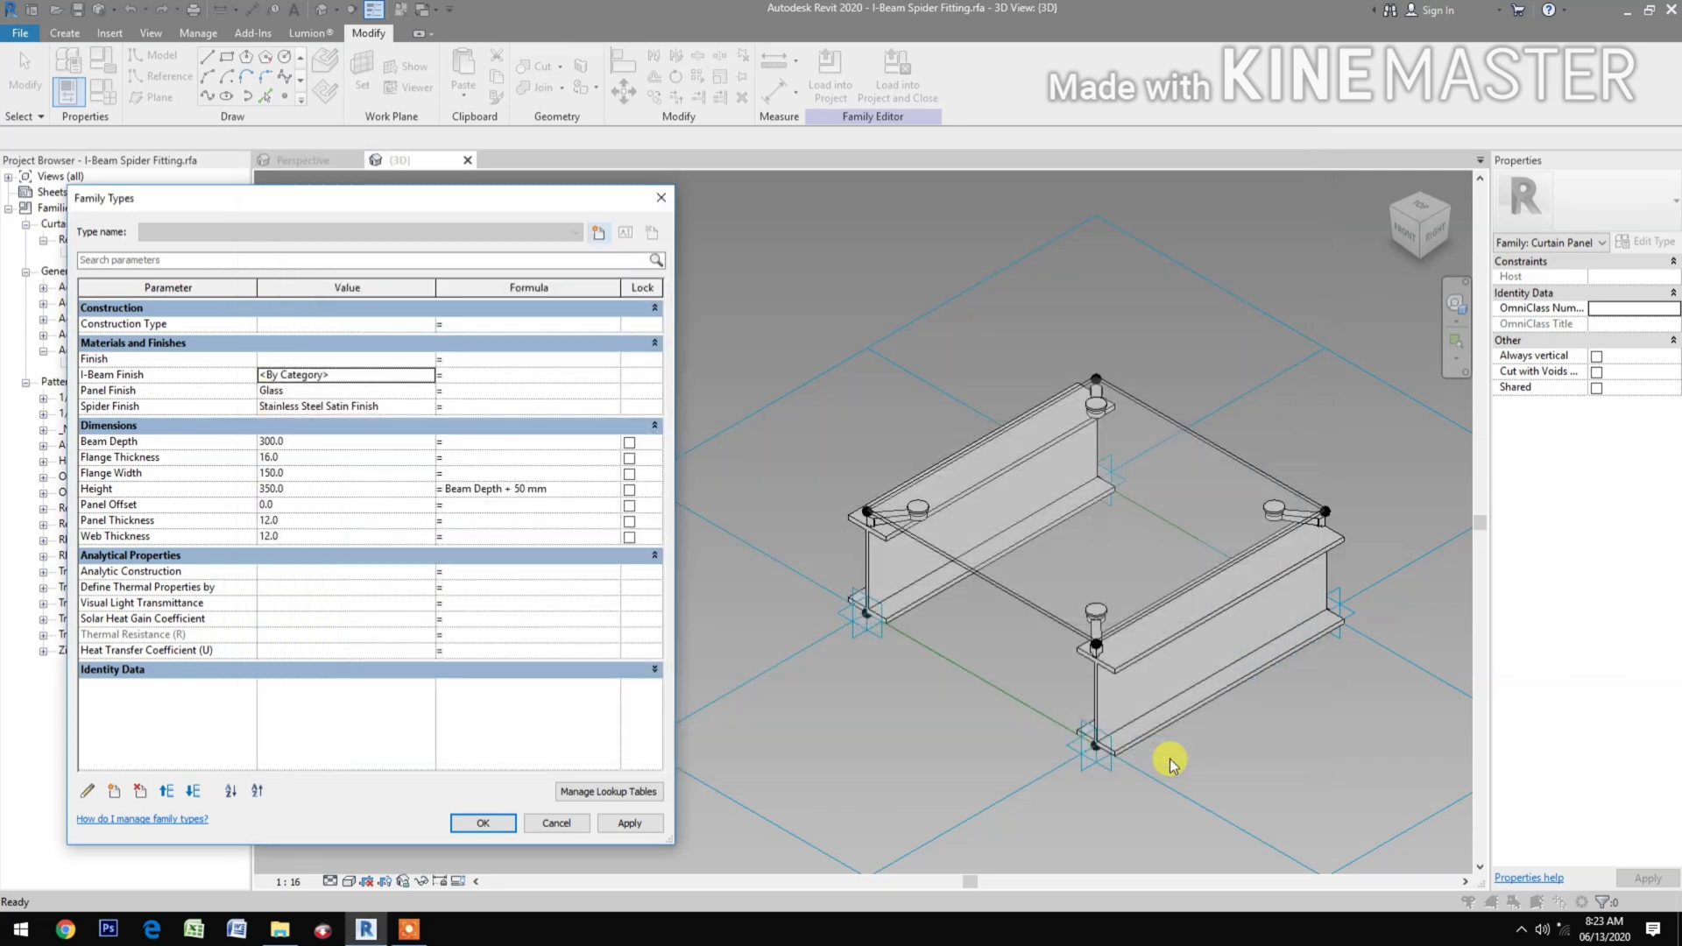
pyautogui.click(425, 382)
pyautogui.click(427, 375)
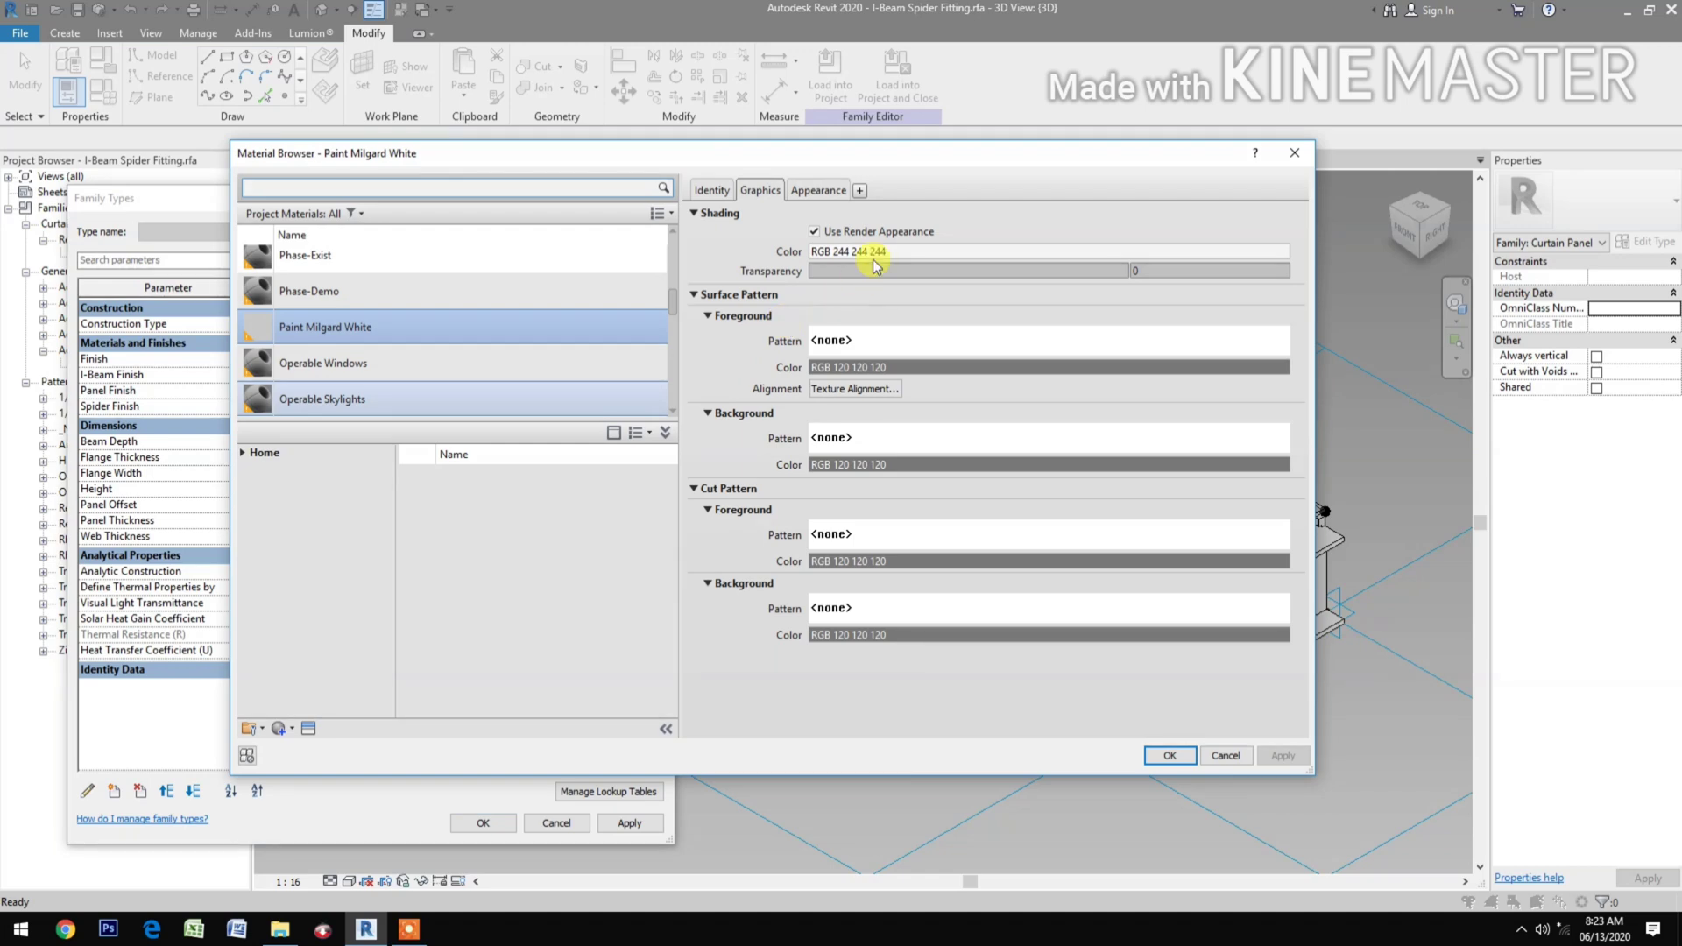
pyautogui.click(1172, 757)
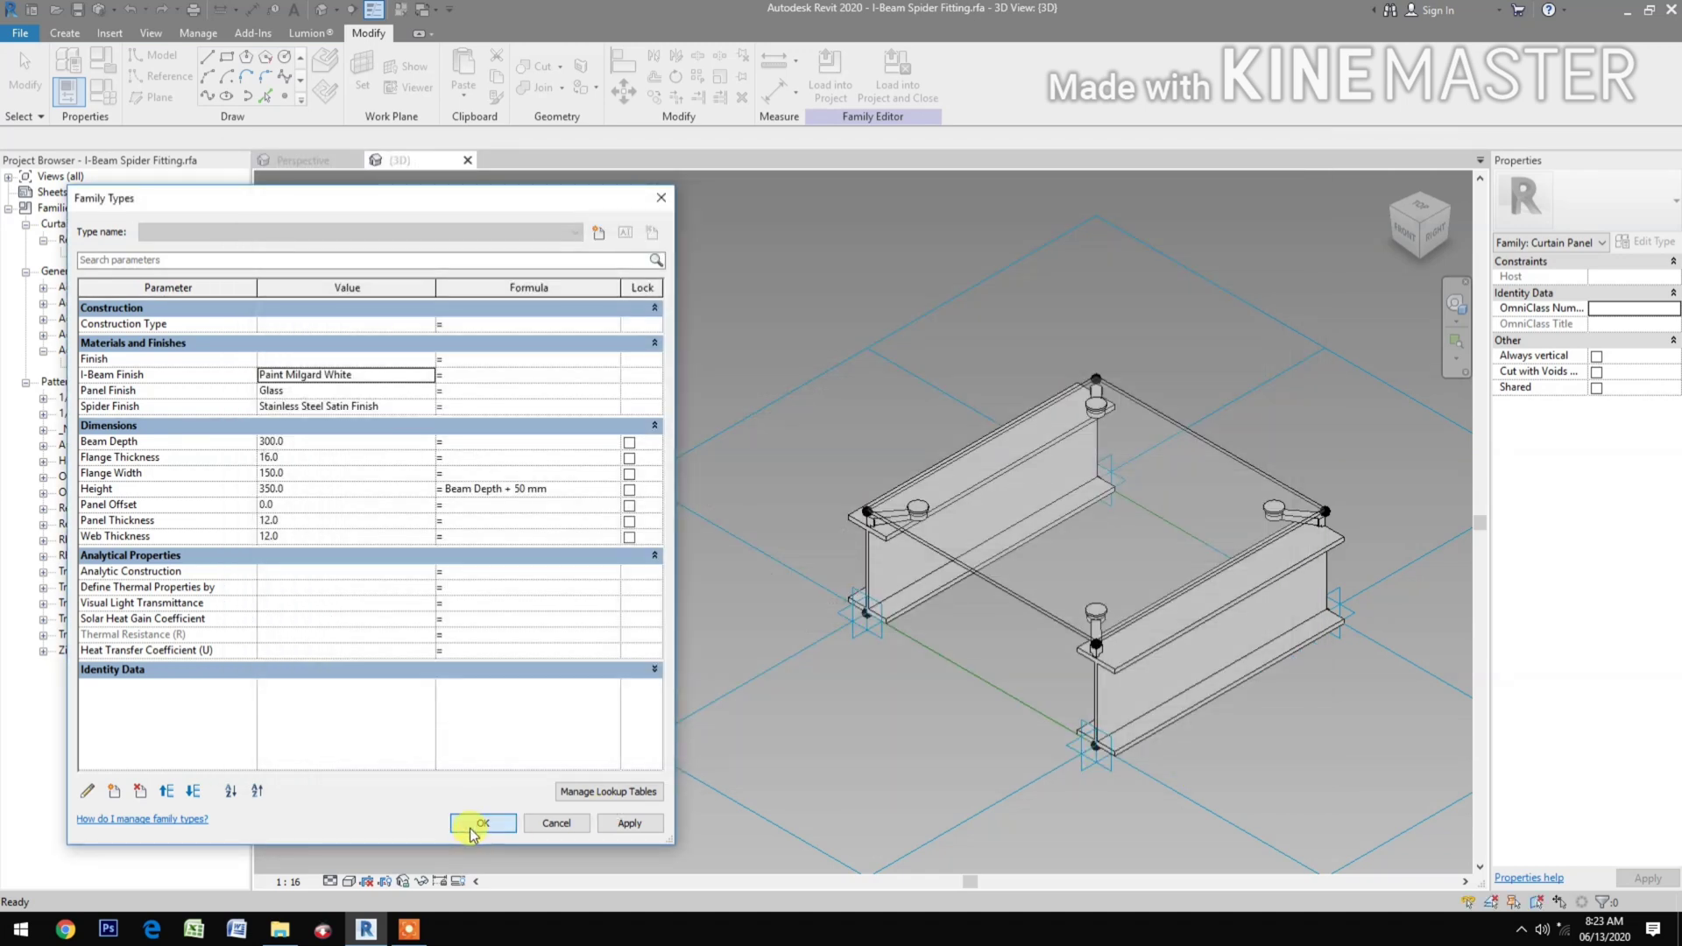
pyautogui.click(473, 825)
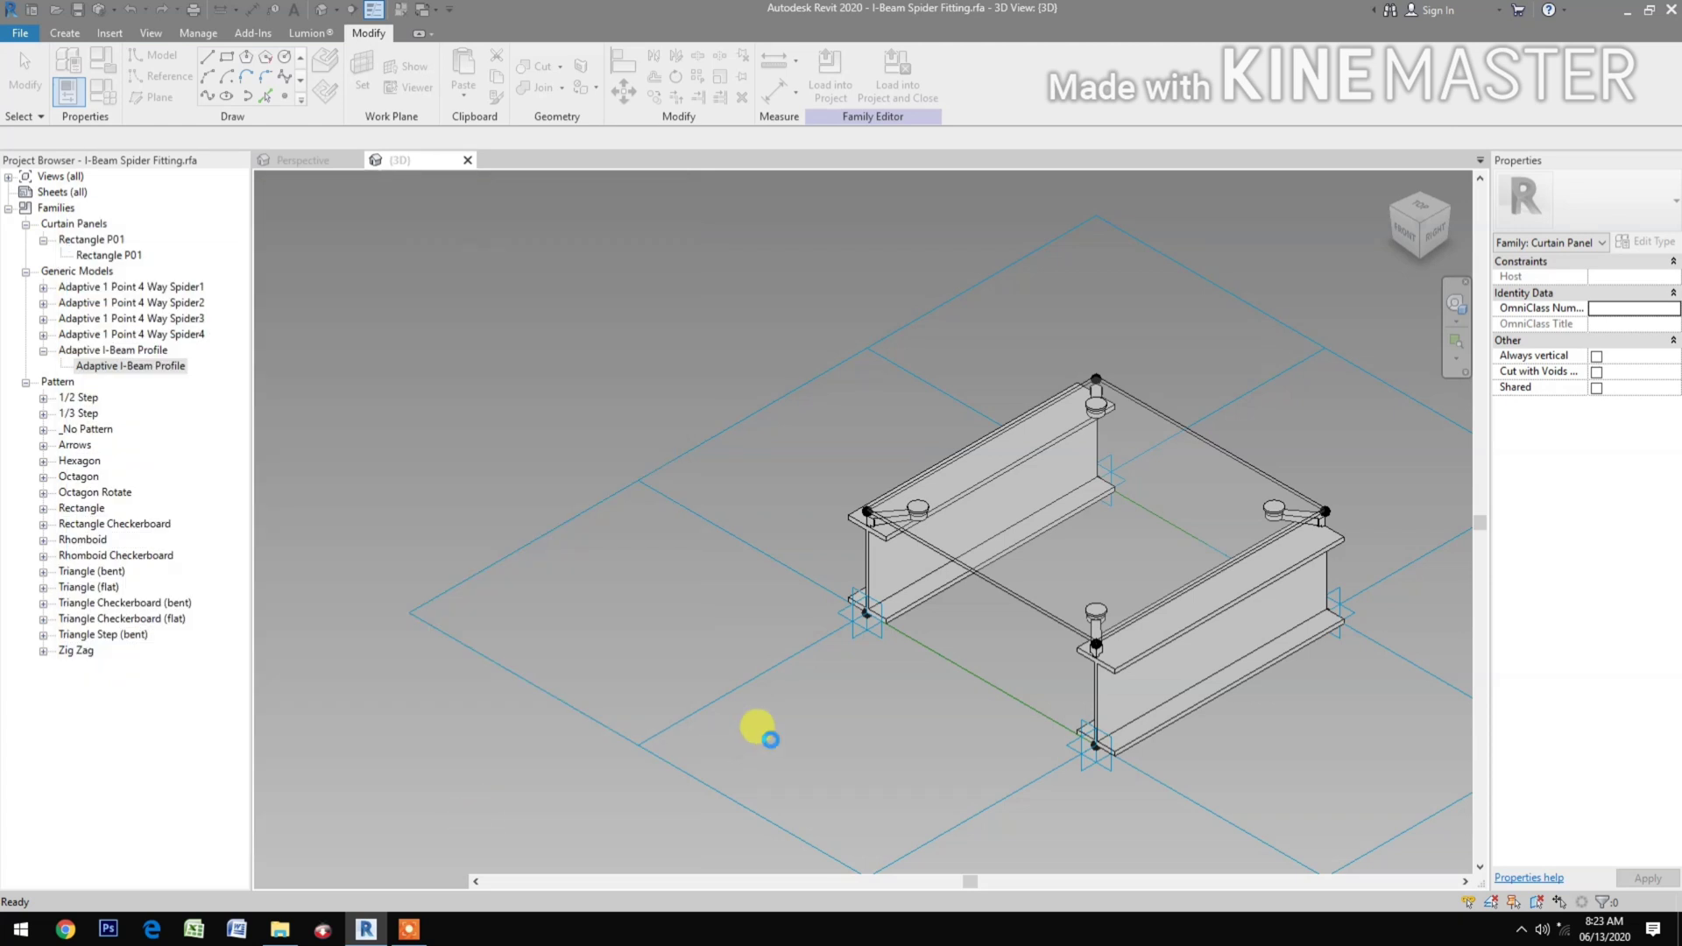
# Verify both I-beams are white, then save the family and load it into the project.
pyautogui.click(916, 597)
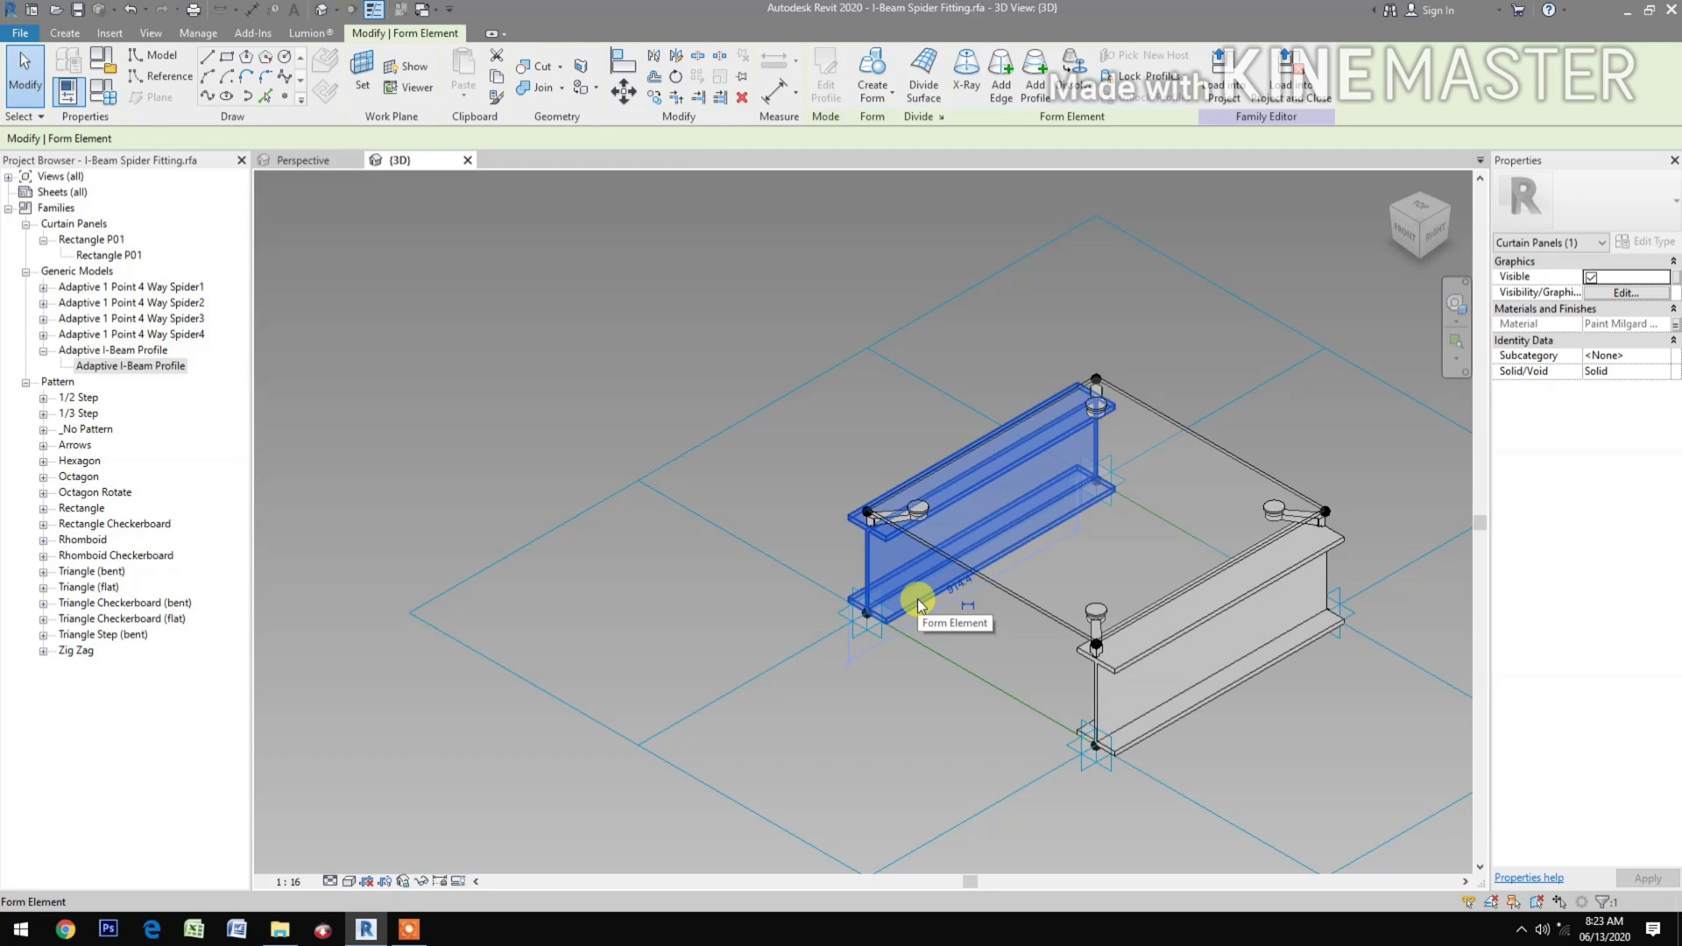
pyautogui.click(1190, 687)
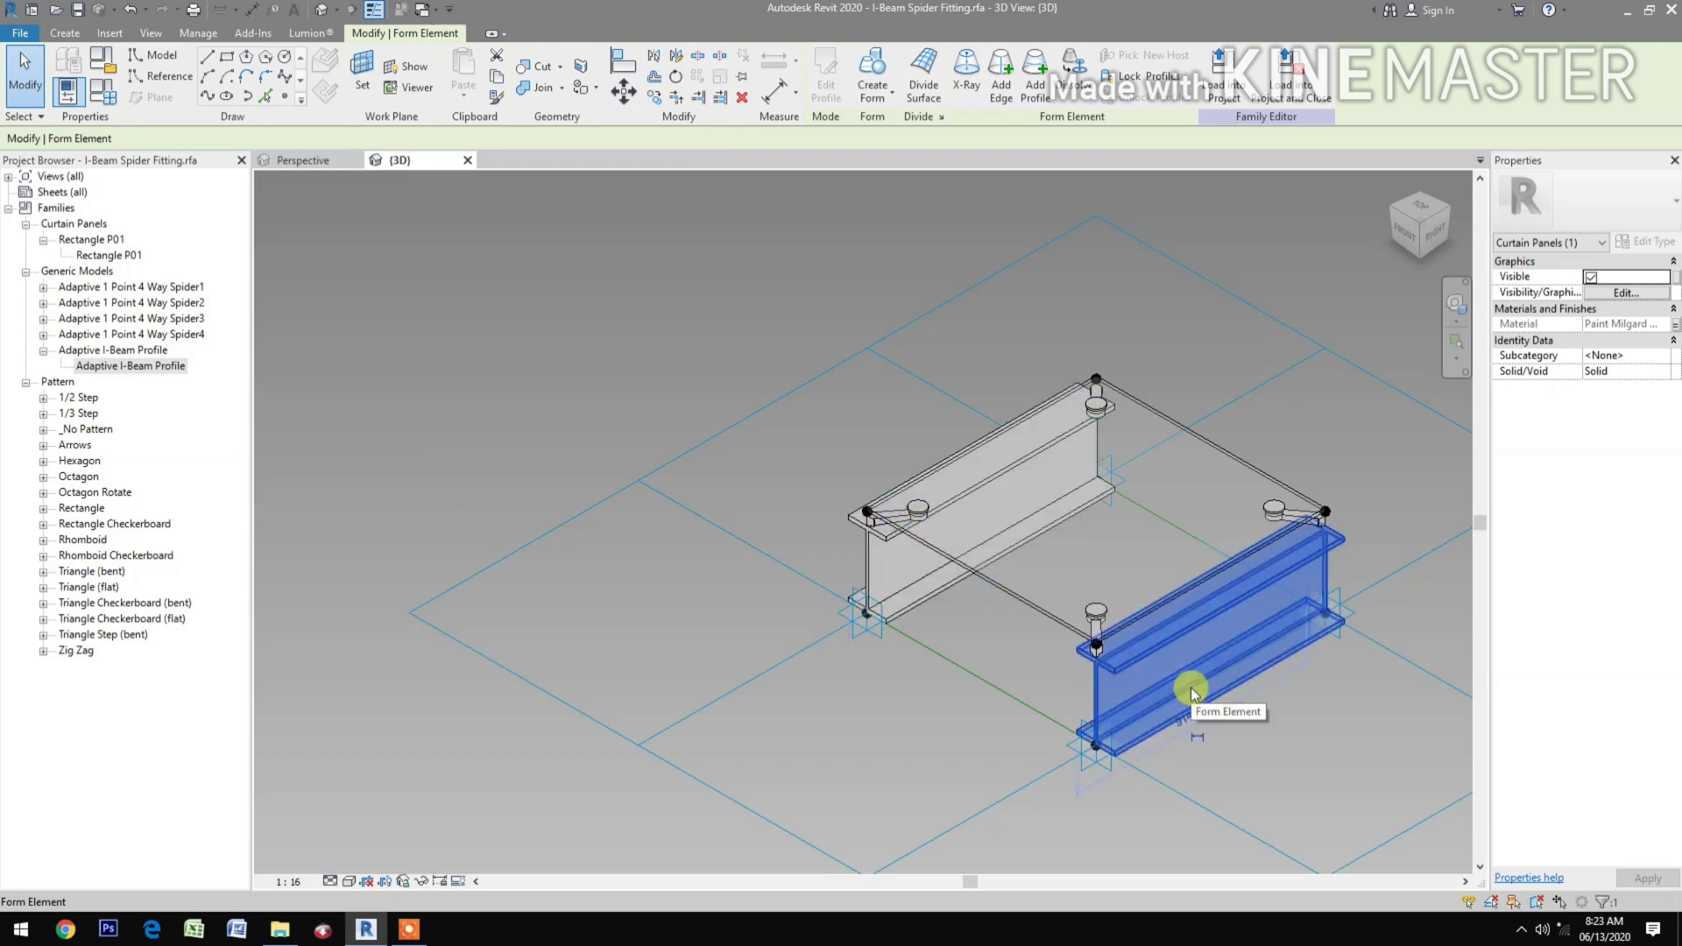
pyautogui.click(922, 756)
pyautogui.moveTo(923, 758); pyautogui.dragTo(720, 726, button='middle')
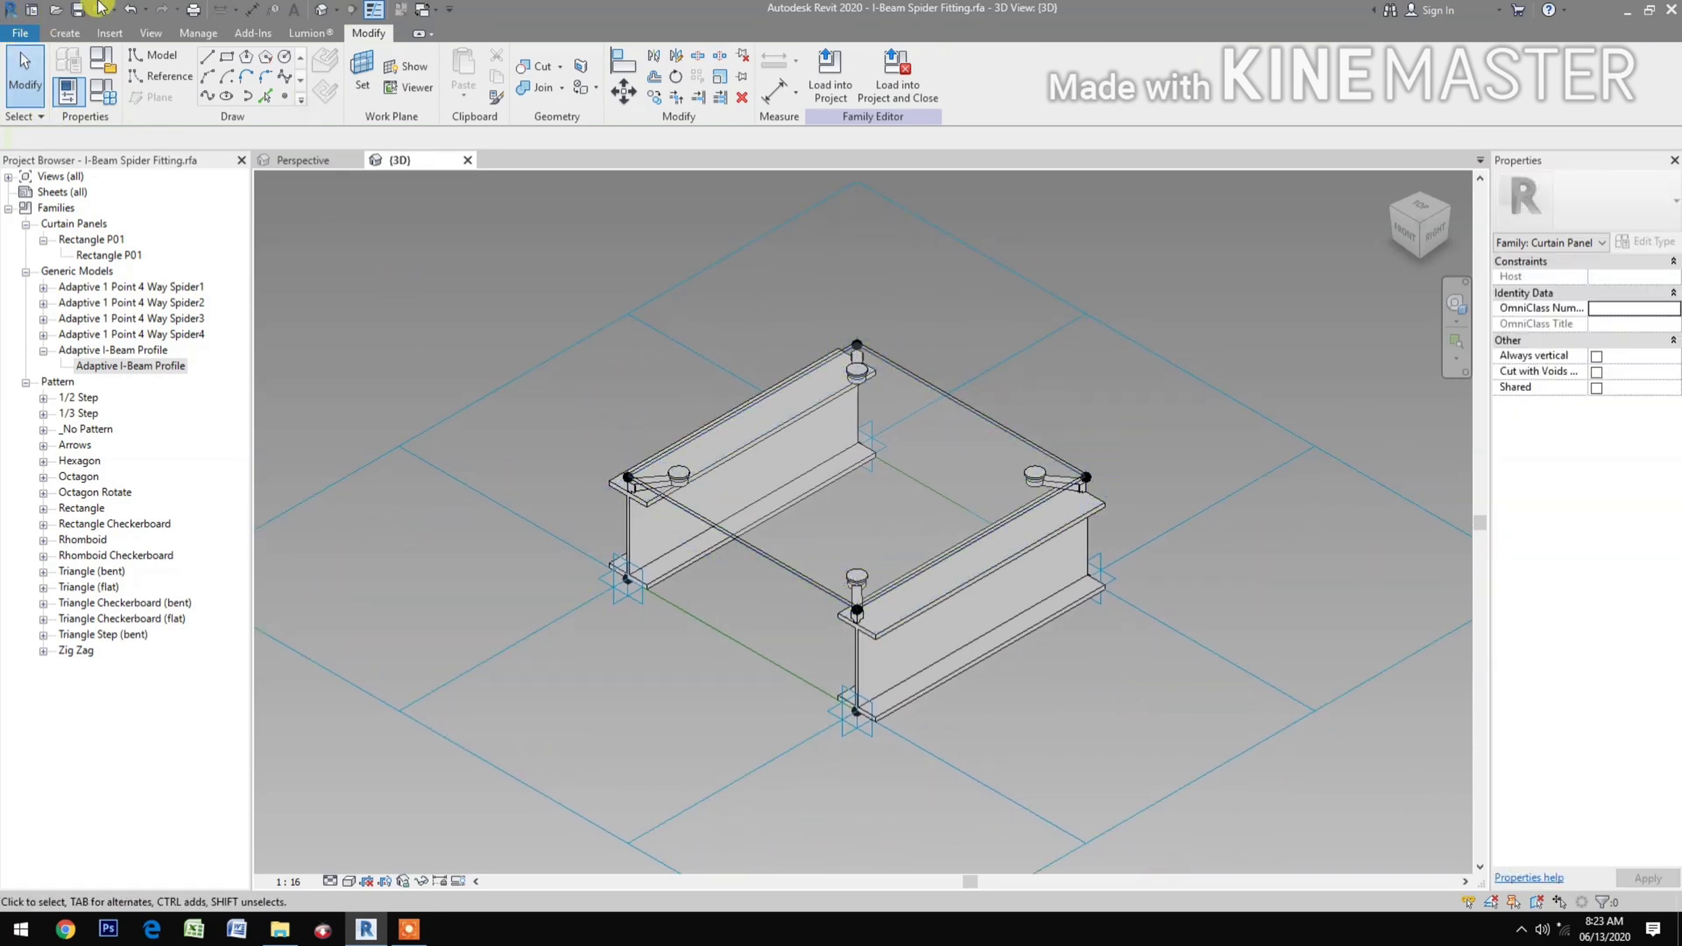
pyautogui.click(74, 15)
pyautogui.click(897, 84)
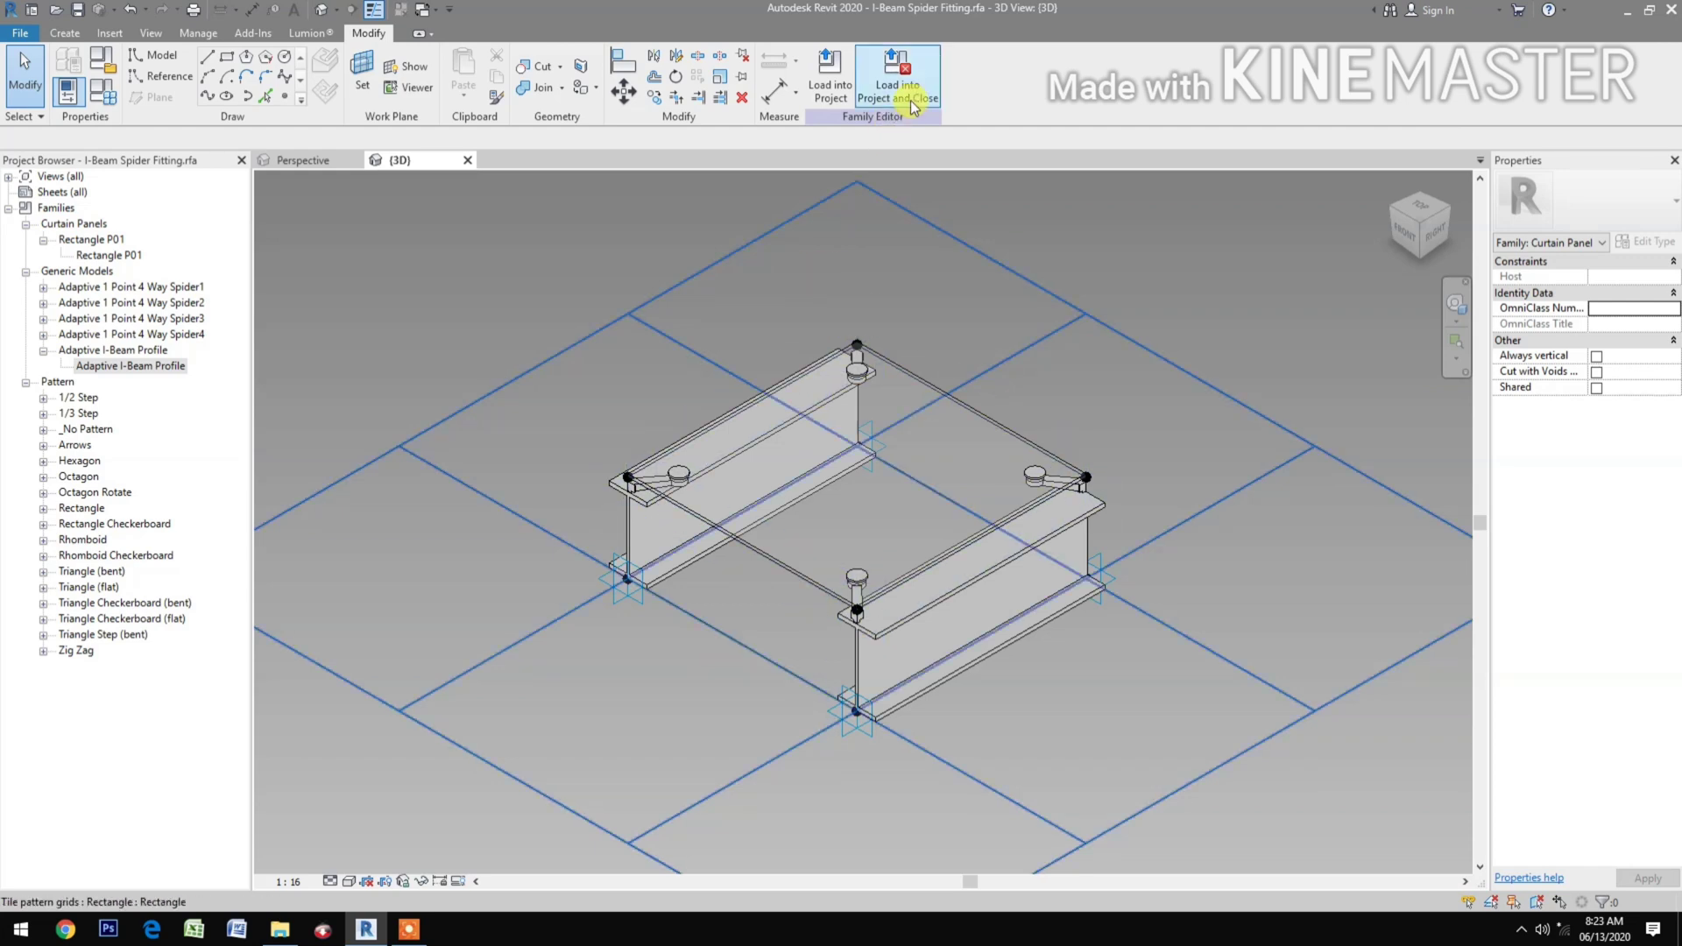
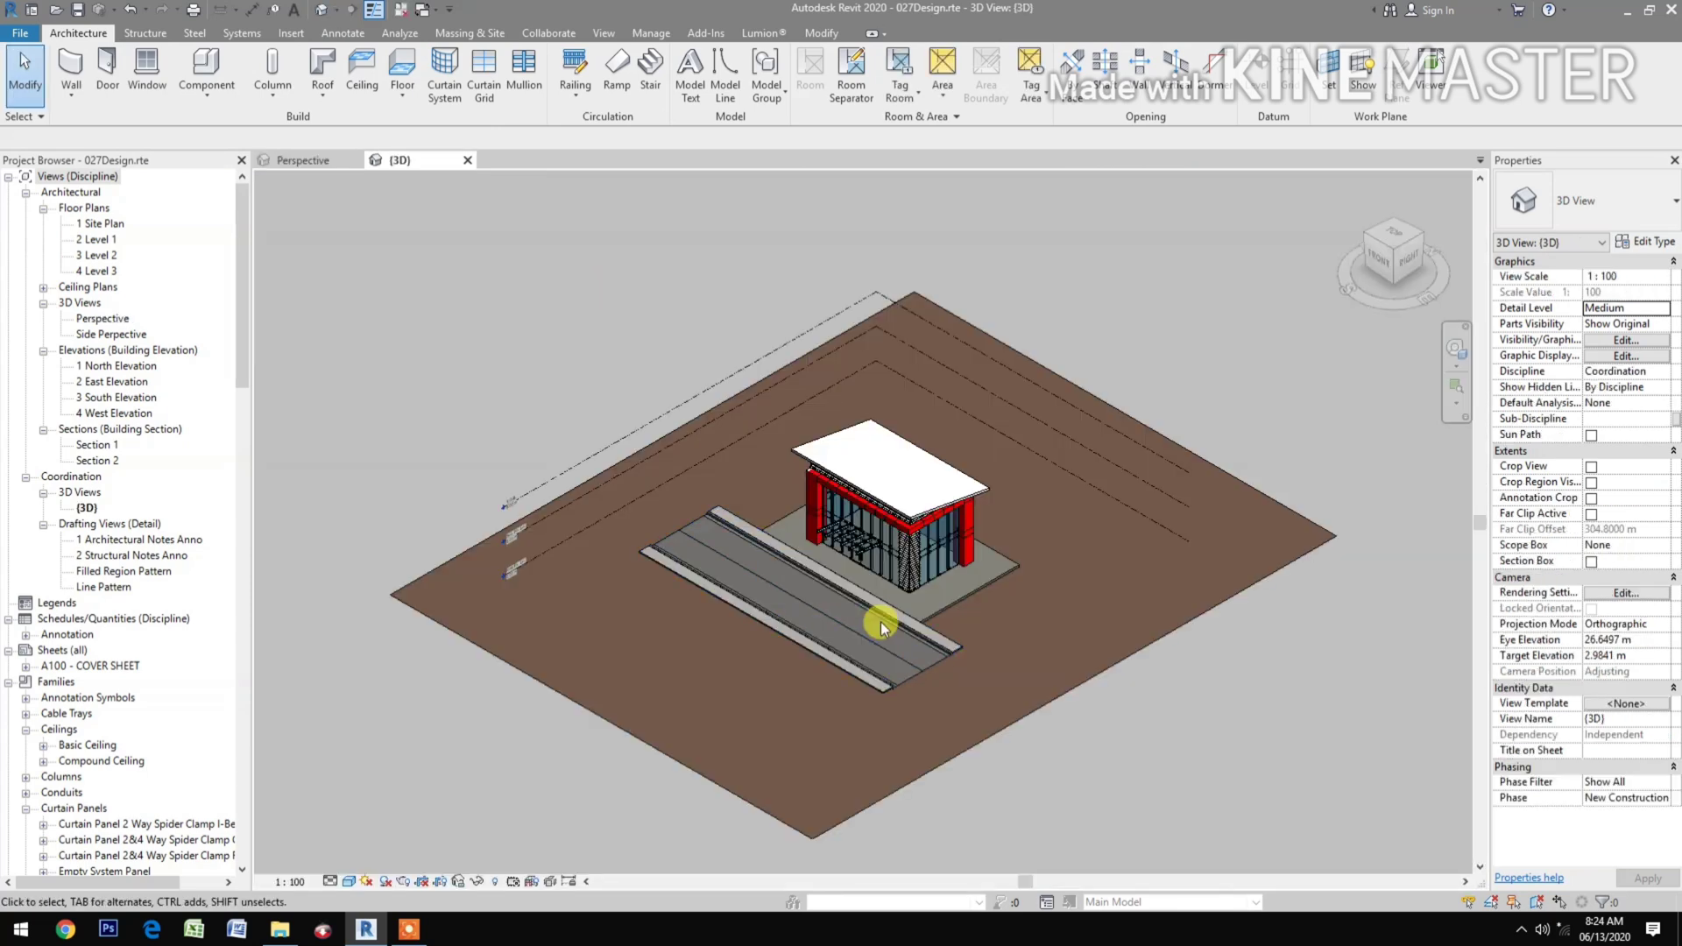
# Turn on Show Mass Form and Floors, then delete the old canopy mass at the entrance.
pyautogui.scroll(5, 876, 605)
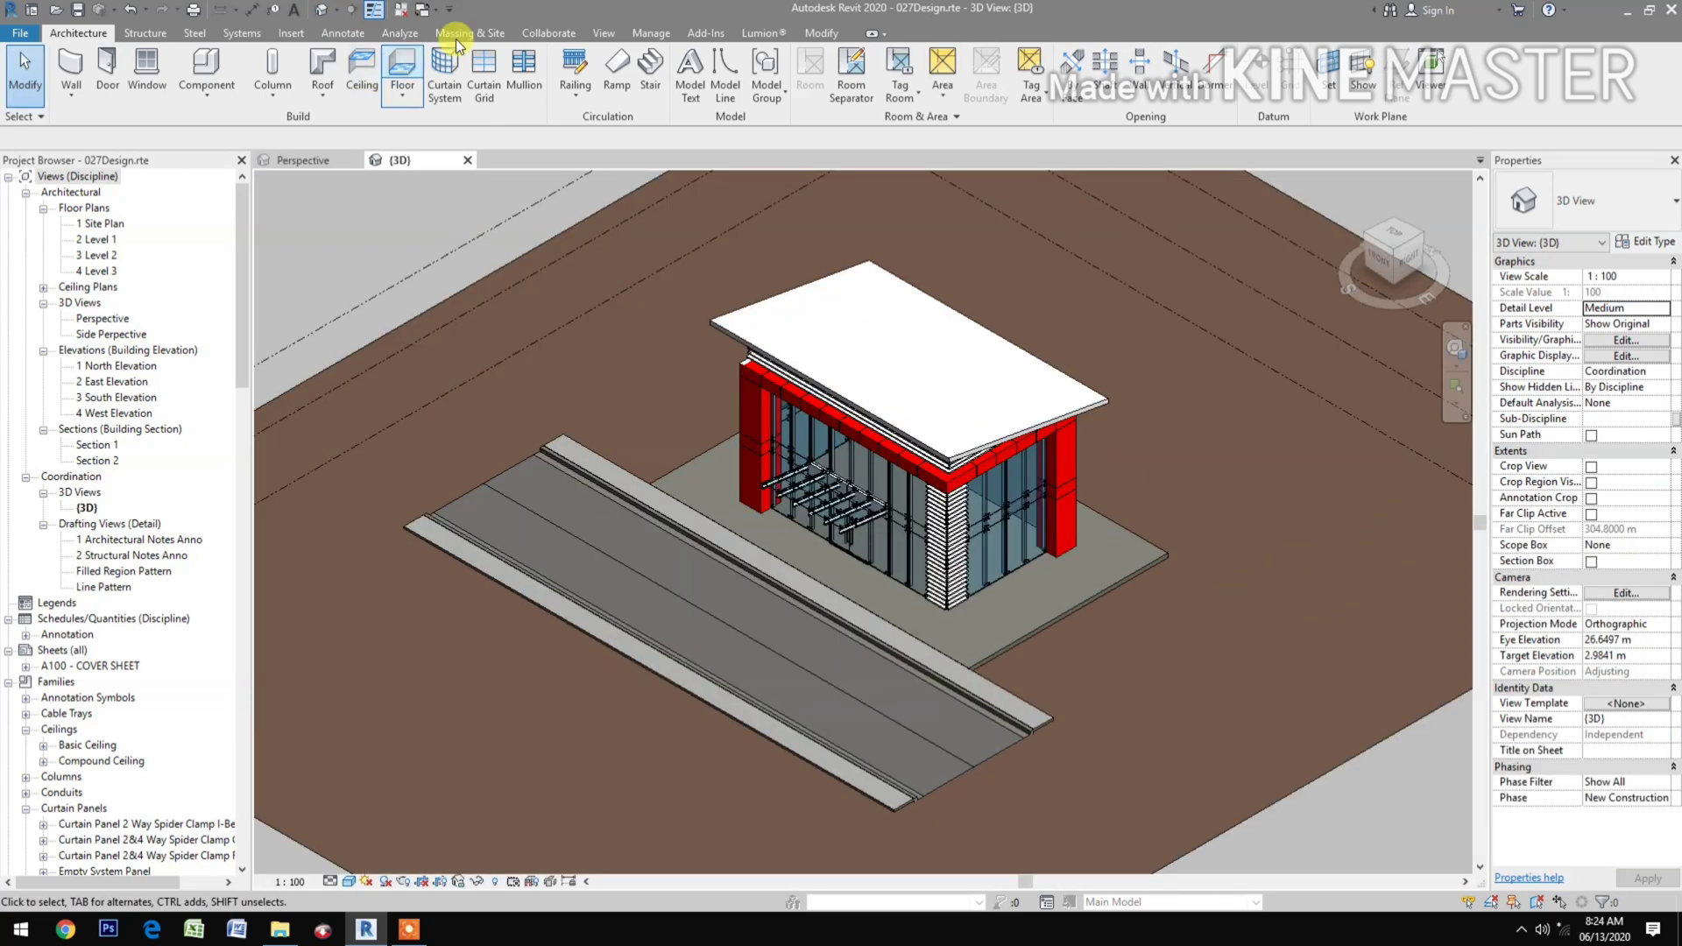
pyautogui.click(465, 35)
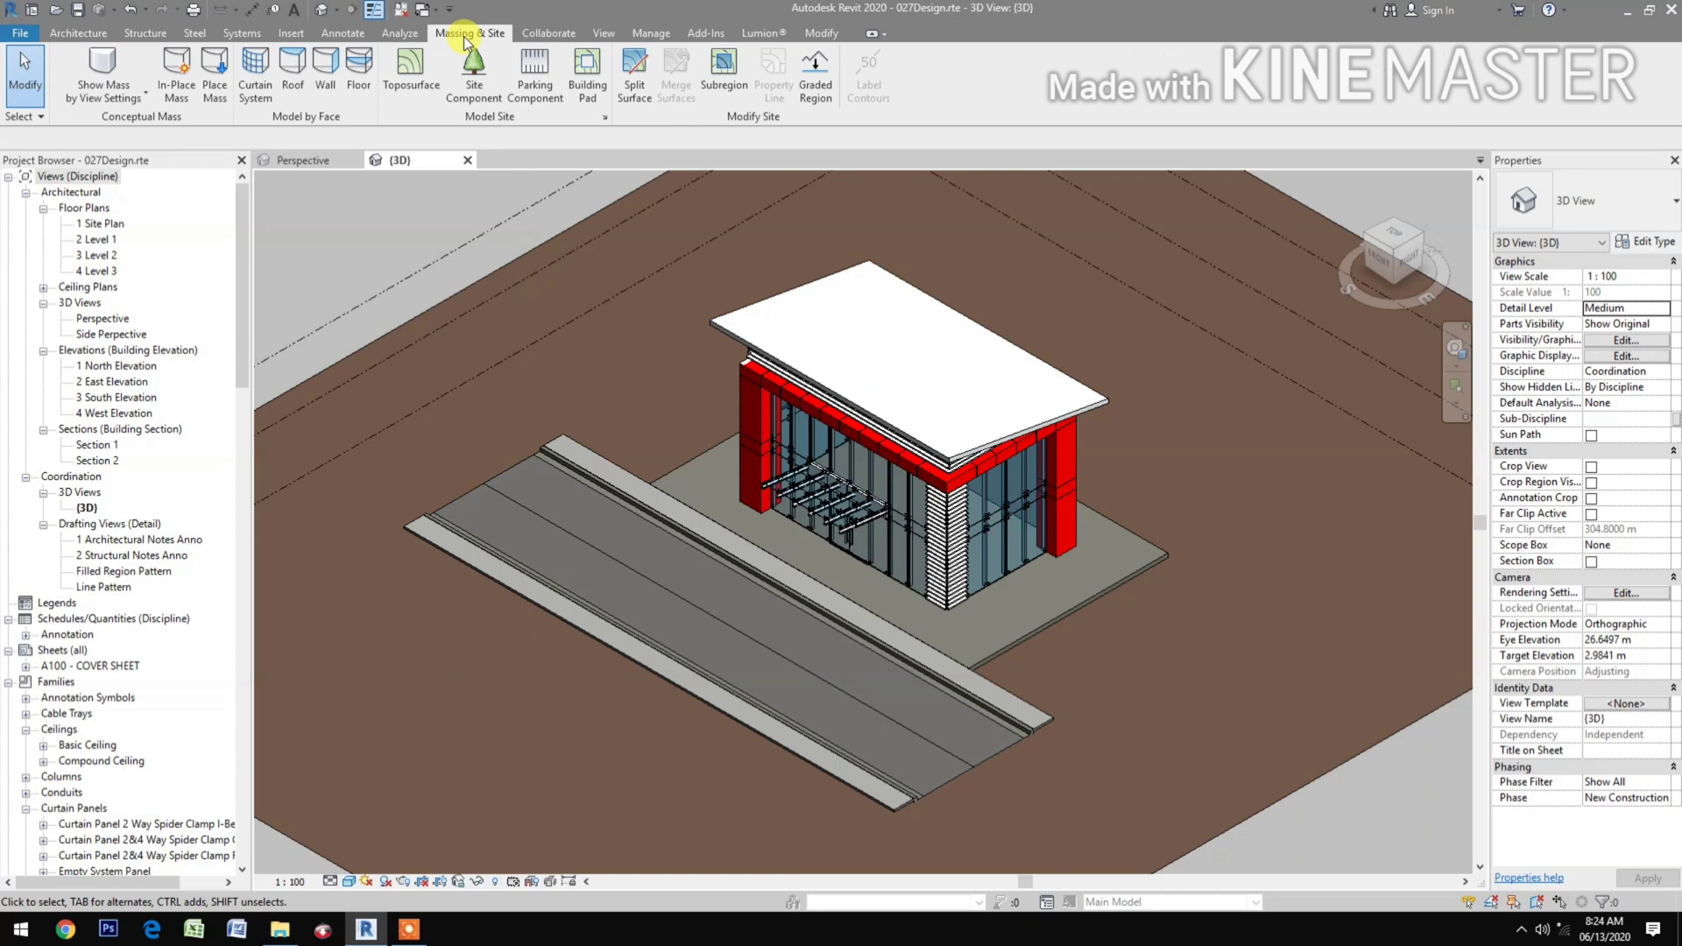
pyautogui.click(86, 68)
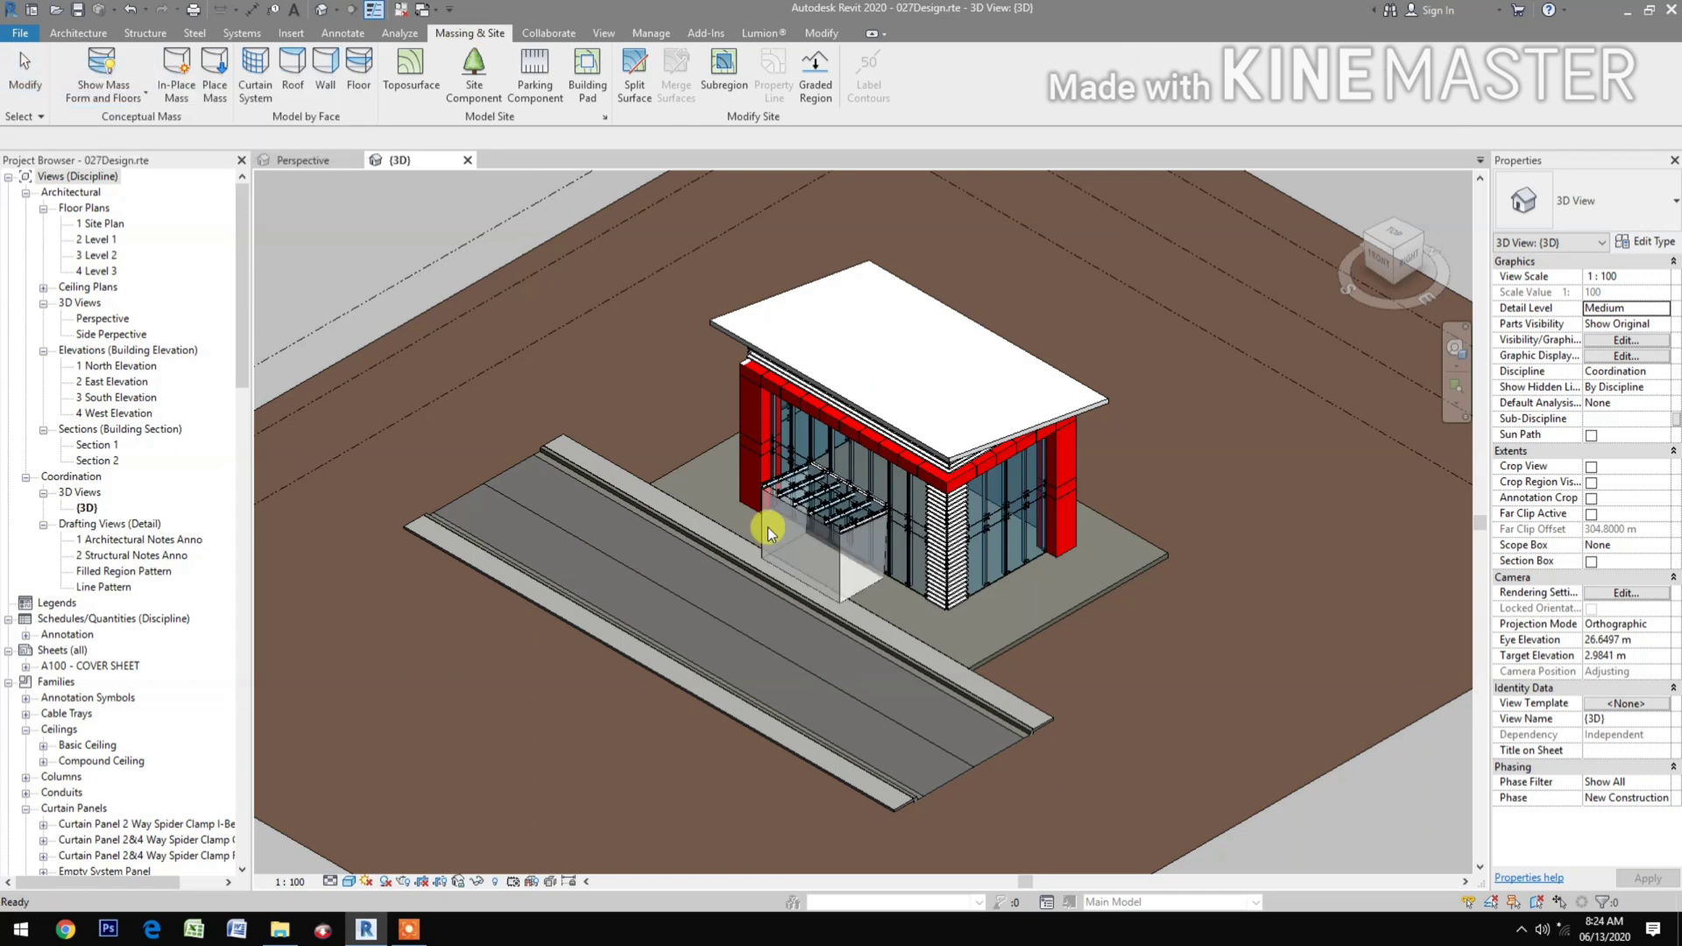
pyautogui.click(852, 560)
pyautogui.press('Delete')
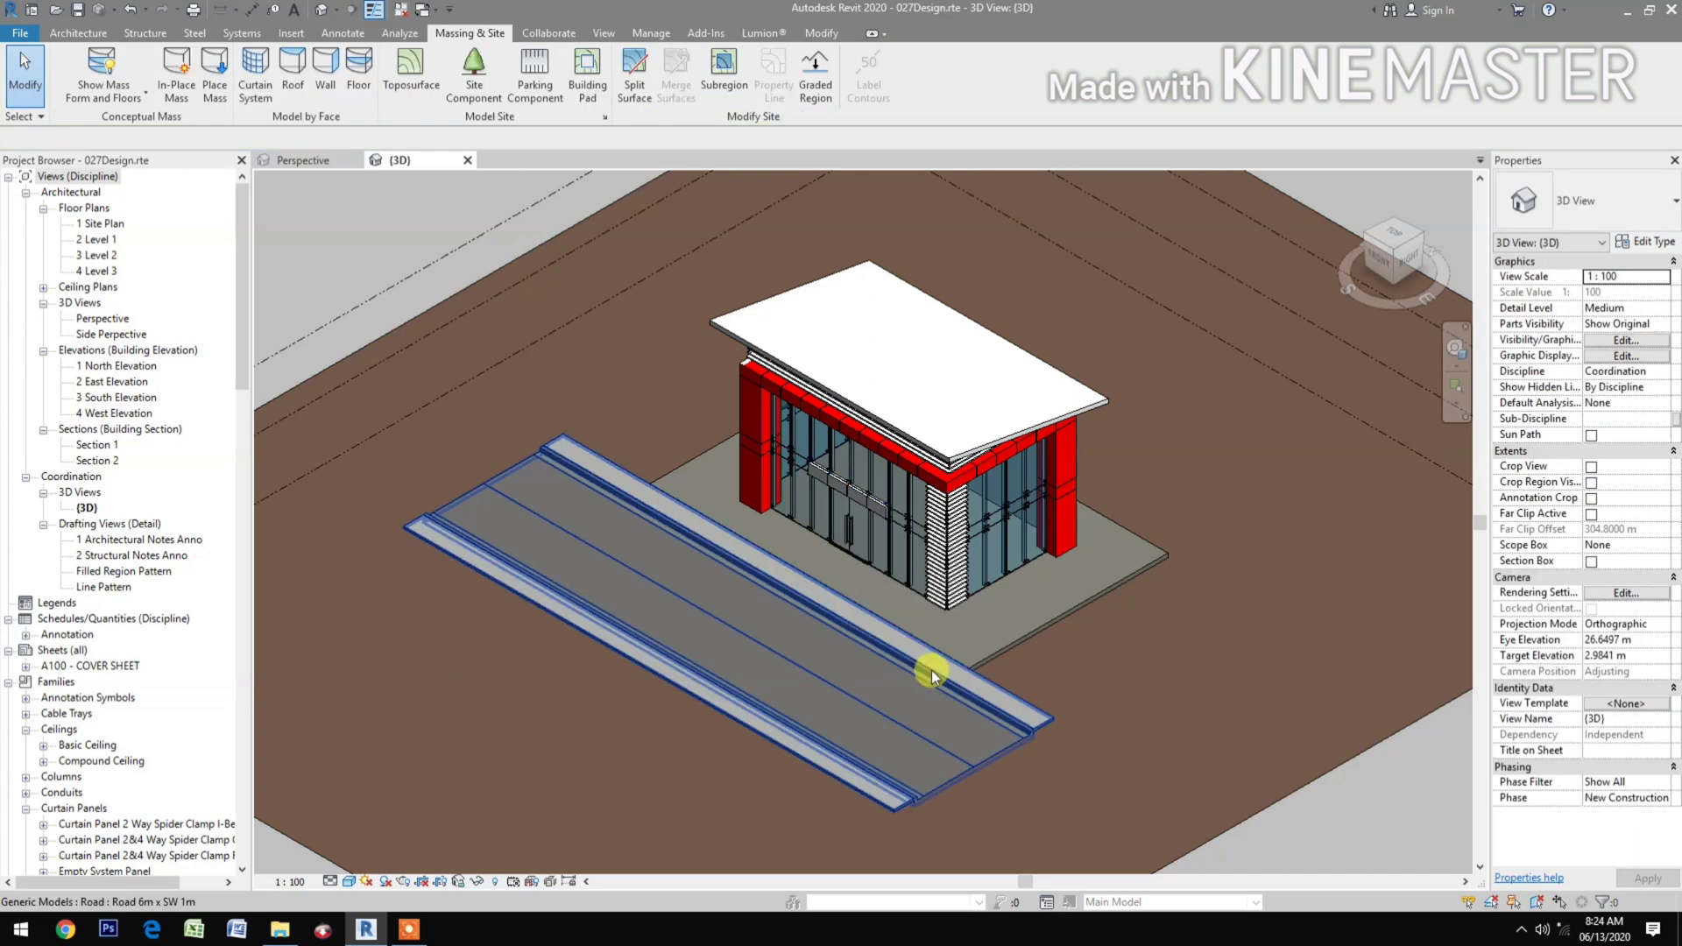
# Open the 2 Level 1 floor plan and frame the storefront's double entrance doors.
pyautogui.click(99, 239)
pyautogui.doubleClick(110, 241)
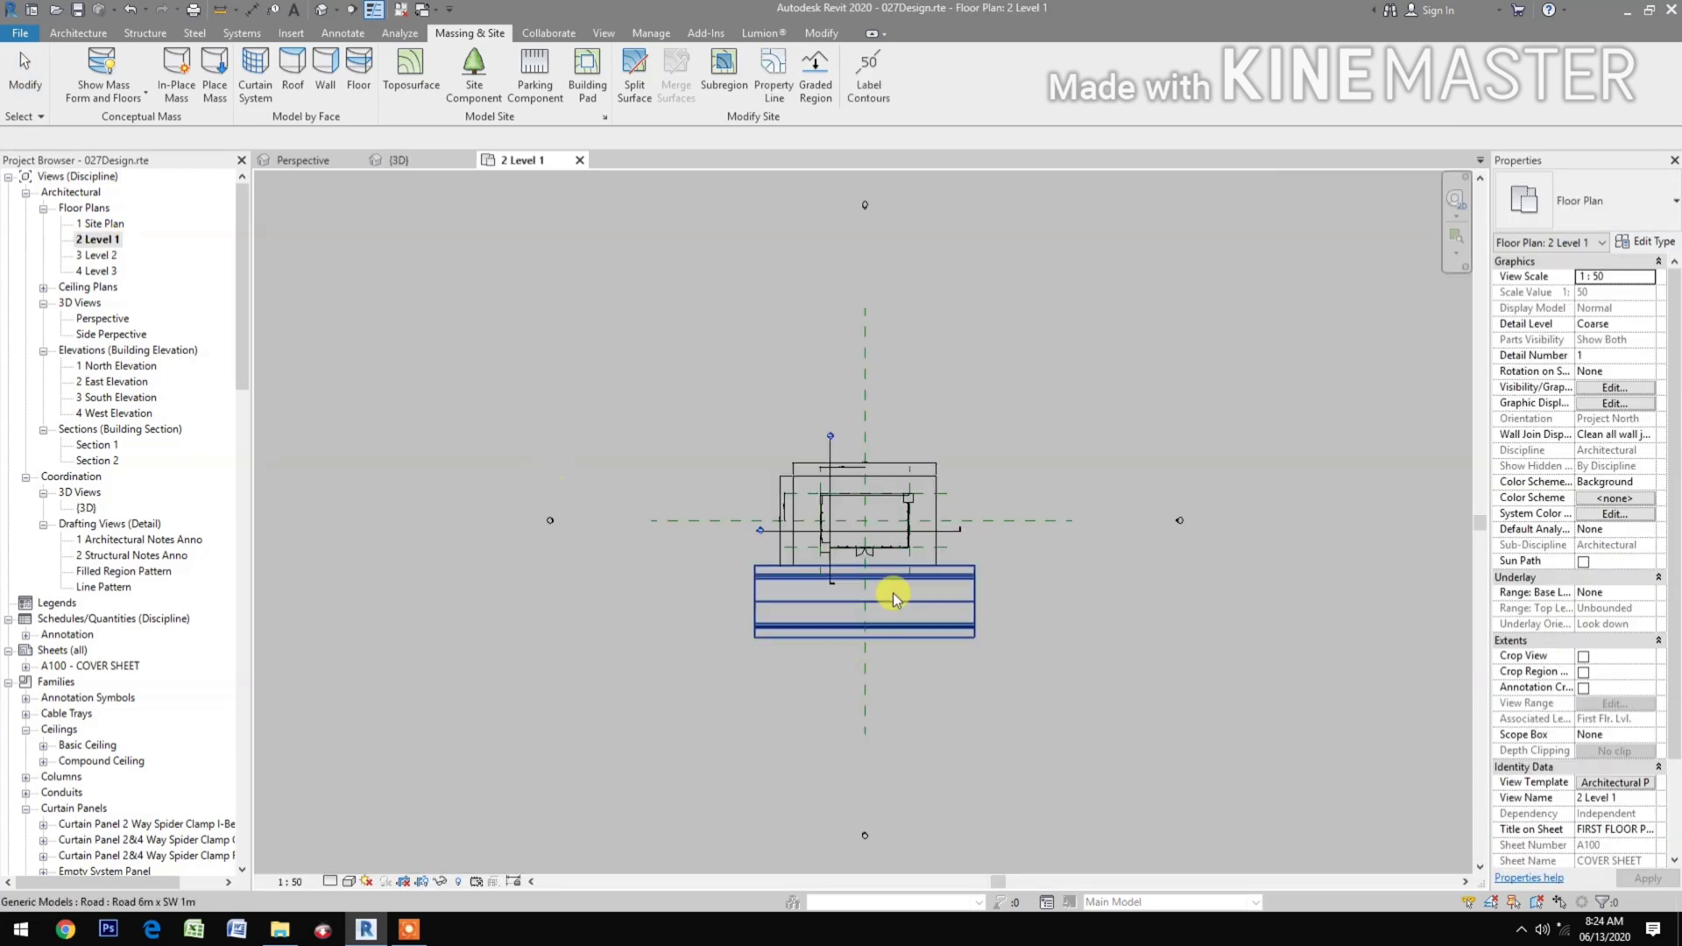
pyautogui.scroll(10, 865, 529)
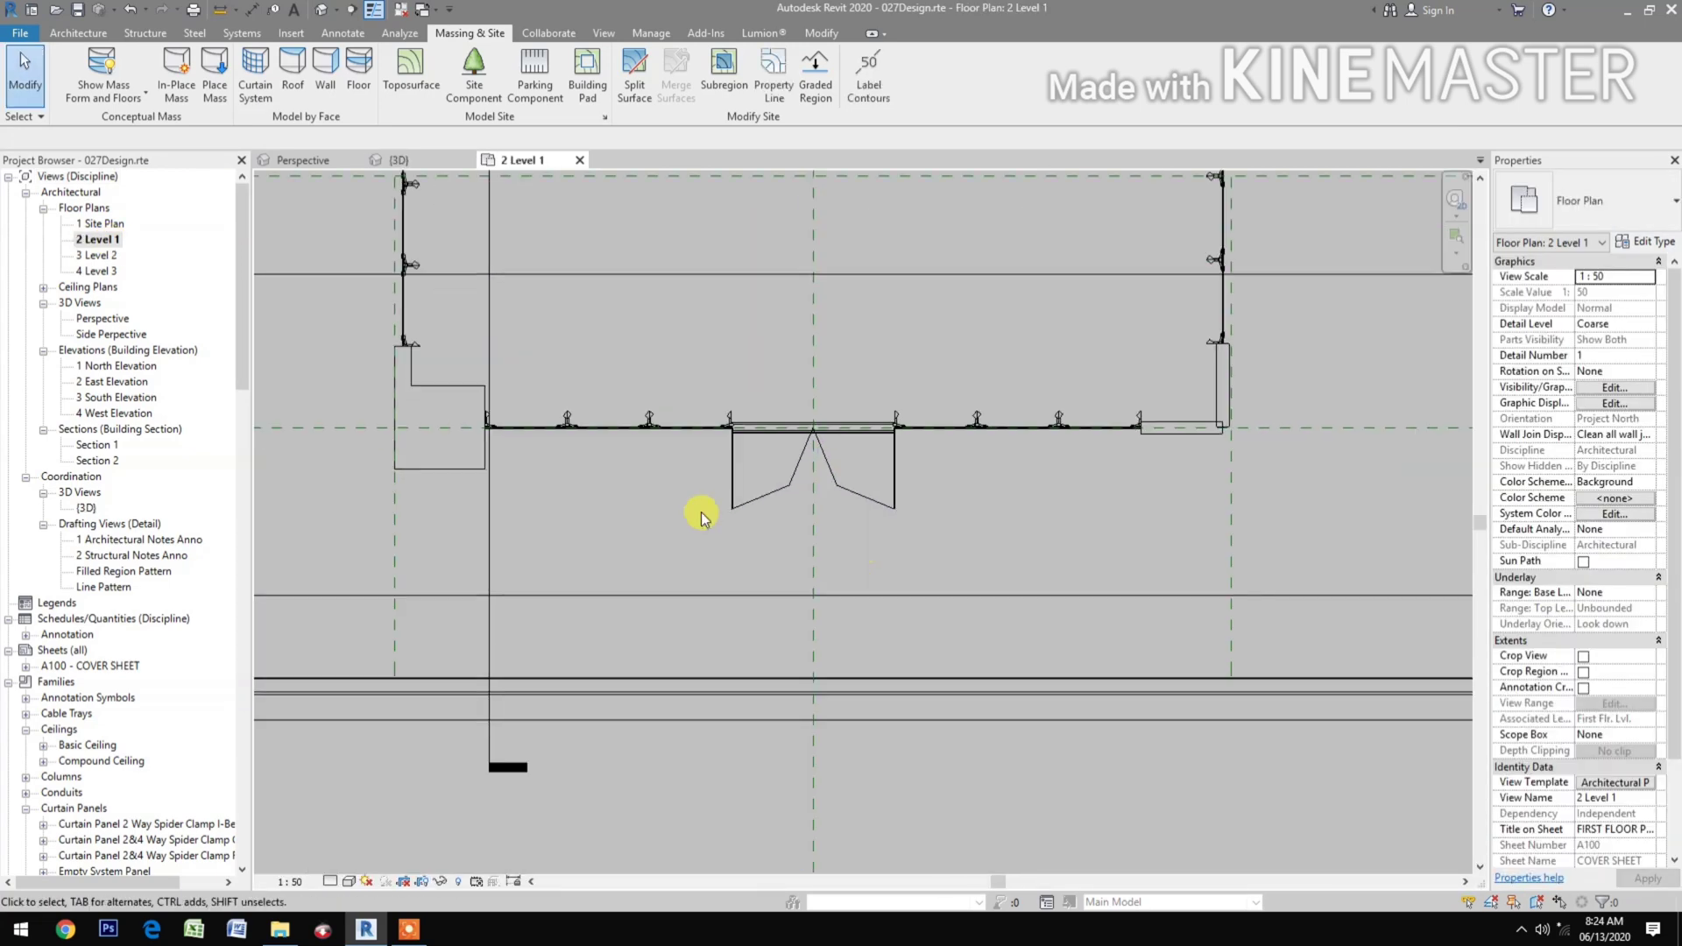
pyautogui.moveTo(778, 565); pyautogui.dragTo(754, 586, button='middle')
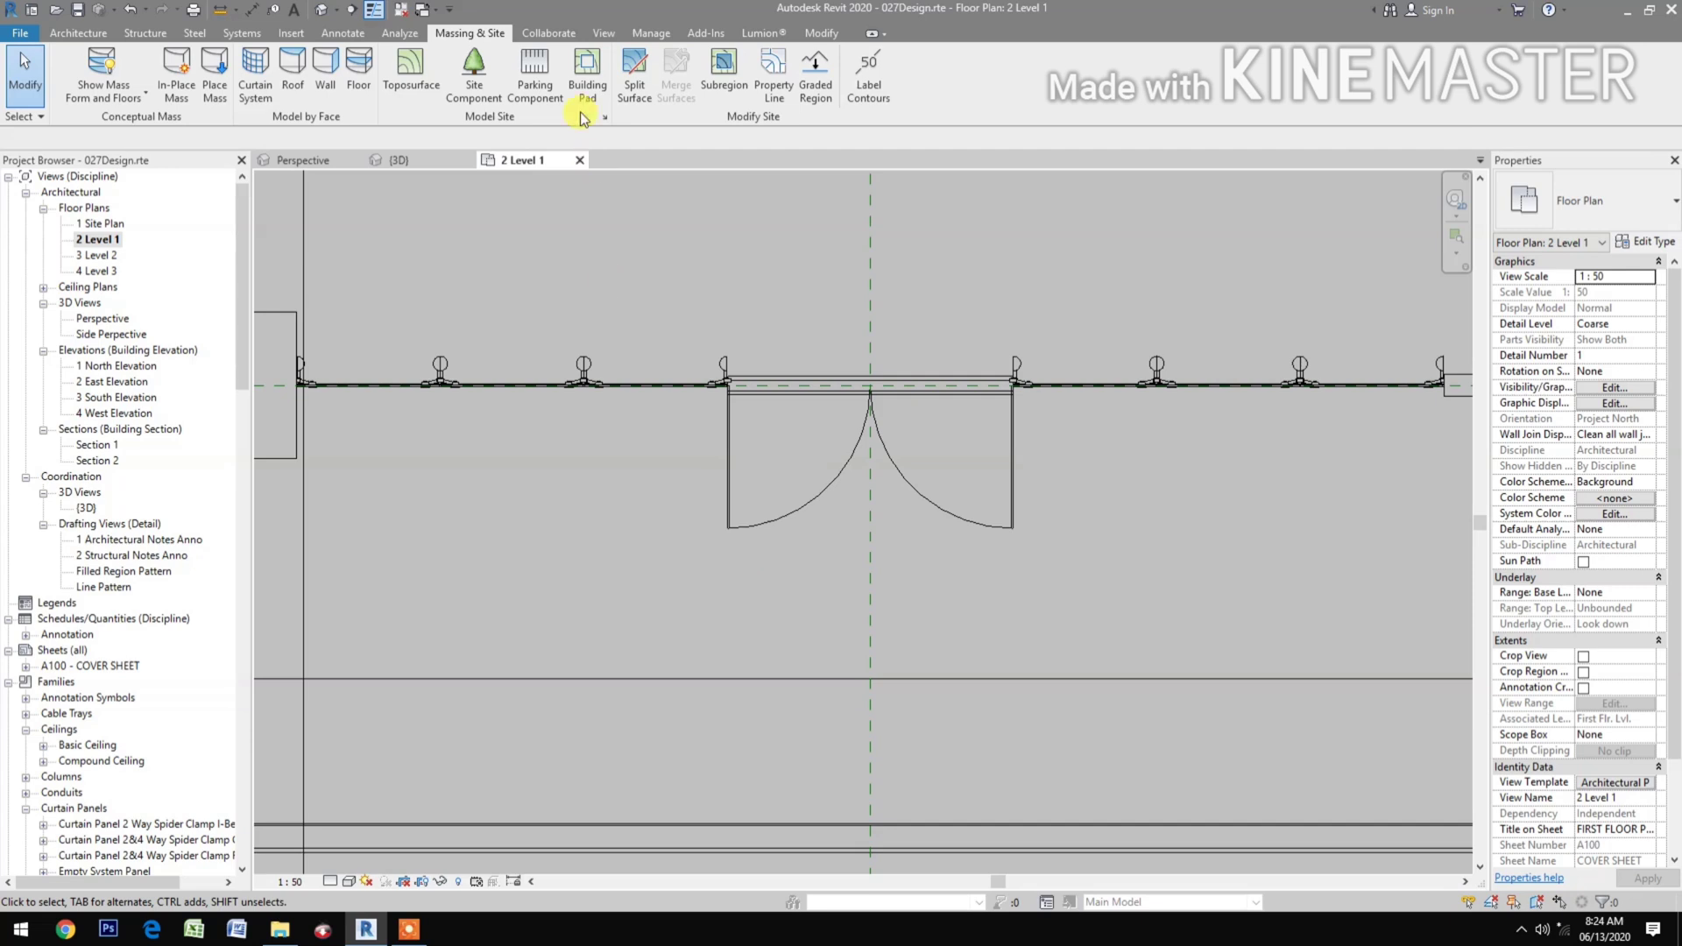
# Create in-place Mass 1 with a 3.9 × 2.6 m rectangle before the entrance, then view it in 3D.
pyautogui.click(179, 88)
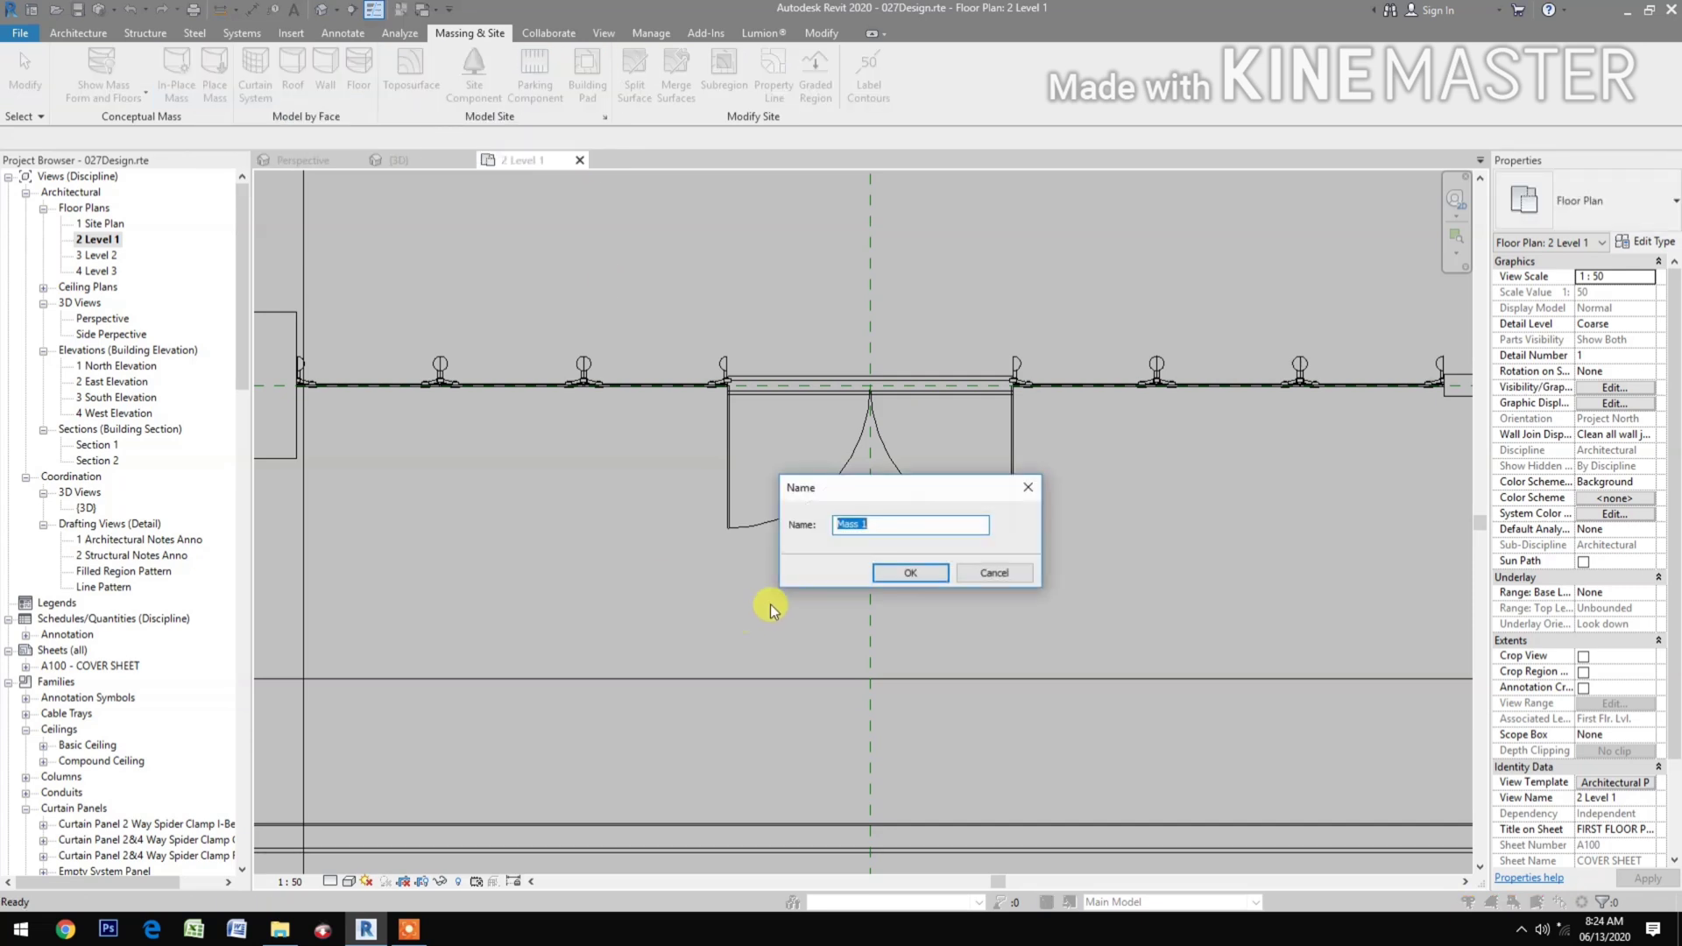
pyautogui.click(908, 575)
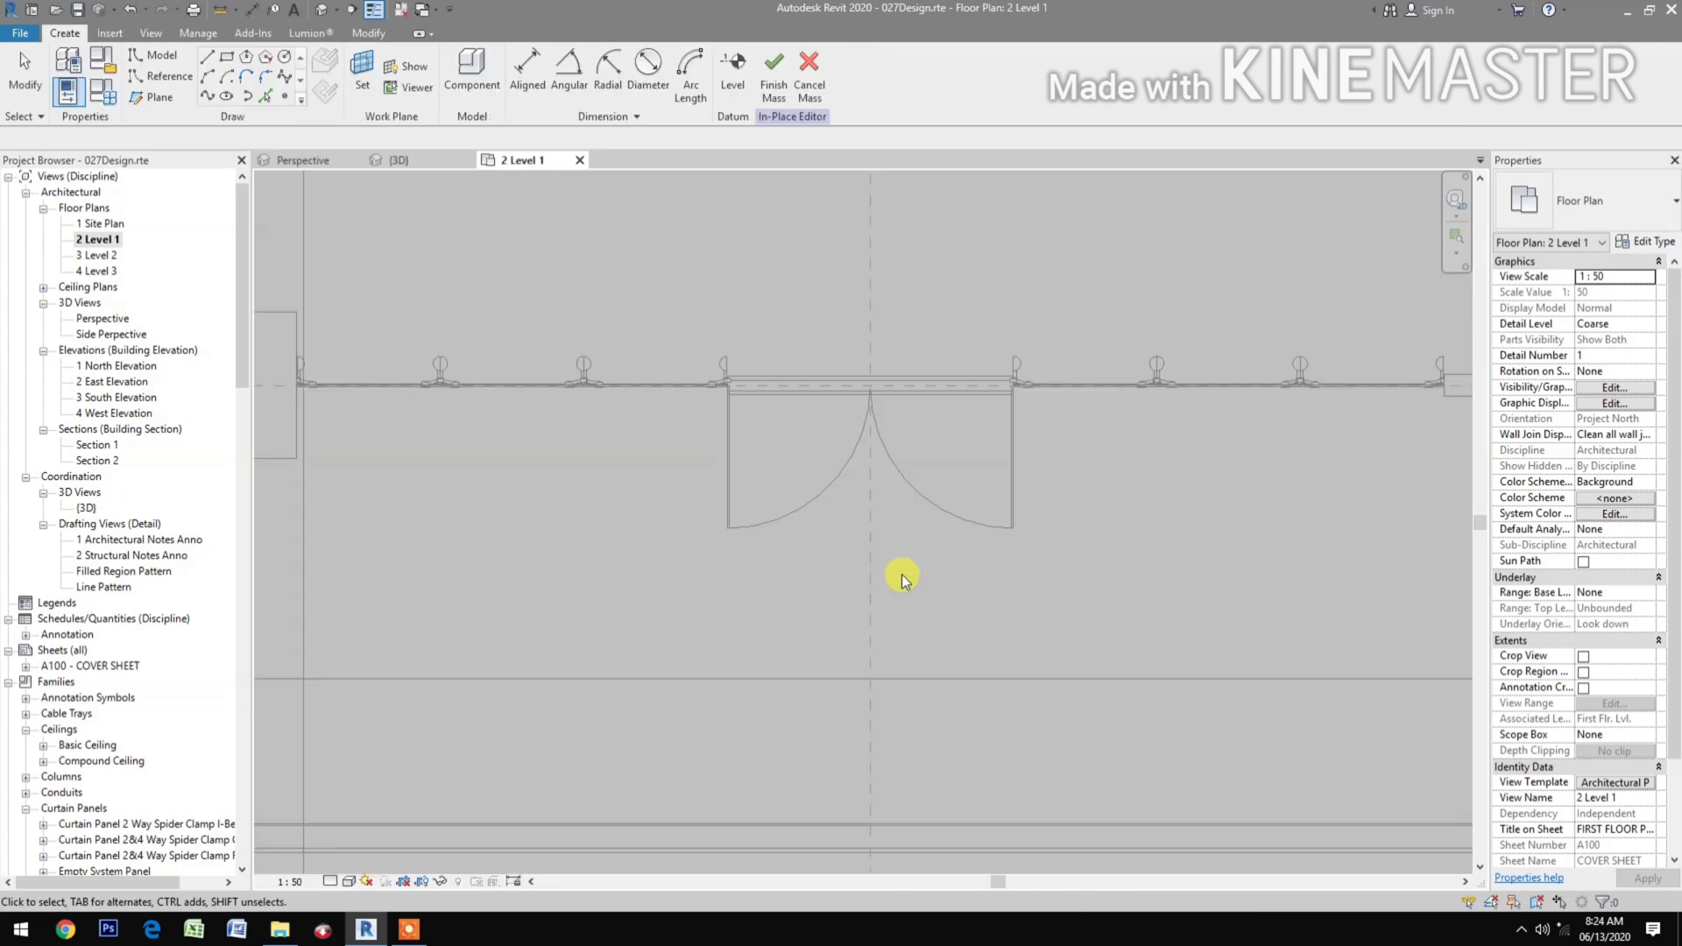
pyautogui.click(228, 59)
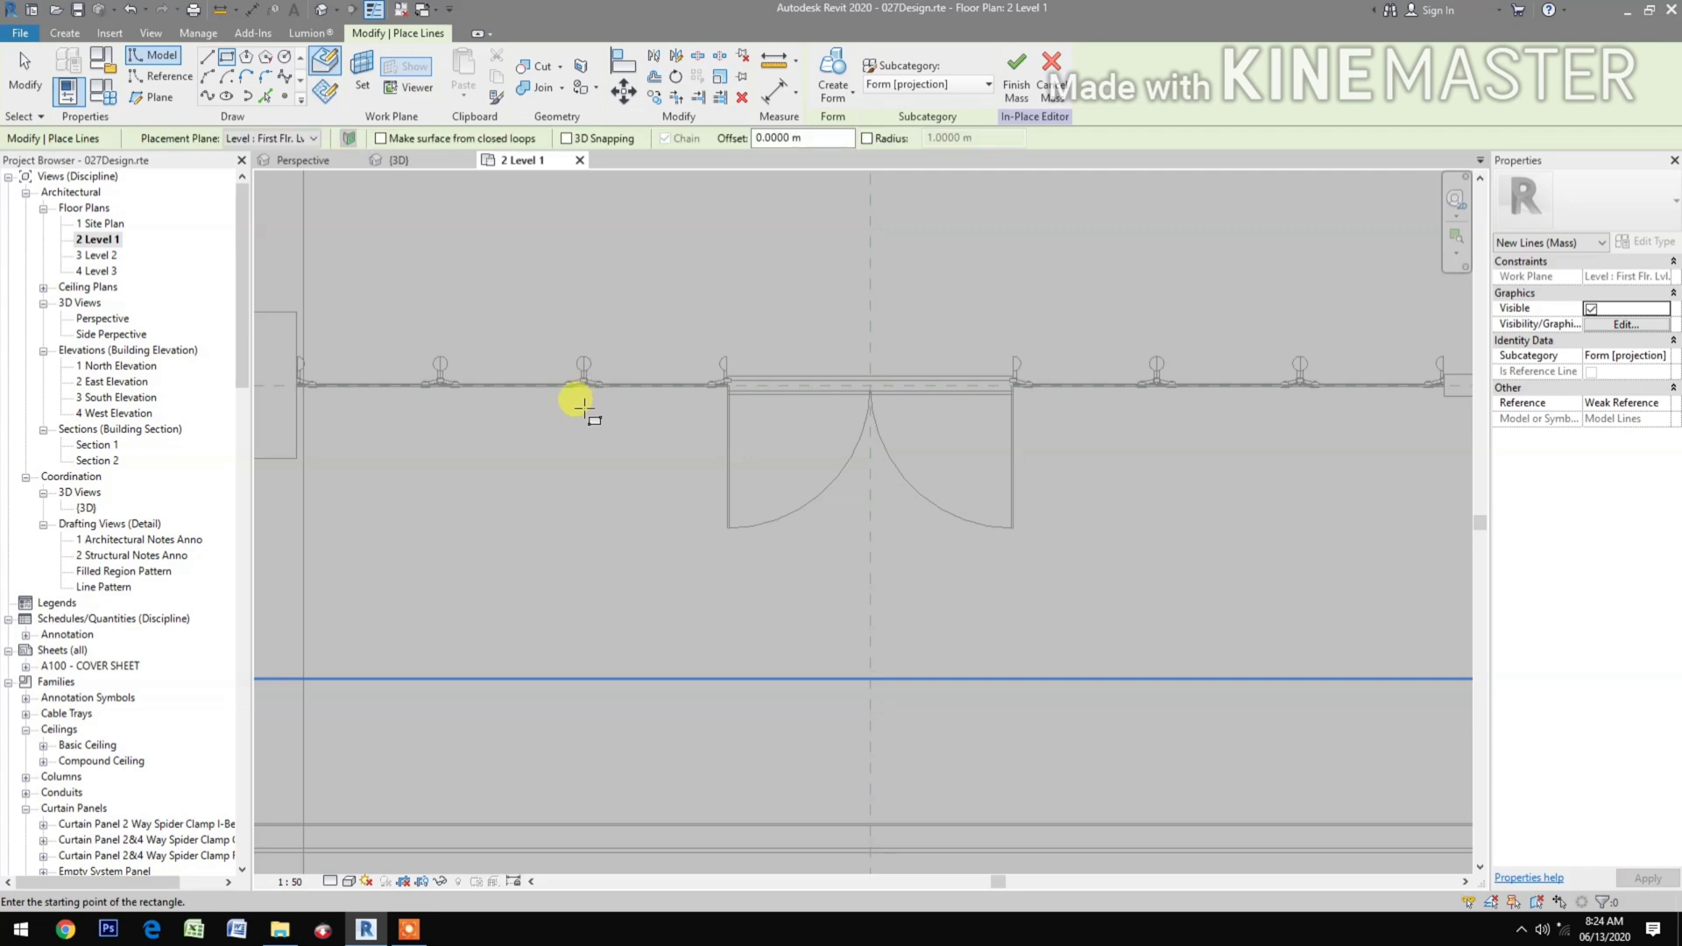
pyautogui.click(583, 406)
pyautogui.scroll(-2, 857, 645)
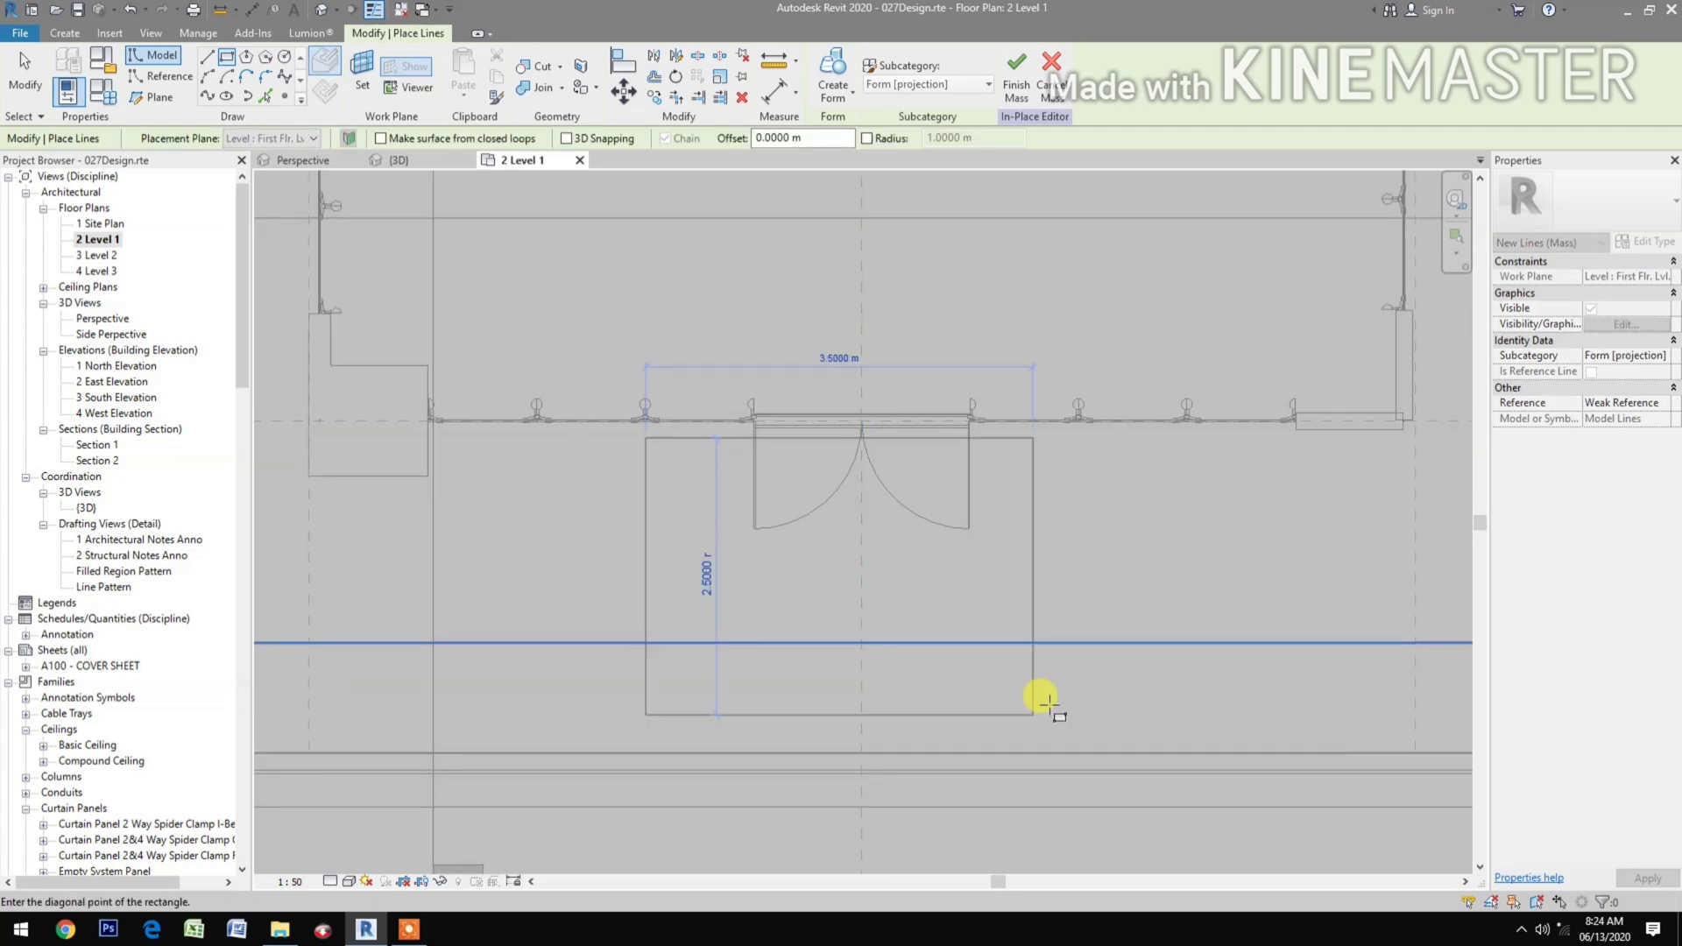
pyautogui.scroll(-1, 1086, 691)
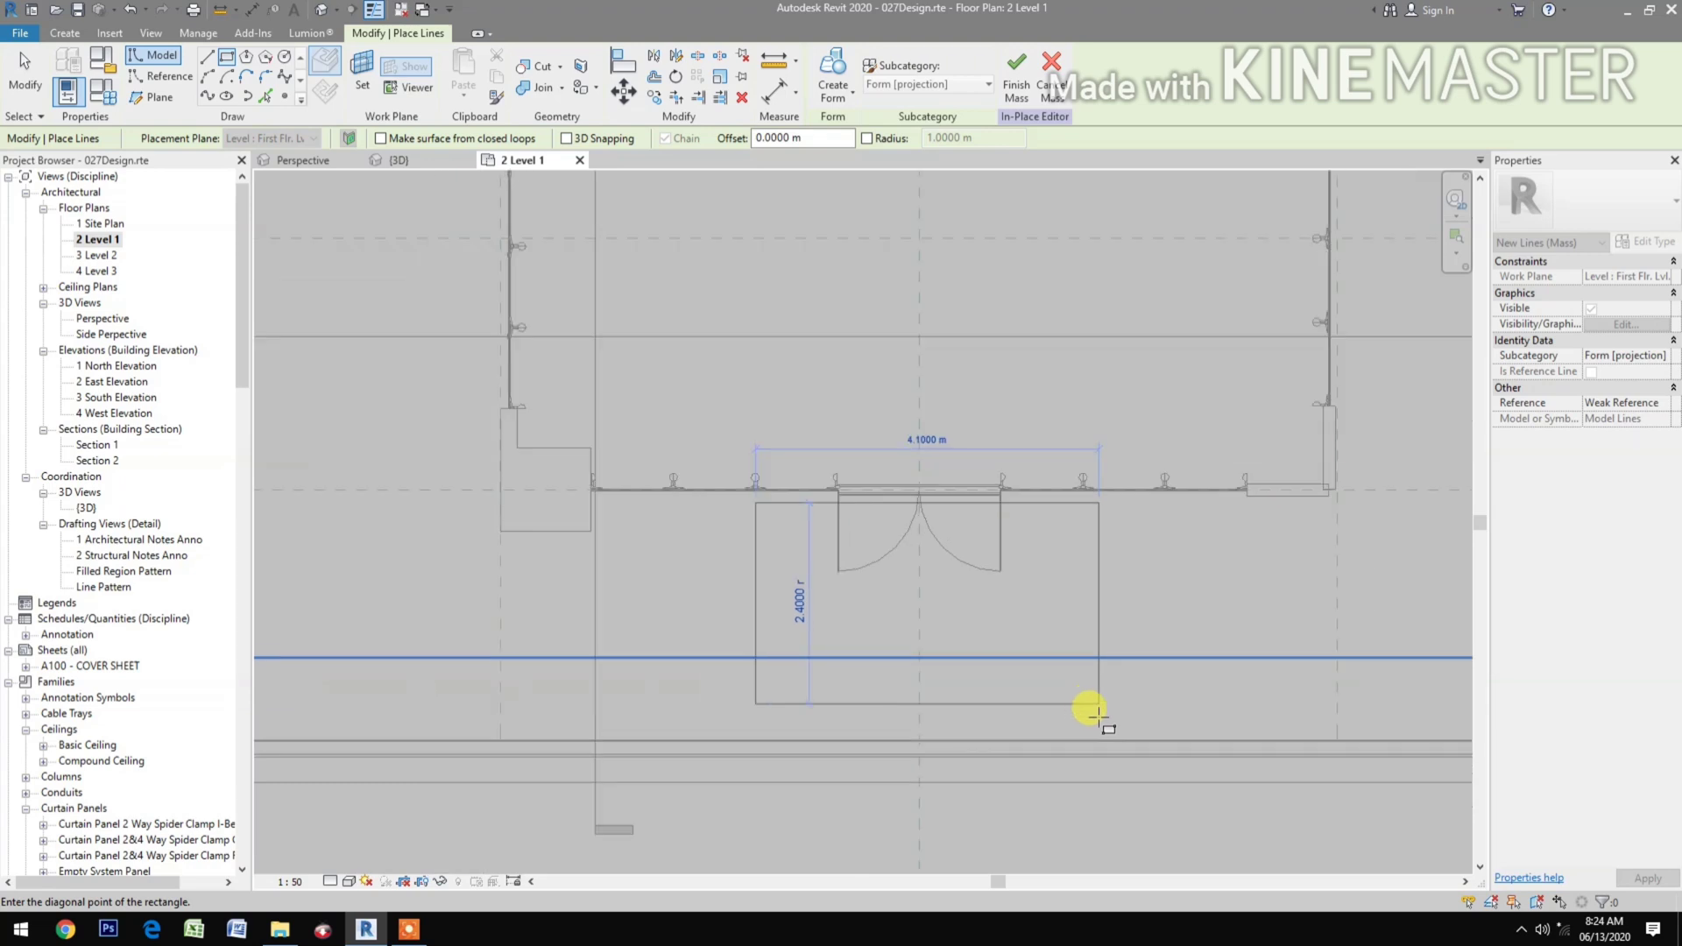
pyautogui.scroll(2, 1086, 711)
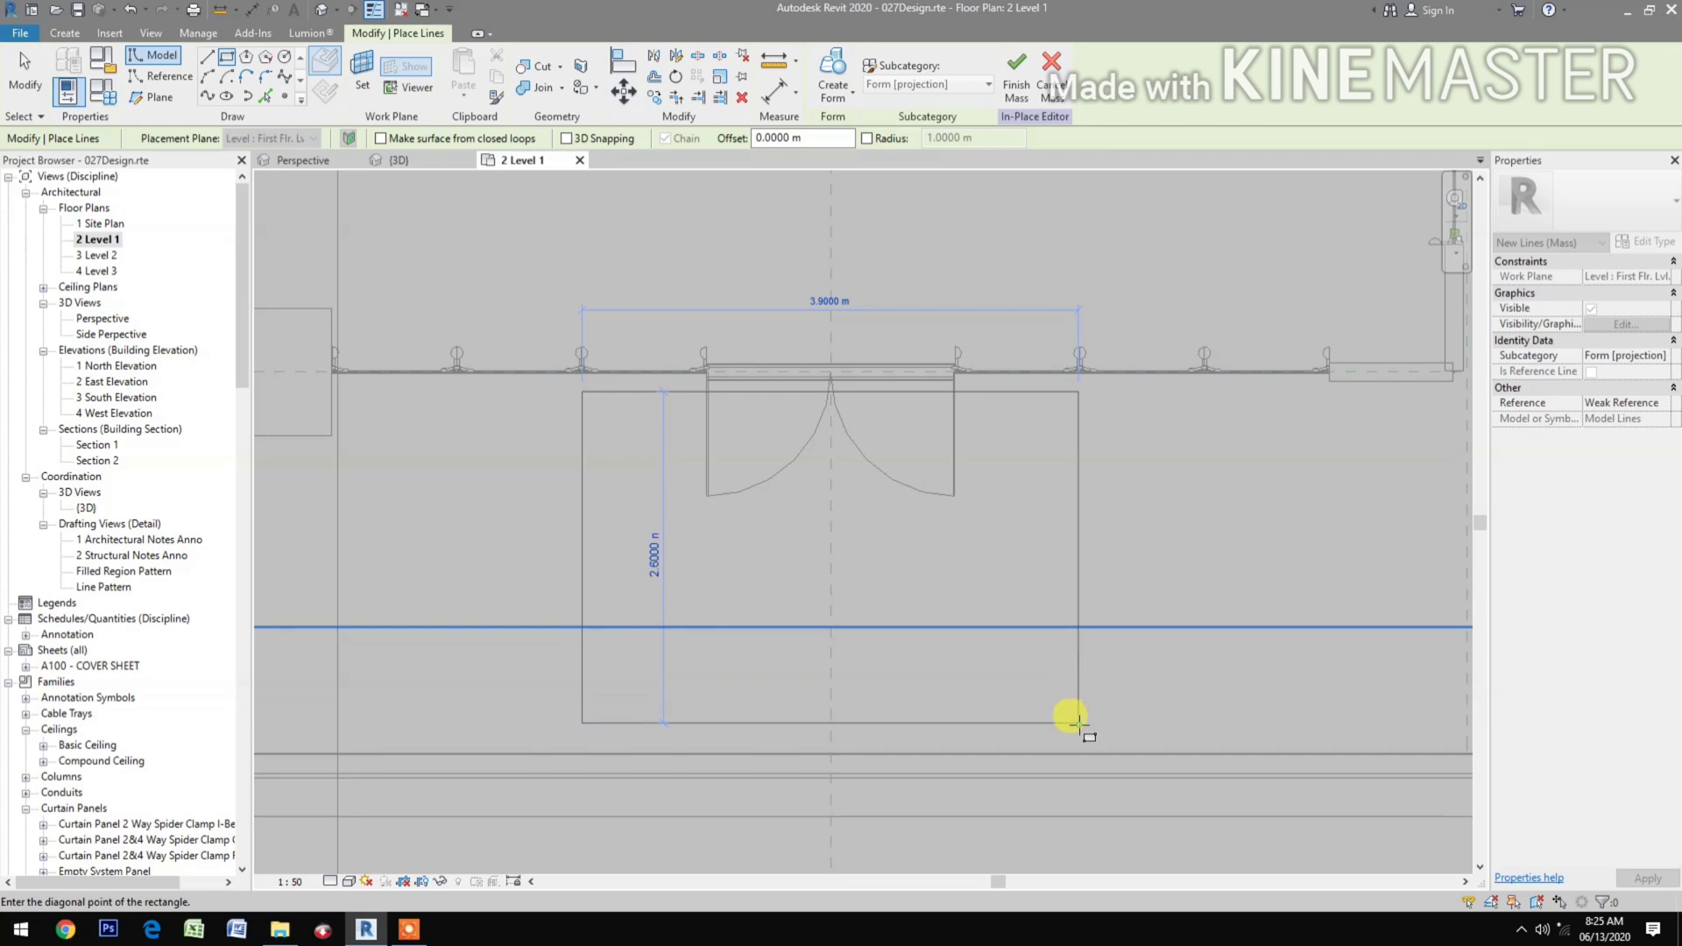
pyautogui.click(1077, 722)
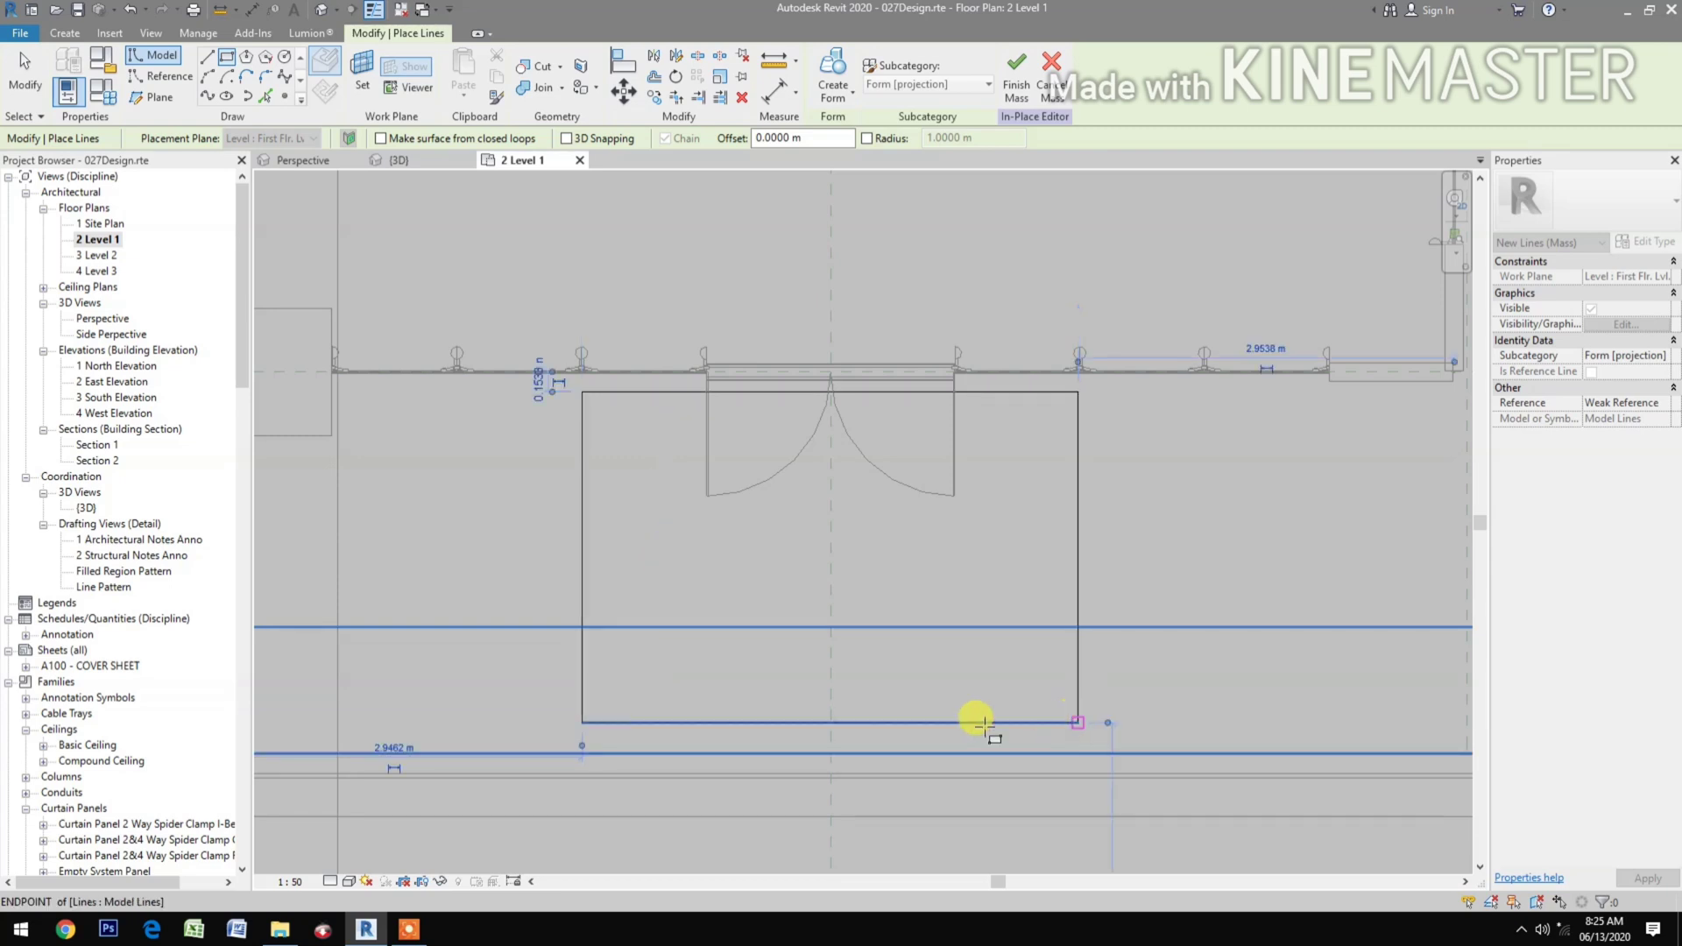
pyautogui.click(429, 162)
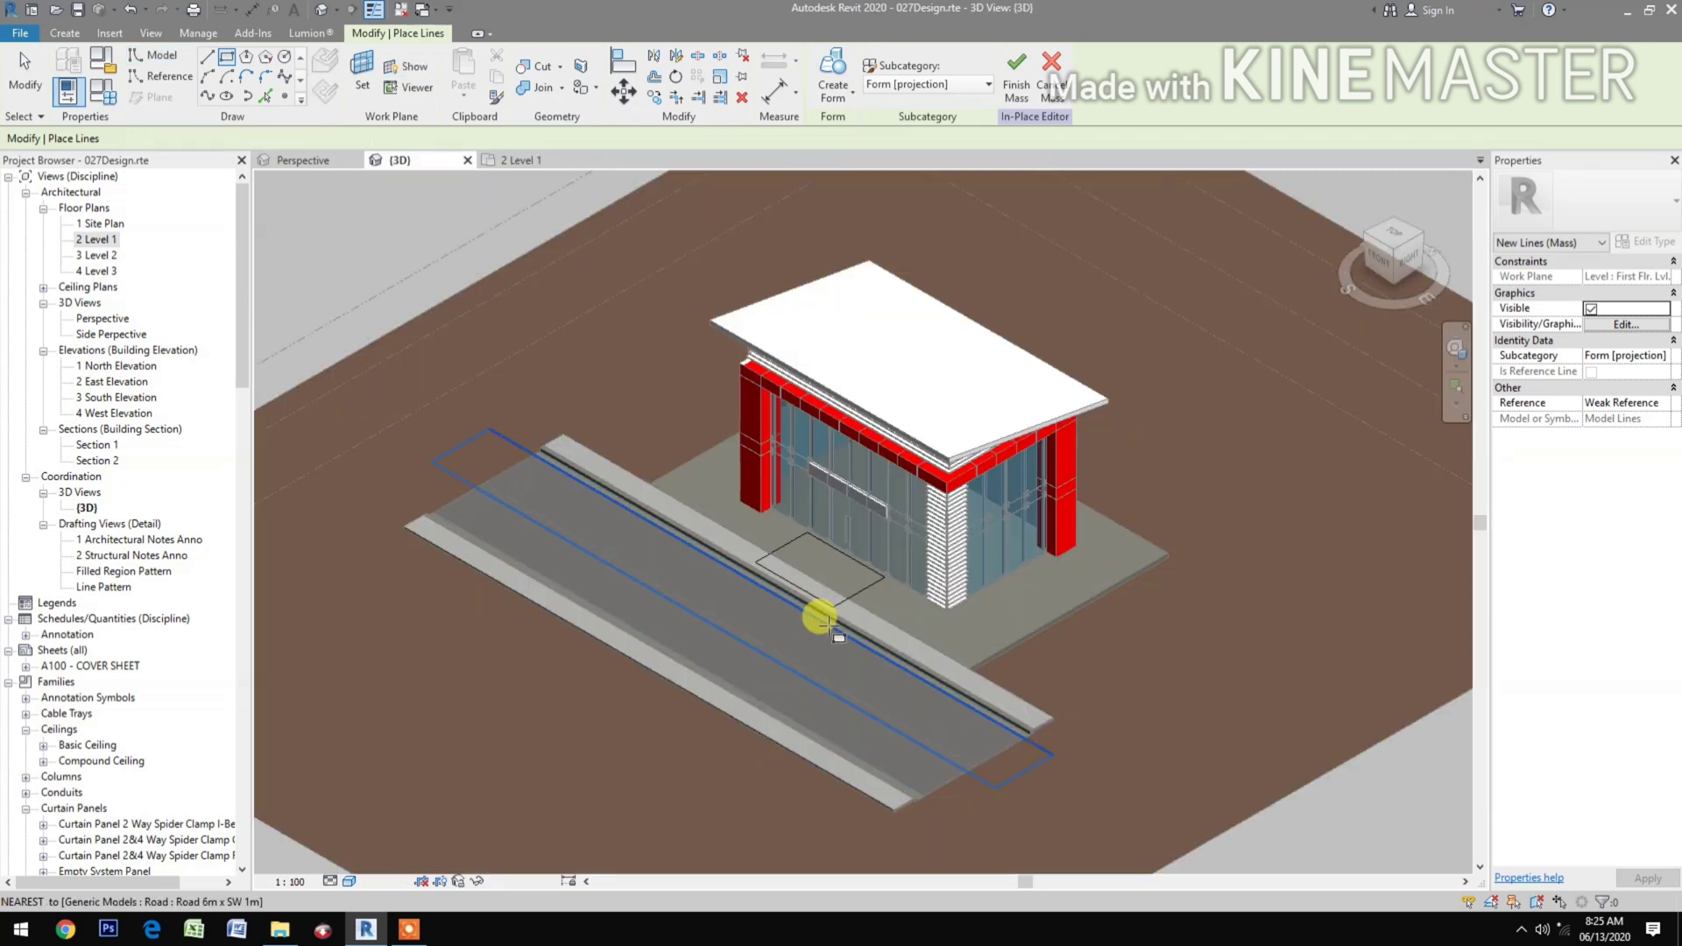
# Extrude the rectangle into a solid mass form and pull its top up to canopy height.
pyautogui.scroll(5, 830, 624)
pyautogui.press('Escape')
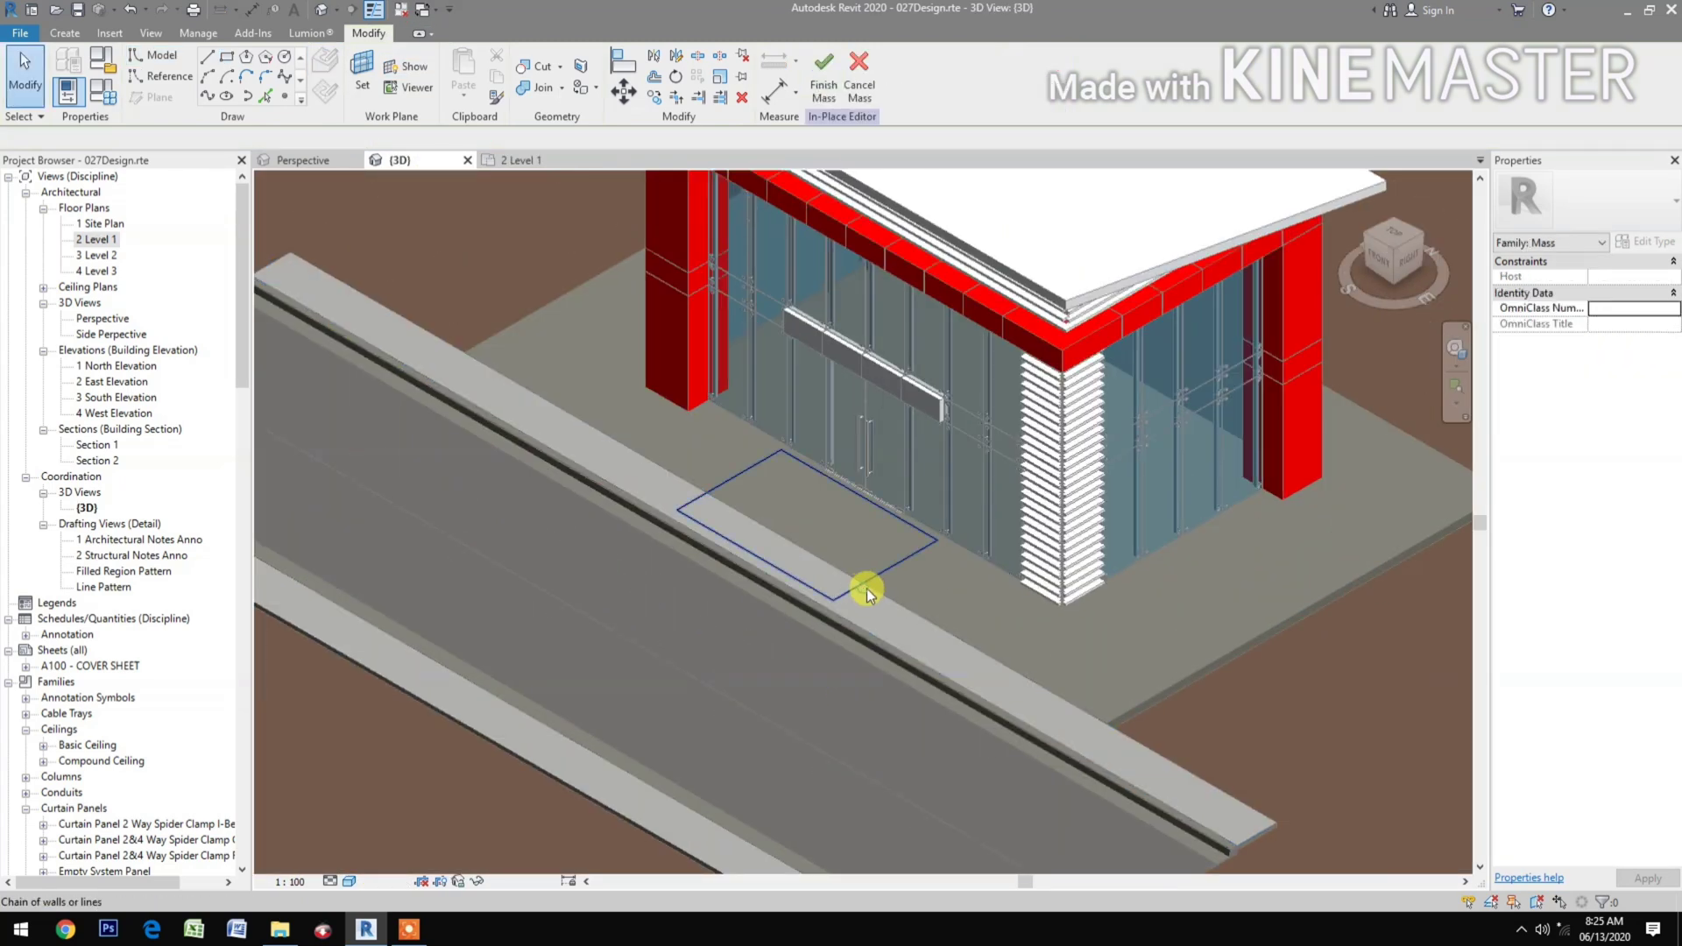
pyautogui.click(865, 587)
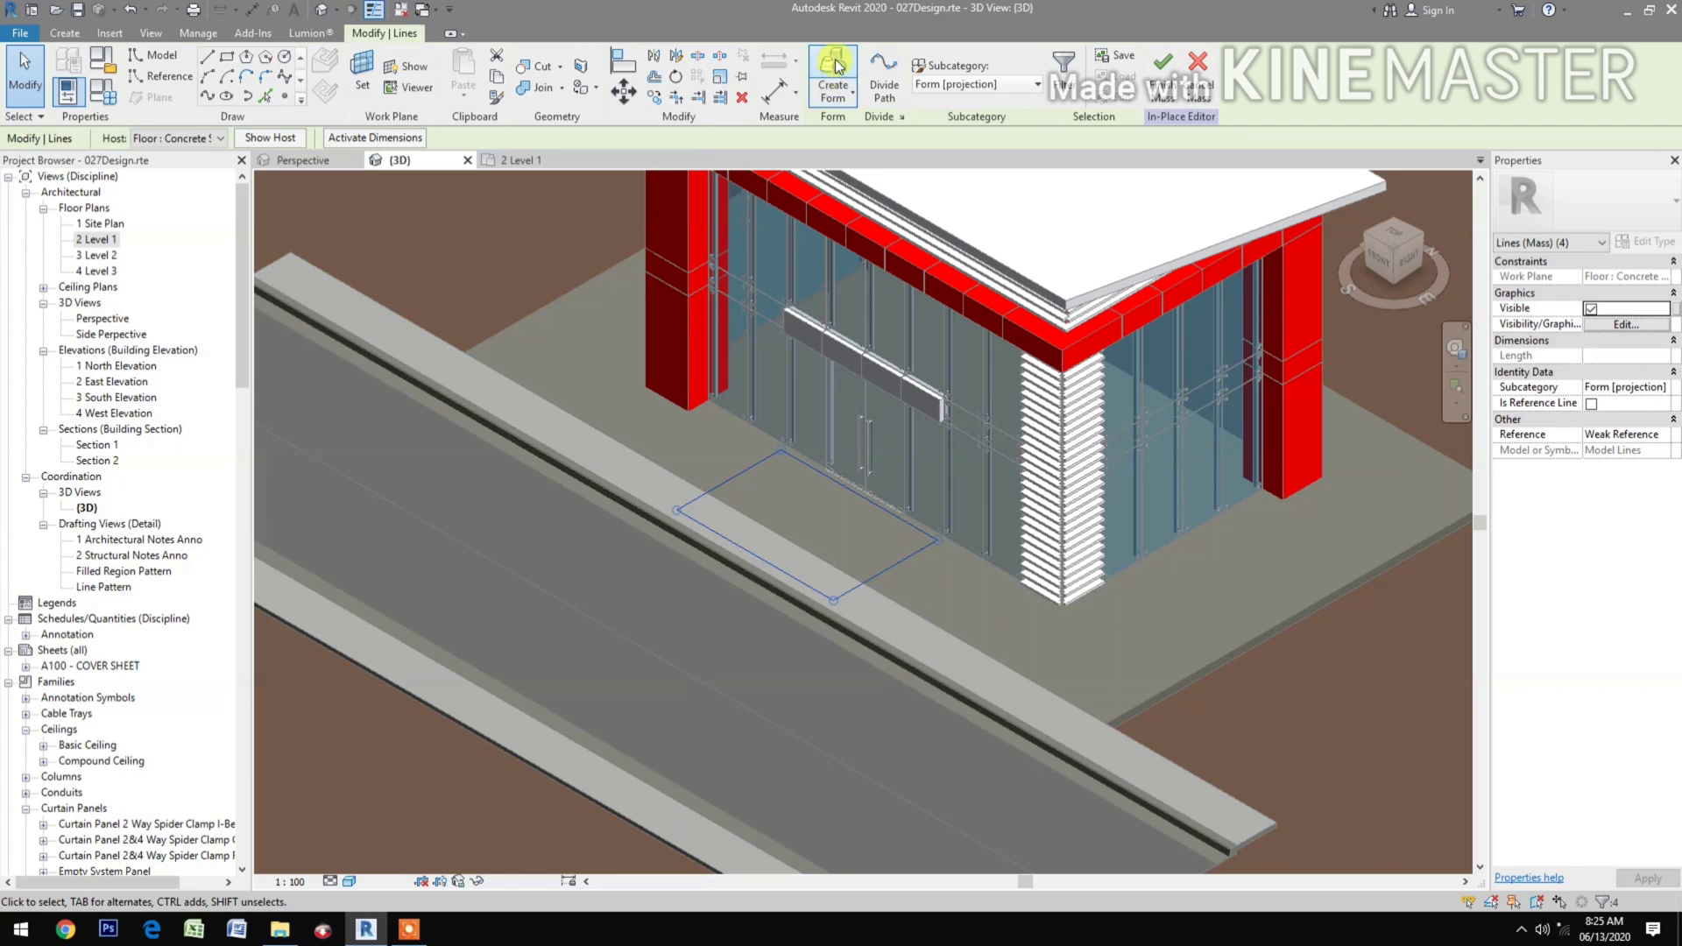
pyautogui.click(833, 70)
pyautogui.scroll(3, 797, 473)
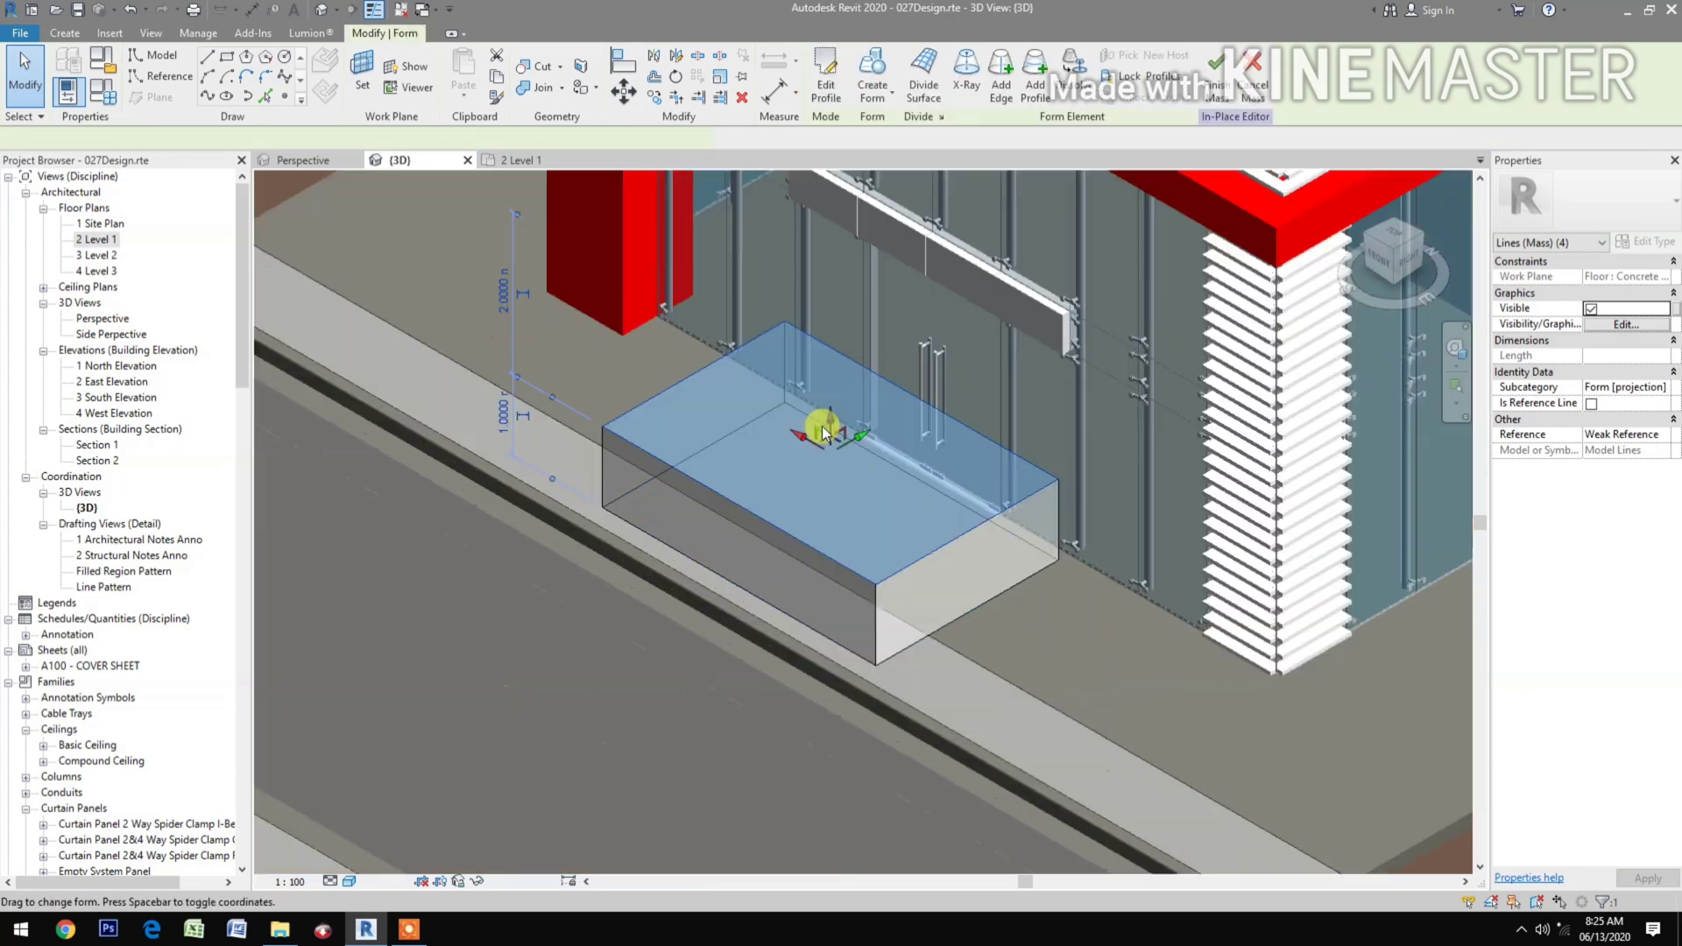
pyautogui.click(830, 421)
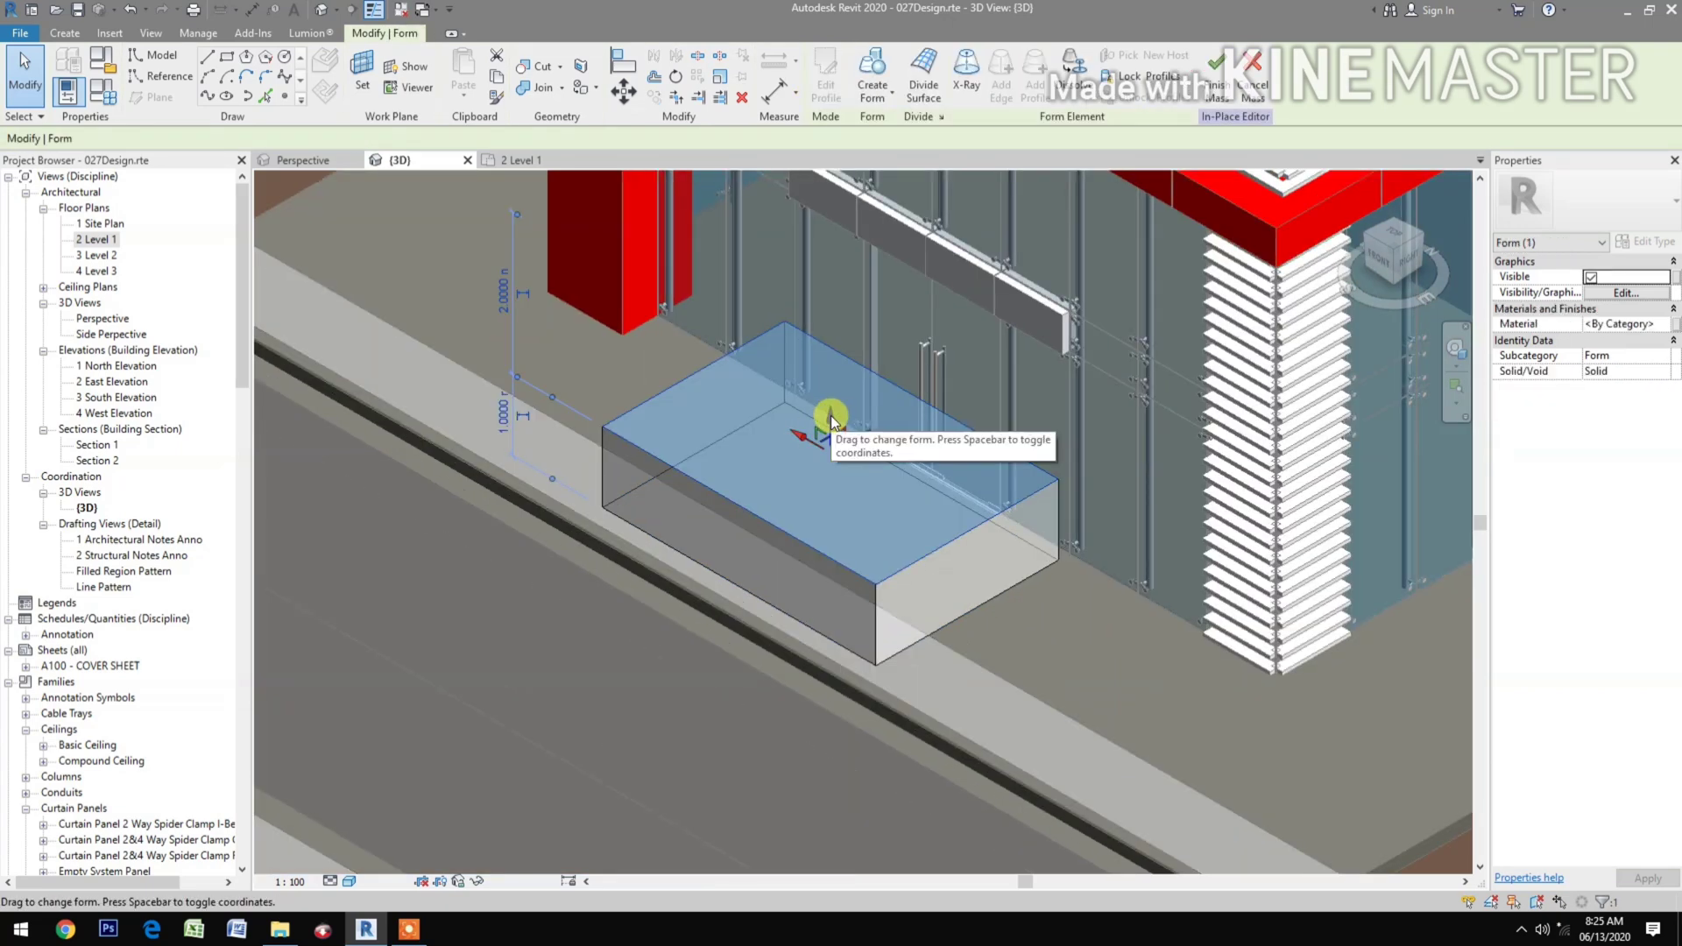
pyautogui.moveTo(830, 420); pyautogui.dragTo(853, 263)
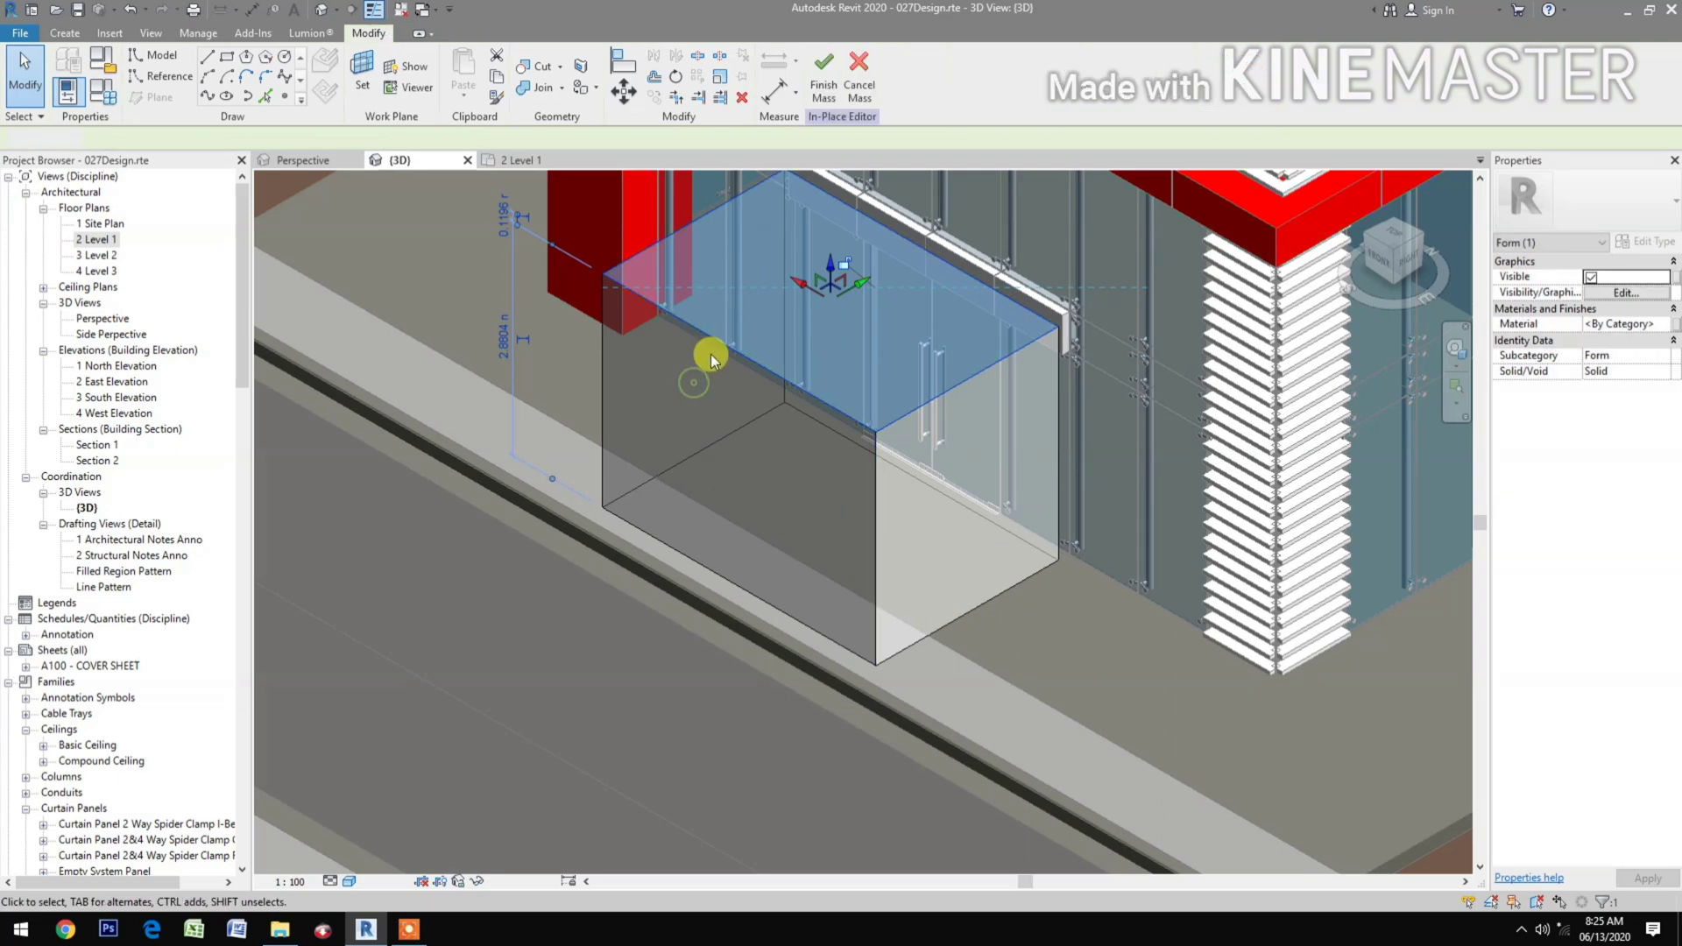
pyautogui.press('Escape')
# Drag the form's top edge so the height goes from 2.8804 m to 3.0330 m.
pyautogui.click(730, 352)
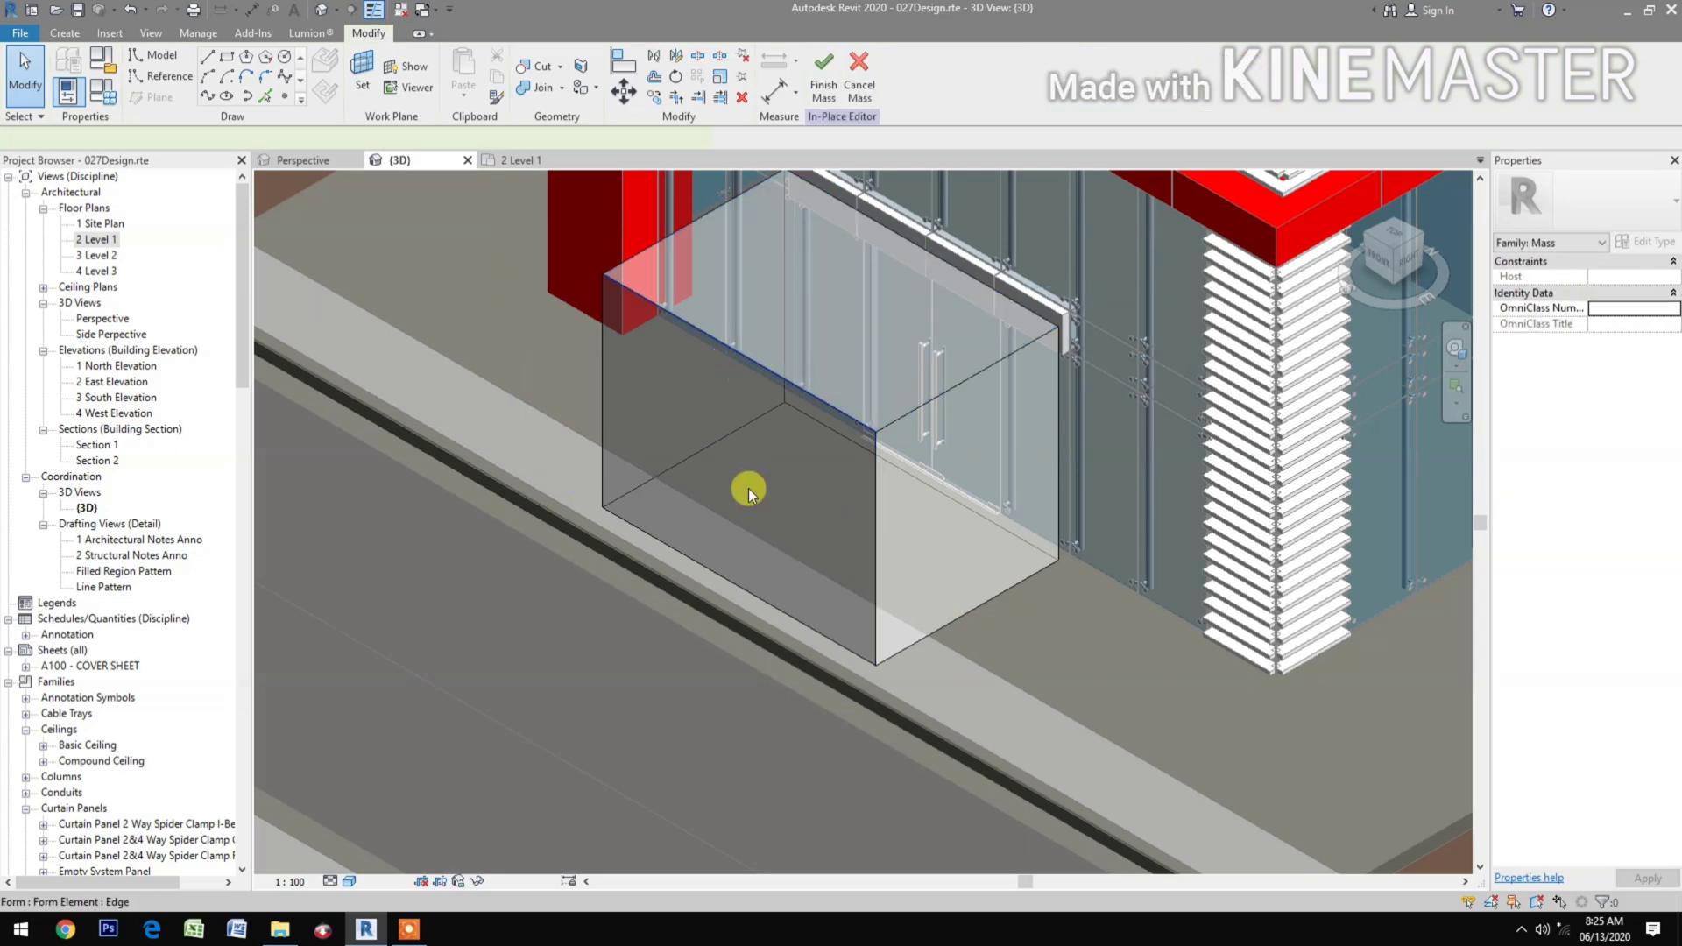
pyautogui.moveTo(750, 491); pyautogui.dragTo(774, 673, button='middle')
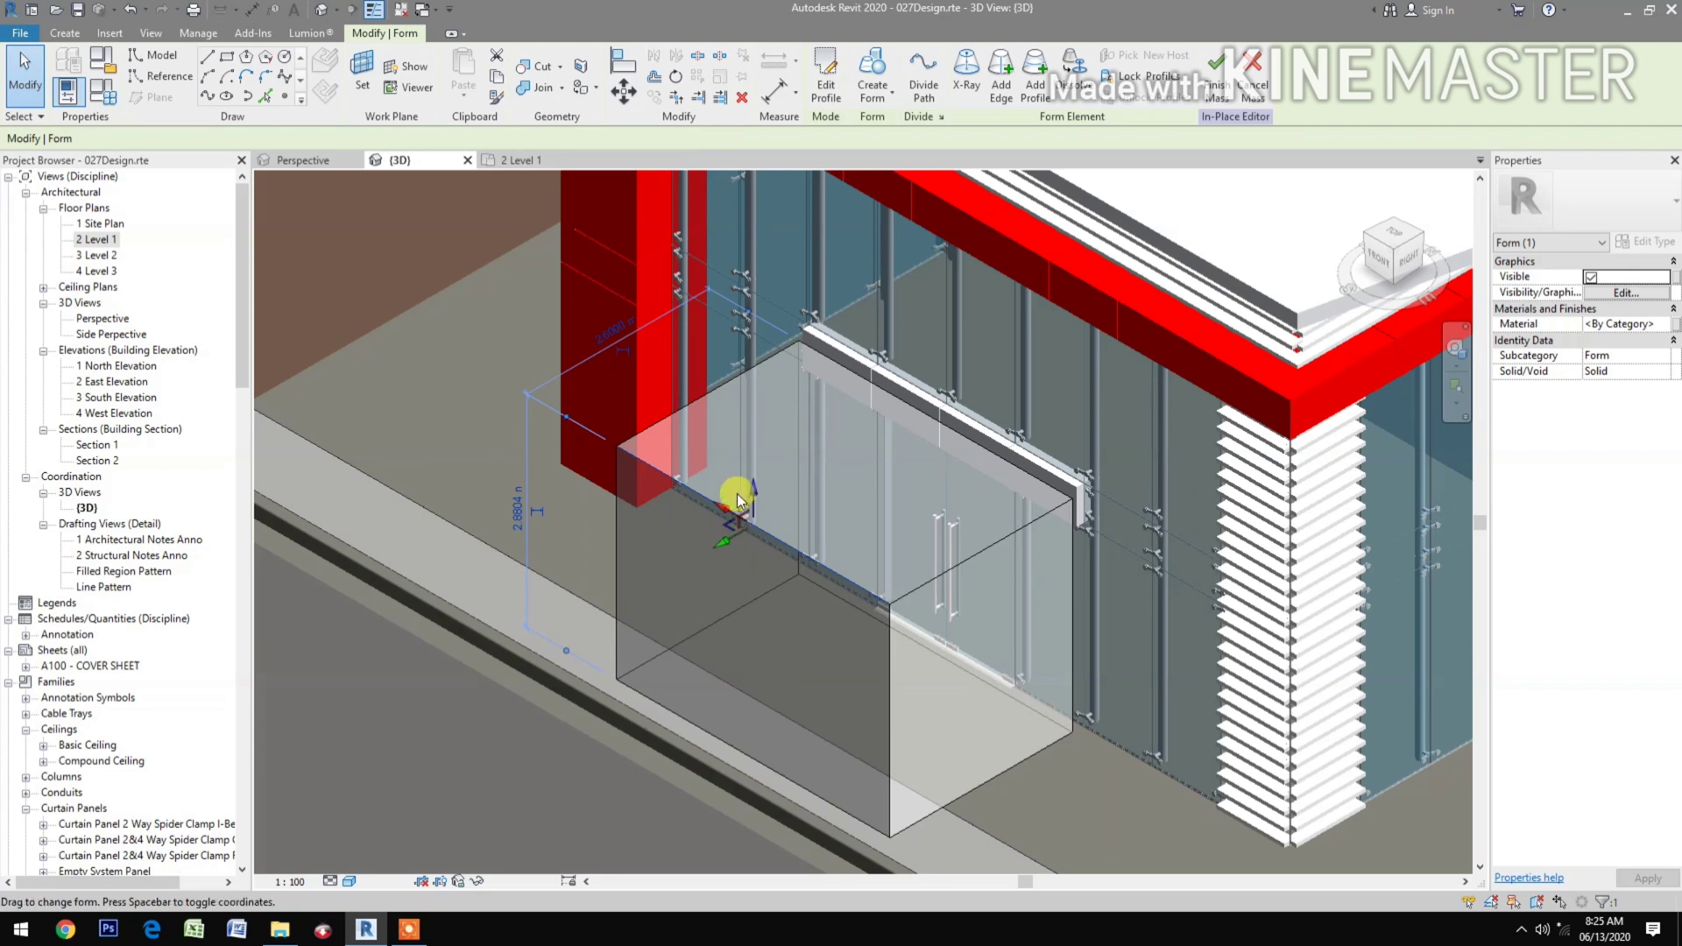
pyautogui.moveTo(759, 484); pyautogui.dragTo(759, 478)
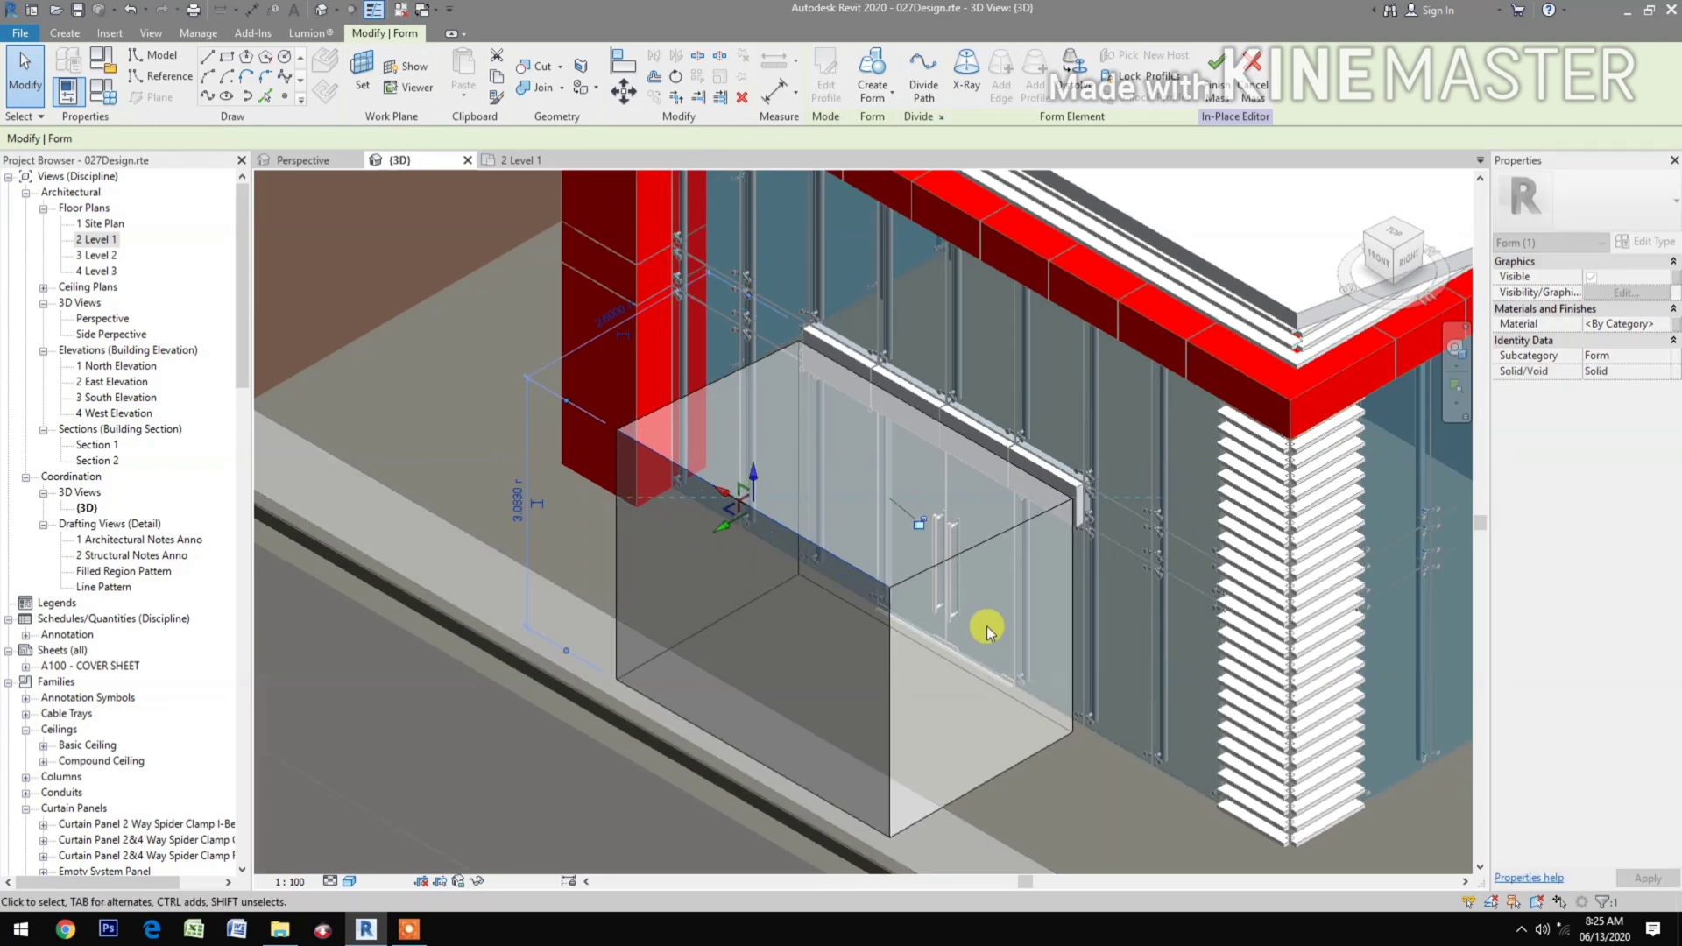
pyautogui.press('Escape')
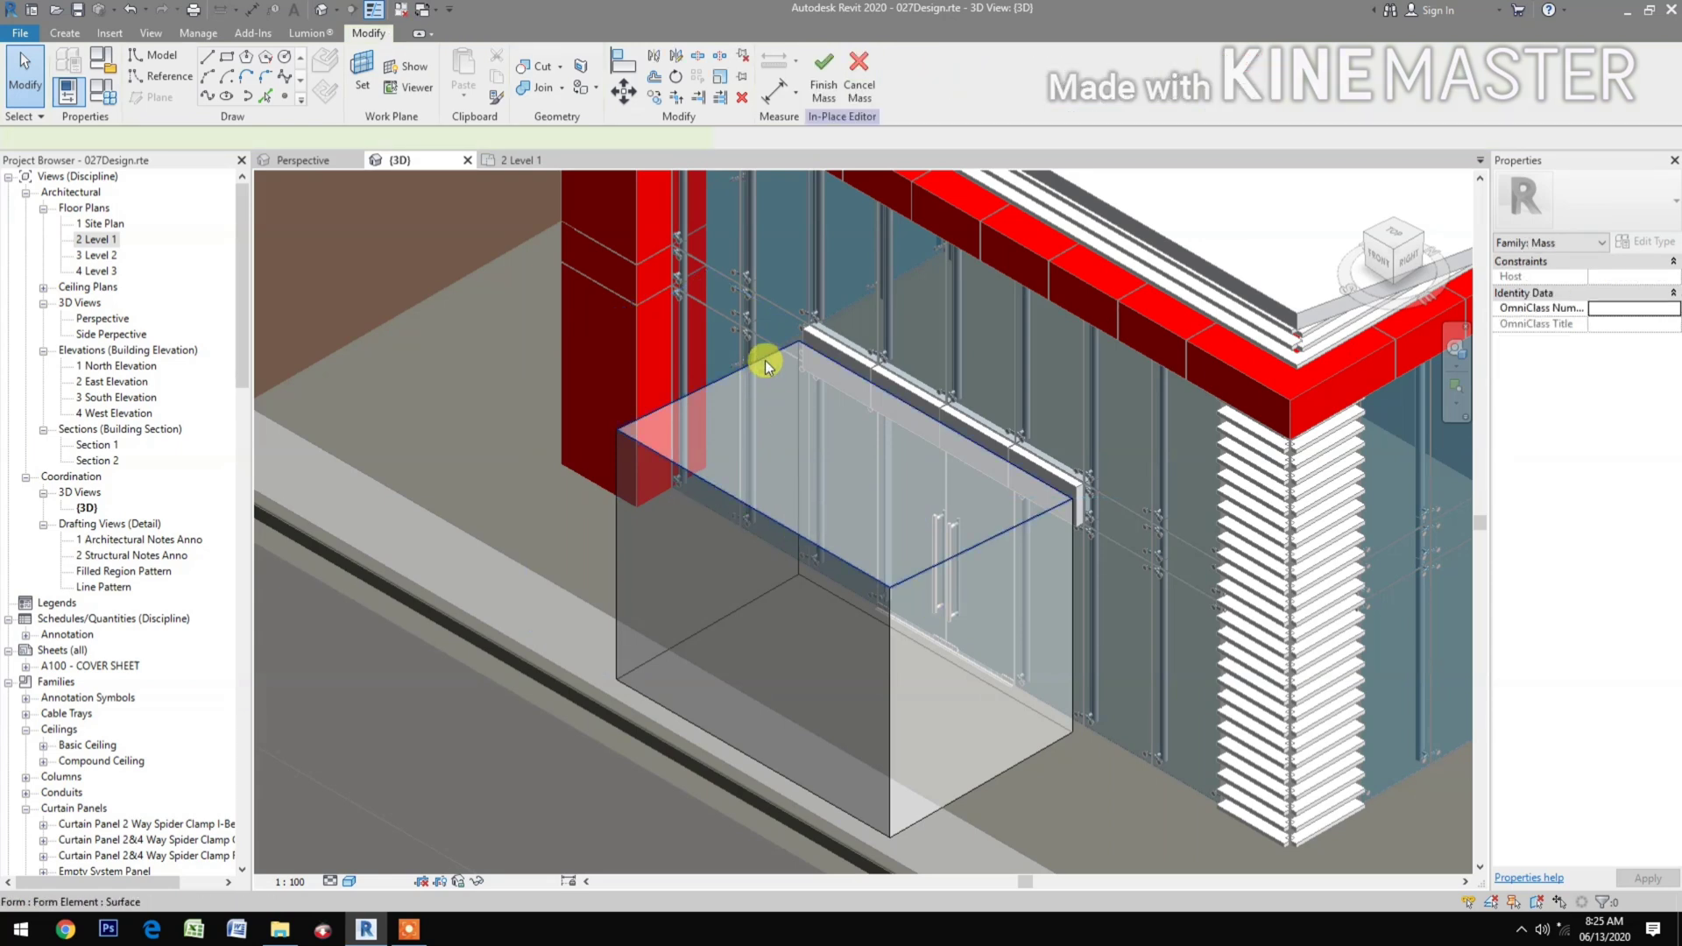
# Set the divided top face to U Grid Number 3 and V Grid Number 4.
pyautogui.click(764, 366)
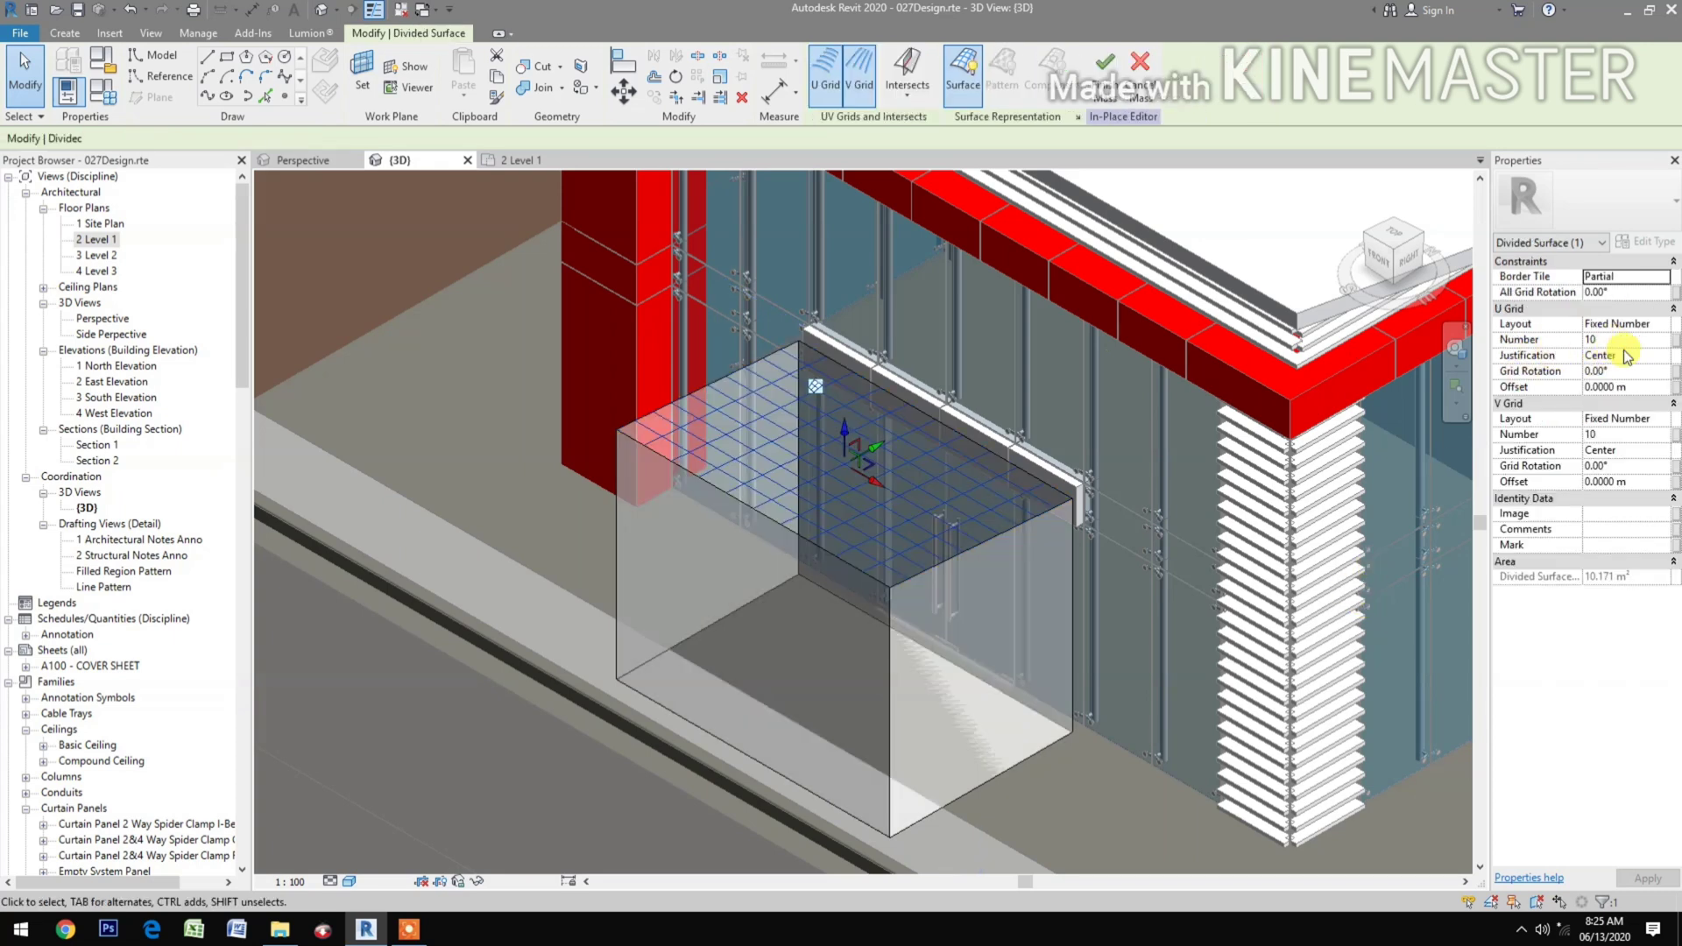
pyautogui.click(1624, 340)
pyautogui.write('3')
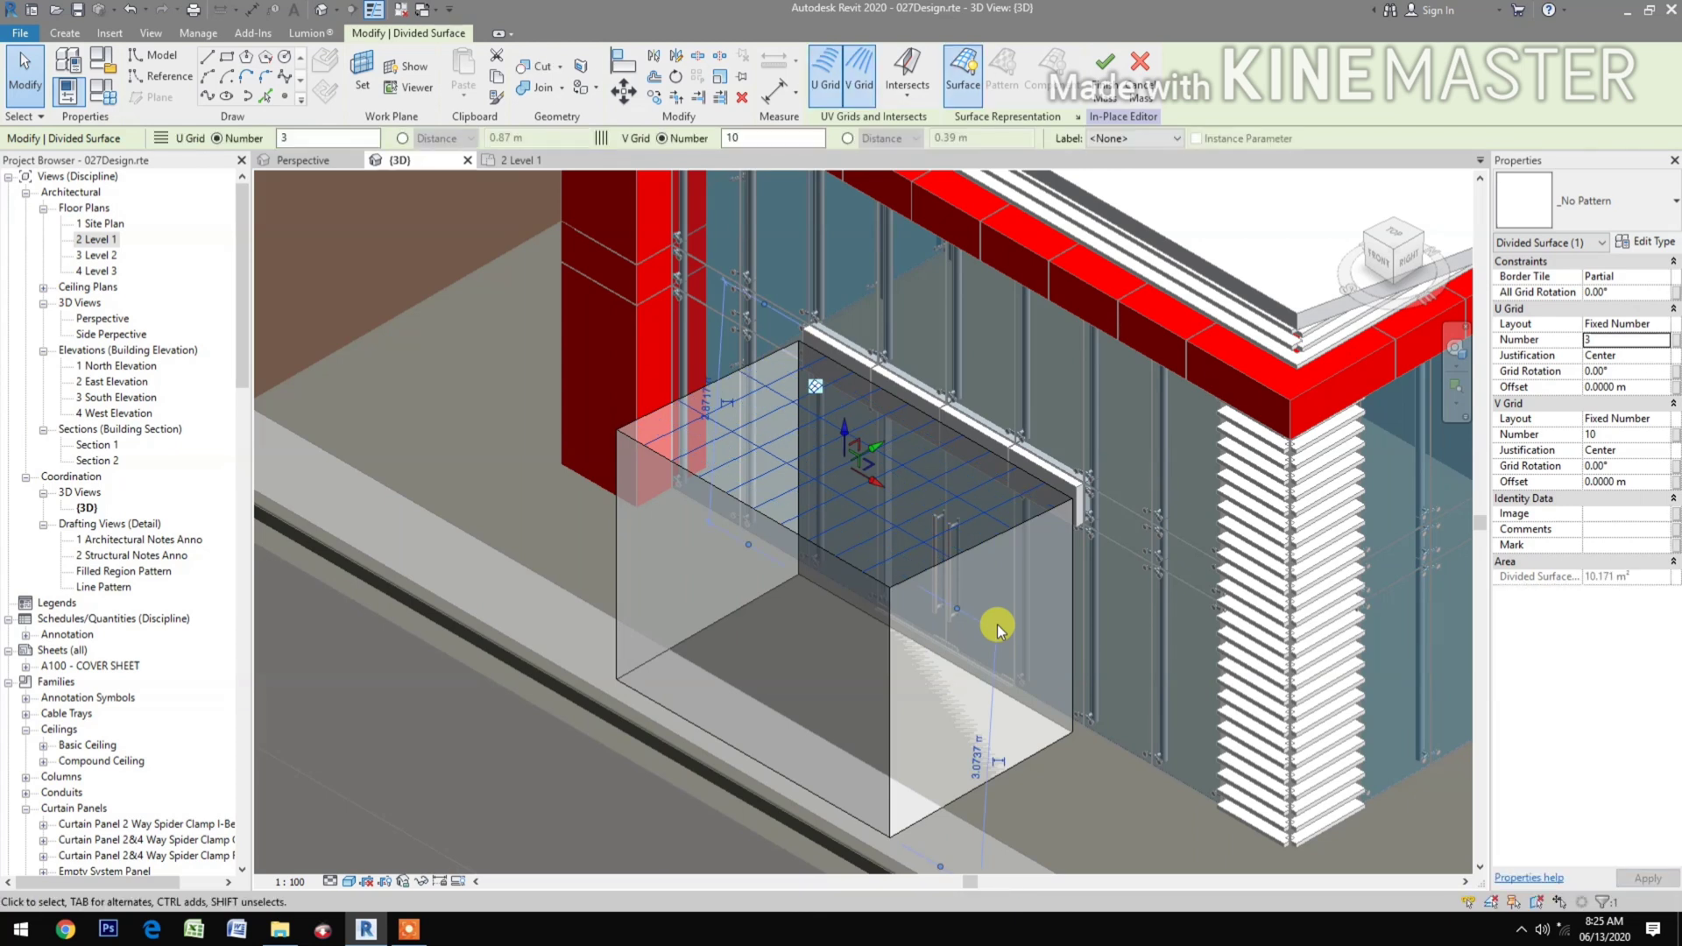
pyautogui.click(1626, 435)
pyautogui.write('4')
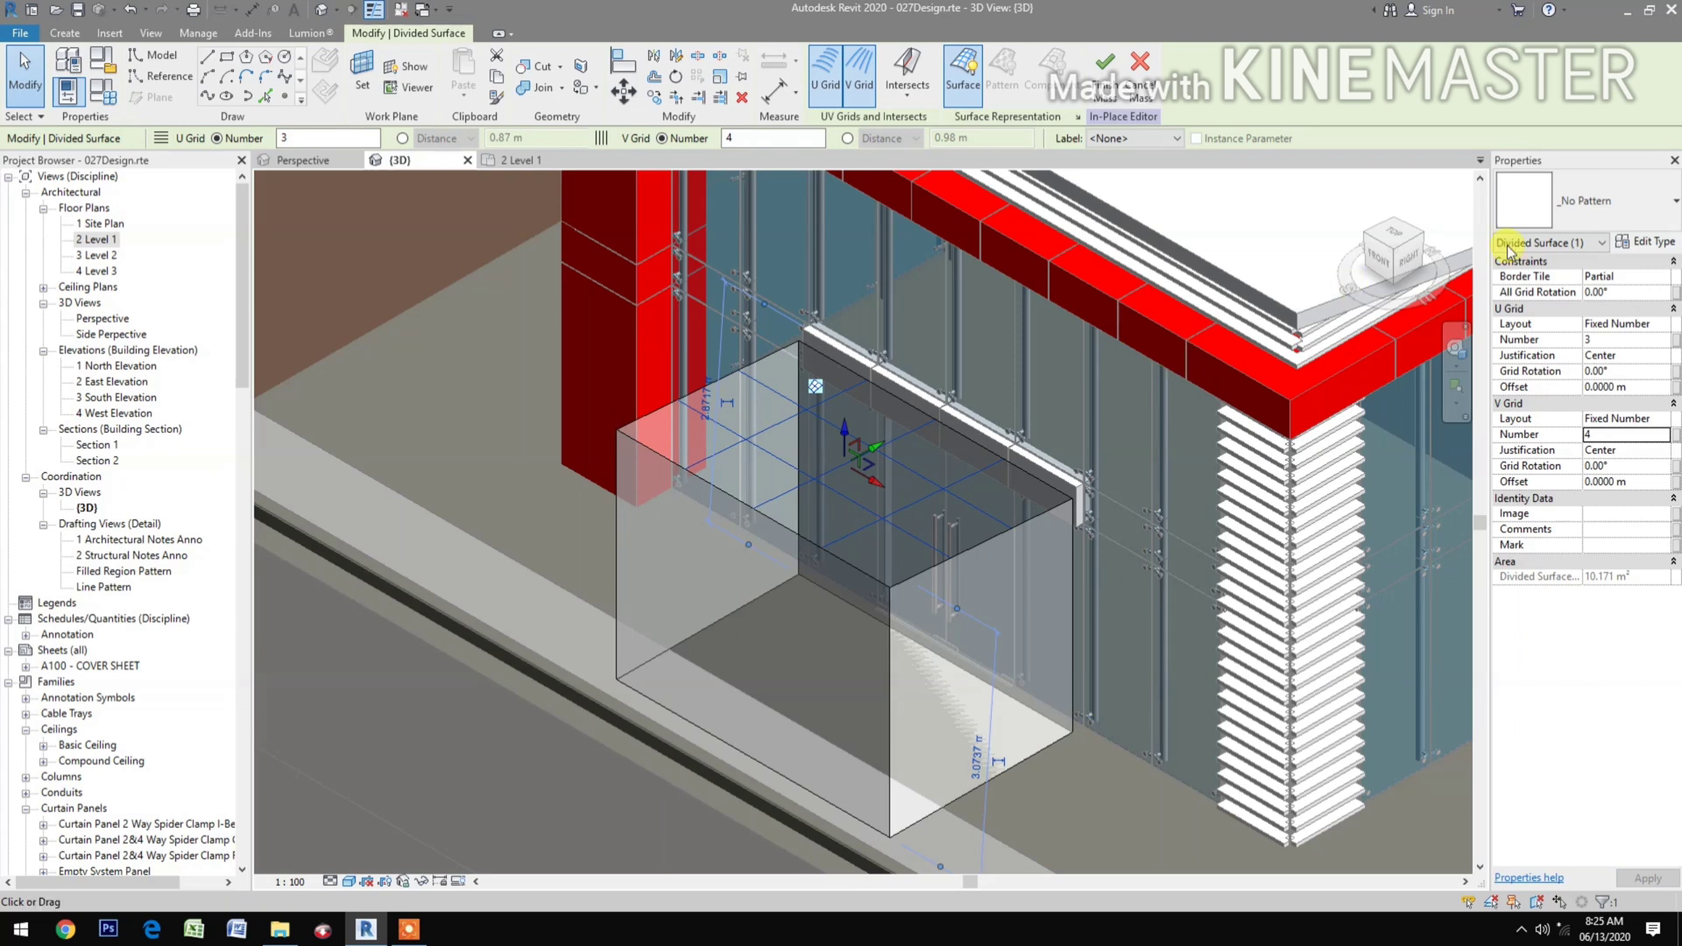
pyautogui.click(1590, 218)
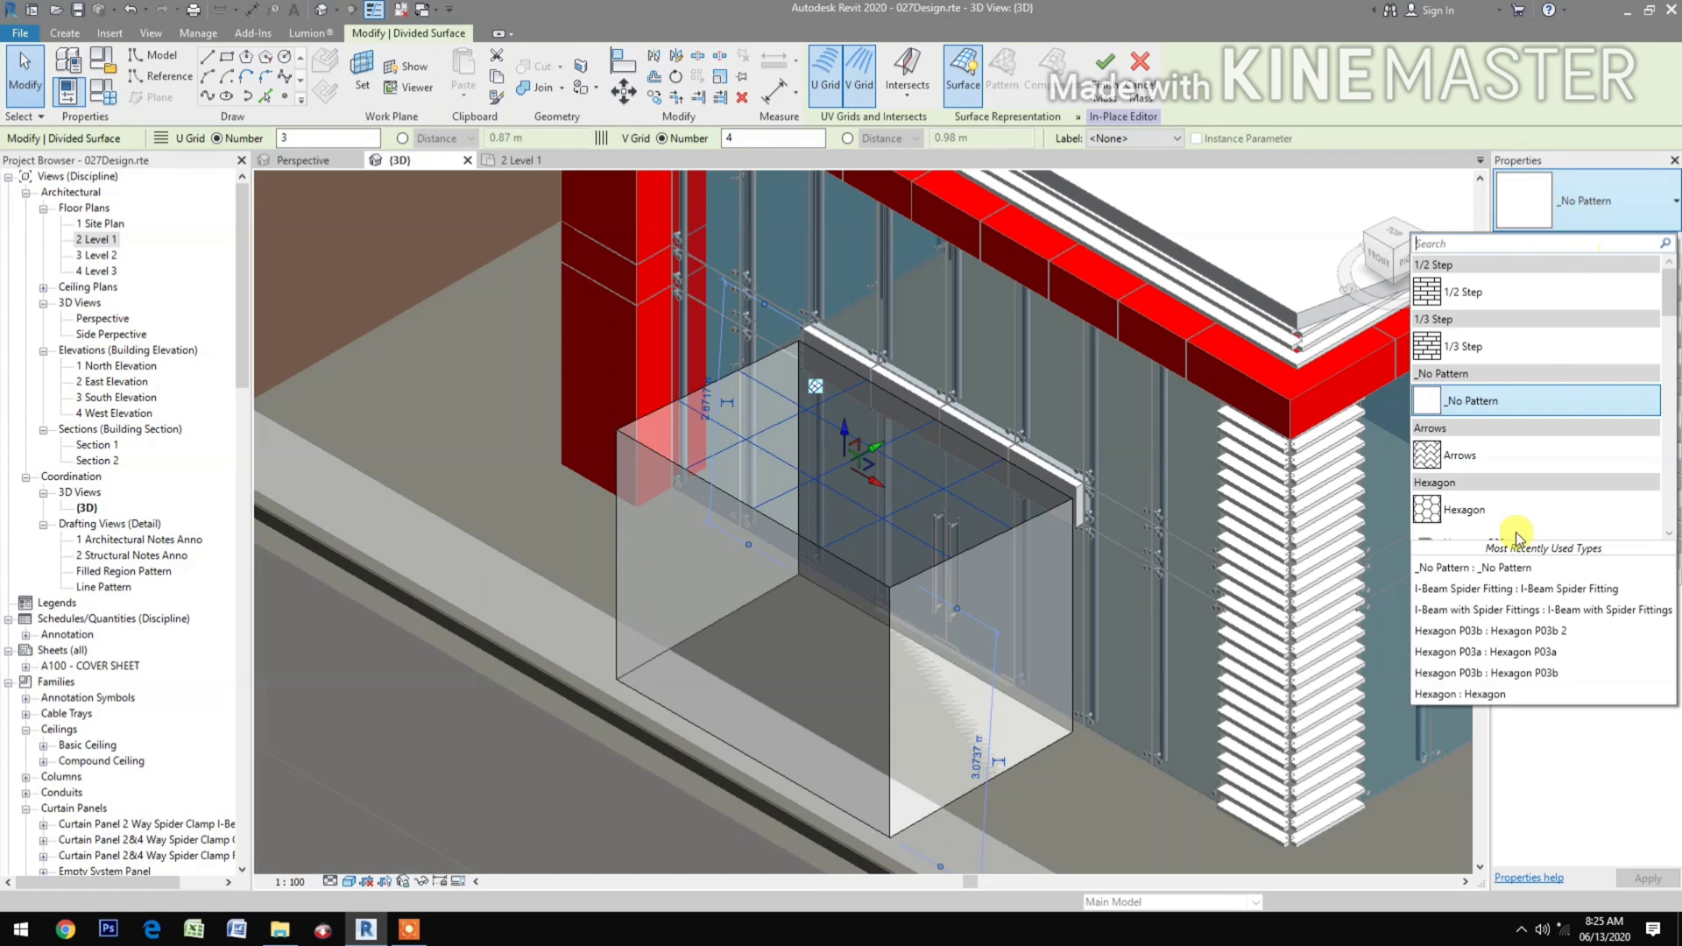
# Apply the I-Beam Spider Fitting pattern to the divided surface and select one fitting panel.
pyautogui.click(1516, 592)
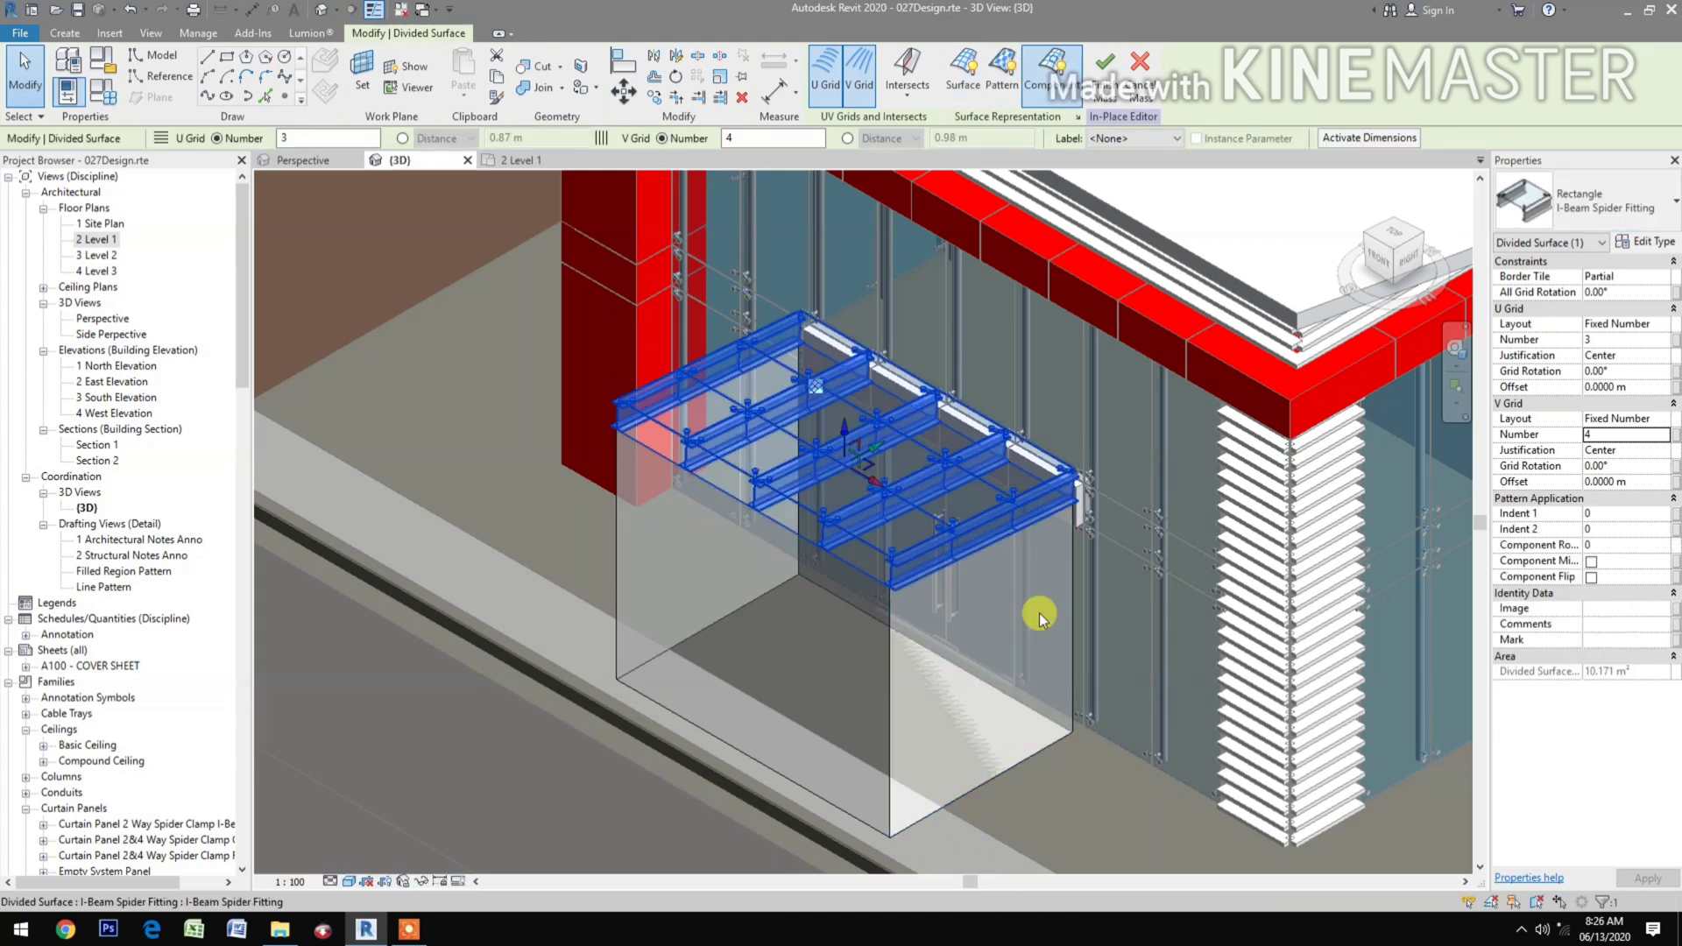
pyautogui.press('Escape')
pyautogui.scroll(4, 928, 683)
pyautogui.scroll(-2, 893, 595)
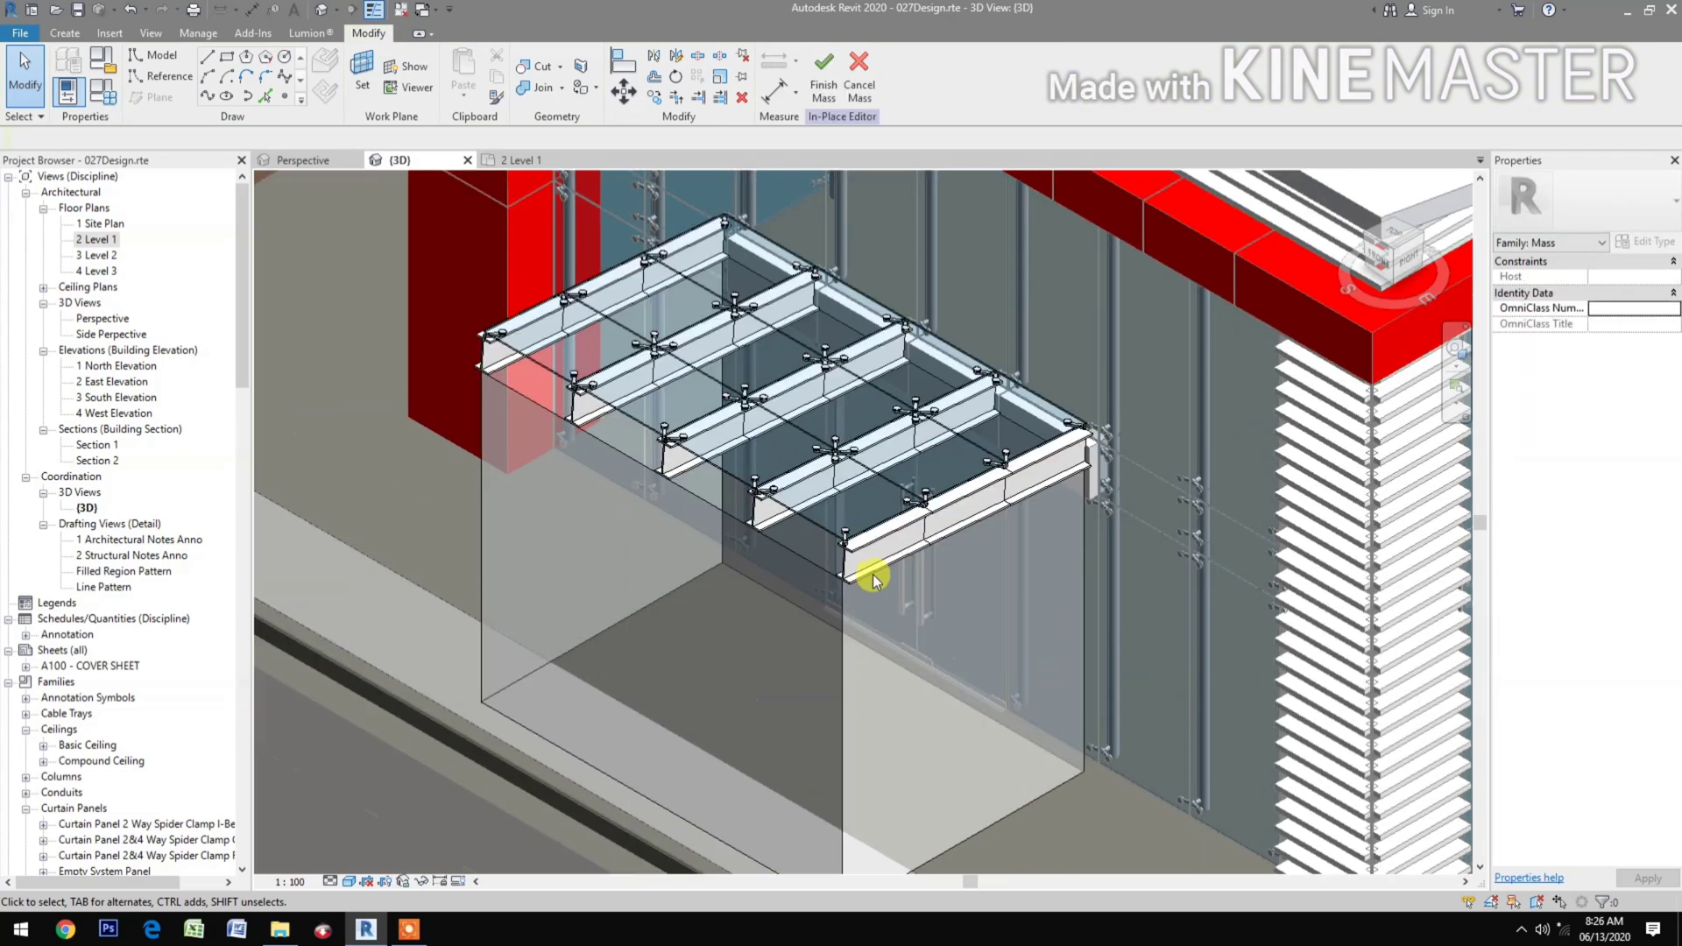
pyautogui.press('Tab')
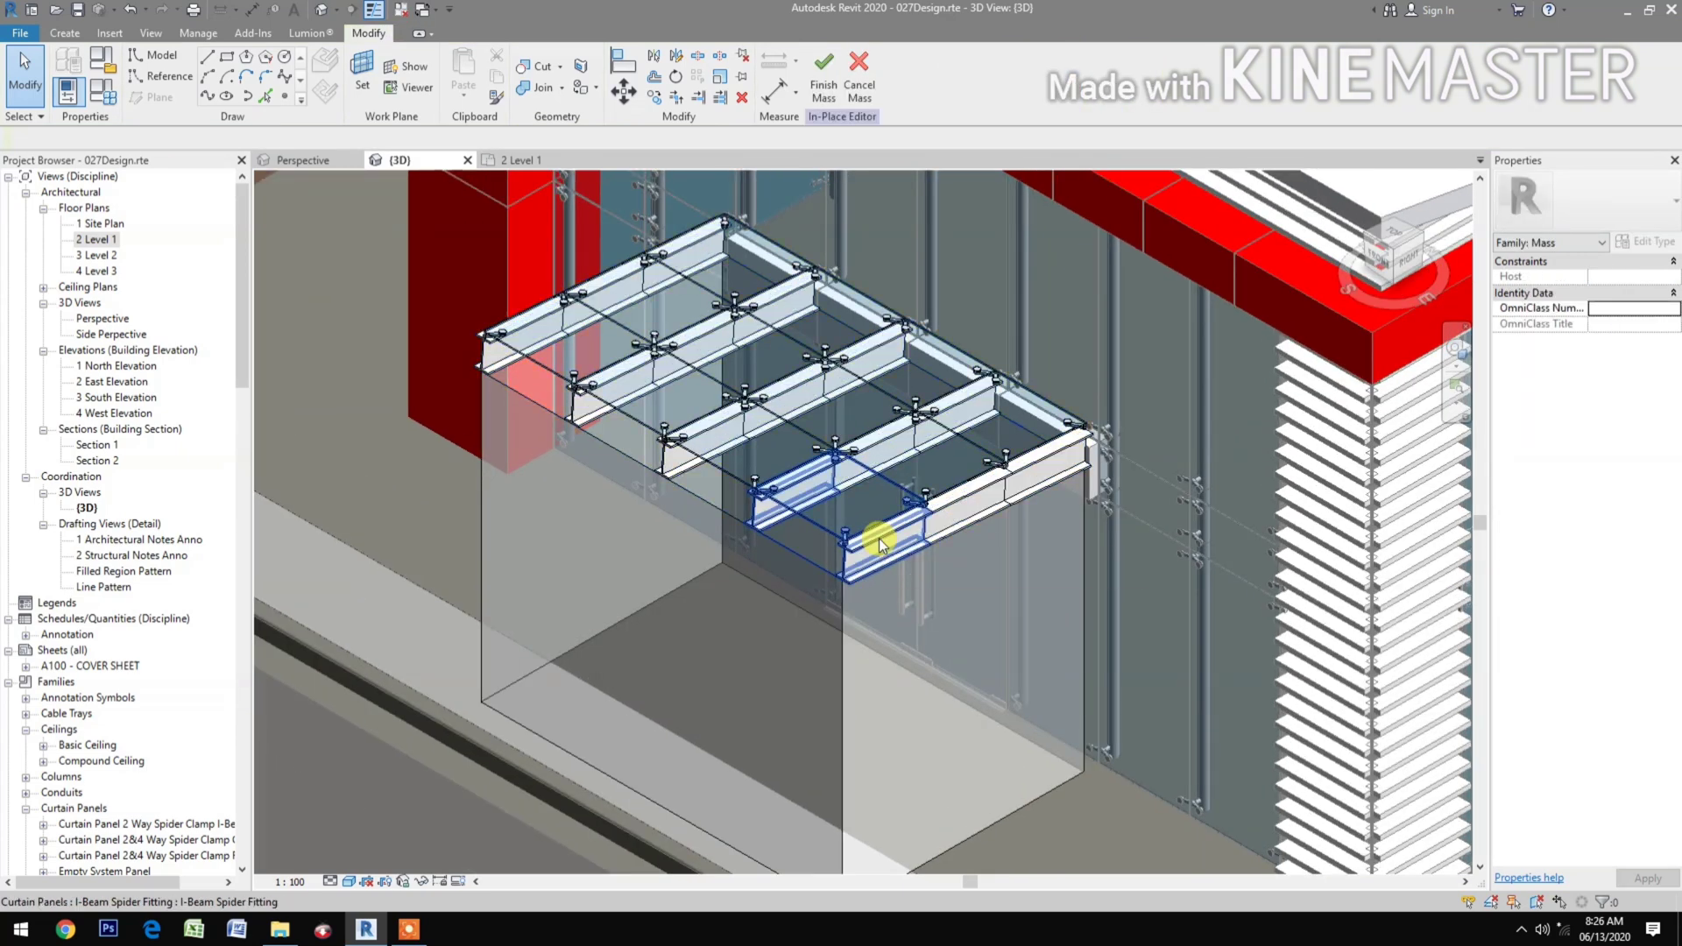
pyautogui.click(879, 537)
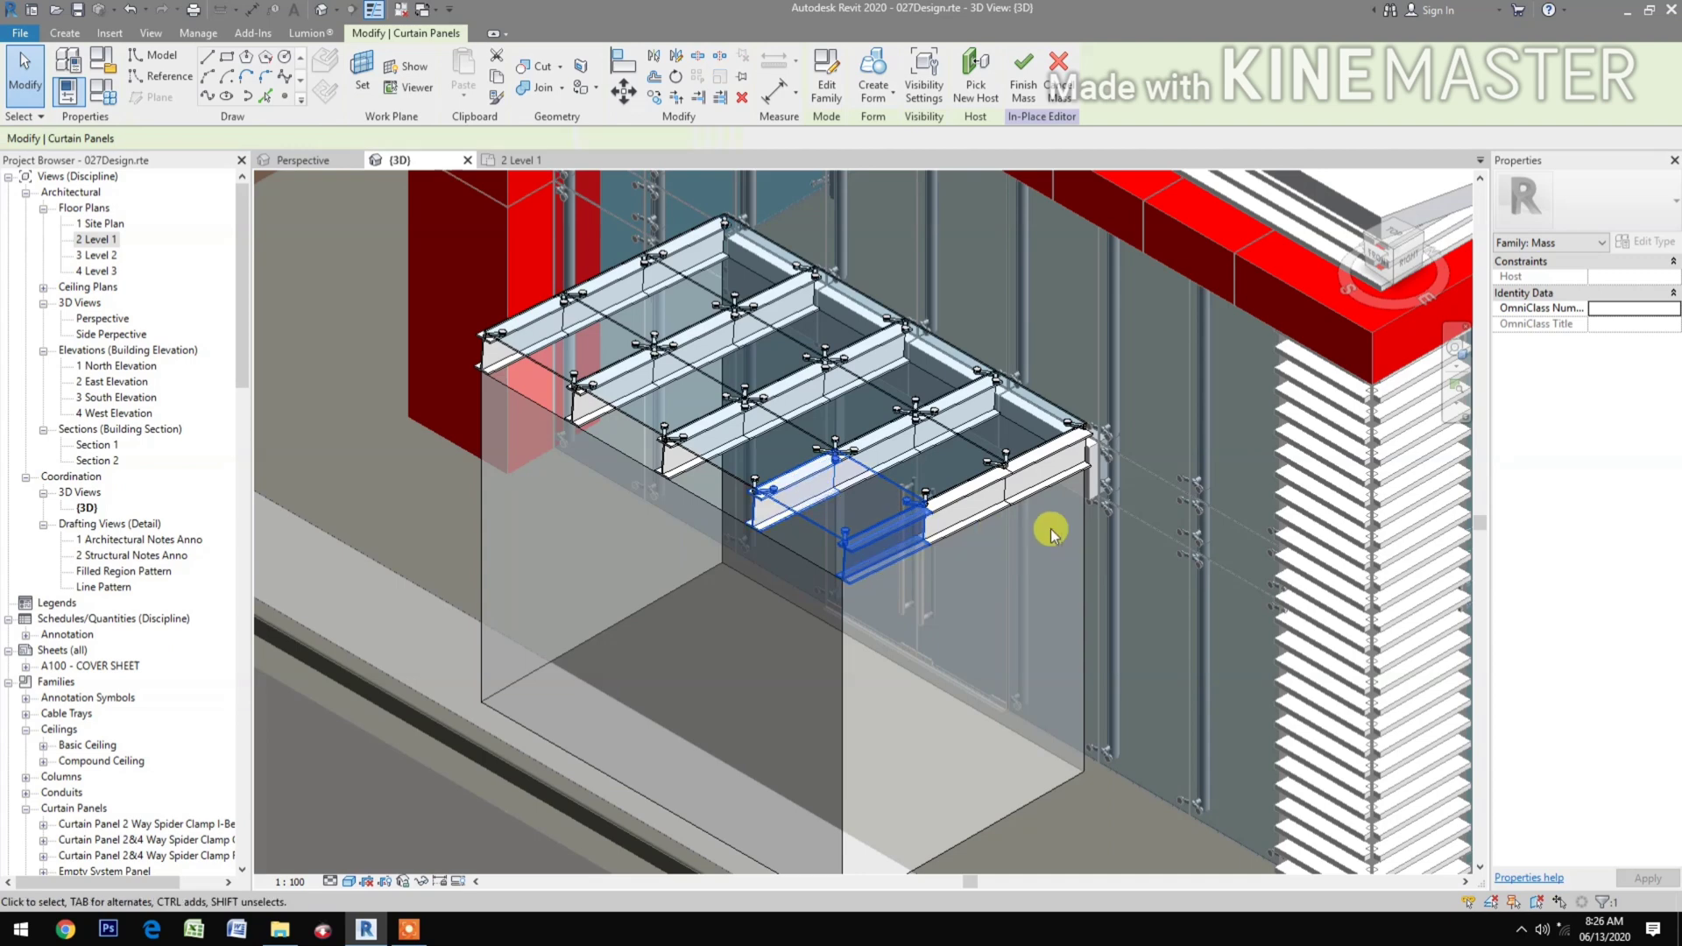
# Set the I-Beam Spider Fitting type's Beam Depth to 0.2 m and Flange Width to 0.1 m.
pyautogui.click(1670, 244)
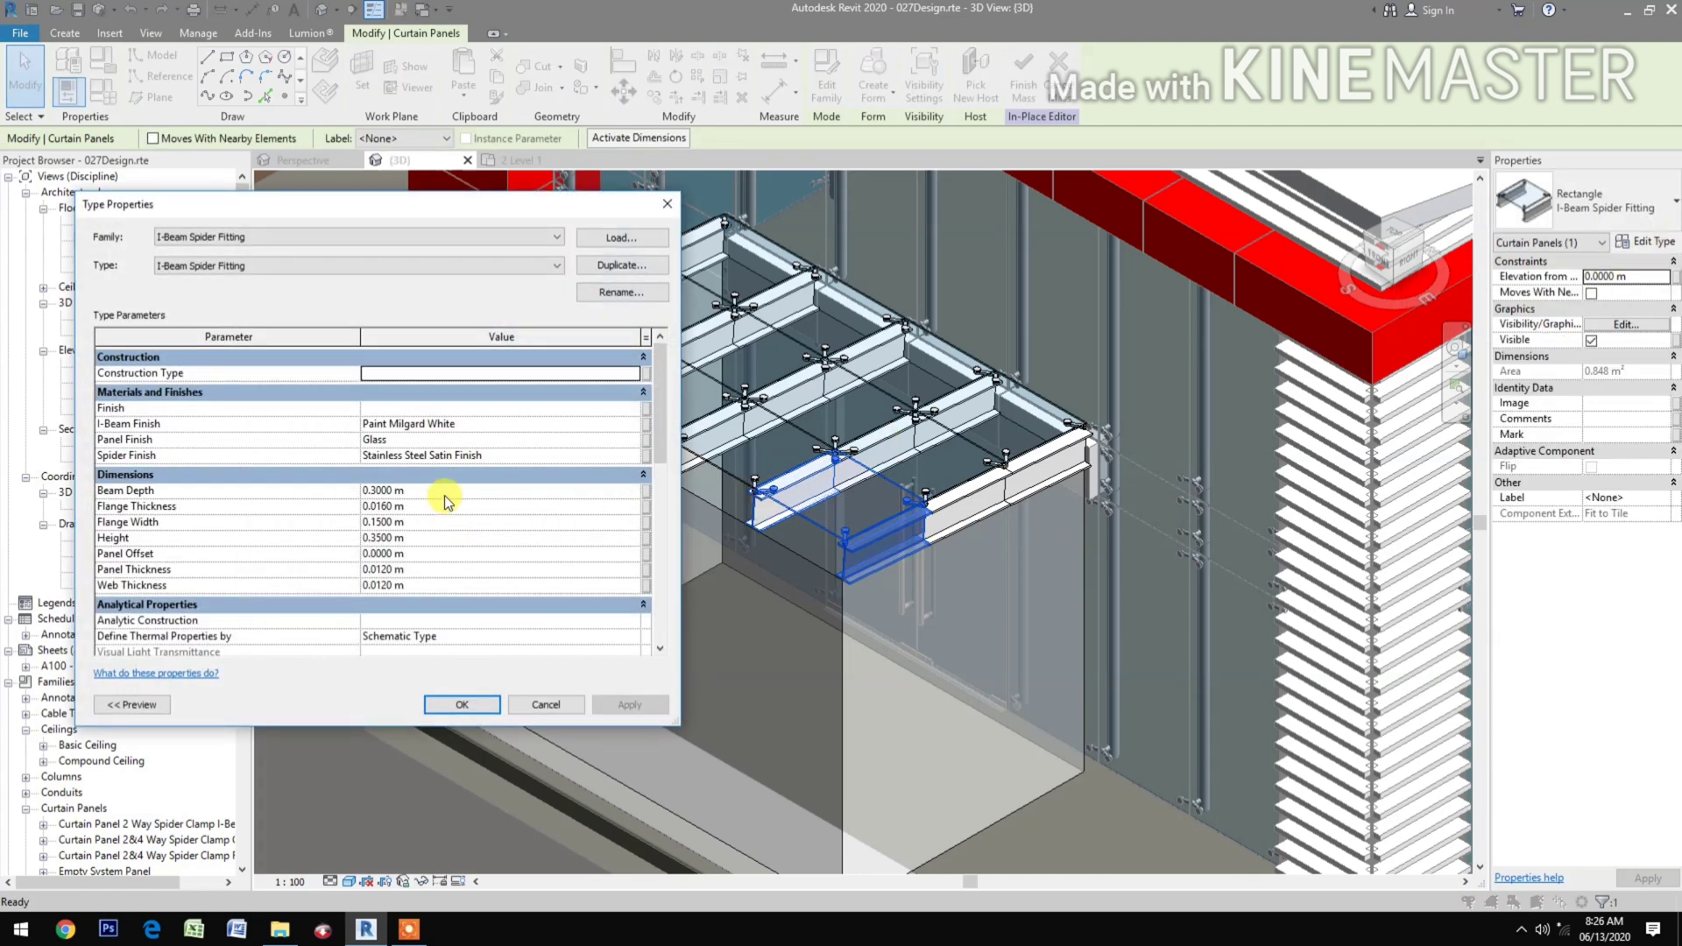
pyautogui.click(444, 494)
pyautogui.write('.')
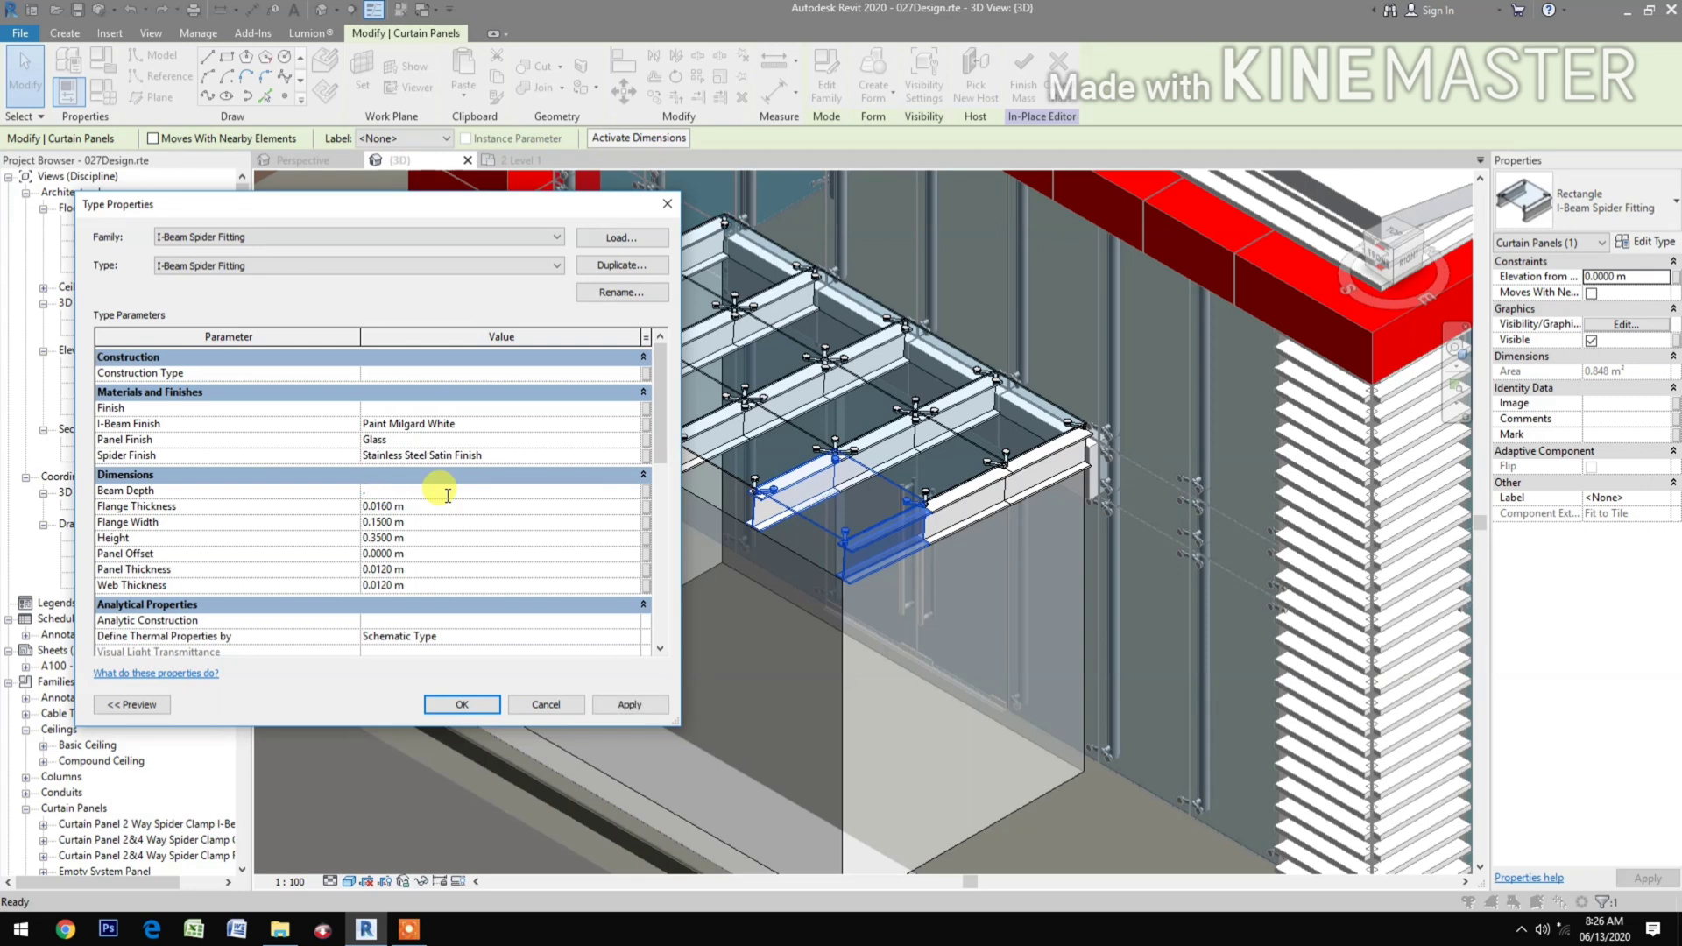
pyautogui.write('2')
pyautogui.click(445, 523)
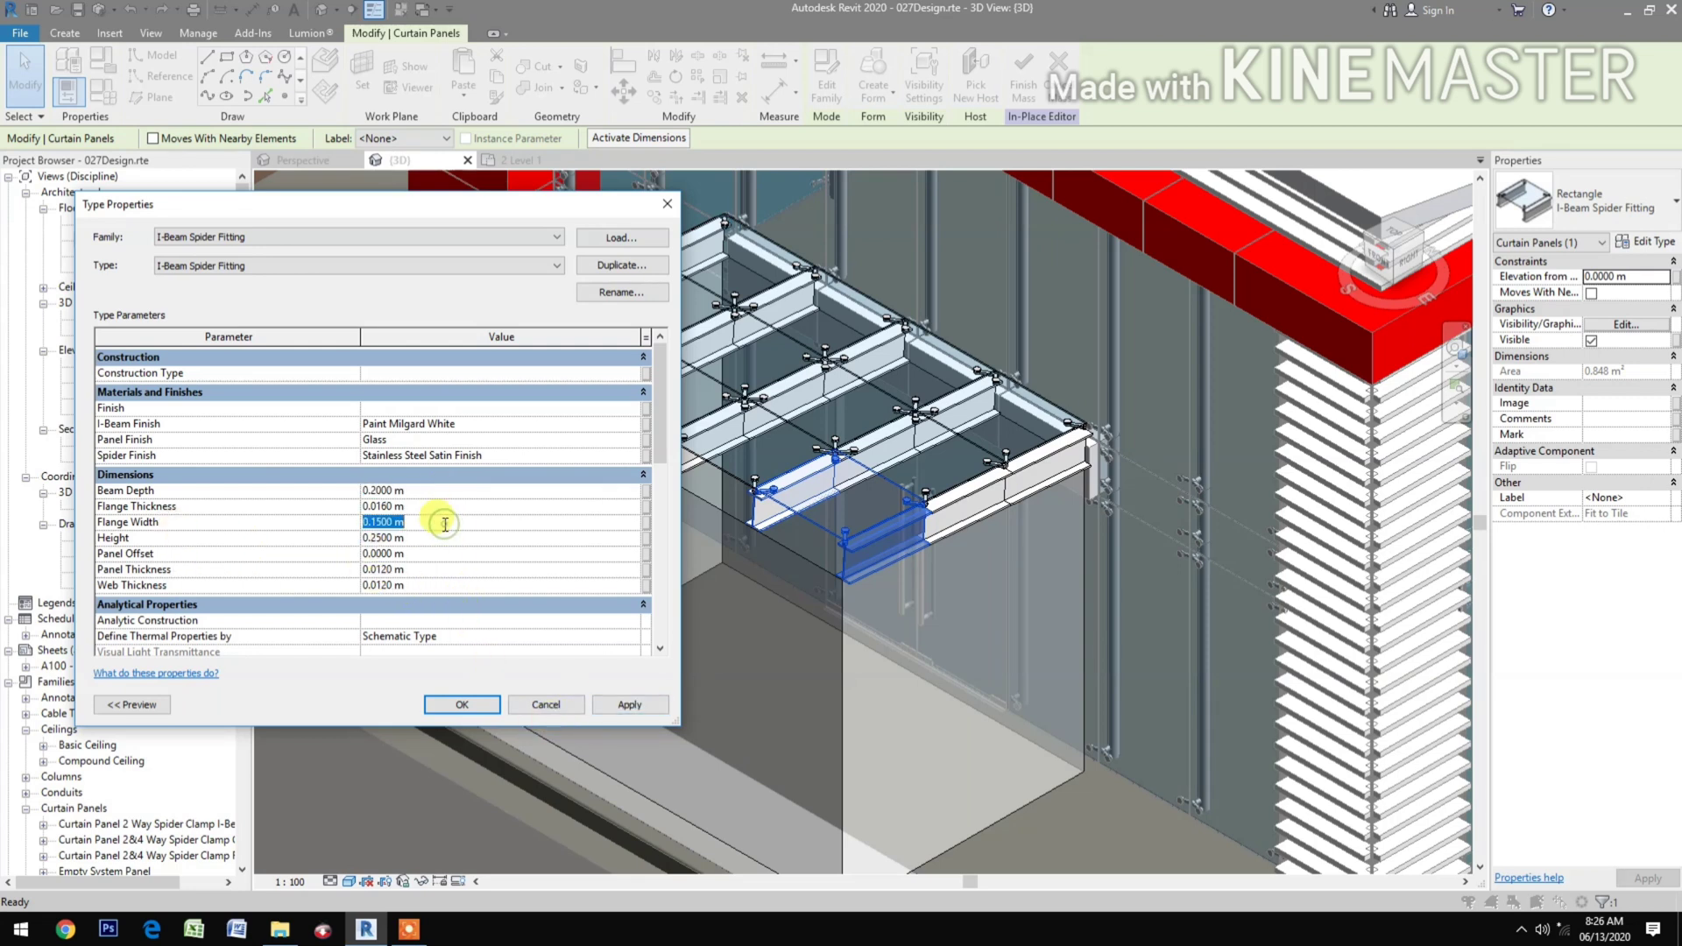
pyautogui.write('.1')
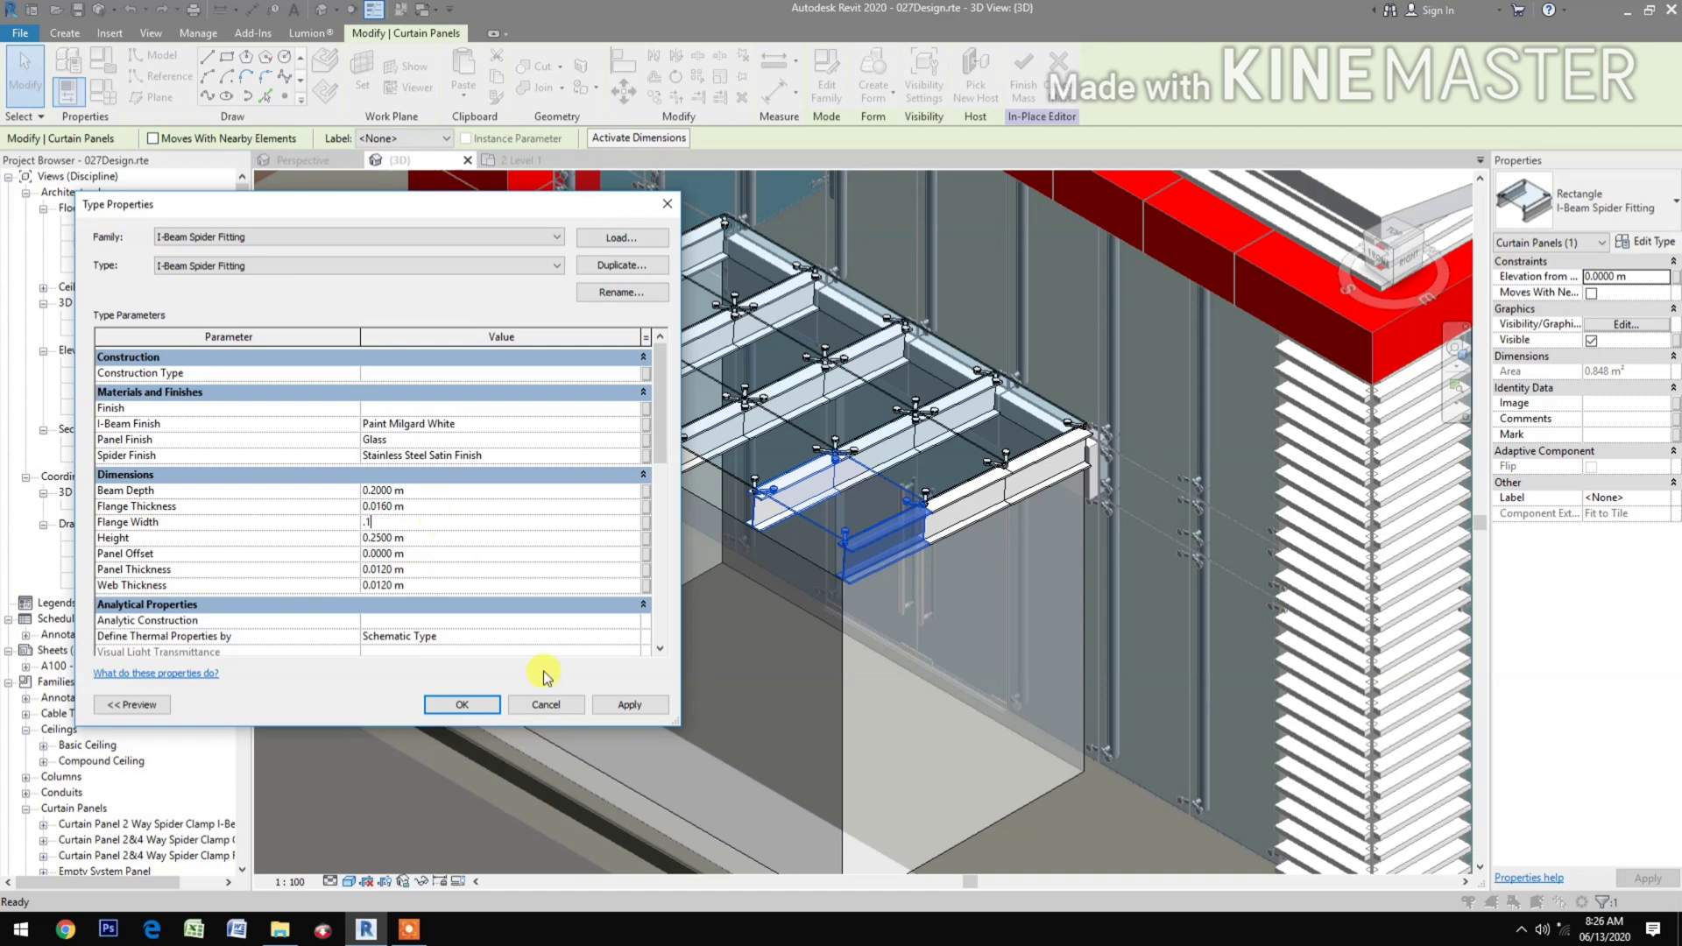
pyautogui.click(635, 705)
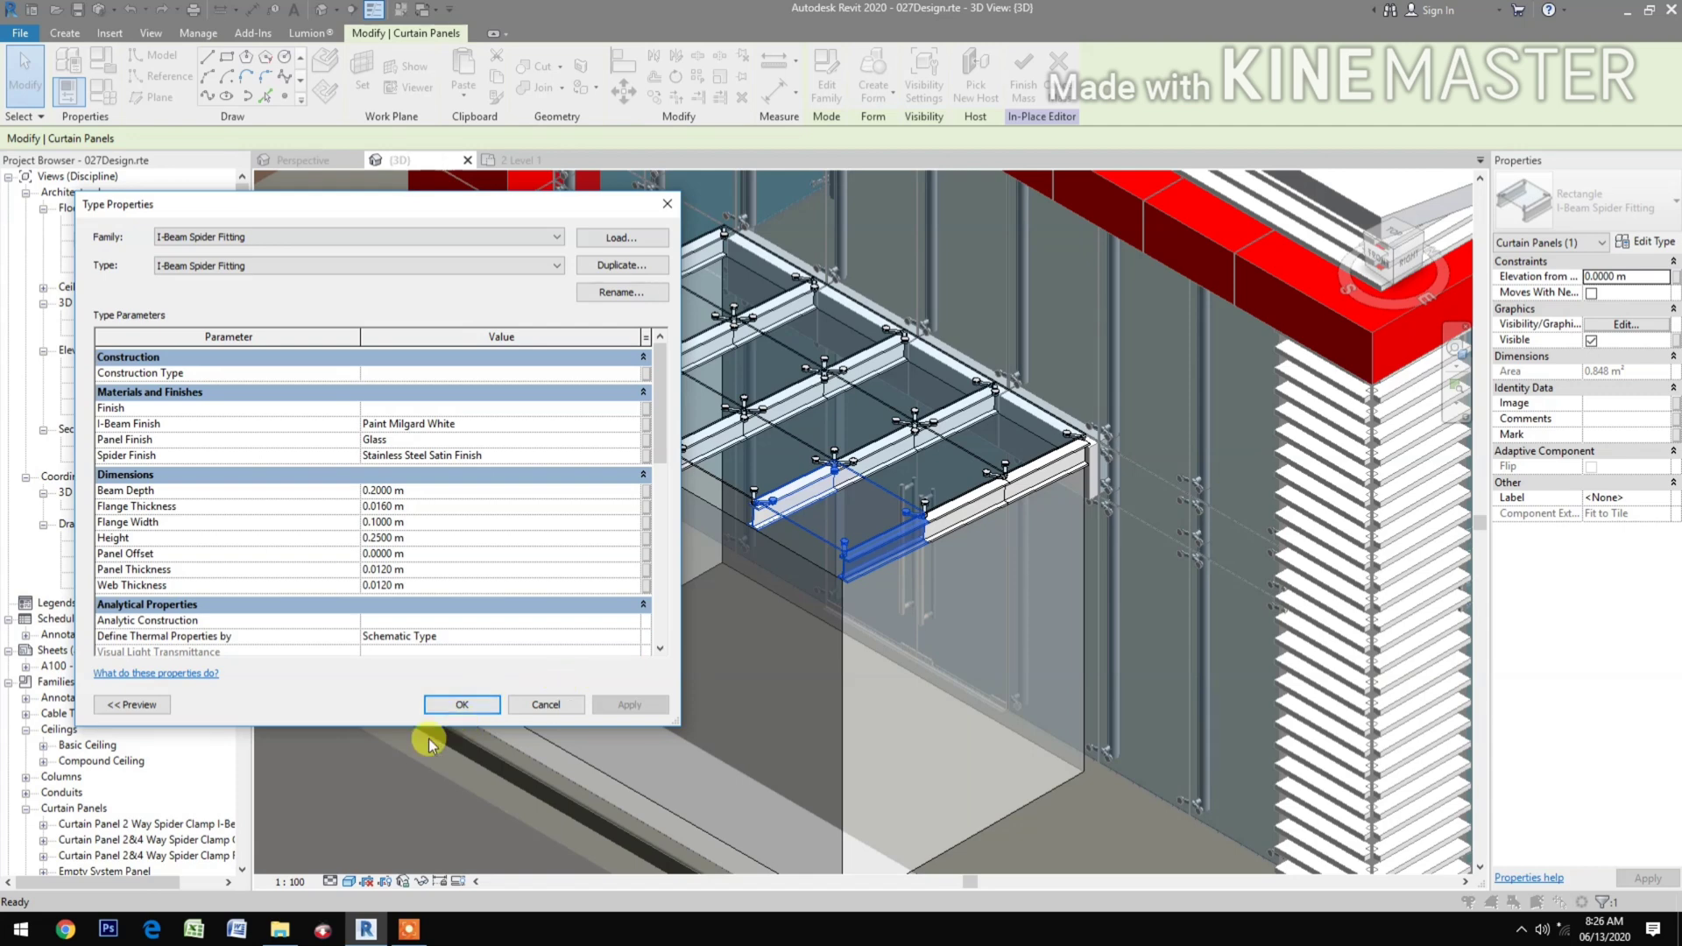
pyautogui.click(476, 709)
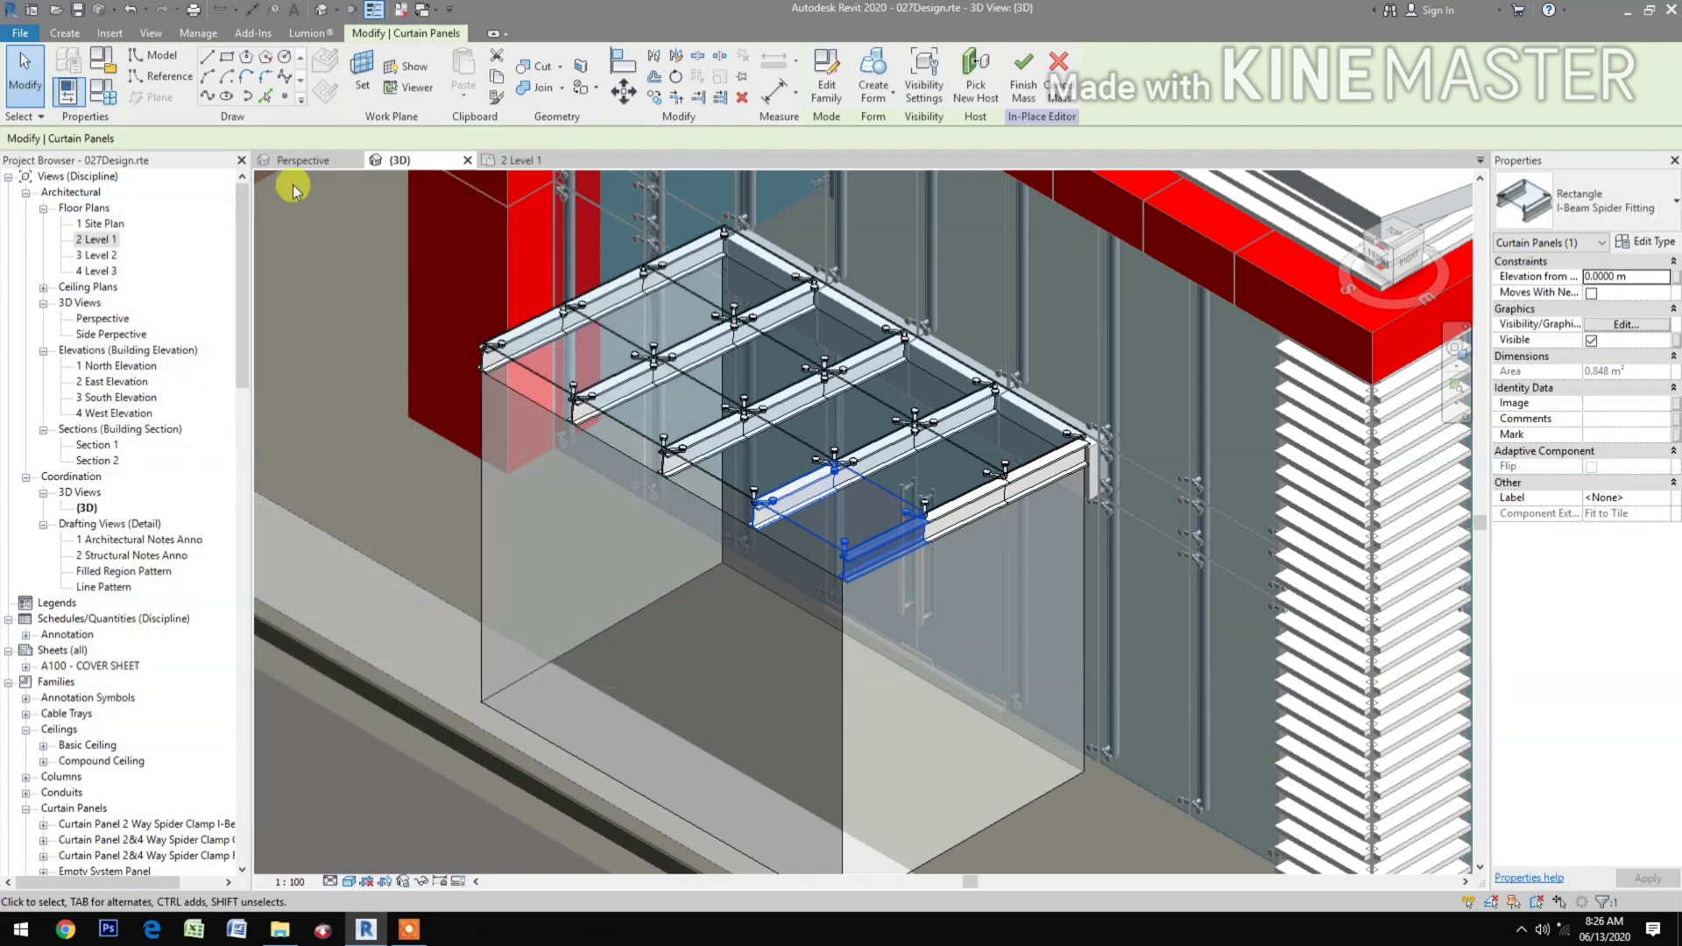
# In the Perspective view, hide mass forms to reveal the glass canopy on slim I-beams.
pyautogui.click(307, 163)
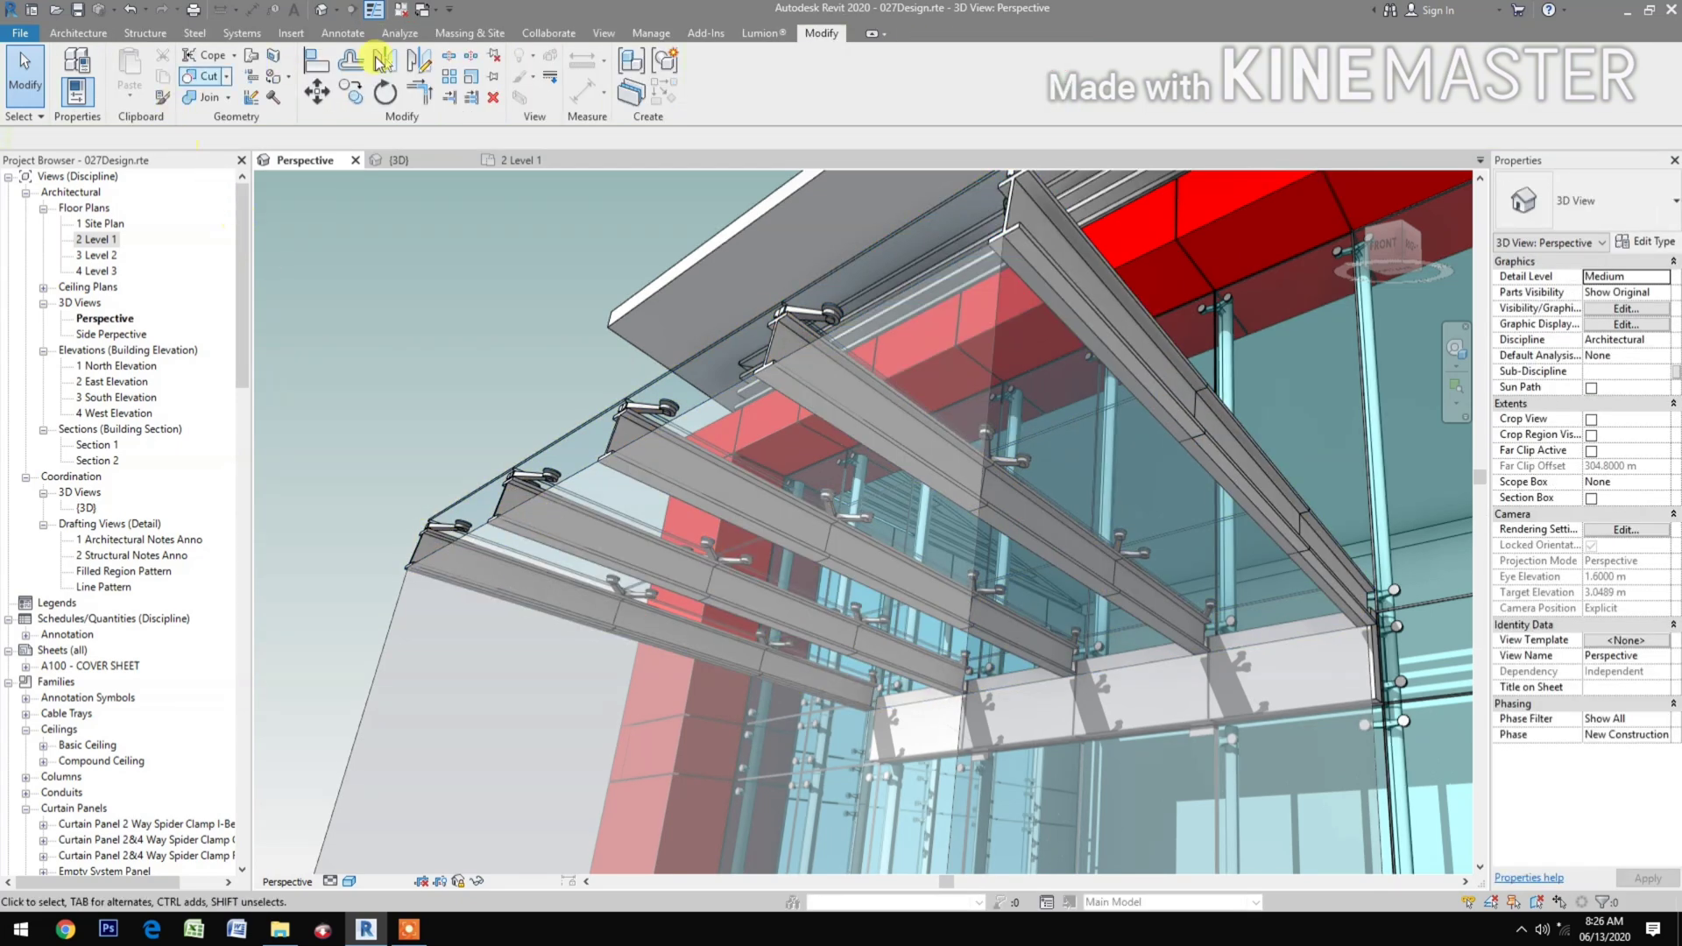
pyautogui.click(457, 38)
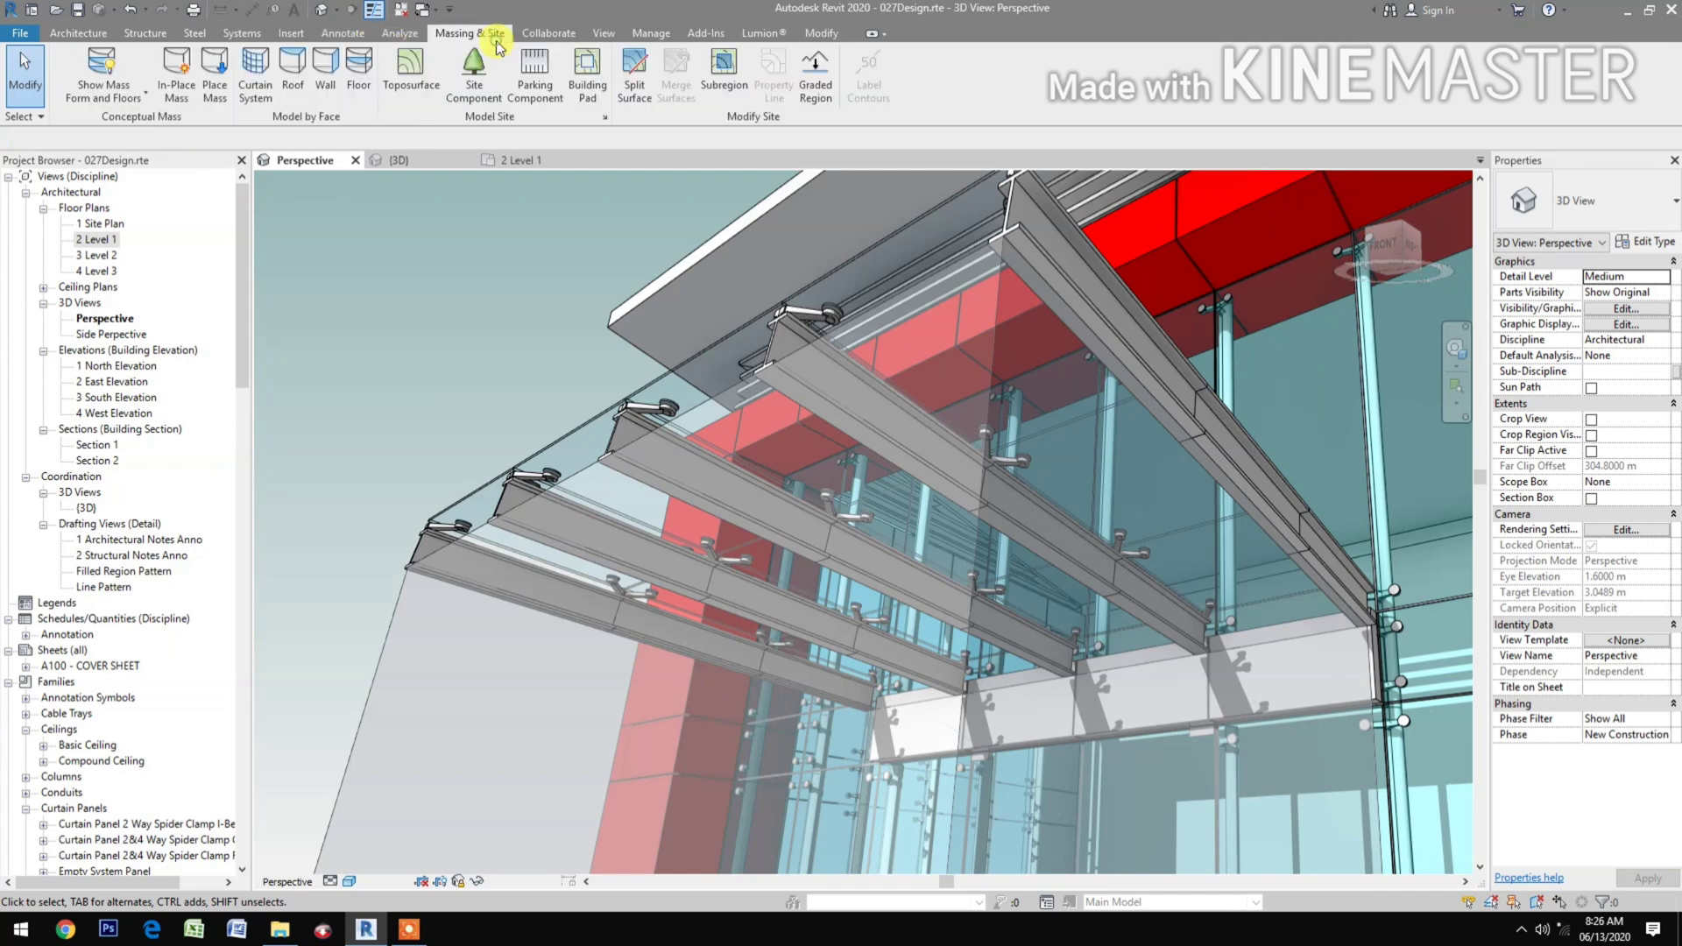
pyautogui.click(102, 65)
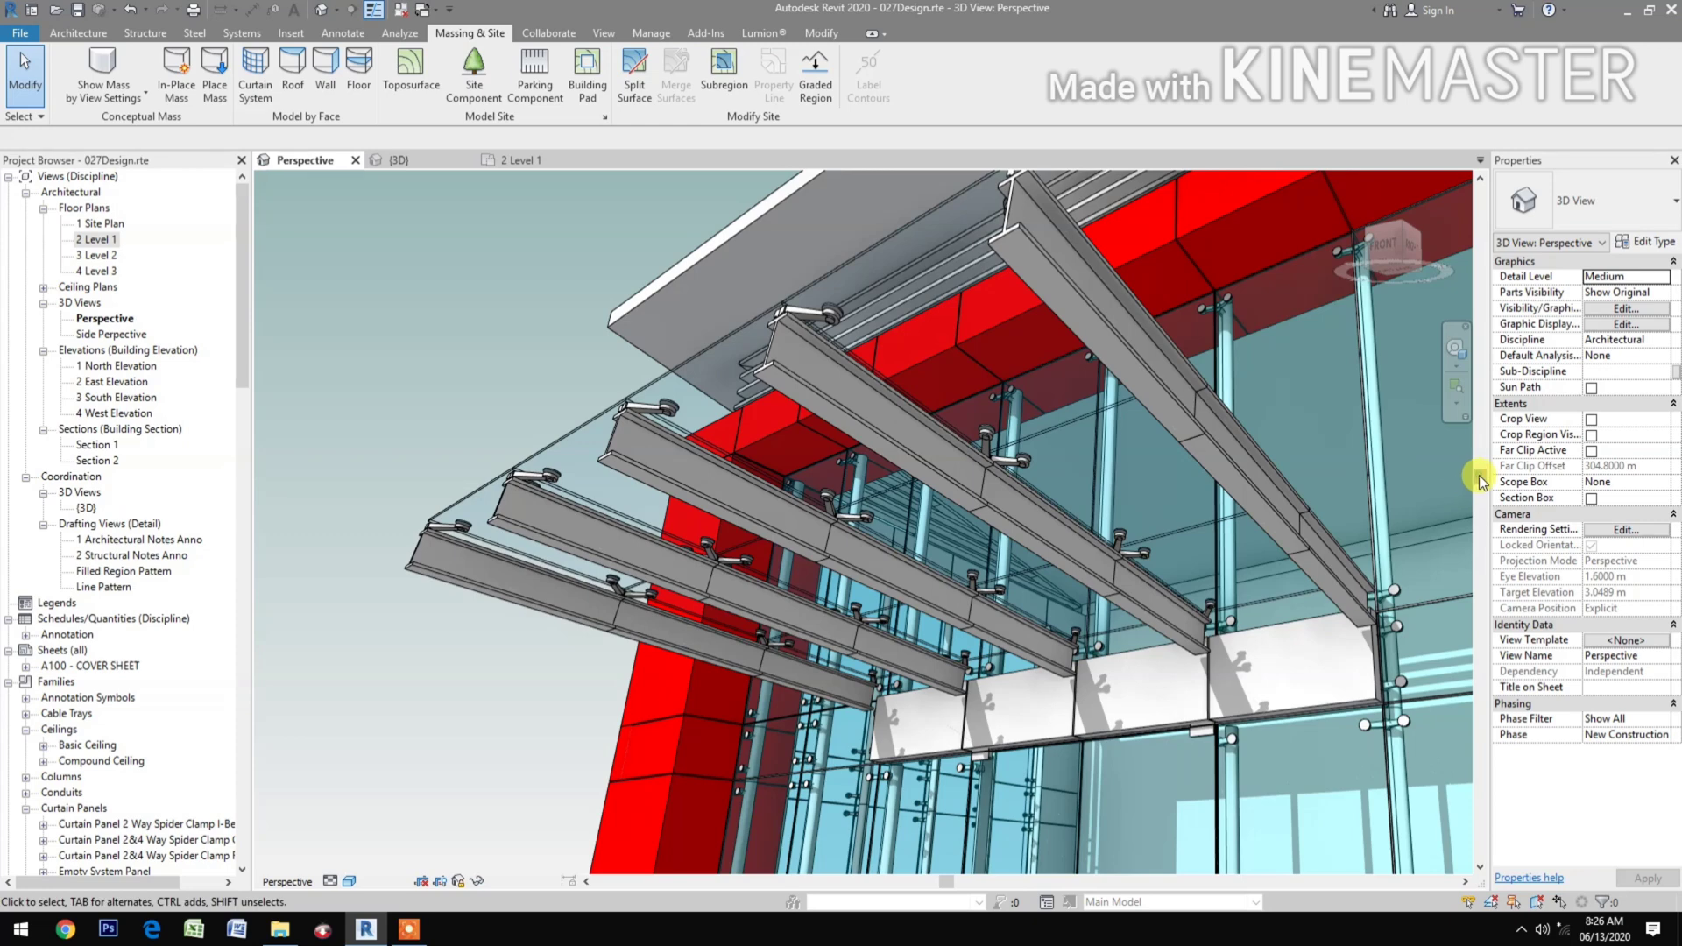
pyautogui.scroll(3, 1475, 475)
pyautogui.scroll(-3, 492, 343)
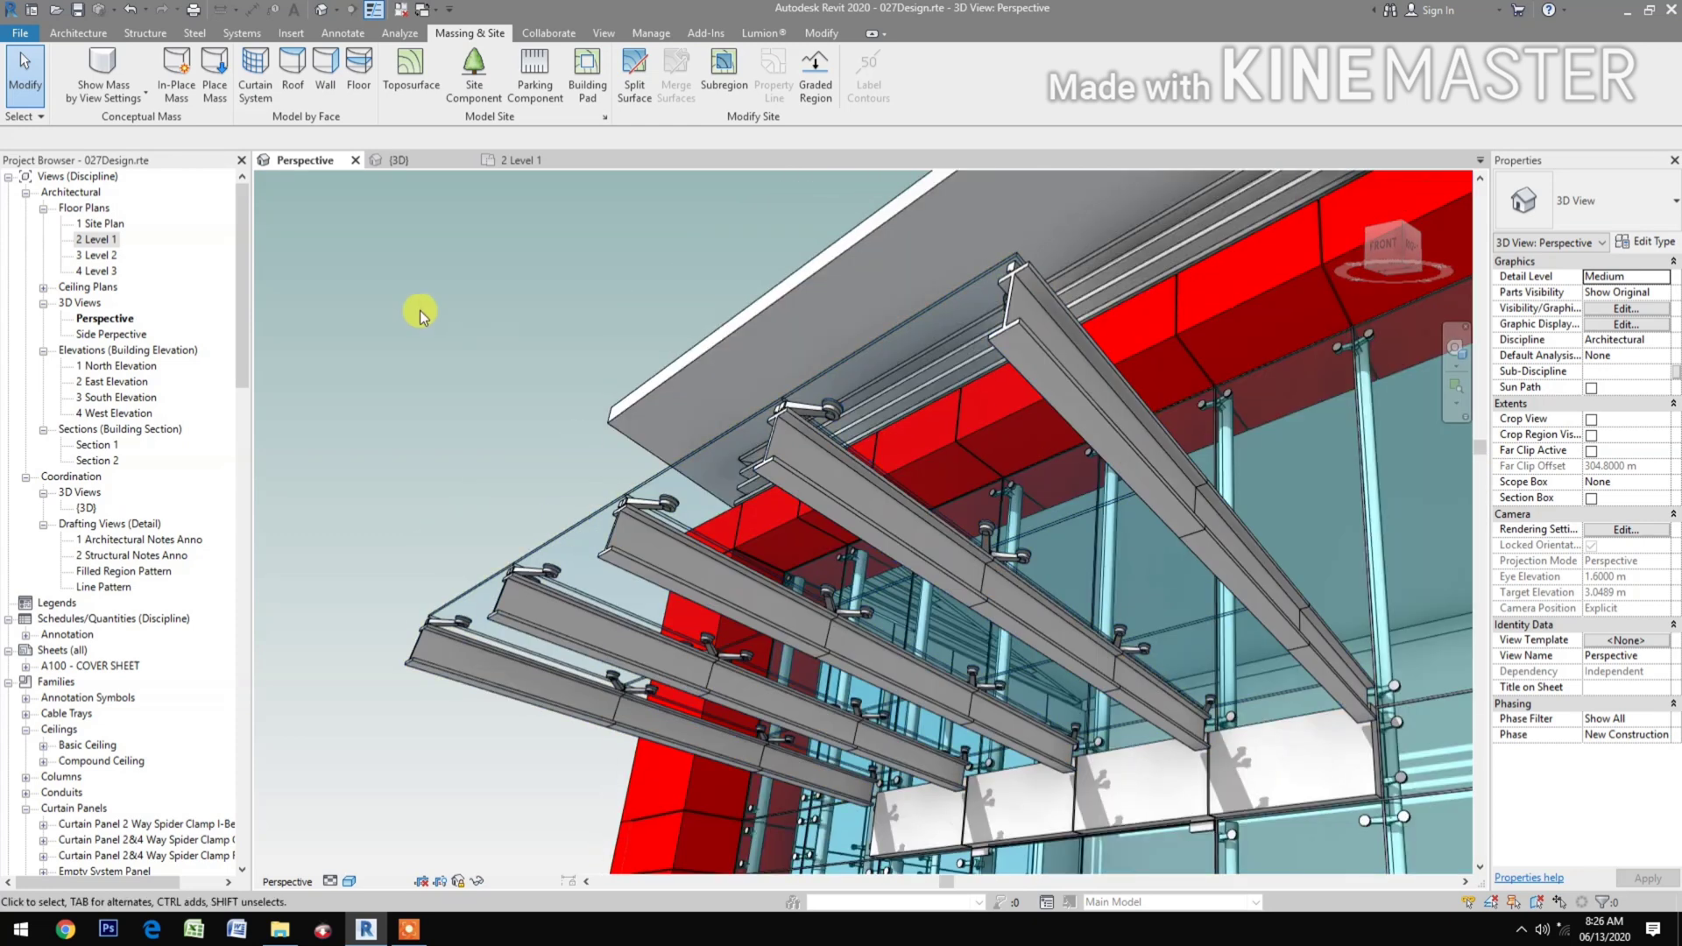